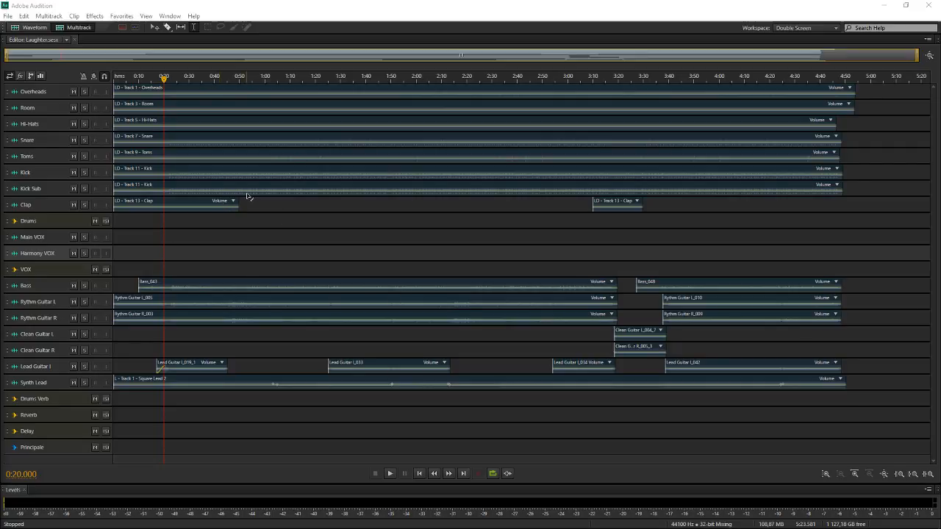
# Step: Switch to Guitar Pro and look through the opening bars of the Laughter score's Rythm Guitar tablature
pyautogui.moveTo(2, 523)
pyautogui.moveTo(183, 507)
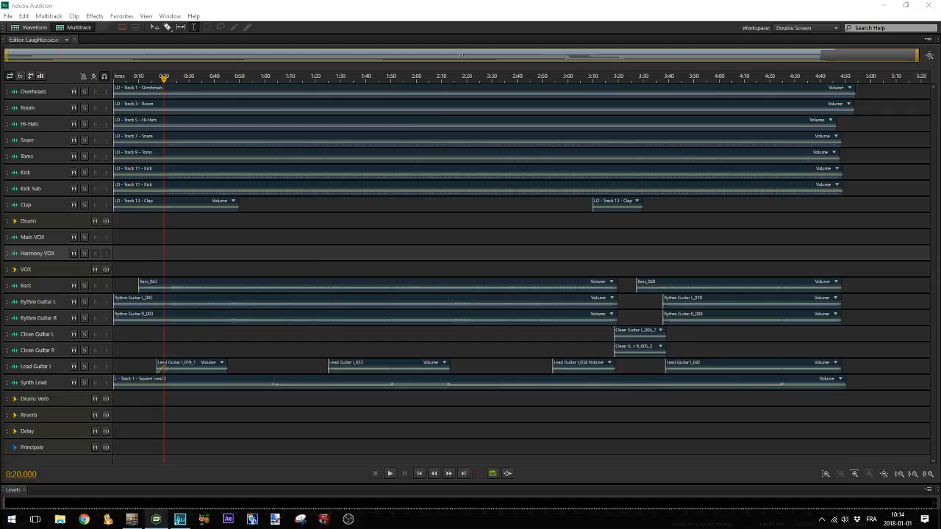
pyautogui.click(140, 523)
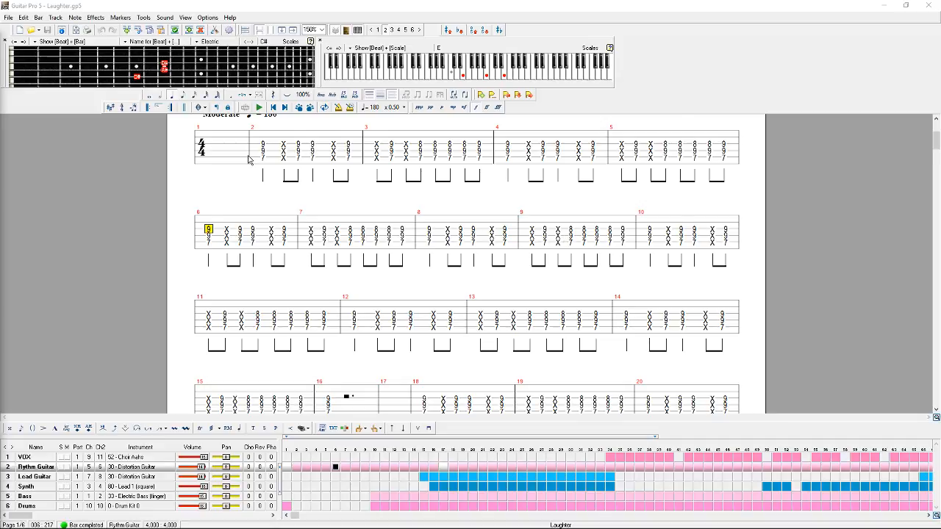
pyautogui.scroll(-2, 250, 160)
pyautogui.scroll(-2, 250, 159)
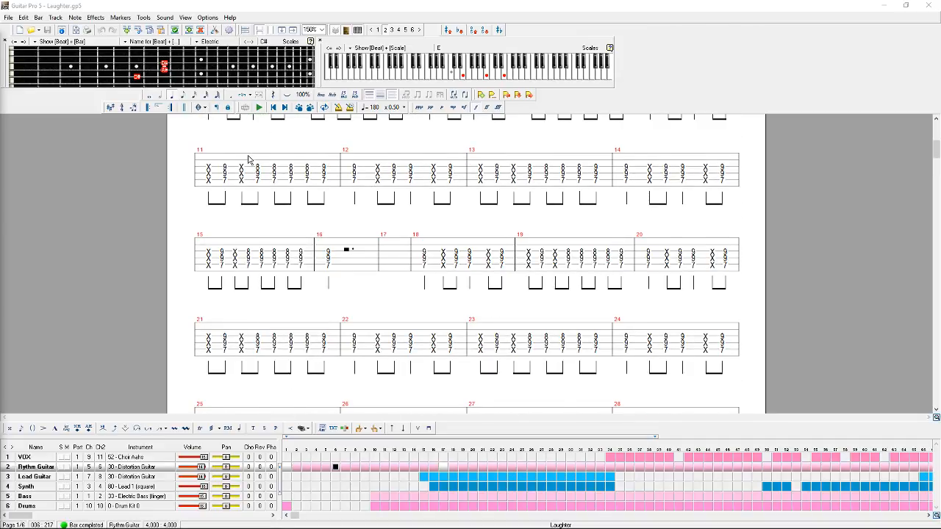
pyautogui.scroll(5, 250, 158)
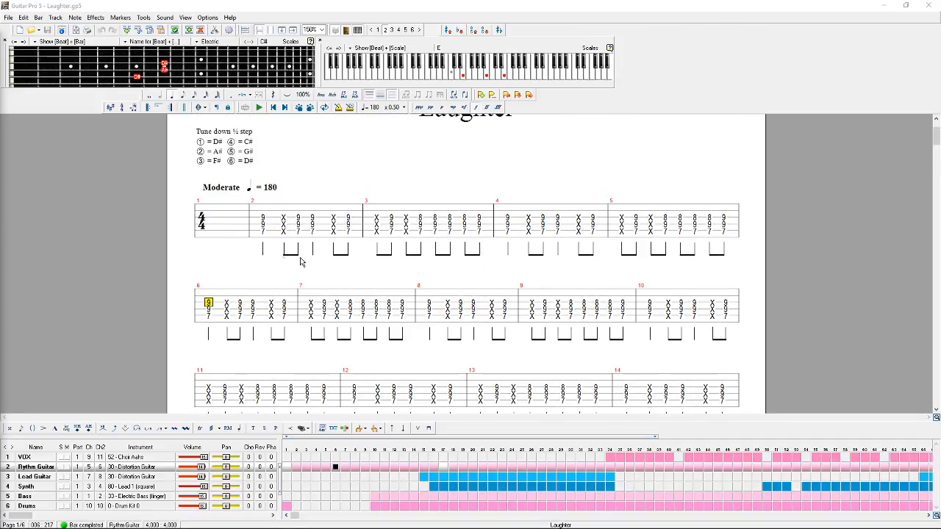
pyautogui.scroll(-6, 284, 258)
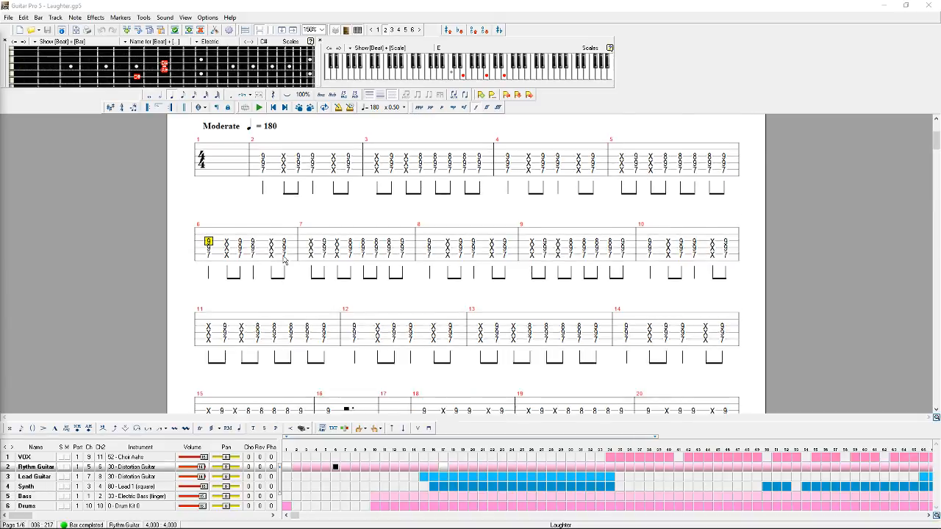
pyautogui.scroll(5, 403, 263)
pyautogui.scroll(3, 403, 262)
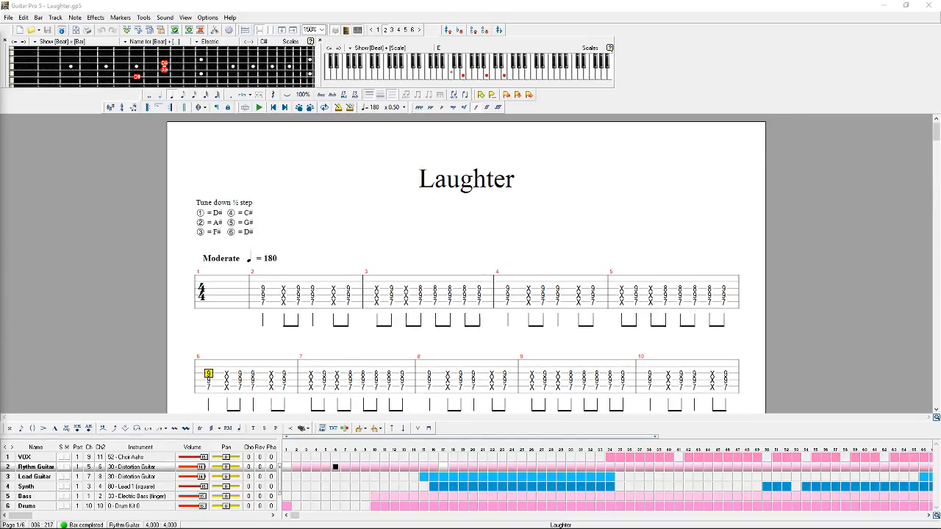
# Step: View the Drums Template project in Mixcraft and the Laughter session in Adobe Audition, and return to the score in Guitar Pro
pyautogui.moveTo(129, 527)
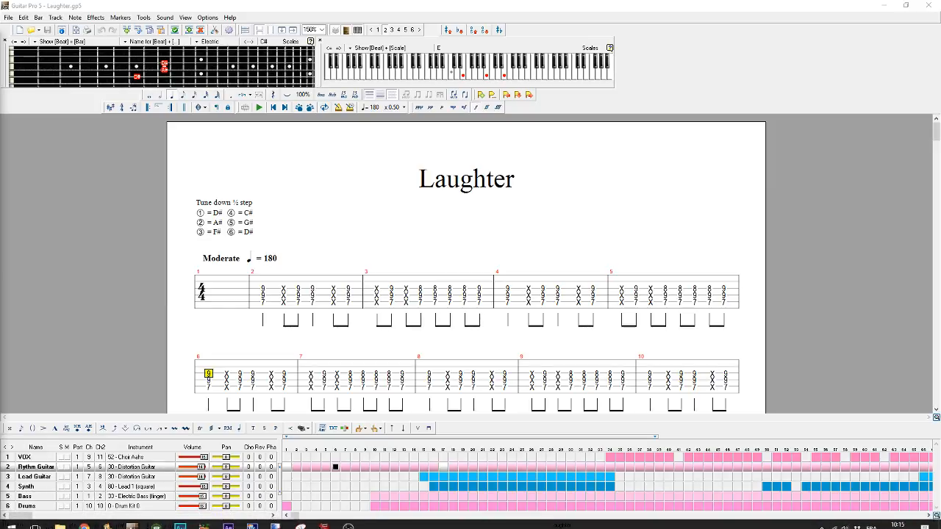
pyautogui.click(156, 520)
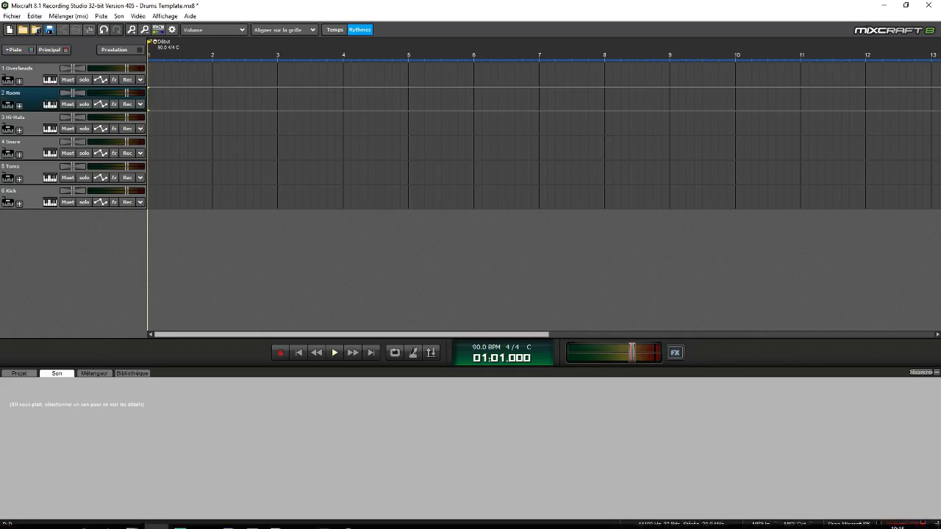
pyautogui.click(180, 519)
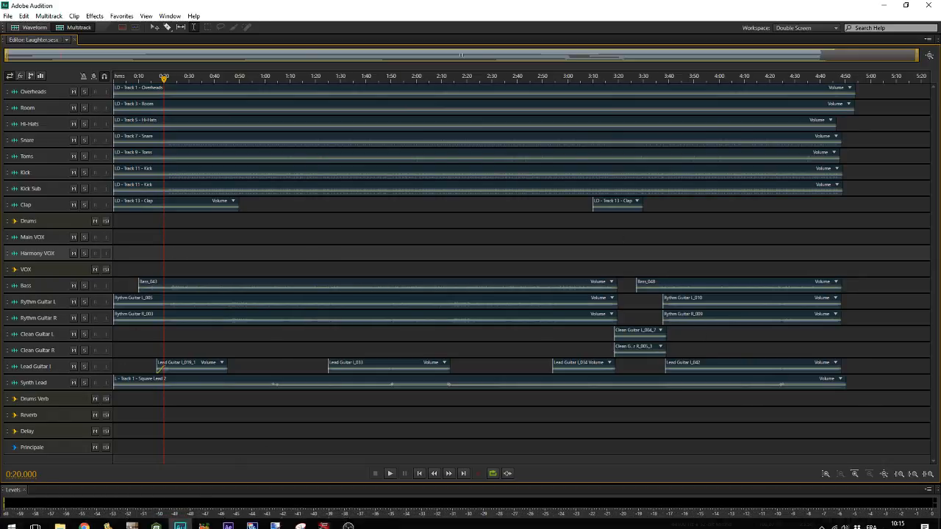
pyautogui.click(132, 520)
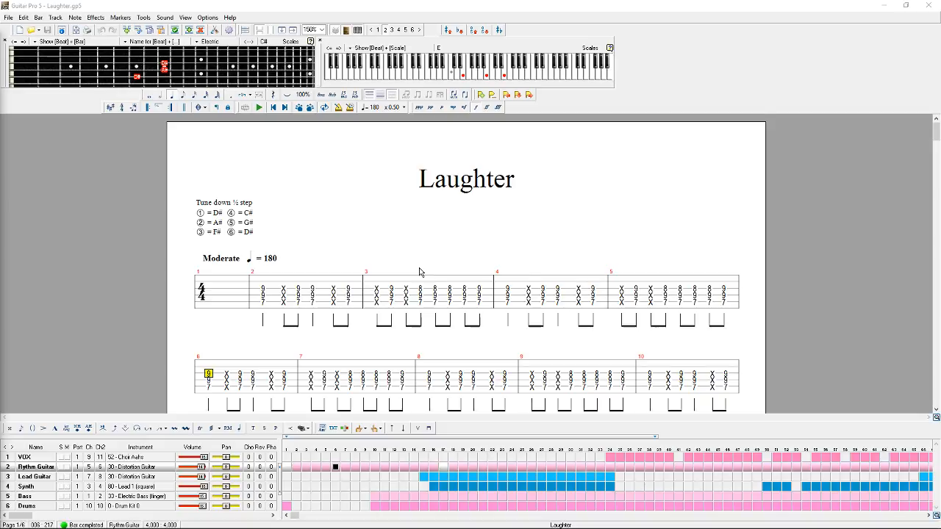
# Step: Place the cursor in bar 1 of the Rythm Guitar track and examine the tuning, tempo and first bars
pyautogui.scroll(-1, 422, 272)
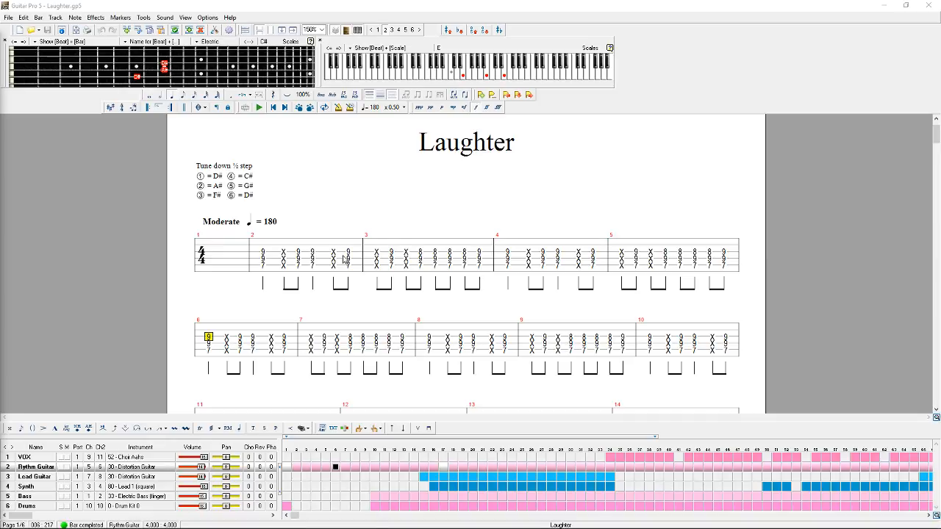
pyautogui.click(220, 247)
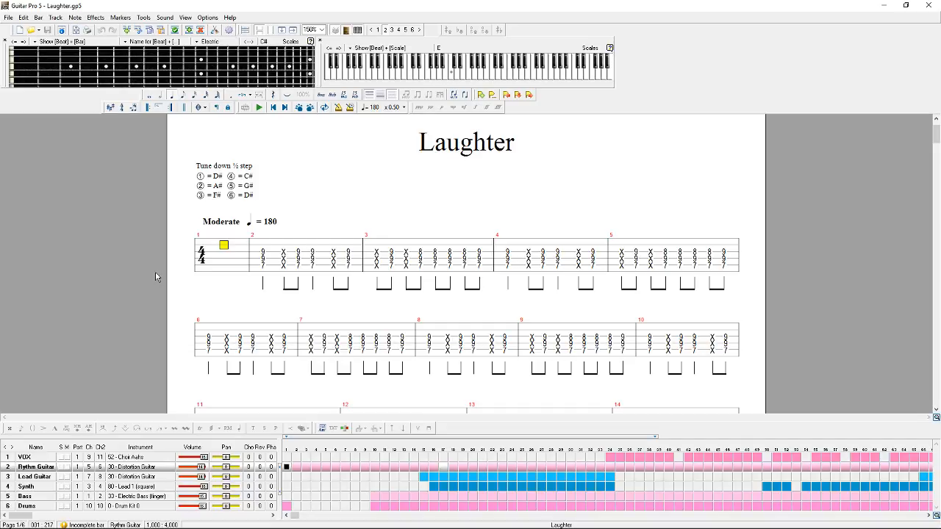
pyautogui.scroll(1, 374, 265)
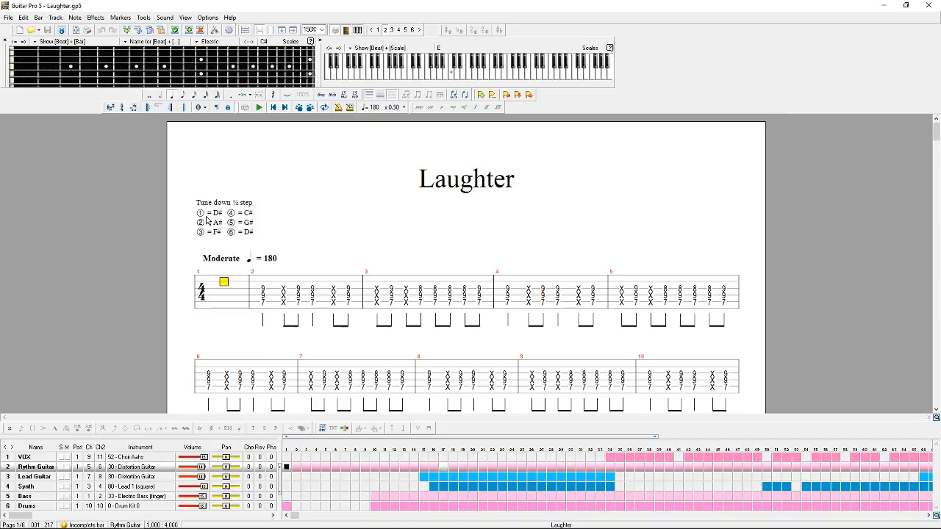
pyautogui.scroll(-2, 375, 220)
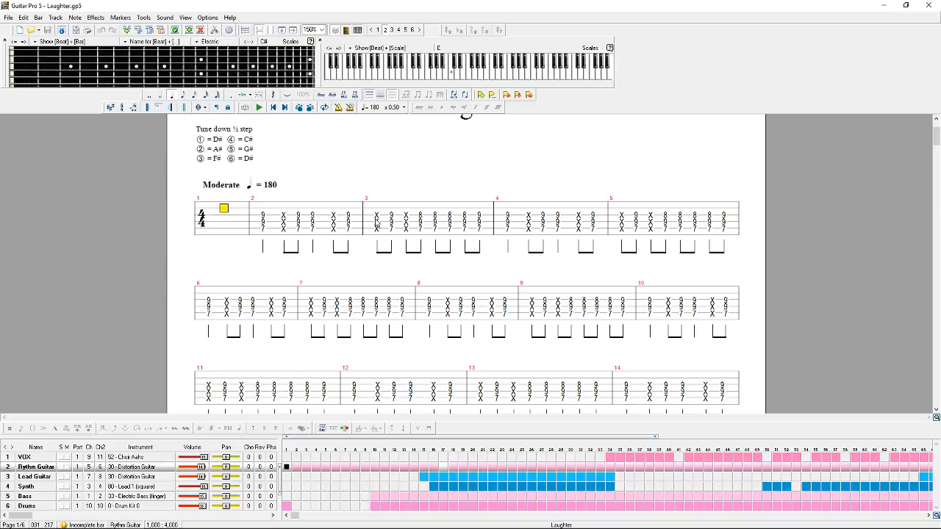
pyautogui.scroll(-3, 441, 257)
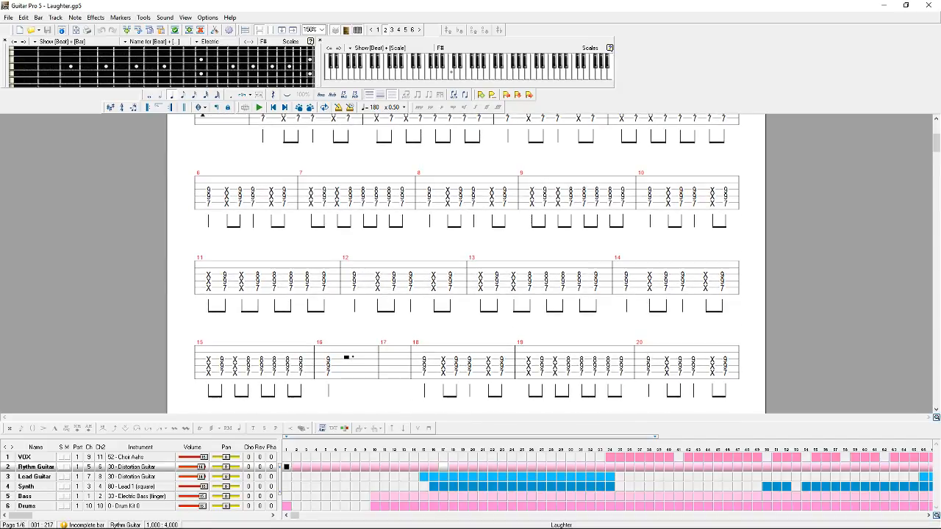
pyautogui.scroll(4, 380, 334)
pyautogui.scroll(1, 380, 335)
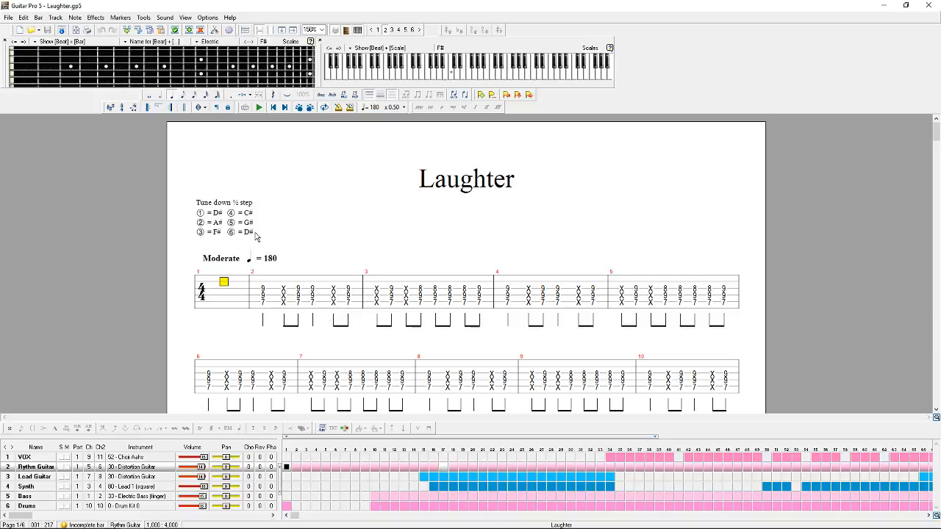
# Step: Examine the Rythm Guitar tablature from the tuning and tempo header through about bar 24
pyautogui.scroll(-2, 350, 281)
pyautogui.scroll(2, 353, 284)
pyautogui.scroll(-1, 353, 285)
pyautogui.scroll(1, 354, 286)
pyautogui.scroll(-5, 239, 299)
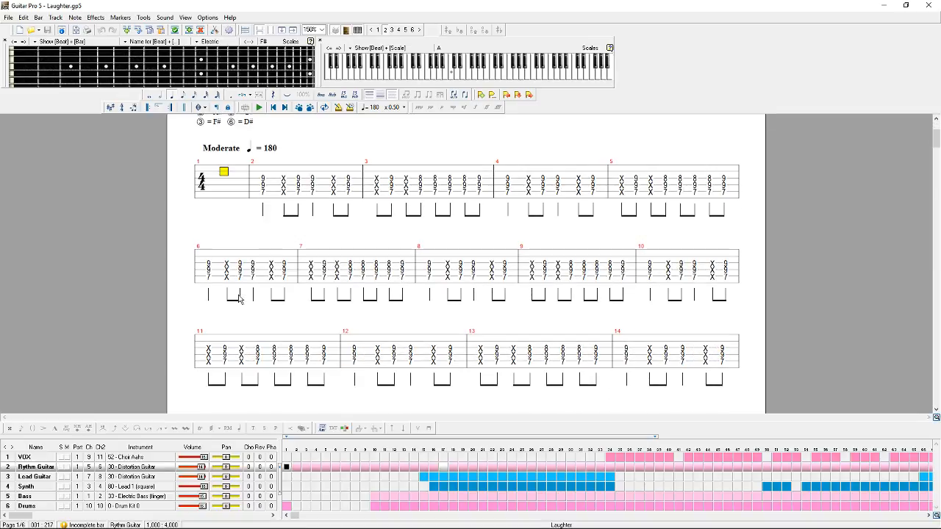
pyautogui.scroll(5, 239, 299)
pyautogui.scroll(-6, 584, 294)
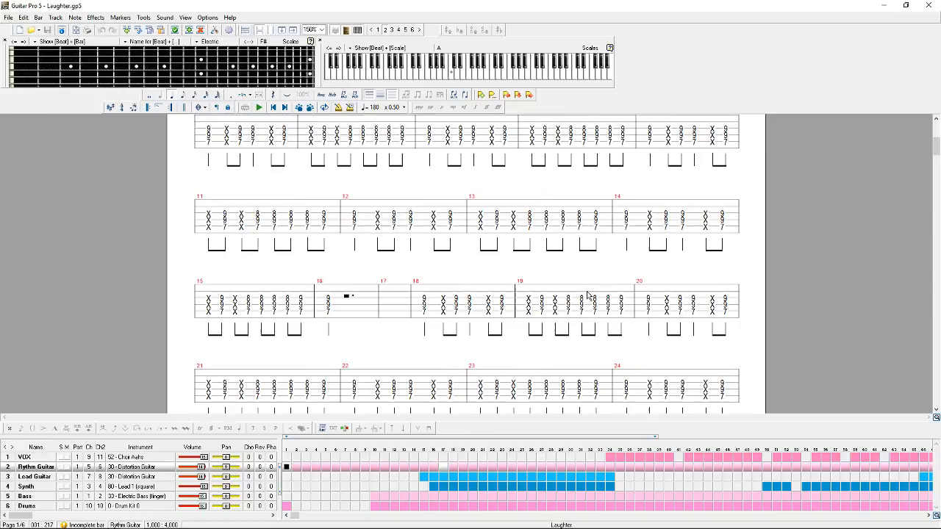
pyautogui.scroll(6, 588, 296)
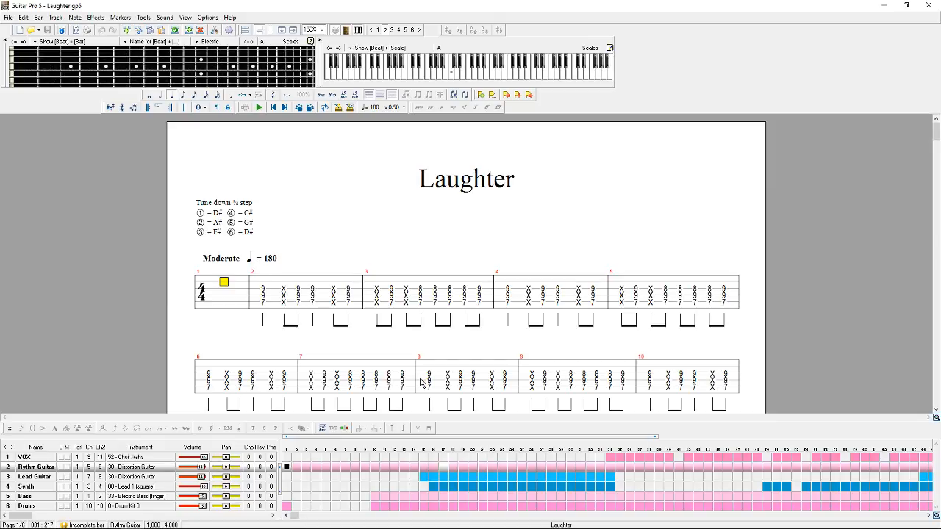
pyautogui.scroll(-3, 367, 251)
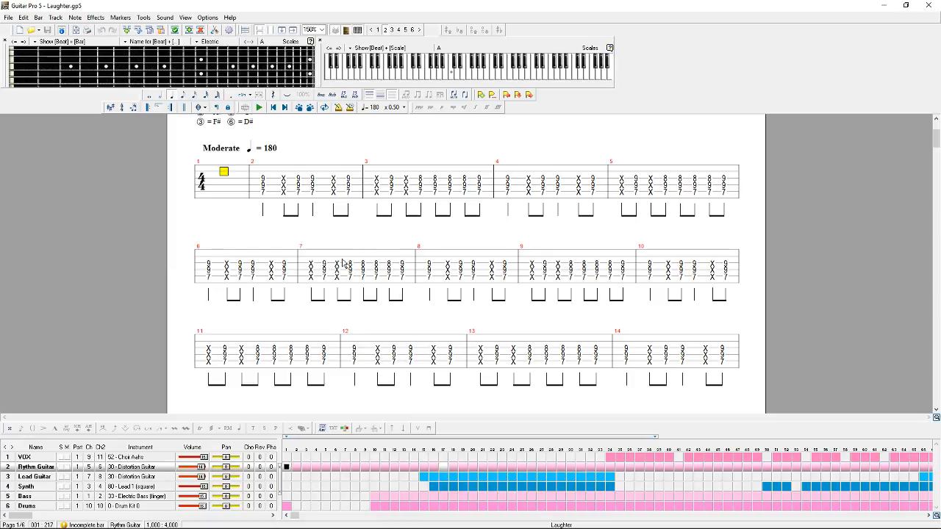
pyautogui.scroll(-1, 242, 183)
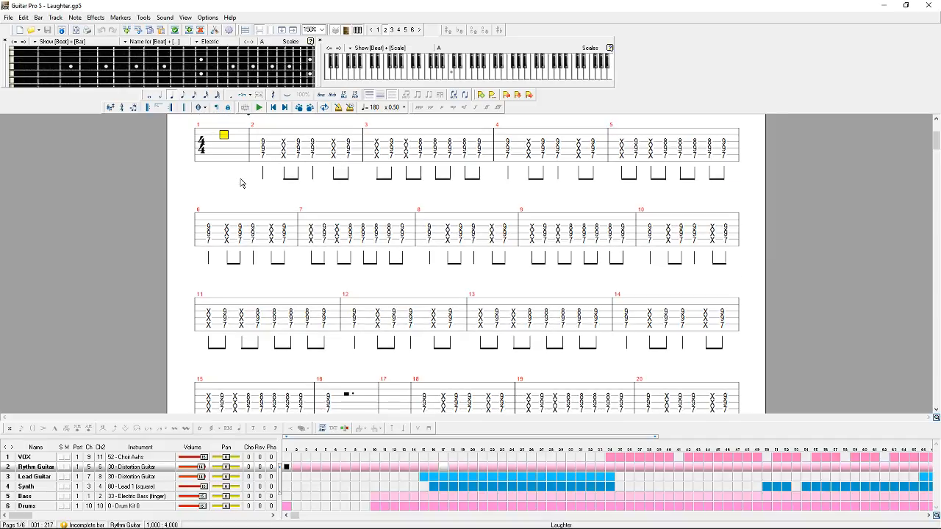
pyautogui.scroll(2, 313, 206)
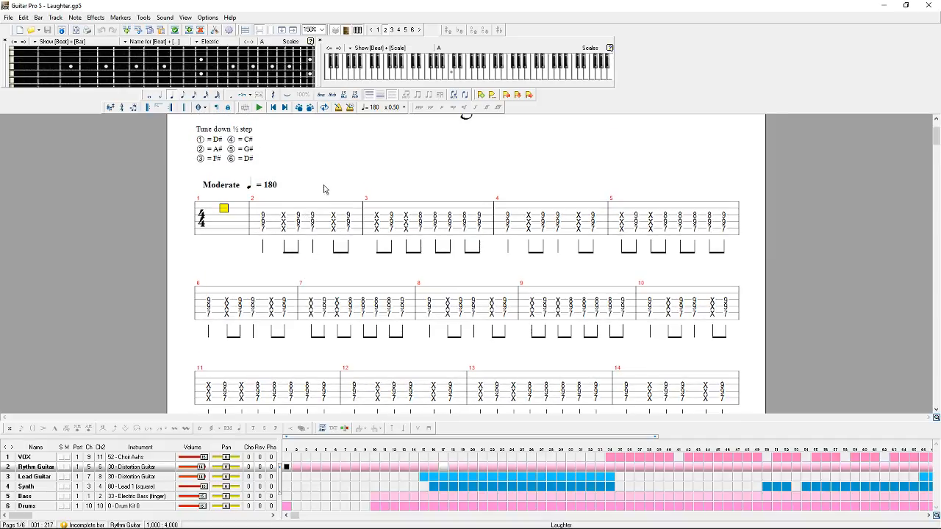
# Step: Open the Octavarium.gp5 score
pyautogui.click(39, 30)
pyautogui.click(53, 55)
pyautogui.click(37, 30)
pyautogui.click(61, 81)
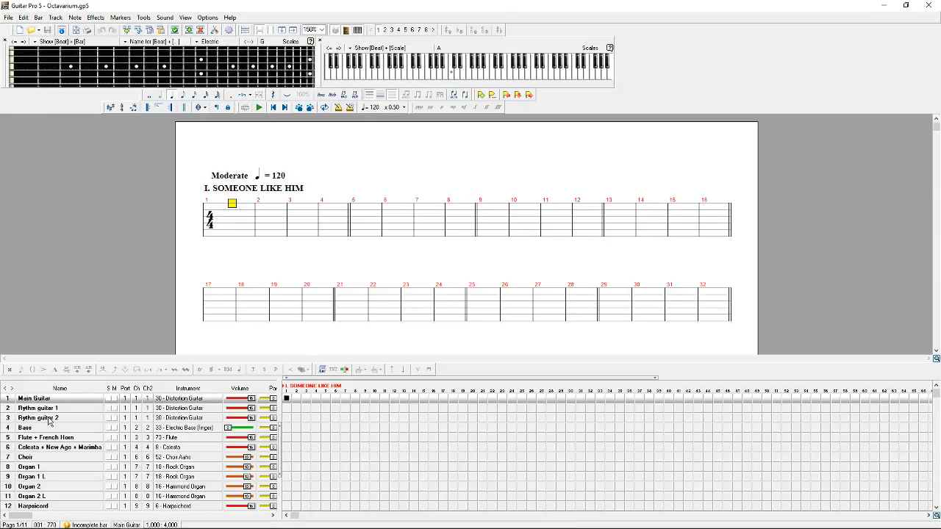
# Step: Select the Rythm guitar 1 track and look through its bars from 1 to 64
pyautogui.click(61, 409)
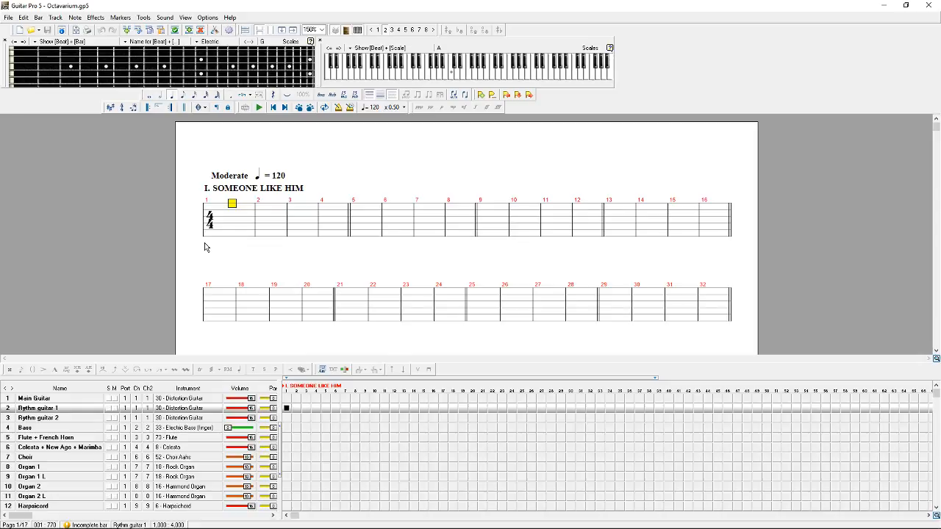
pyautogui.scroll(-3, 290, 218)
pyautogui.scroll(3, 289, 220)
pyautogui.scroll(-5, 290, 222)
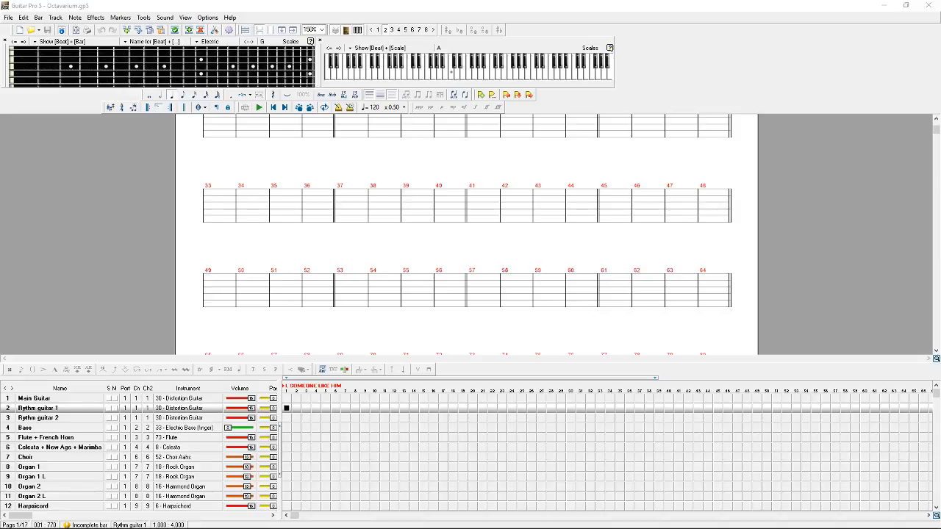
pyautogui.click(590, 4)
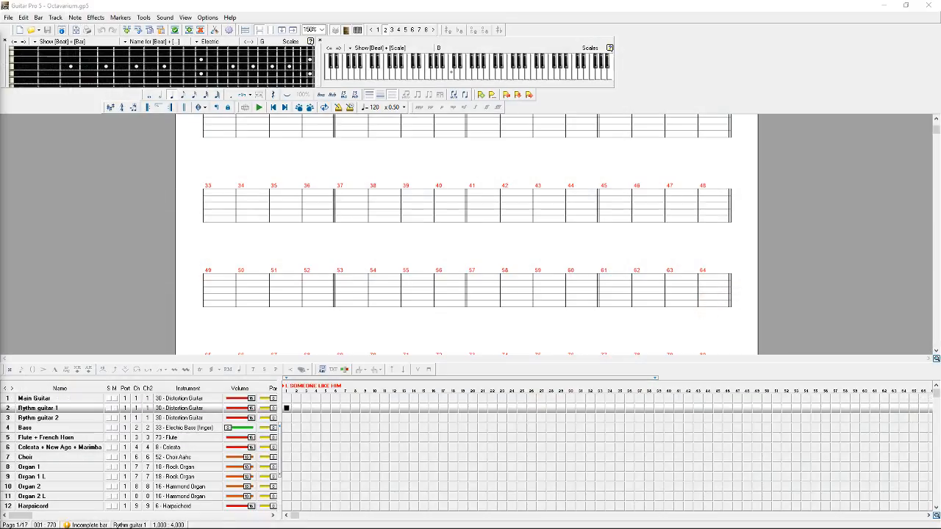
pyautogui.click(512, 4)
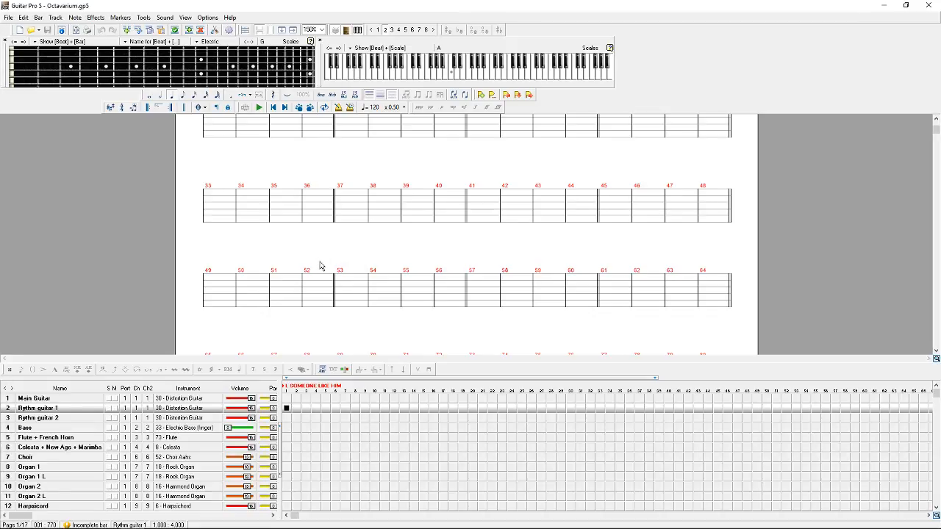
pyautogui.scroll(4, 697, 300)
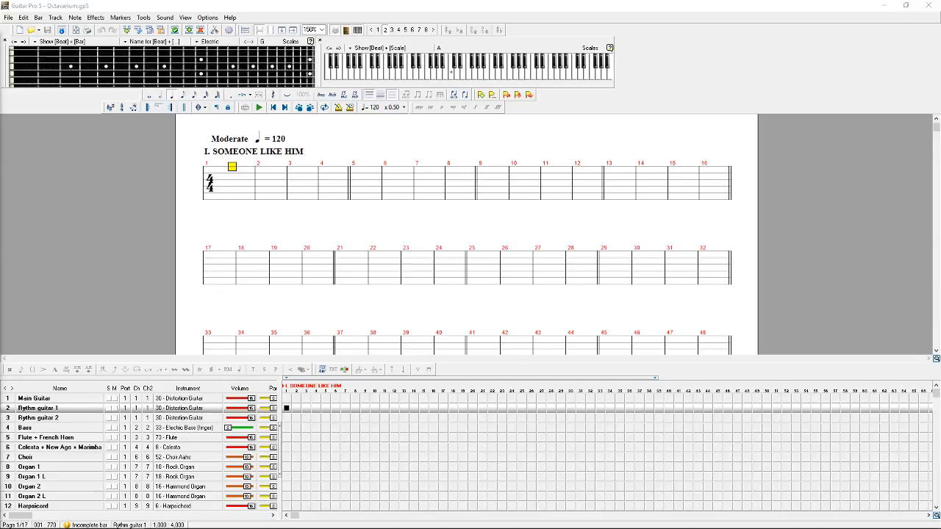
# Step: Select the Rythm guitar 2 track and view the start of its score and the beginning of the track list
pyautogui.click(40, 418)
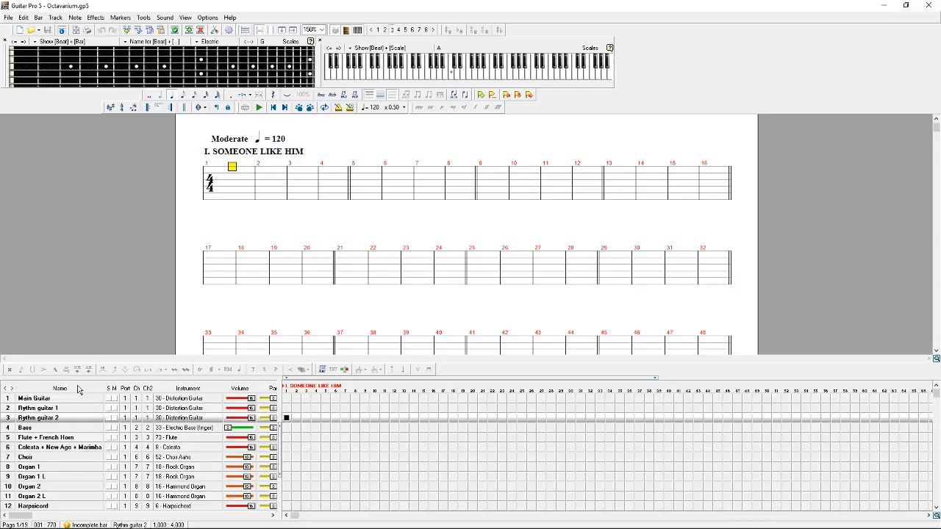
pyautogui.scroll(1, 337, 172)
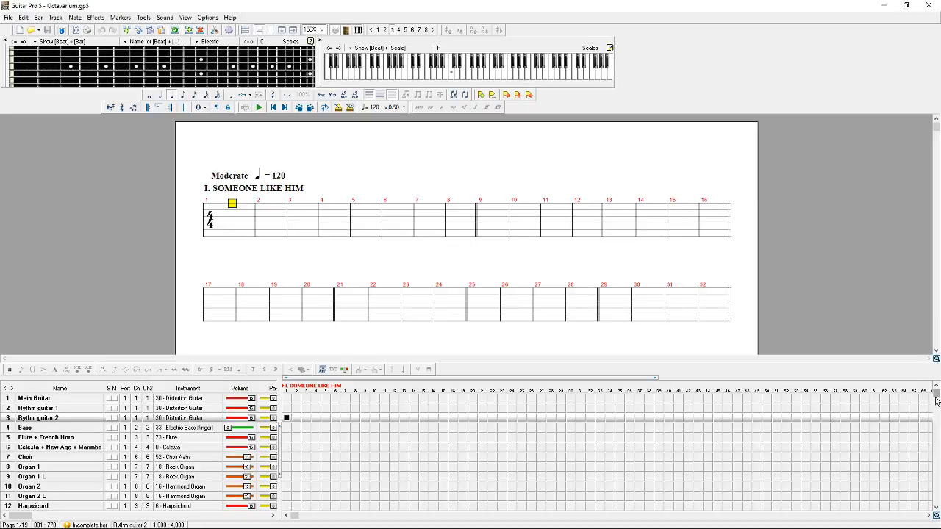
pyautogui.moveTo(935, 397)
pyautogui.mouseDown()
pyautogui.moveTo(934, 523)
pyautogui.moveTo(935, 388)
pyautogui.mouseUp()
# Step: Select the Flute + French Horn track, review the whole track list, and examine the track's tablature up to Section -4
pyautogui.click(57, 440)
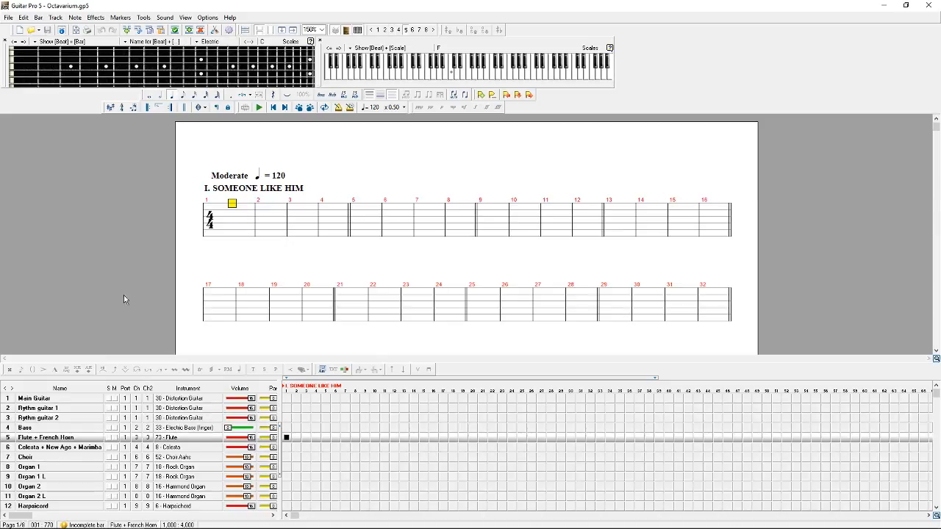
pyautogui.scroll(-5, 375, 283)
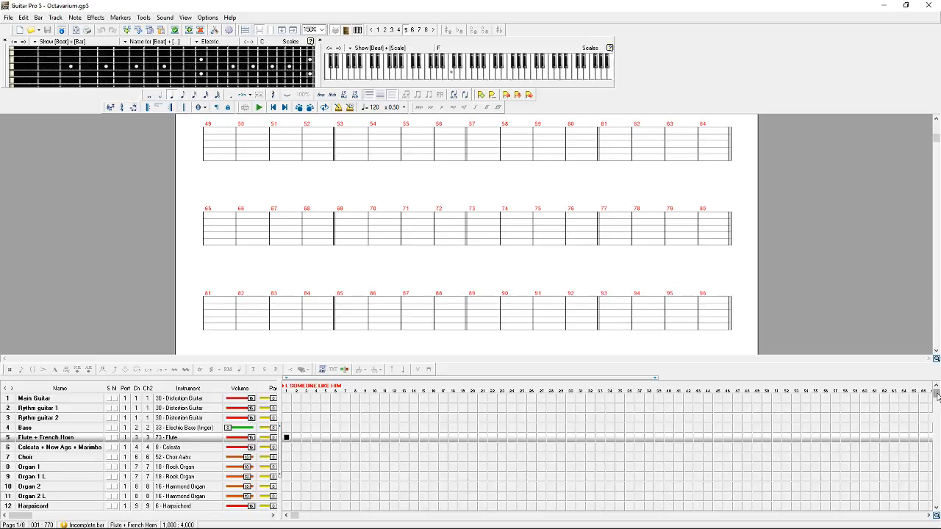
pyautogui.moveTo(936, 393); pyautogui.dragTo(929, 502)
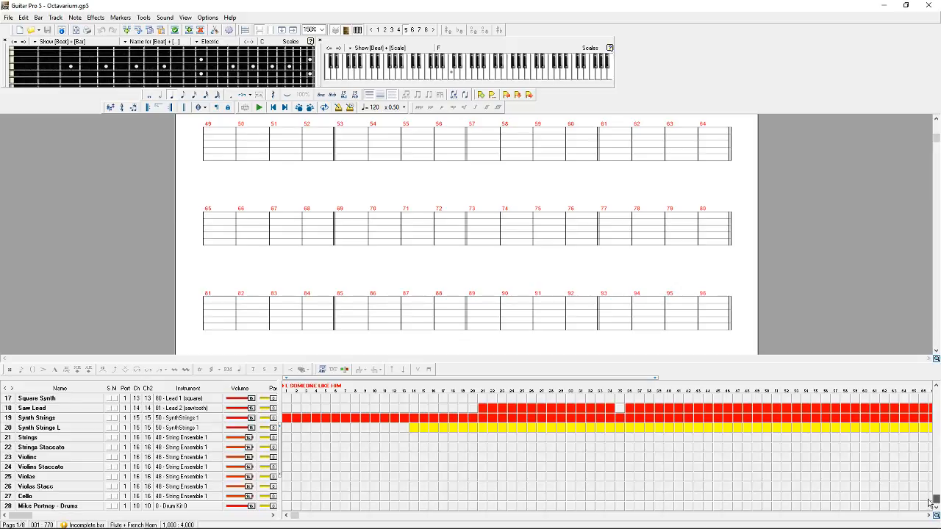
pyautogui.moveTo(930, 502); pyautogui.dragTo(294, 417)
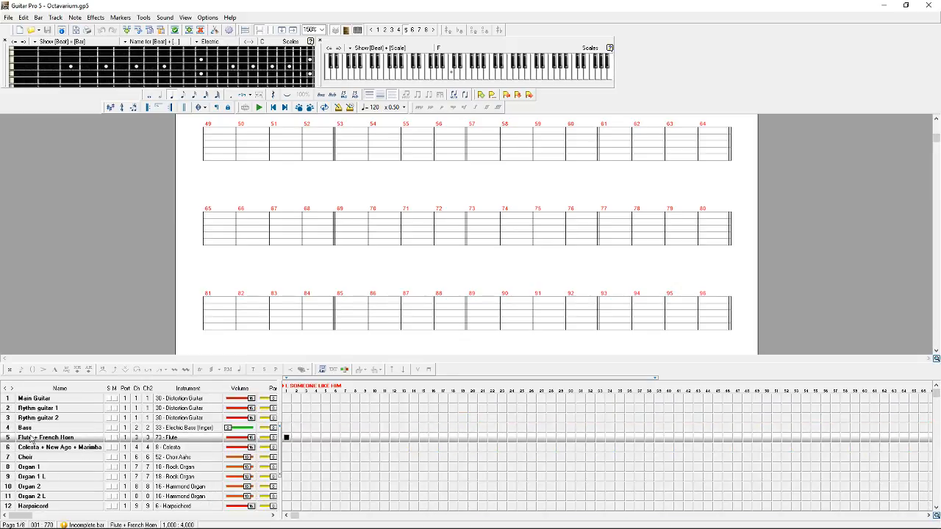
pyautogui.scroll(-5, 457, 245)
pyautogui.scroll(-3, 457, 245)
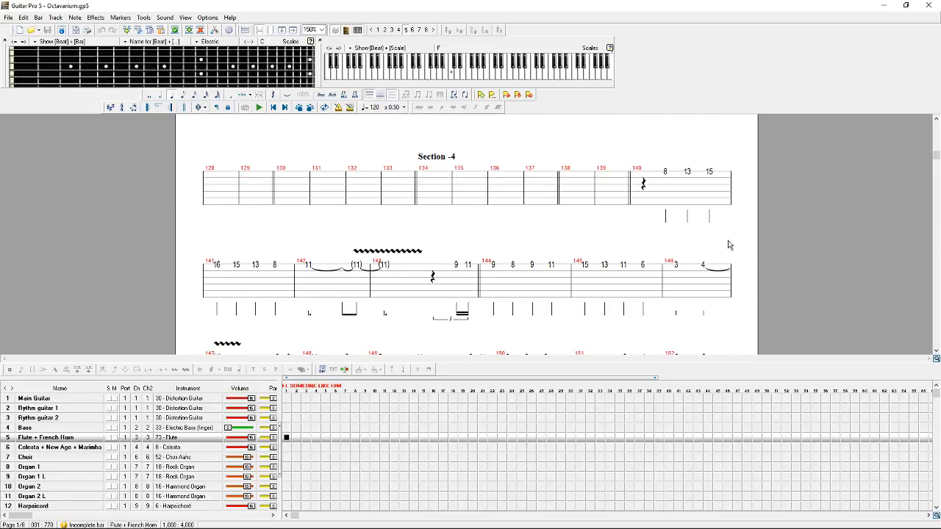
# Step: Play the Flute + French Horn track from bar 140 and stop the playback at bar 145
pyautogui.click(644, 193)
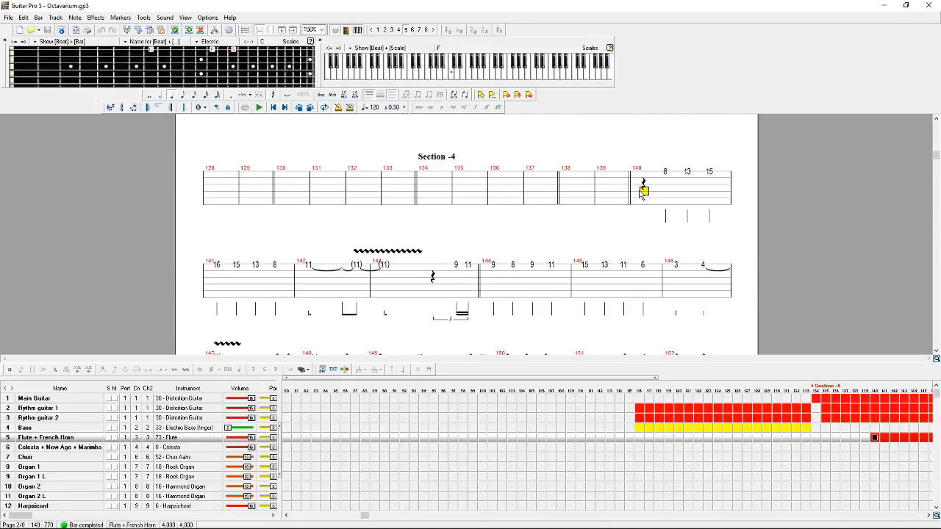
pyautogui.press('space')
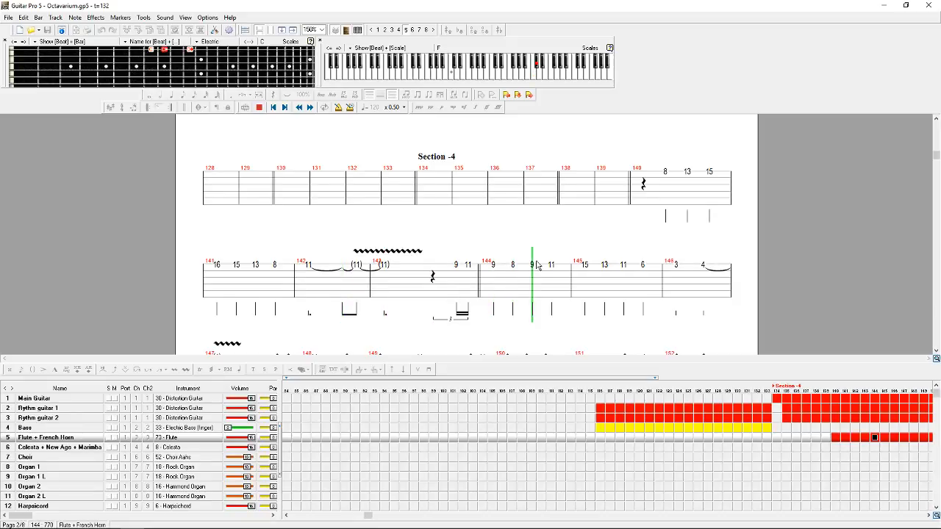
pyautogui.press('space')
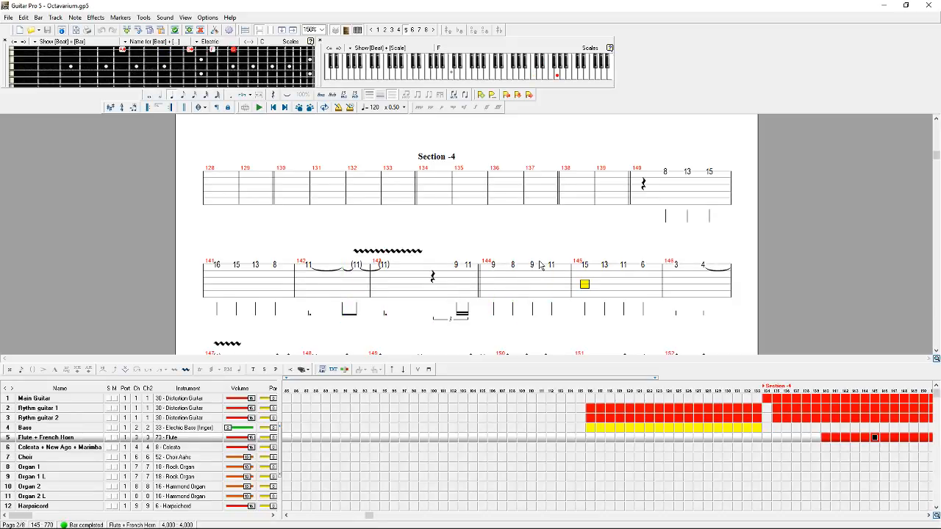
# Step: Look through the Flute + French Horn bars after 145 and play the late passage up to bar 691, with the track soloed during playback
pyautogui.scroll(-5, 568, 281)
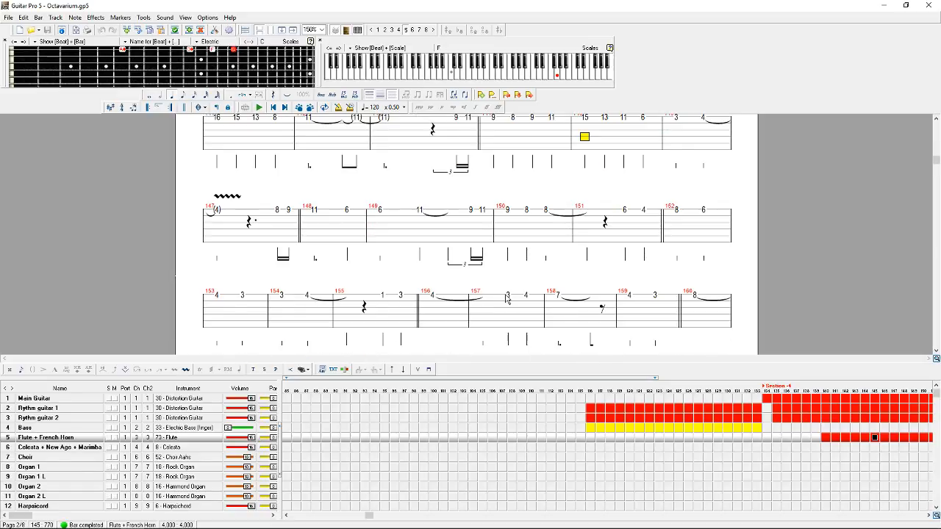
pyautogui.scroll(2, 434, 209)
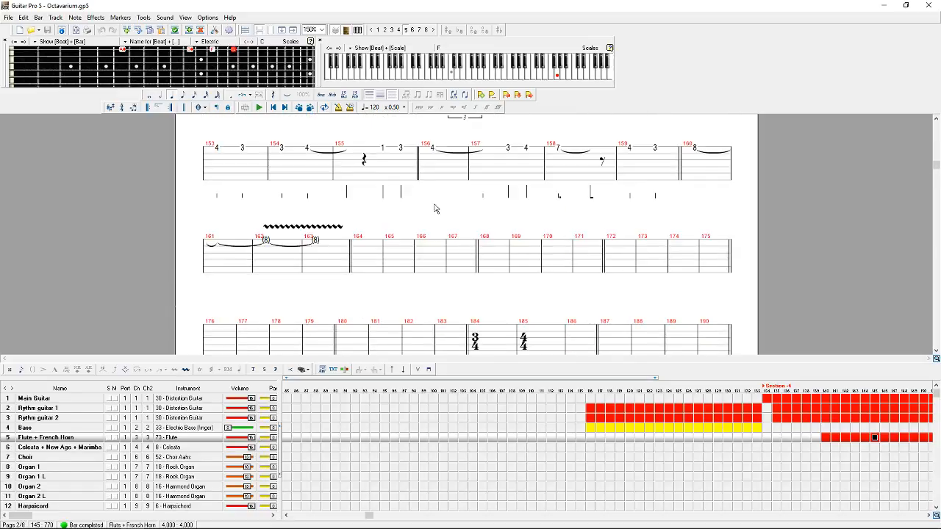
pyautogui.scroll(3, 460, 190)
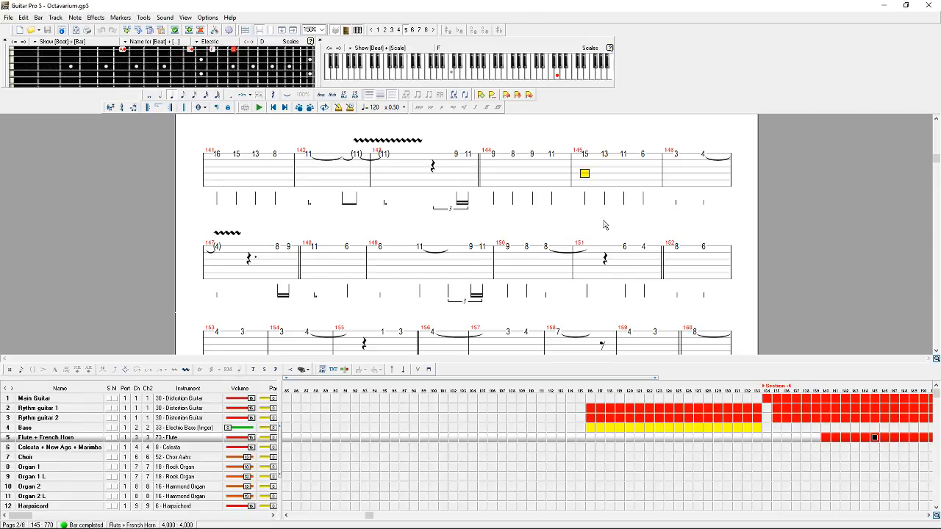
pyautogui.scroll(-10, 586, 217)
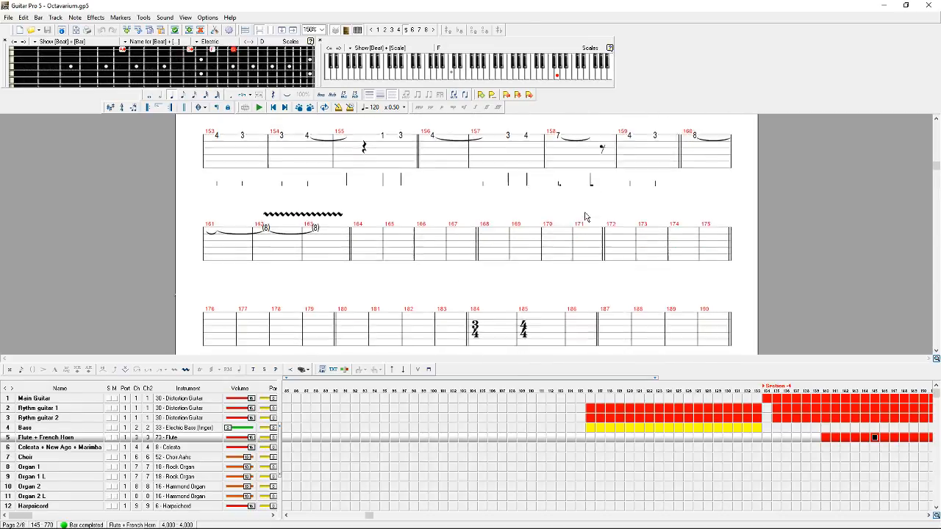
pyautogui.scroll(-3, 526, 248)
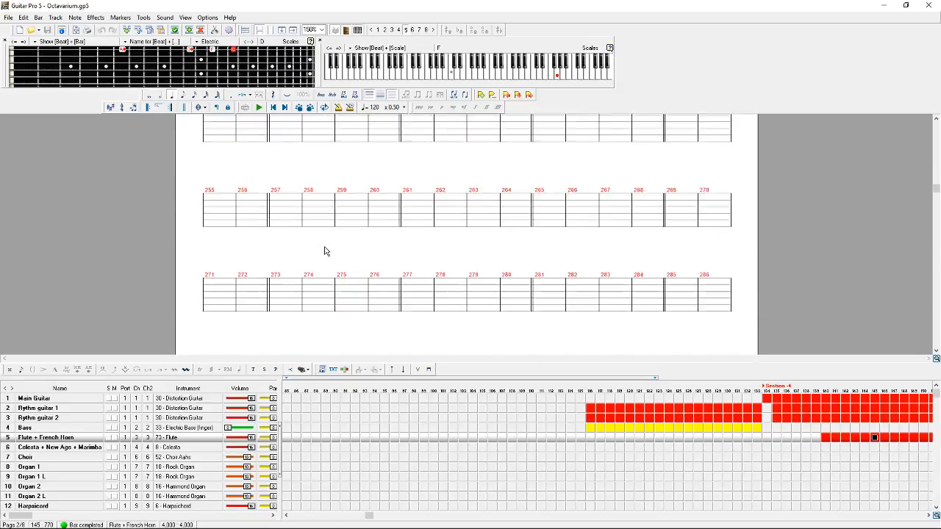
pyautogui.moveTo(937, 192); pyautogui.dragTo(937, 293)
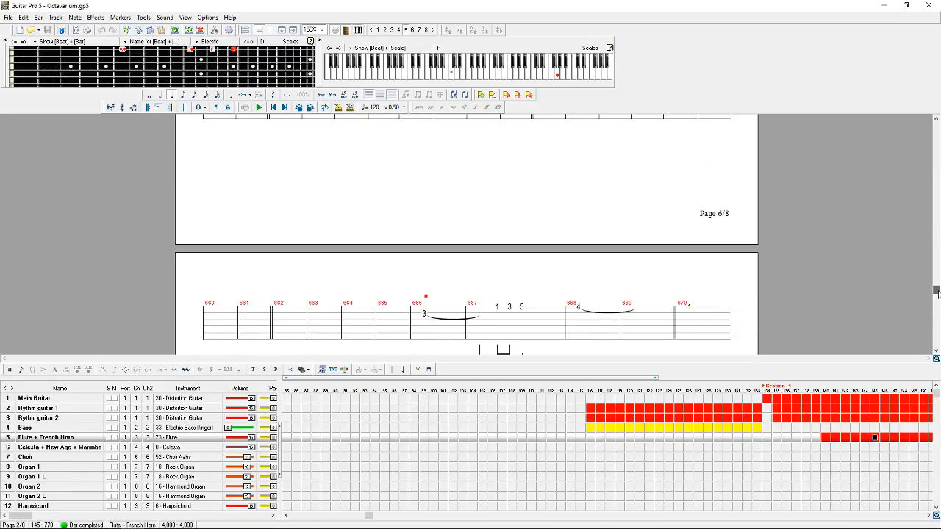
pyautogui.click(394, 312)
pyautogui.press('space')
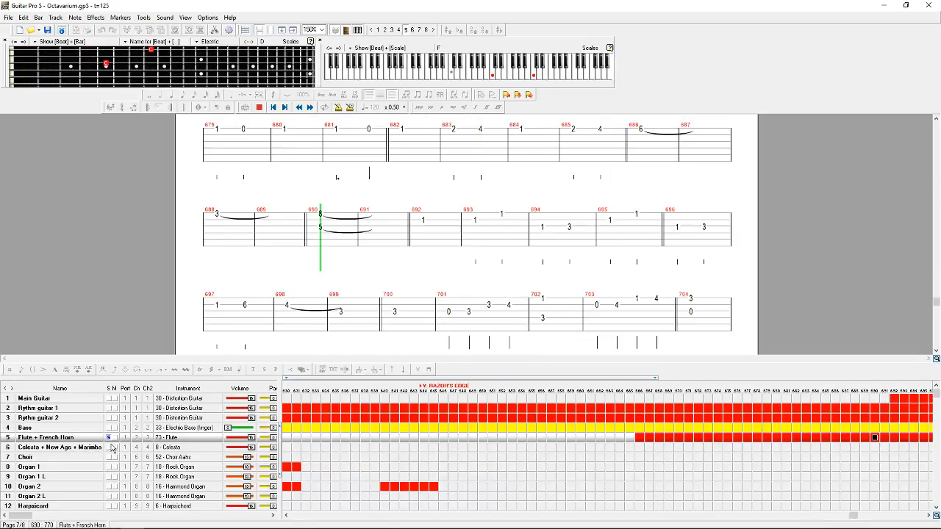
pyautogui.press('space')
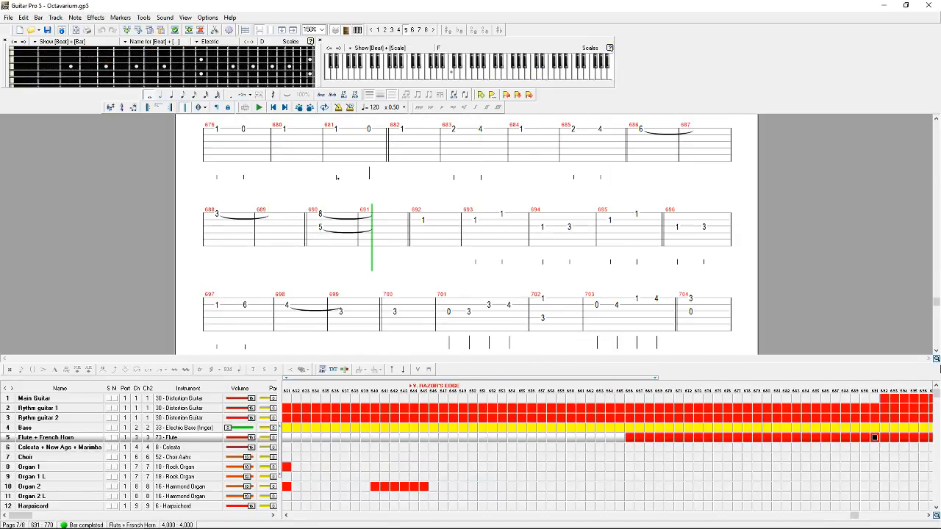
# Step: Select the Square Synth track and look back through its bars to the IV. Intervals section
pyautogui.click(937, 429)
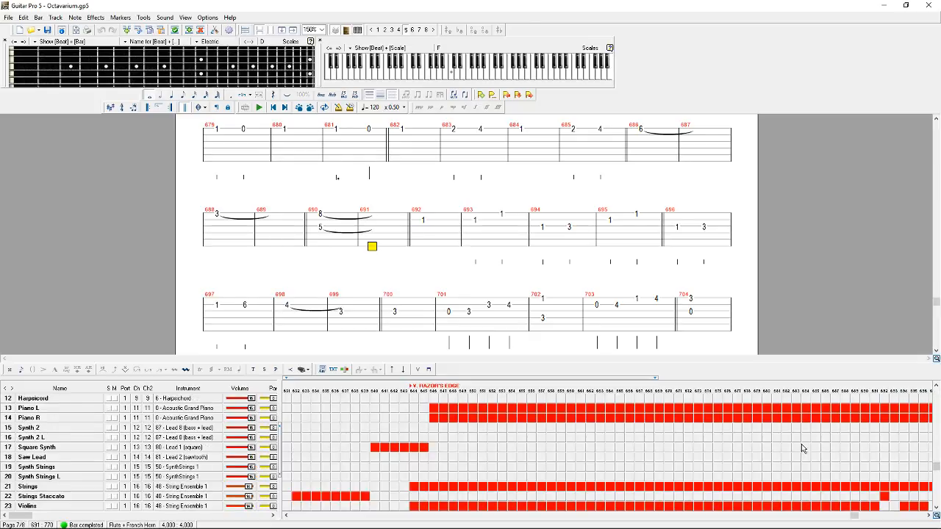
pyautogui.click(43, 447)
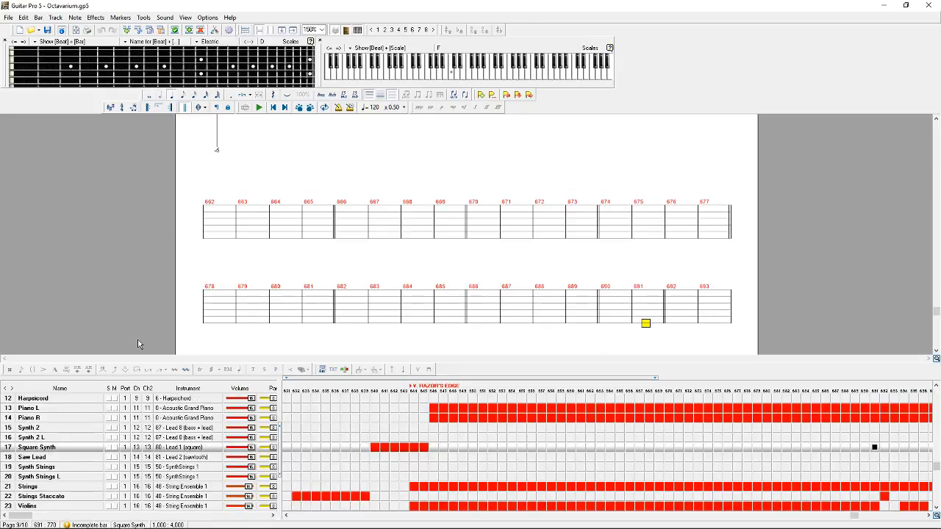
pyautogui.scroll(15, 137, 344)
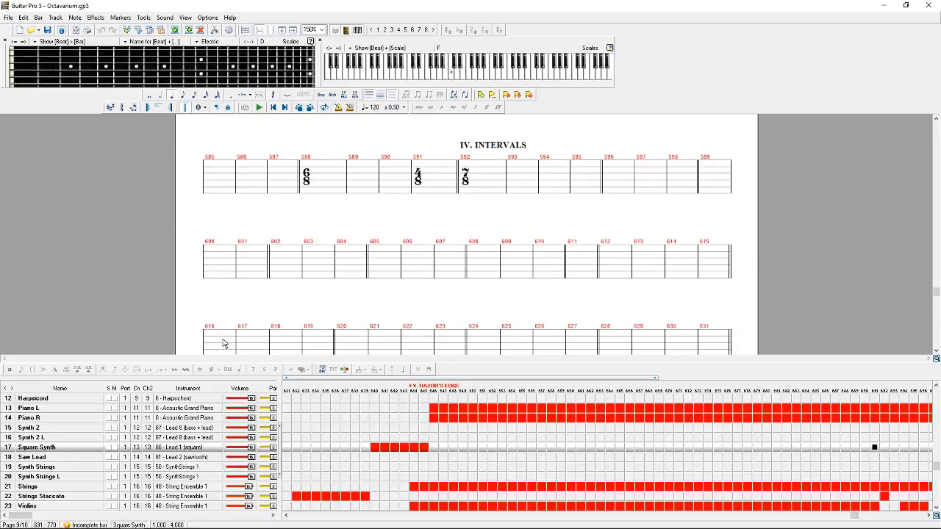
# Step: Select the Saw Lead track, find its run starting at bar 528, and play it to bar 530 with the track soloed
pyautogui.click(45, 458)
pyautogui.scroll(-5, 461, 225)
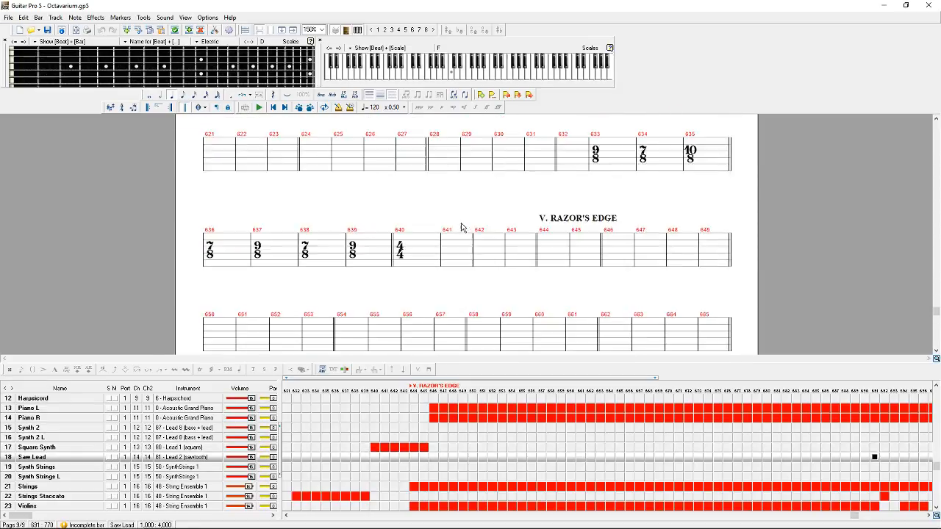
pyautogui.scroll(10, 462, 227)
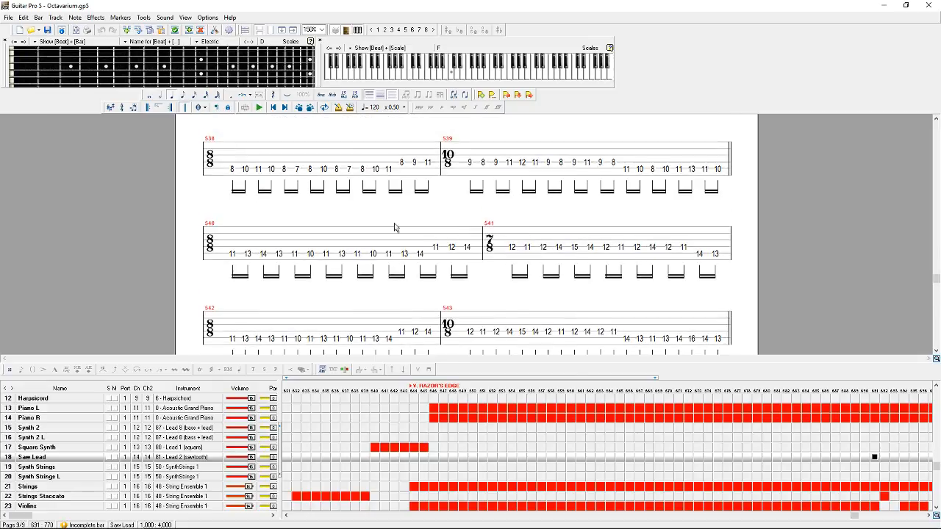
pyautogui.scroll(6, 394, 227)
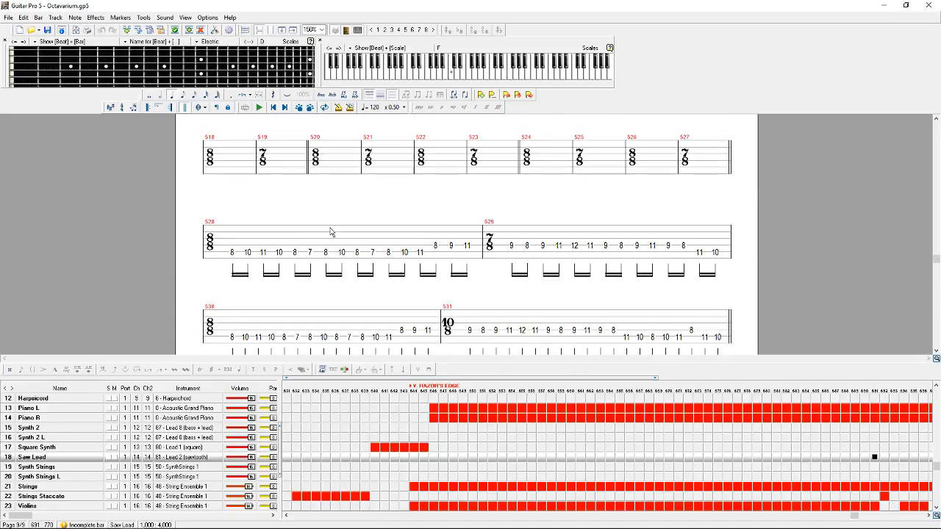
pyautogui.click(231, 255)
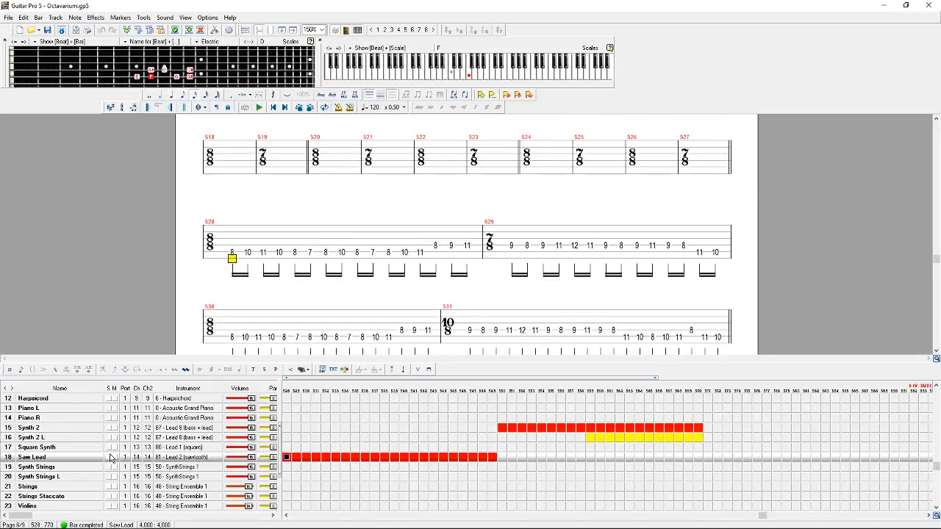
pyautogui.press('space')
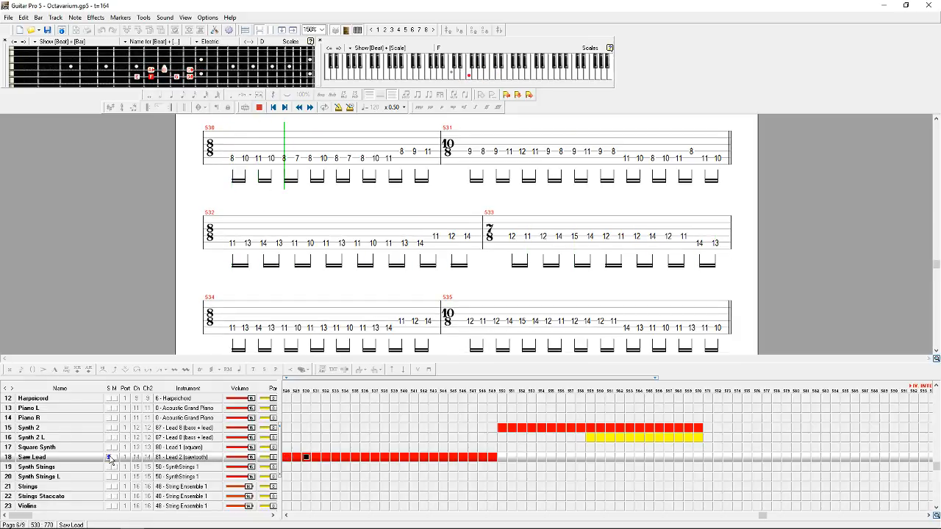
pyautogui.press('space')
pyautogui.scroll(10, 366, 155)
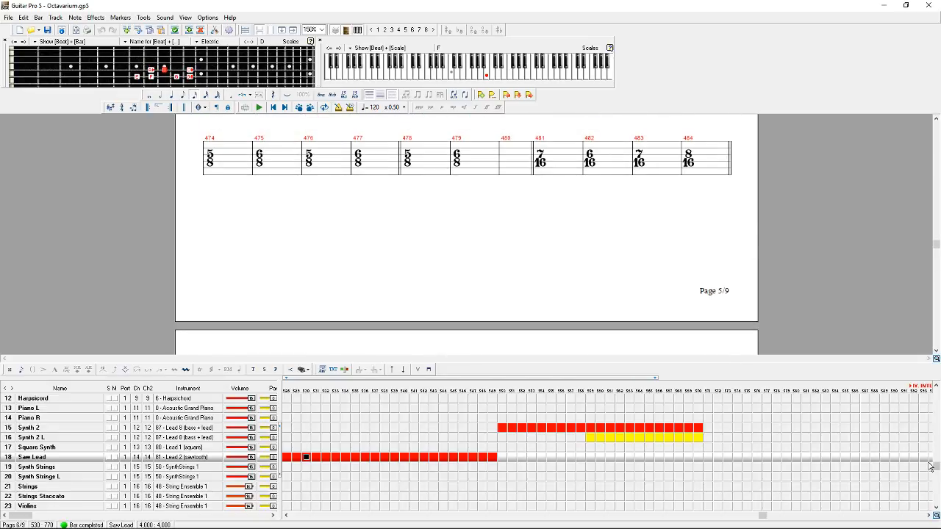
# Step: Select the Rythm guitar 1 track, play its run from bar 520 to bar 522, and view the bars that follow
pyautogui.moveTo(935, 470); pyautogui.dragTo(936, 394)
pyautogui.click(306, 407)
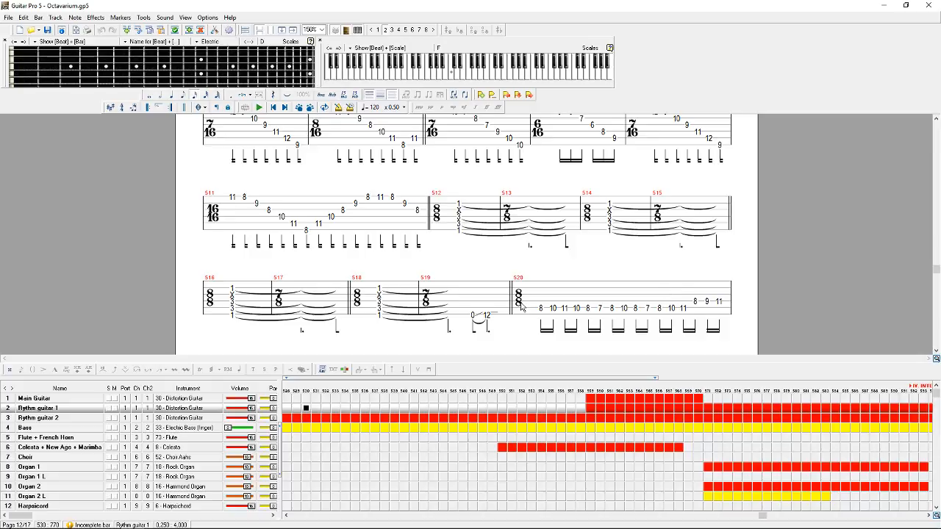
pyautogui.scroll(-3, 538, 262)
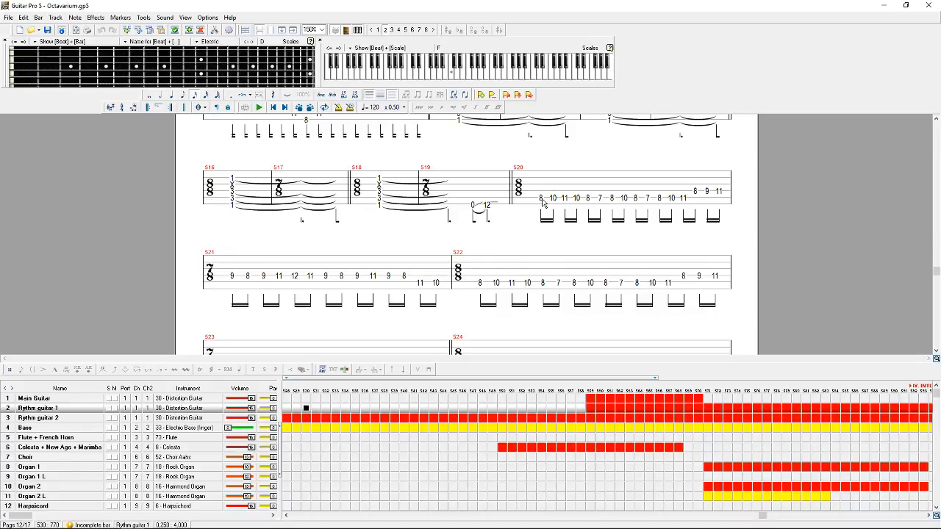
pyautogui.click(541, 199)
pyautogui.press('space')
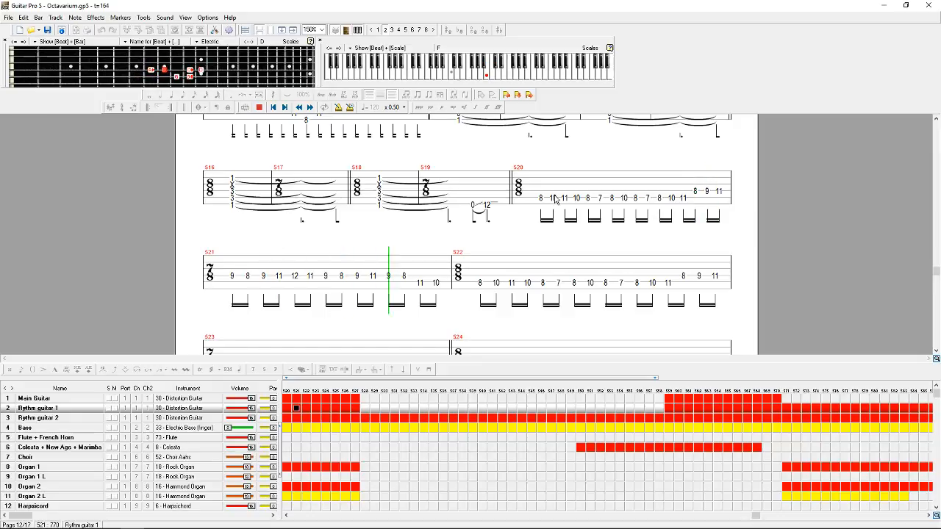
pyautogui.press('space')
pyautogui.scroll(-3, 564, 224)
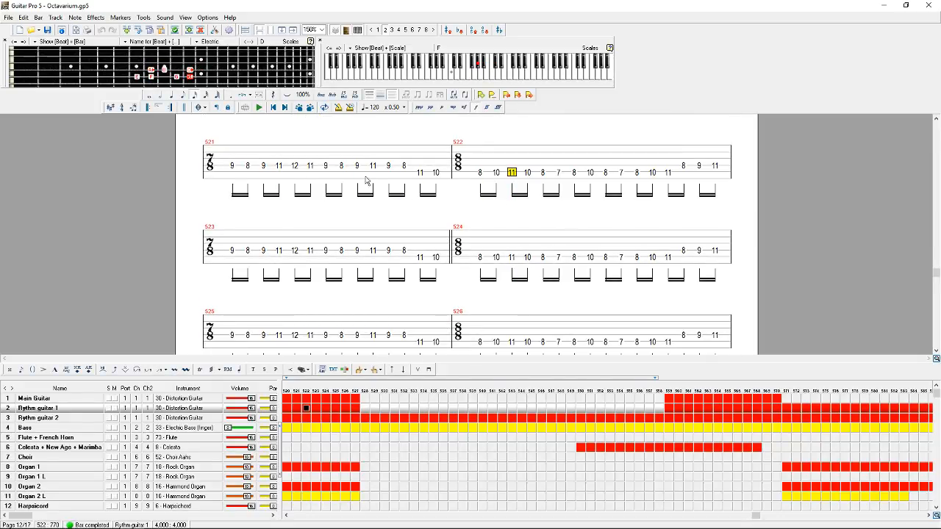
# Step: Open the Laughter.gp5 score
pyautogui.click(39, 31)
pyautogui.click(43, 52)
pyautogui.click(470, 282)
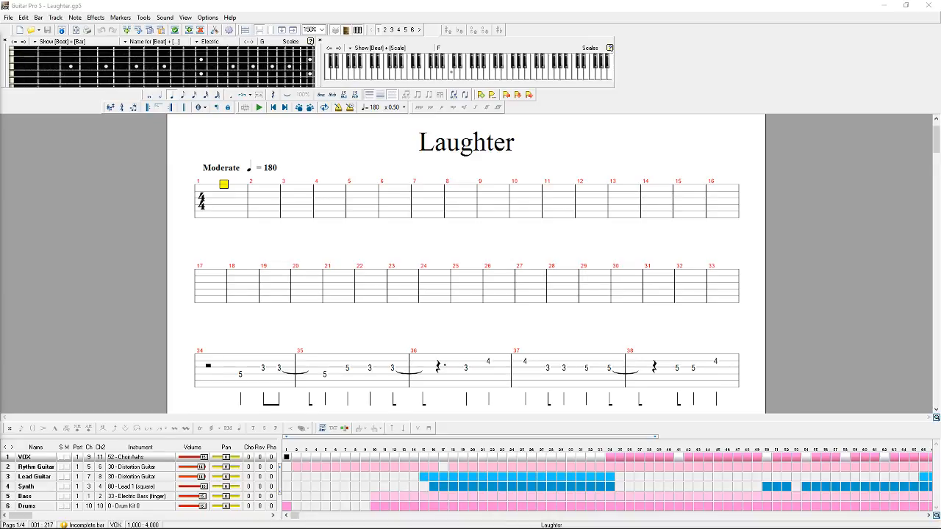
# Step: Look at the VOX track's tablature and lyrics from bar 1 to bar 44
pyautogui.click(222, 199)
pyautogui.scroll(-3, 343, 287)
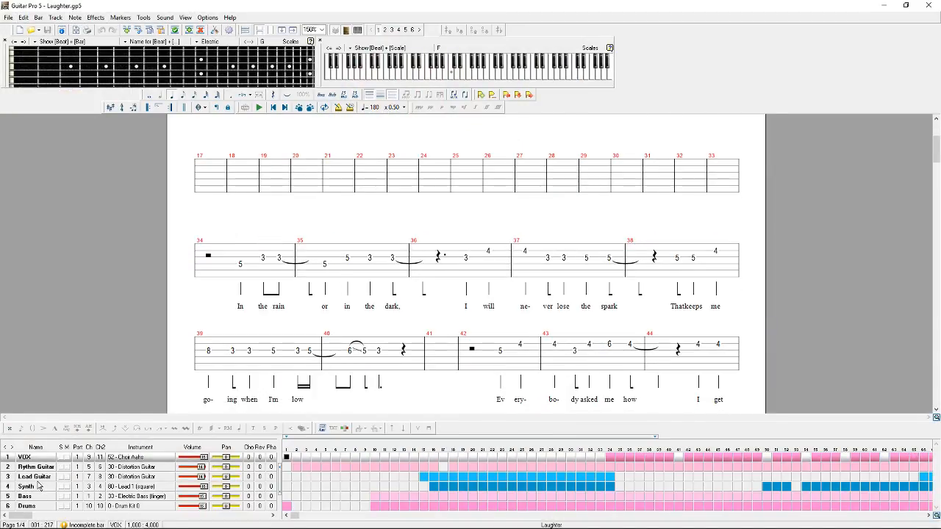
pyautogui.scroll(4, 269, 242)
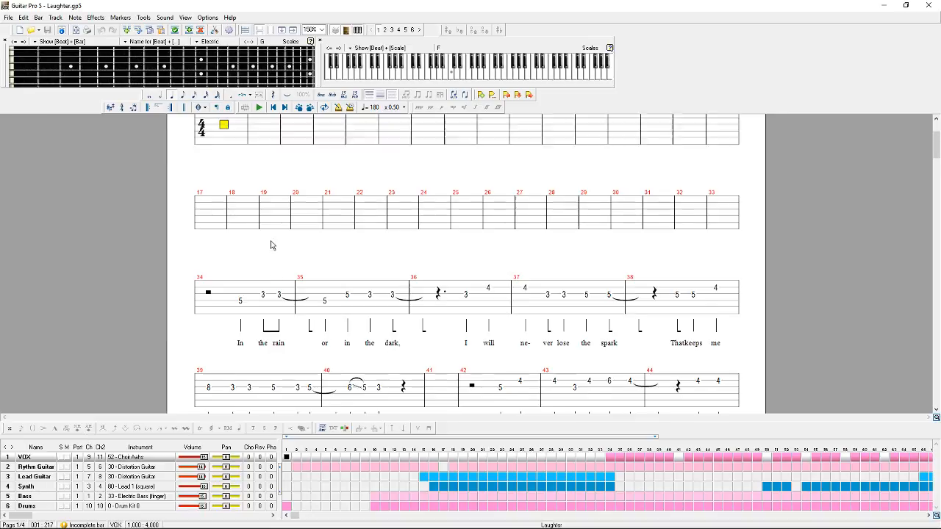
# Step: Select the Rythm Guitar track and look through its opening bars and half-step-down tuning
pyautogui.click(35, 467)
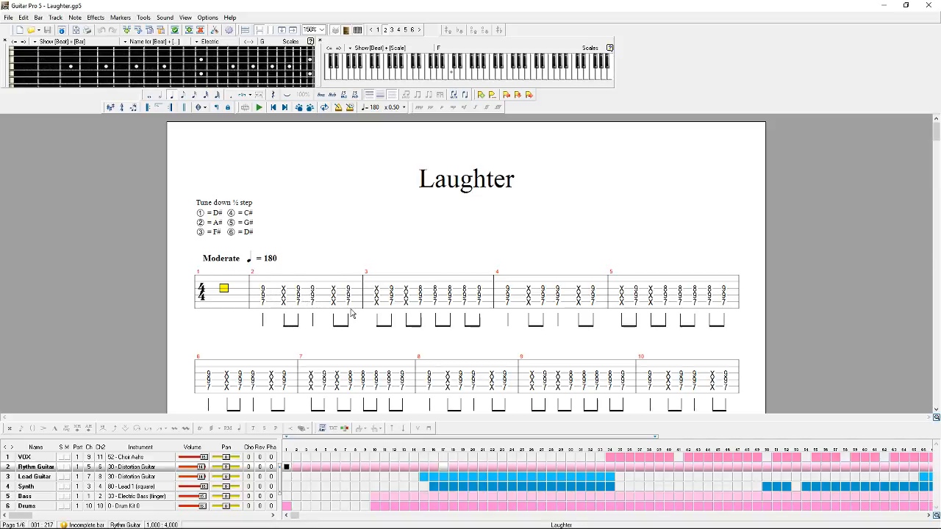
pyautogui.scroll(-1, 280, 274)
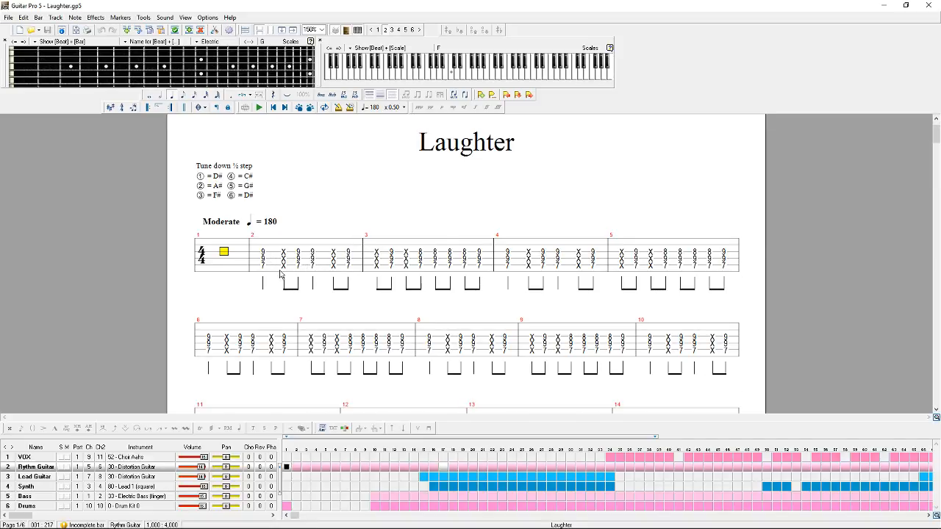
pyautogui.scroll(-2, 280, 273)
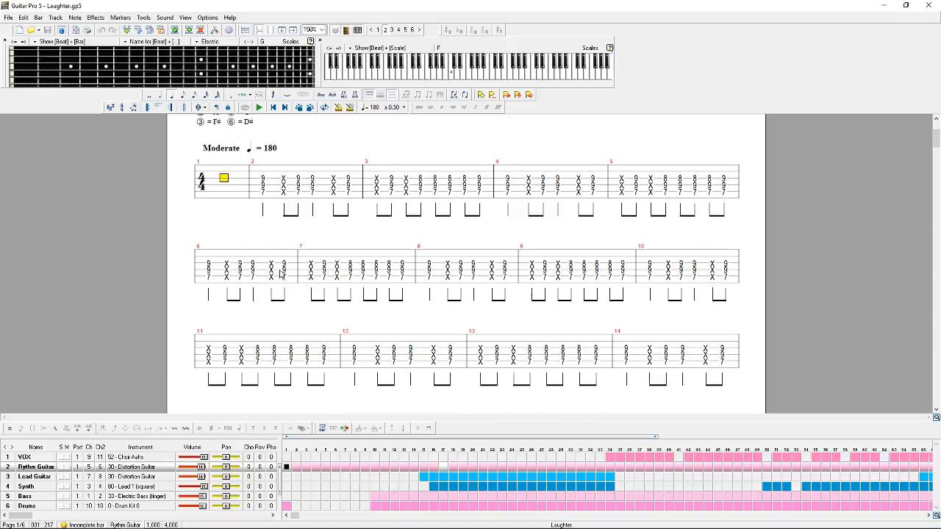
pyautogui.scroll(-2, 280, 273)
pyautogui.scroll(5, 401, 315)
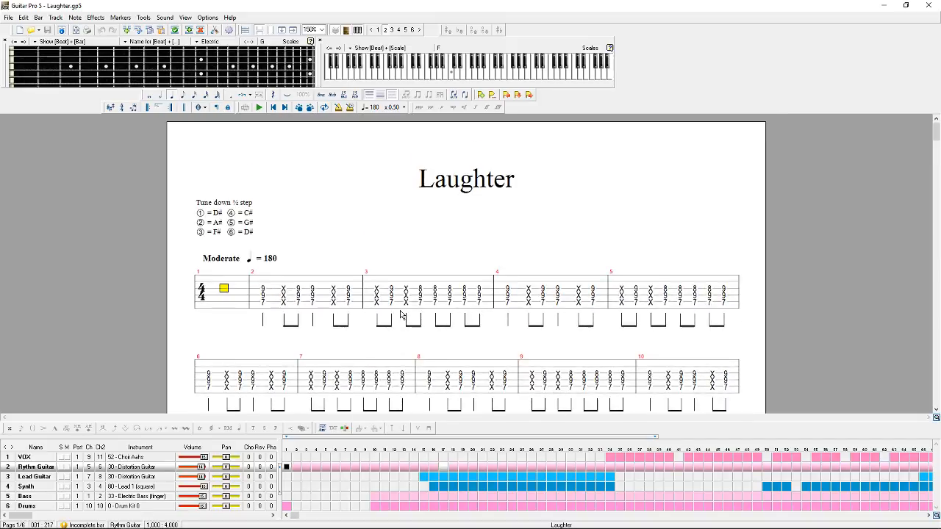
# Step: View the Drums track, dismiss its percussion reference list, and view the Bass and Synth tracks
pyautogui.click(29, 506)
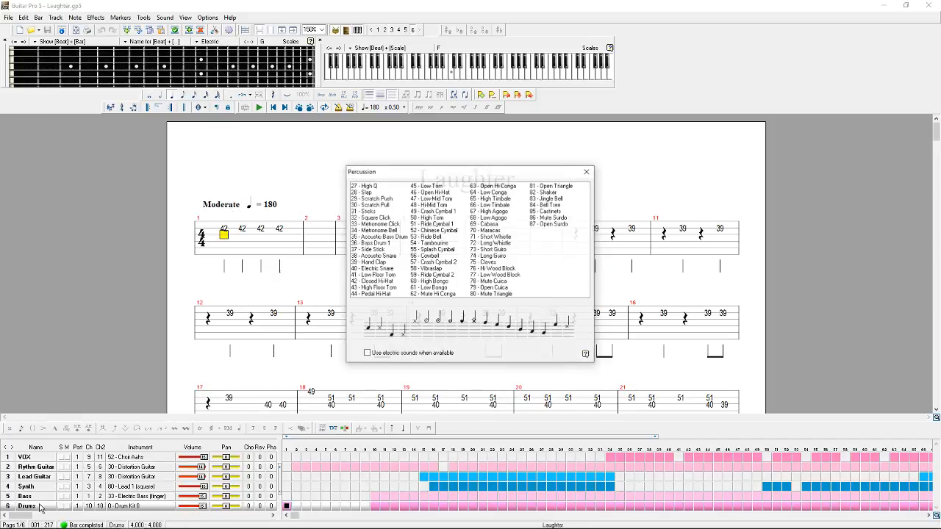
pyautogui.click(588, 172)
pyautogui.click(44, 496)
pyautogui.click(42, 487)
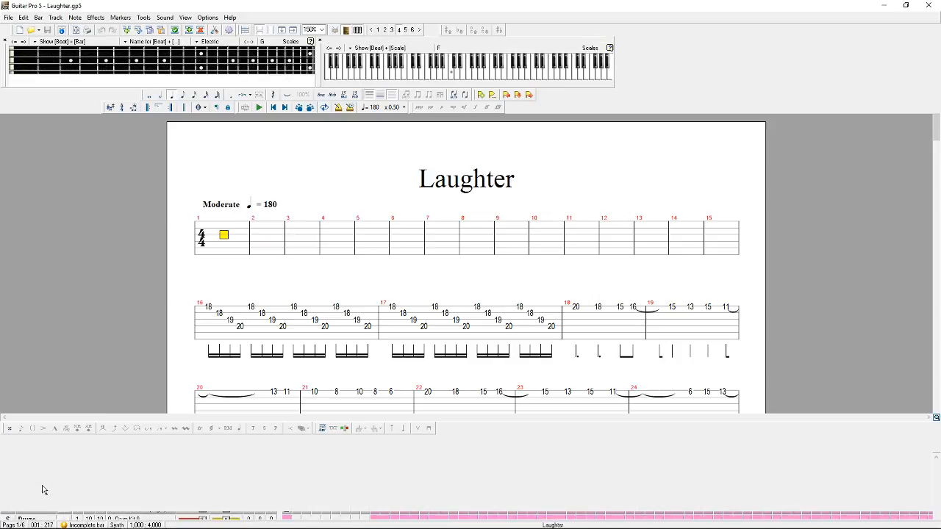
# Step: Play the Laughter score's Drums track from around bar 17, stop in bar 24, and return to the opening bars
pyautogui.click(33, 508)
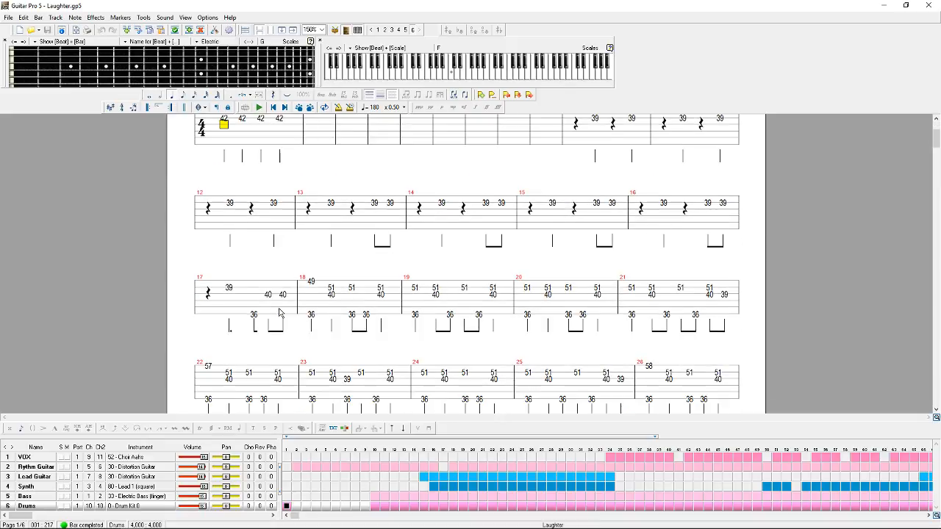
pyautogui.scroll(-3, 568, 255)
pyautogui.click(293, 302)
pyautogui.click(301, 303)
pyautogui.press('space')
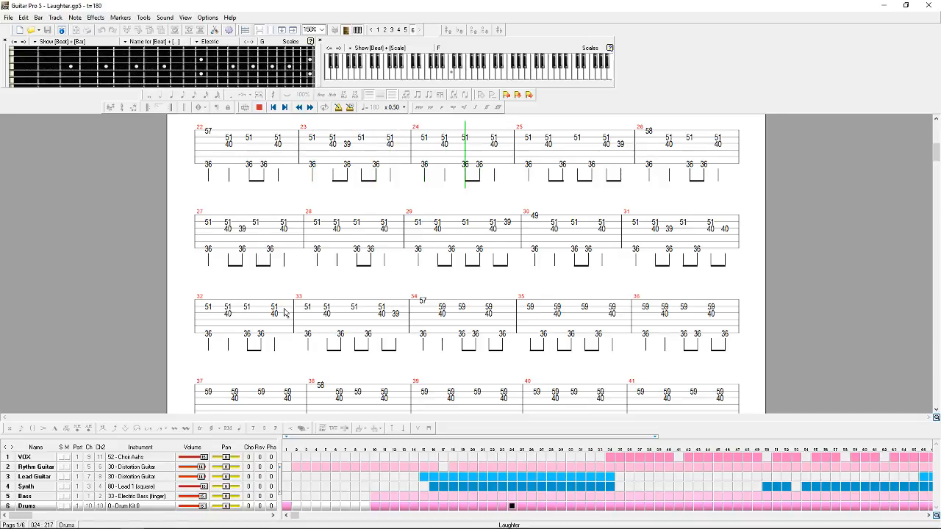
pyautogui.press('space')
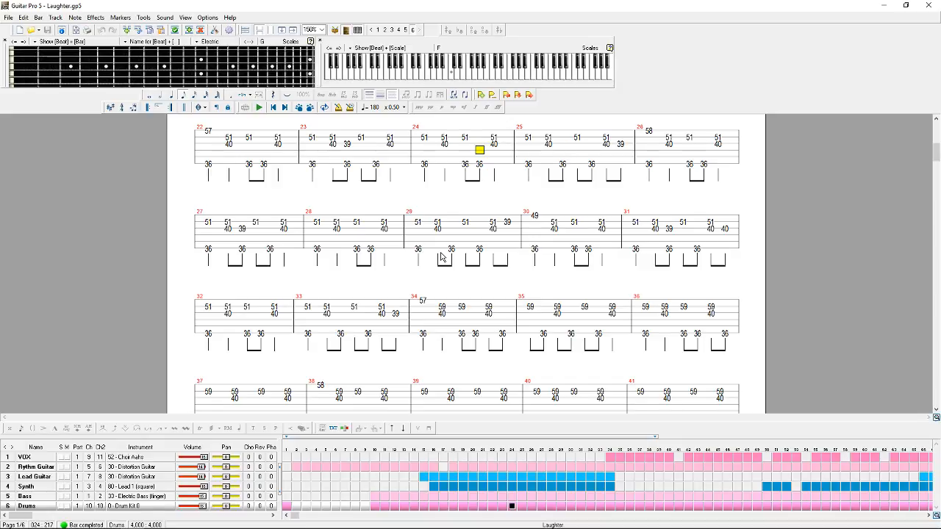
pyautogui.scroll(5, 558, 259)
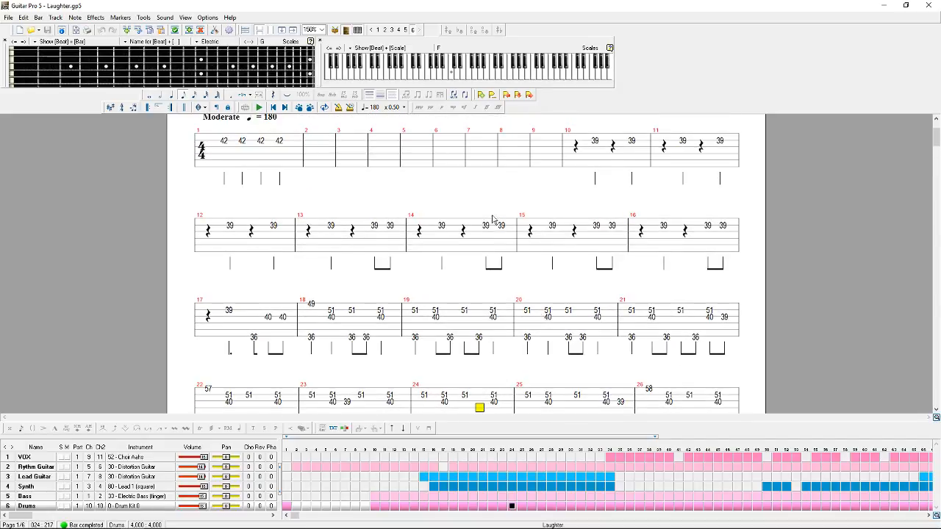
# Step: Open the Generosity.gp5 score from the AcousticMandoPony folder
pyautogui.click(39, 30)
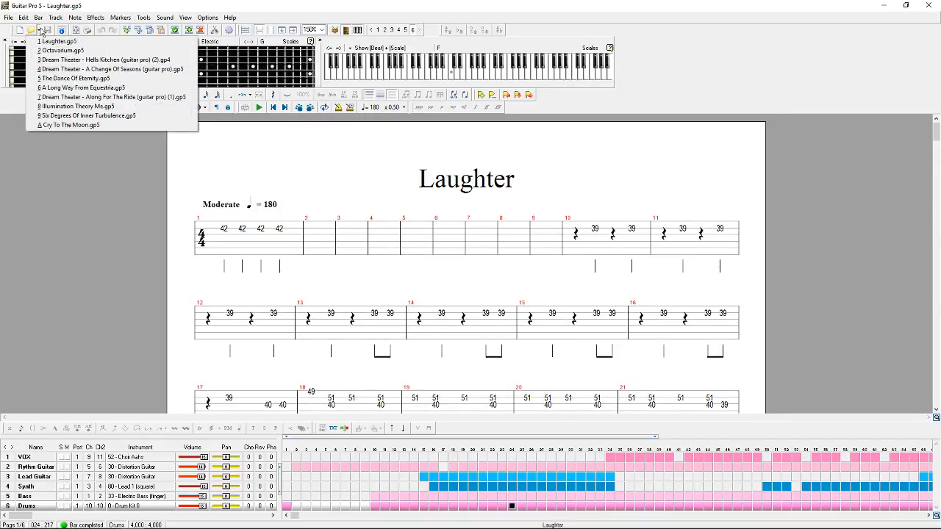
pyautogui.click(39, 31)
pyautogui.click(39, 30)
pyautogui.click(30, 30)
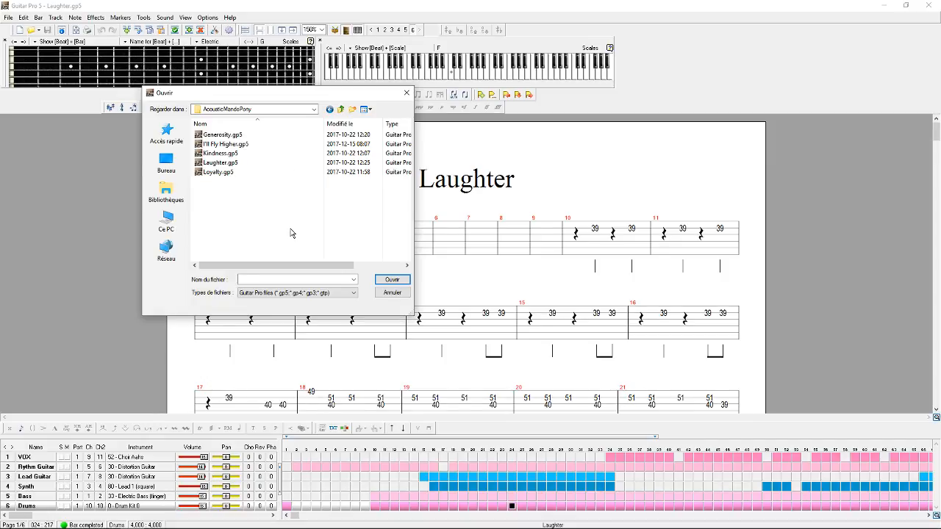
pyautogui.doubleClick(269, 144)
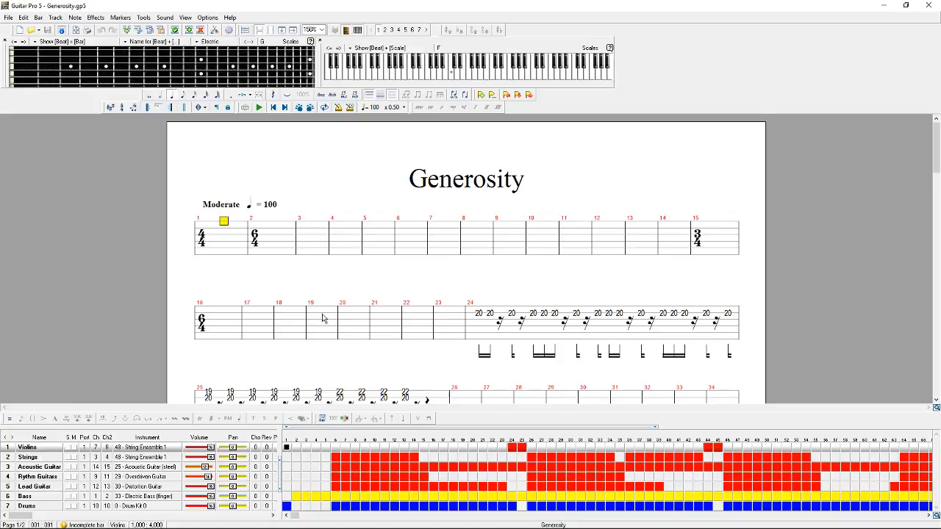
# Step: Play the Violins part from bar 24, solo the Strings track during playback, stop, and switch the solo off
pyautogui.scroll(-1, 322, 318)
pyautogui.click(473, 237)
pyautogui.press('space')
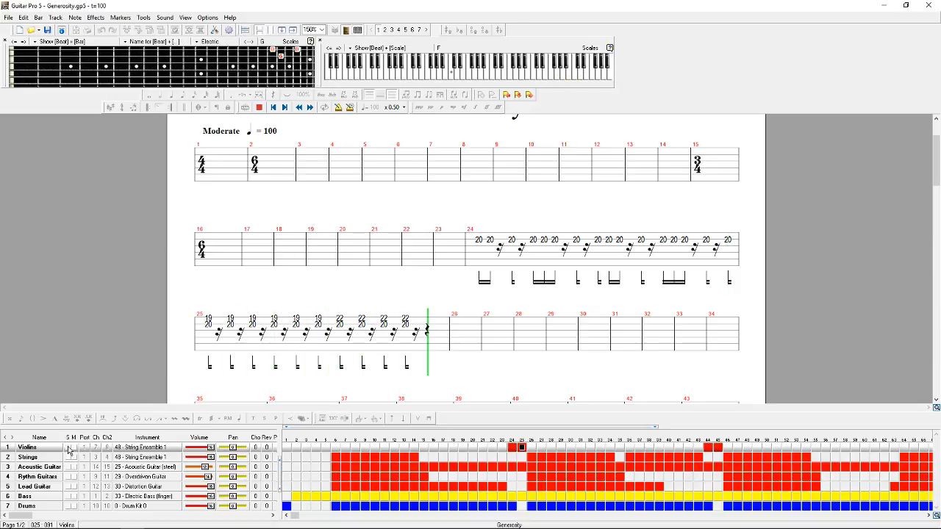
pyautogui.click(68, 456)
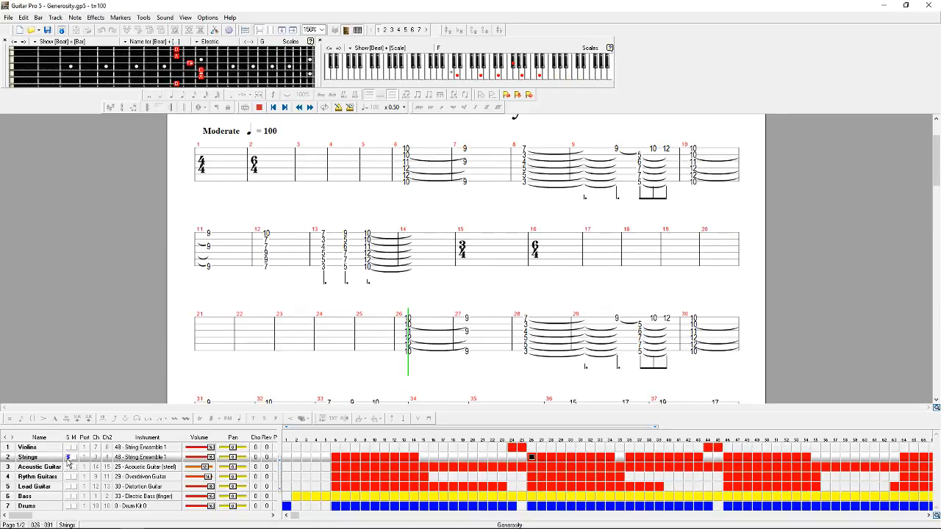
pyautogui.press('space')
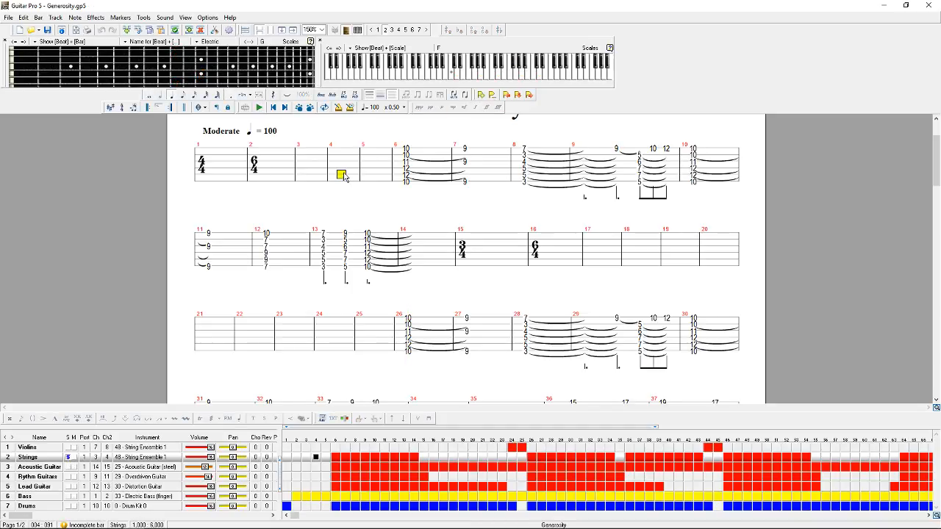
pyautogui.click(67, 456)
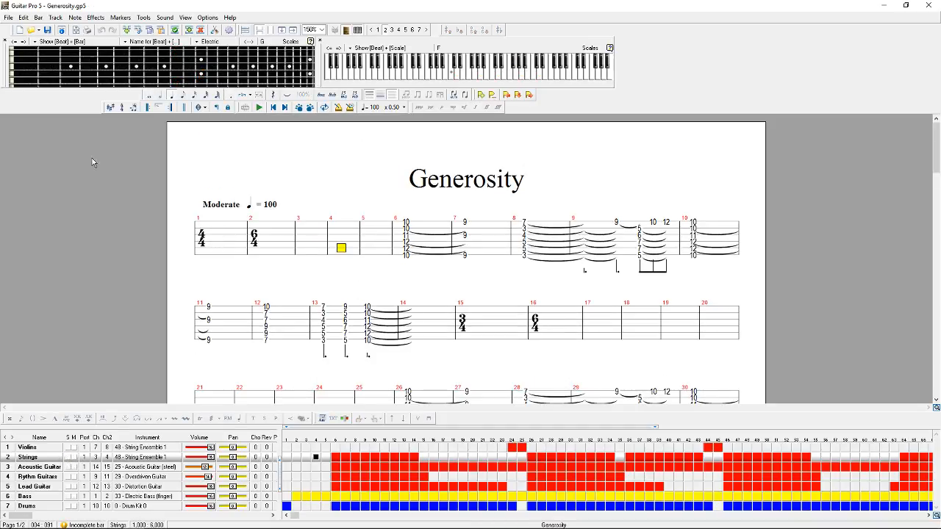
# Step: Reopen the recent Laughter.gp5 score and look through the VOX track's tablature and lyrics
pyautogui.click(36, 28)
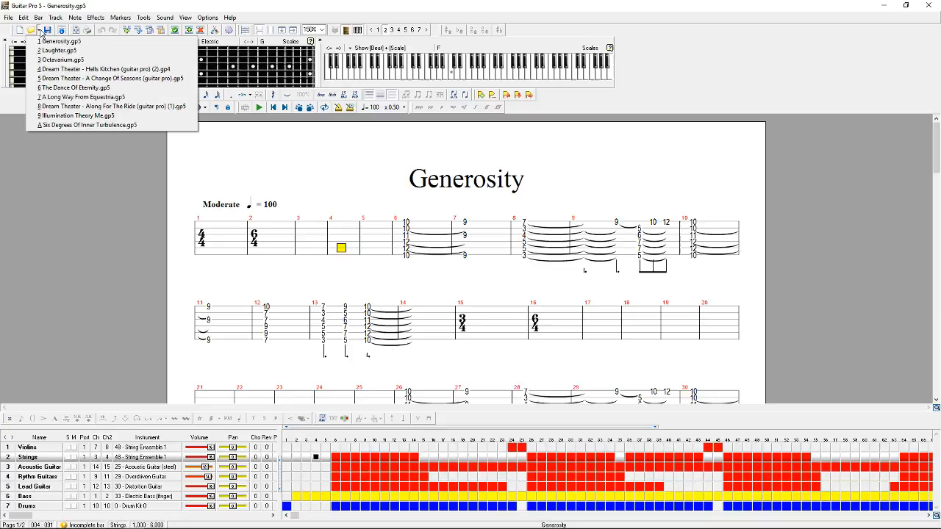
pyautogui.click(66, 41)
pyautogui.click(466, 281)
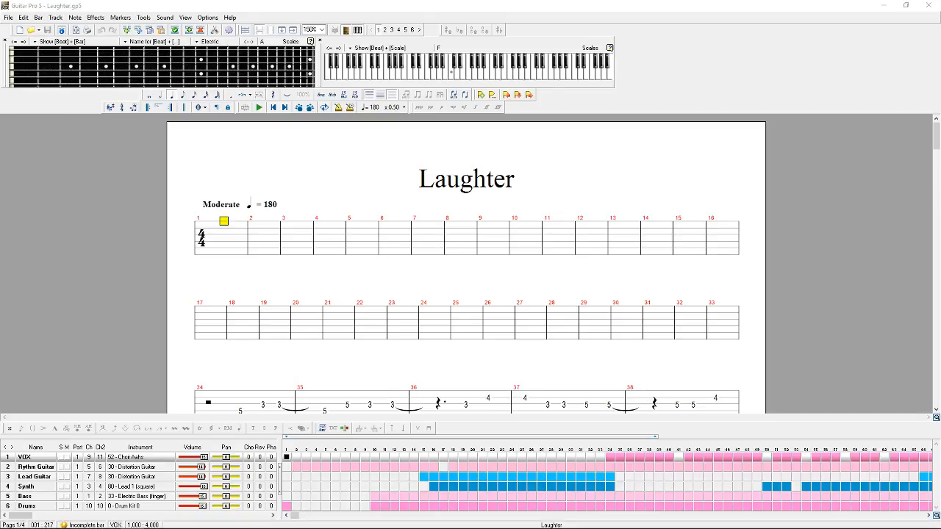
pyautogui.scroll(-2, 353, 338)
pyautogui.scroll(-6, 331, 325)
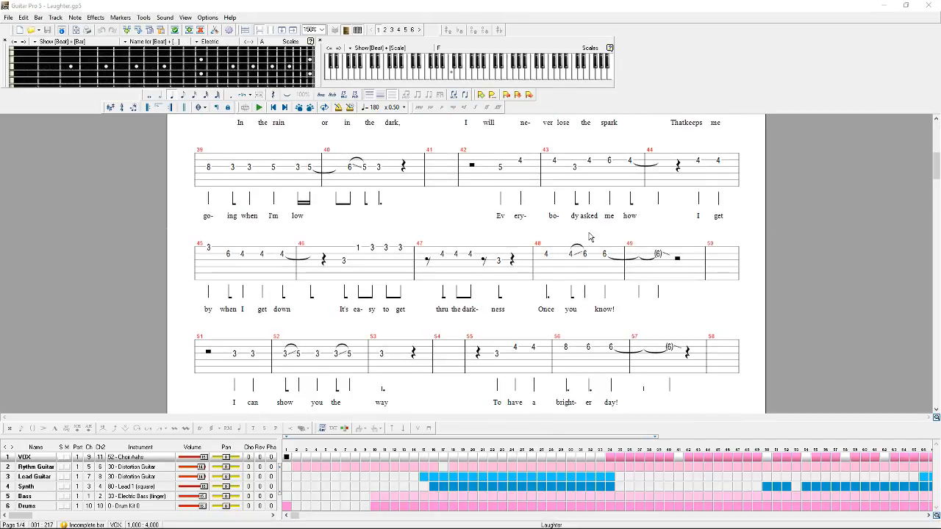
pyautogui.scroll(-6, 517, 269)
# Step: Select the Drums track, play the drum fill in bar 49, stop at bar 50, and look at the following bars
pyautogui.click(29, 510)
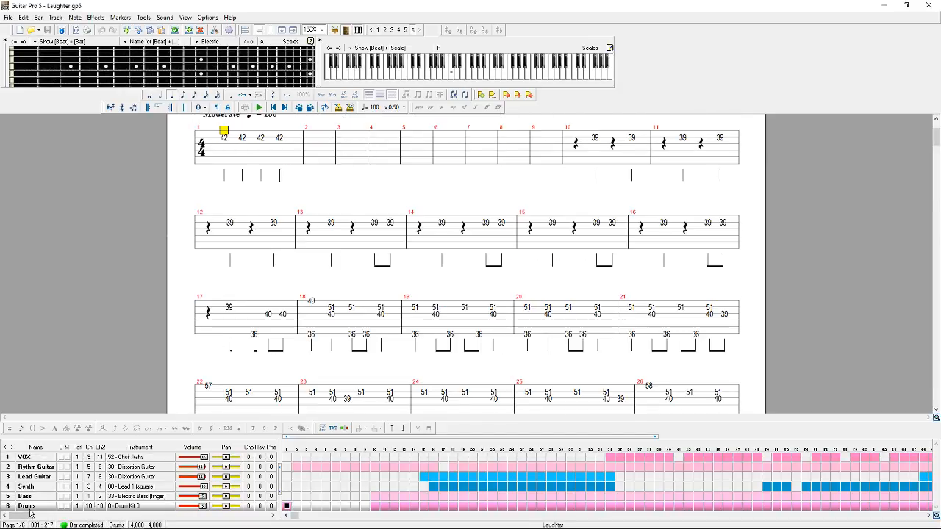
pyautogui.scroll(-6, 524, 265)
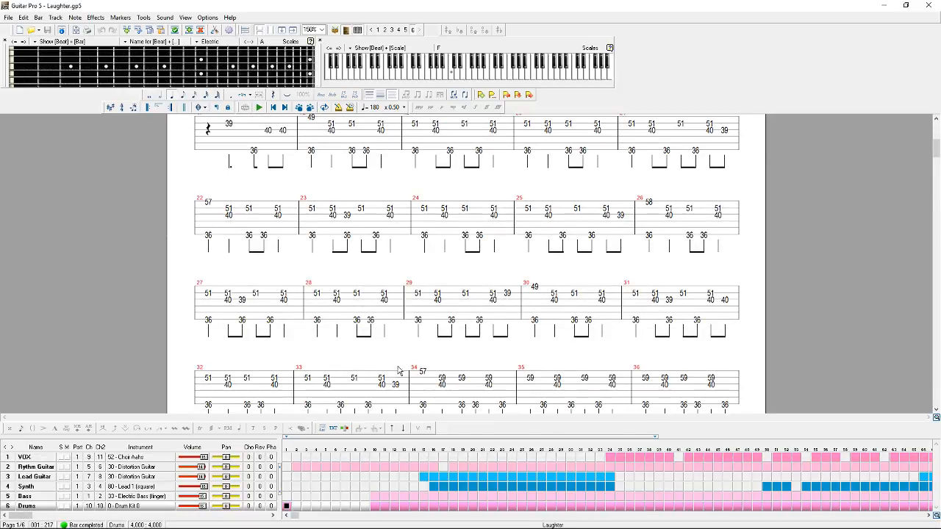
pyautogui.scroll(-8, 400, 371)
pyautogui.scroll(-6, 409, 323)
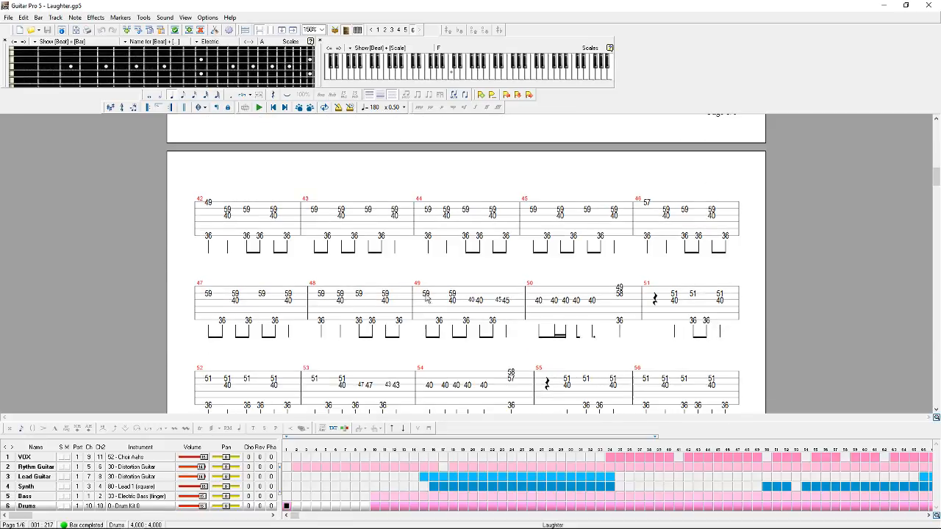
pyautogui.click(422, 287)
pyautogui.press('space')
pyautogui.scroll(-9, 546, 286)
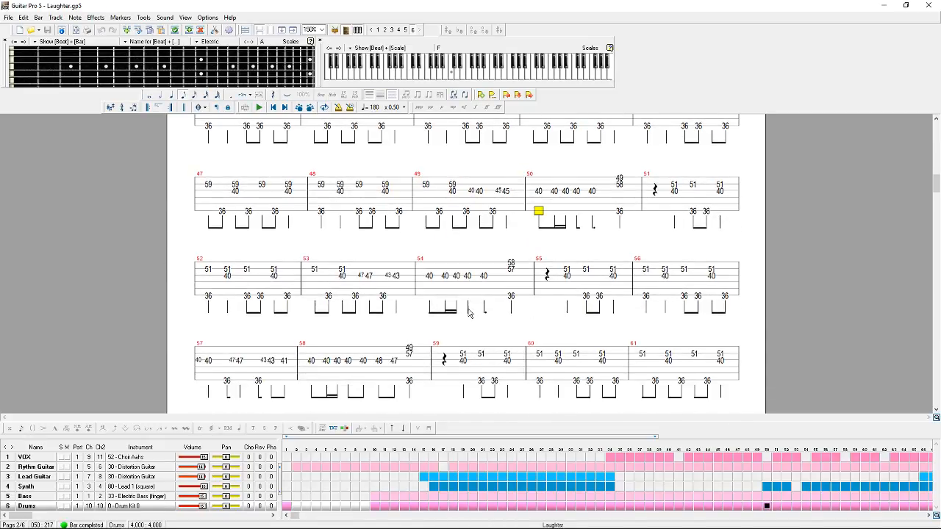
pyautogui.press('space')
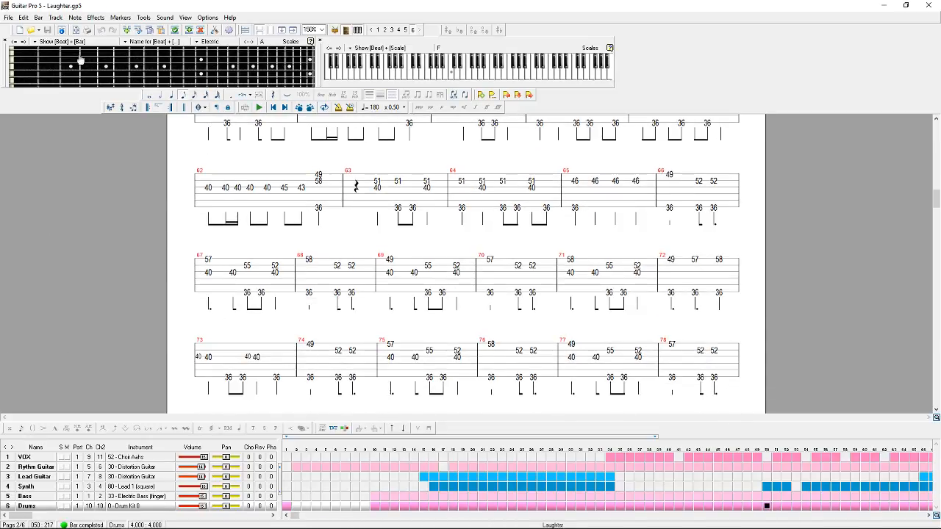
# Step: Open the MIDI export for the Laughter score, go up to the Brony Music folder, and cancel the export
pyautogui.click(8, 17)
pyautogui.moveTo(33, 123)
pyautogui.click(102, 123)
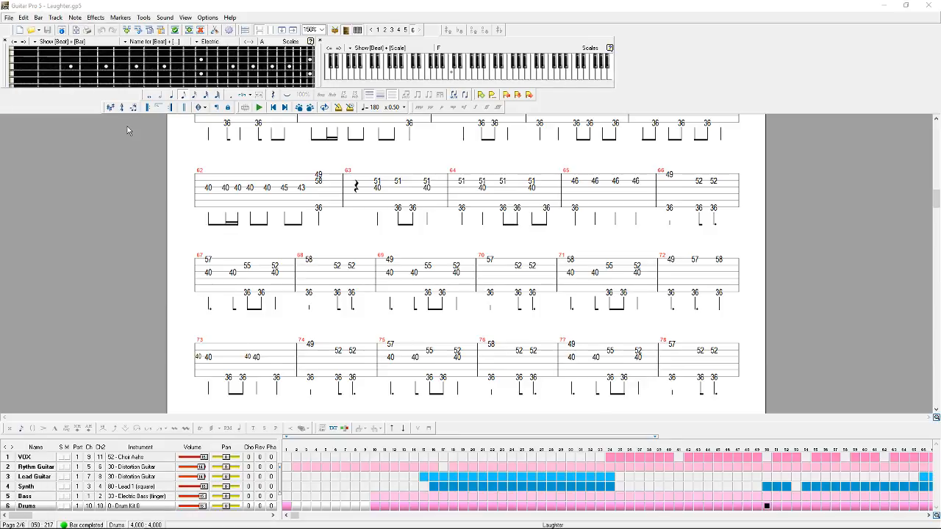
pyautogui.click(343, 110)
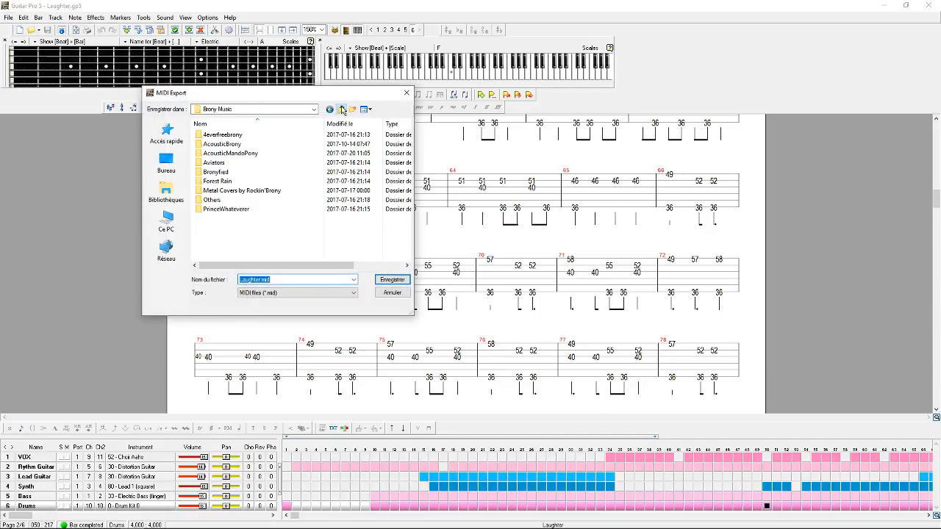
pyautogui.click(405, 94)
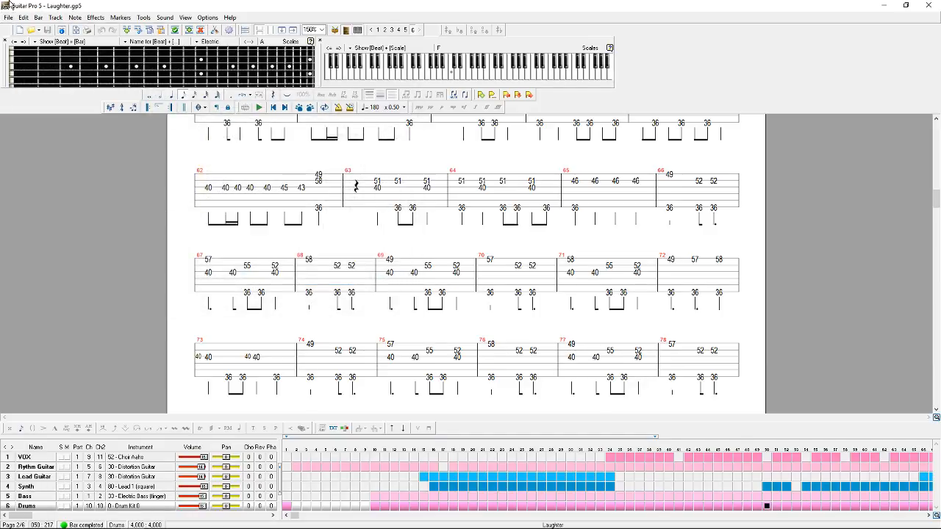
# Step: Switch to Mixcraft's Drums Template project, add an instrument track below Kick, and open its instrument selection
pyautogui.click(887, 5)
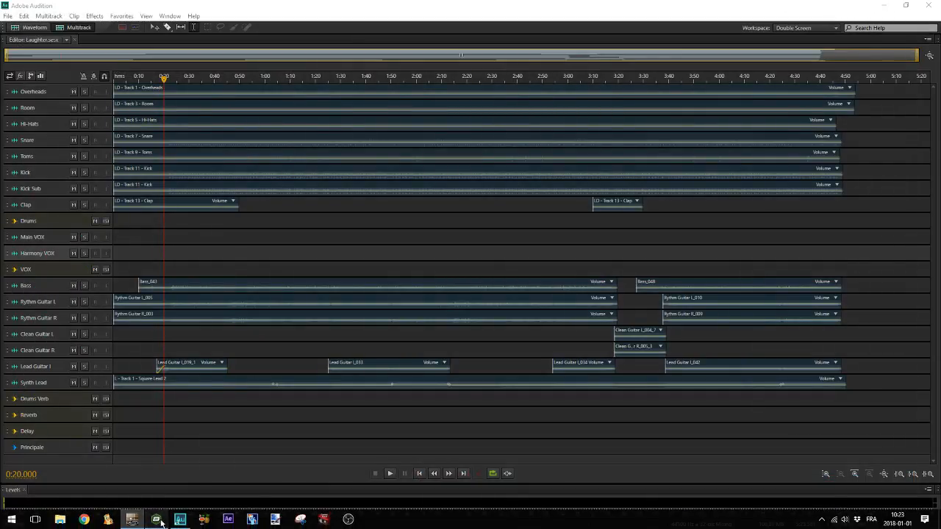
pyautogui.click(140, 522)
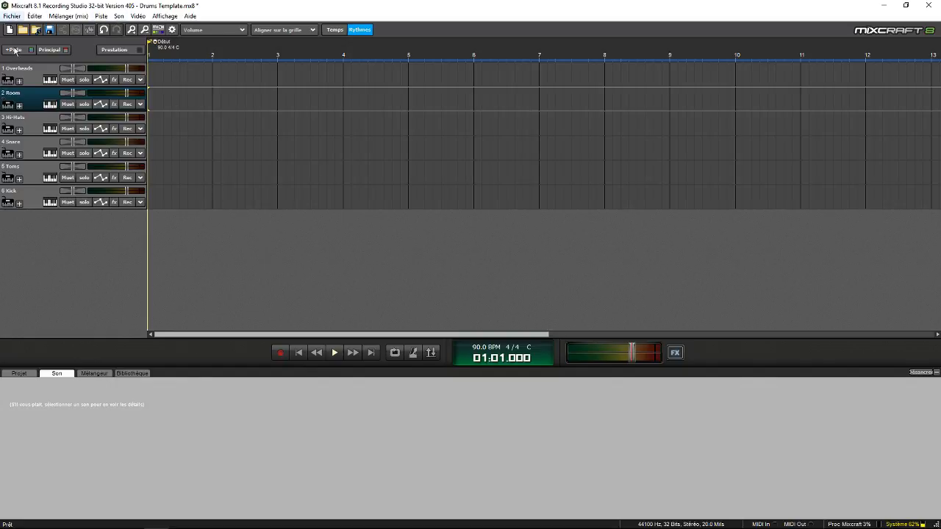
pyautogui.click(37, 201)
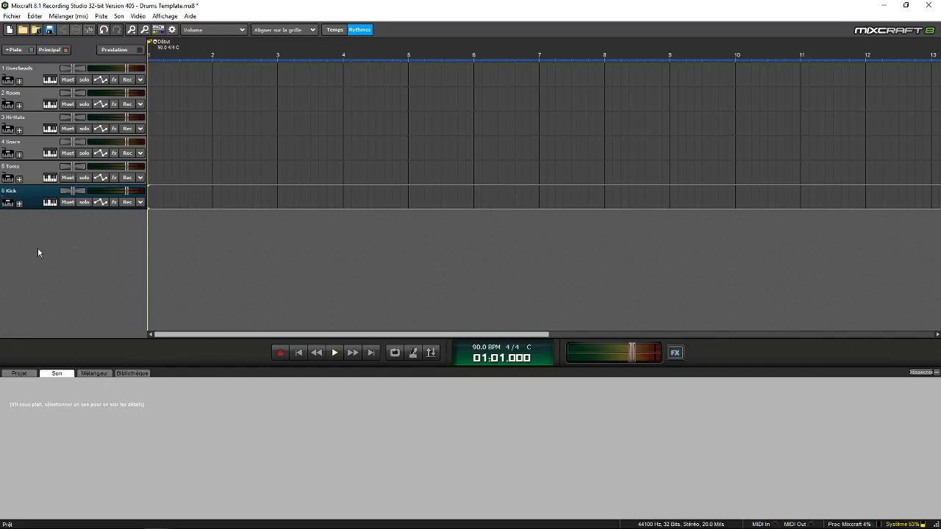
pyautogui.click(55, 226)
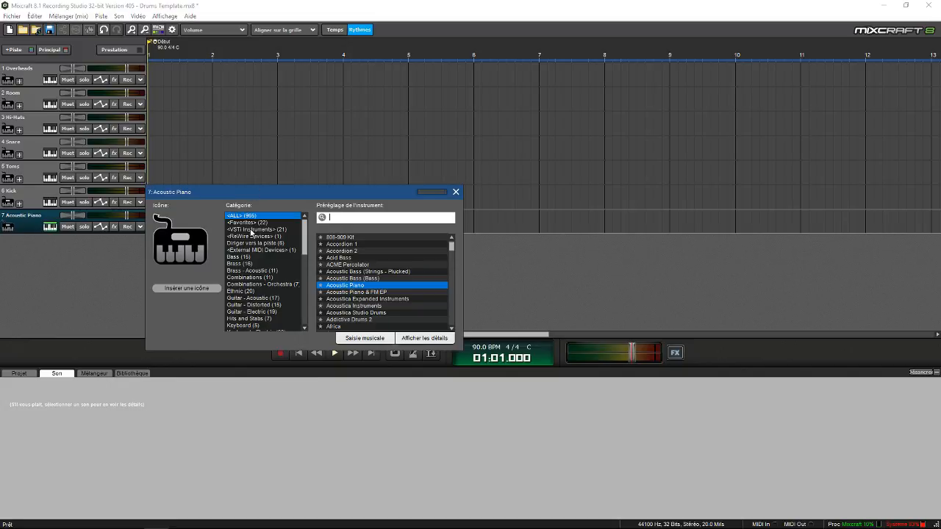
# Step: Filter the new track's instruments to the VSTi Instruments category and look through the available presets
pyautogui.click(253, 230)
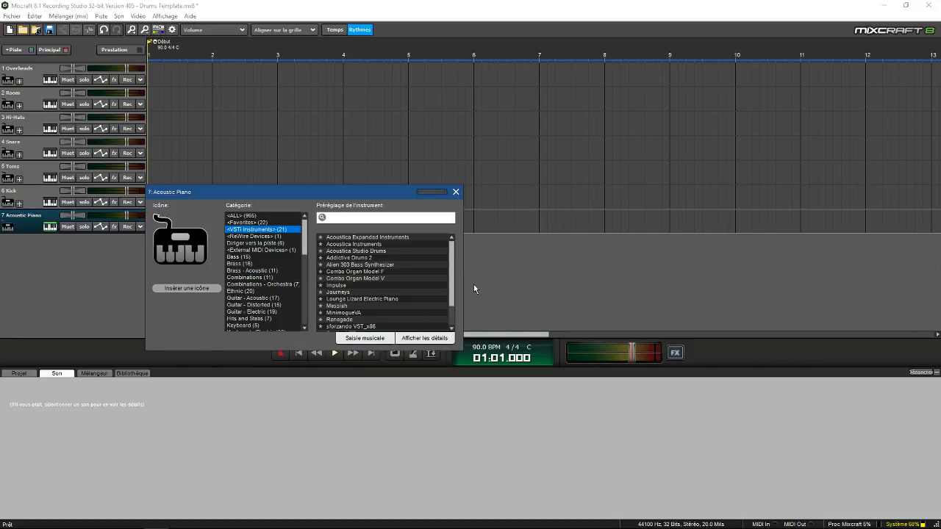
pyautogui.scroll(-2, 460, 257)
pyautogui.scroll(2, 374, 246)
pyautogui.scroll(-2, 352, 295)
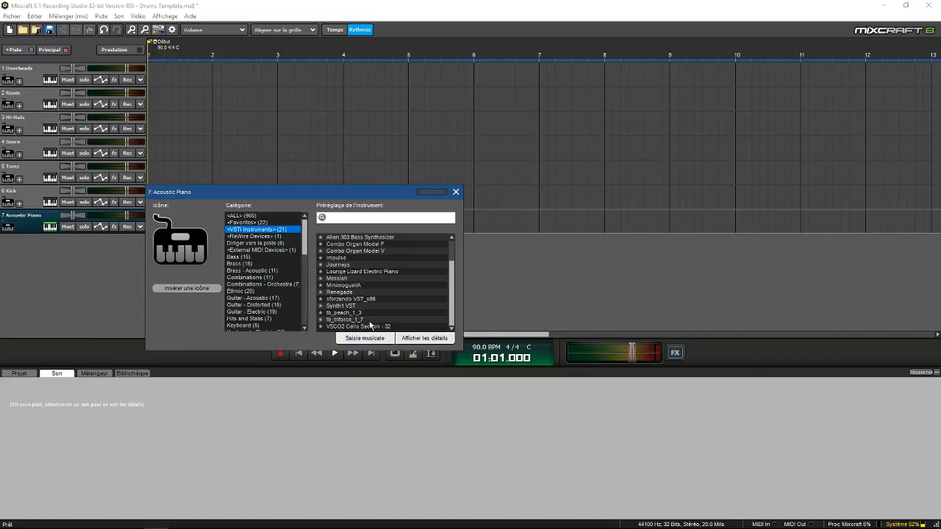
pyautogui.scroll(2, 402, 280)
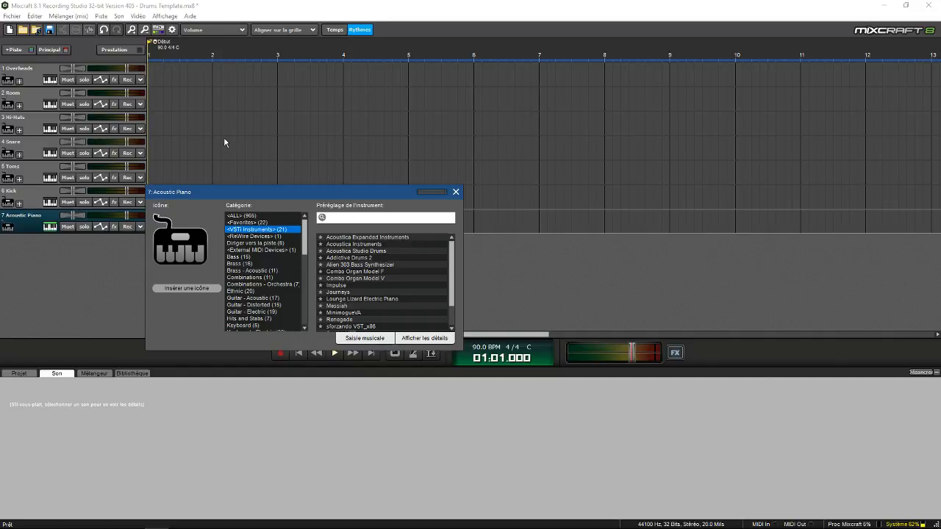
# Step: View the Laughter score in Guitar Pro and the Laughter session in Adobe Audition, and return to Mixcraft's VSTi instrument list
pyautogui.moveTo(337, 466)
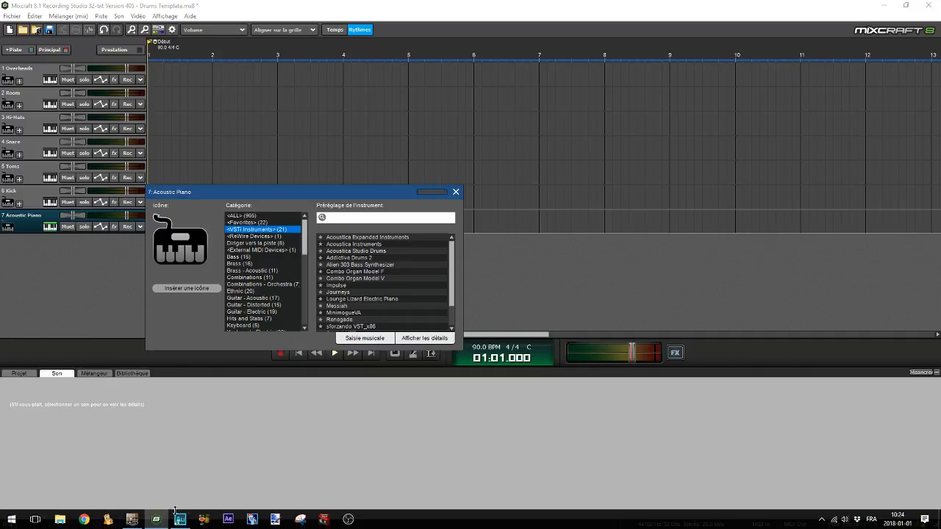
pyautogui.click(132, 518)
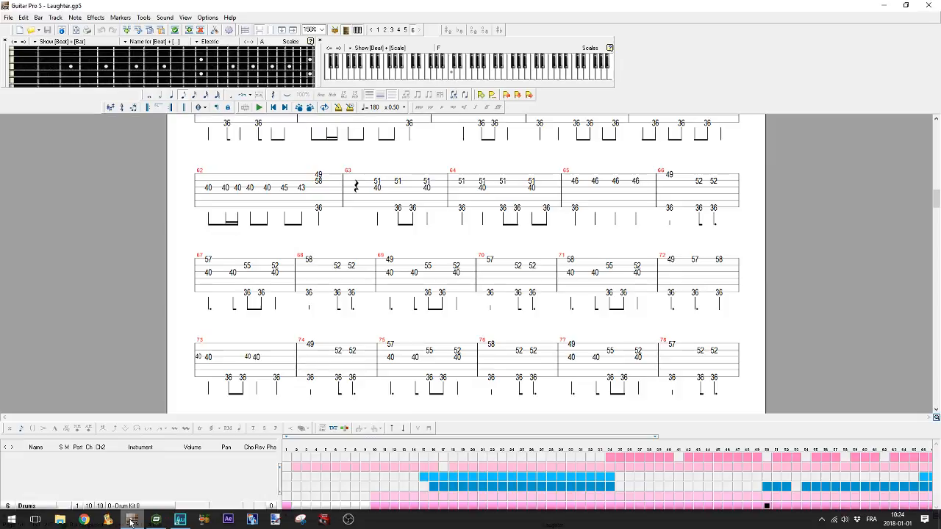
pyautogui.click(884, 5)
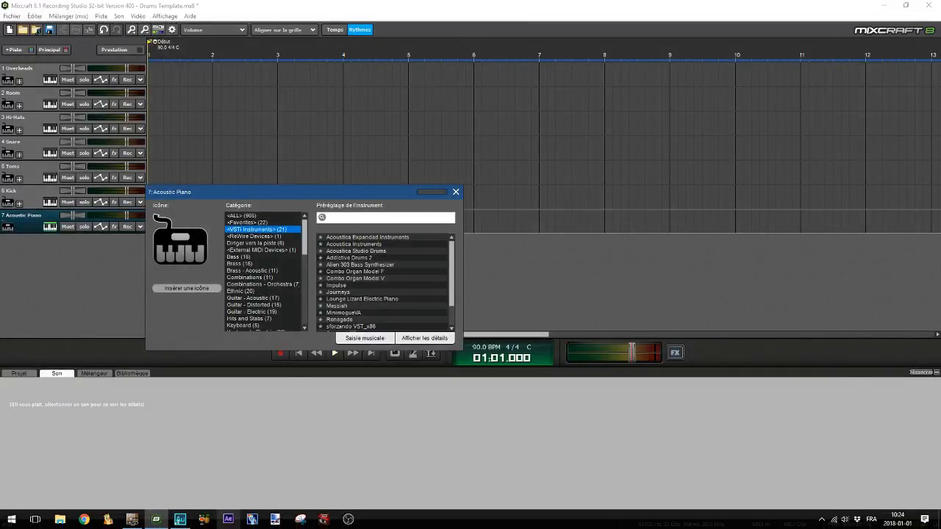
pyautogui.click(174, 523)
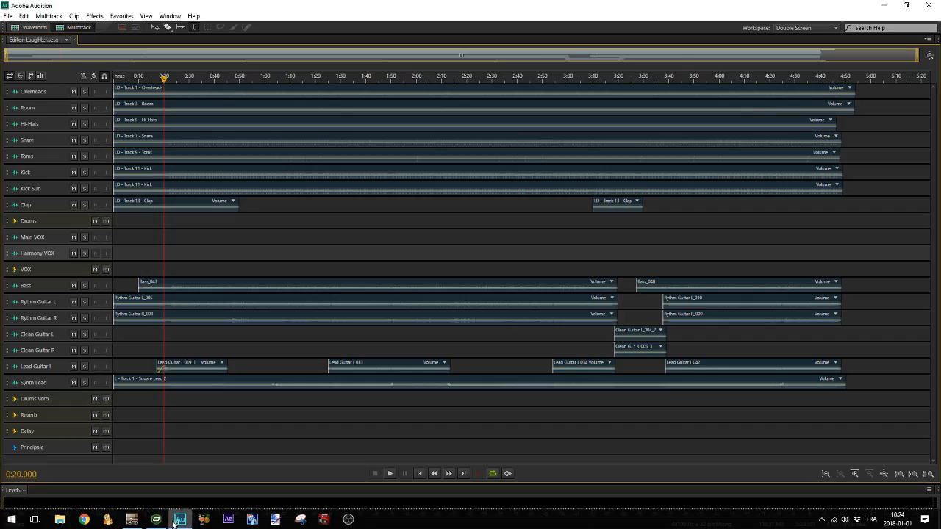
pyautogui.click(884, 6)
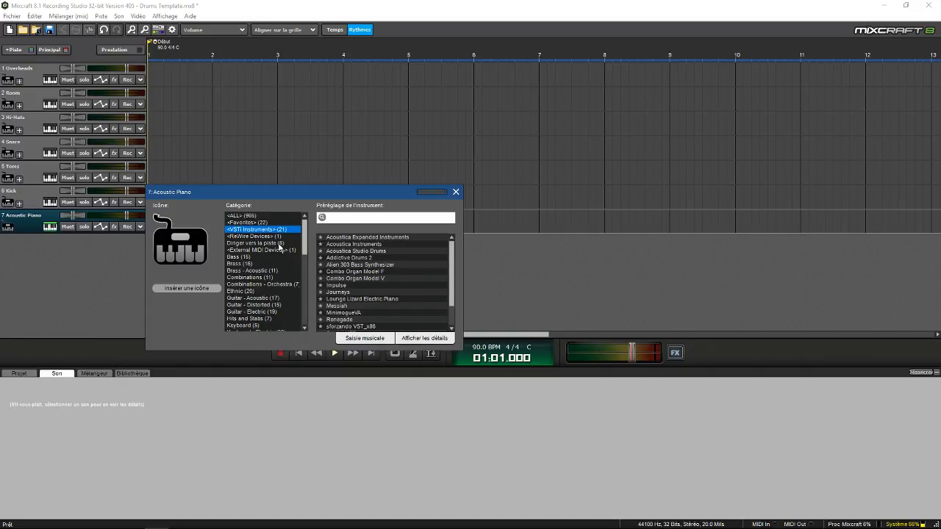
pyautogui.scroll(-2, 390, 251)
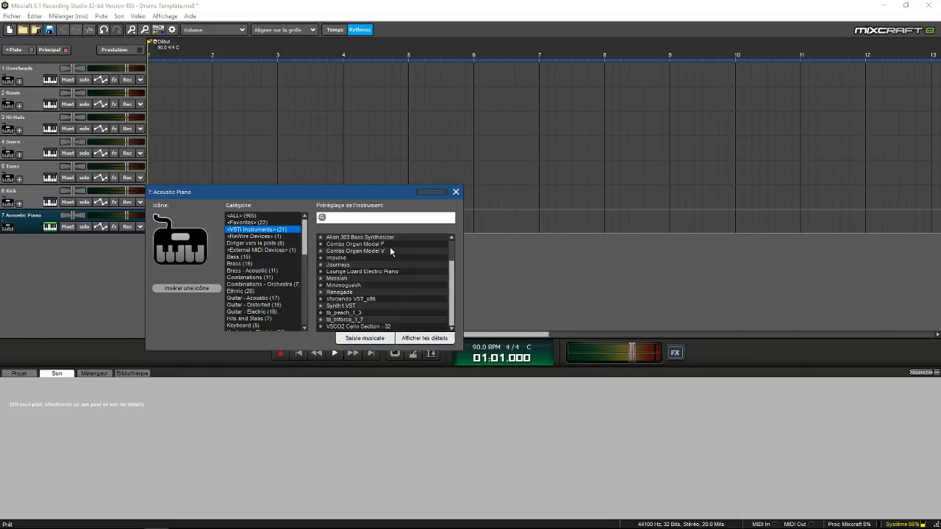
# Step: Close the instrument selection and delete the Acoustic Piano track from the project
pyautogui.click(456, 192)
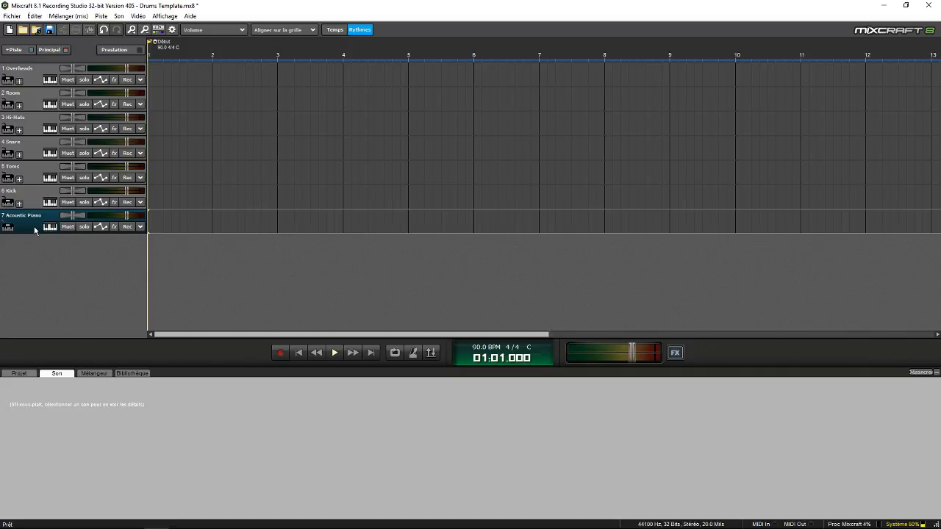
pyautogui.press('Delete')
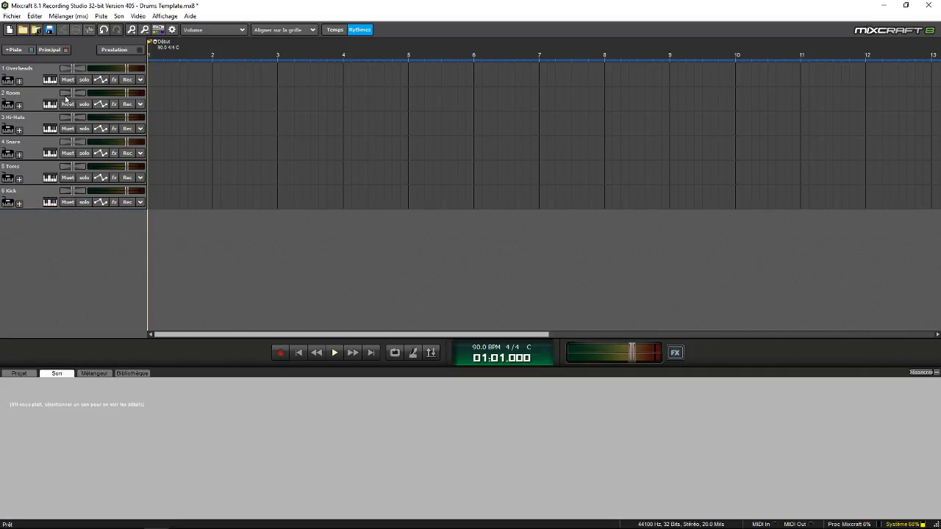
# Step: Open the Overheads track's instrument settings, look over the other drum tracks, and bring up its Addictive Drums 2 editor
pyautogui.click(50, 80)
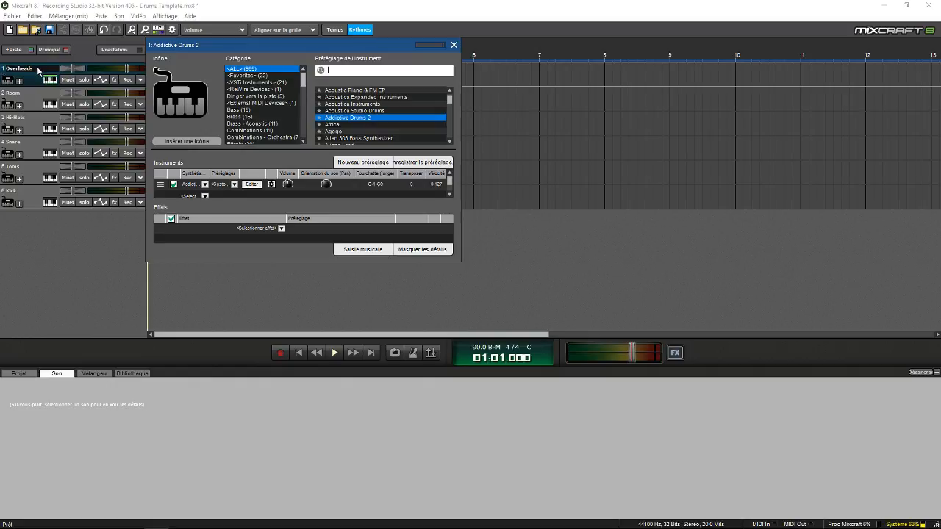
pyautogui.click(32, 127)
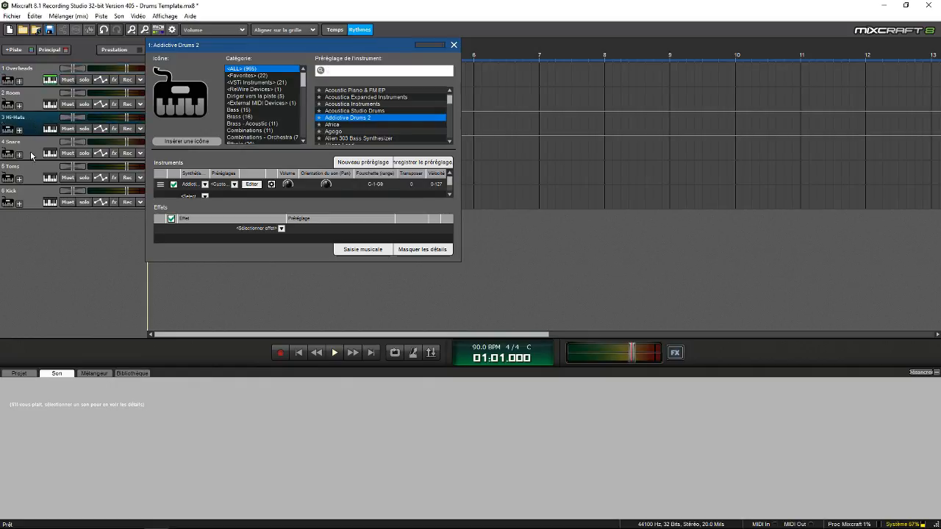
pyautogui.click(32, 155)
pyautogui.click(35, 167)
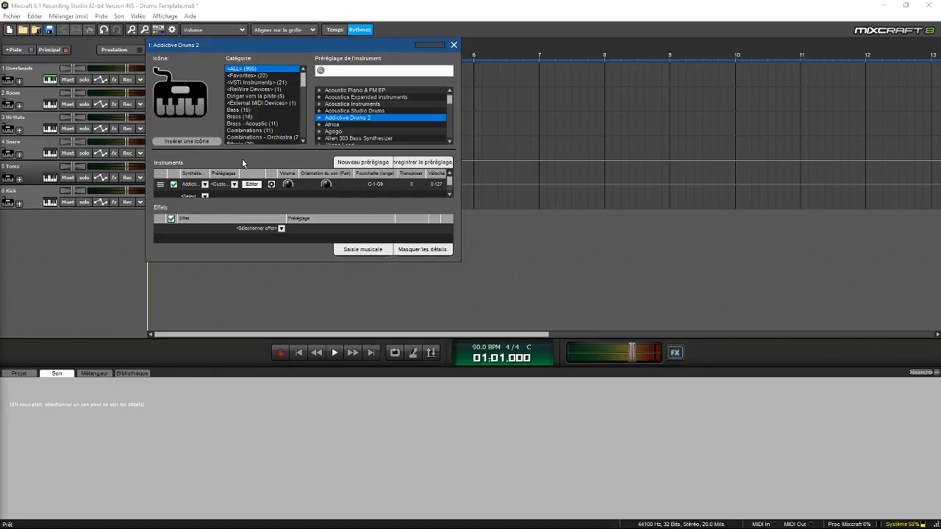
pyautogui.click(251, 185)
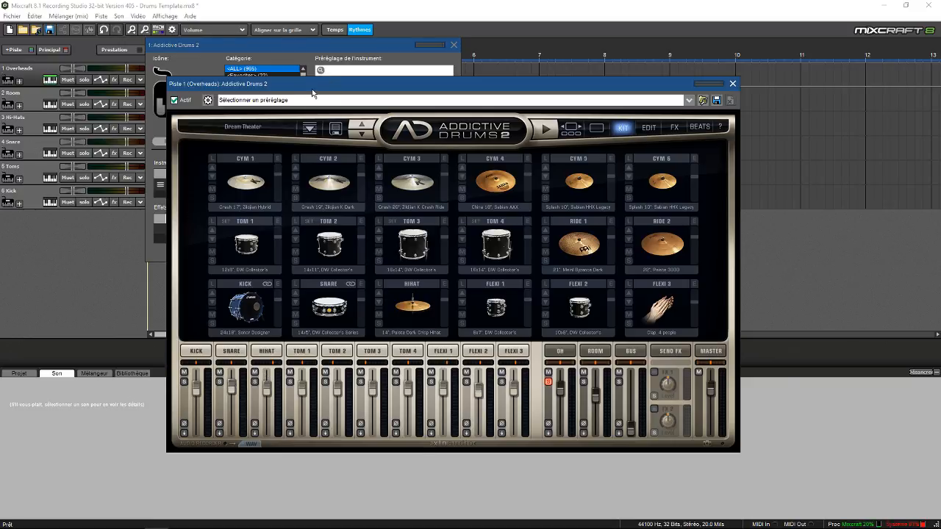
pyautogui.moveTo(329, 83); pyautogui.dragTo(333, 54)
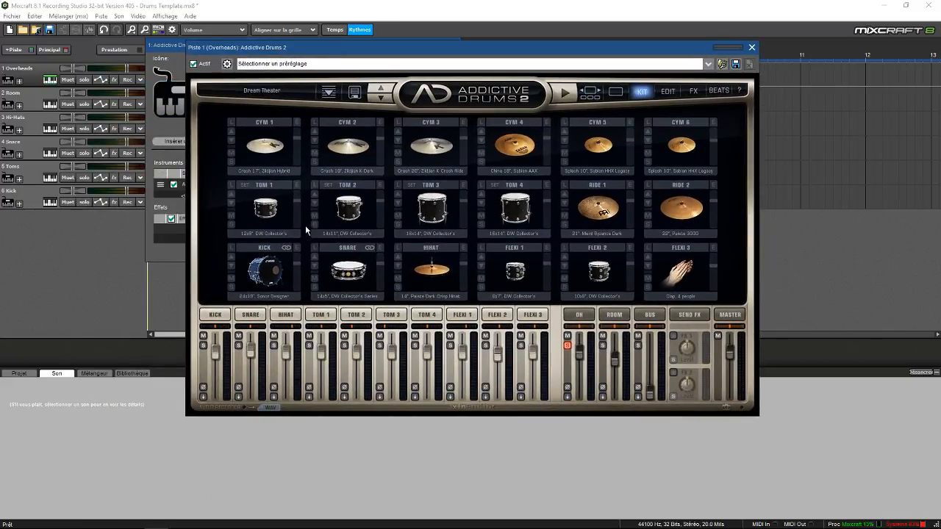
# Step: Audition the snare, kick, Tom 1 and Tom 2 kit pieces in the Overheads track's Addictive Drums 2 kit
pyautogui.click(349, 272)
pyautogui.click(270, 270)
pyautogui.click(267, 199)
pyautogui.click(360, 206)
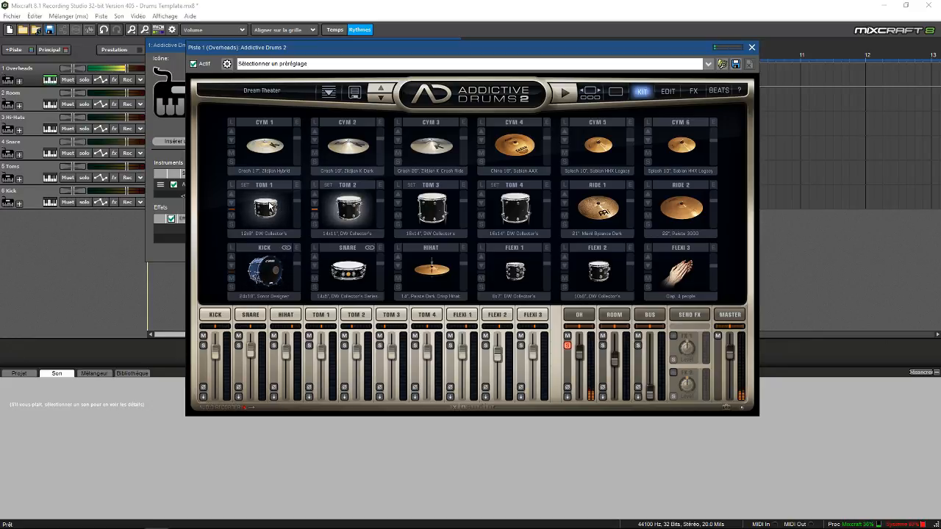
pyautogui.click(269, 206)
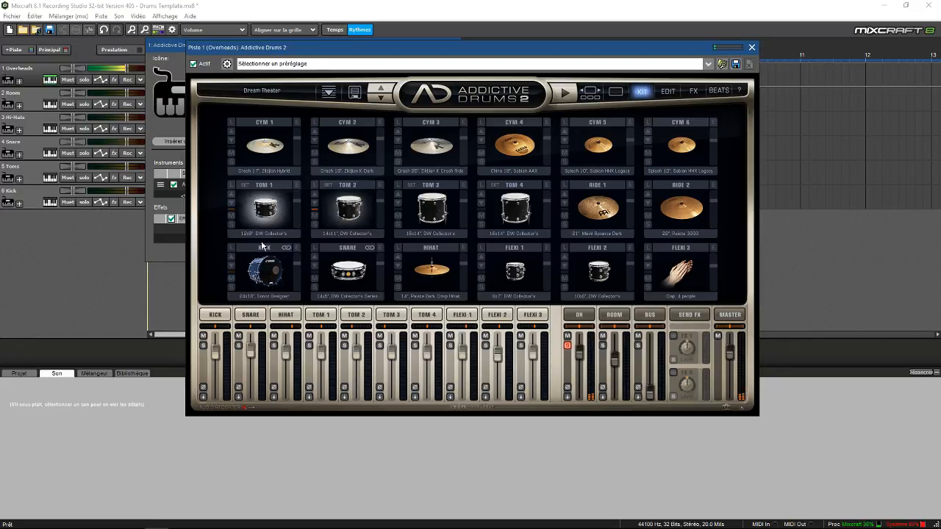
# Step: Audition cymbals Cym 1 to Cym 4, and view the kitpiece browser for Cym 5 without changing its cymbal
pyautogui.click(273, 141)
pyautogui.click(281, 139)
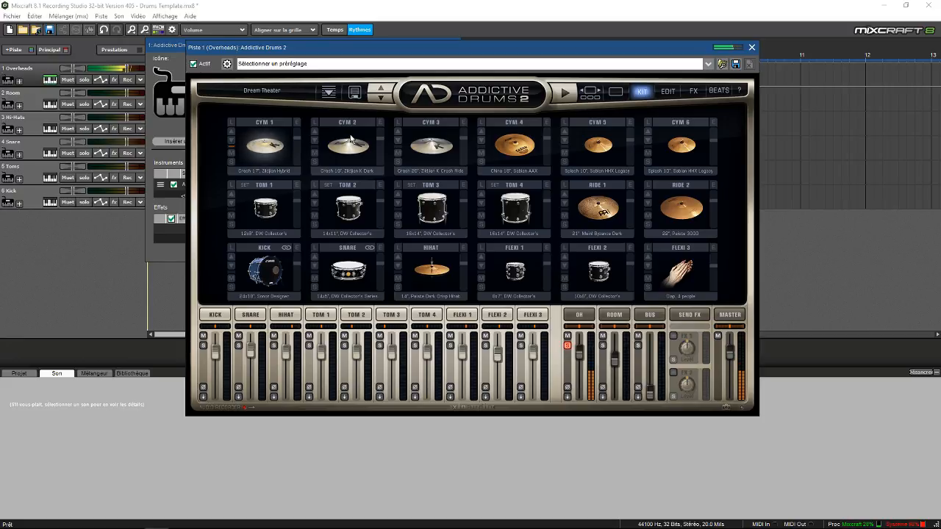
pyautogui.click(262, 141)
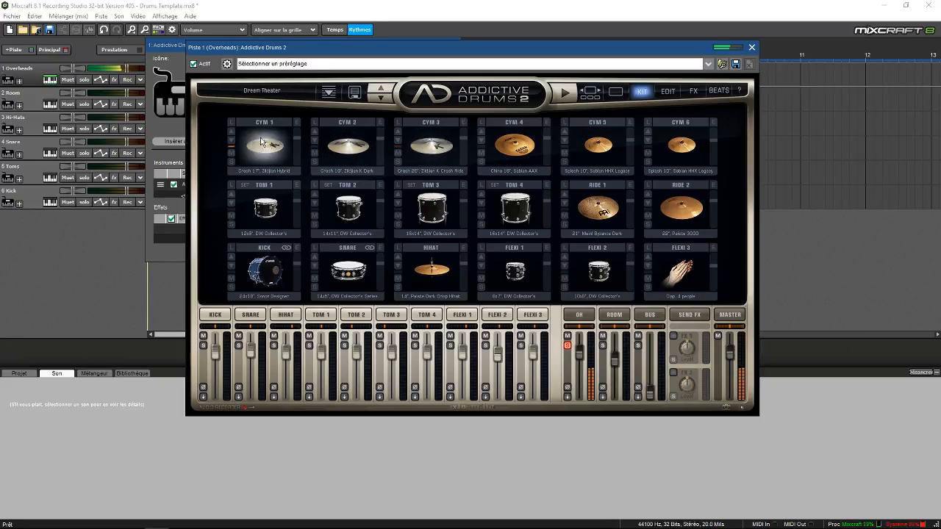
pyautogui.click(345, 143)
pyautogui.click(425, 144)
pyautogui.click(508, 142)
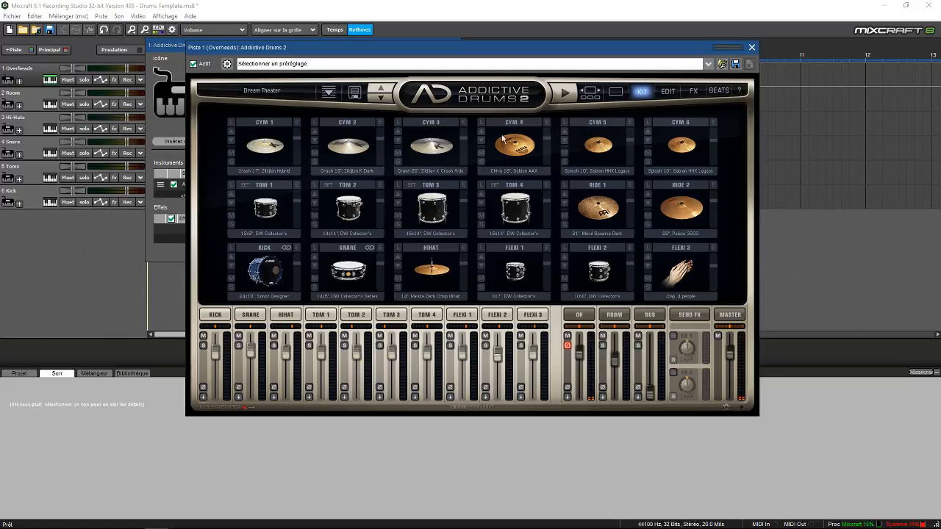
pyautogui.click(566, 129)
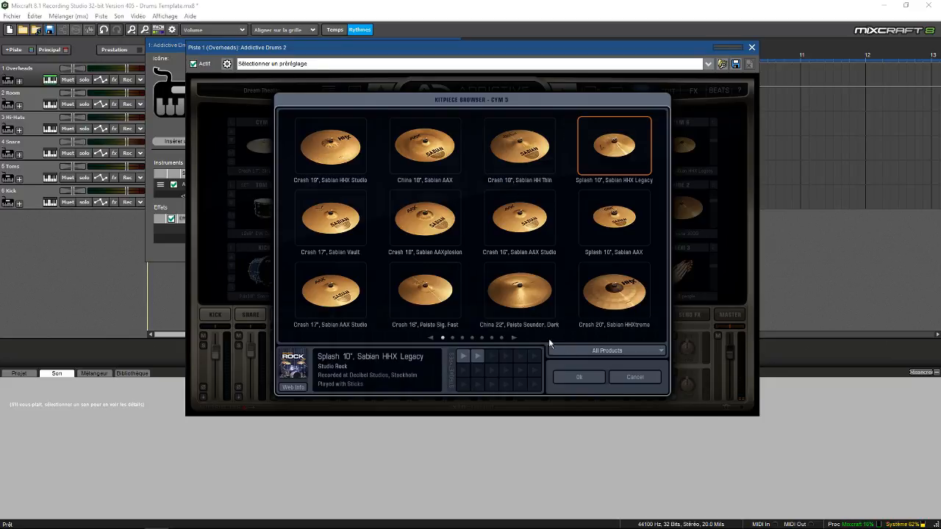
pyautogui.click(630, 380)
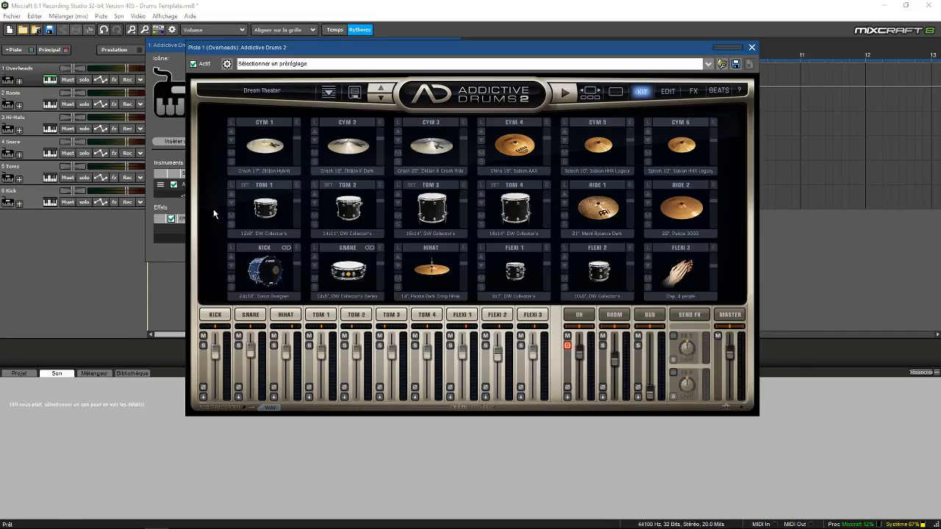
# Step: Open the snare's edit page in the Overheads kit and audition the snare
pyautogui.click(246, 317)
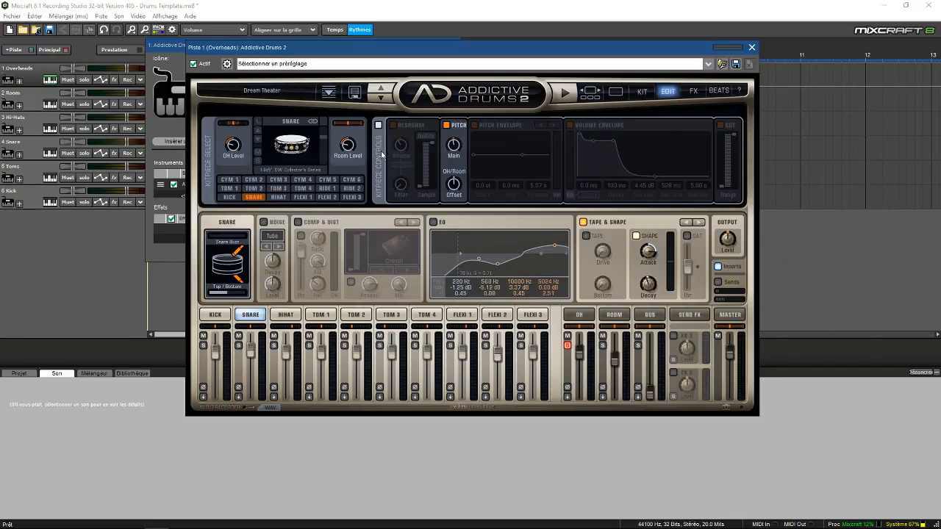
pyautogui.click(288, 132)
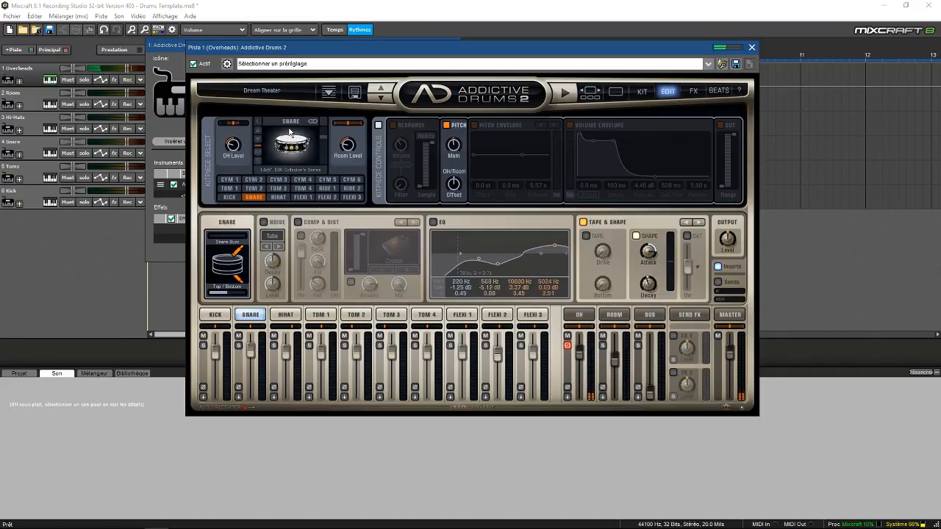
pyautogui.click(289, 132)
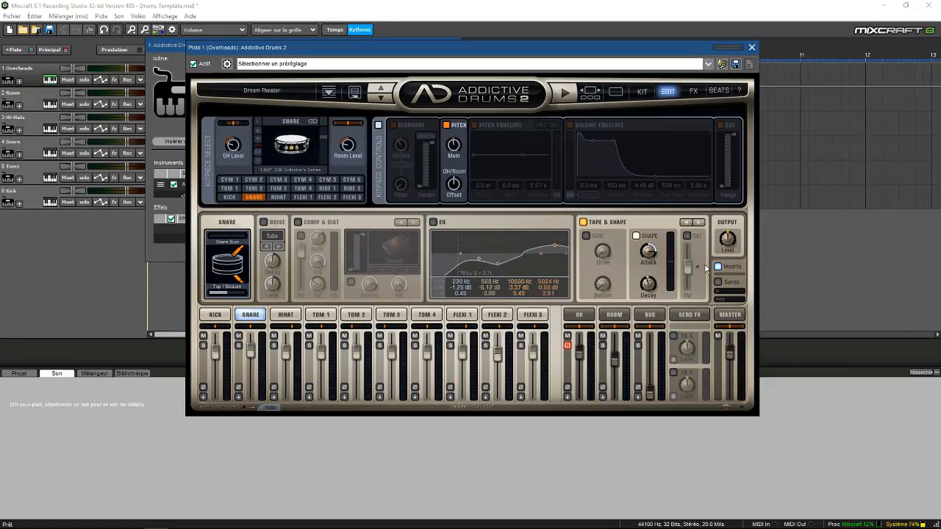
# Step: Compare the overhead snare sound with Shape disabled and re-enabled, and close the Overheads instrument windows
pyautogui.click(636, 237)
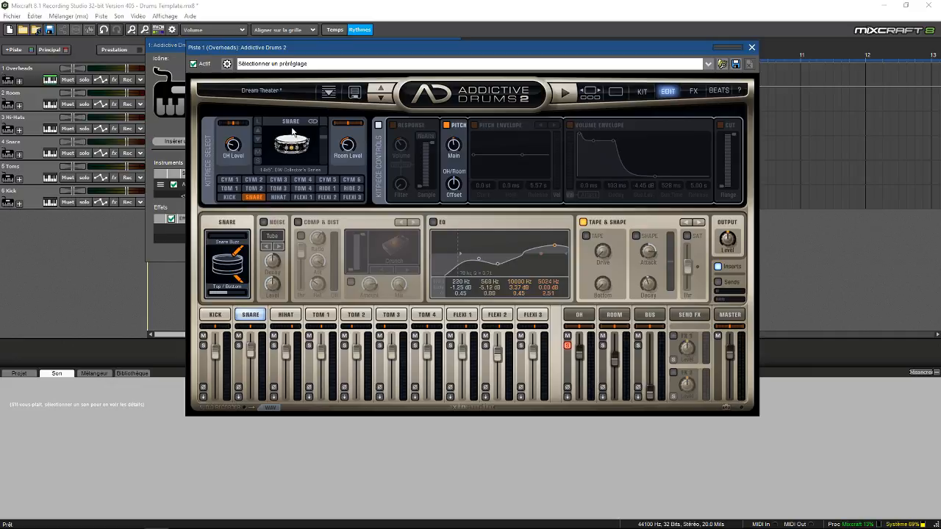
pyautogui.click(292, 132)
pyautogui.click(292, 132)
pyautogui.click(636, 237)
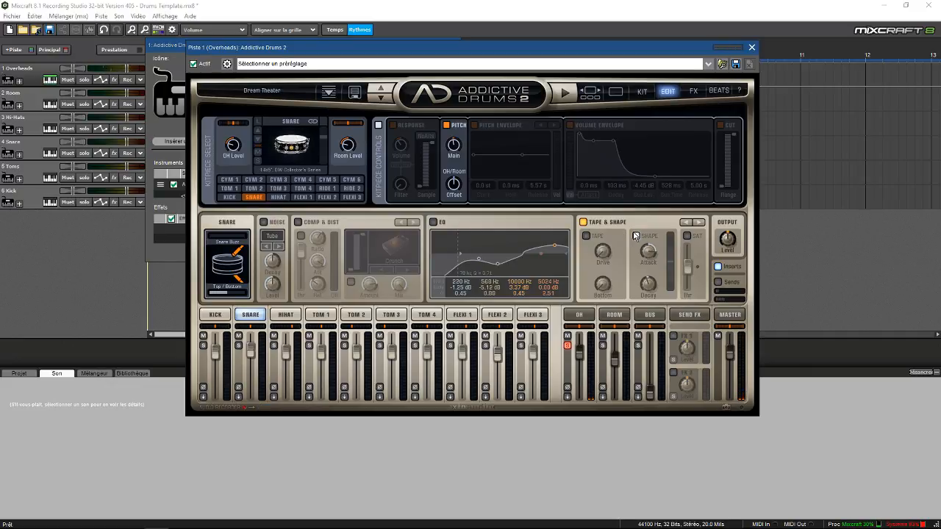
pyautogui.click(293, 130)
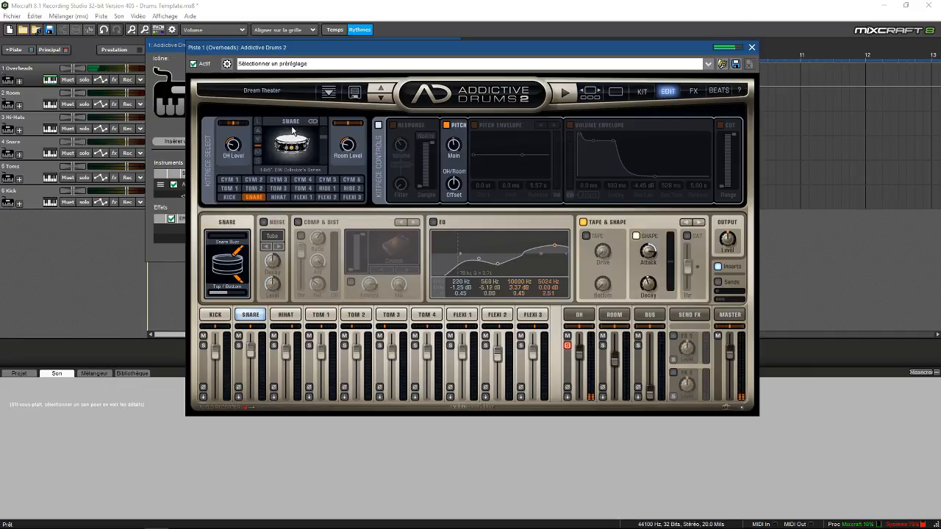
pyautogui.click(292, 130)
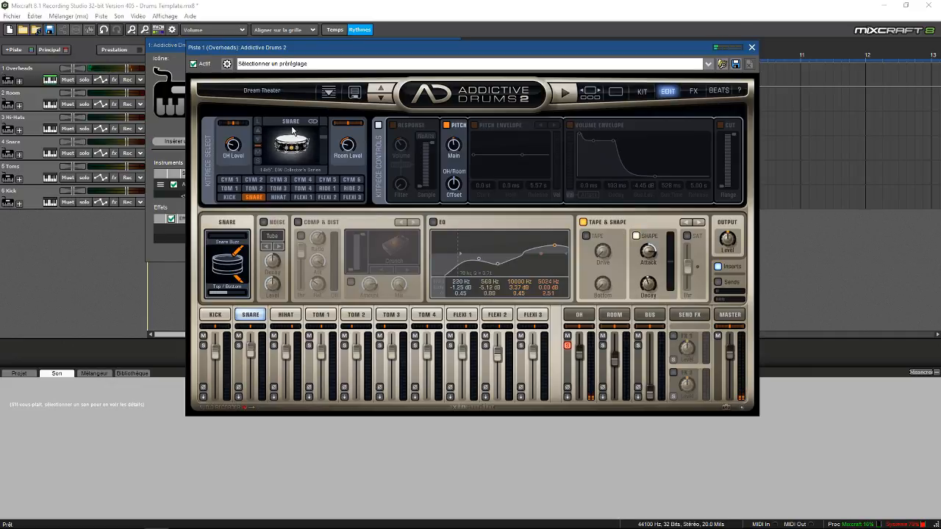
pyautogui.click(751, 47)
pyautogui.click(458, 46)
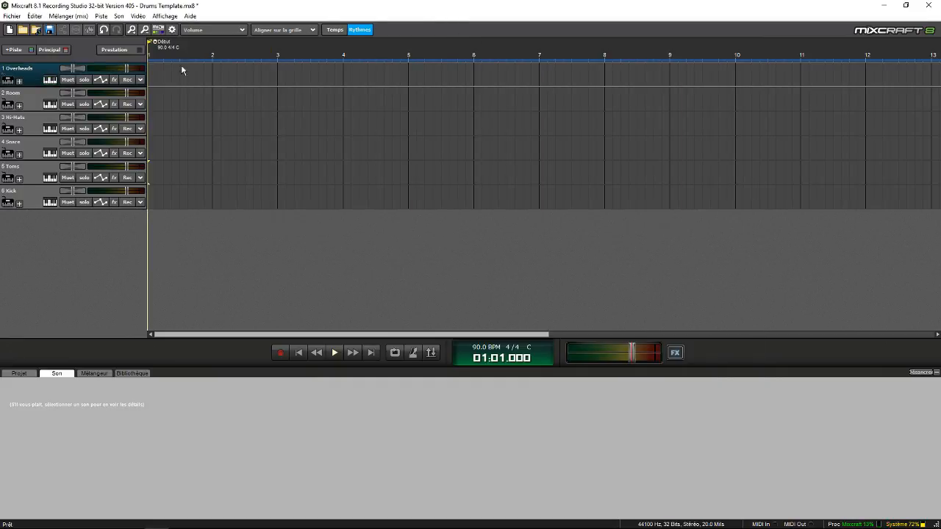
# Step: View the Hi-Hats track's Addictive Drums 2 kit with its soloed hi-hat channel, and close its windows
pyautogui.click(52, 128)
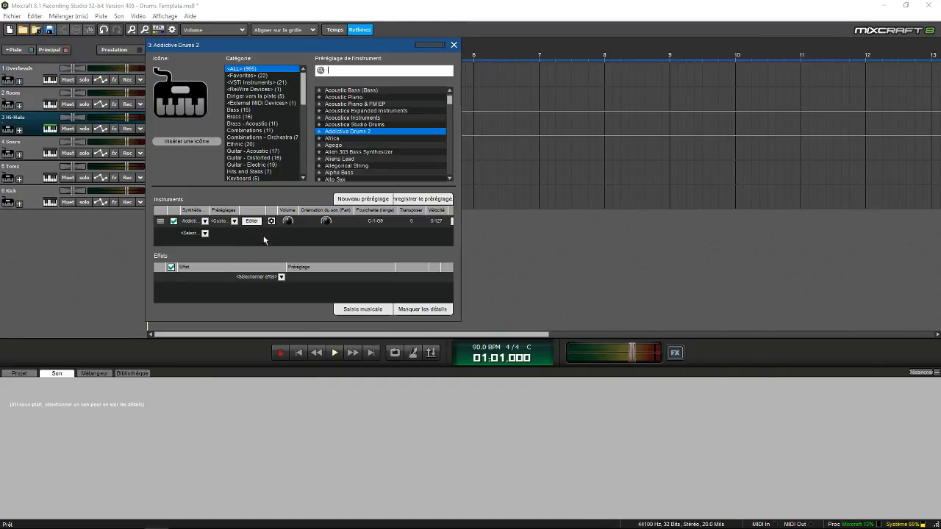
pyautogui.click(252, 220)
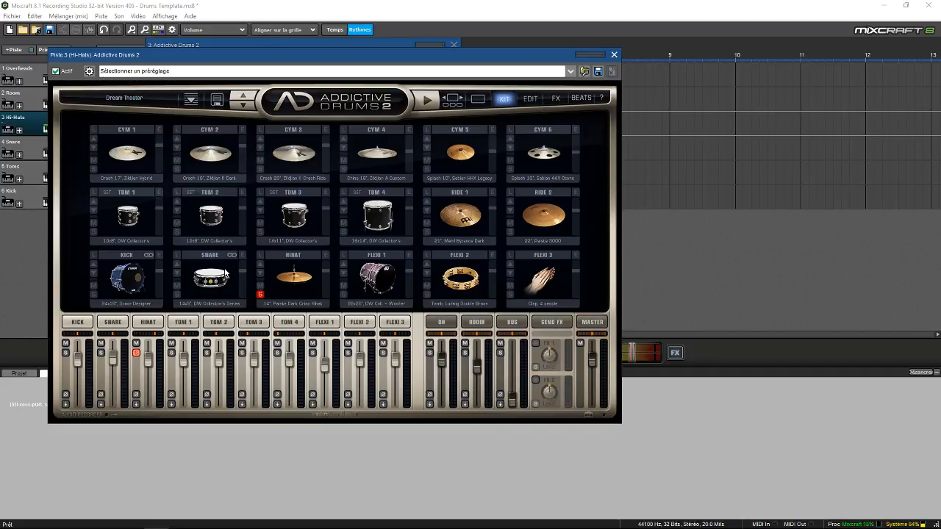
pyautogui.click(615, 55)
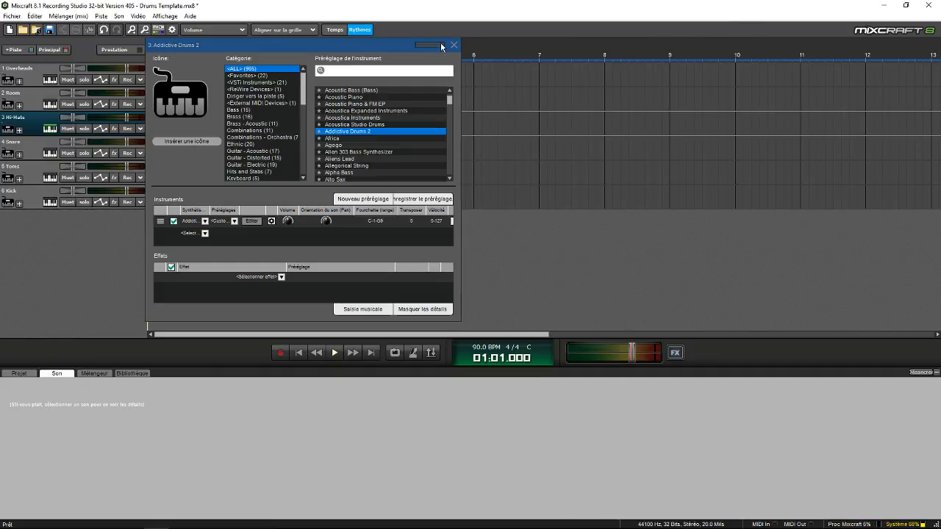
pyautogui.click(453, 45)
# Step: Open the Snare track's Addictive Drums 2 editor and disable Tape in the snare's Tape & Shape section
pyautogui.click(48, 154)
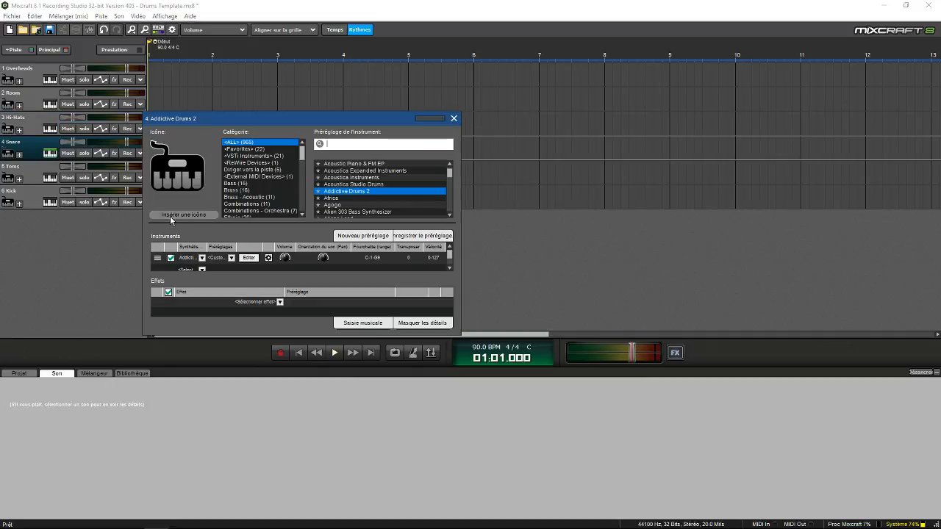
pyautogui.click(247, 260)
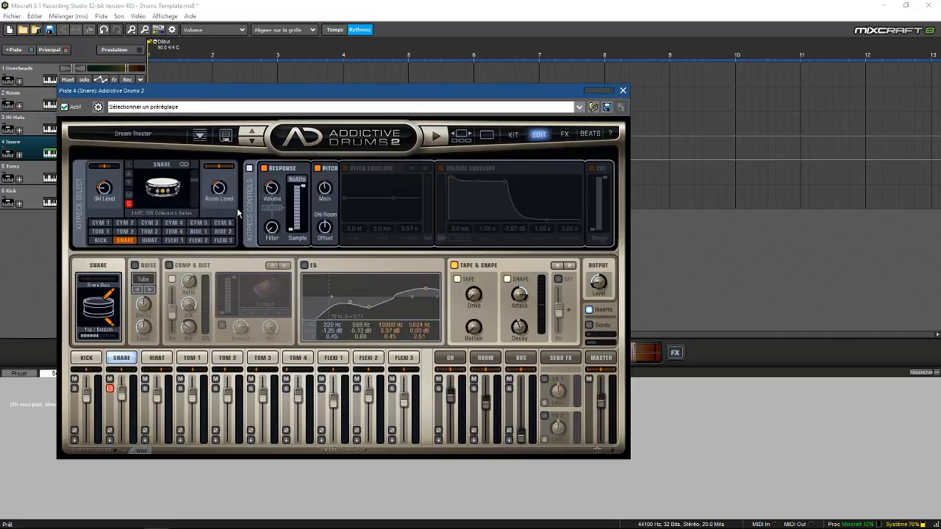
pyautogui.click(459, 279)
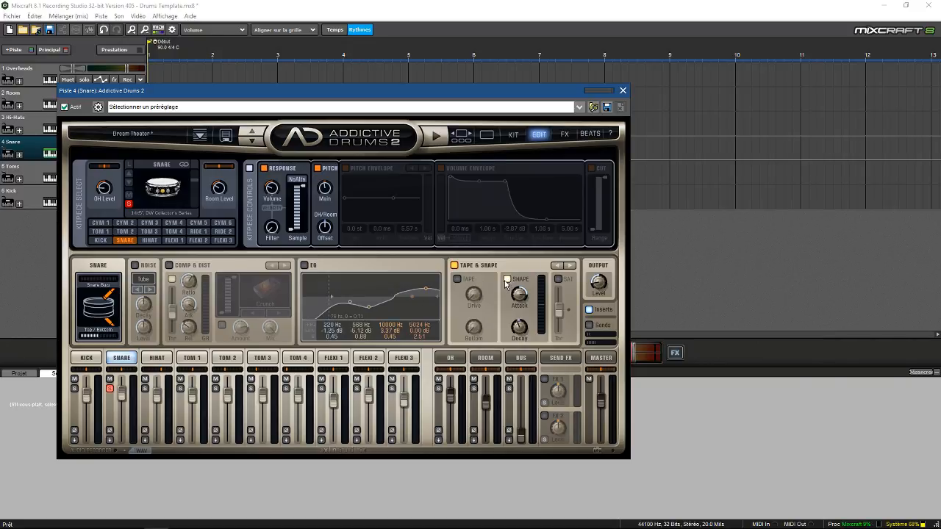
# Step: Audition the Snare track's snare with Shape disabled, re-enable Shape, and play the snare again to compare
pyautogui.click(166, 174)
pyautogui.click(166, 174)
pyautogui.click(163, 175)
pyautogui.click(162, 176)
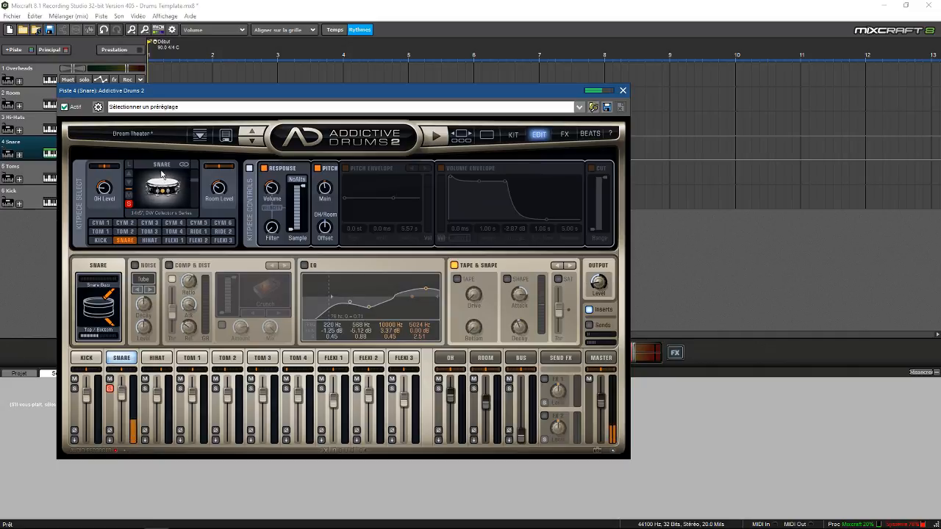
pyautogui.click(506, 278)
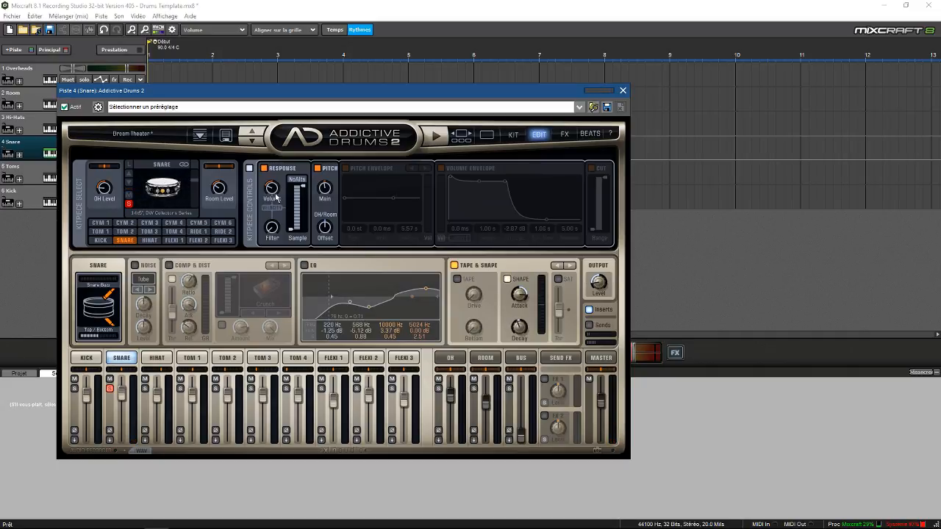
pyautogui.click(164, 175)
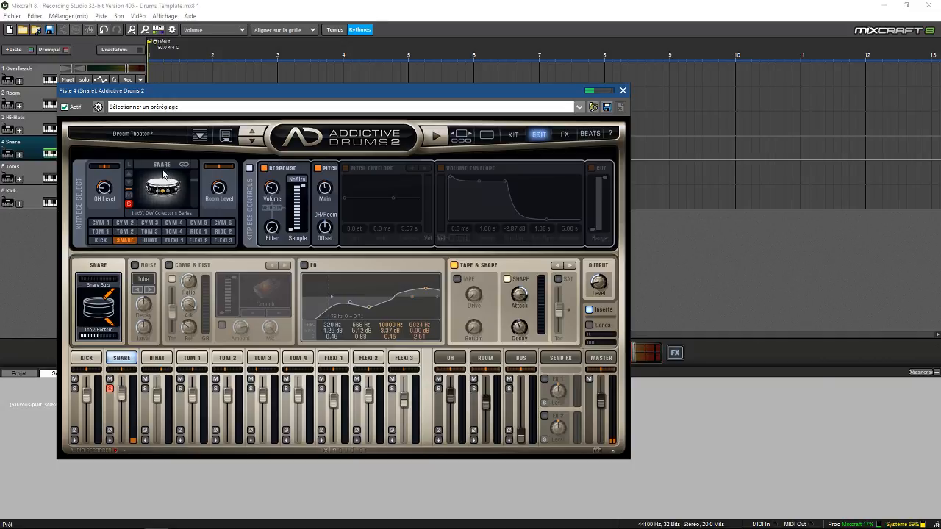
pyautogui.click(162, 174)
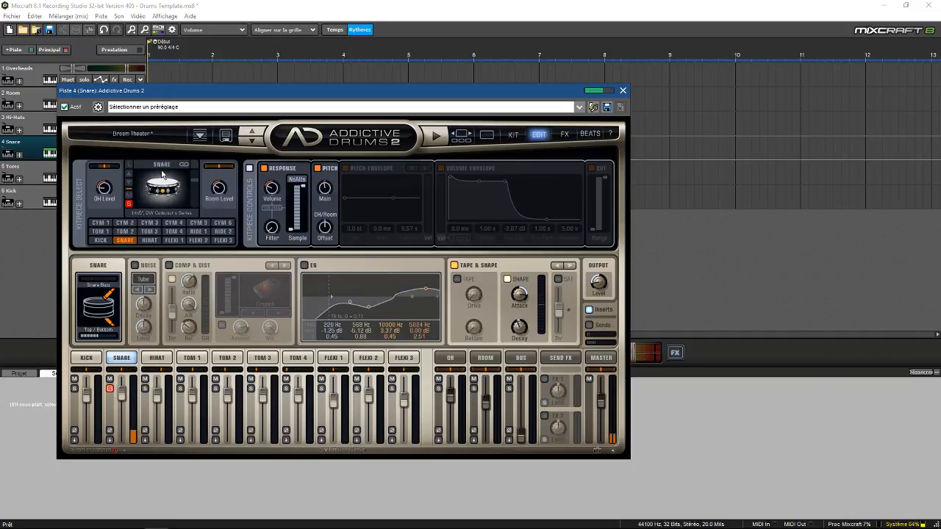
# Step: Repeat the Shape off/on comparison on the Snare track, leave Shape enabled, and close the Snare instrument windows
pyautogui.click(506, 279)
pyautogui.click(166, 175)
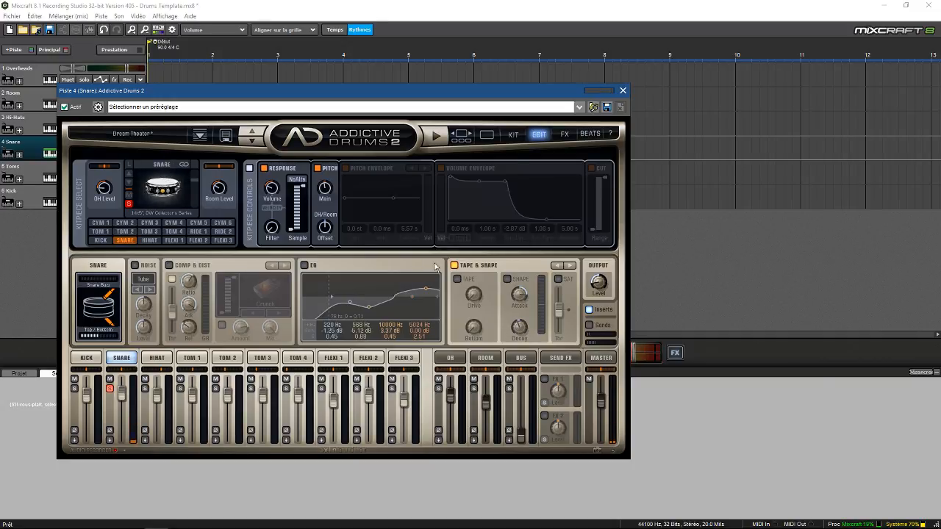
pyautogui.click(506, 280)
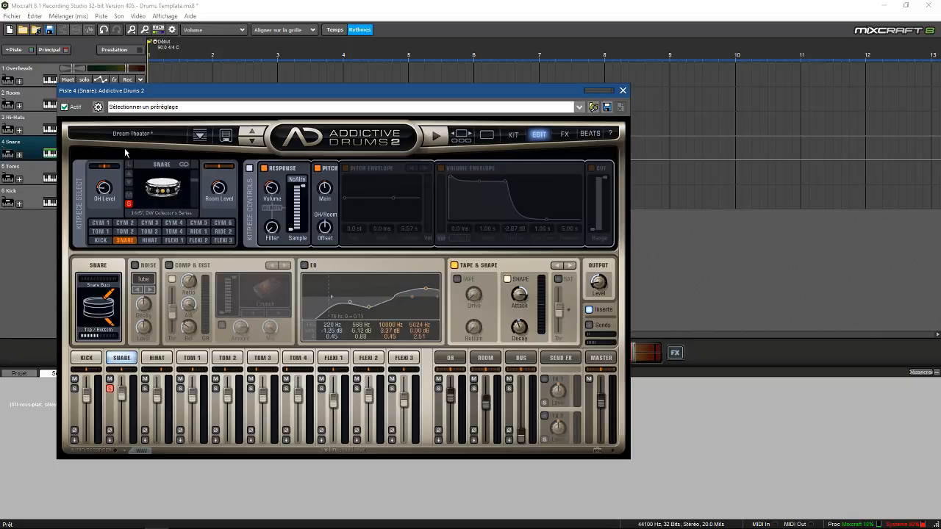
pyautogui.click(168, 180)
pyautogui.click(161, 174)
pyautogui.click(623, 90)
pyautogui.click(454, 119)
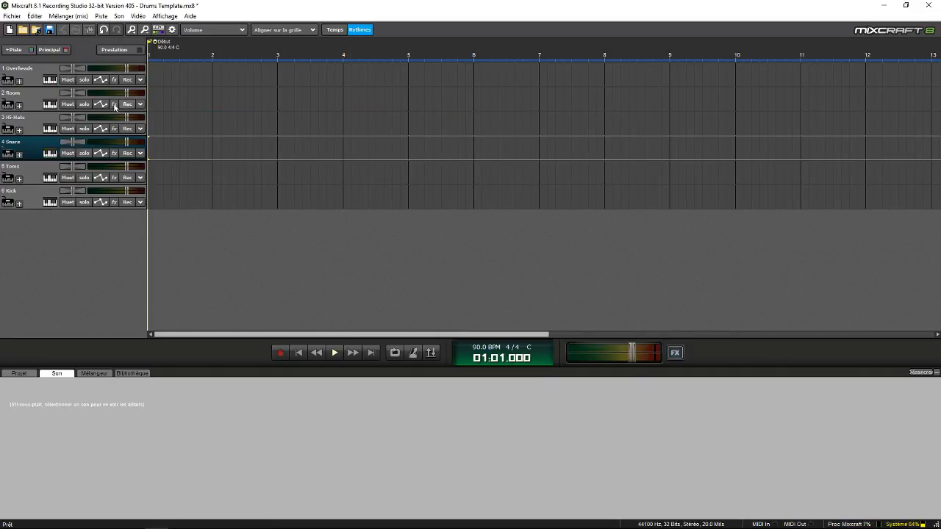
# Step: Import the song's MIDI file from the AcoustiMandoBrony folder inside Brony Songs into the drum template
pyautogui.click(119, 15)
pyautogui.click(130, 29)
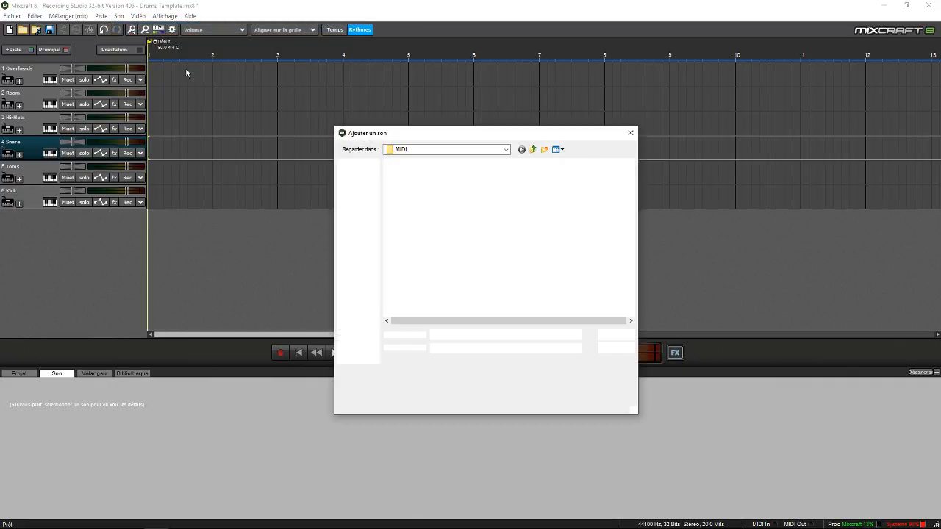
pyautogui.click(433, 185)
pyautogui.doubleClick(433, 184)
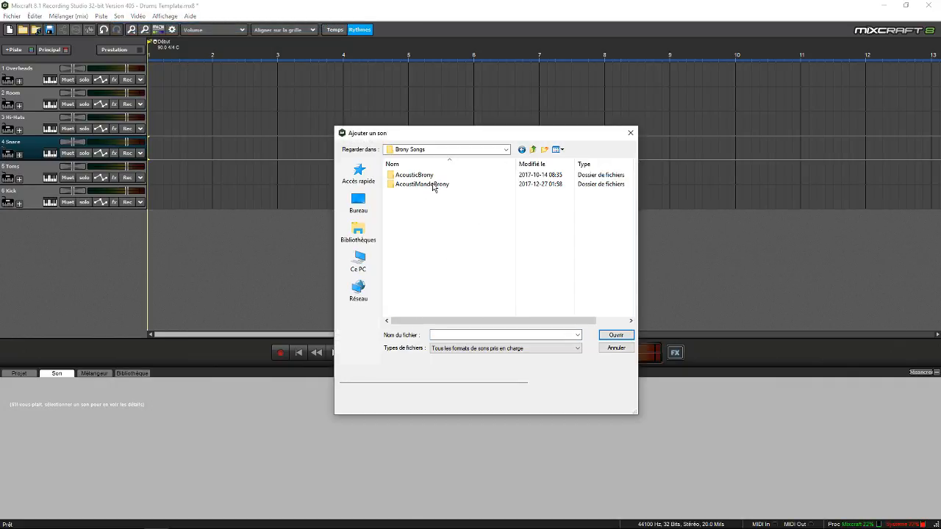
pyautogui.doubleClick(433, 186)
pyautogui.doubleClick(412, 212)
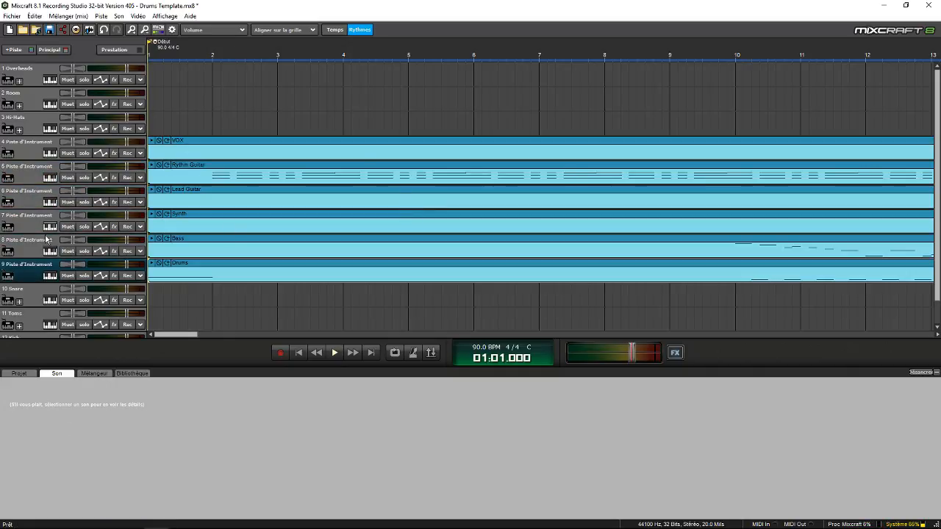
# Step: Delete the imported VOX, Rhythm Guitar, Lead Guitar, Synth and Bass tracks, keeping only the Drums track
pyautogui.click(30, 156)
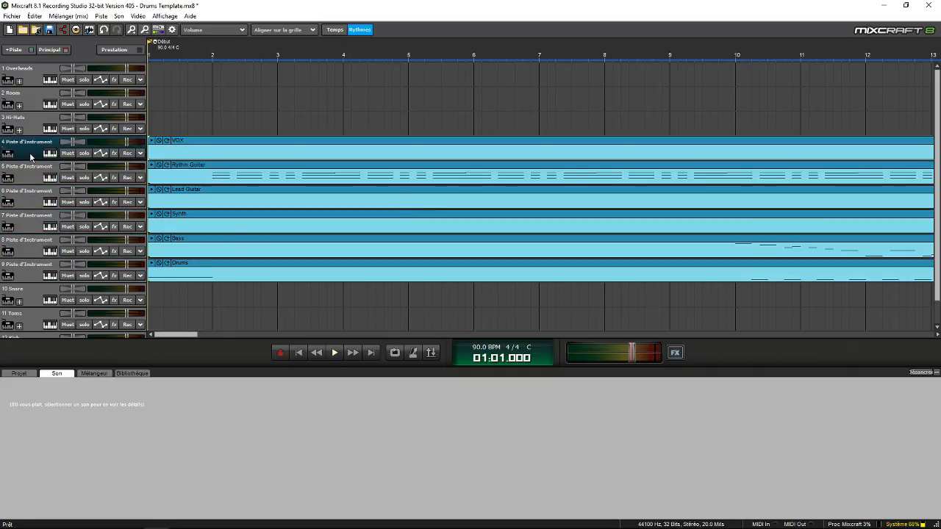
pyautogui.press('Delete')
pyautogui.press('Delete')
pyautogui.press('Delete')
pyautogui.press('Delete')
pyautogui.press('Delete')
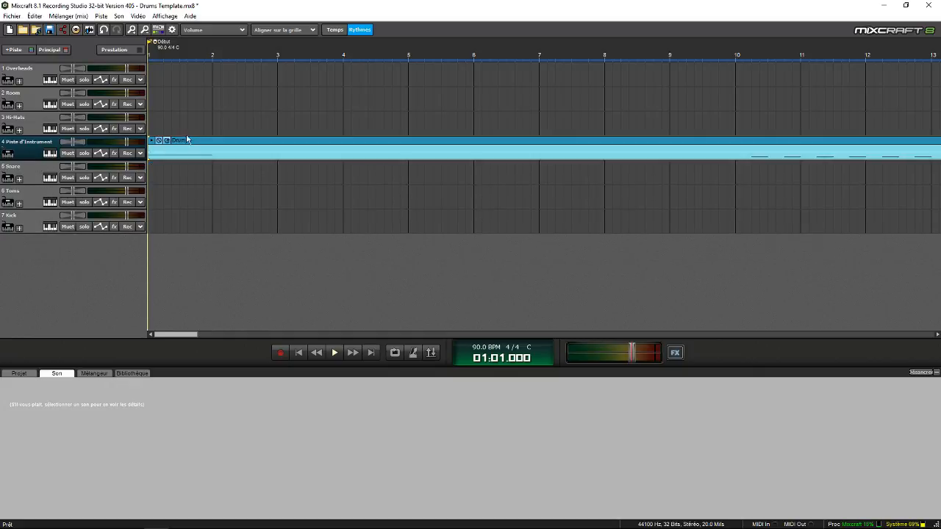
# Step: Move the Drums clip to the start of the Overheads track and delete the emptied imported instrument track
pyautogui.moveTo(186, 139); pyautogui.dragTo(183, 70)
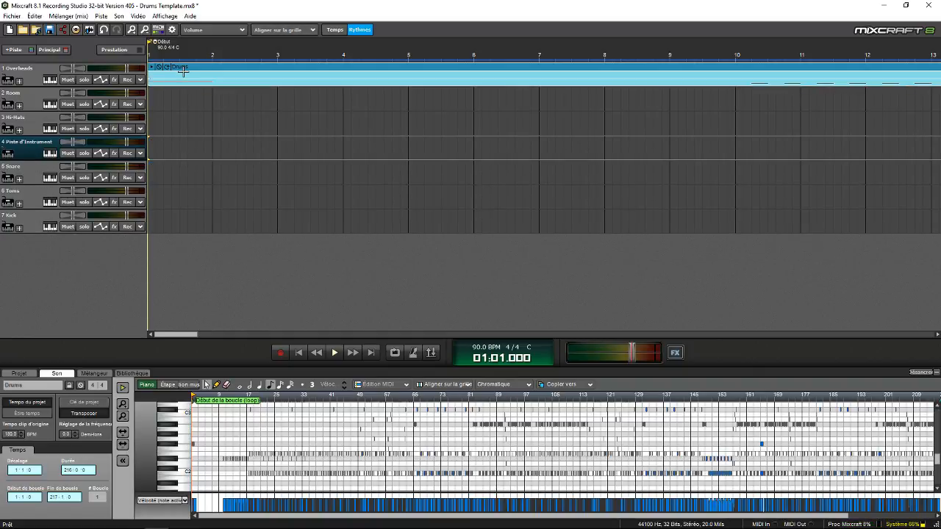
pyautogui.press('Delete')
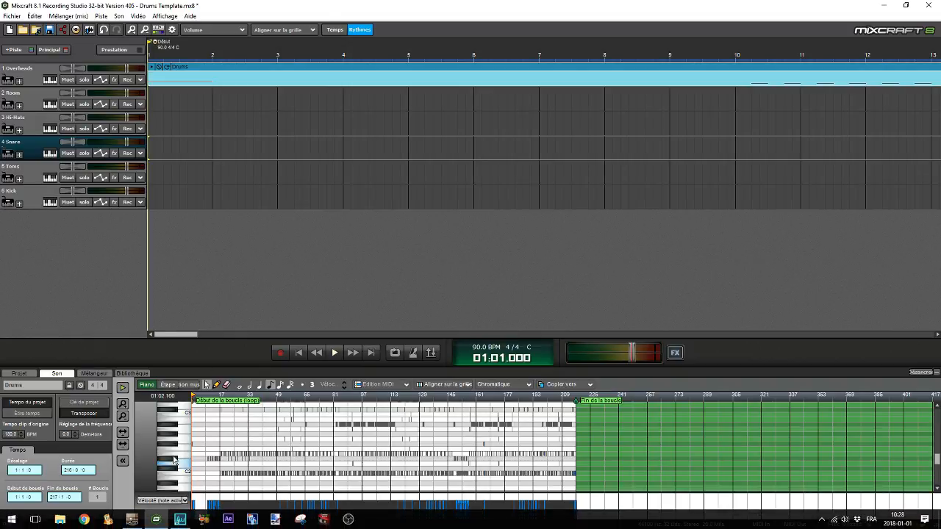
# Step: Examine the Drums clip's note rows in the piano roll, auditioning keys such as F#2 and Bb2
pyautogui.scroll(1, 174, 460)
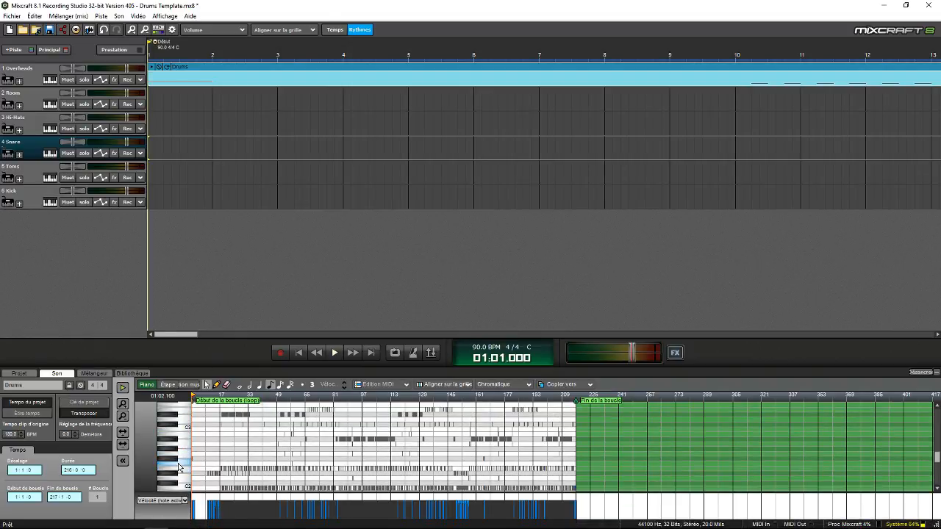
pyautogui.scroll(1, 179, 467)
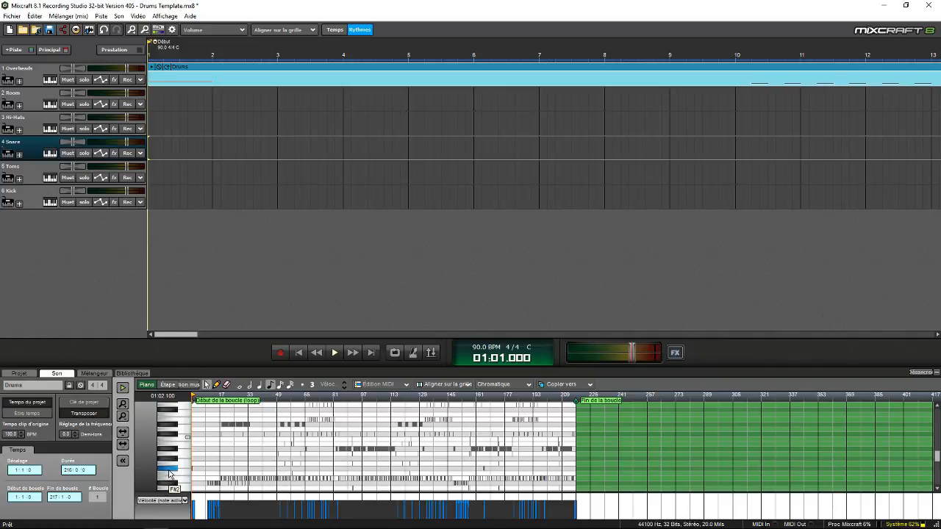
pyautogui.scroll(1, 169, 474)
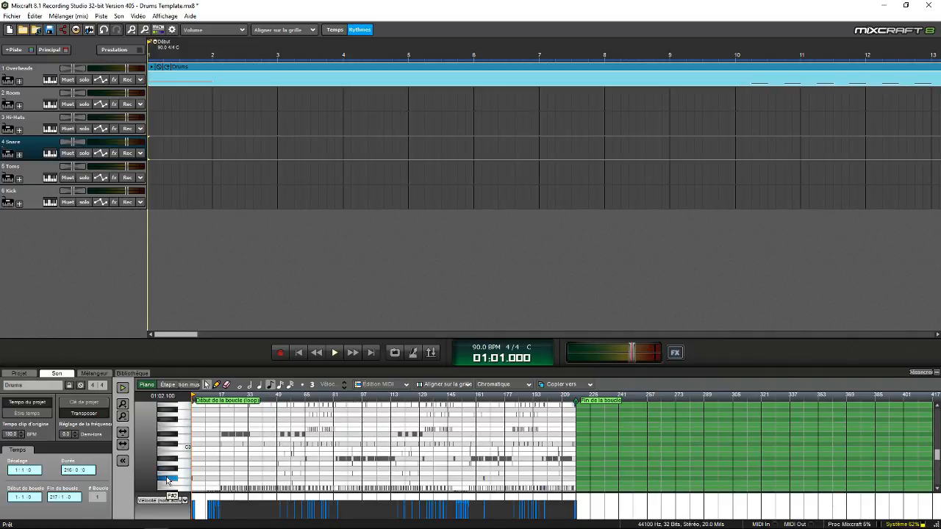
pyautogui.doubleClick(166, 477)
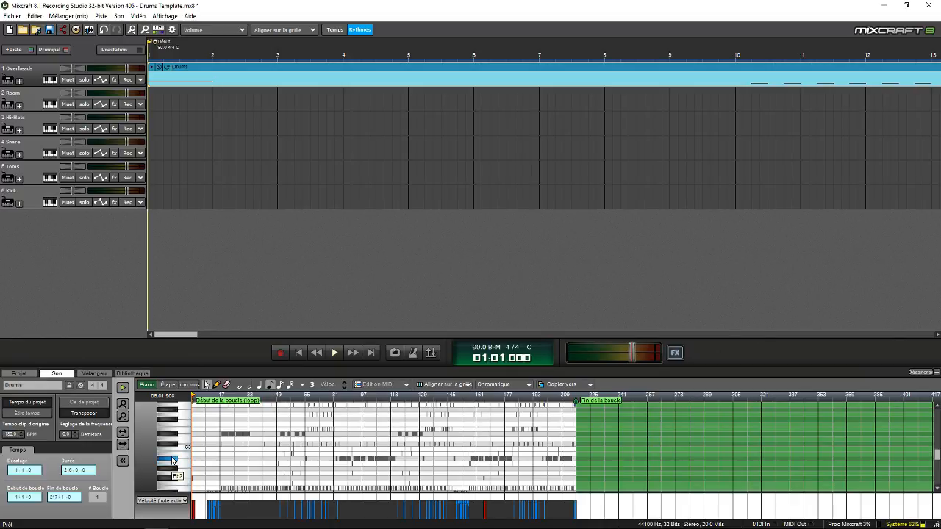
pyautogui.click(173, 461)
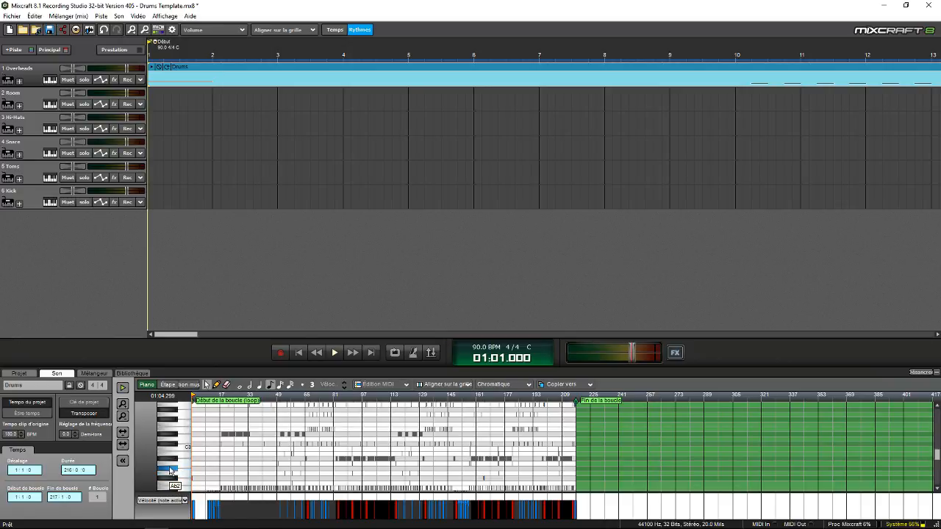
pyautogui.scroll(5, 171, 463)
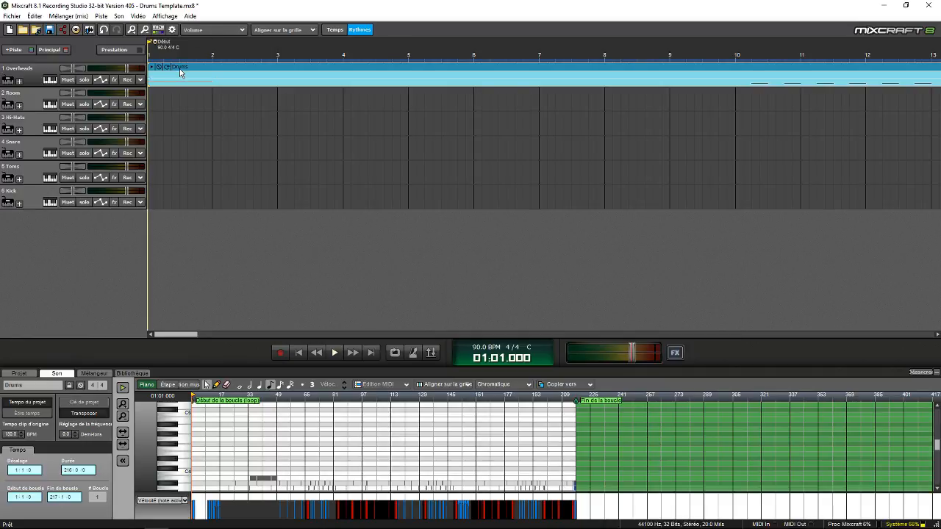
# Step: Move the Drums clip to the Hi-Hats track, audition piano-roll keys between E4 and A4, and return the clip to Overheads
pyautogui.moveTo(177, 75); pyautogui.dragTo(174, 127)
pyautogui.scroll(-2, 165, 460)
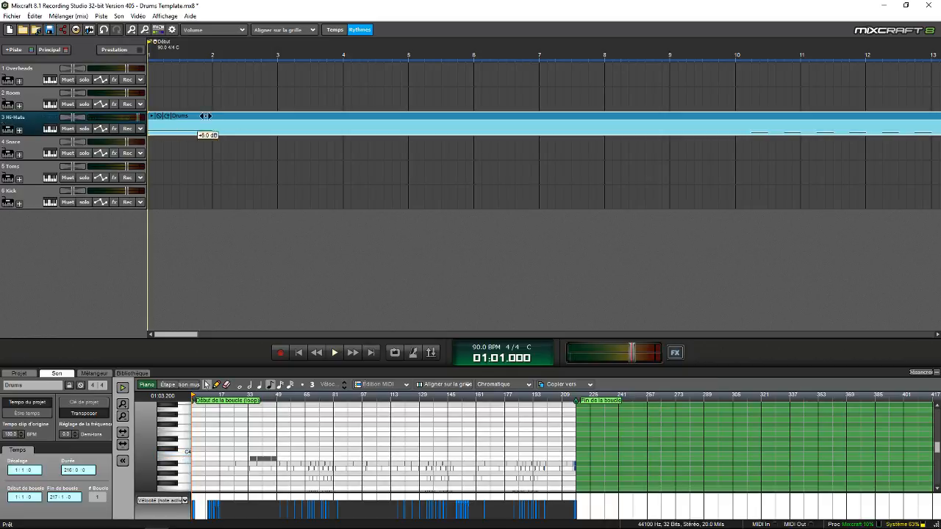
pyautogui.click(185, 436)
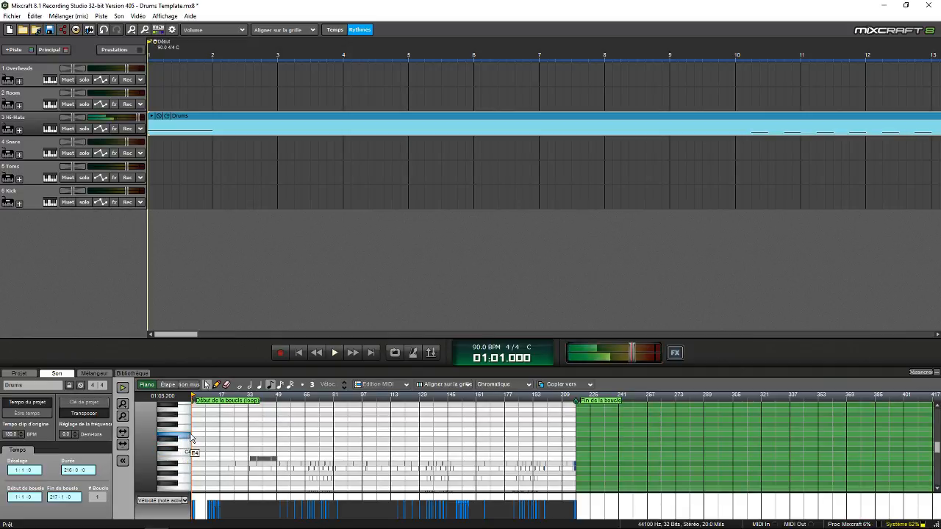
pyautogui.click(181, 431)
pyautogui.click(173, 418)
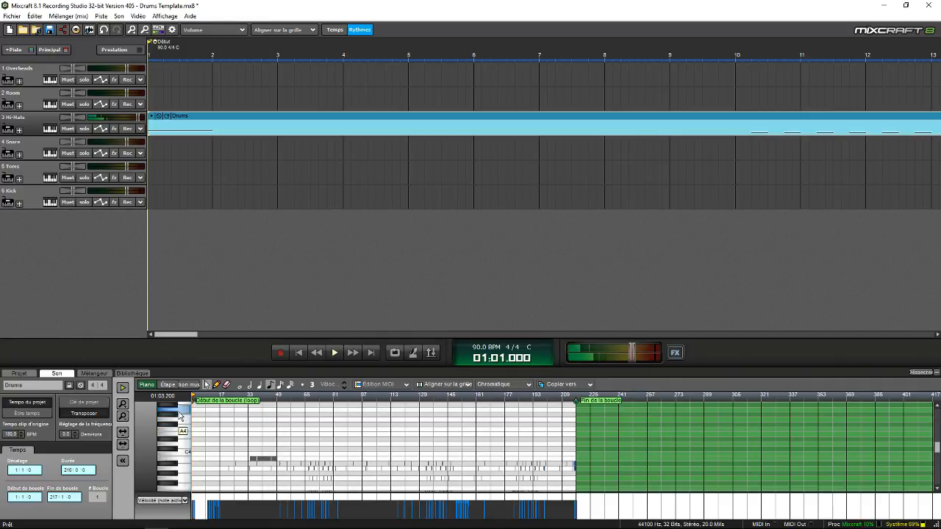
pyautogui.moveTo(223, 118); pyautogui.dragTo(223, 68)
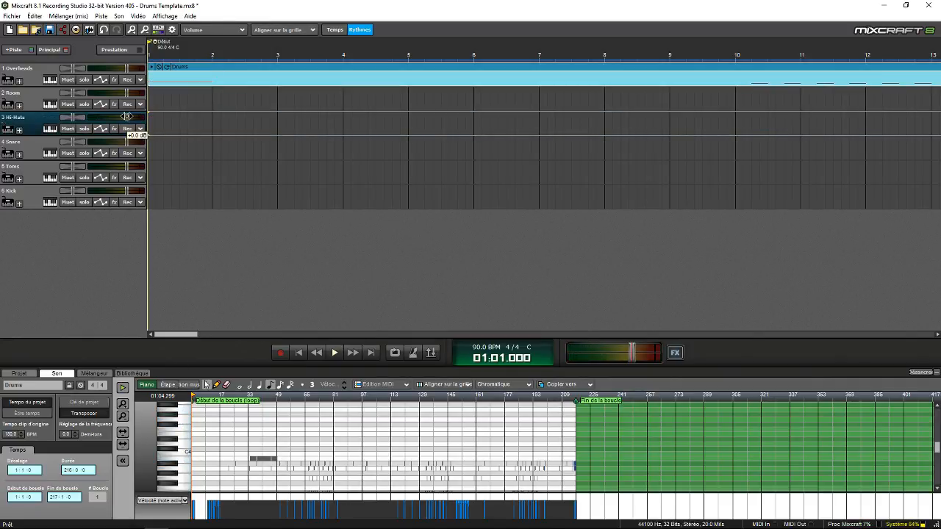
# Step: Copy the Drums clip from the Overheads track to the start of the Room and Hi-Hats tracks
pyautogui.click(211, 71)
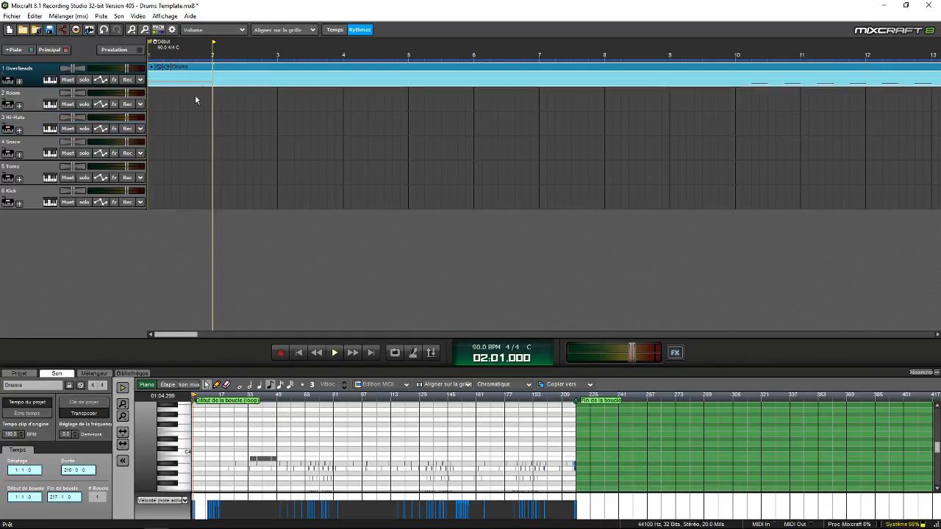
pyautogui.click(205, 103)
pyautogui.press('Home')
pyautogui.hotkey('ctrl', 'v')
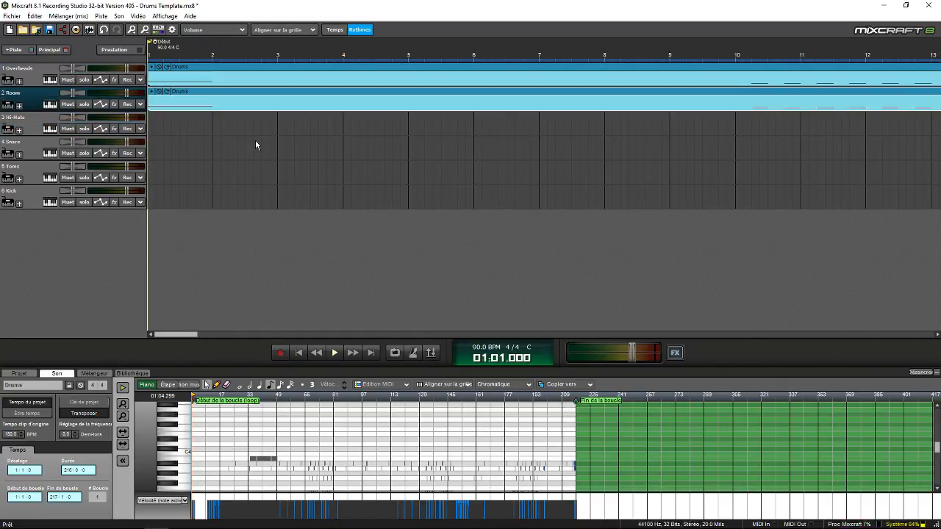
pyautogui.click(253, 143)
pyautogui.click(252, 133)
pyautogui.click(298, 352)
pyautogui.hotkey('ctrl', 'v')
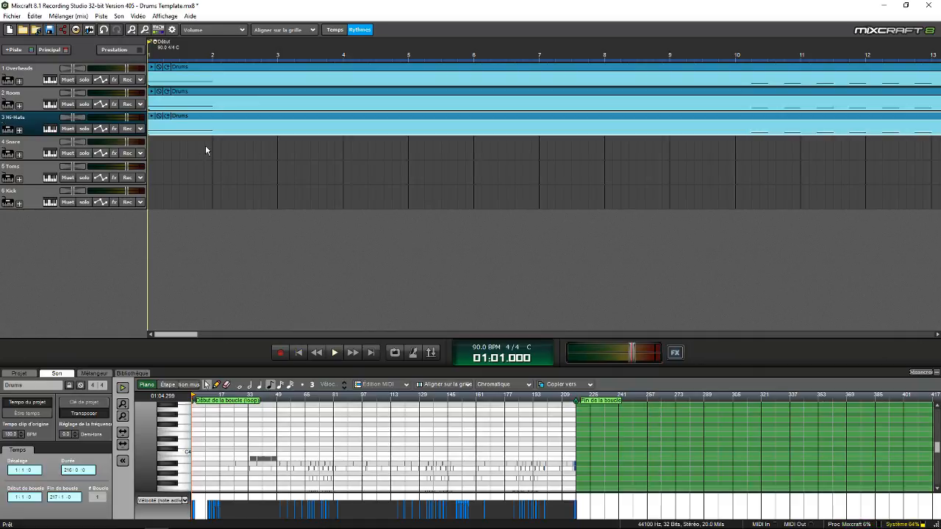
# Step: Paste the Drums clip at the start of the Snare, Toms and Kick tracks
pyautogui.click(205, 144)
pyautogui.click(299, 352)
pyautogui.hotkey('ctrl', 'v')
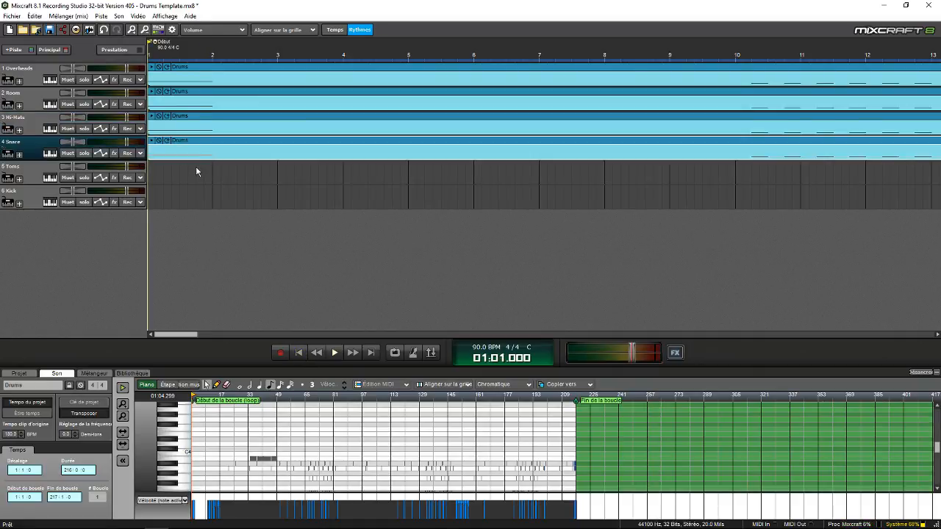
pyautogui.click(195, 167)
pyautogui.click(299, 353)
pyautogui.hotkey('ctrl', 'v')
pyautogui.click(180, 200)
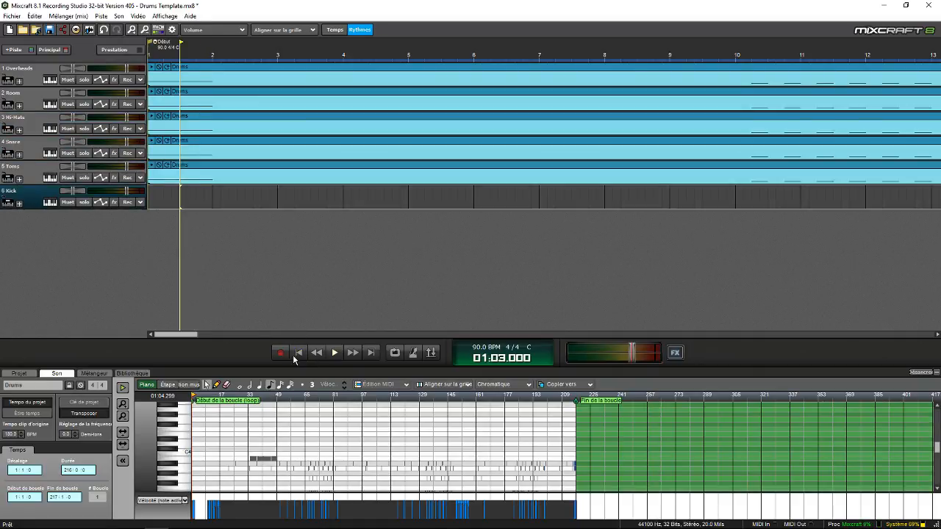
pyautogui.hotkey('ctrl', 'v')
pyautogui.moveTo(251, 190); pyautogui.dragTo(220, 189)
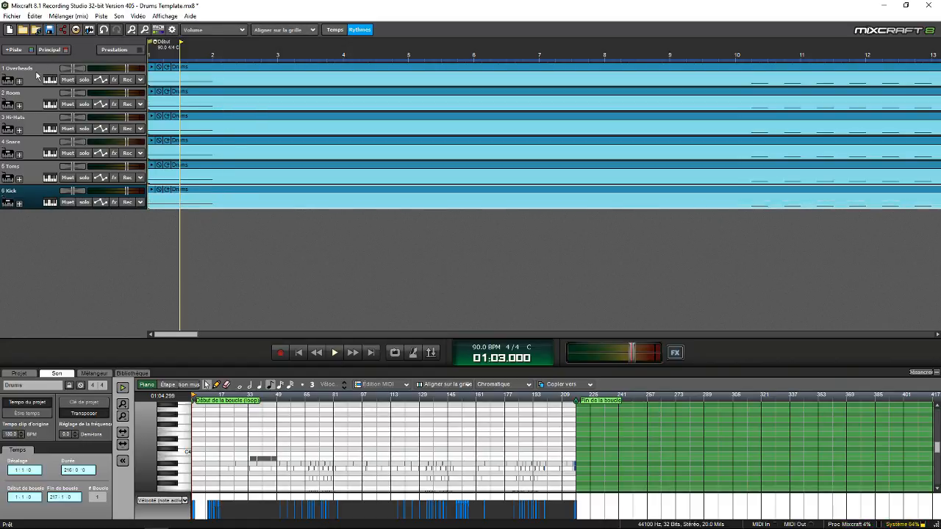
# Step: Review the drum tracks and the full length of their copied Drums clips on the timeline
pyautogui.click(35, 108)
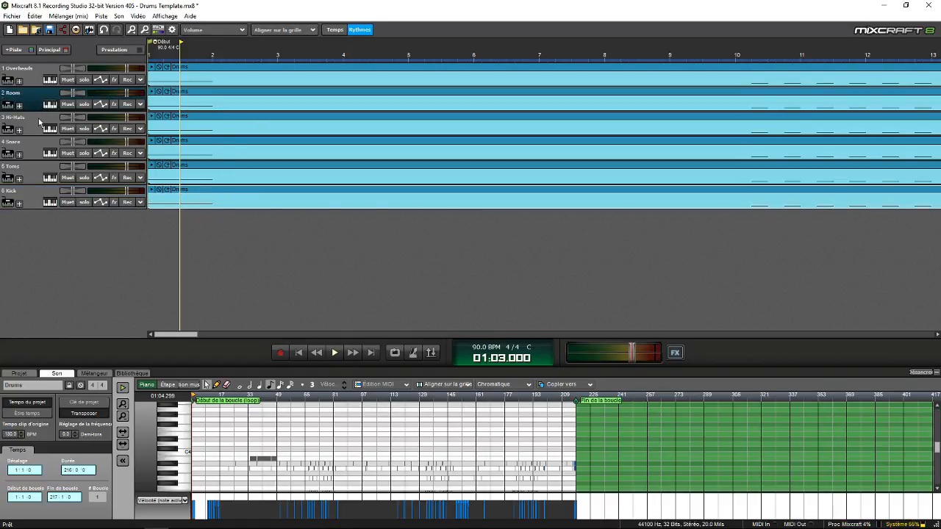
pyautogui.click(39, 121)
pyautogui.click(29, 144)
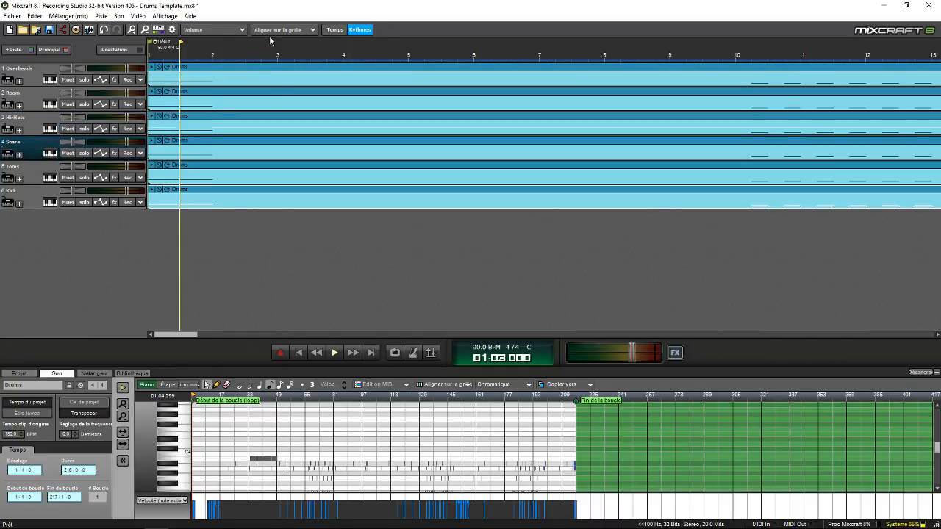
pyautogui.scroll(-8, 272, 49)
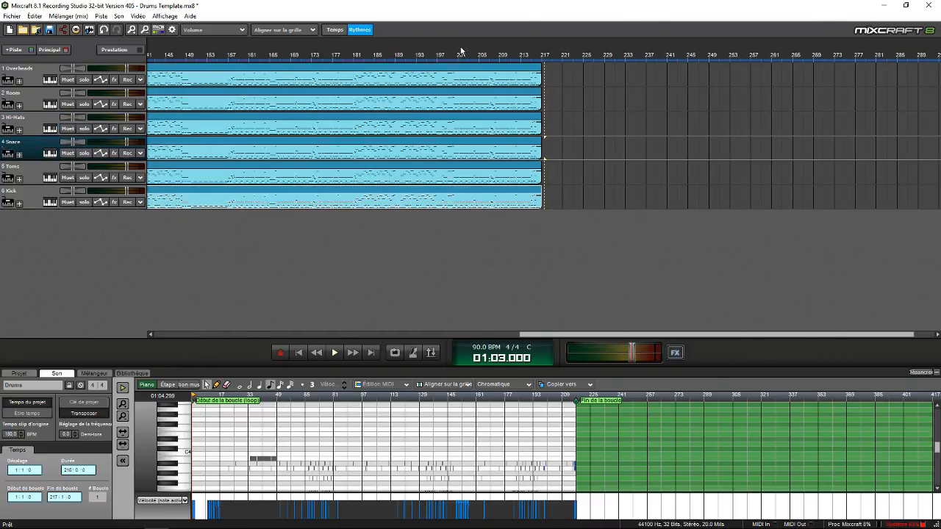
pyautogui.scroll(-4, 460, 50)
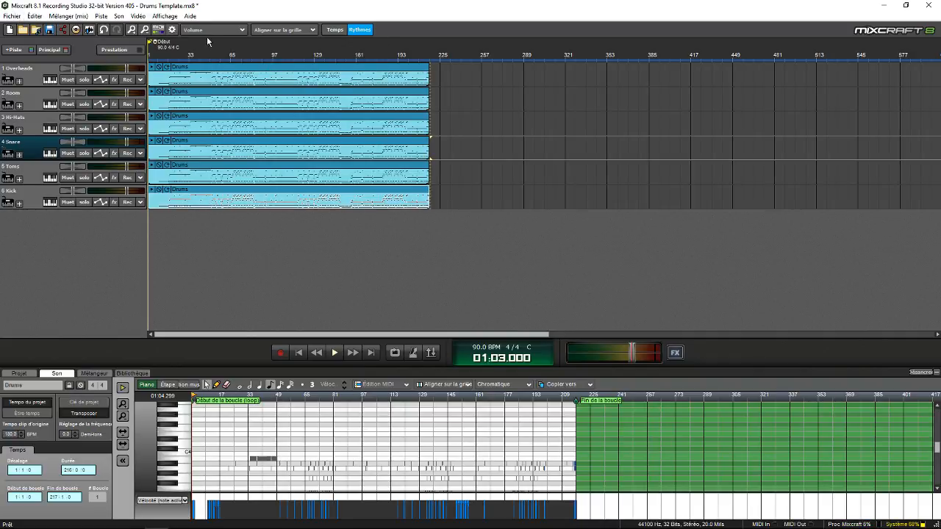
pyautogui.rightClick(151, 42)
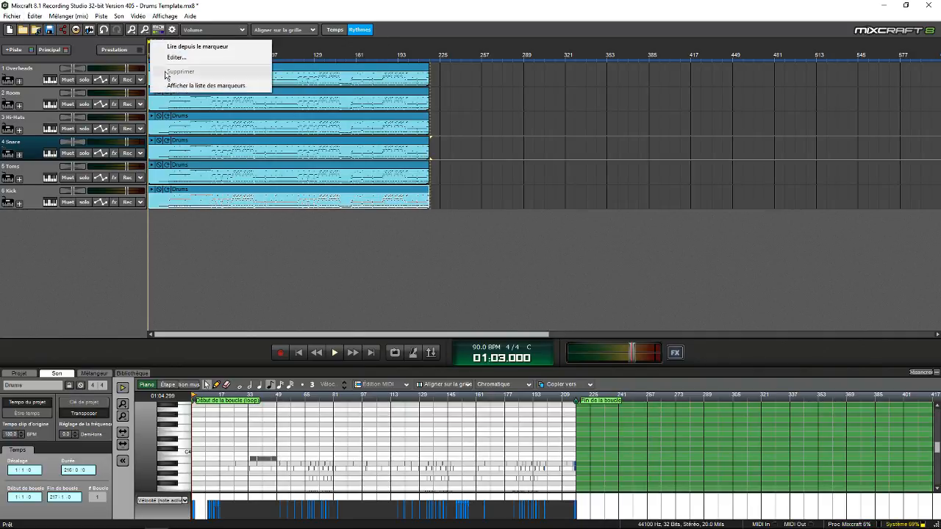
pyautogui.click(345, 51)
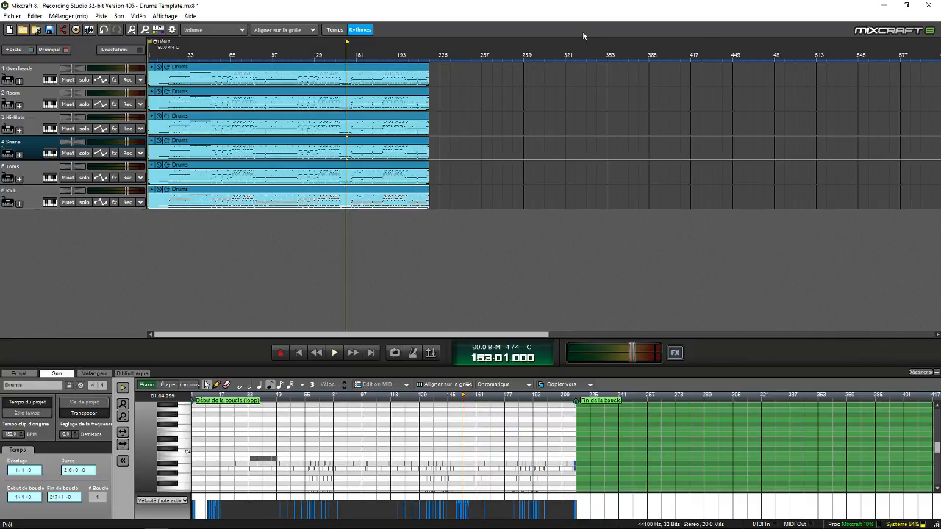
pyautogui.scroll(-2, 584, 36)
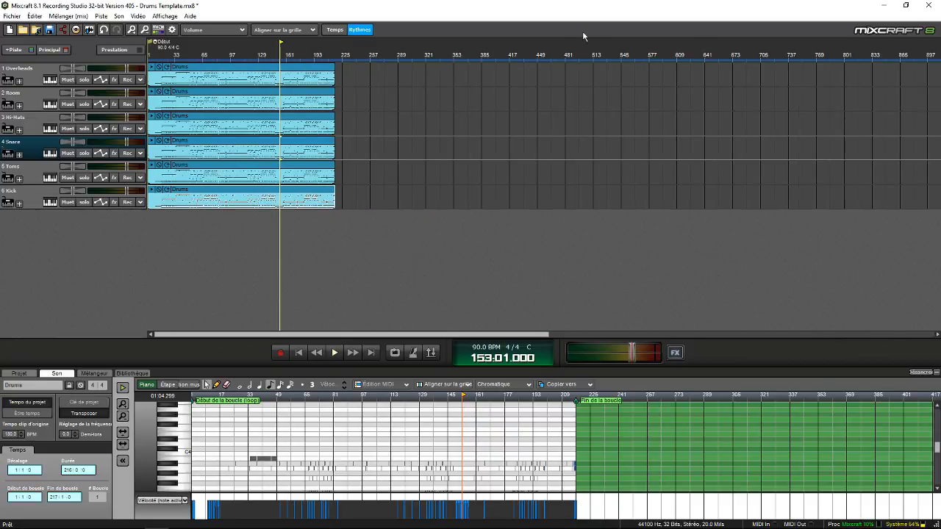
# Step: Start a new project without saving the changes to Drums Template, and dismiss the new project settings
pyautogui.click(8, 19)
pyautogui.click(129, 4)
pyautogui.click(9, 30)
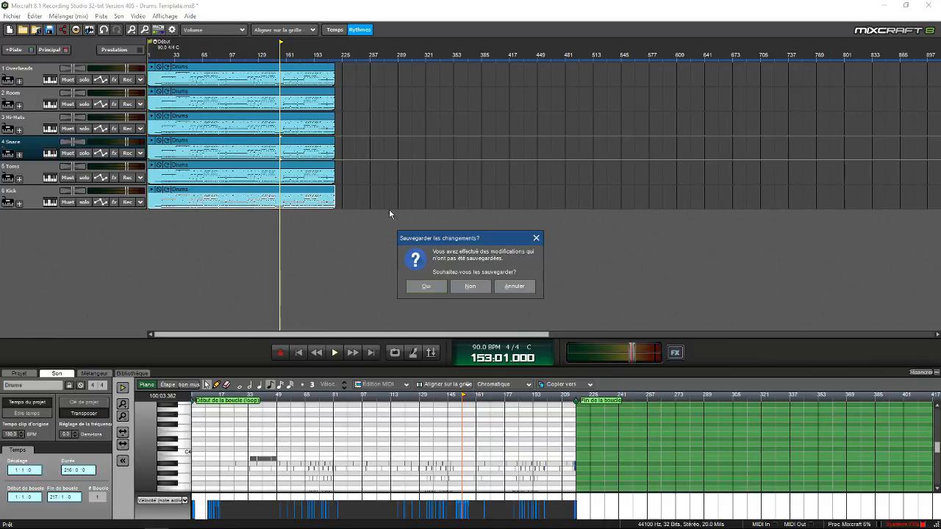
pyautogui.click(464, 285)
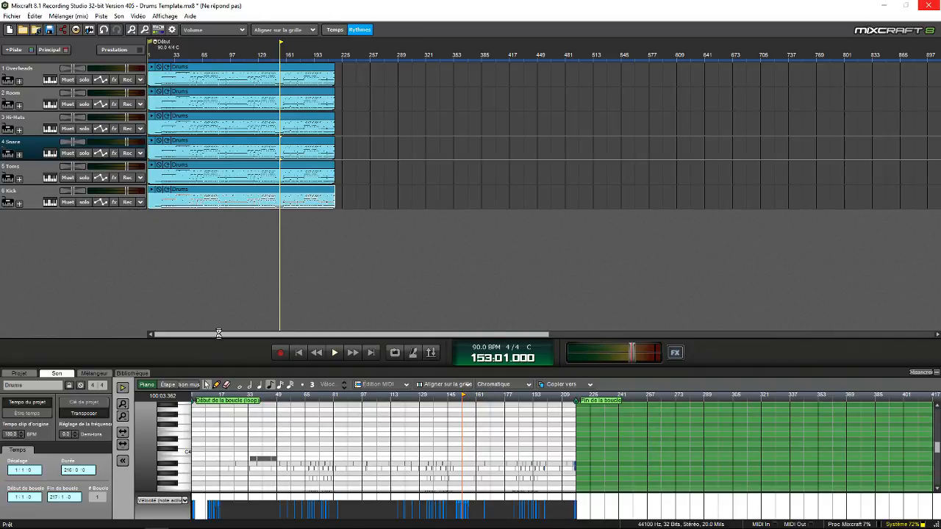
pyautogui.moveTo(180, 520)
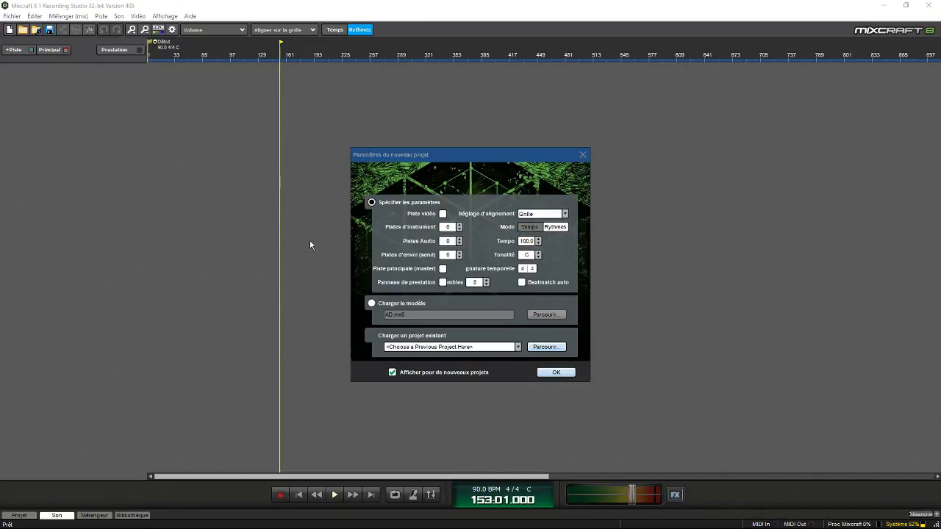
pyautogui.click(581, 156)
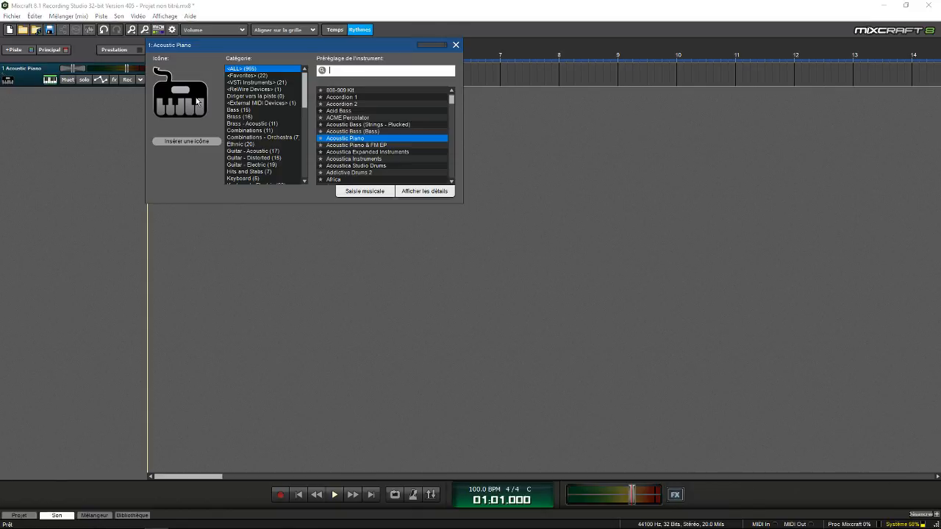
# Step: Load the sforzando VST_x86 instrument from the VSTi Instruments category onto the track and open its editor
pyautogui.click(257, 82)
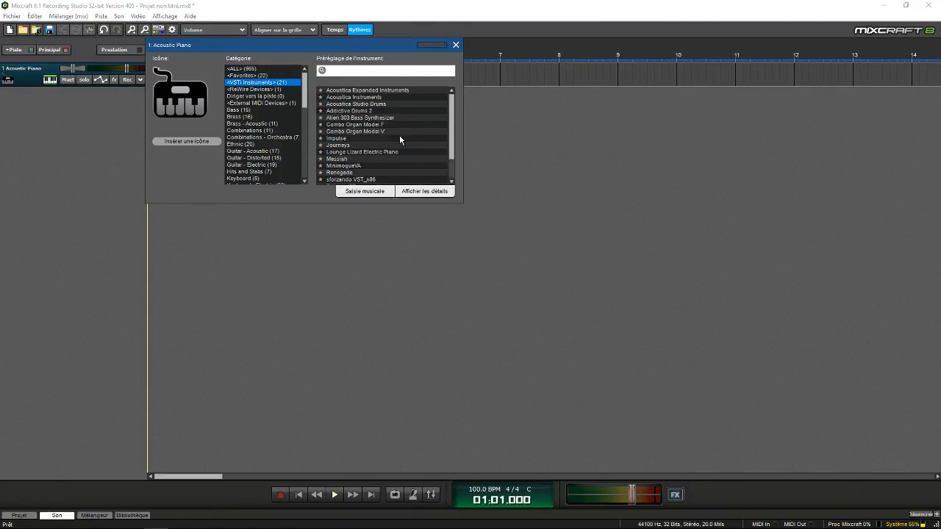
pyautogui.scroll(-2, 399, 134)
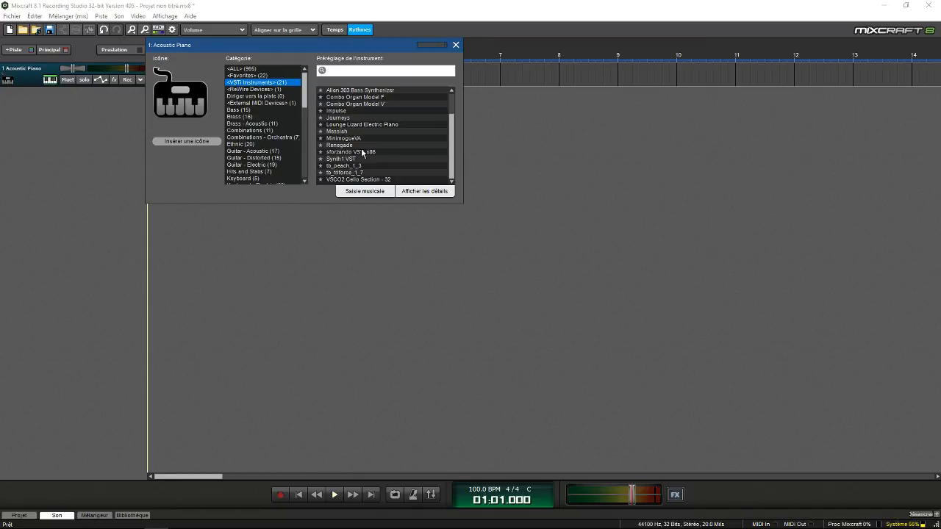
pyautogui.click(361, 149)
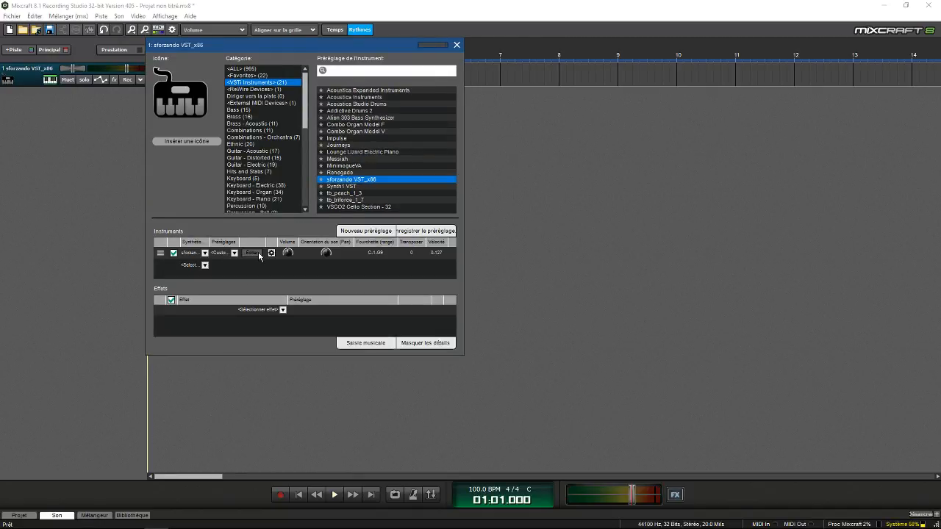
pyautogui.click(252, 253)
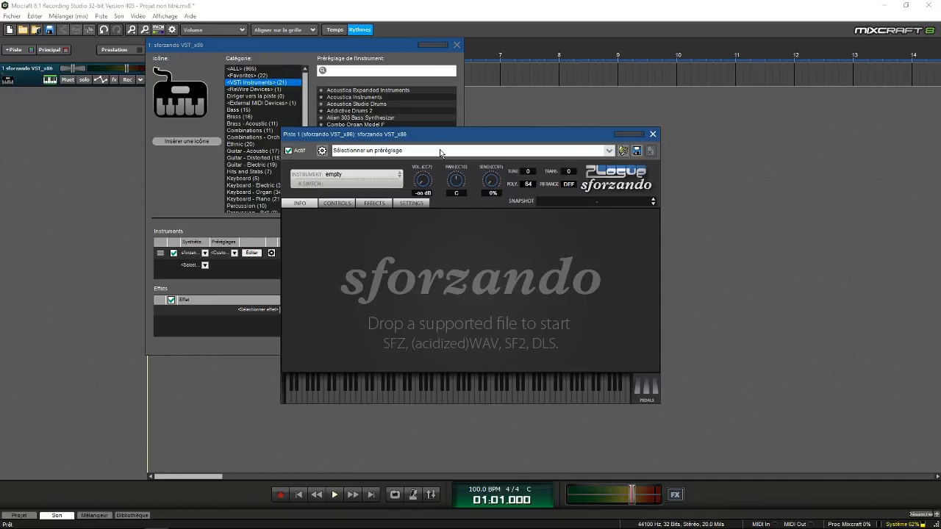
# Step: Start importing an instrument file into sforzando and browse to the Acoustica Mixcraft 7 folder in Program Files (x86) on drive C
pyautogui.click(320, 177)
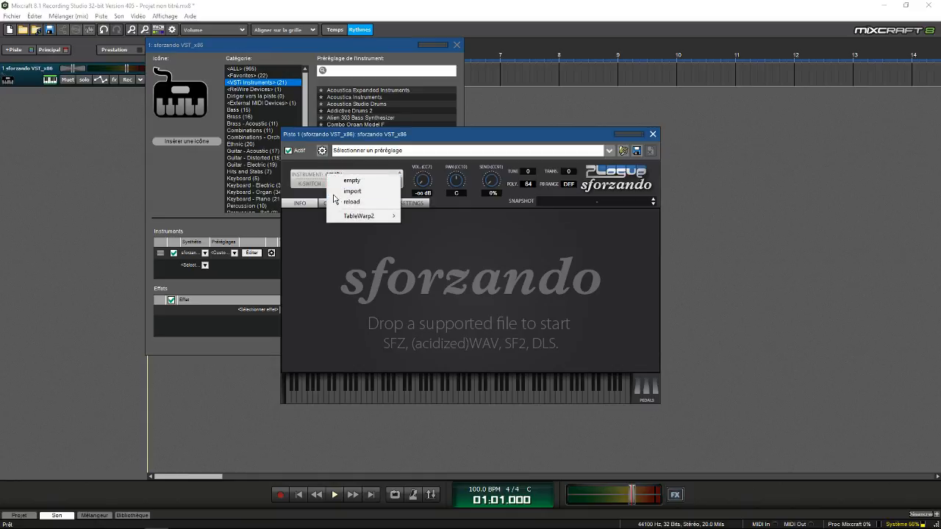
pyautogui.click(348, 191)
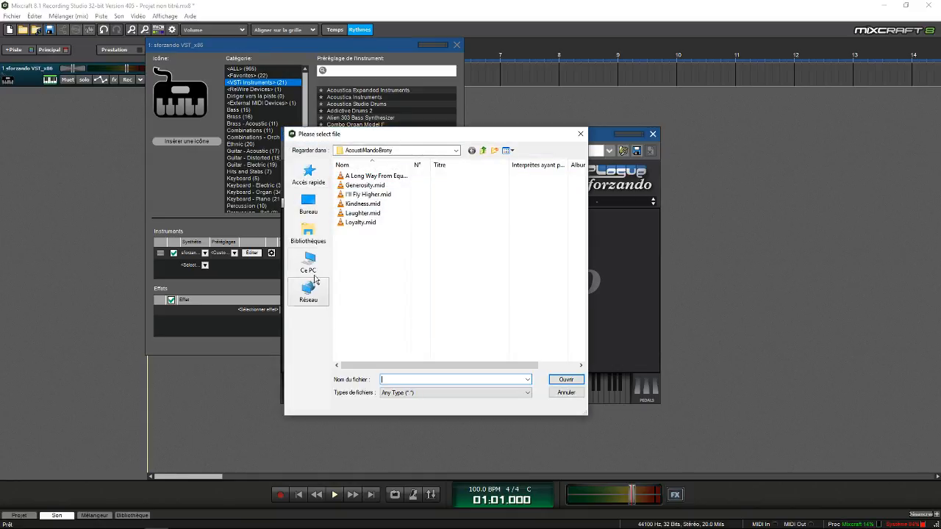
pyautogui.click(310, 266)
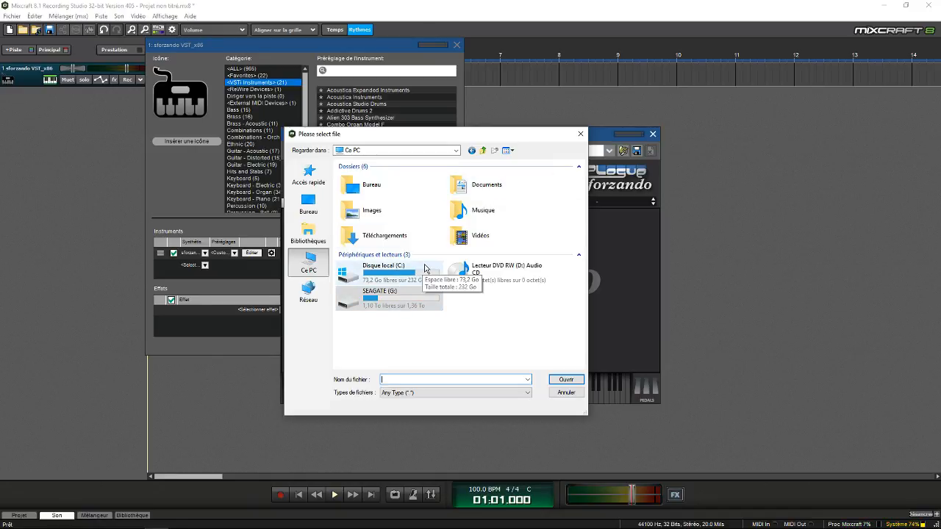
pyautogui.click(410, 283)
pyautogui.doubleClick(410, 283)
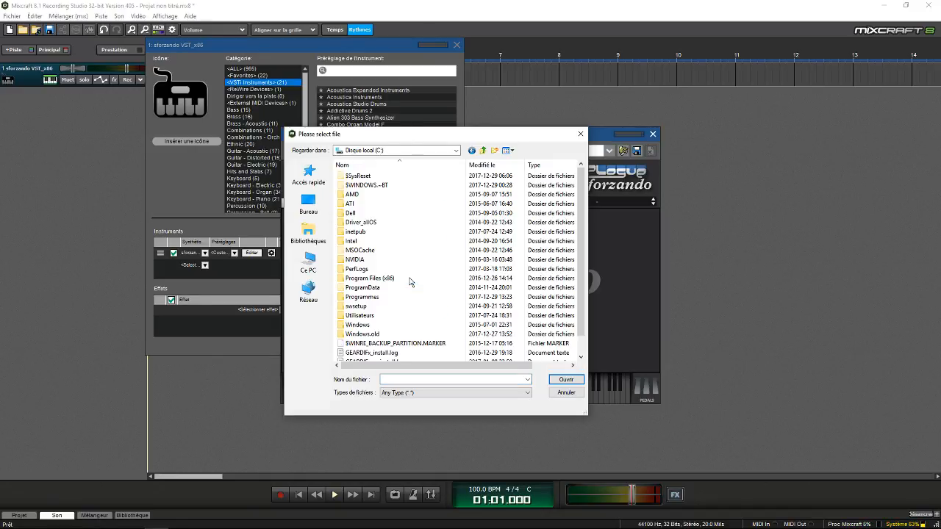
pyautogui.doubleClick(390, 280)
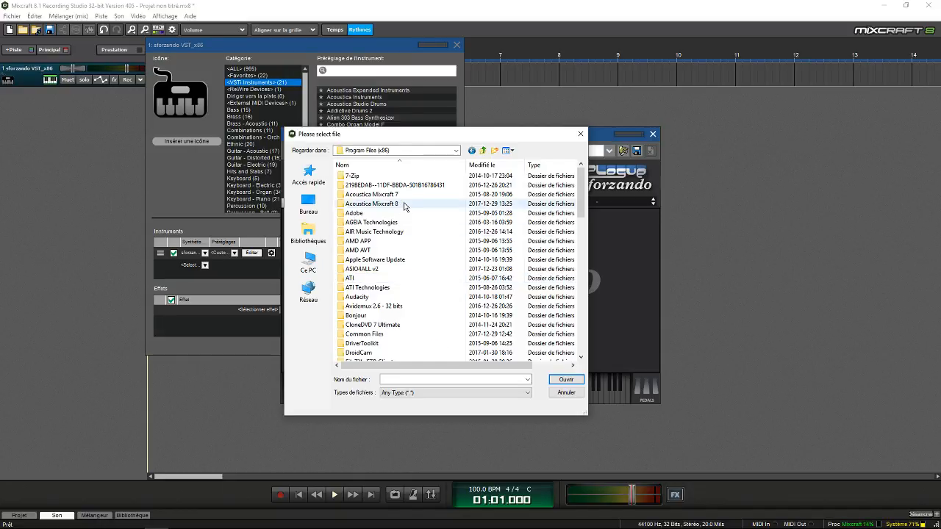
pyautogui.doubleClick(408, 195)
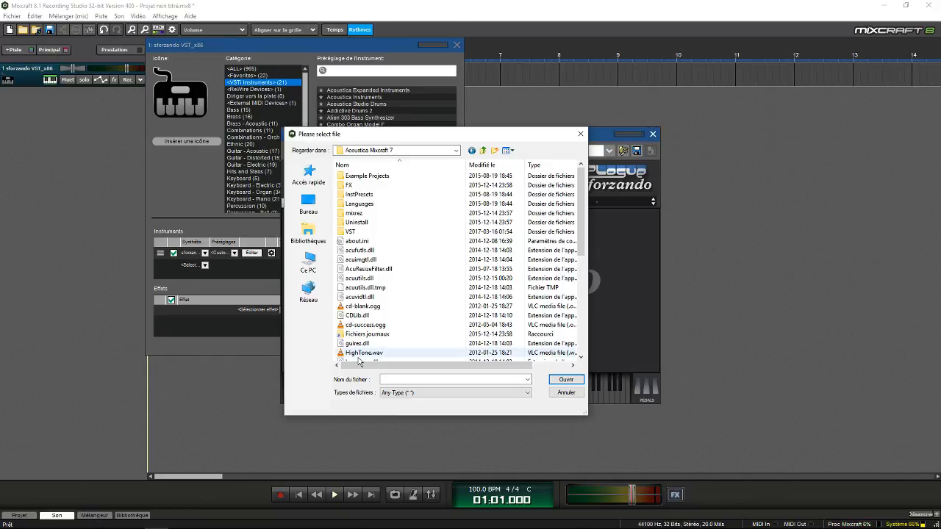
# Step: Look through the Acoustica Mixcraft 7 folder and open the VSCO2 folder inside its VST folder
pyautogui.scroll(-7, 437, 294)
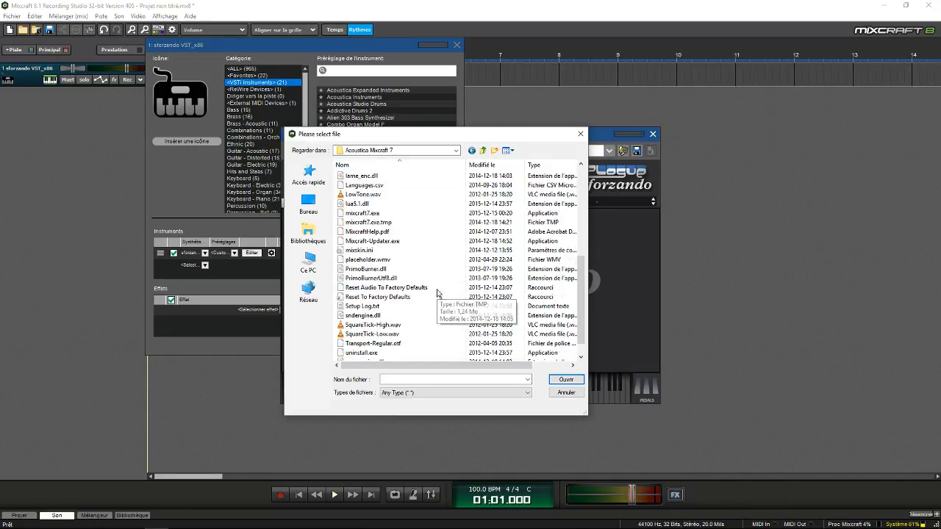
pyautogui.scroll(7, 453, 296)
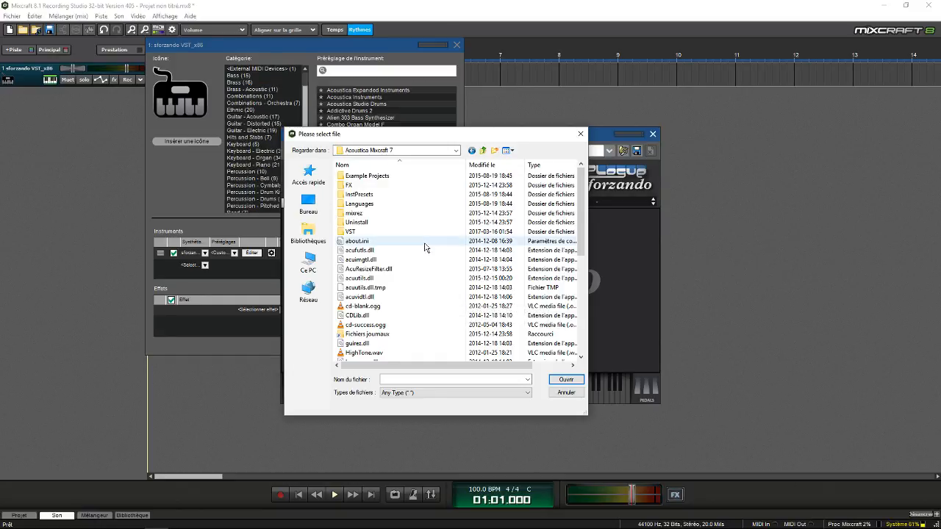
pyautogui.scroll(-5, 427, 248)
pyautogui.scroll(5, 429, 248)
pyautogui.doubleClick(413, 230)
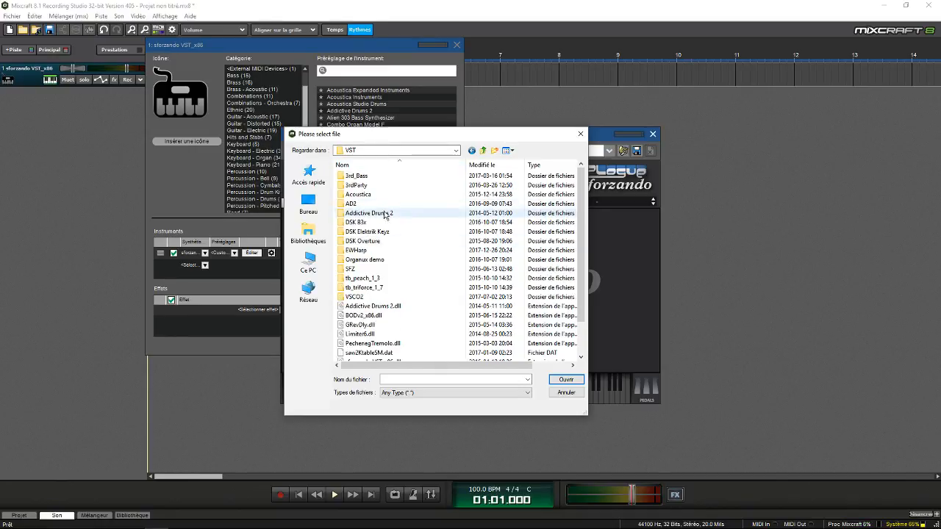
pyautogui.doubleClick(367, 297)
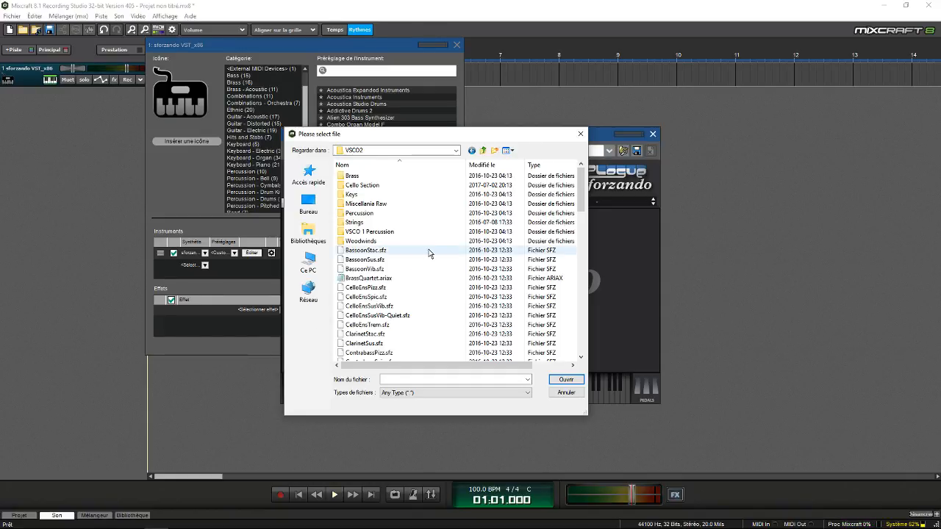
# Step: Review the VSCO2 folder's instrument subfolders and SFZ files, then dismiss the file selection and the sforzando editor without importing
pyautogui.scroll(-11, 430, 253)
pyautogui.scroll(10, 430, 254)
pyautogui.scroll(-3, 430, 253)
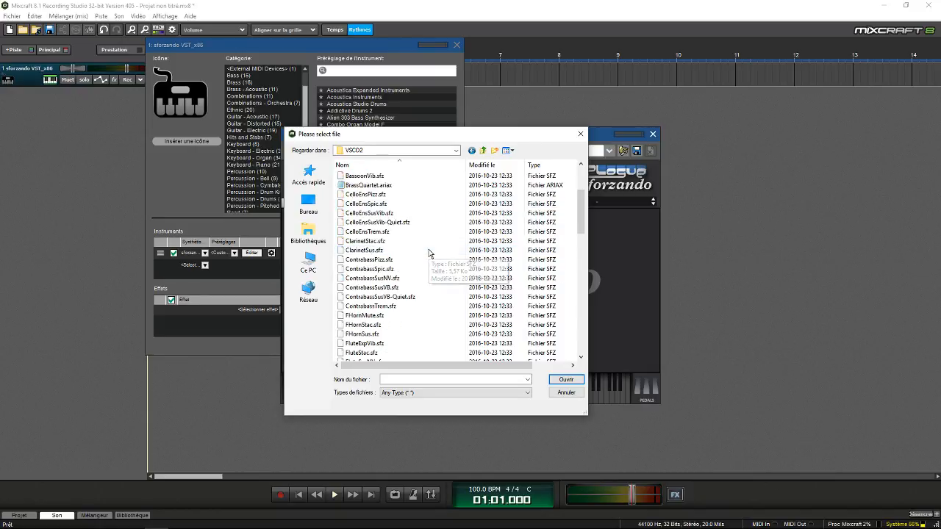
pyautogui.scroll(3, 431, 254)
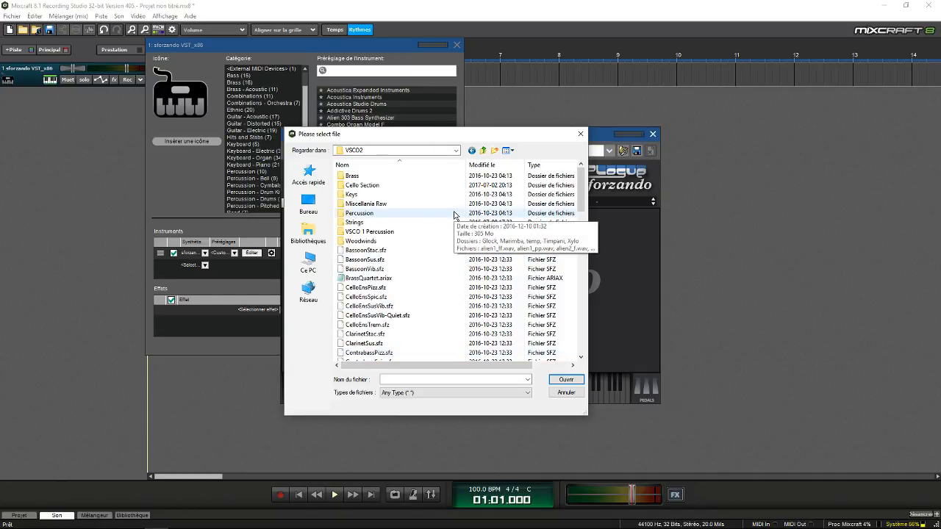
pyautogui.scroll(-6, 453, 213)
pyautogui.scroll(6, 453, 214)
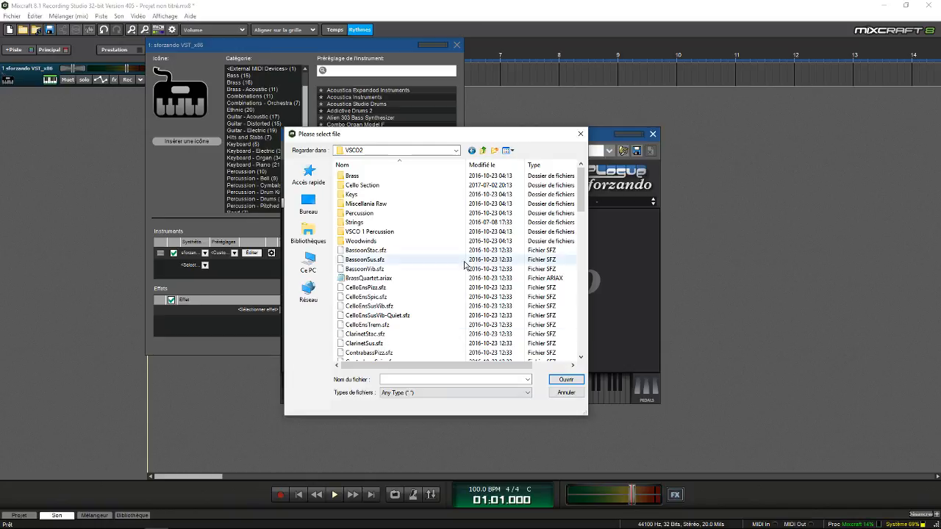
pyautogui.scroll(-3, 430, 301)
pyautogui.scroll(3, 432, 302)
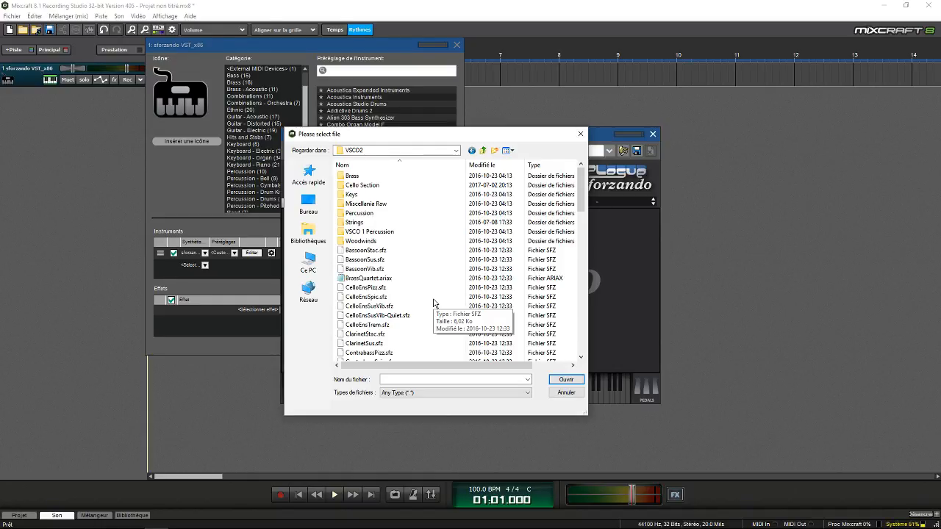
pyautogui.click(580, 134)
pyautogui.click(652, 135)
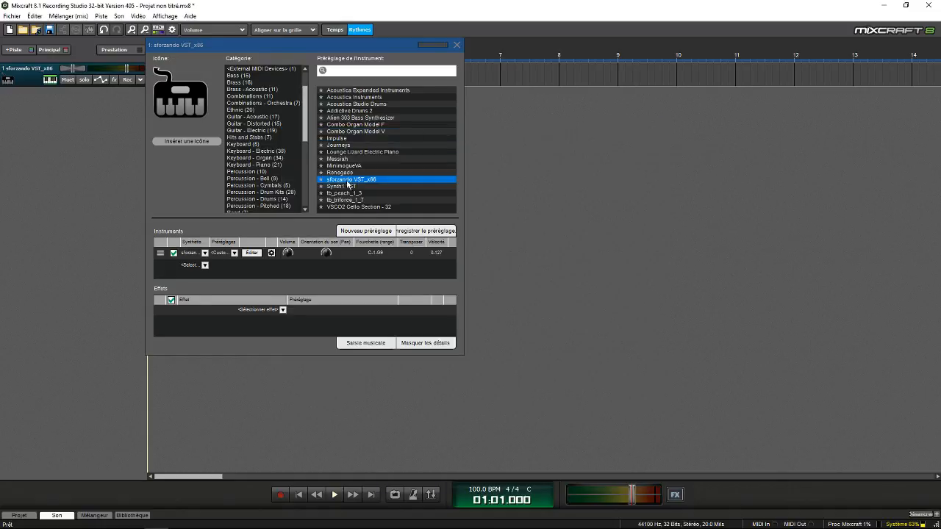
# Step: Load VSCO2 Cello Section - 32 onto the track and try its articulation keyswitches, ending on Arco Vib p
pyautogui.click(365, 208)
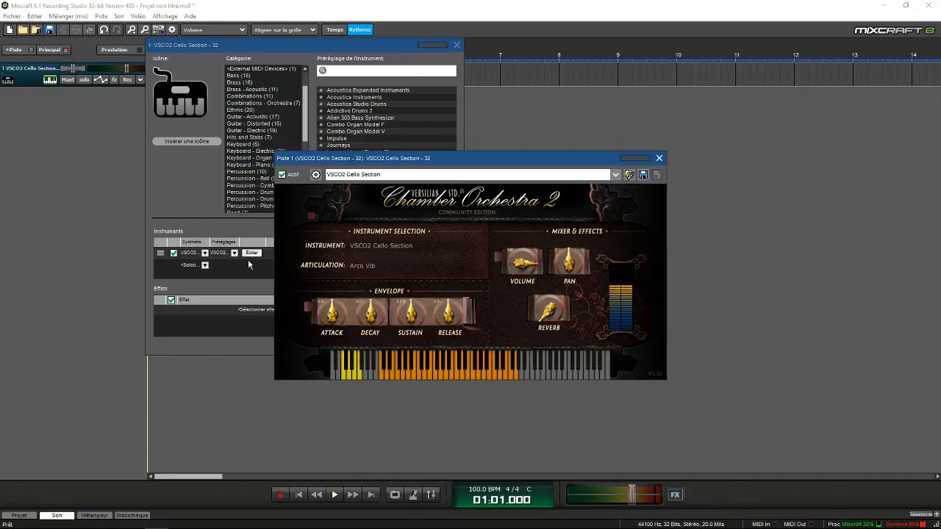
pyautogui.click(347, 366)
pyautogui.click(352, 367)
pyautogui.click(344, 375)
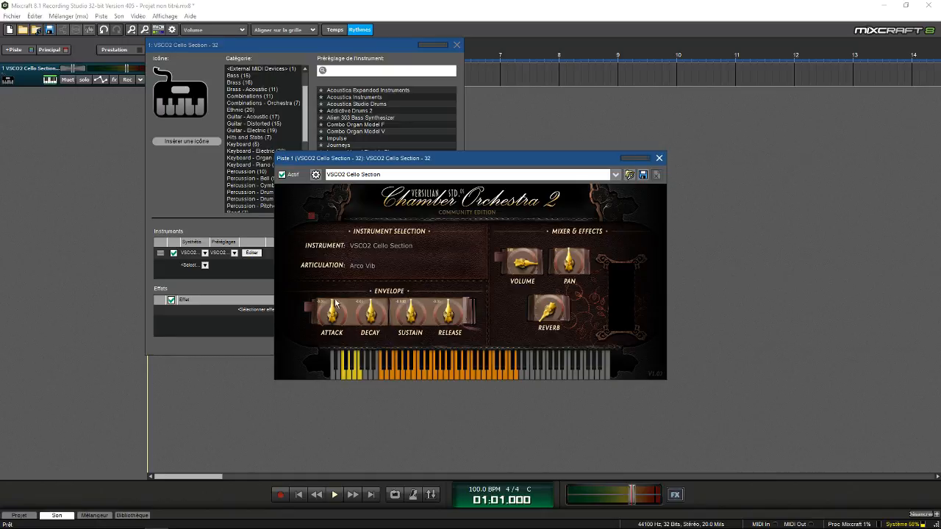
pyautogui.click(349, 364)
pyautogui.click(350, 366)
pyautogui.click(353, 368)
pyautogui.click(357, 371)
pyautogui.click(360, 374)
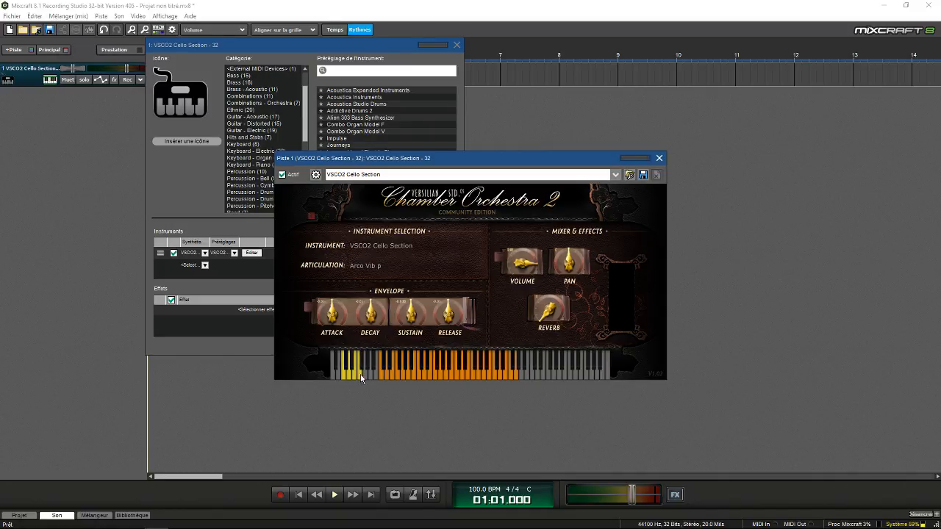
# Step: Audition low, middle and high notes of the cello section while increasing its reverb, and close the instrument editor
pyautogui.click(466, 376)
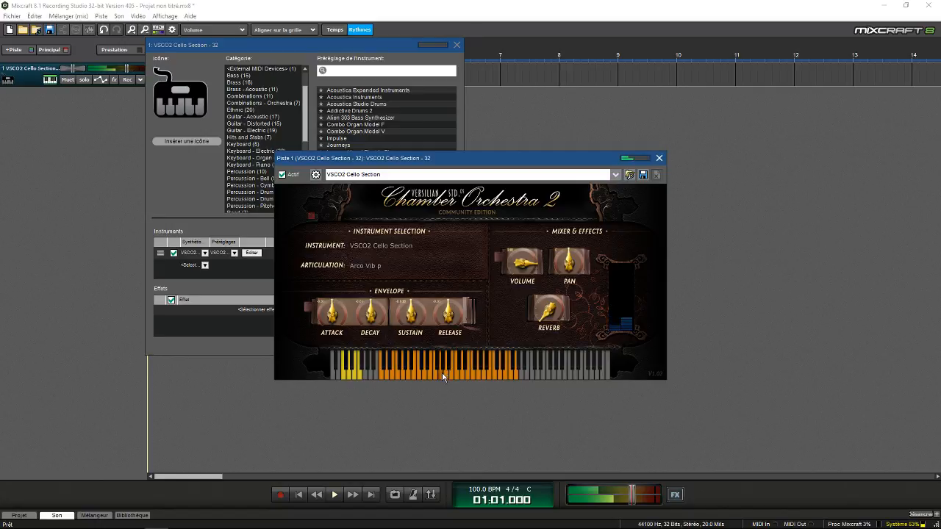
pyautogui.click(443, 374)
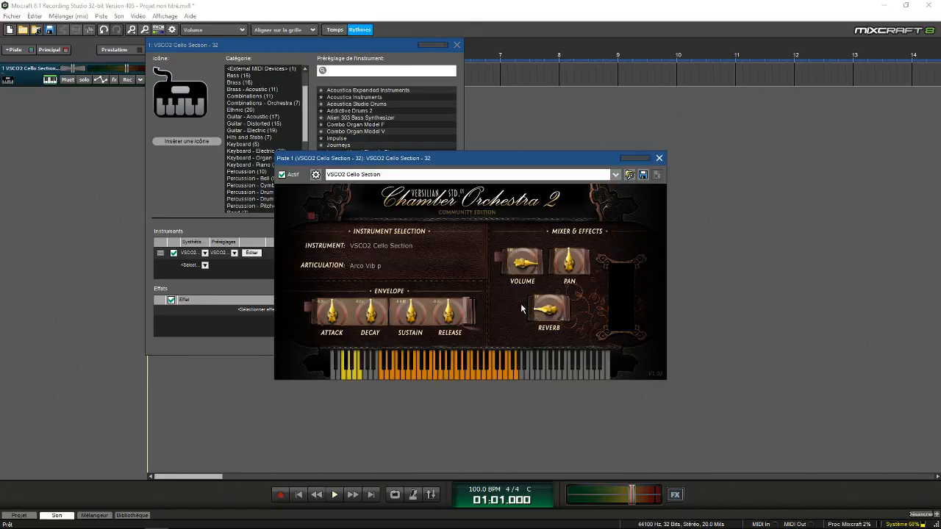
pyautogui.click(447, 378)
pyautogui.click(442, 376)
pyautogui.click(402, 377)
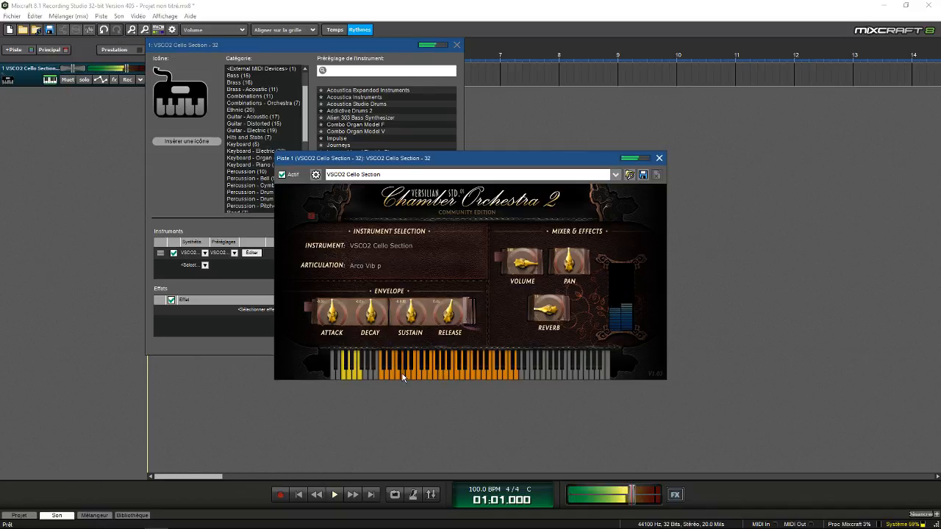
pyautogui.click(482, 373)
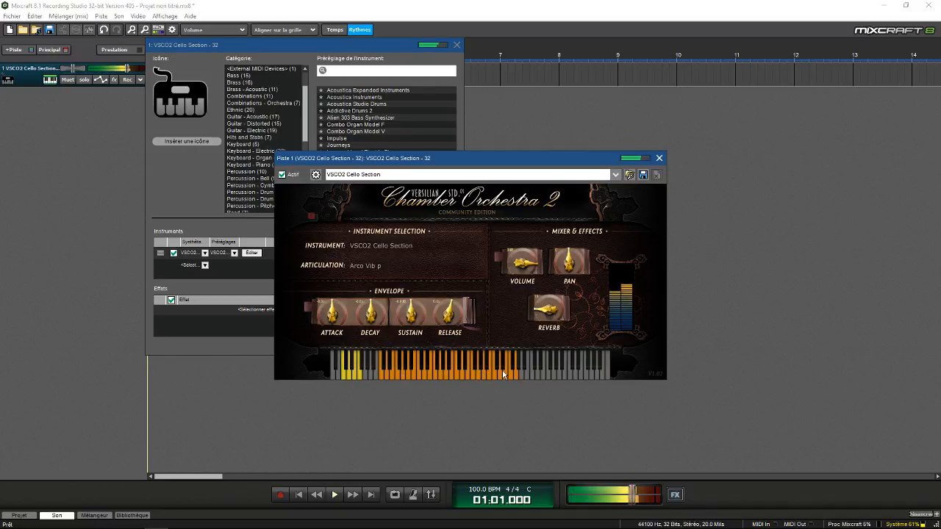
pyautogui.click(507, 369)
pyautogui.click(658, 158)
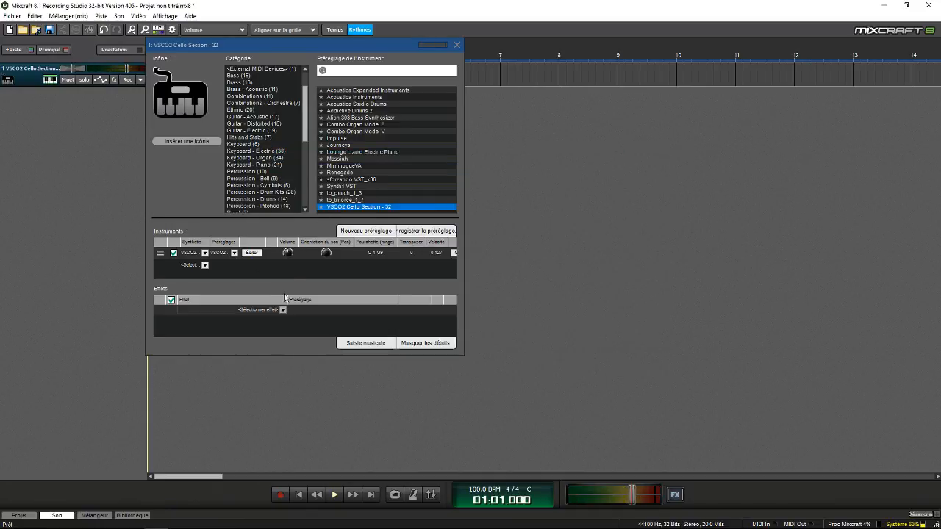
# Step: Move the instrument selection window clear of the track header and view the Favorites presets
pyautogui.moveTo(335, 46); pyautogui.dragTo(416, 94)
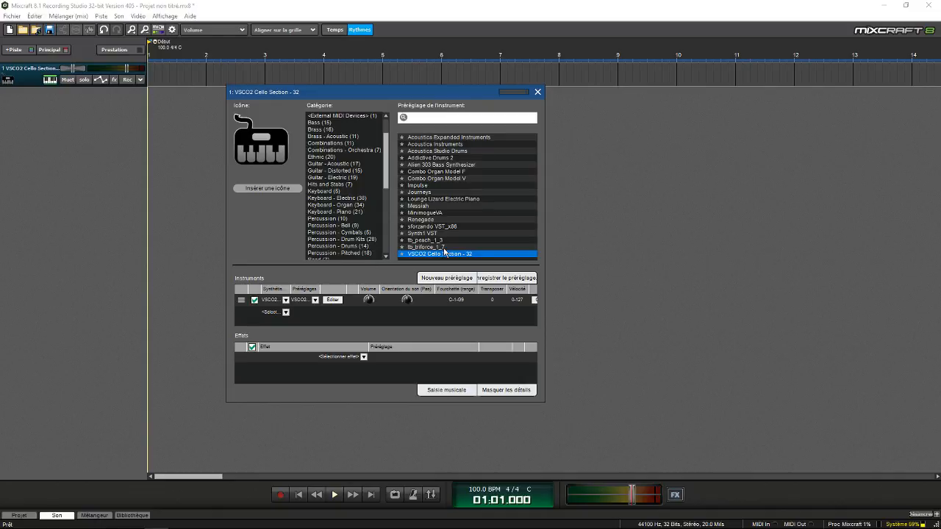
pyautogui.scroll(2, 368, 154)
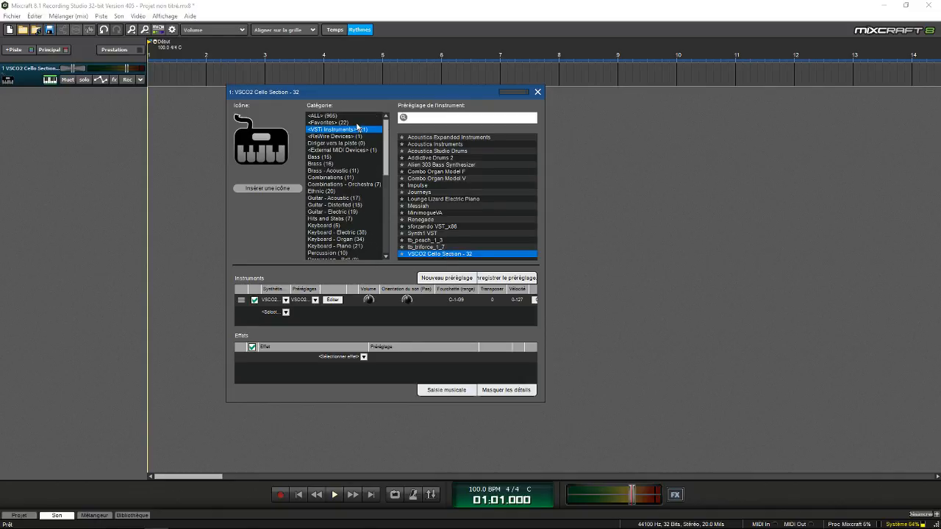
pyautogui.click(355, 122)
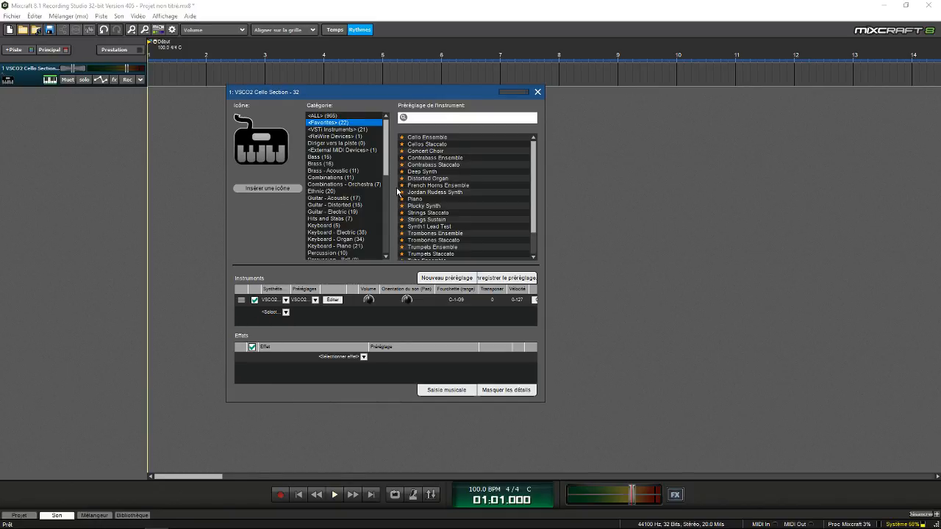
# Step: Replace the cello section with sforzando VST_x86 from the VSTi Instruments category and open its editor
pyautogui.click(350, 130)
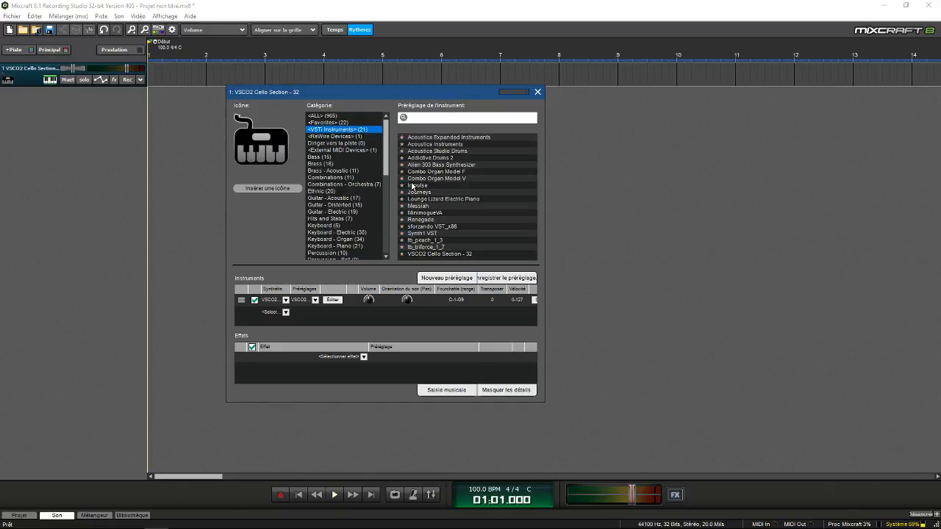
pyautogui.click(434, 226)
pyautogui.click(332, 300)
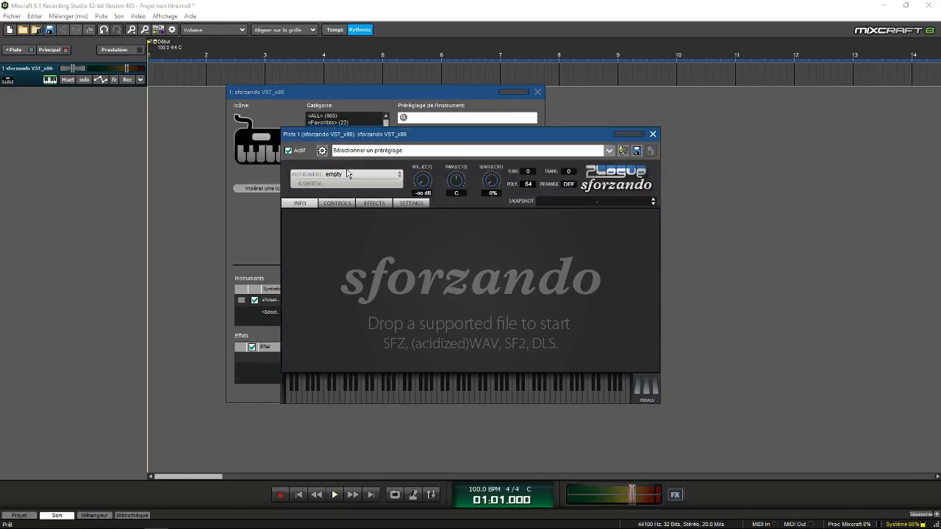
# Step: Import CelloEnsSusVib.sfz into sforzando from the VSCO2 folder inside the Acoustica Mixcraft 7 VST folder
pyautogui.click(348, 174)
pyautogui.click(362, 191)
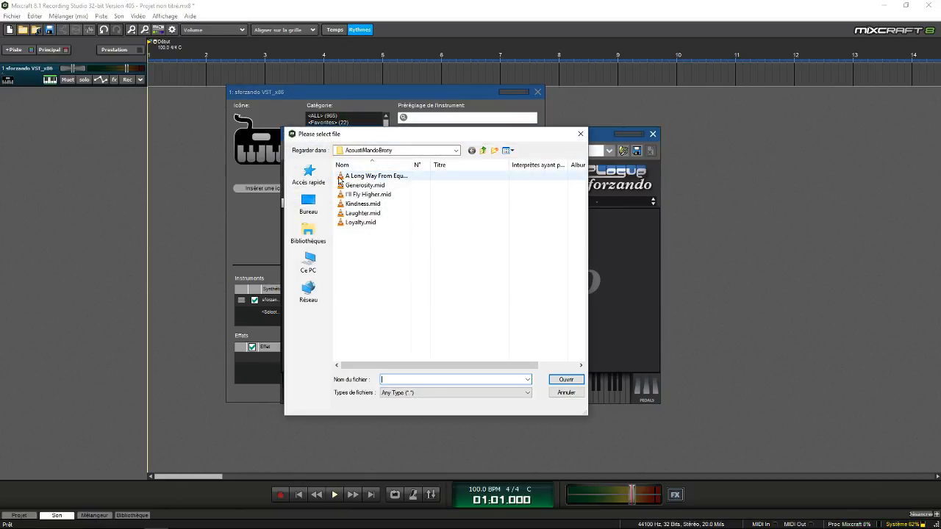
pyautogui.click(309, 261)
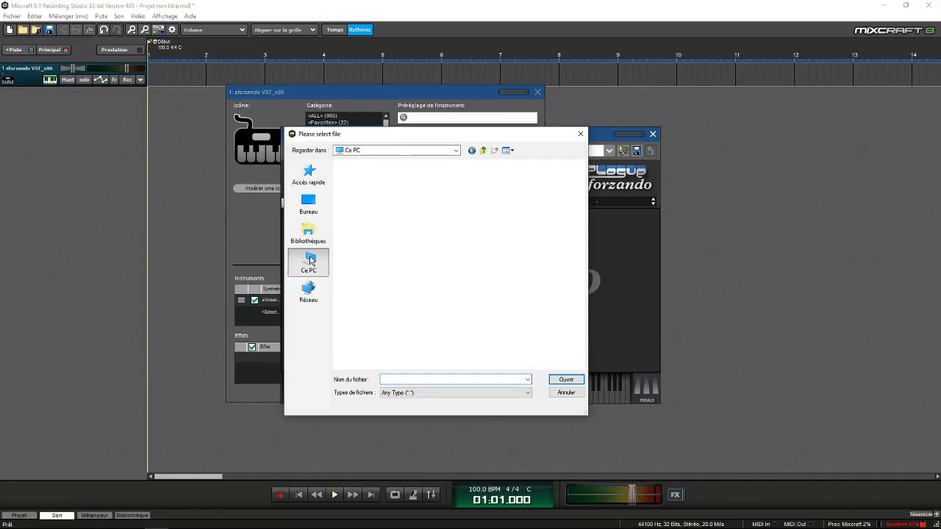
pyautogui.doubleClick(388, 275)
pyautogui.doubleClick(373, 279)
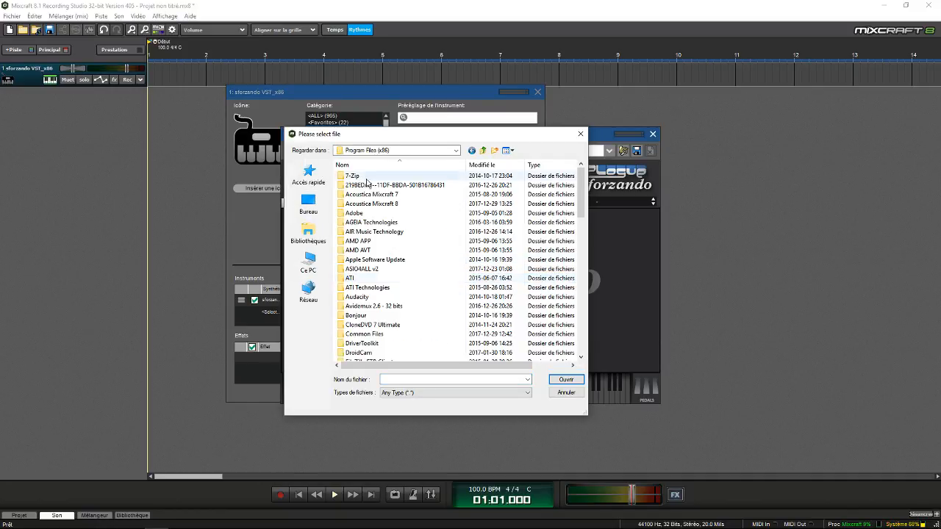
pyautogui.doubleClick(369, 194)
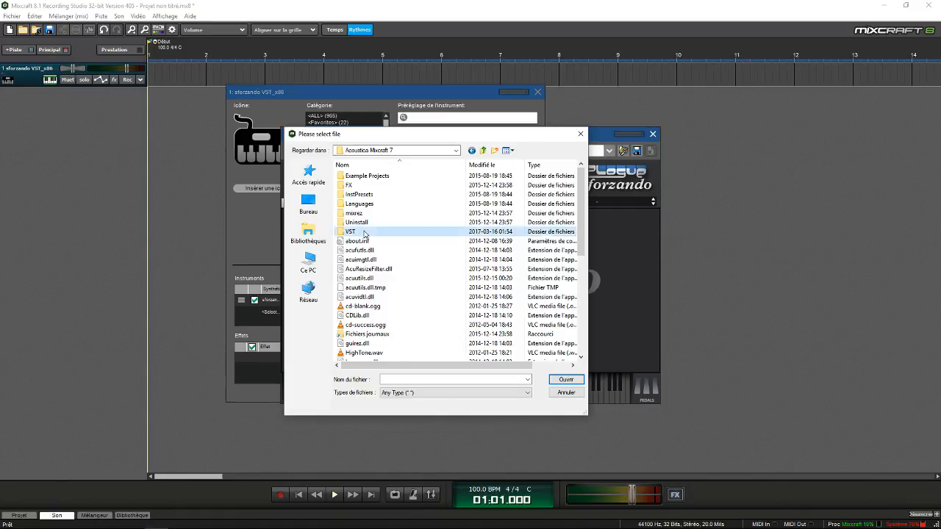
pyautogui.doubleClick(363, 232)
pyautogui.doubleClick(375, 296)
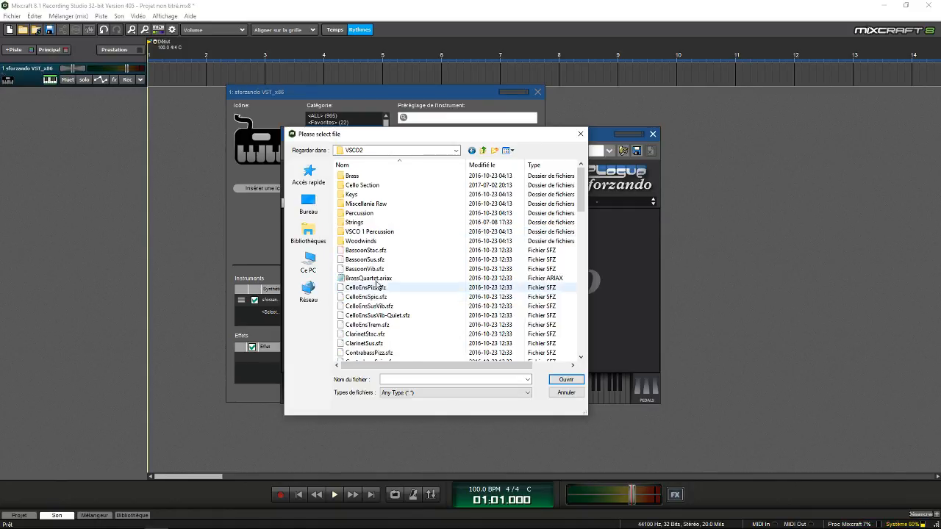
pyautogui.scroll(-3, 376, 283)
pyautogui.click(391, 213)
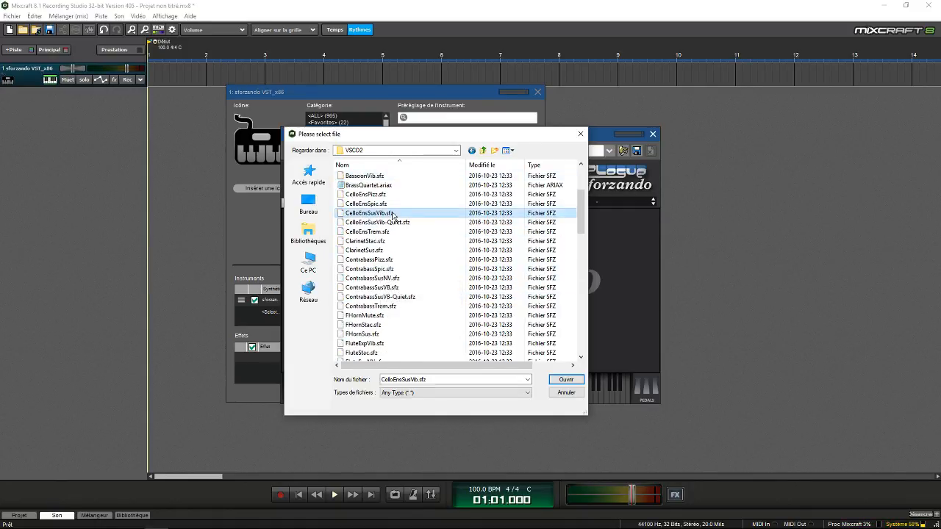
pyautogui.doubleClick(391, 213)
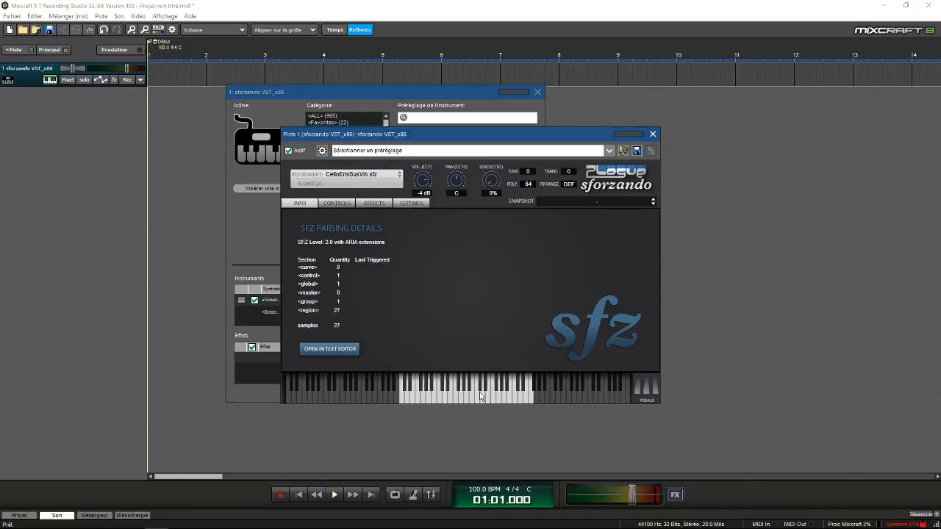
# Step: Audition low, middle and high notes of the sustained vibrato cello ensemble on sforzando's keyboard
pyautogui.moveTo(403, 397); pyautogui.dragTo(489, 398)
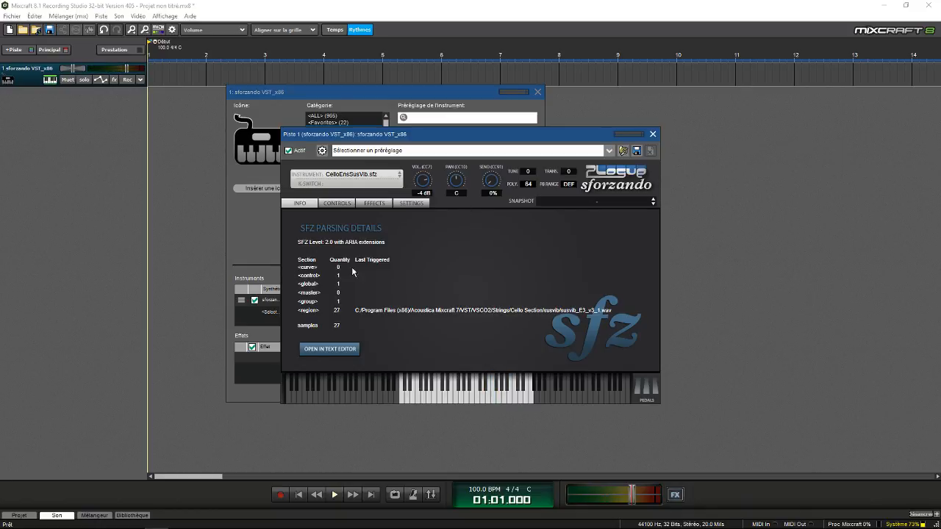
pyautogui.click(481, 392)
pyautogui.click(503, 399)
pyautogui.click(506, 402)
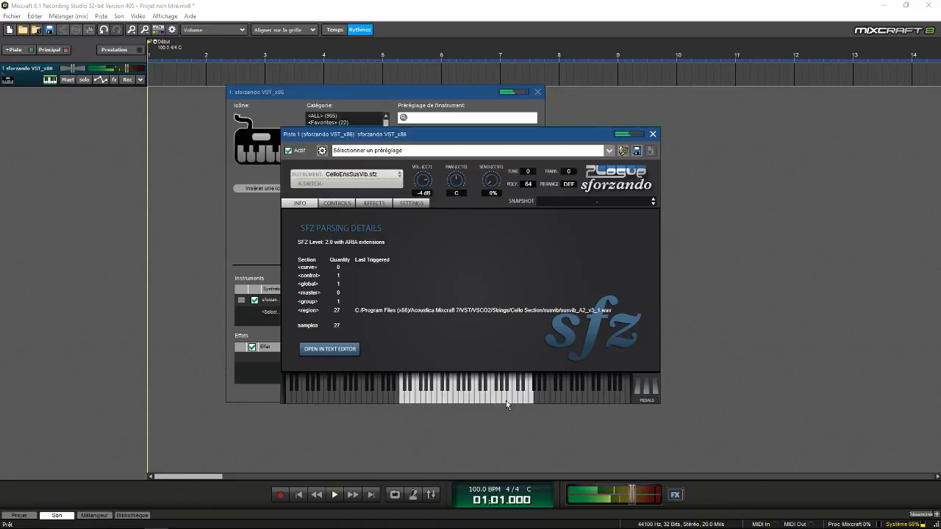
pyautogui.click(420, 401)
pyautogui.moveTo(419, 400); pyautogui.dragTo(419, 399)
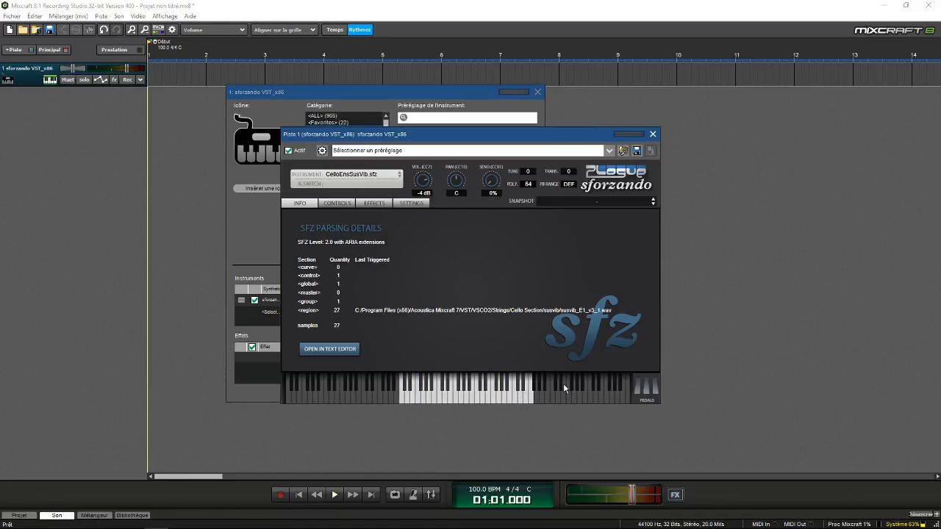
pyautogui.click(351, 175)
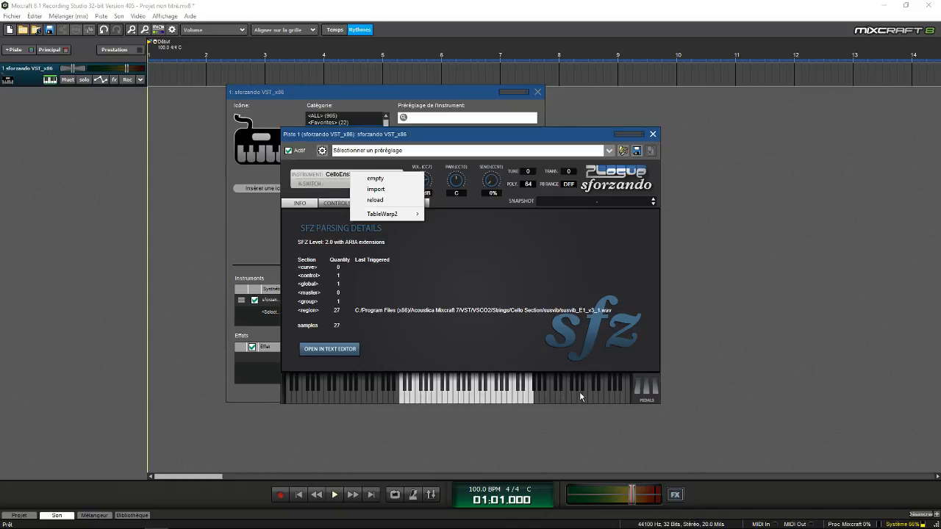
pyautogui.click(450, 395)
# Step: Import CelloEnsSpic.sfz from the VSCO2 folder and audition high, middle and low spiccato notes
pyautogui.click(359, 177)
pyautogui.click(382, 191)
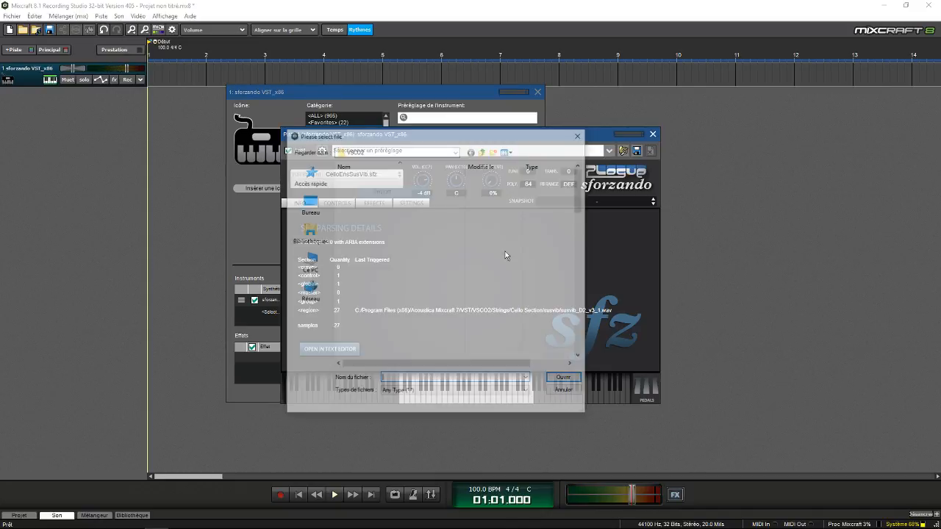
pyautogui.scroll(-5, 448, 278)
pyautogui.scroll(5, 448, 278)
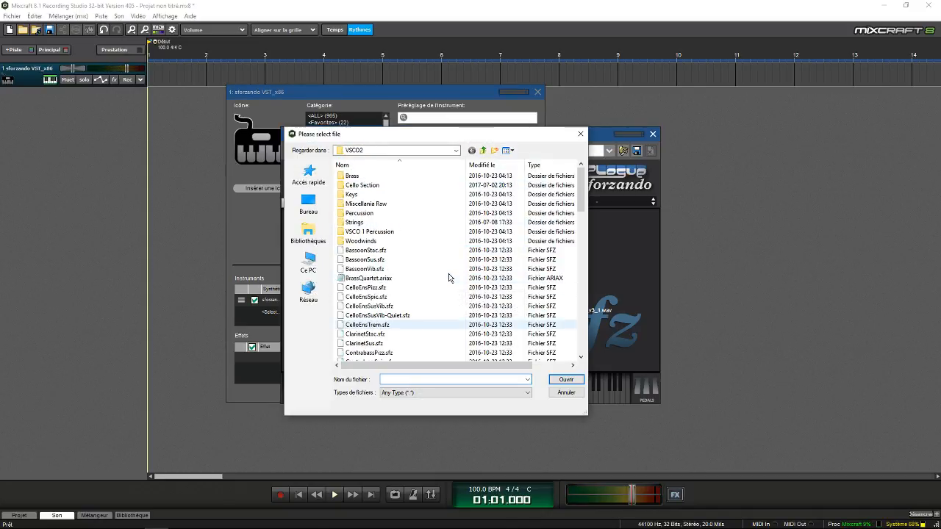
pyautogui.doubleClick(380, 305)
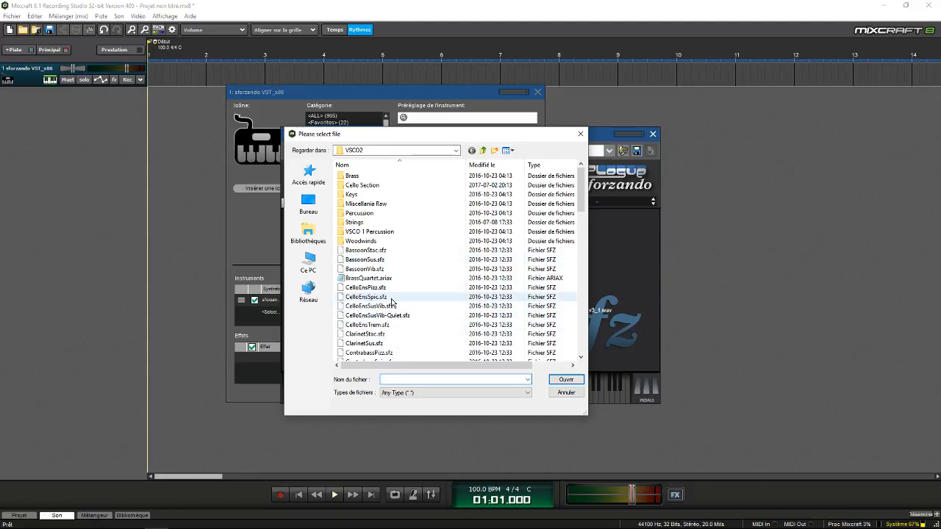
pyautogui.click(493, 400)
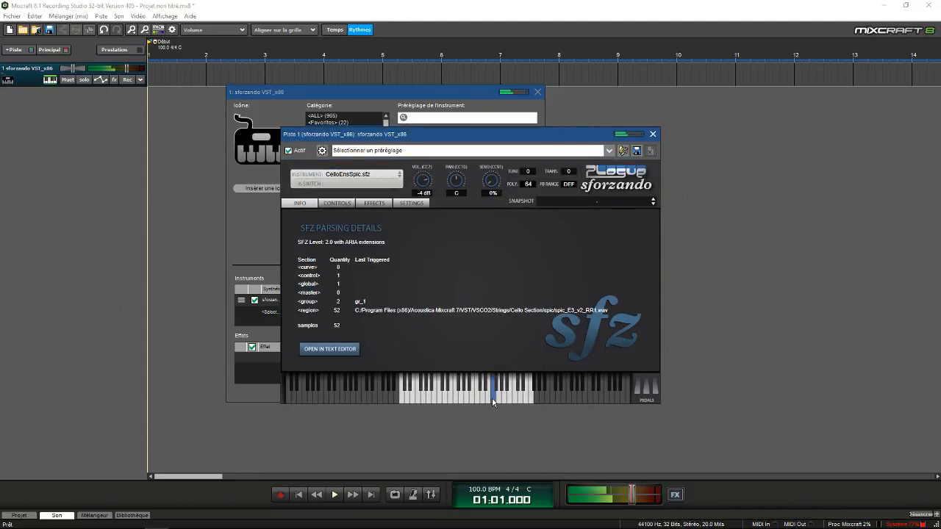
pyautogui.click(449, 399)
pyautogui.click(412, 400)
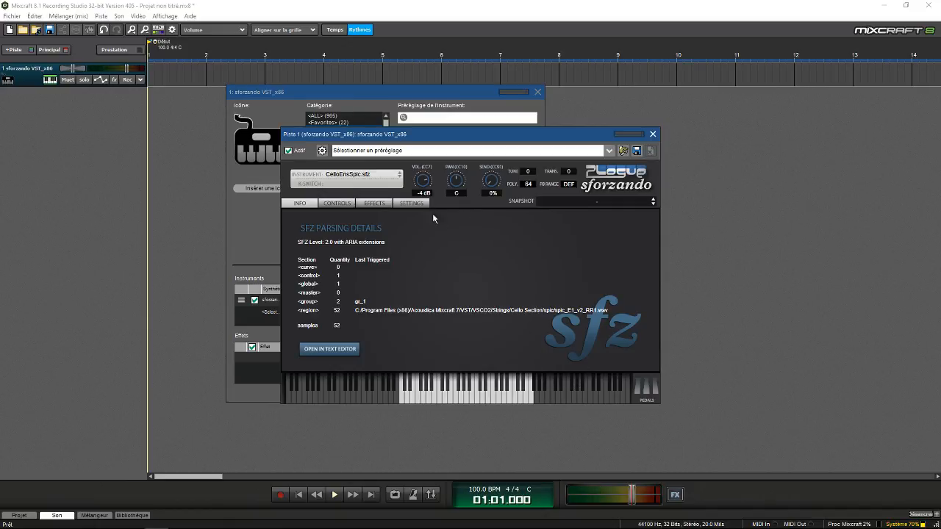
# Step: Close and reopen the sforzando editor, then import BassoonSus.sfz from the VSCO2 folder and audition its low notes
pyautogui.click(652, 134)
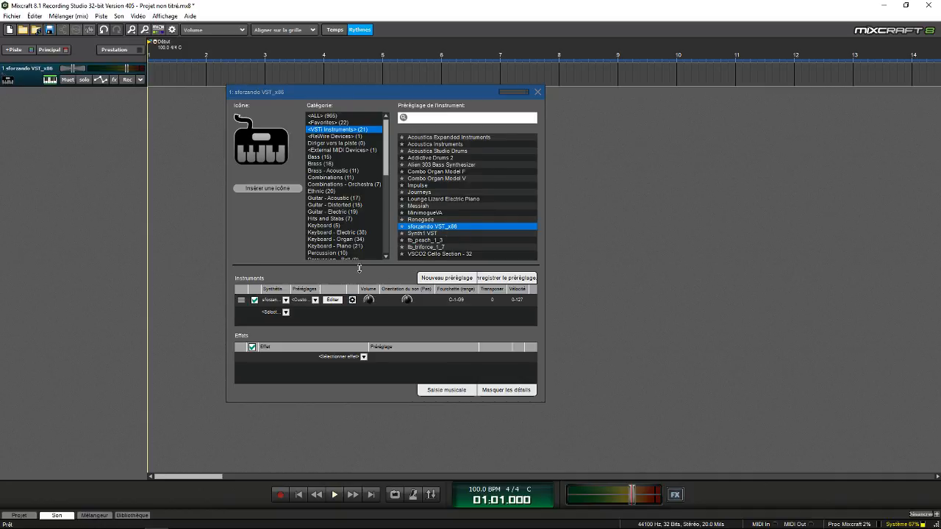
pyautogui.click(327, 302)
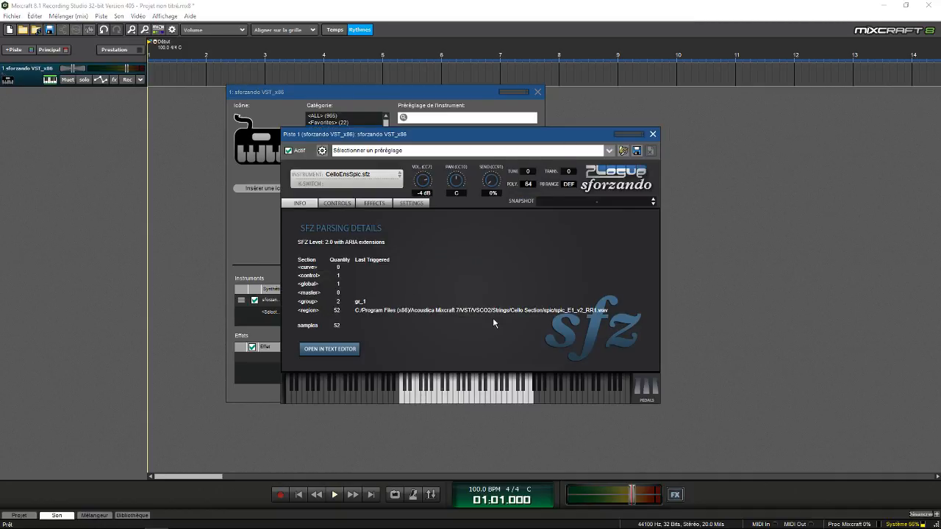
pyautogui.click(357, 186)
pyautogui.click(376, 203)
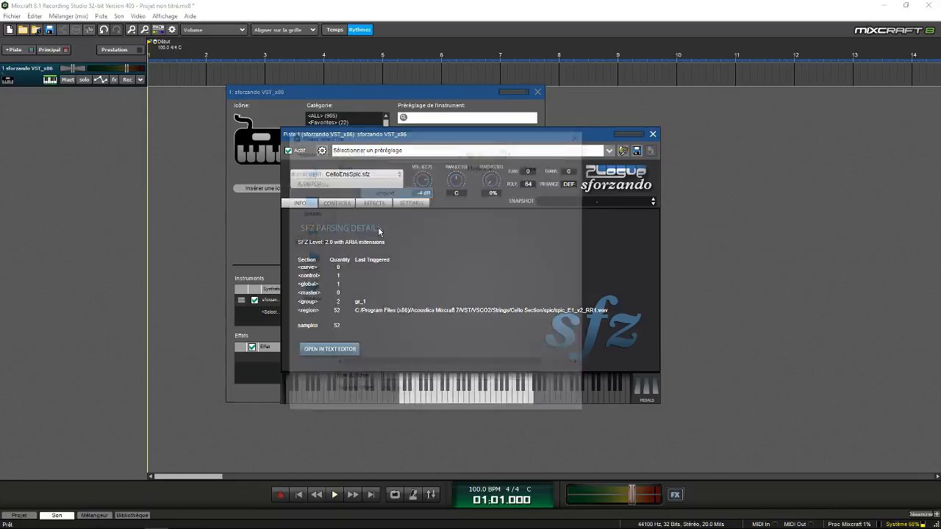
pyautogui.scroll(-15, 452, 255)
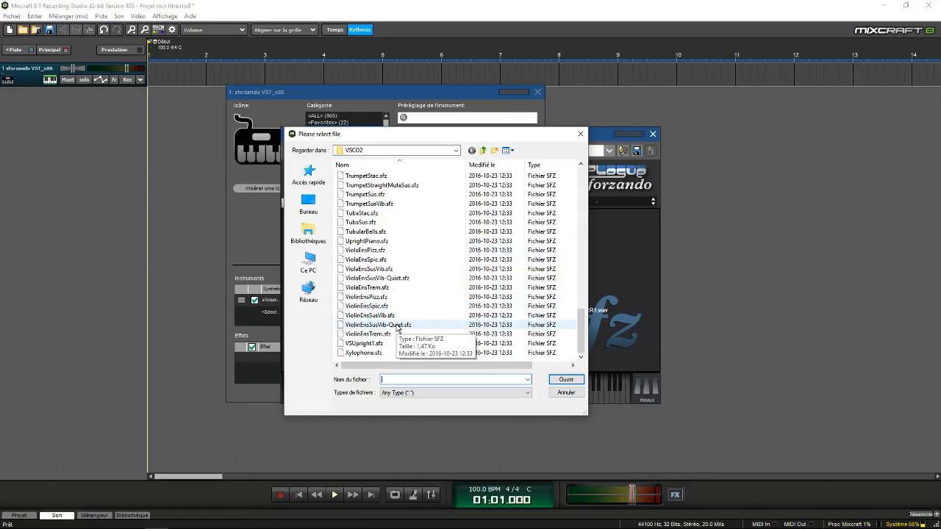
pyautogui.scroll(15, 399, 327)
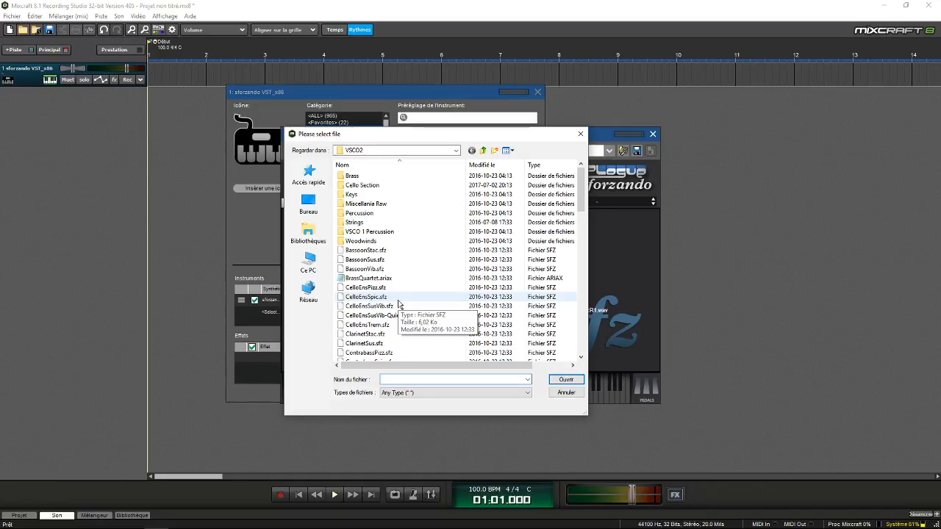
pyautogui.doubleClick(402, 261)
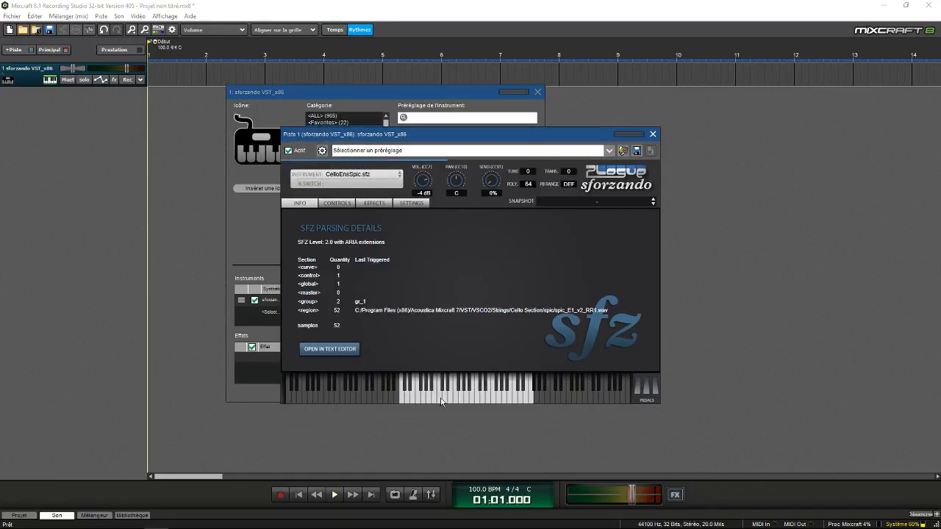
pyautogui.click(423, 400)
pyautogui.moveTo(423, 400)
pyautogui.mouseDown()
pyautogui.moveTo(494, 394)
pyautogui.moveTo(426, 390)
pyautogui.mouseUp()
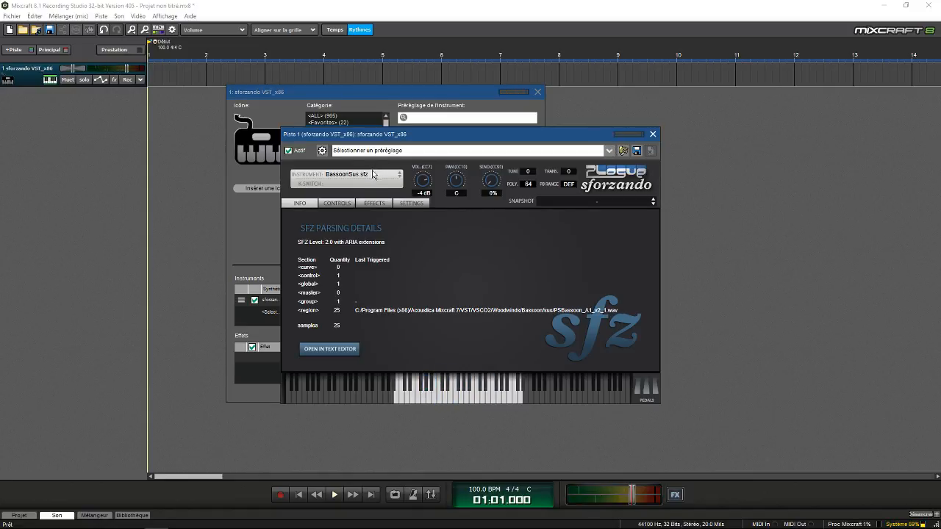
# Step: Import ClarinetSus.sfz from the VSCO2 folder and audition several sustained notes of rising pitch
pyautogui.click(372, 174)
pyautogui.click(378, 189)
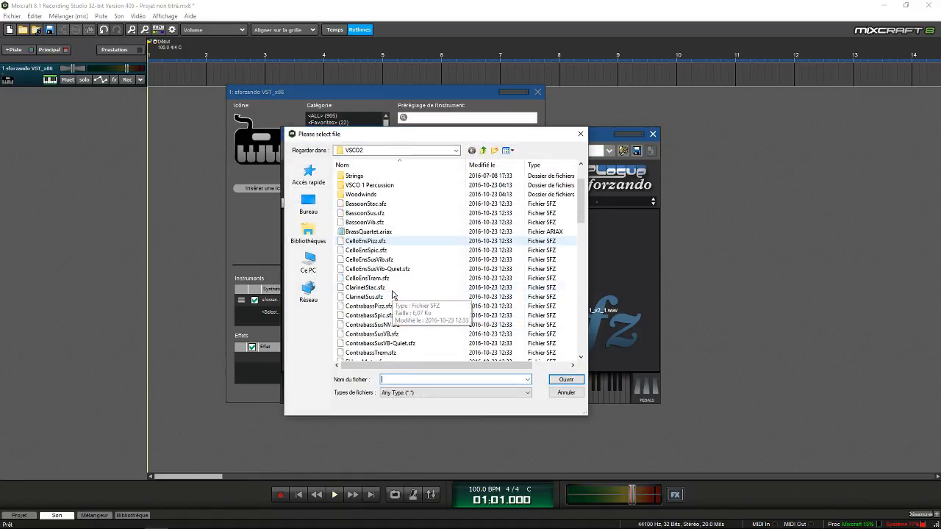
pyautogui.doubleClick(392, 295)
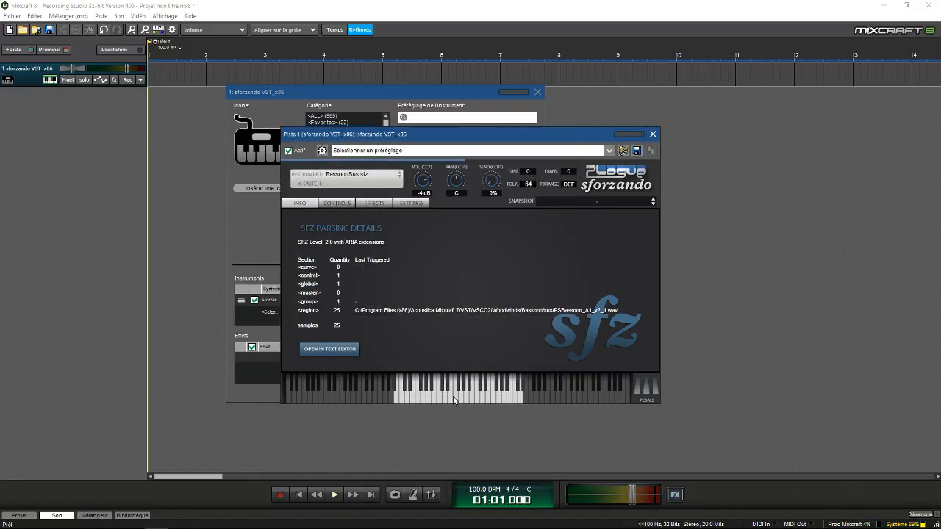
pyautogui.click(474, 395)
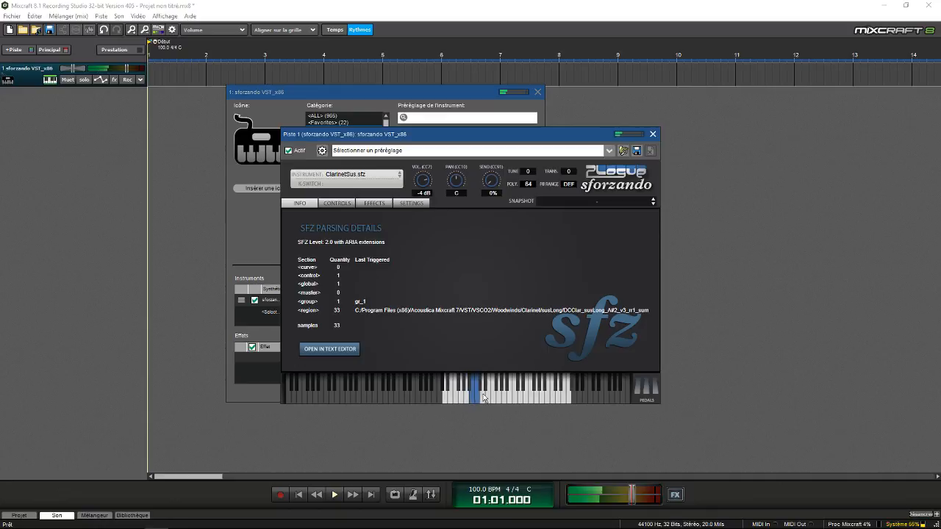
pyautogui.click(503, 396)
pyautogui.click(516, 397)
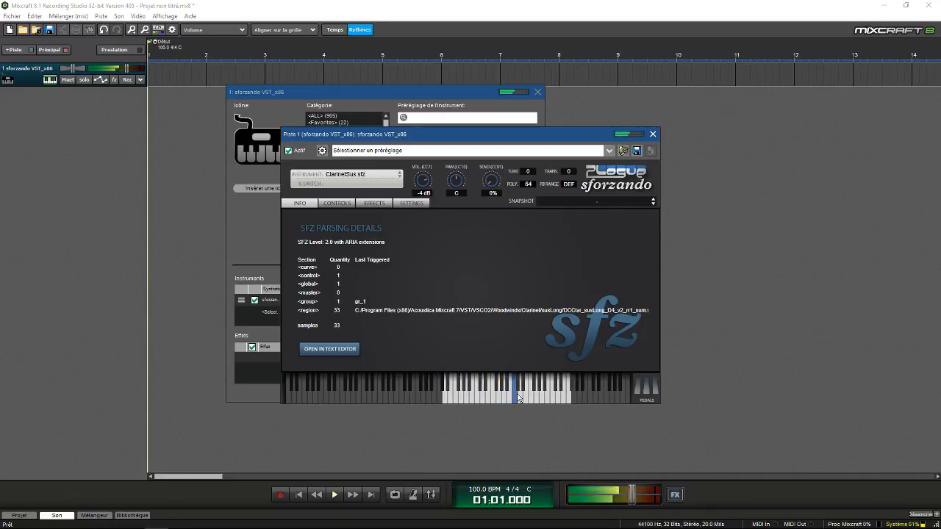
# Step: Import ClarinetStac.sfz from the VSCO2 folder and audition staccato notes across its high and low range
pyautogui.click(376, 174)
pyautogui.click(382, 202)
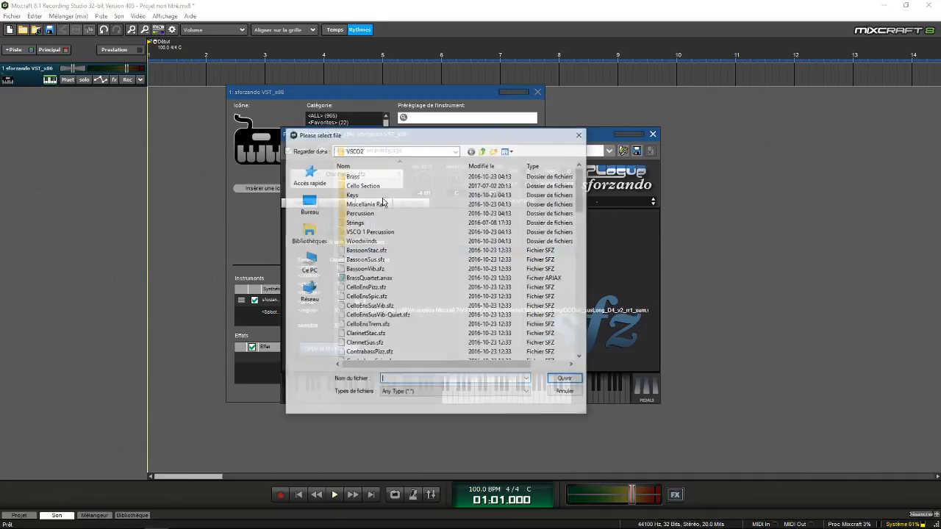
pyautogui.scroll(-2, 412, 316)
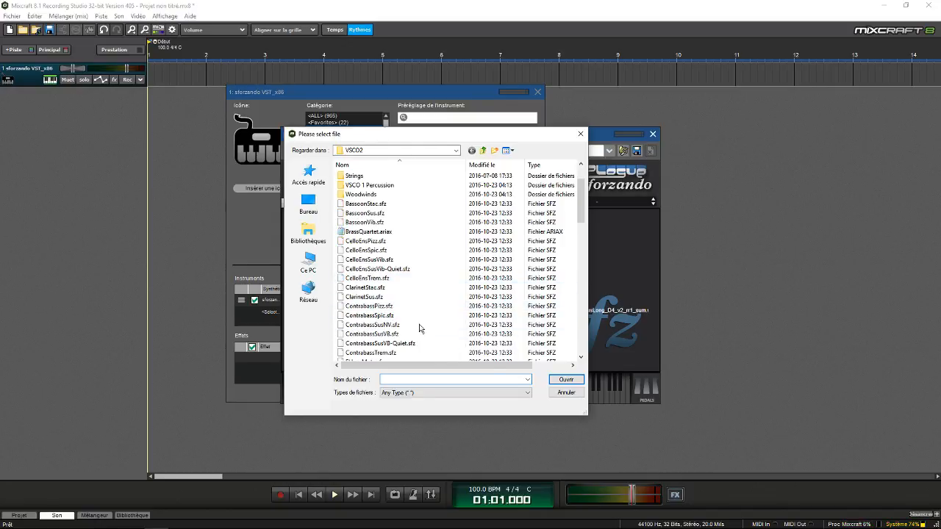
pyautogui.doubleClick(404, 287)
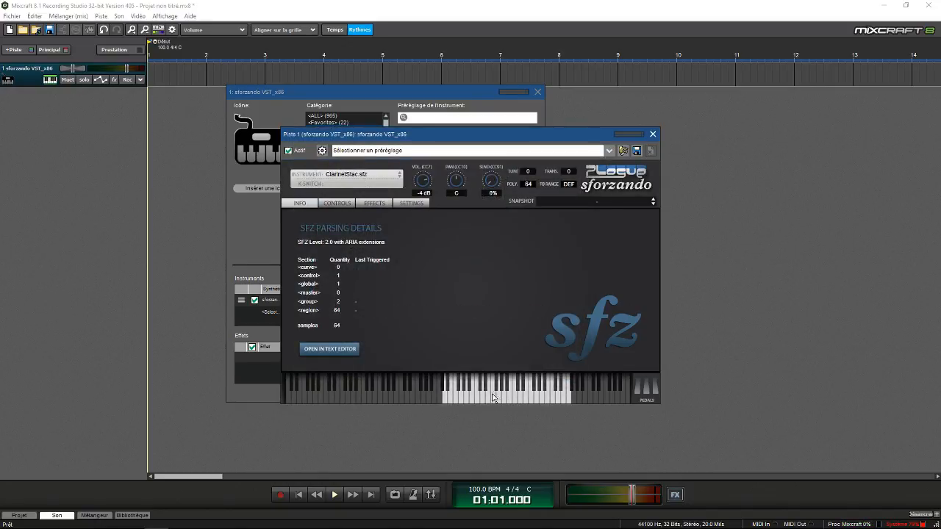
pyautogui.click(491, 398)
pyautogui.click(530, 399)
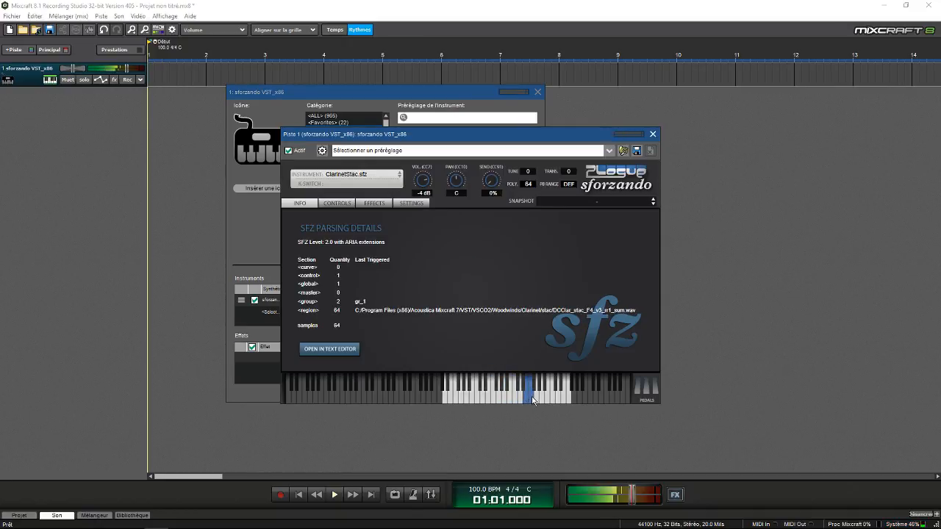
pyautogui.moveTo(533, 400); pyautogui.dragTo(552, 399)
pyautogui.click(349, 178)
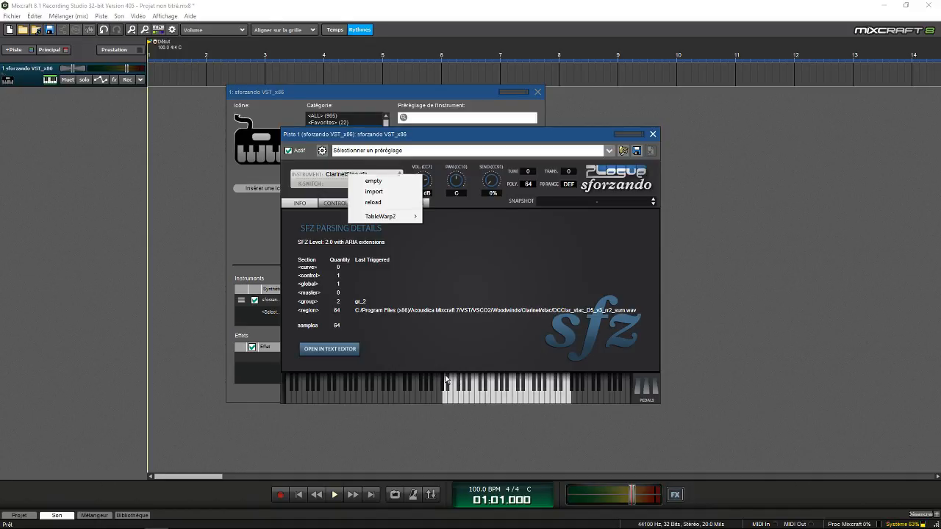
pyautogui.moveTo(446, 379); pyautogui.dragTo(444, 400)
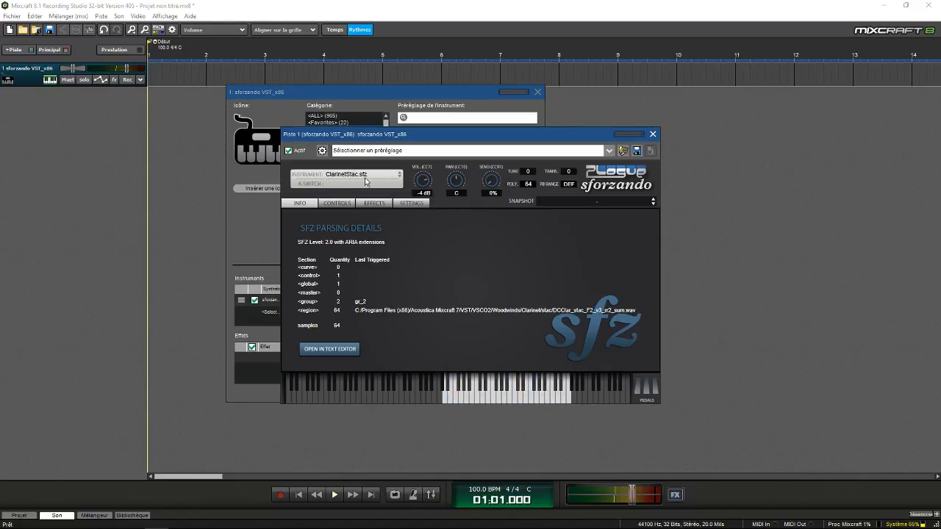
# Step: Import FHornSus.sfz from the VSCO2 folder and audition sustained French horn notes from the middle of its range upward
pyautogui.click(366, 182)
pyautogui.click(375, 183)
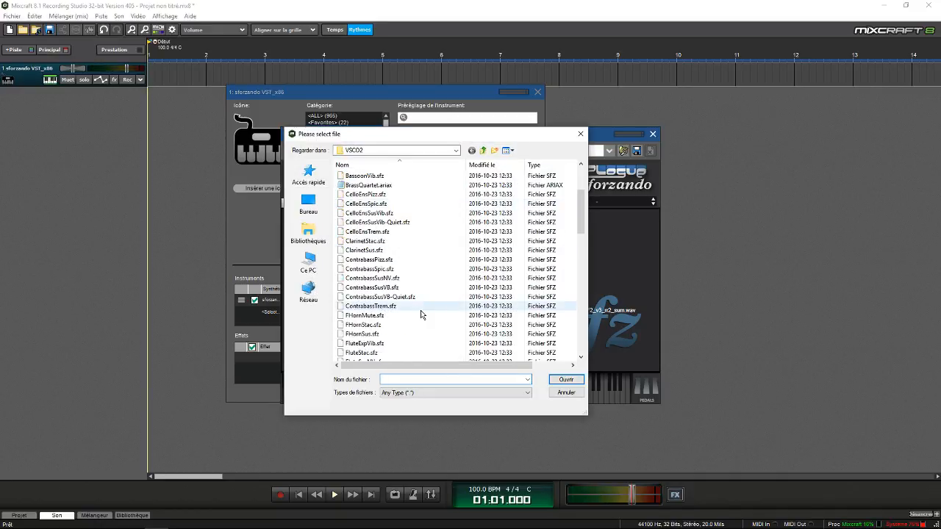
pyautogui.scroll(-2, 400, 316)
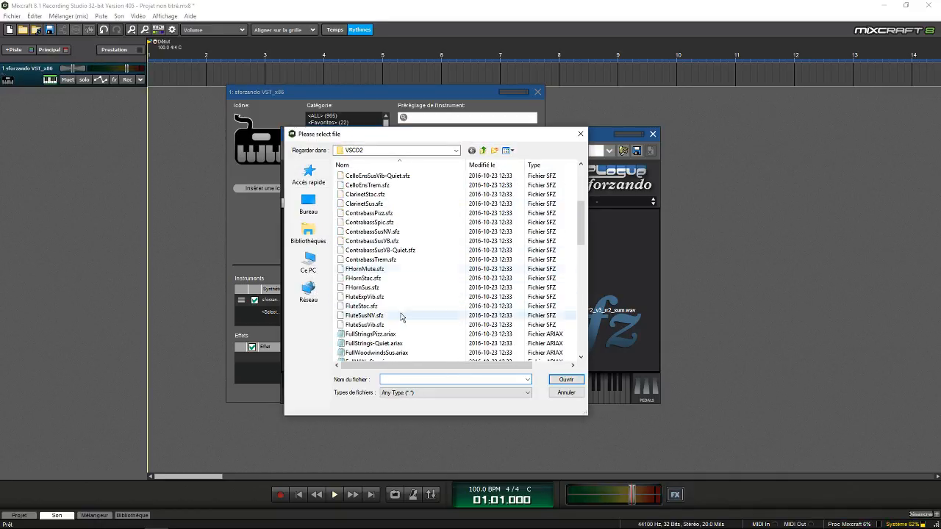
pyautogui.doubleClick(401, 289)
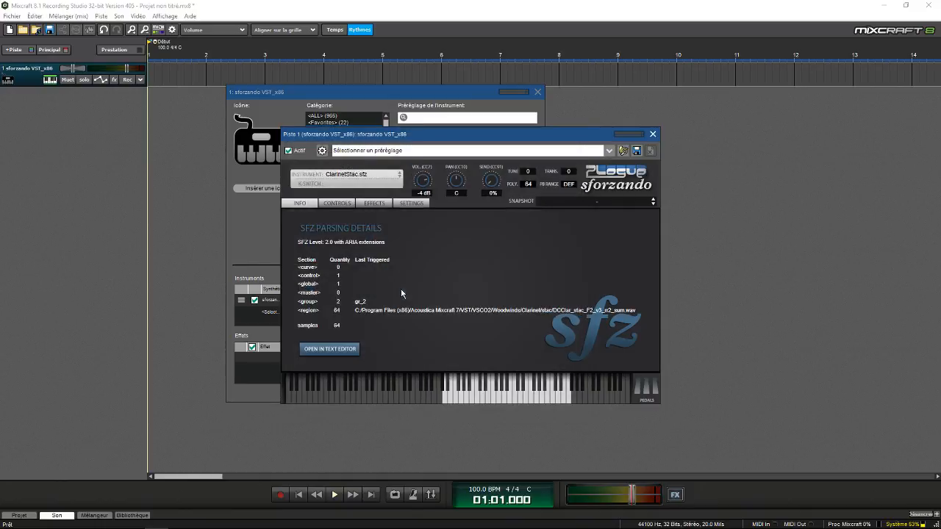
pyautogui.moveTo(455, 398); pyautogui.dragTo(527, 397)
# Step: Import OboeSusVib.sfz from the VSCO2 folder and audition several sustained vibrato notes, high and low
pyautogui.click(351, 175)
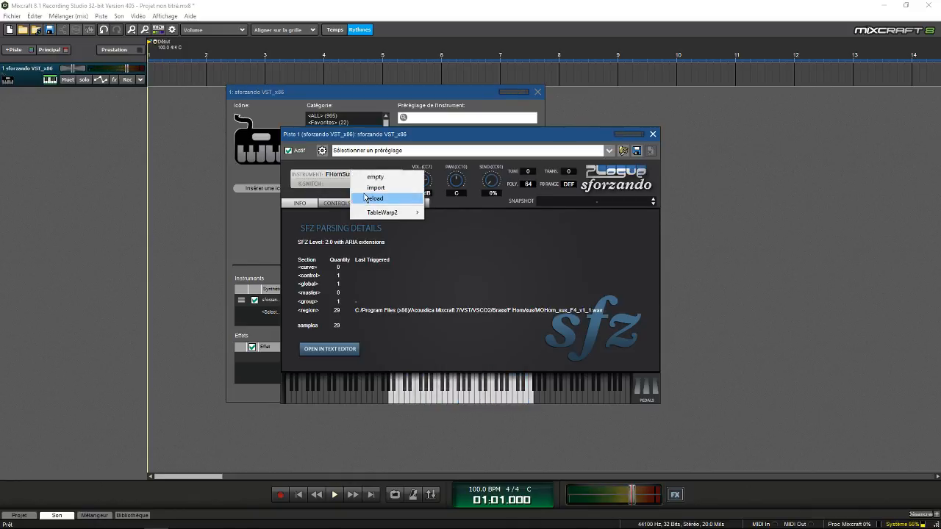
pyautogui.click(375, 188)
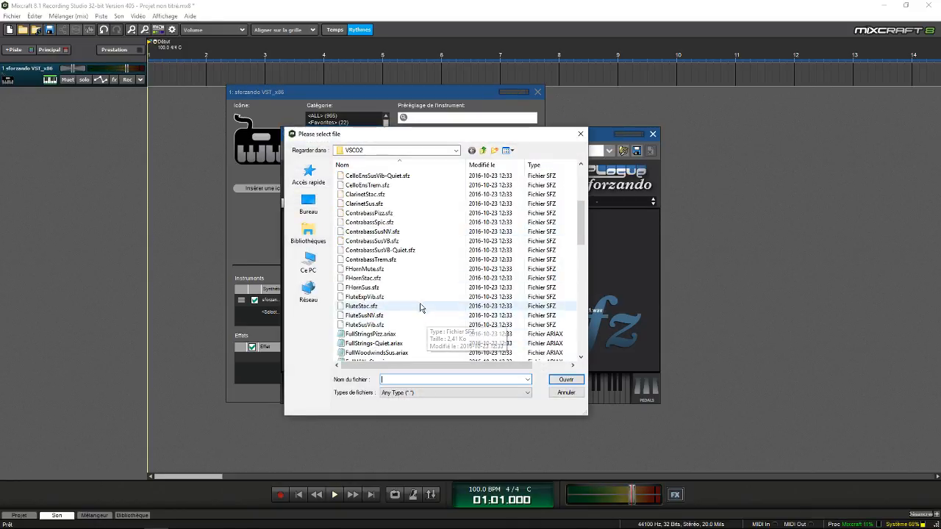
pyautogui.scroll(-2, 405, 287)
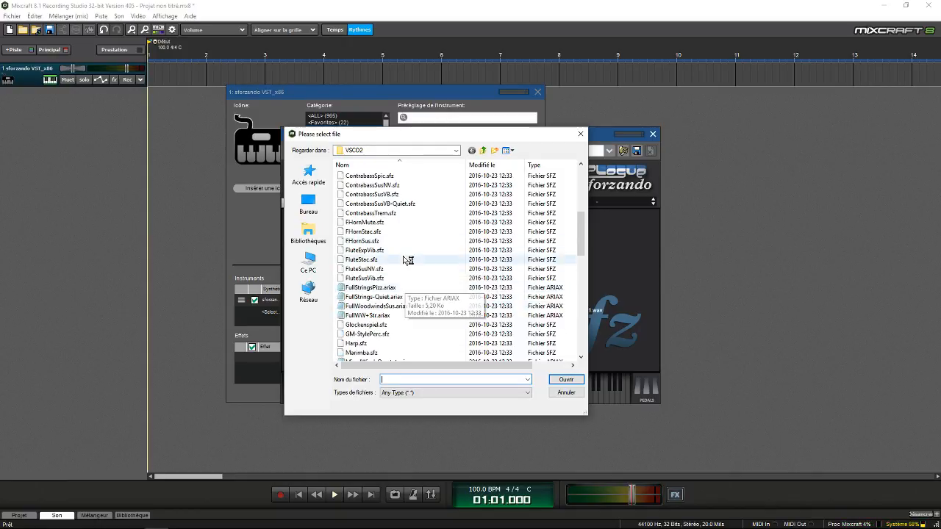
pyautogui.scroll(-3, 403, 256)
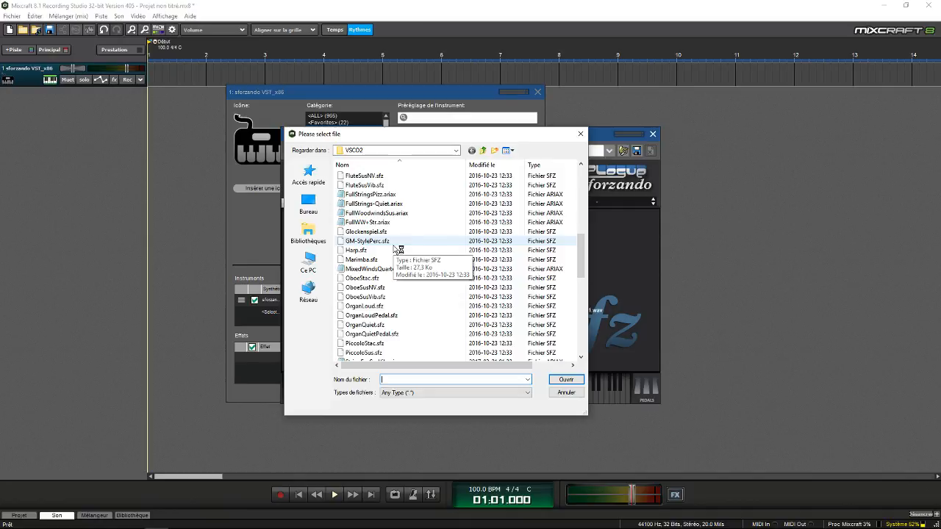
pyautogui.scroll(-2, 419, 239)
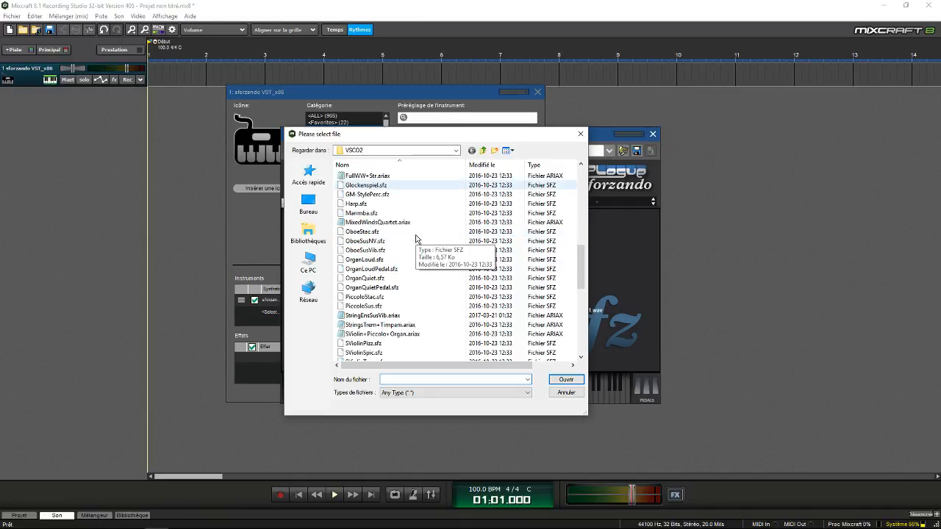
pyautogui.doubleClick(400, 251)
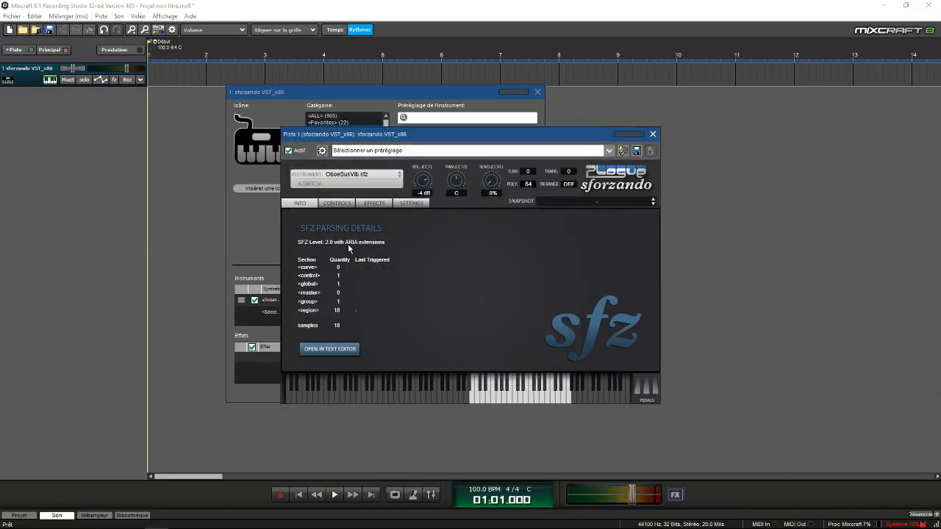
pyautogui.click(520, 401)
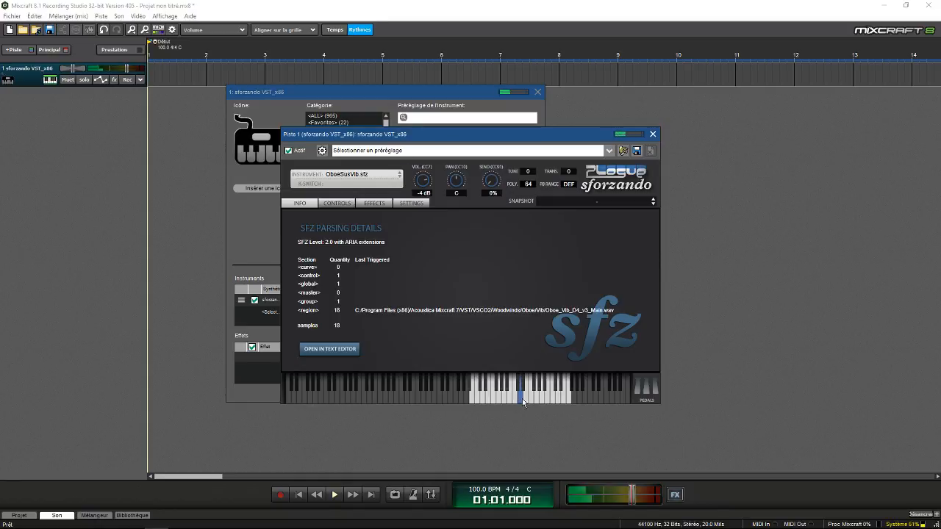
pyautogui.click(536, 399)
pyautogui.click(544, 399)
pyautogui.click(561, 397)
pyautogui.click(503, 402)
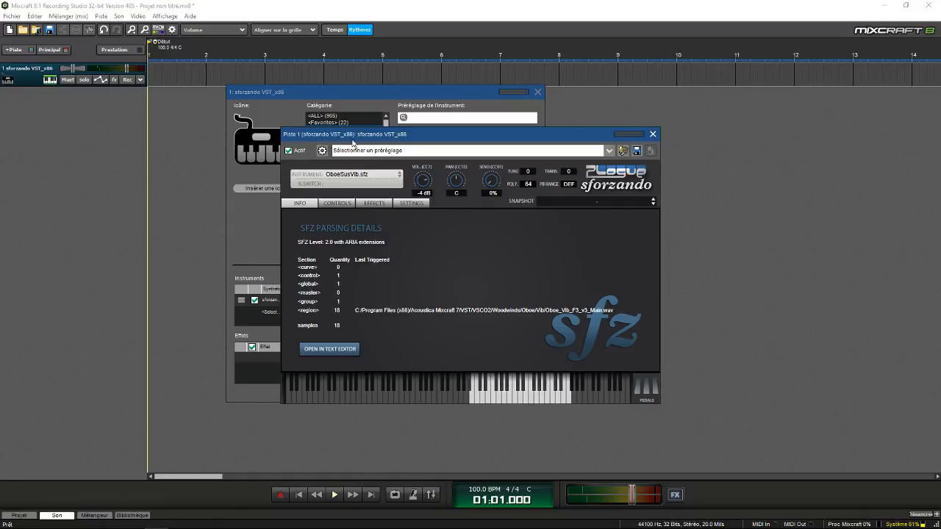
# Step: Import VSUpright1.sfz from the VSCO2 folder and audition the upright piano up and down its whole range
pyautogui.click(345, 175)
pyautogui.click(367, 185)
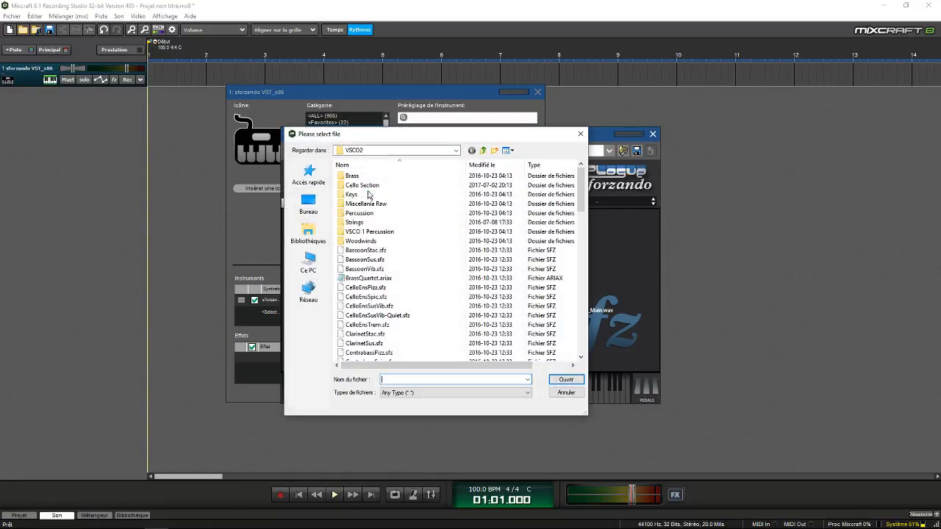
pyautogui.scroll(-10, 412, 305)
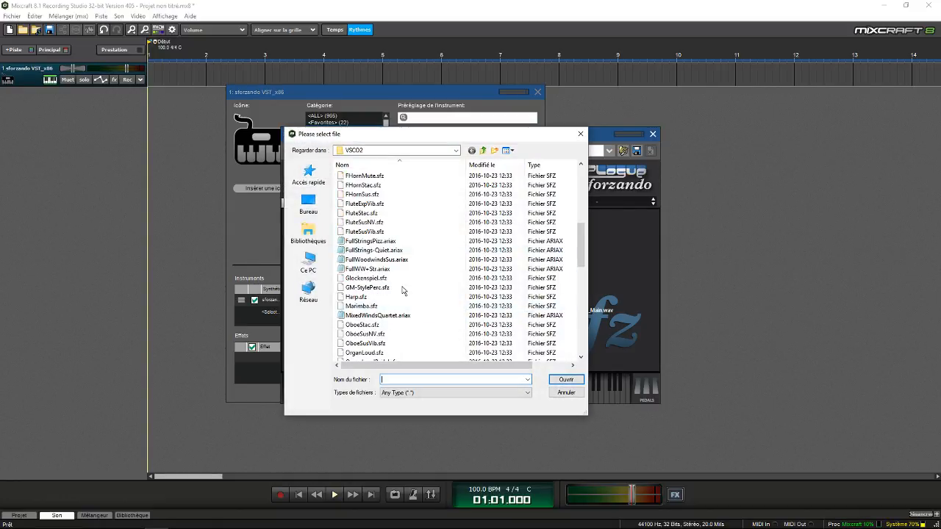
pyautogui.scroll(-5, 397, 265)
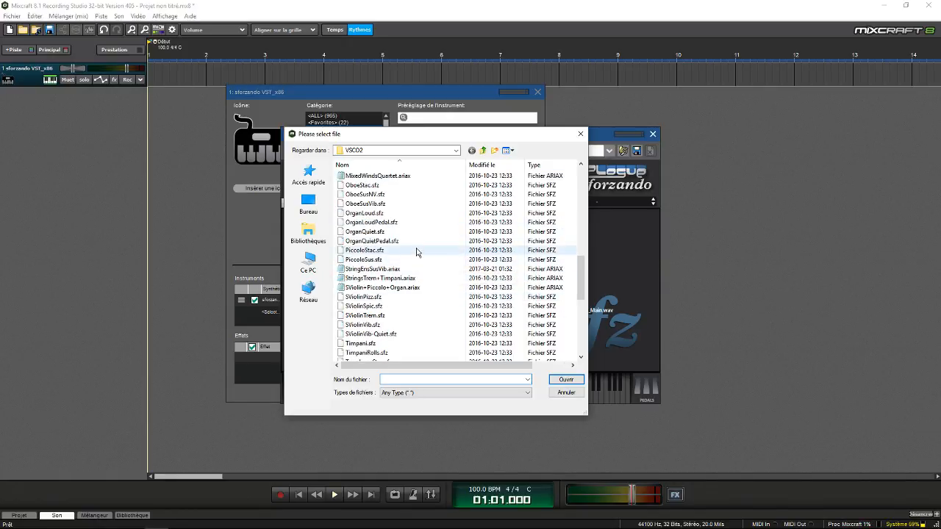
pyautogui.scroll(-2, 405, 261)
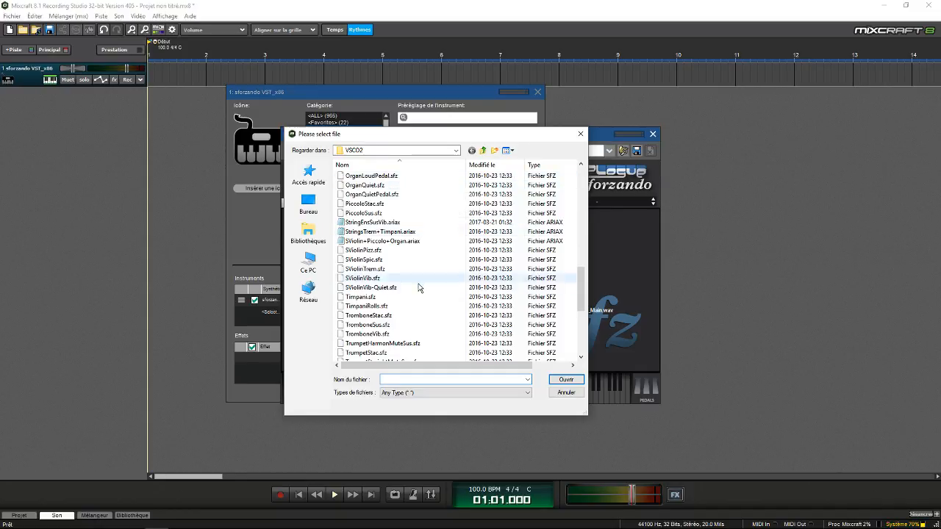
pyautogui.scroll(-2, 419, 303)
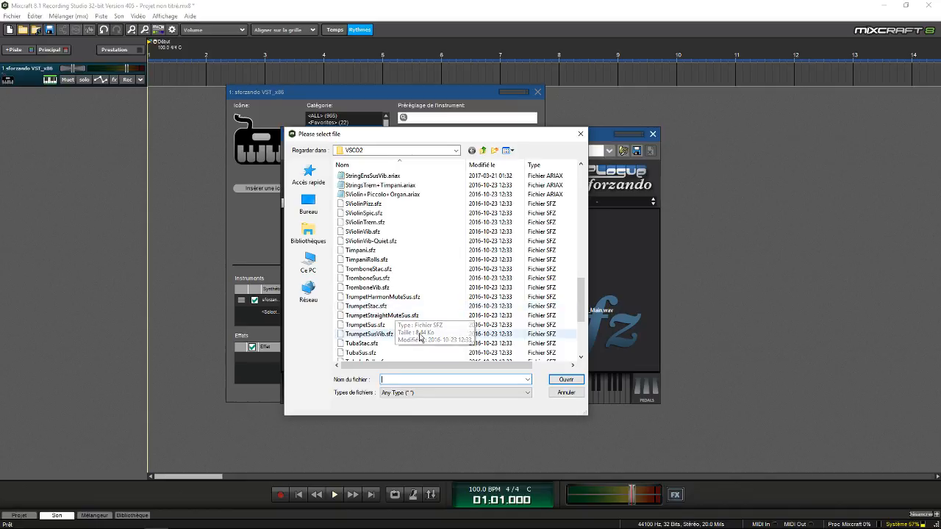
pyautogui.scroll(-5, 386, 331)
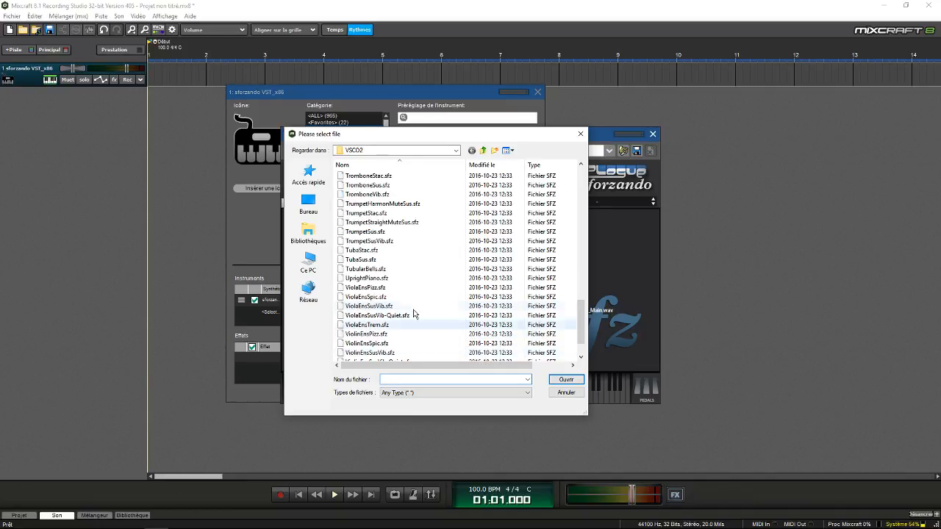
pyautogui.doubleClick(384, 344)
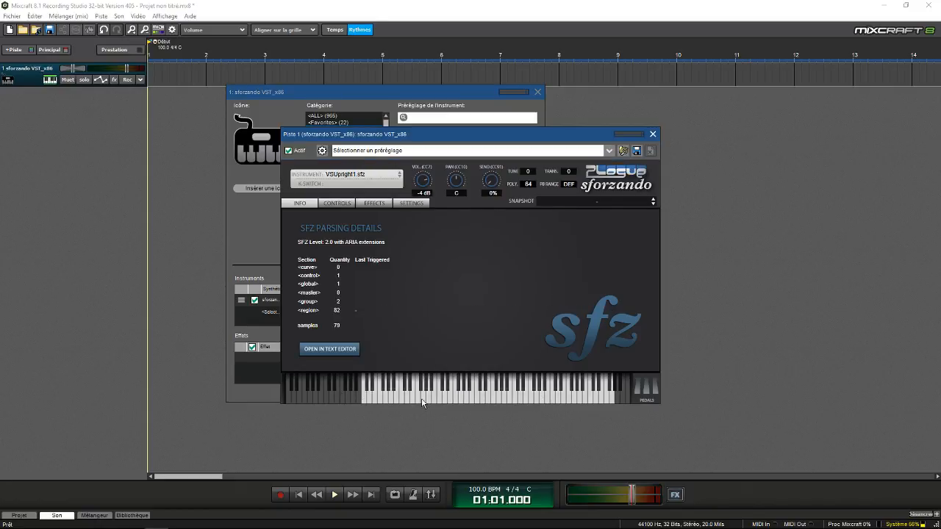
pyautogui.moveTo(423, 401); pyautogui.dragTo(591, 428)
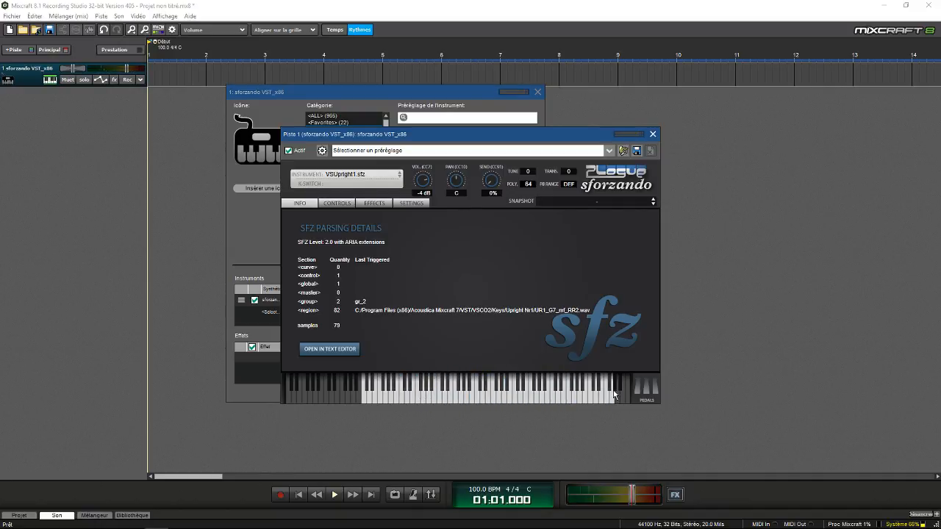
pyautogui.moveTo(615, 395); pyautogui.dragTo(364, 393)
# Step: Examine the staccato WAV samples in the VSCO2 Brass > F Horn > stac folder with full file names readable, then close the file browser
pyautogui.click(337, 173)
pyautogui.click(352, 191)
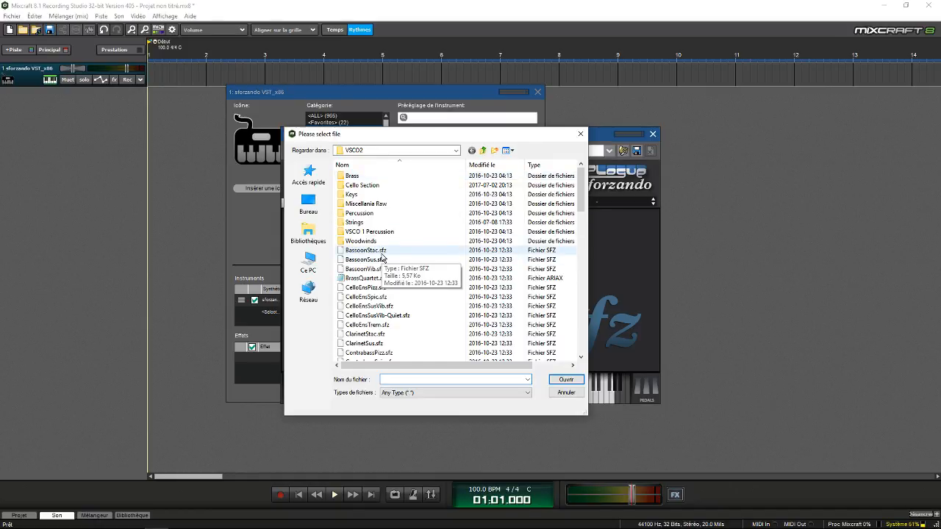
pyautogui.doubleClick(409, 177)
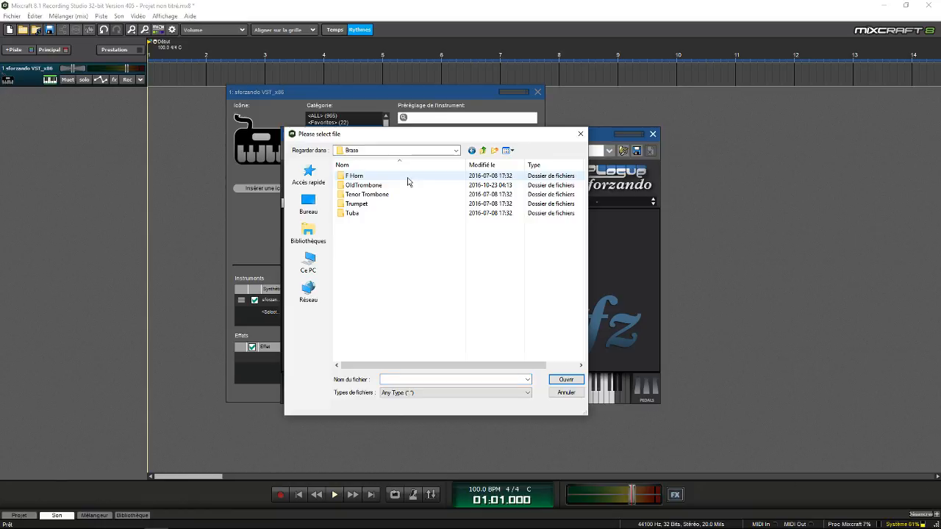
pyautogui.doubleClick(407, 177)
pyautogui.click(408, 392)
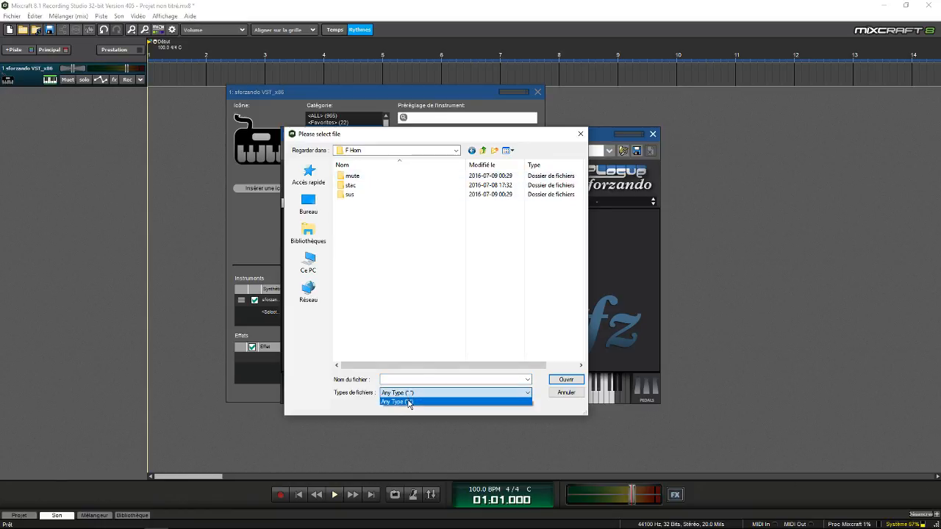
pyautogui.click(409, 399)
pyautogui.doubleClick(352, 185)
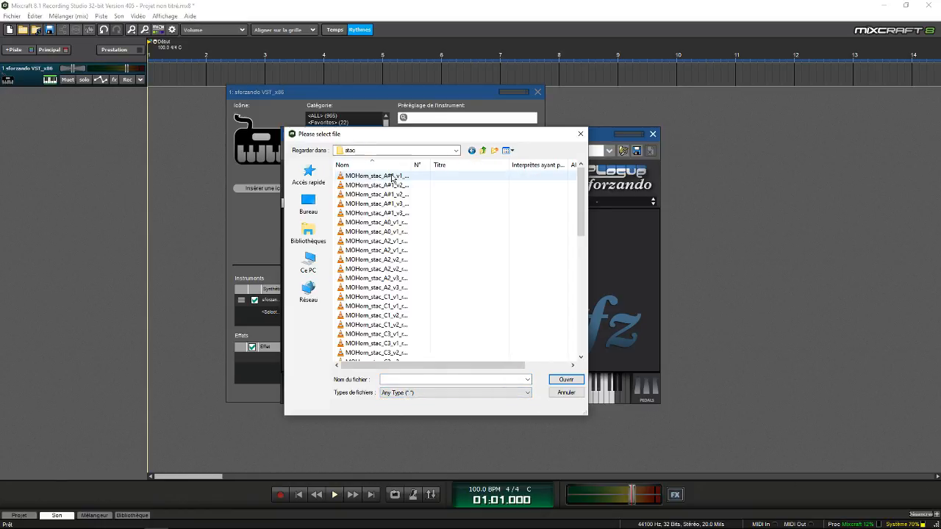
pyautogui.moveTo(414, 164); pyautogui.dragTo(494, 170)
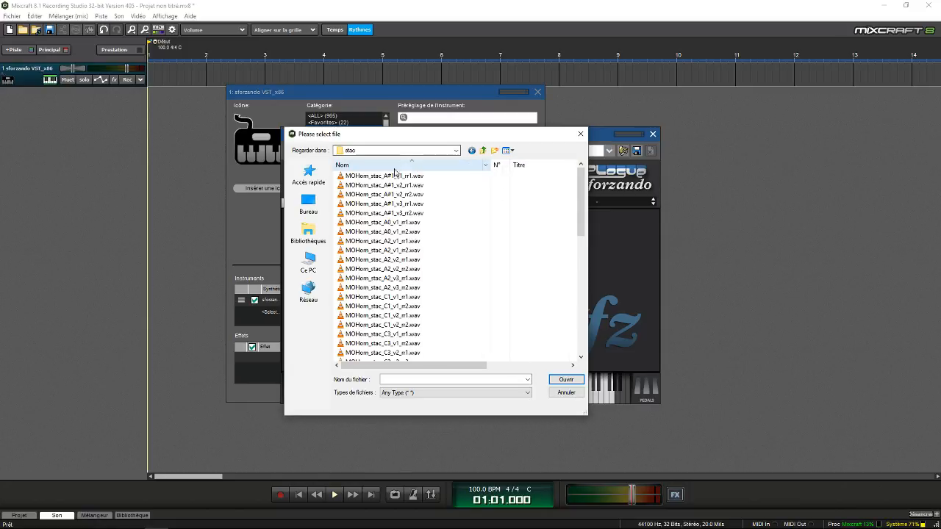
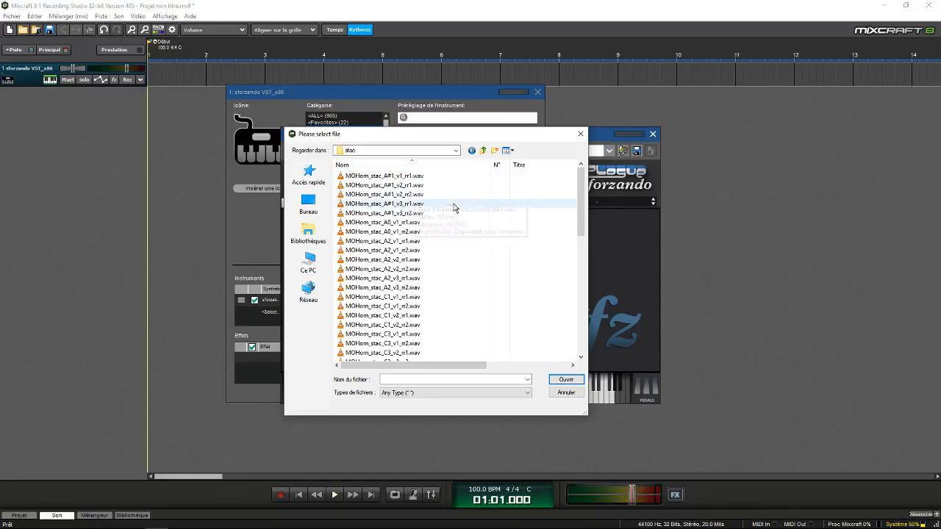
pyautogui.scroll(-12, 456, 220)
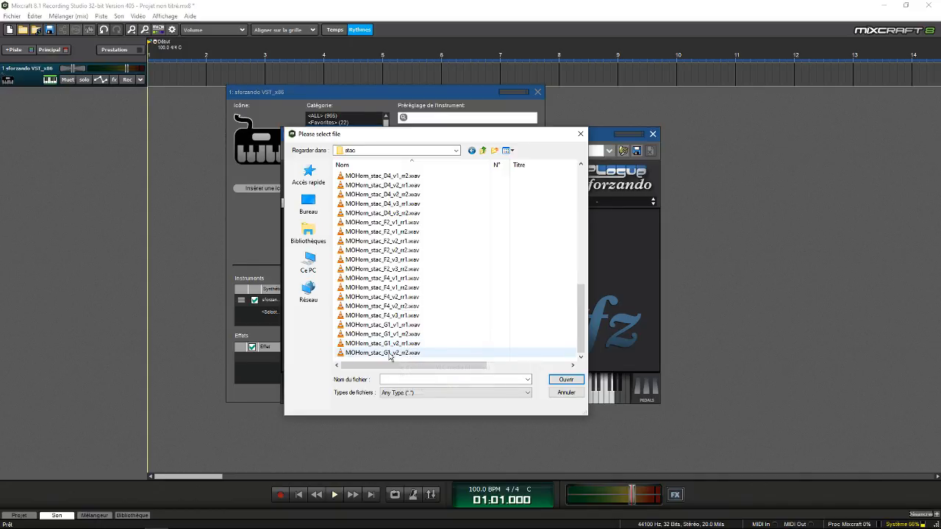
pyautogui.scroll(10, 410, 320)
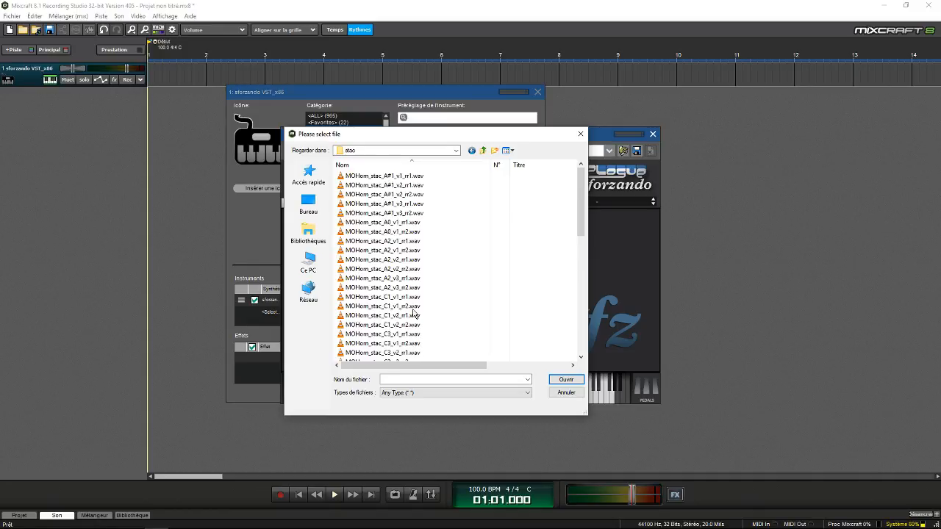
pyautogui.click(581, 134)
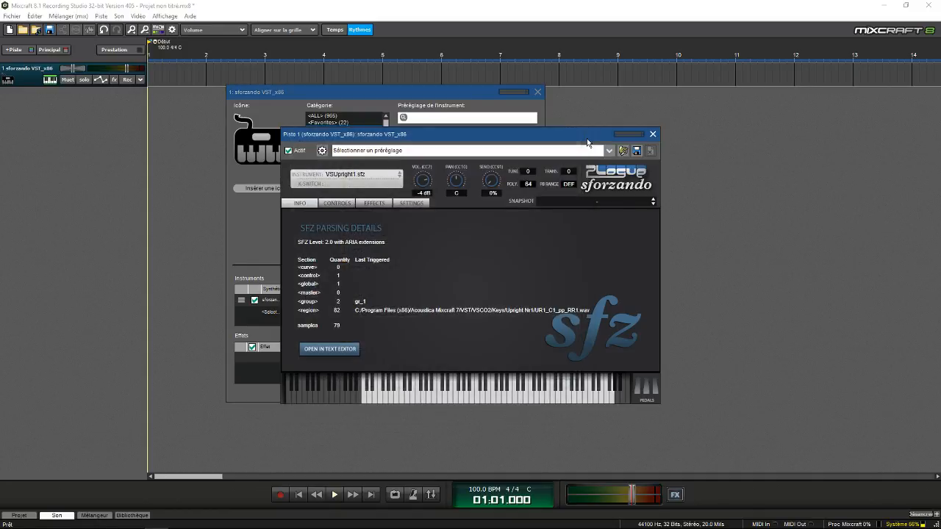
pyautogui.click(360, 181)
pyautogui.click(371, 190)
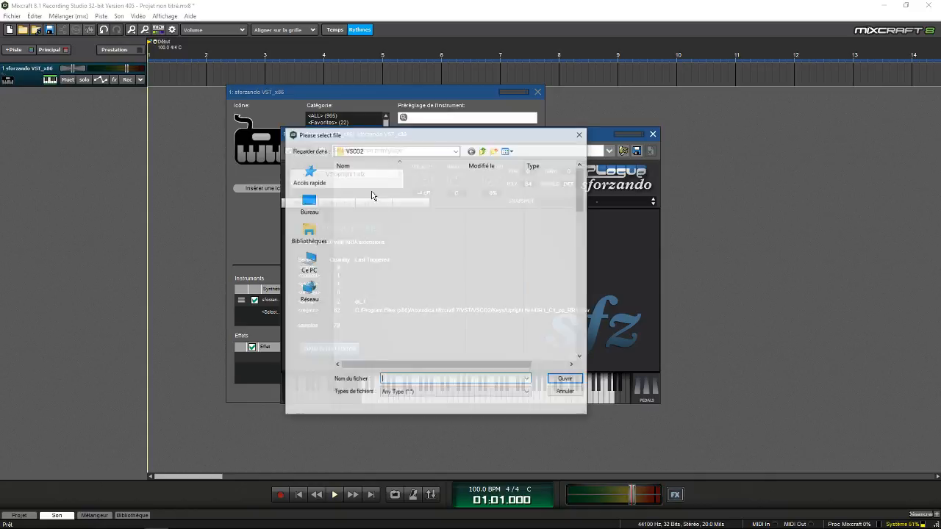
pyautogui.click(580, 133)
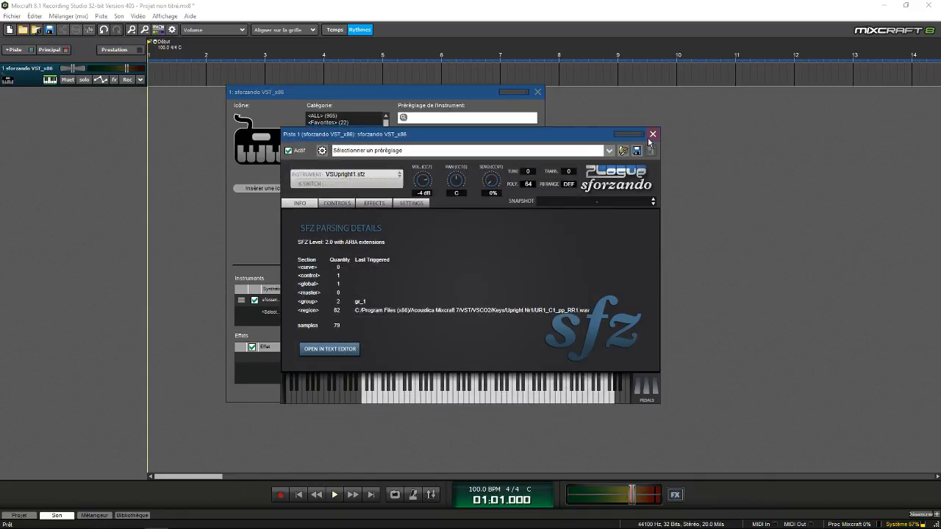
# Step: Close the sforzando editor and select sforzando VST_x86 again among the VSTi instruments for the track
pyautogui.click(652, 134)
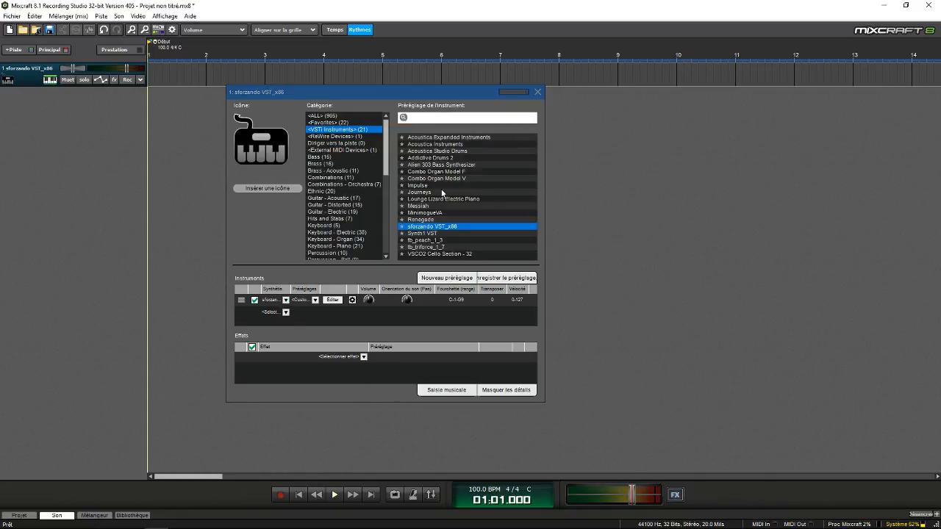
pyautogui.click(330, 123)
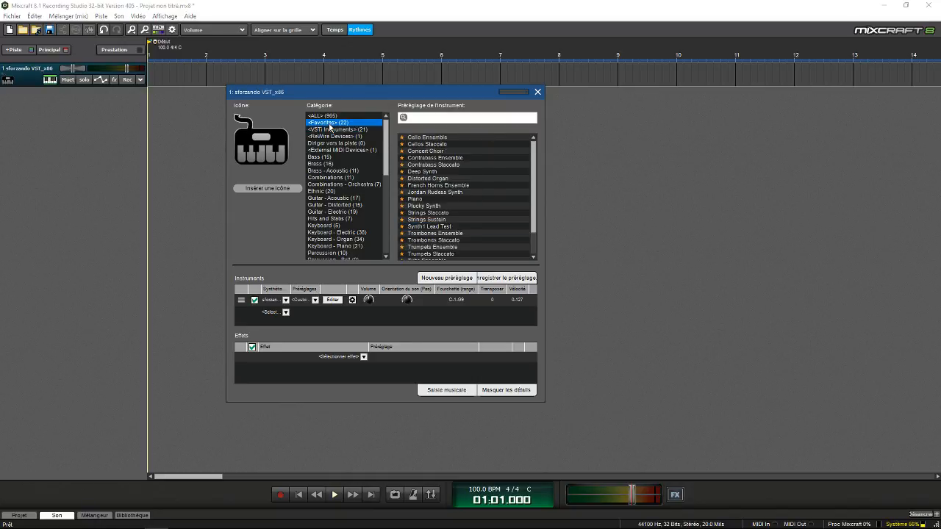
pyautogui.click(332, 130)
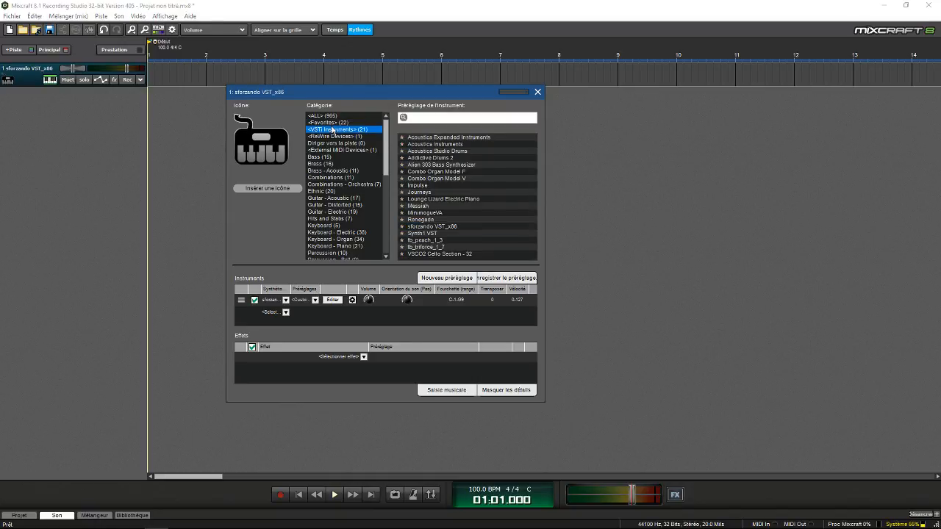
pyautogui.click(444, 227)
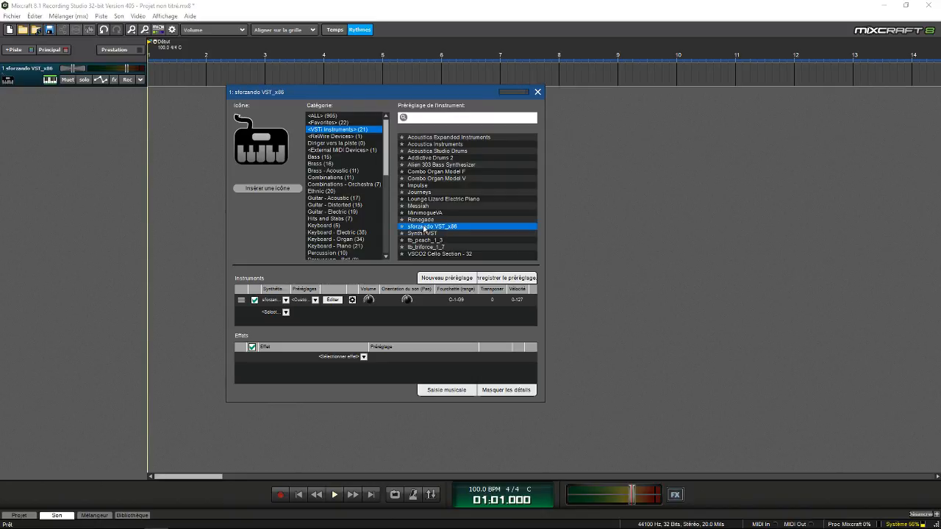
# Step: Import Harp_Normal.sfz from the VST > EWHarp folder into sforzando and audition the harp across its playable range
pyautogui.click(335, 301)
pyautogui.click(360, 175)
pyautogui.click(377, 192)
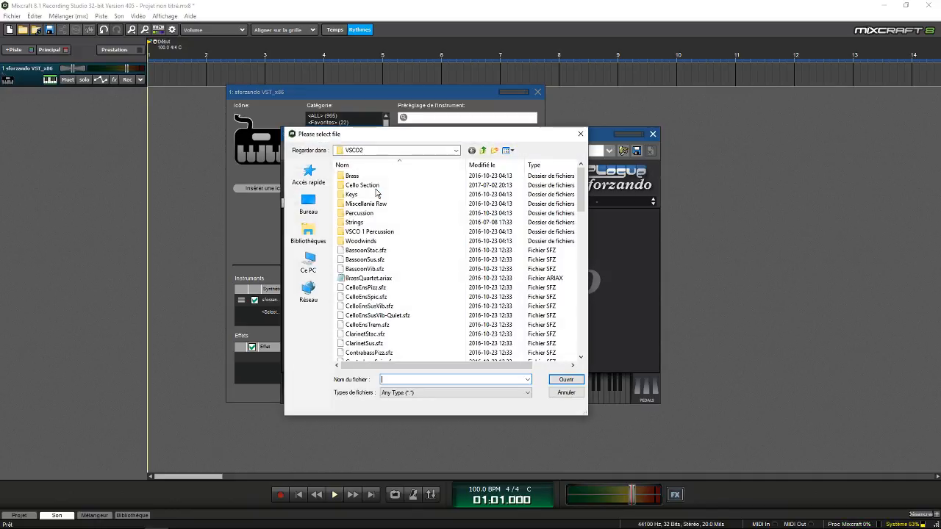
pyautogui.click(483, 151)
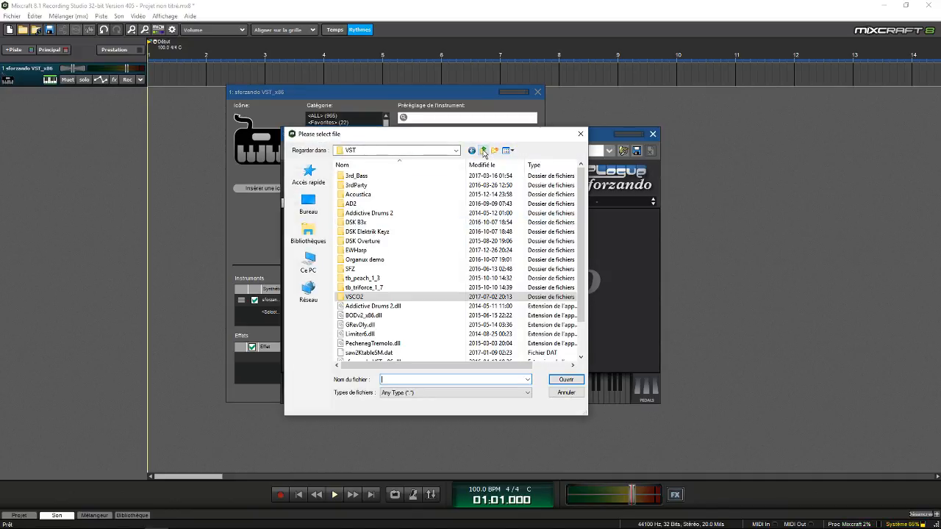
pyautogui.doubleClick(353, 250)
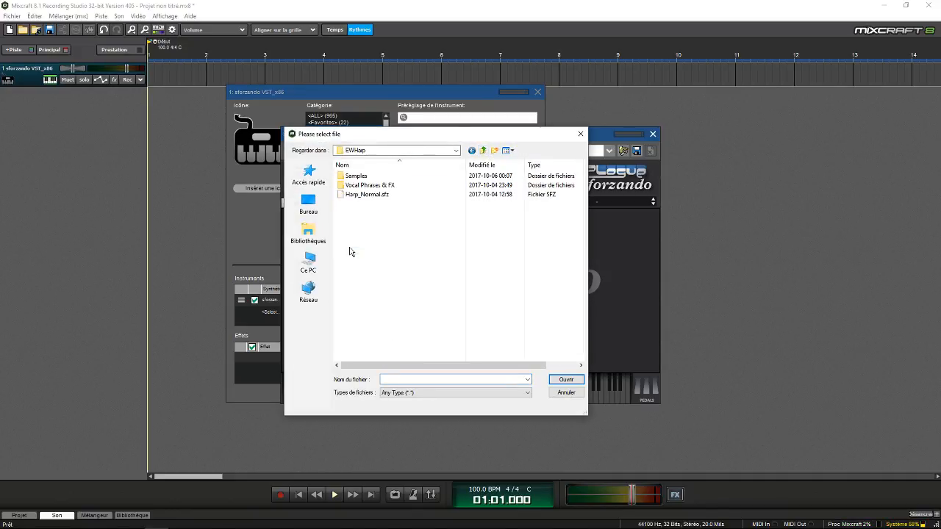
pyautogui.doubleClick(373, 195)
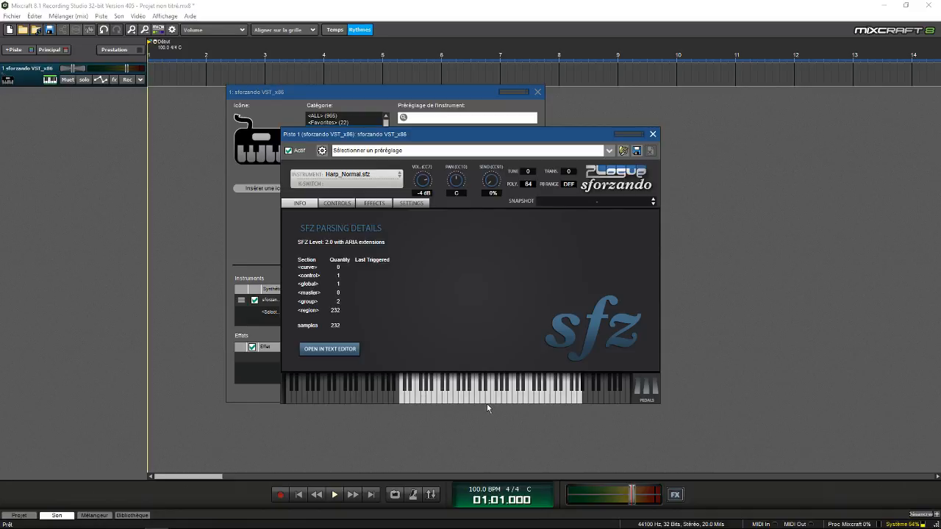
pyautogui.moveTo(441, 401); pyautogui.dragTo(581, 402)
pyautogui.moveTo(402, 403); pyautogui.dragTo(464, 400)
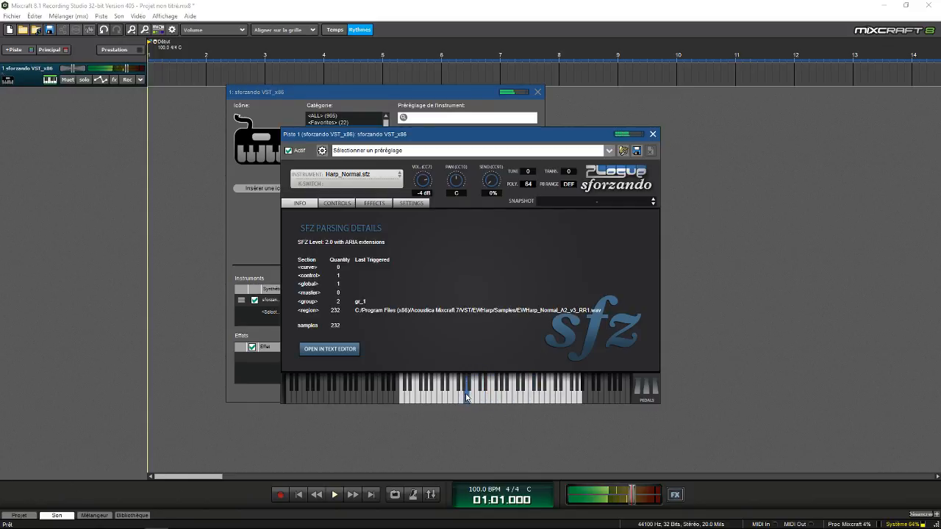
# Step: Examine the WAV files in the EWHarp library's Samples and Vocal Phrases & FX folders through sforzando's file import
pyautogui.click(368, 175)
pyautogui.click(369, 195)
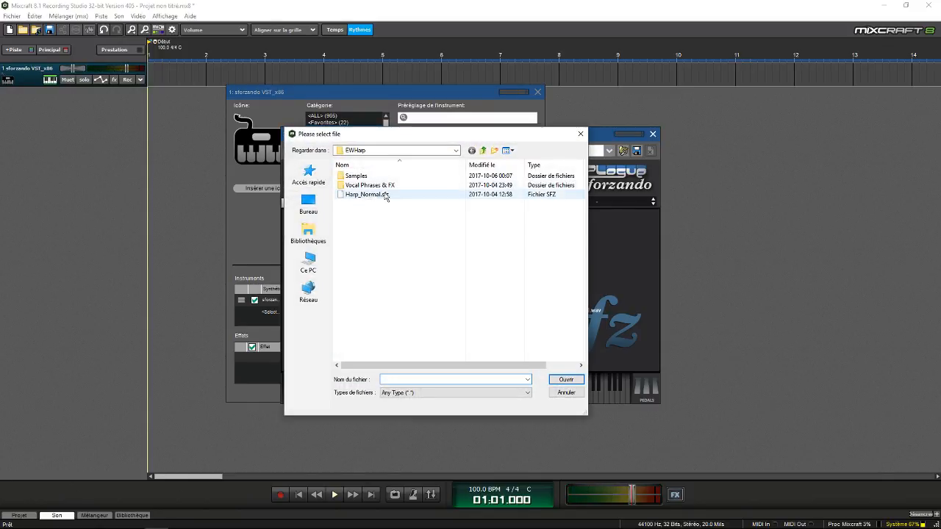
pyautogui.doubleClick(405, 178)
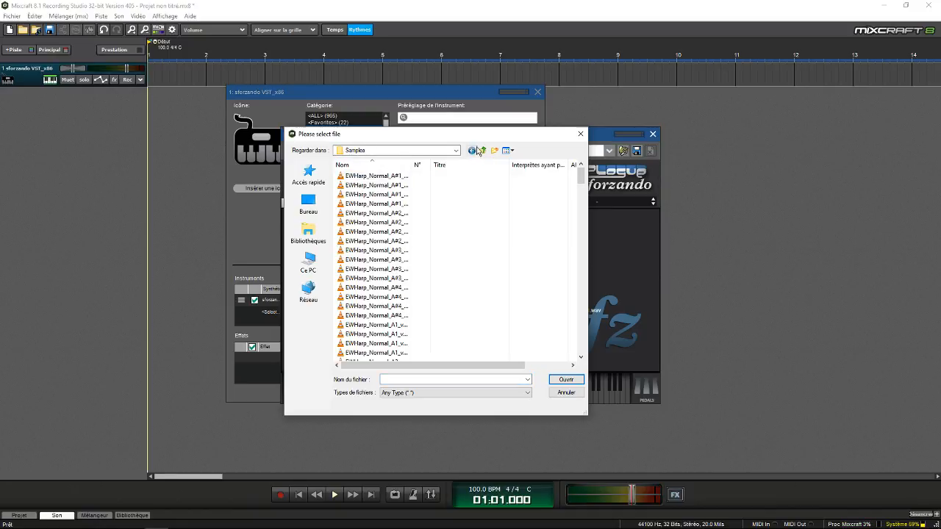
pyautogui.click(472, 150)
pyautogui.doubleClick(382, 185)
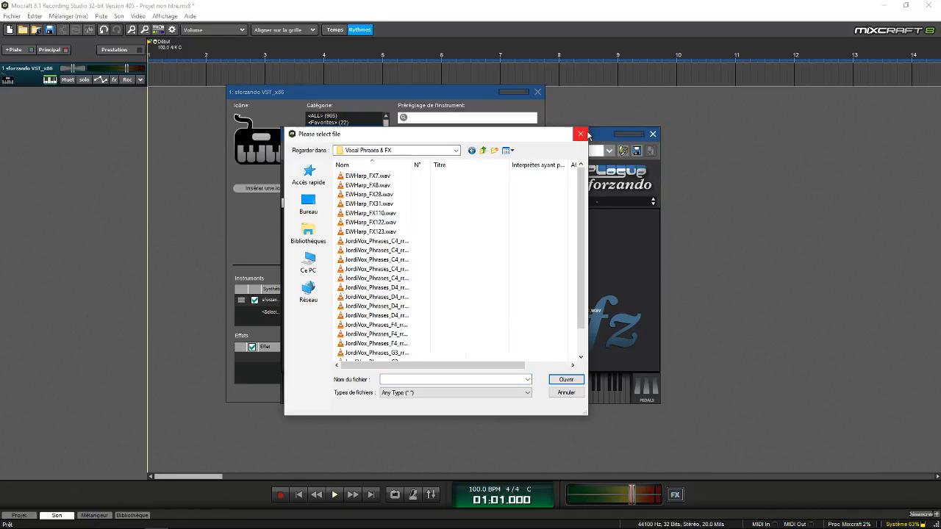
pyautogui.click(473, 150)
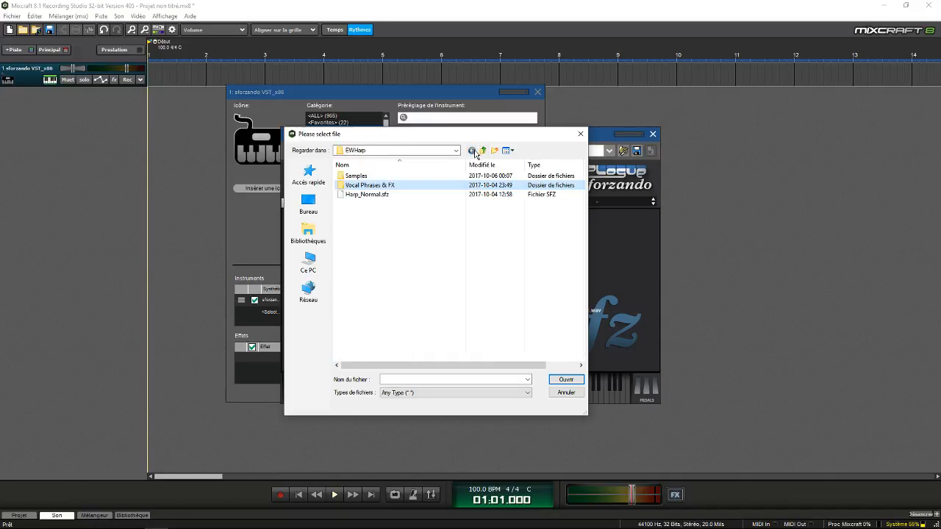
# Step: Look through the brass, chorus, percussion, strings and woodwinds instrument files in the VST > SFZ folder
pyautogui.click(483, 151)
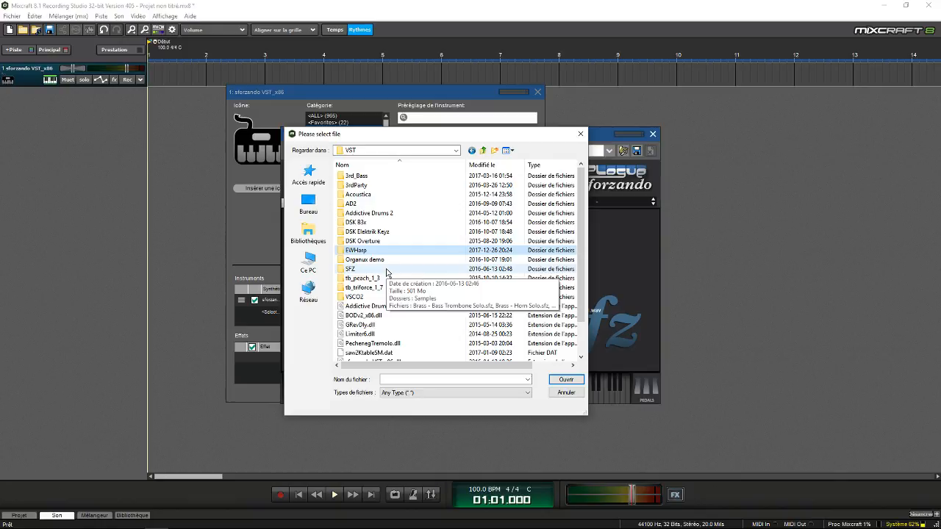
pyautogui.doubleClick(350, 269)
pyautogui.scroll(-8, 439, 232)
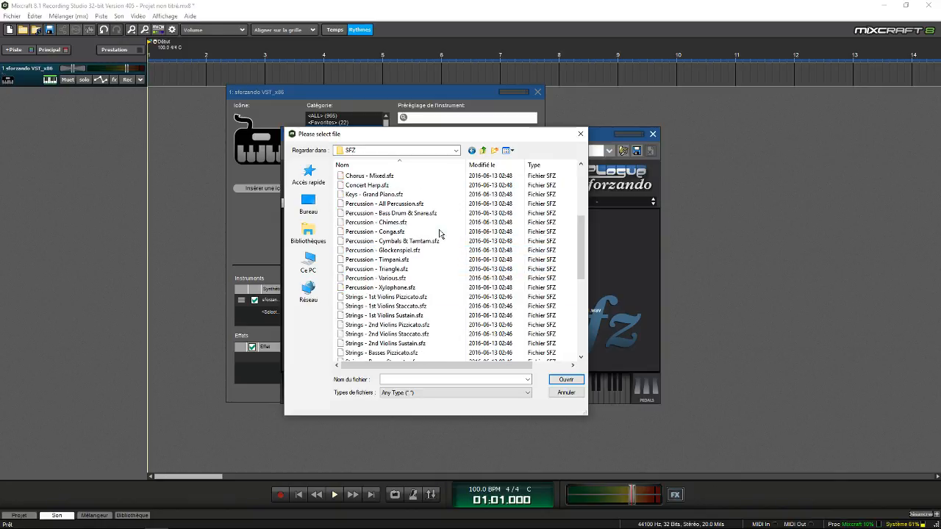
pyautogui.scroll(8, 440, 233)
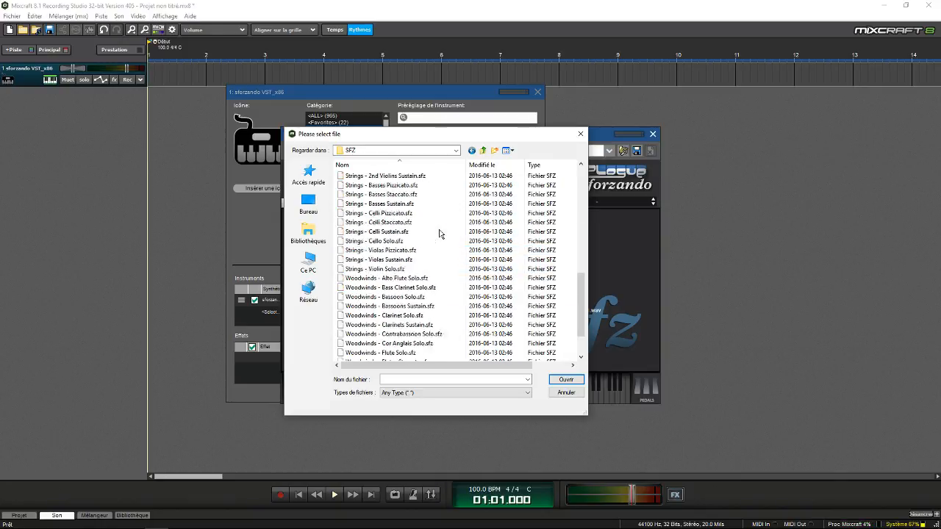
pyautogui.click(471, 150)
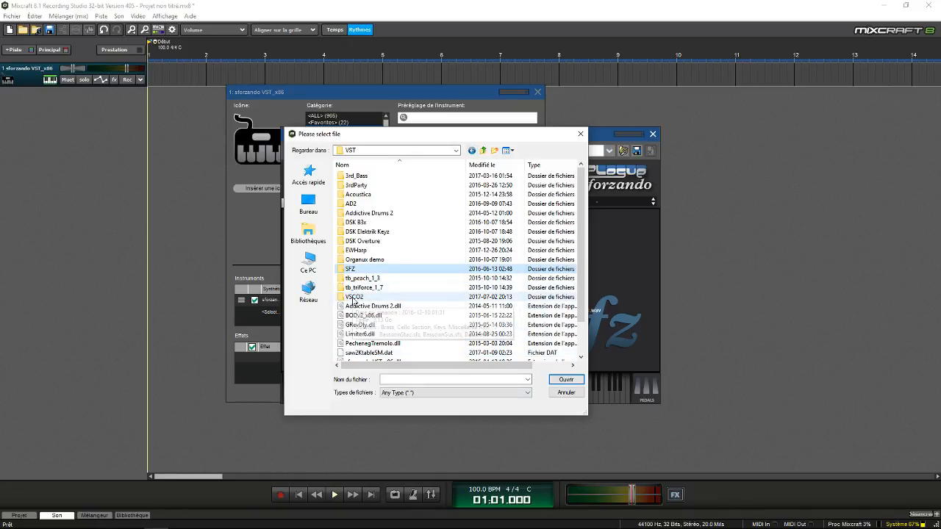
pyautogui.doubleClick(416, 270)
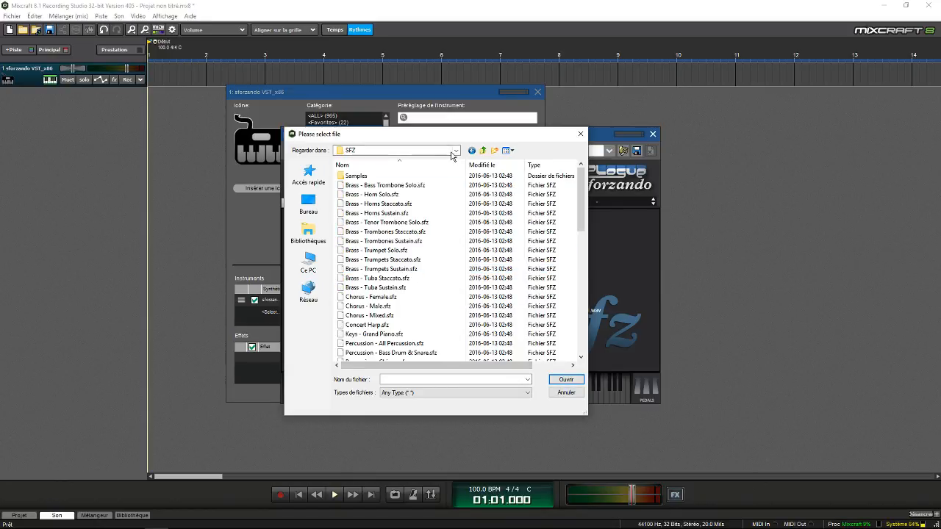
# Step: Look through the SFZ folder's instrument files and load Strings - Celli Sustain.sfz into sforzando
pyautogui.scroll(-12, 420, 180)
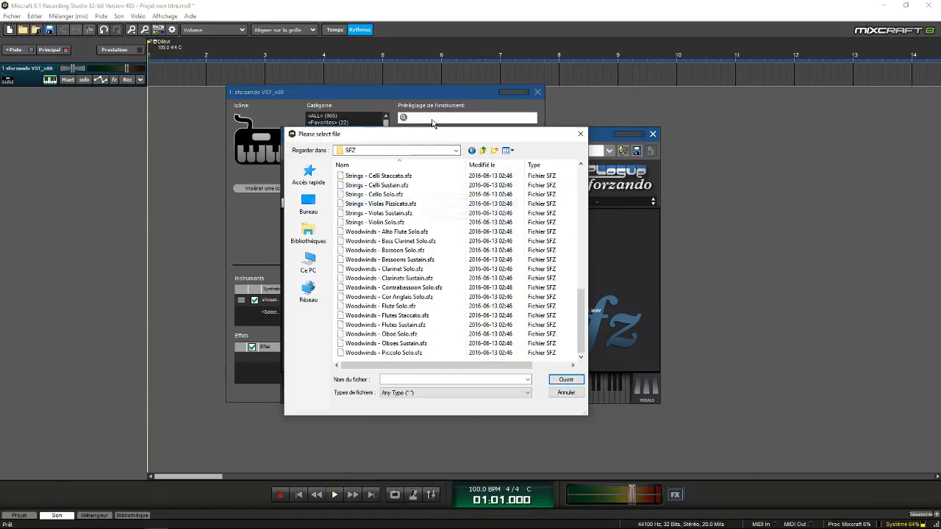
pyautogui.scroll(12, 463, 213)
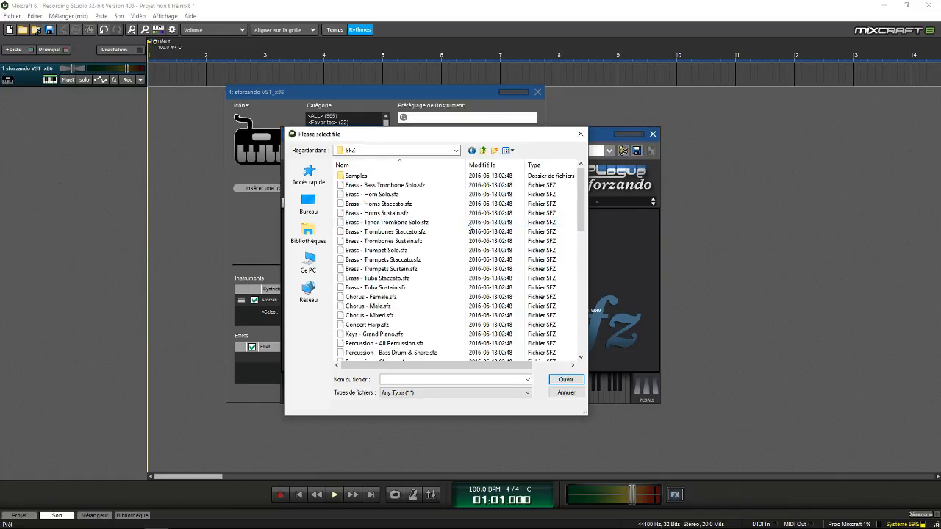
pyautogui.scroll(-2, 468, 228)
pyautogui.scroll(2, 468, 228)
pyautogui.scroll(-12, 468, 228)
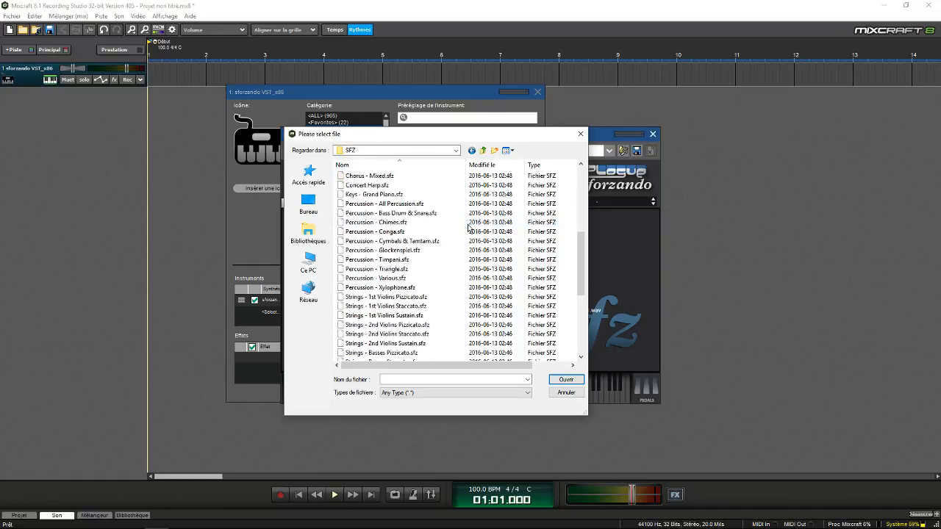
pyautogui.scroll(2, 460, 242)
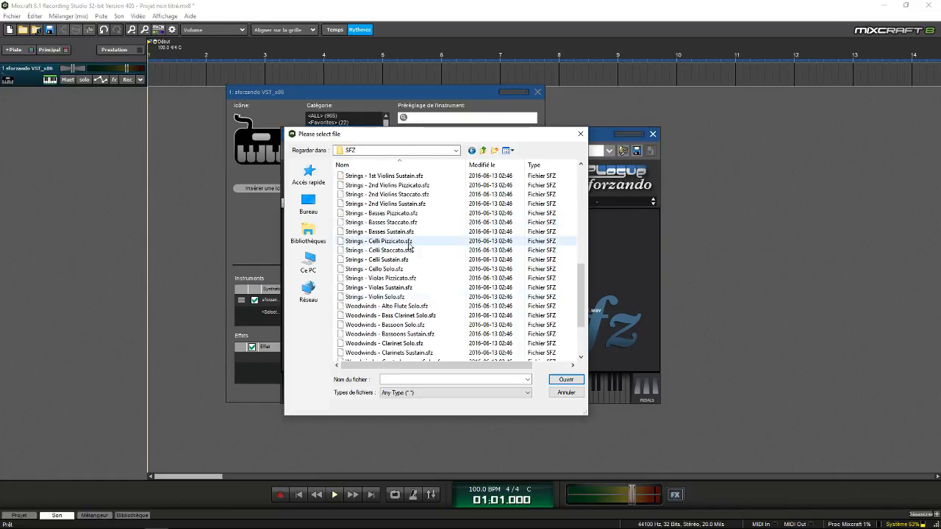
pyautogui.moveTo(401, 139); pyautogui.dragTo(388, 104)
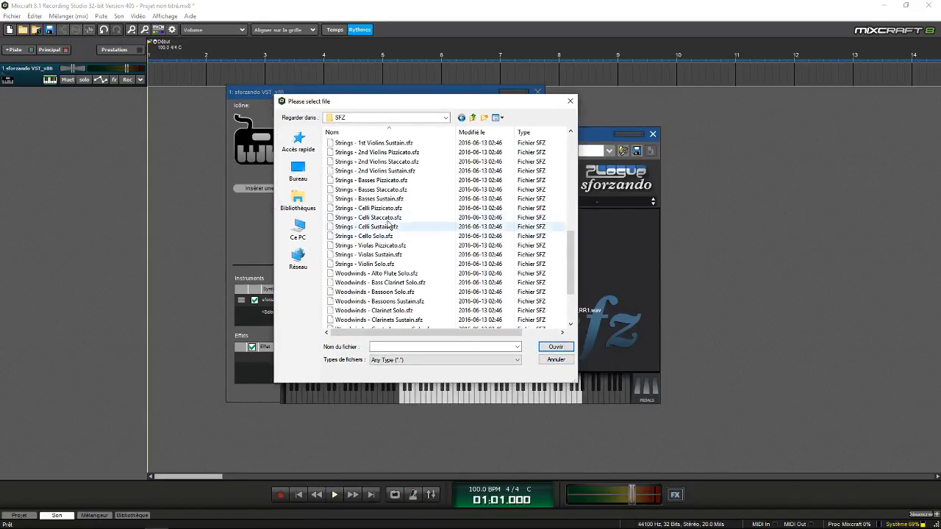
pyautogui.doubleClick(409, 228)
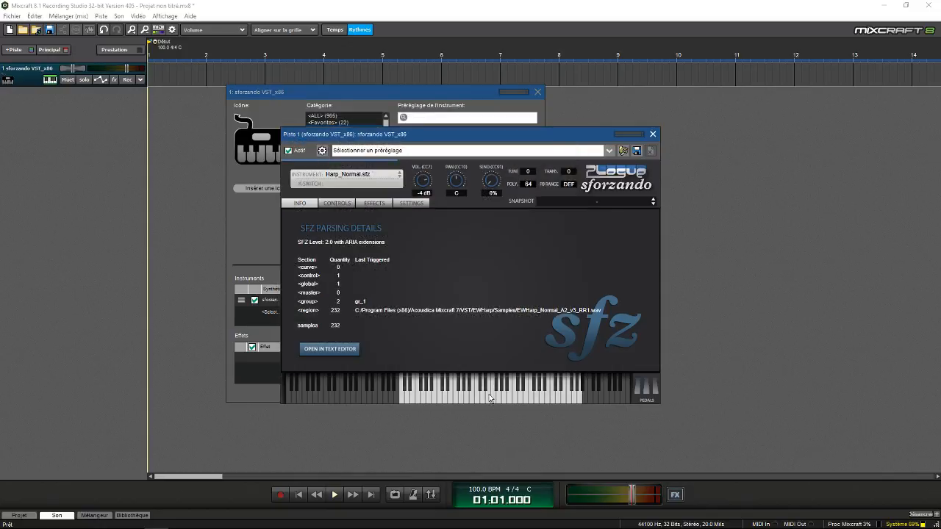
# Step: Audition the Celli Sustain instrument by playing several notes and a downward glide on the plugin's virtual keyboard
pyautogui.click(477, 394)
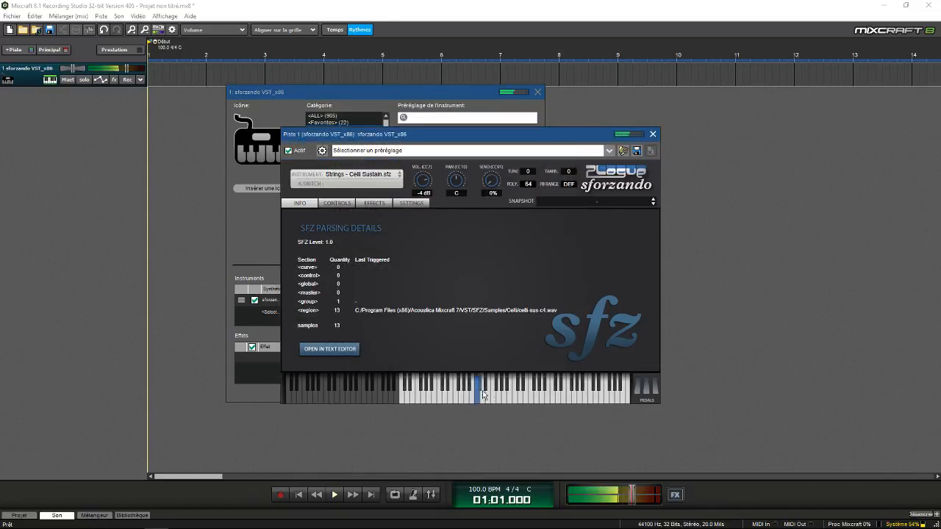
pyautogui.click(515, 398)
pyautogui.click(530, 397)
pyautogui.moveTo(529, 396); pyautogui.dragTo(450, 400)
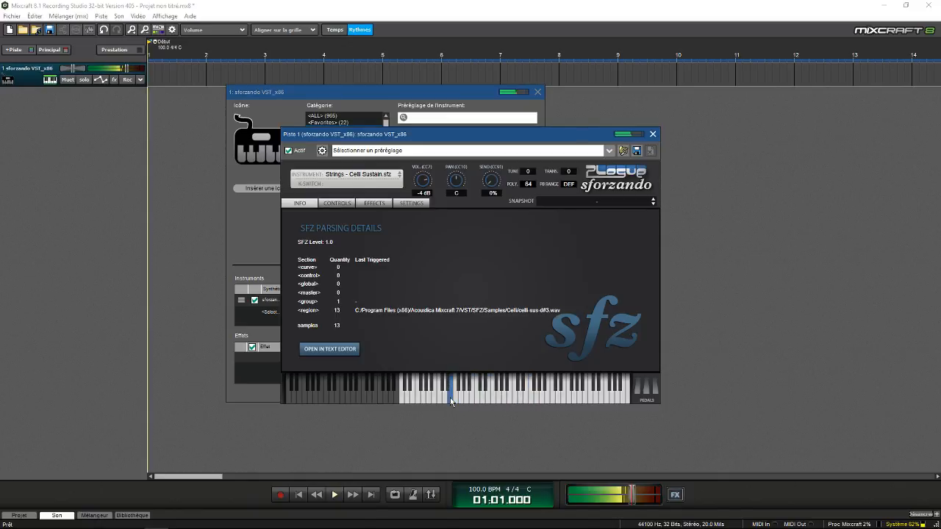
# Step: Load CelloEnsSusVib.sfz from the VSCO2 folder into sforzando
pyautogui.click(374, 175)
pyautogui.click(388, 191)
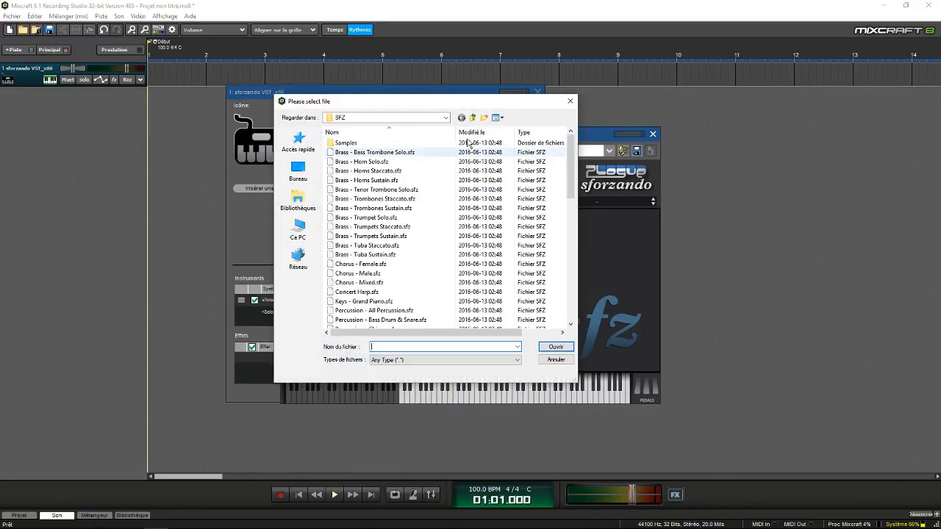
pyautogui.click(472, 118)
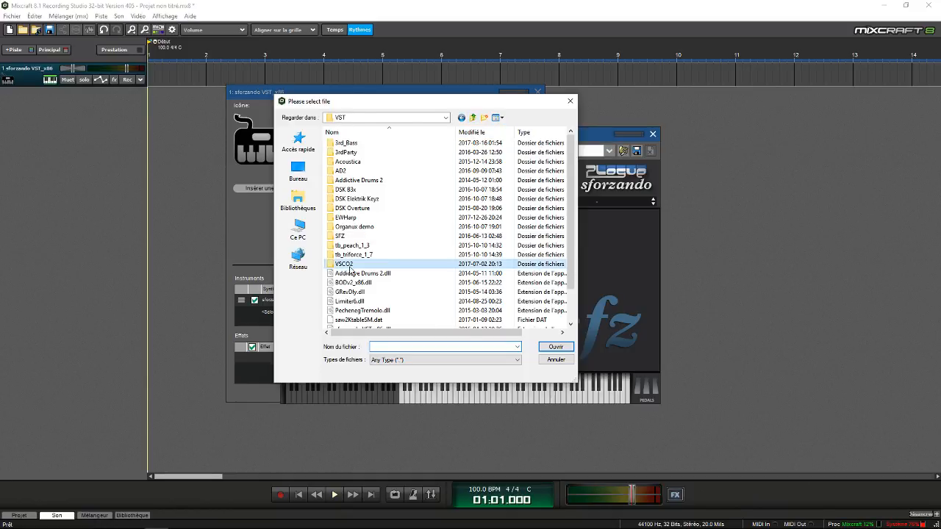
pyautogui.doubleClick(344, 263)
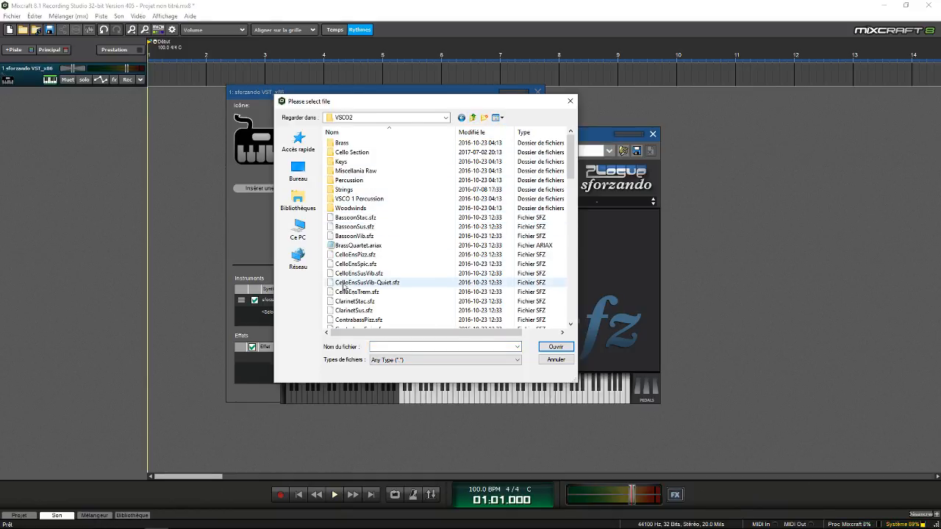
pyautogui.doubleClick(393, 274)
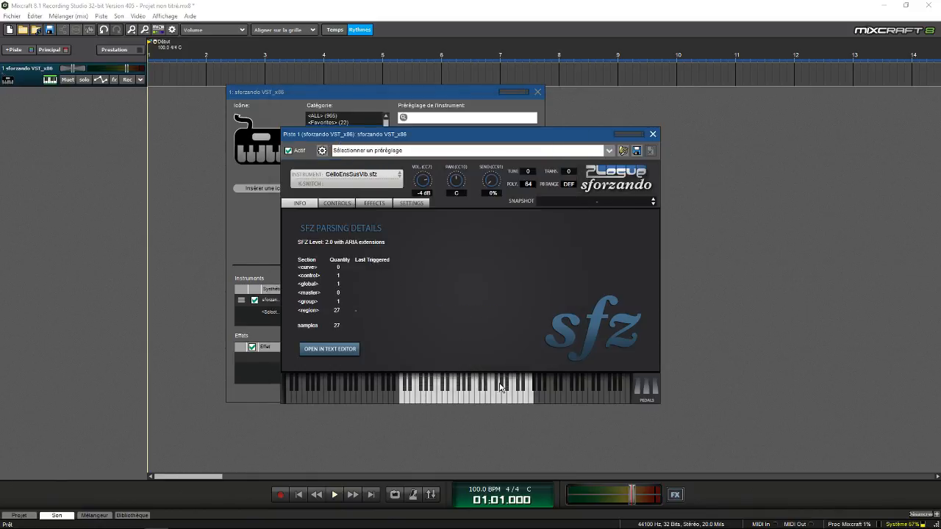
# Step: Audition two notes of the CelloEnsSusVib instrument and close the sforzando plugin window
pyautogui.click(455, 392)
pyautogui.click(471, 392)
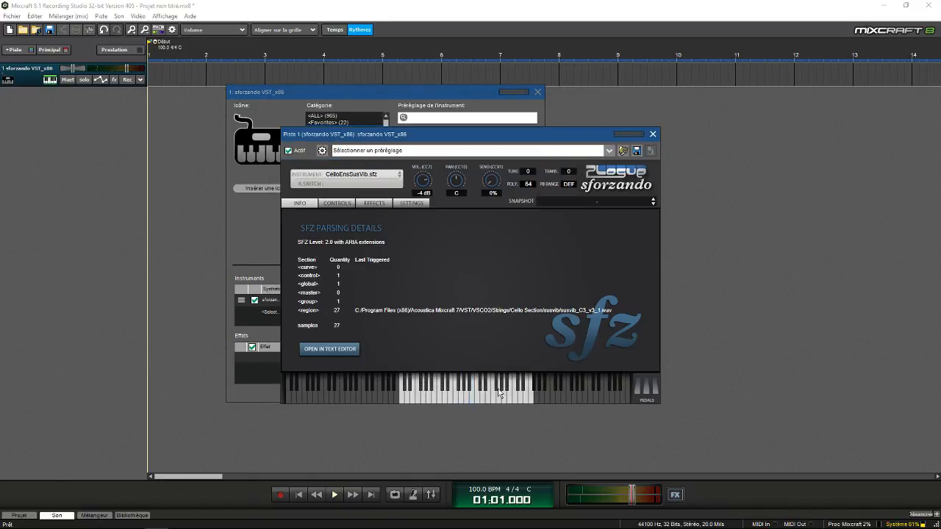
pyautogui.click(653, 134)
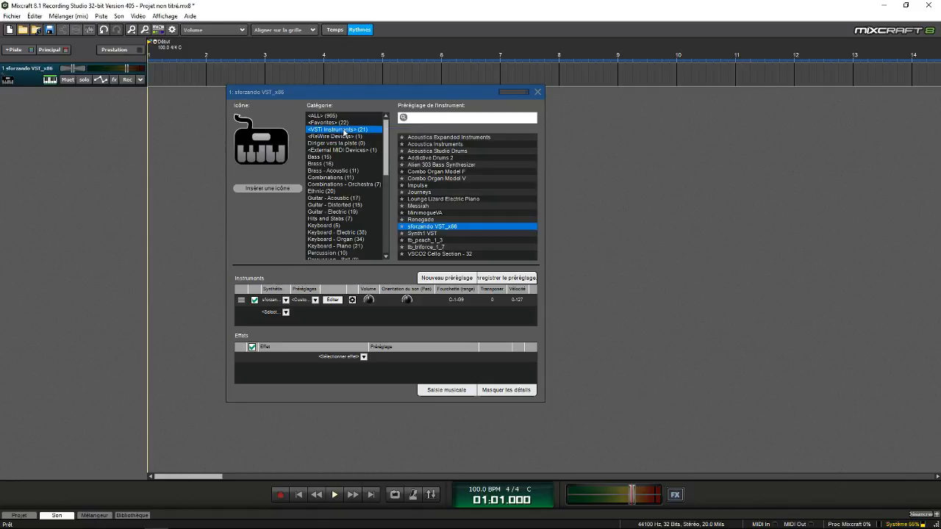
# Step: Load the Cello Ensemble preset from the Favorites category onto track 1
pyautogui.click(343, 122)
pyautogui.click(446, 137)
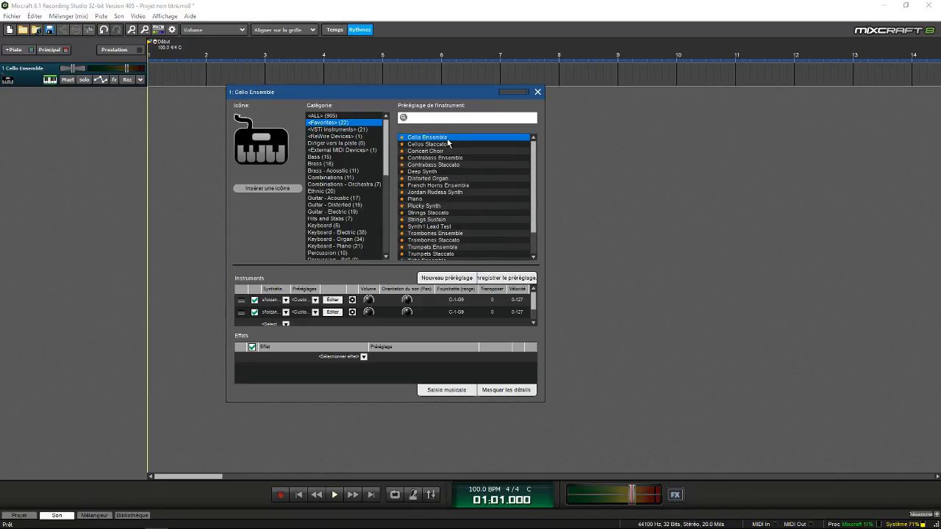
pyautogui.click(452, 388)
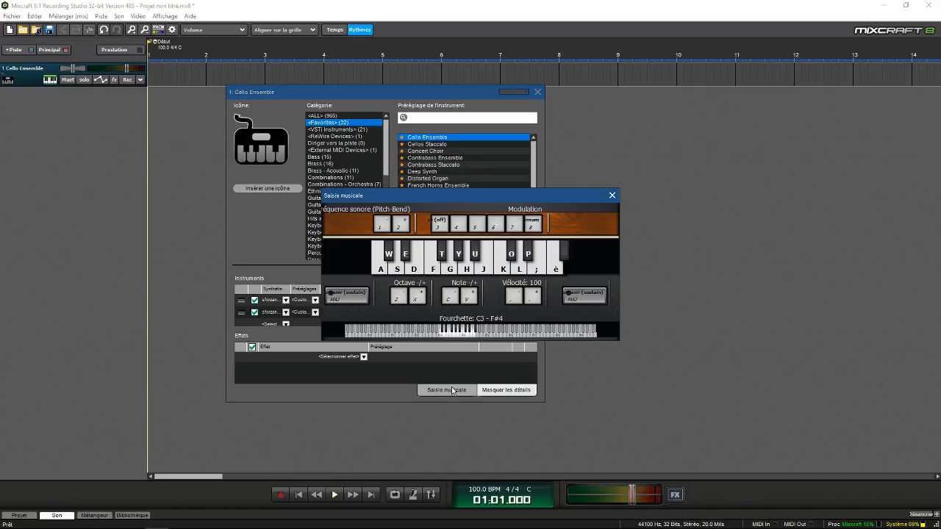
pyautogui.click(611, 194)
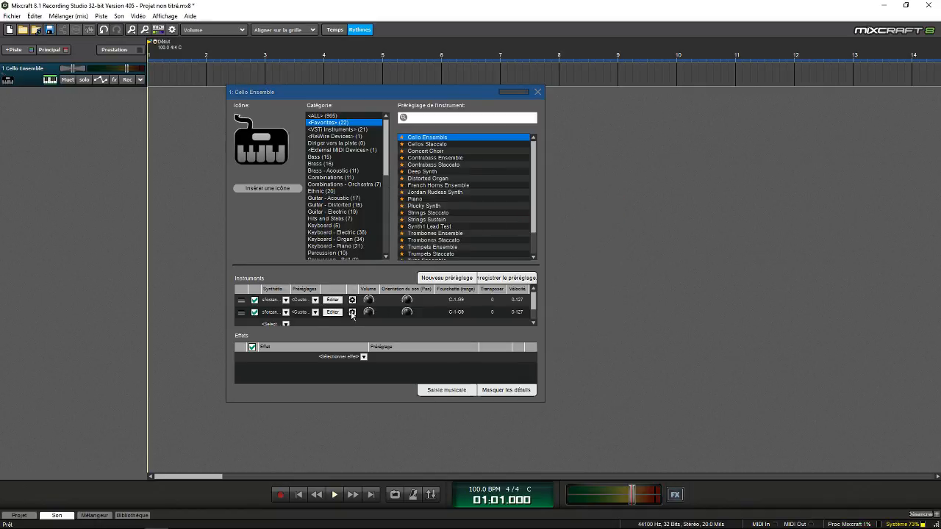
# Step: Audition Cello Ensemble on the musical typing keyboard, trying pitch bend down and up and modulation at maximum and off
pyautogui.click(432, 387)
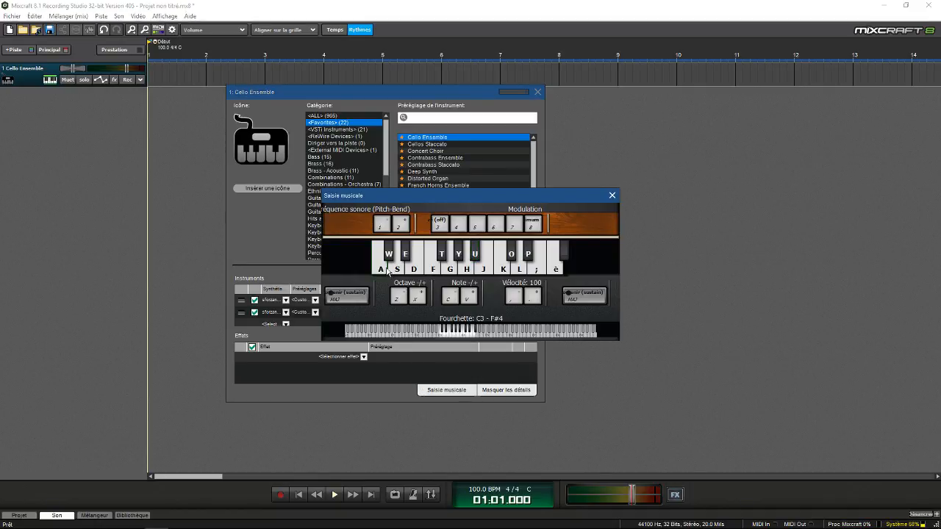
pyautogui.click(390, 270)
pyautogui.moveTo(389, 270)
pyautogui.mouseDown()
pyautogui.moveTo(501, 269)
pyautogui.moveTo(380, 269)
pyautogui.mouseUp()
pyautogui.press('1')
pyautogui.press('2')
pyautogui.press('1')
pyautogui.press('2')
pyautogui.press('8')
pyautogui.press('3')
pyautogui.click(612, 197)
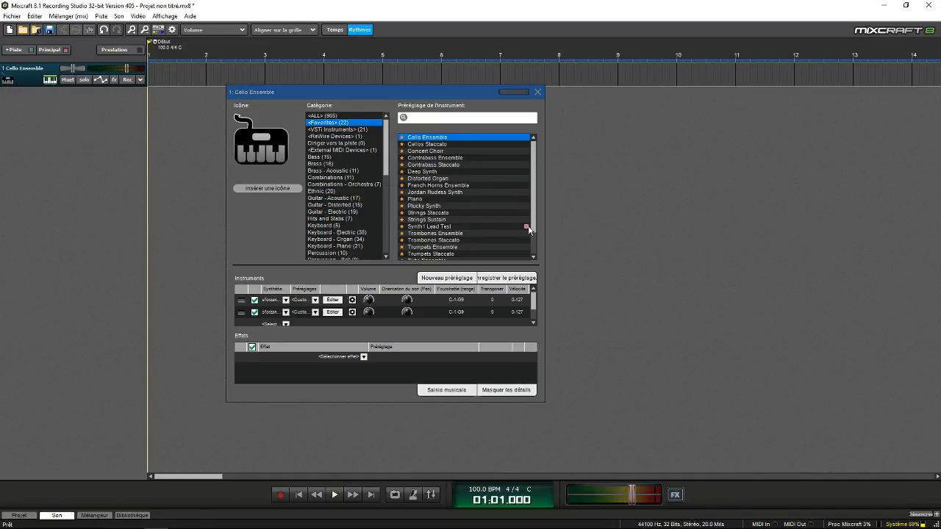
# Step: Load the Trombones Ensemble favorite preset onto the track and open the musical typing keyboard
pyautogui.scroll(-2, 488, 193)
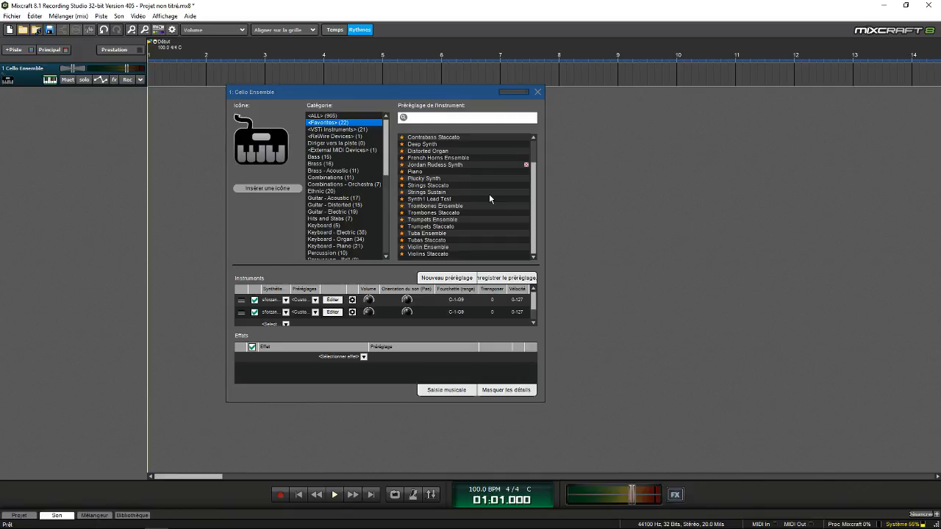
pyautogui.click(451, 207)
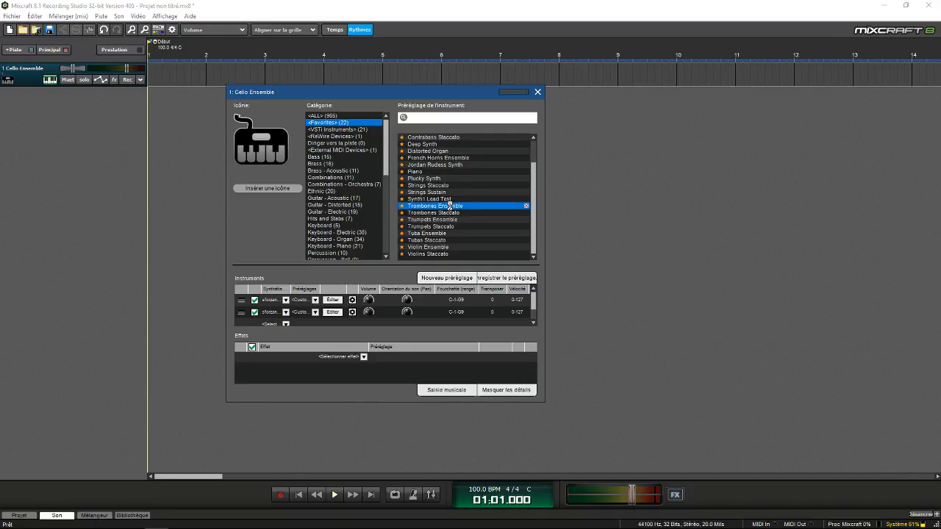
pyautogui.click(436, 391)
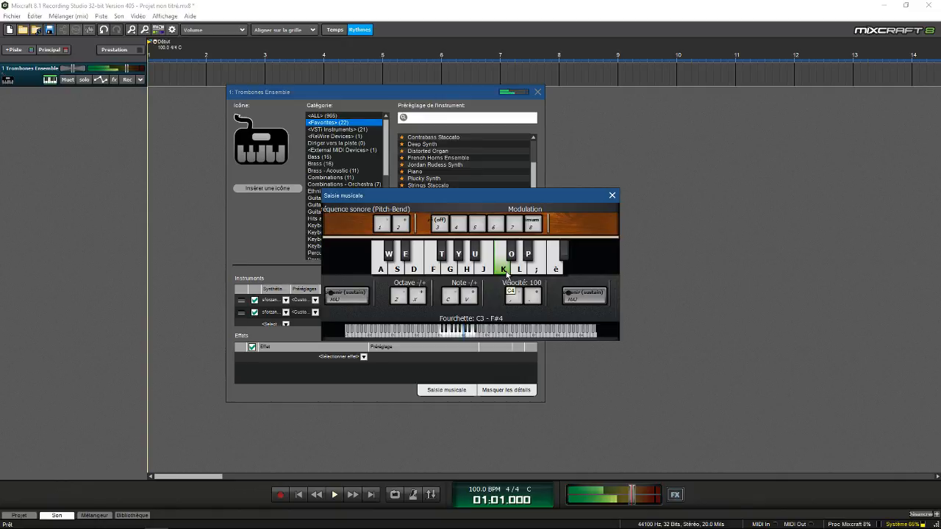
# Step: Audition the Trombones Ensemble by playing rising notes at the high end of the C3 - F#4 range
pyautogui.click(520, 272)
pyautogui.click(538, 272)
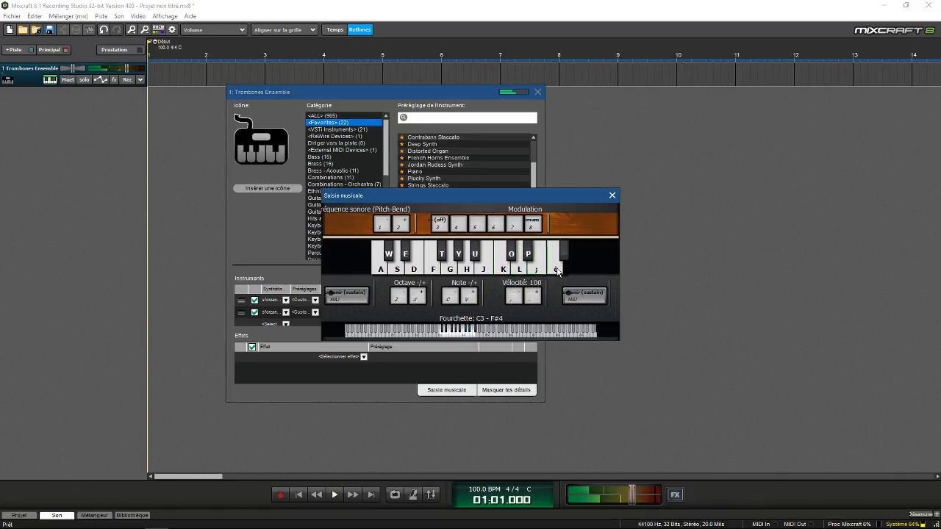
pyautogui.click(555, 270)
# Step: Raise the typing keyboard one octave to C4 - F#5 and play a series of Trombones Ensemble notes
pyautogui.press('x')
pyautogui.press('g')
pyautogui.press('h')
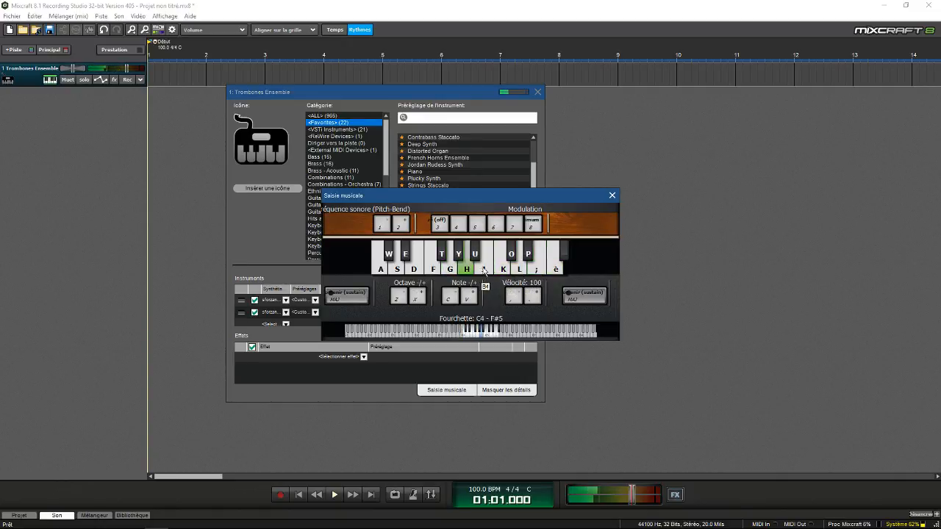
pyautogui.press('k')
pyautogui.press('l')
pyautogui.click(539, 272)
pyautogui.click(556, 272)
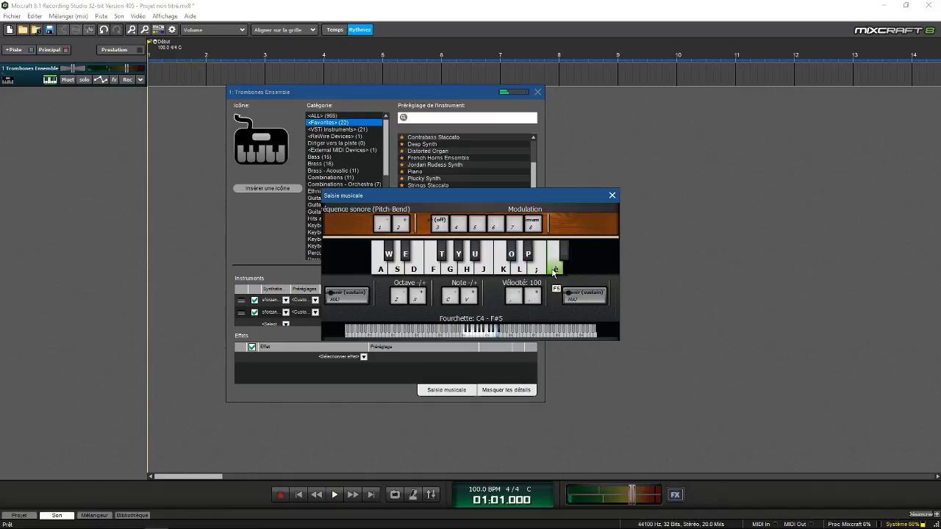
pyautogui.press('j')
pyautogui.press('l')
pyautogui.click(500, 268)
pyautogui.click(519, 273)
pyautogui.click(503, 273)
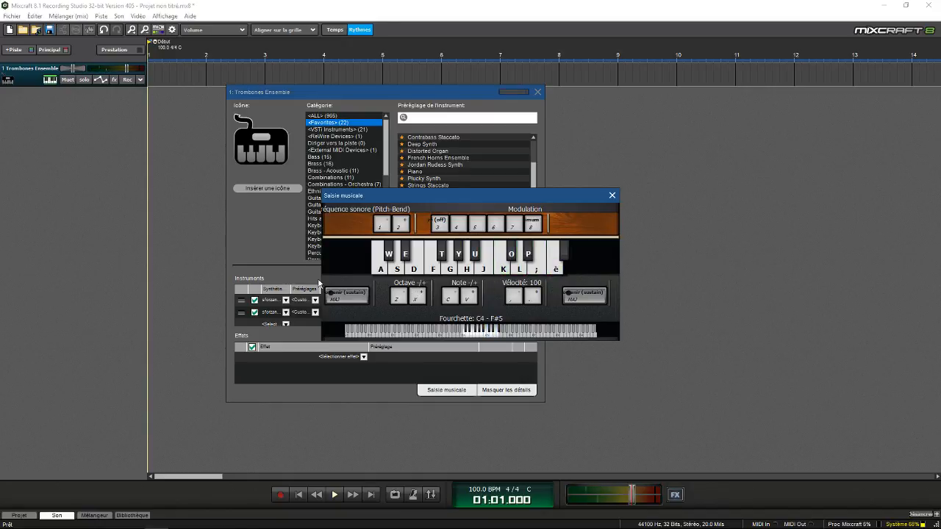
# Step: Lower the typing keyboard stepwise to C2 - F#3, play low trombone notes, and return to C3 - F#4 for more notes
pyautogui.click(398, 297)
pyautogui.click(400, 271)
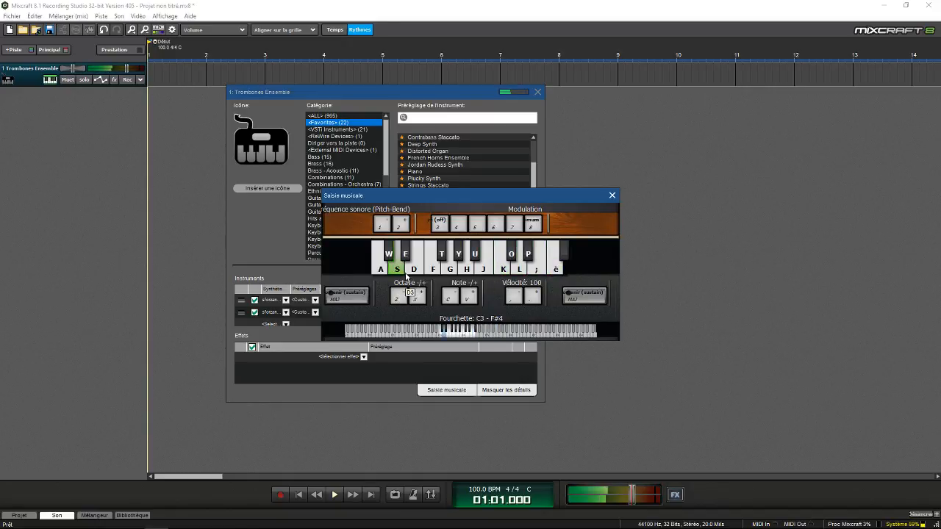
pyautogui.click(399, 295)
pyautogui.press('h')
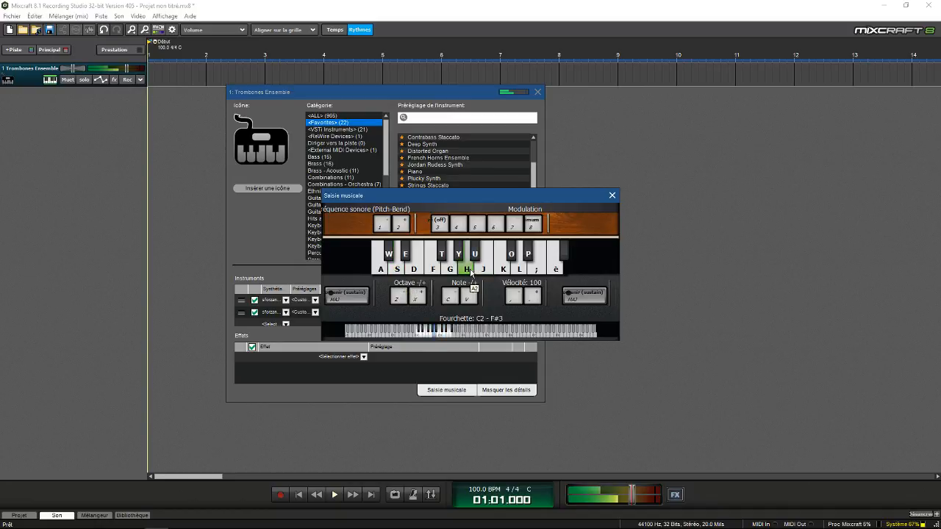
pyautogui.press('k')
pyautogui.click(521, 272)
pyautogui.click(415, 296)
pyautogui.click(449, 270)
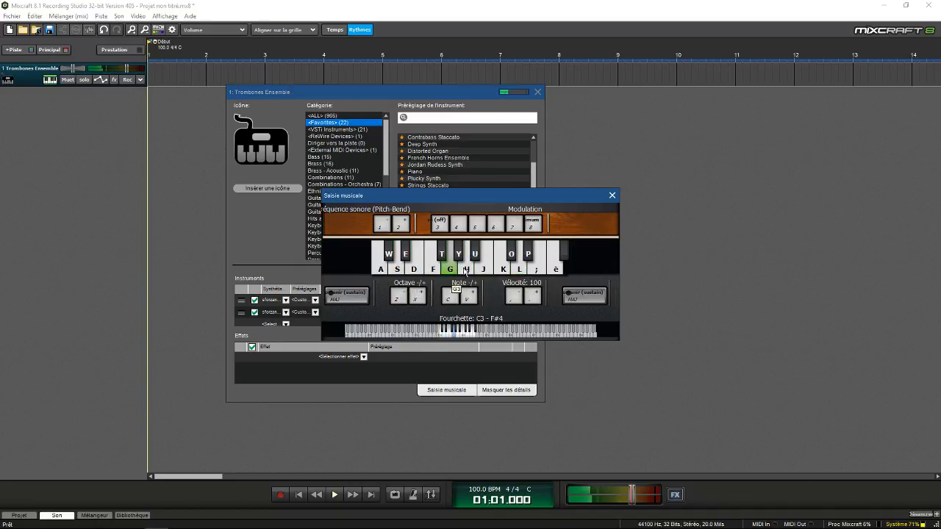
pyautogui.click(467, 270)
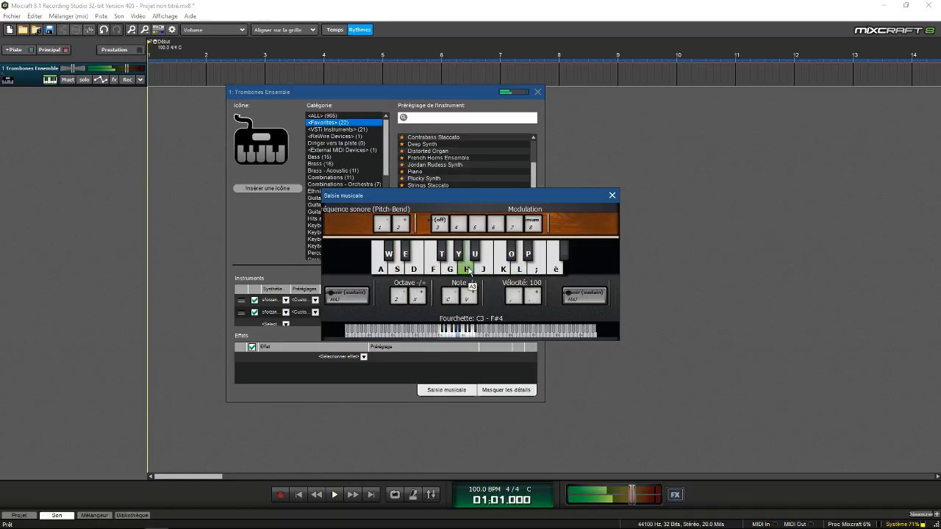
# Step: Disable the first sforzando layer, move the typing keyboard clear of the preset window, and audition the second layer alone
pyautogui.click(254, 300)
pyautogui.moveTo(563, 196); pyautogui.dragTo(823, 169)
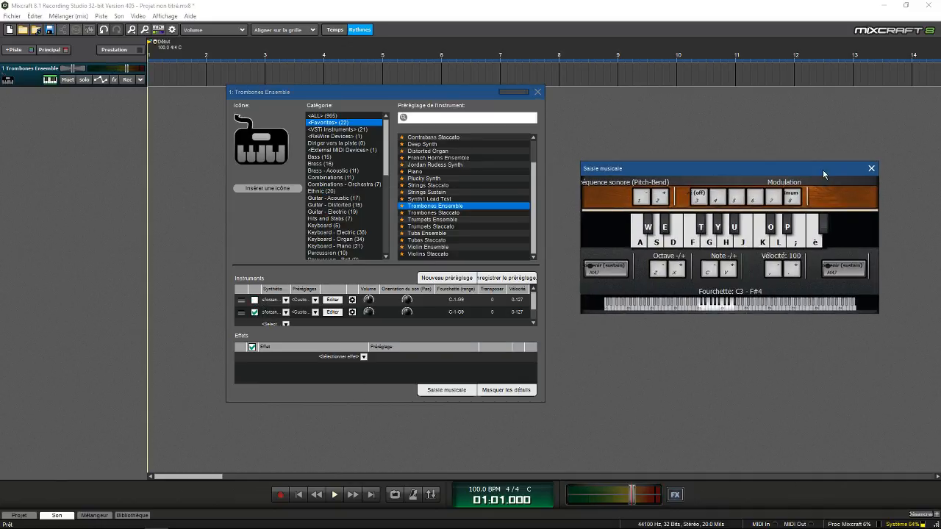
pyautogui.click(638, 236)
pyautogui.click(702, 241)
pyautogui.press('g')
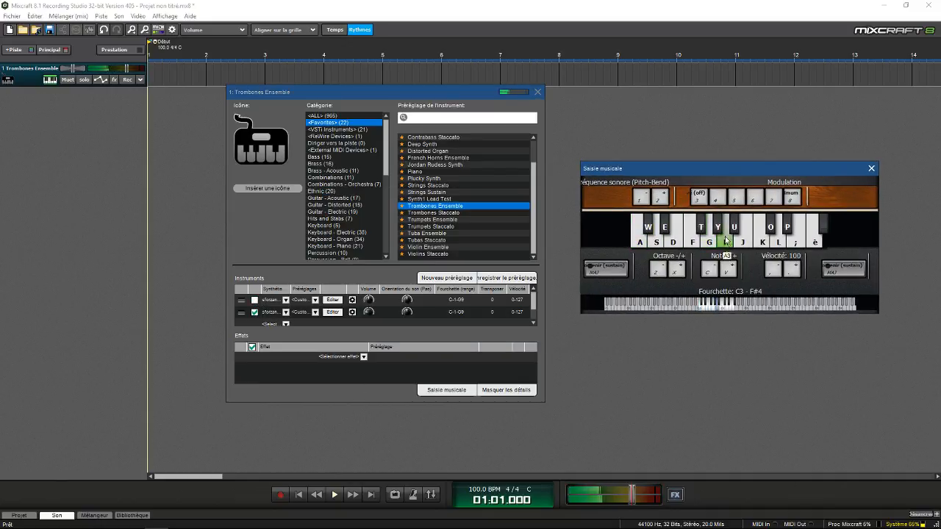
pyautogui.press('h')
pyautogui.press('j')
pyautogui.press('k')
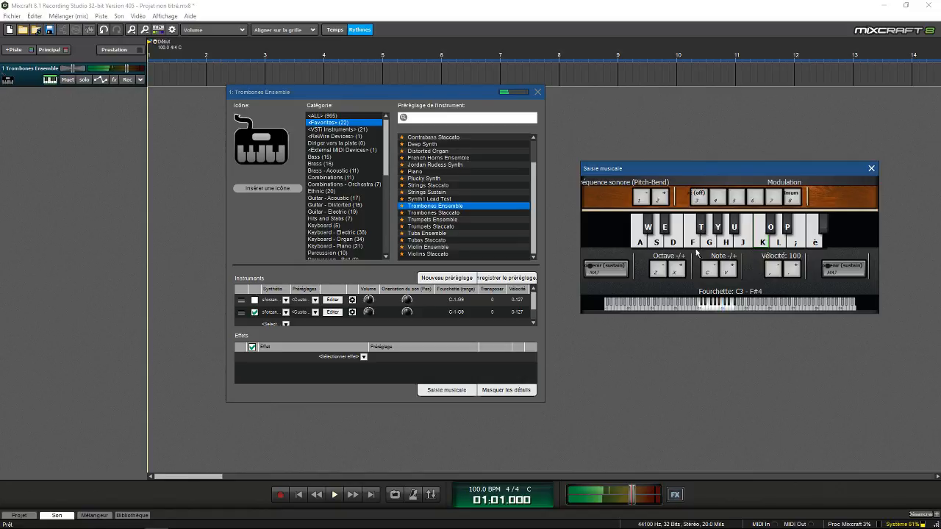
# Step: Re-enable the first sforzando layer, disable the second, and audition the first layer alone
pyautogui.click(254, 300)
pyautogui.click(642, 236)
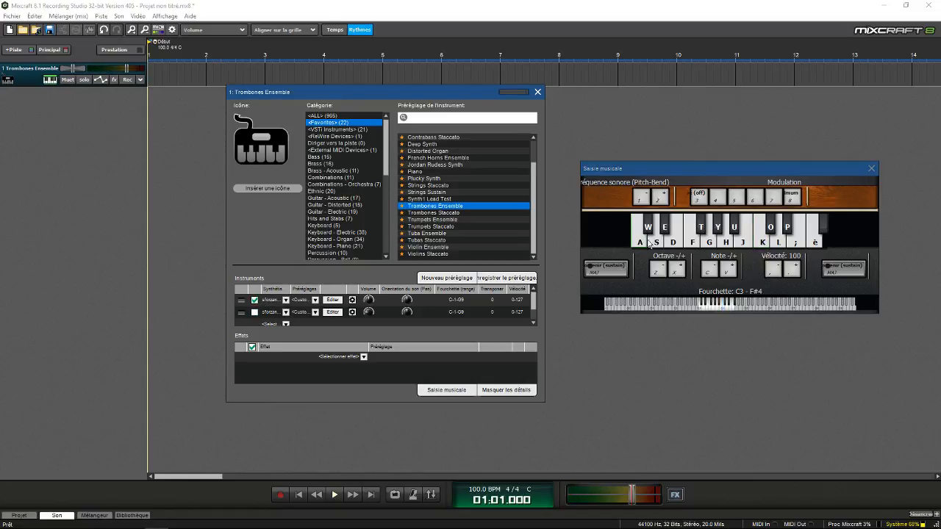
pyautogui.click(709, 239)
pyautogui.click(743, 242)
pyautogui.click(760, 246)
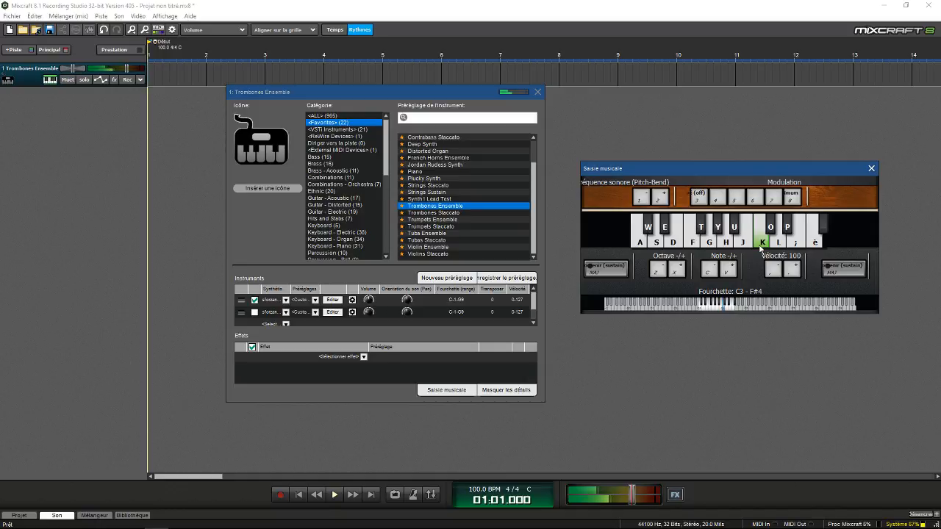
# Step: Re-enable the second sforzando layer, audition both Trombones Ensemble layers together, and close the typing keyboard
pyautogui.click(254, 312)
pyautogui.click(634, 243)
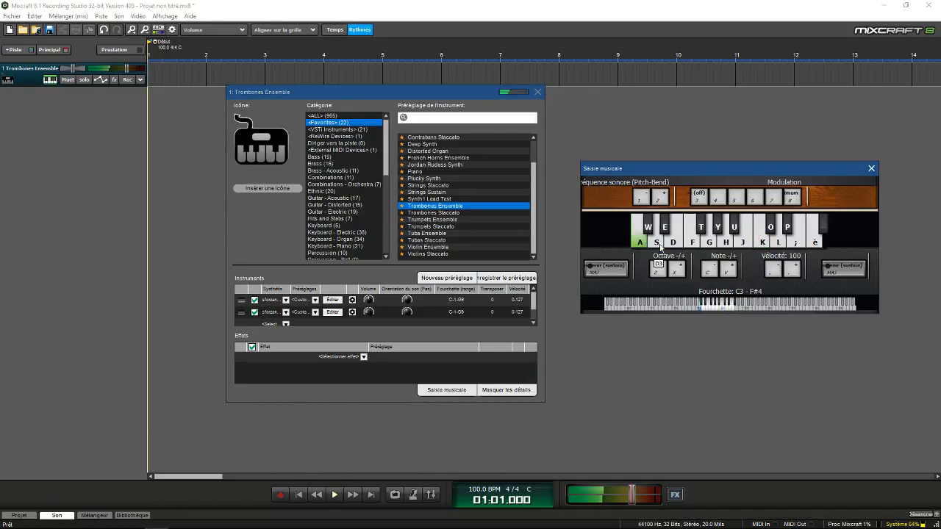
pyautogui.click(709, 239)
pyautogui.click(757, 244)
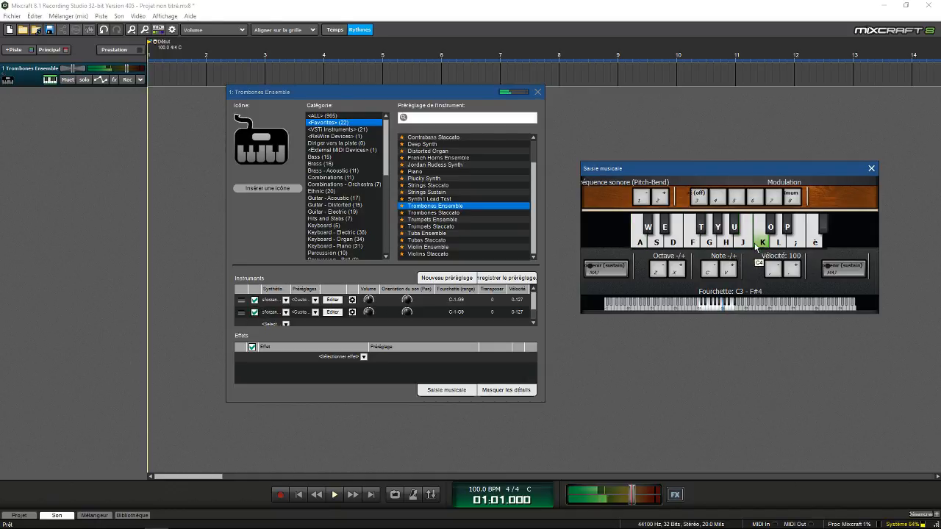
pyautogui.click(870, 170)
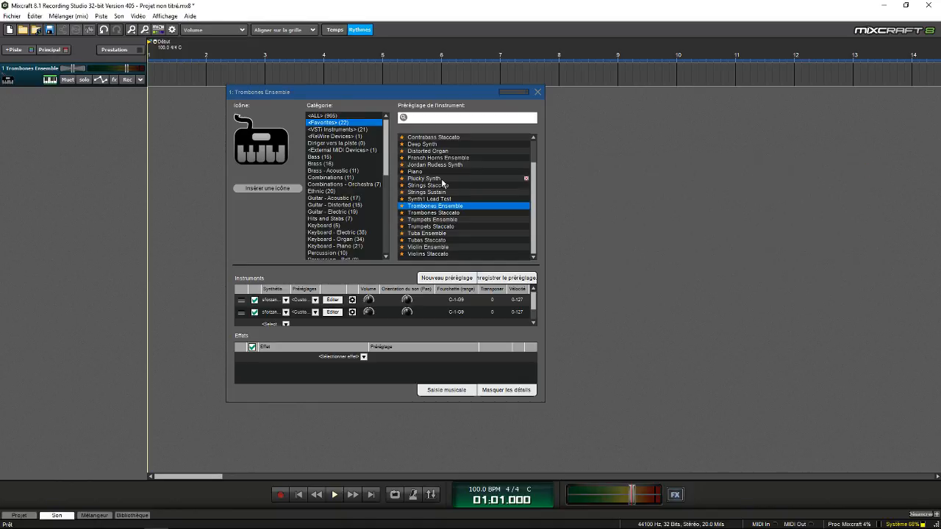
# Step: Load the Strings Sustain preset from the favorites and play a run of notes on the typing keyboard
pyautogui.click(471, 193)
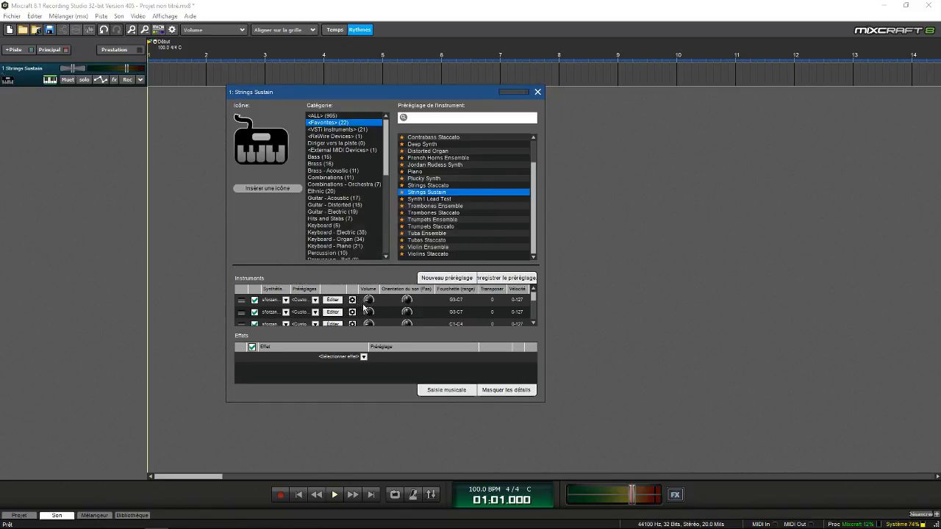
pyautogui.click(432, 394)
pyautogui.click(643, 242)
pyautogui.moveTo(643, 242); pyautogui.dragTo(811, 250)
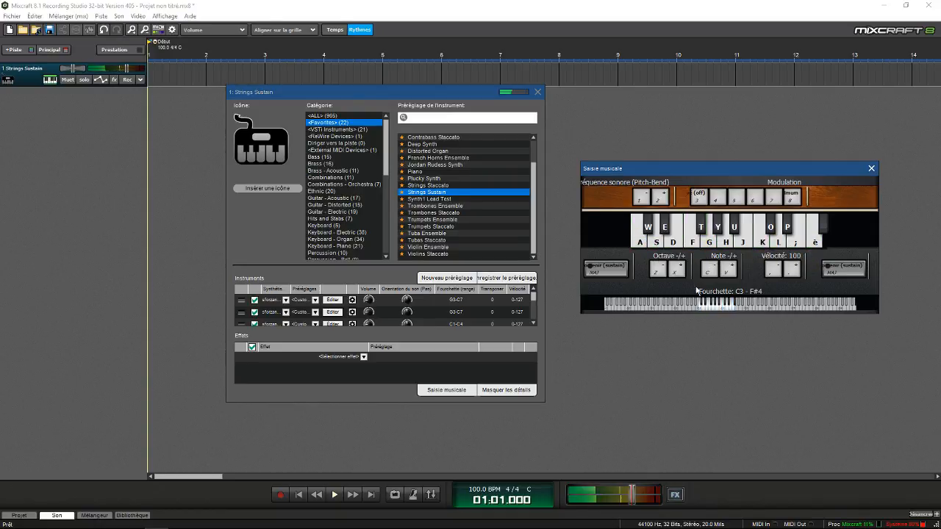
# Step: Raise the typing keyboard stepwise to C5 - F#6, playing Strings Sustain note runs at each octave
pyautogui.click(674, 271)
pyautogui.click(661, 244)
pyautogui.moveTo(665, 244); pyautogui.dragTo(815, 247)
pyautogui.click(677, 270)
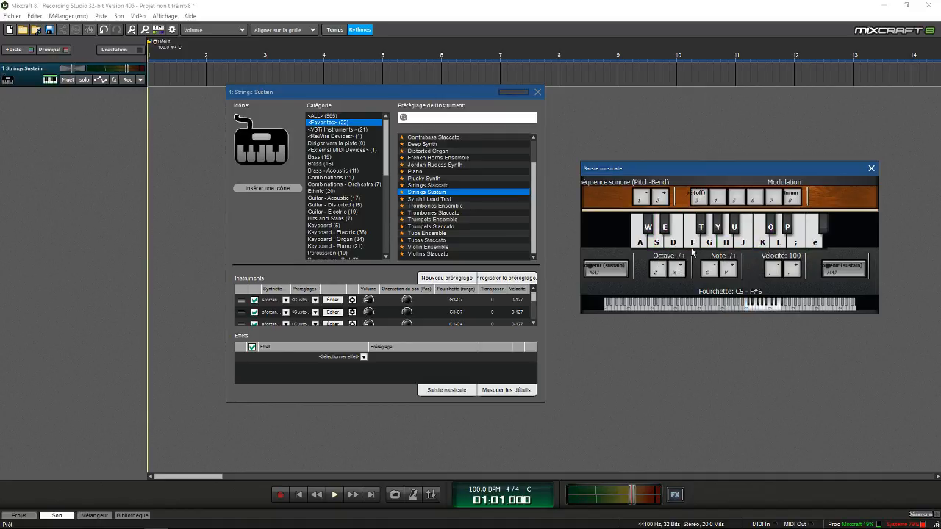
pyautogui.moveTo(691, 244); pyautogui.dragTo(761, 246)
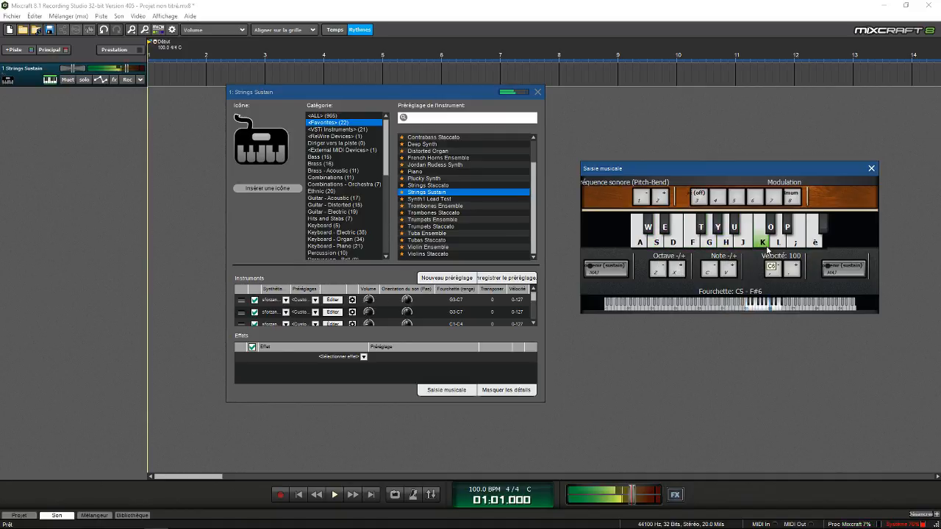
# Step: Lower the typing keyboard to C1 - F#2, play a run of low Strings Sustain notes, and close the keyboard
pyautogui.click(658, 272)
pyautogui.click(658, 272)
pyautogui.click(658, 272)
pyautogui.click(658, 272)
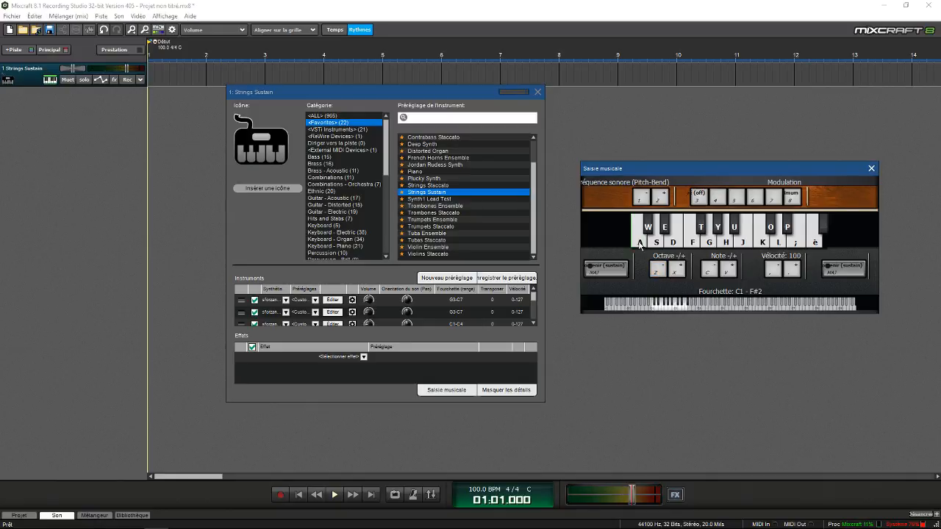
pyautogui.click(640, 246)
pyautogui.moveTo(639, 246); pyautogui.dragTo(769, 245)
pyautogui.click(796, 246)
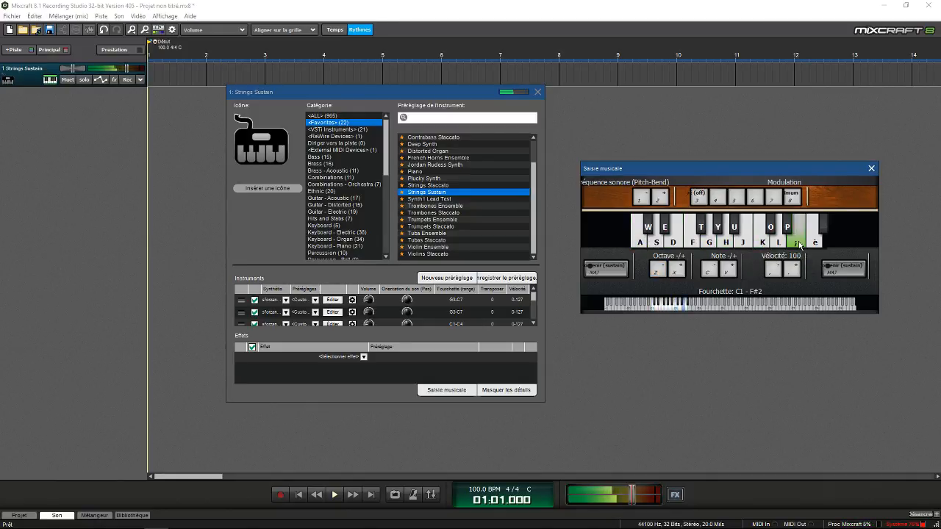
pyautogui.click(871, 169)
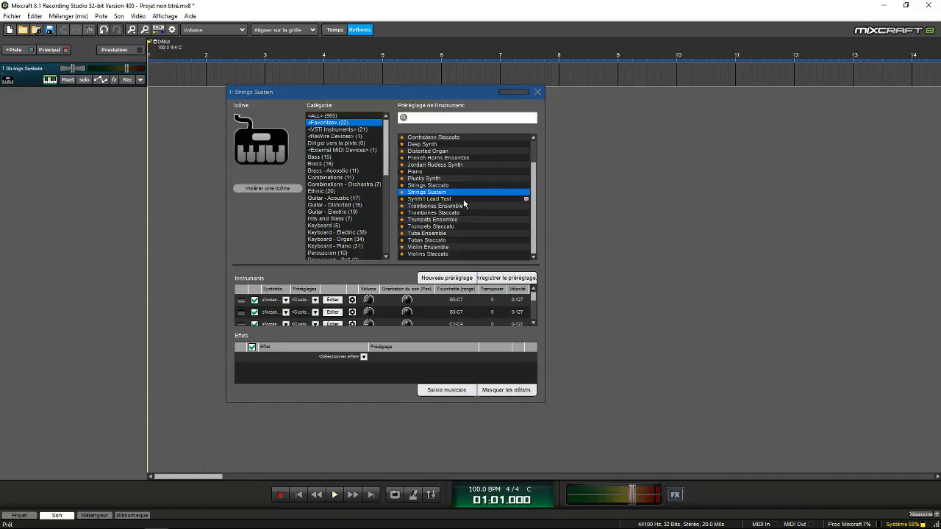
# Step: Load Synth1 VST from the VSTi instruments, open its editor, and arrange it and the typing keyboard so they do not overlap
pyautogui.scroll(1, 463, 199)
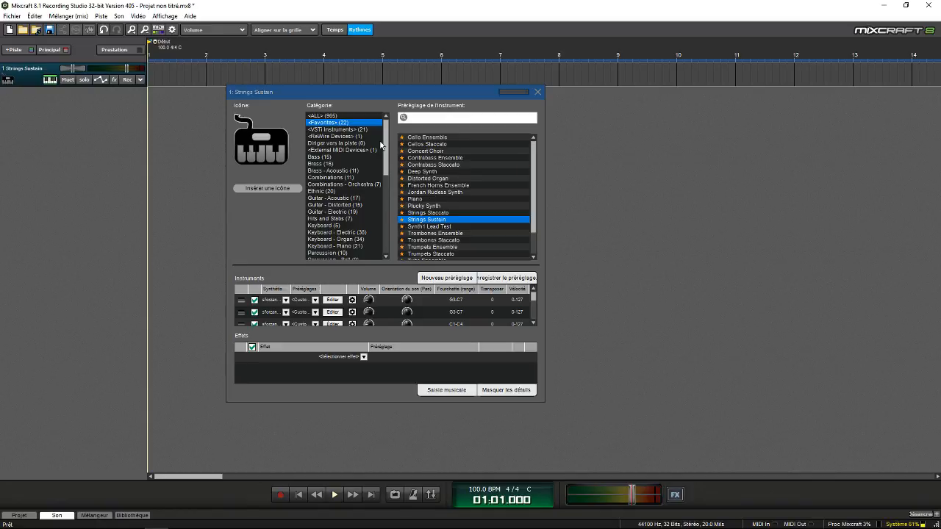
pyautogui.click(364, 130)
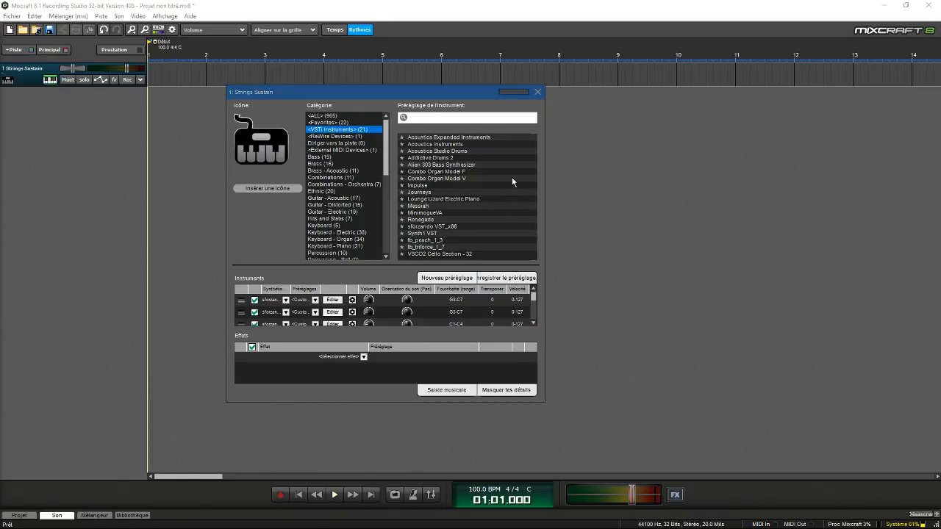
pyautogui.click(444, 232)
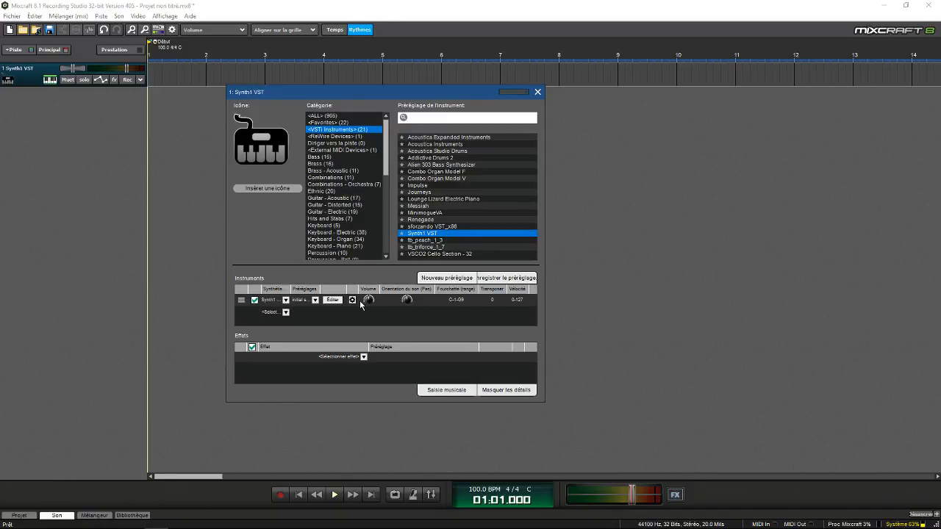
pyautogui.click(336, 300)
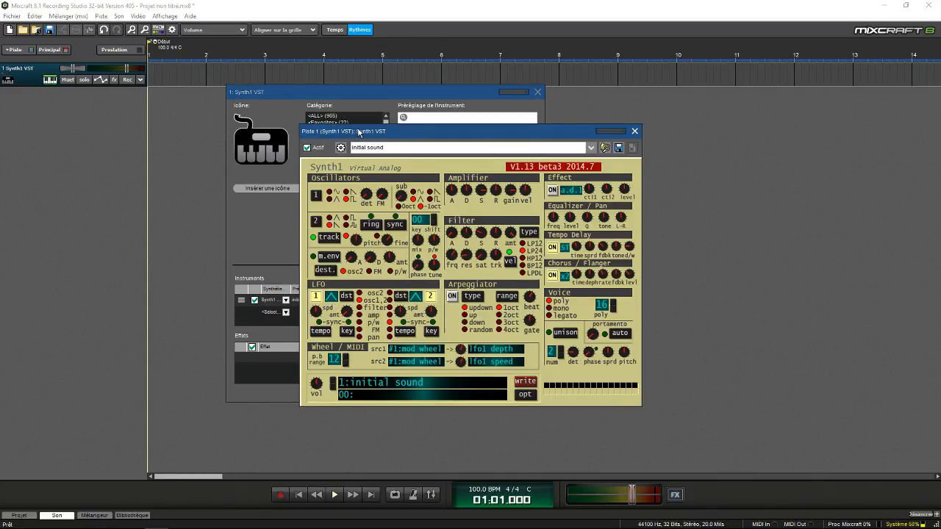
pyautogui.moveTo(358, 131); pyautogui.dragTo(619, 75)
pyautogui.click(446, 390)
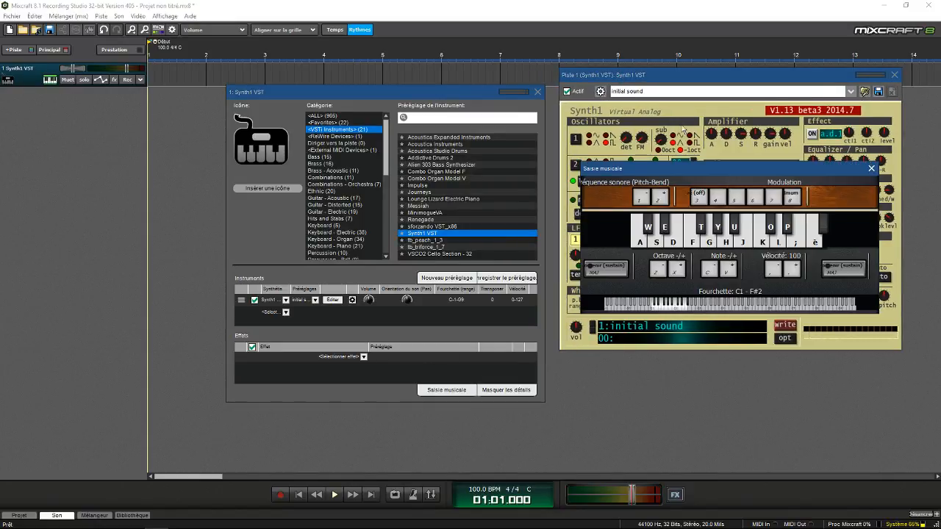
pyautogui.moveTo(650, 170); pyautogui.dragTo(270, 261)
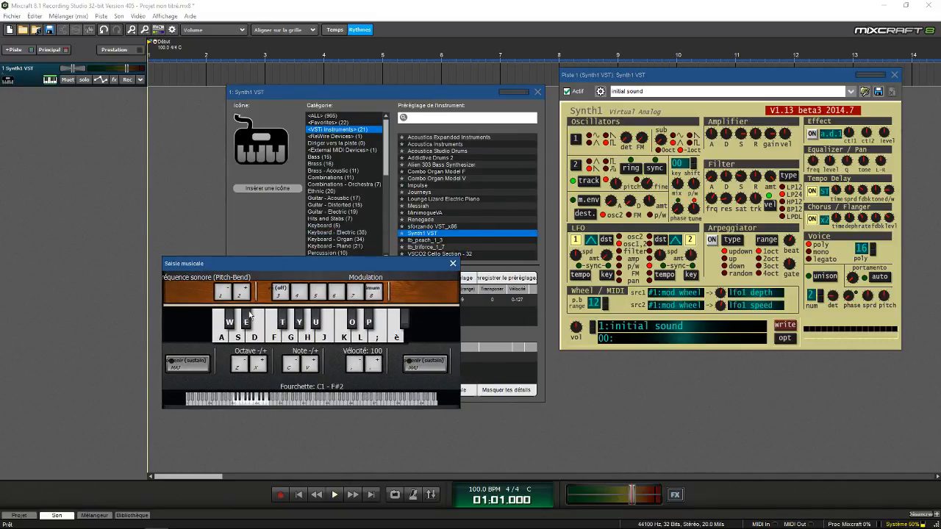
# Step: Play Synth1's initial sound on the typing keyboard while raising its range to C3 - F#4
pyautogui.click(240, 337)
pyautogui.moveTo(243, 339); pyautogui.dragTo(307, 336)
pyautogui.click(258, 364)
pyautogui.click(228, 321)
pyautogui.click(265, 369)
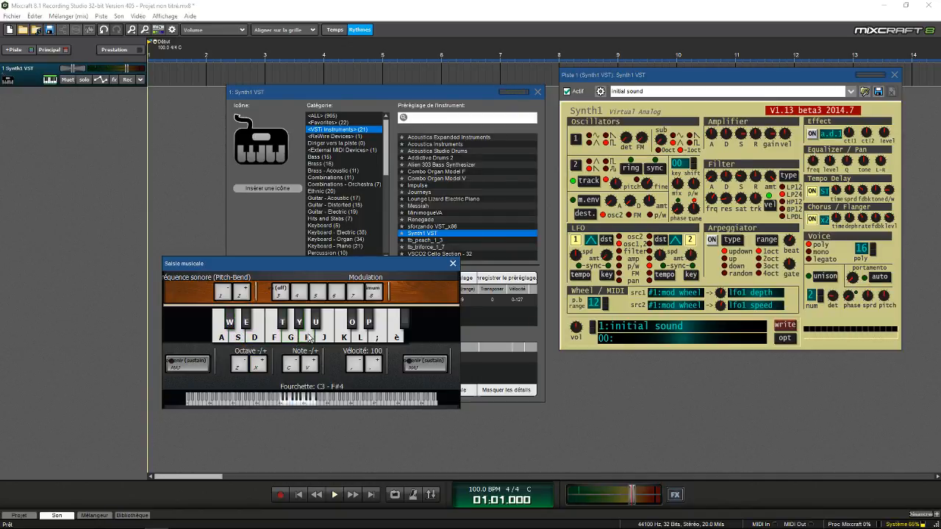
pyautogui.click(309, 337)
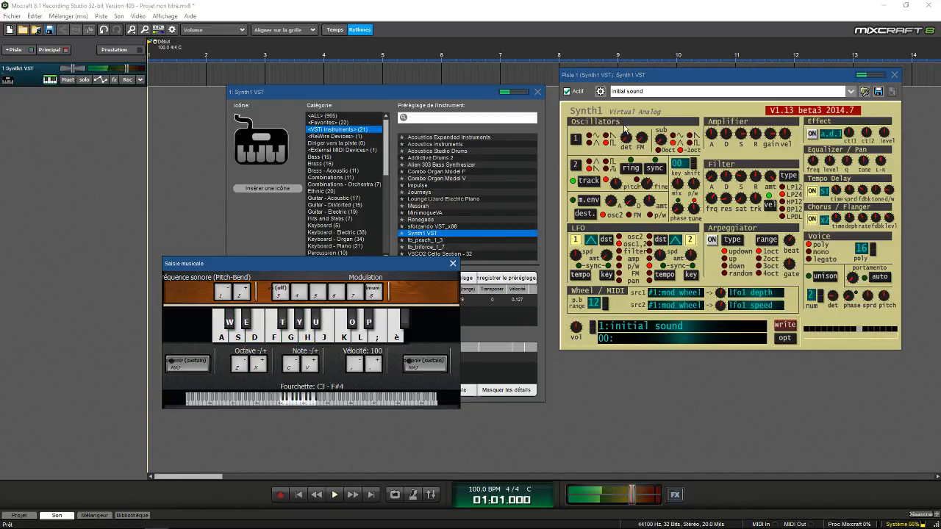
# Step: Check Synth1's preset list, open its program bank browser, expand the external zip banks, and look through them
pyautogui.click(850, 91)
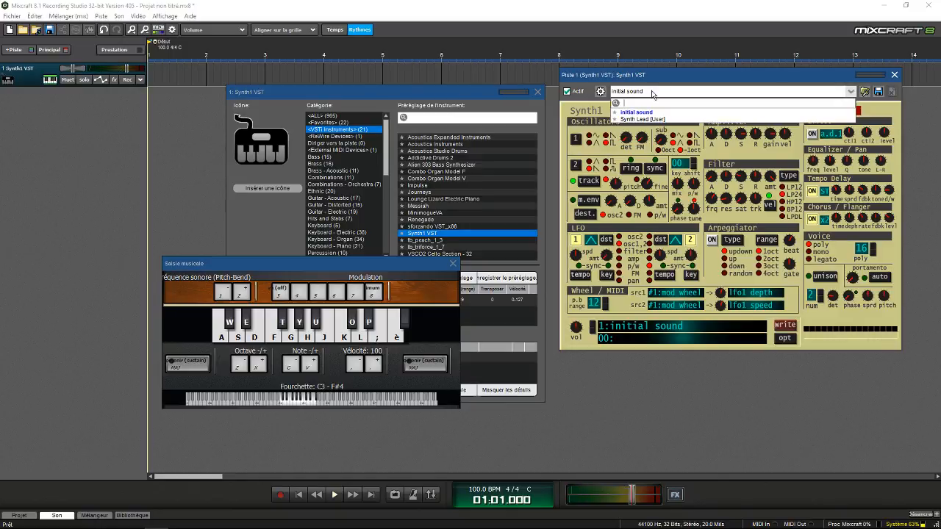
pyautogui.click(603, 108)
pyautogui.click(635, 329)
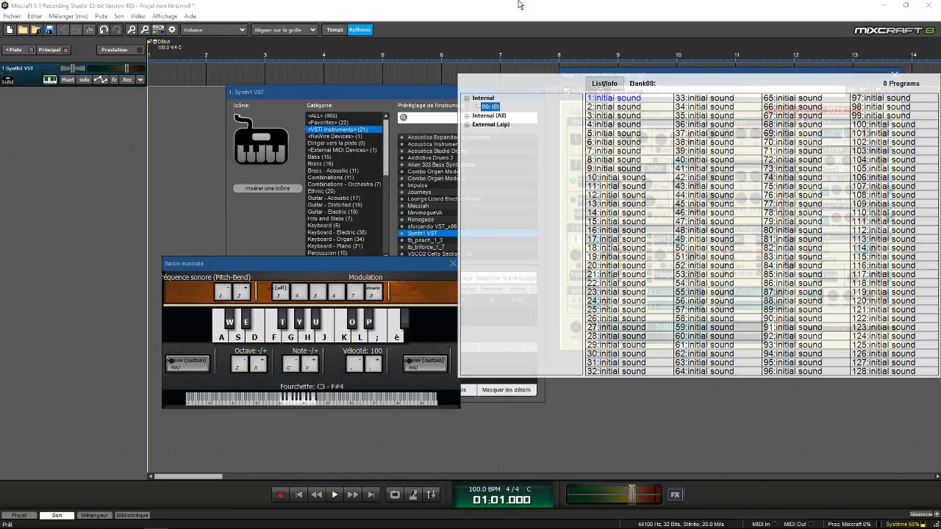
pyautogui.click(466, 125)
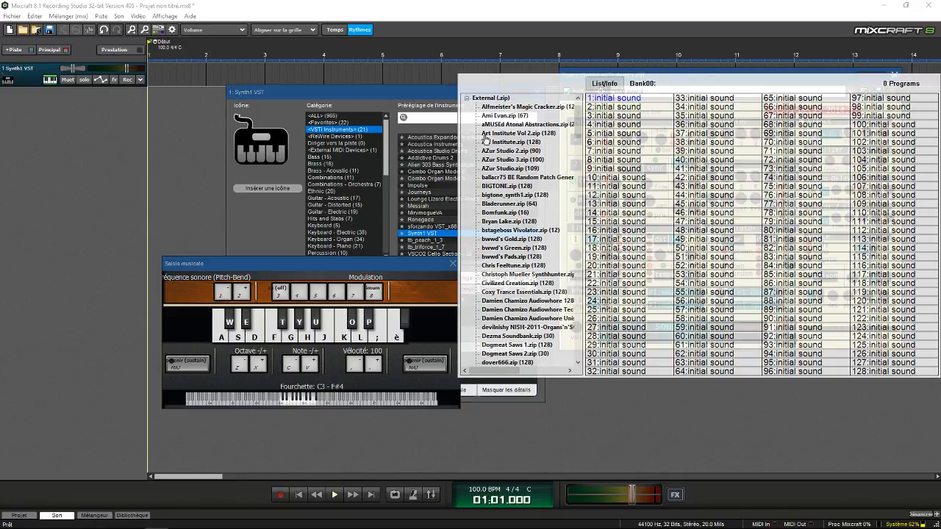
pyautogui.scroll(-12, 541, 110)
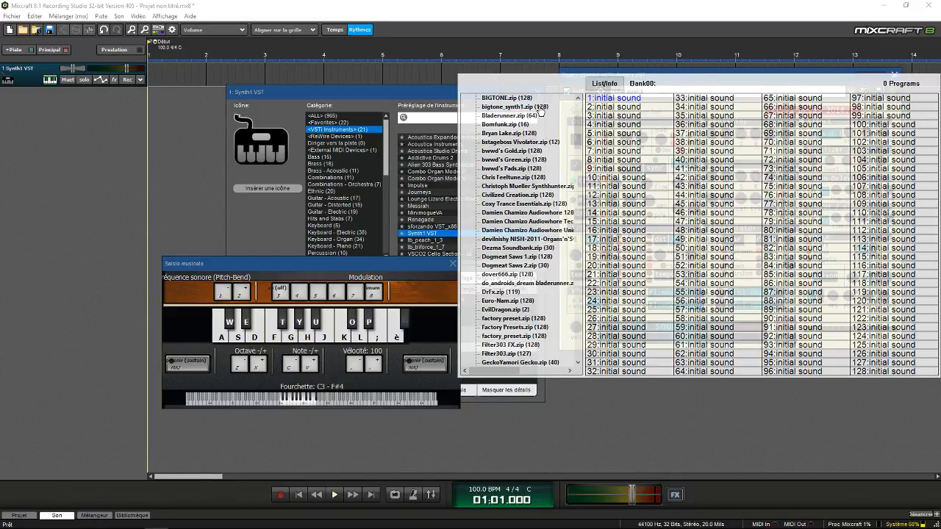
pyautogui.scroll(-10, 540, 111)
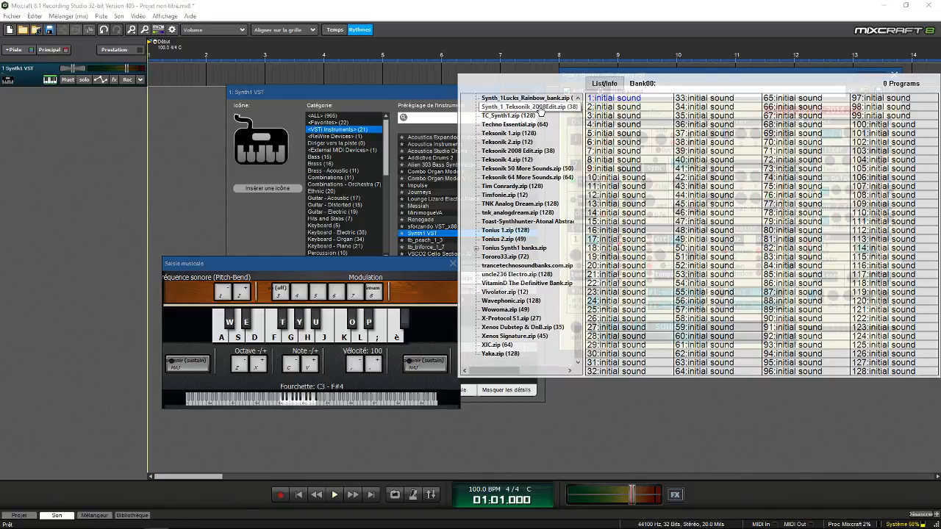
pyautogui.scroll(10, 541, 110)
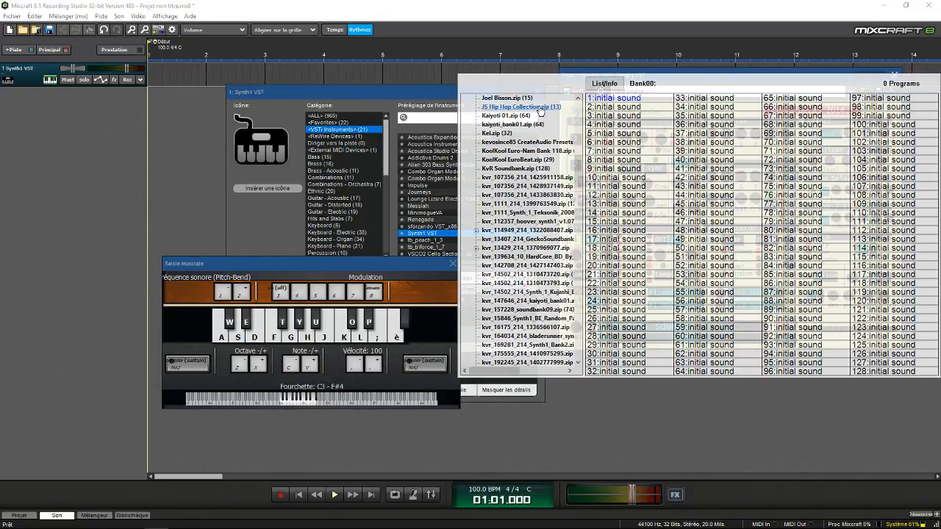
pyautogui.scroll(8, 541, 110)
pyautogui.scroll(-2, 540, 111)
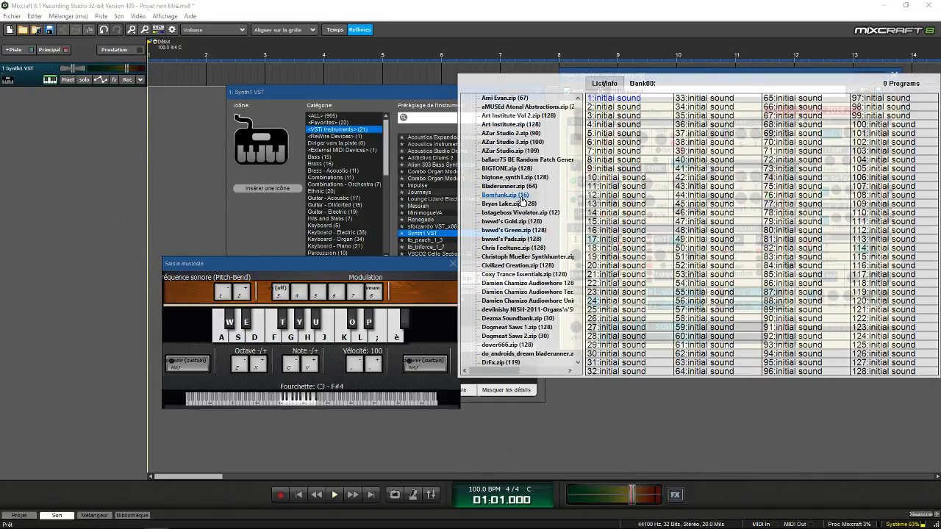
# Step: Show the programs of the Chris Feeltune.zip bank and look through the remaining external banks
pyautogui.click(500, 248)
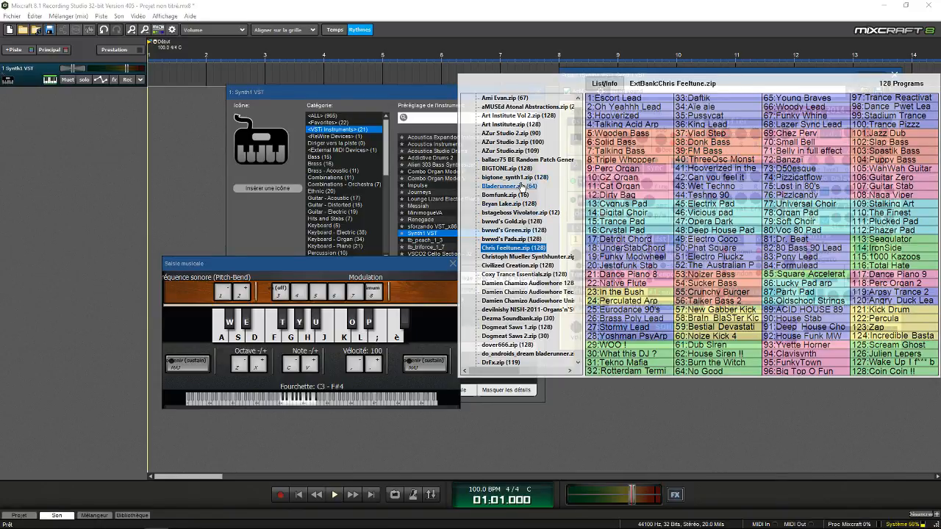
pyautogui.scroll(2, 522, 187)
pyautogui.scroll(-3, 522, 188)
pyautogui.scroll(-2, 522, 188)
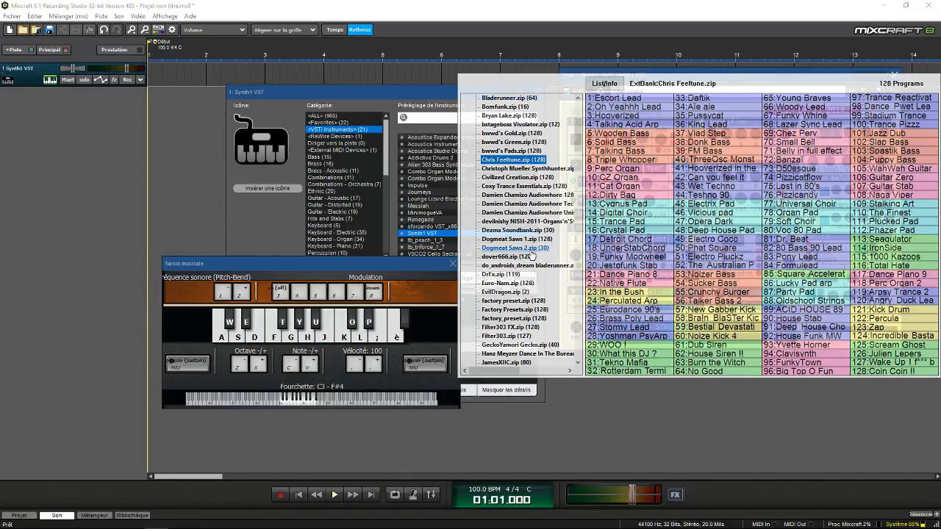
pyautogui.scroll(-2, 539, 240)
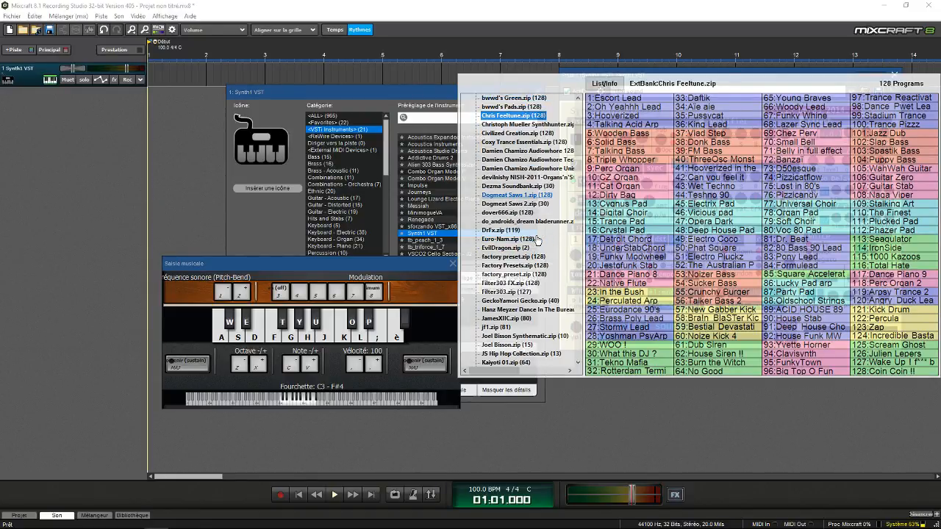
pyautogui.scroll(-5, 539, 240)
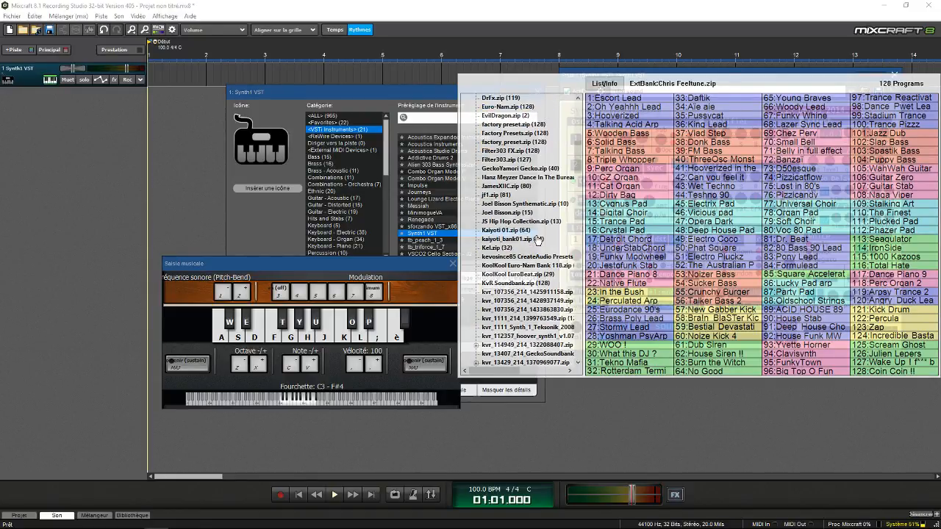
pyautogui.scroll(-15, 539, 239)
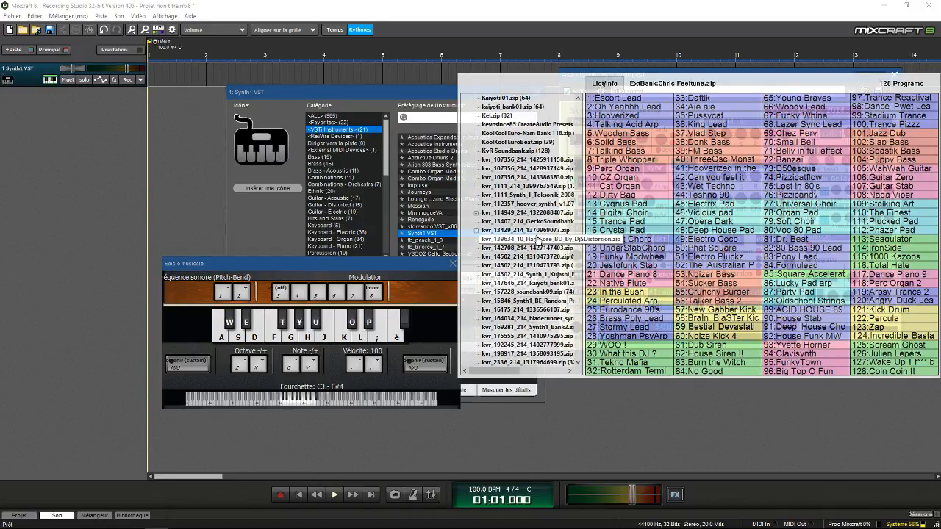
pyautogui.scroll(-10, 538, 239)
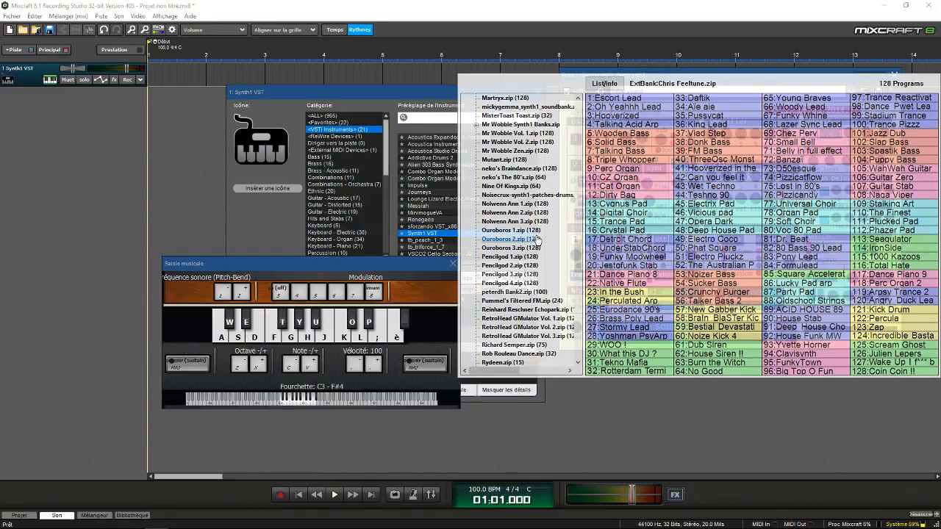
pyautogui.scroll(20, 539, 239)
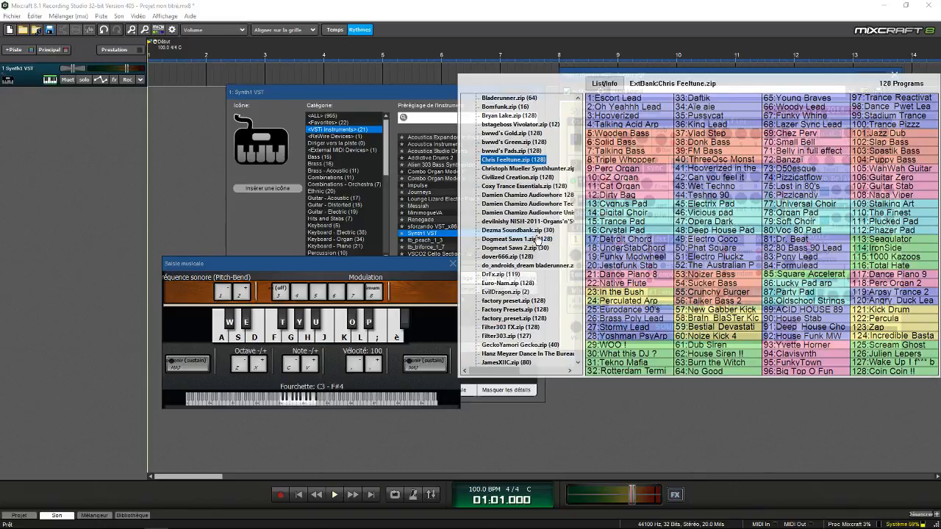
# Step: Load the program Classic 80s Synth from the Alfmeister's Magic Cracker.zip bank into Synth1
pyautogui.click(515, 133)
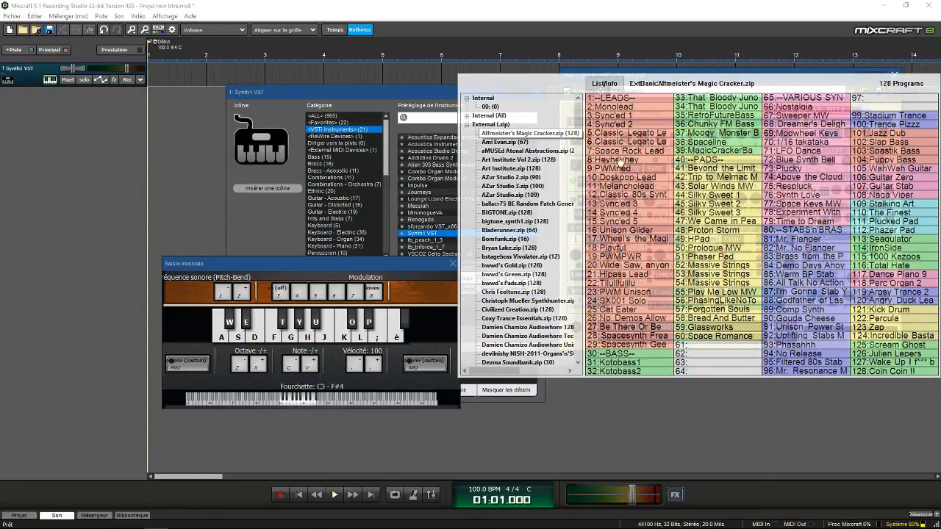
pyautogui.click(636, 117)
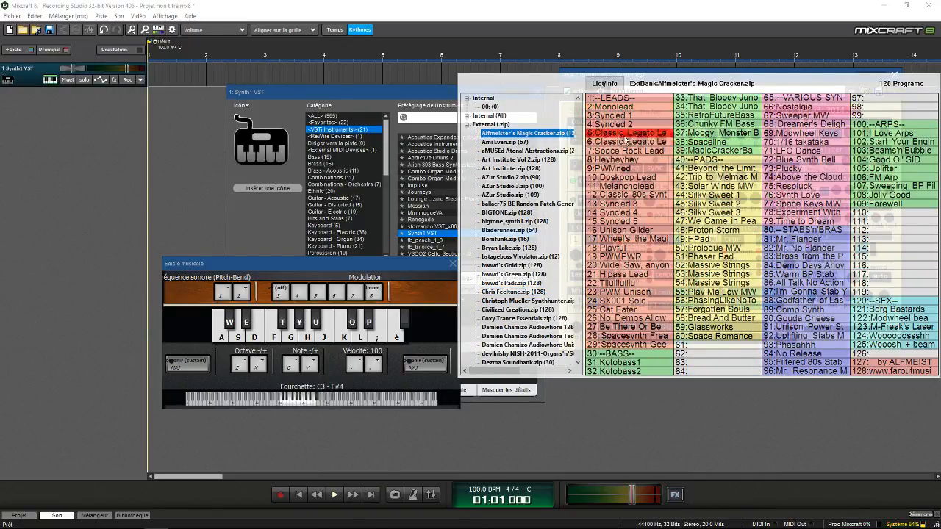
pyautogui.click(624, 195)
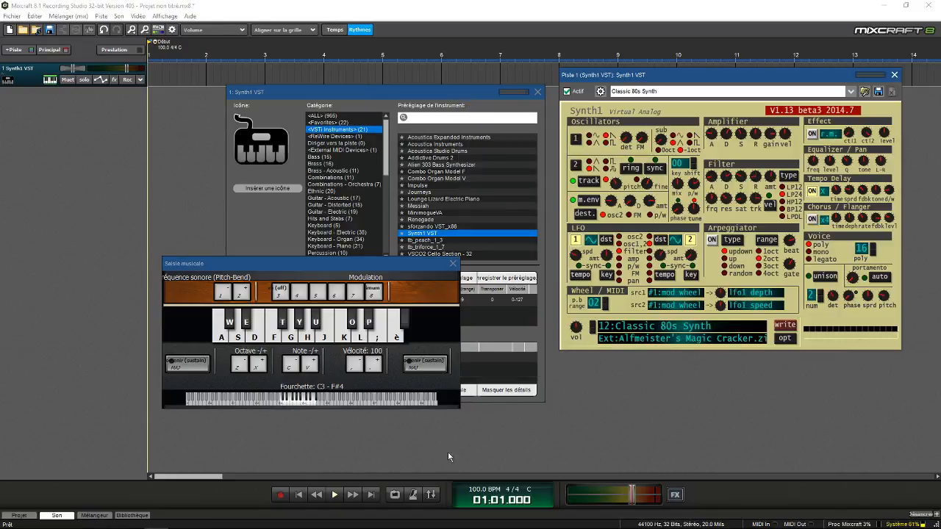
# Step: Audition the loaded Classic 80s Synth program with a note on the typing keyboard
pyautogui.click(308, 335)
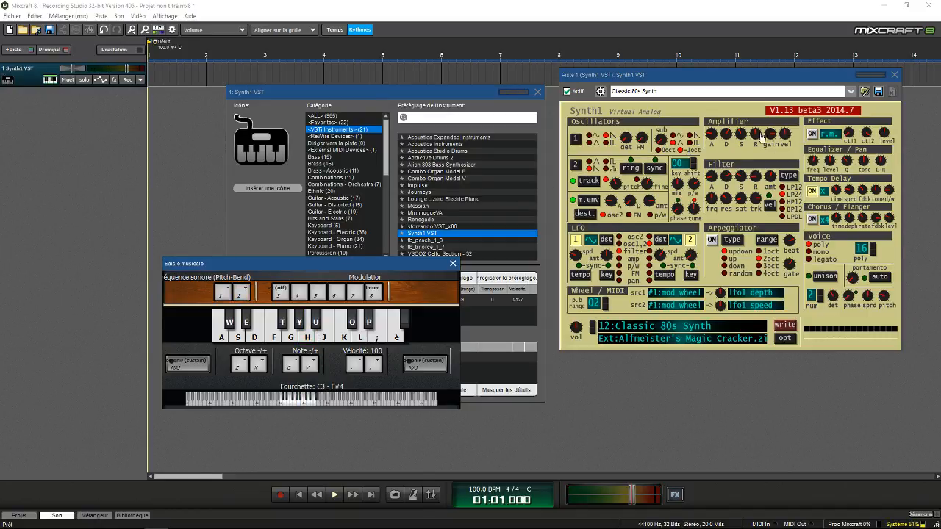
pyautogui.click(704, 91)
pyautogui.click(662, 119)
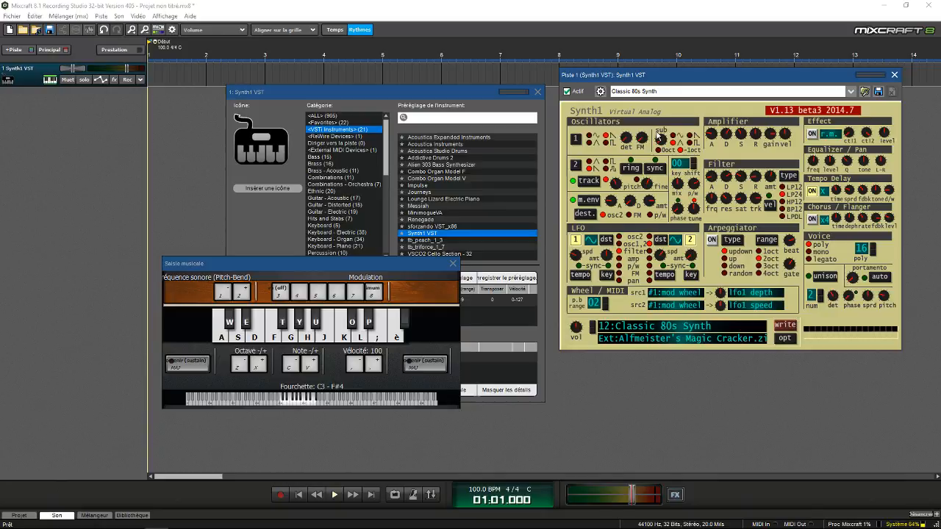
# Step: Reopen Synth1's program bank browser and view the programs of the external banks from Bomfunk.zip up to AZur Studio 3.zip
pyautogui.click(682, 330)
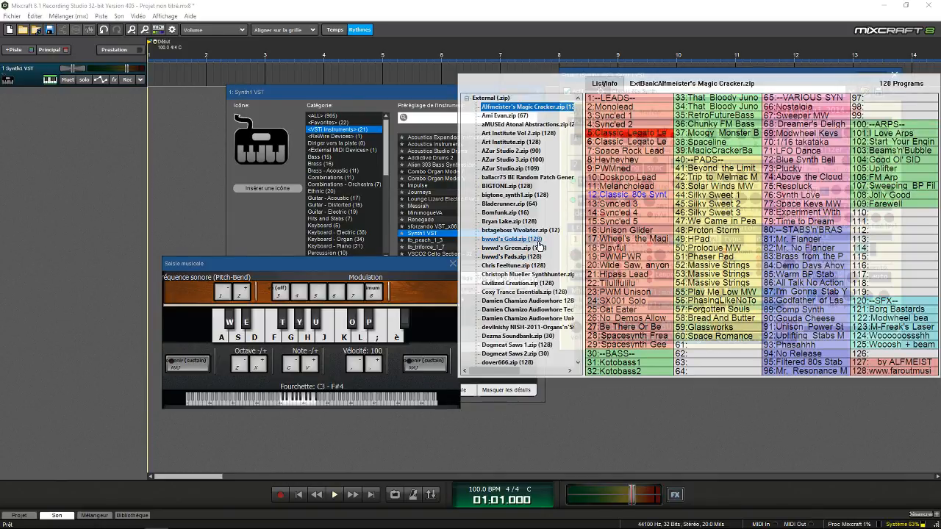
pyautogui.click(506, 213)
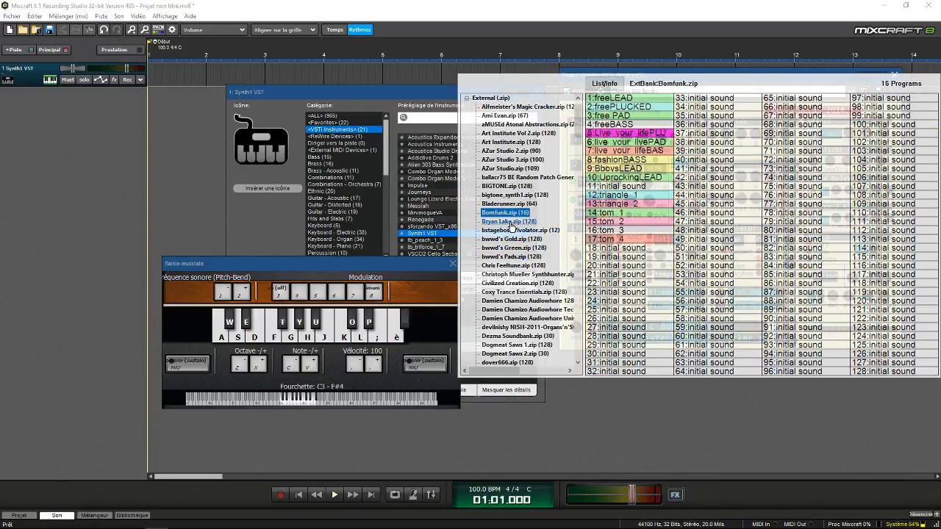
pyautogui.click(520, 205)
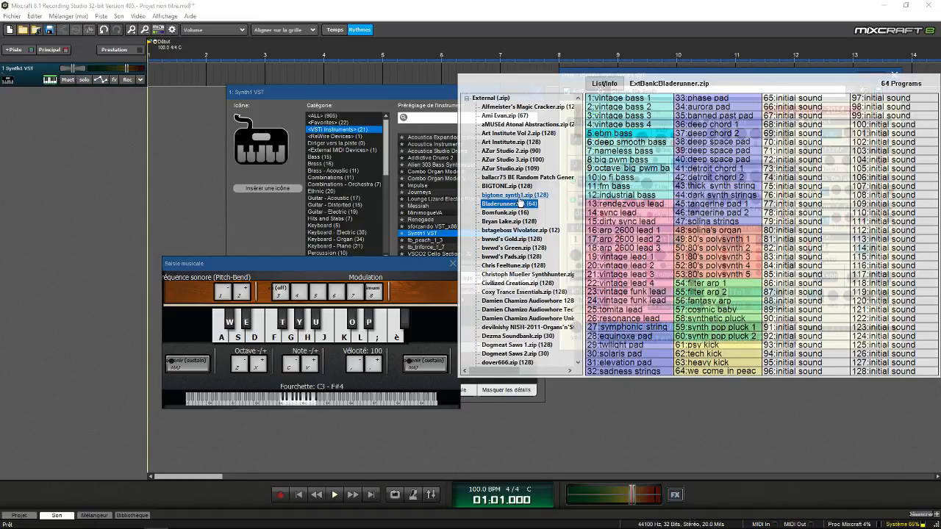
pyautogui.click(518, 187)
pyautogui.click(519, 178)
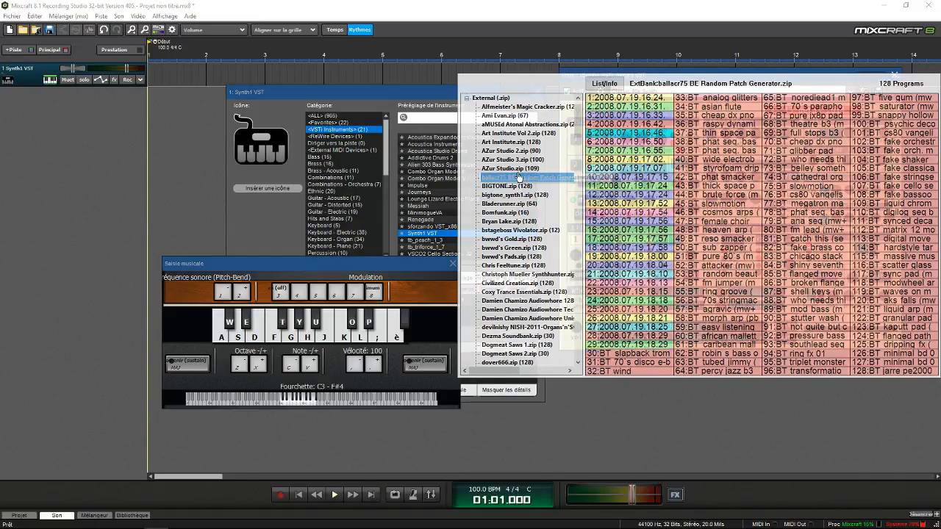
pyautogui.click(519, 169)
pyautogui.click(520, 160)
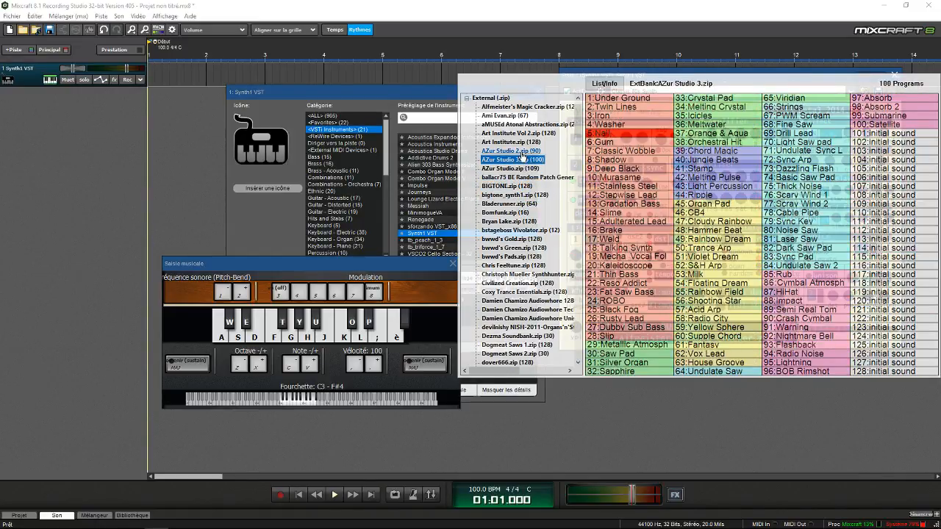
# Step: View the programs of the external banks from AZur Studio 2.zip up to Alfmeister's Magic Cracker.zip
pyautogui.click(521, 151)
pyautogui.click(524, 143)
pyautogui.click(525, 133)
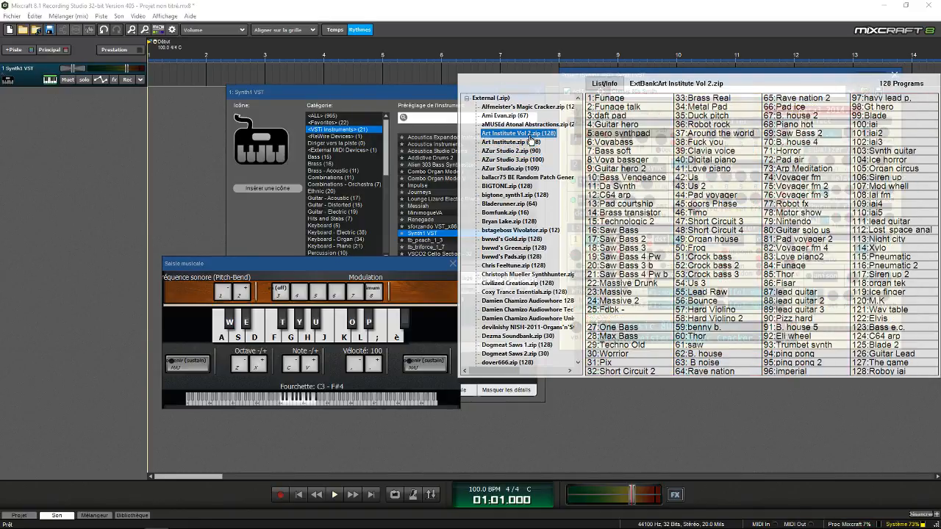
pyautogui.click(525, 125)
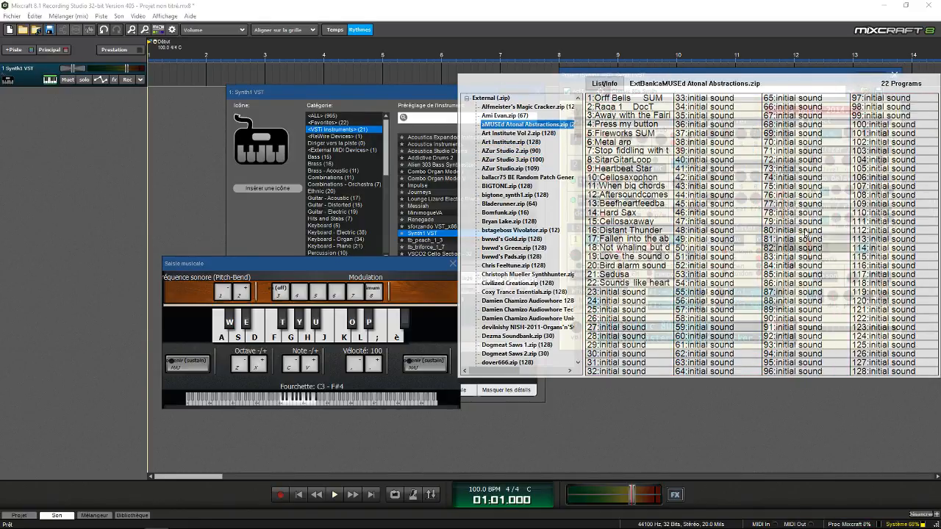
pyautogui.click(521, 117)
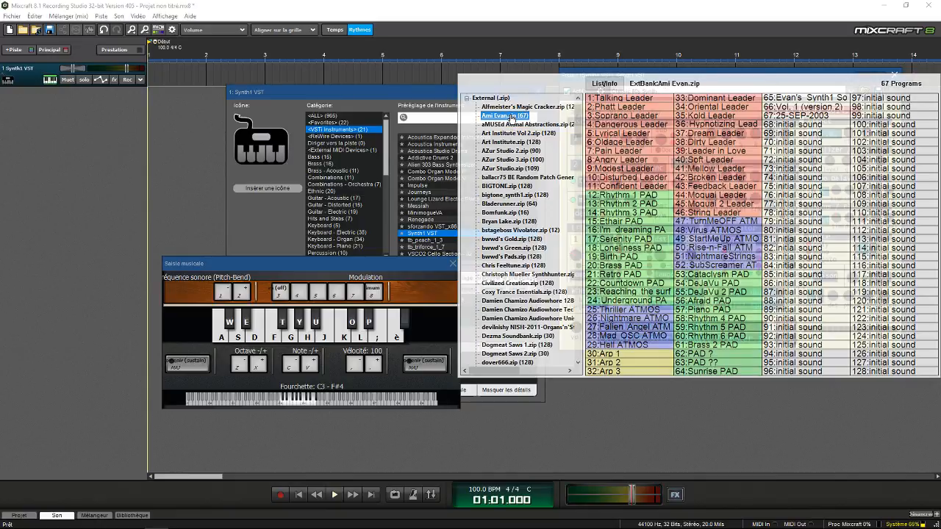
pyautogui.click(521, 108)
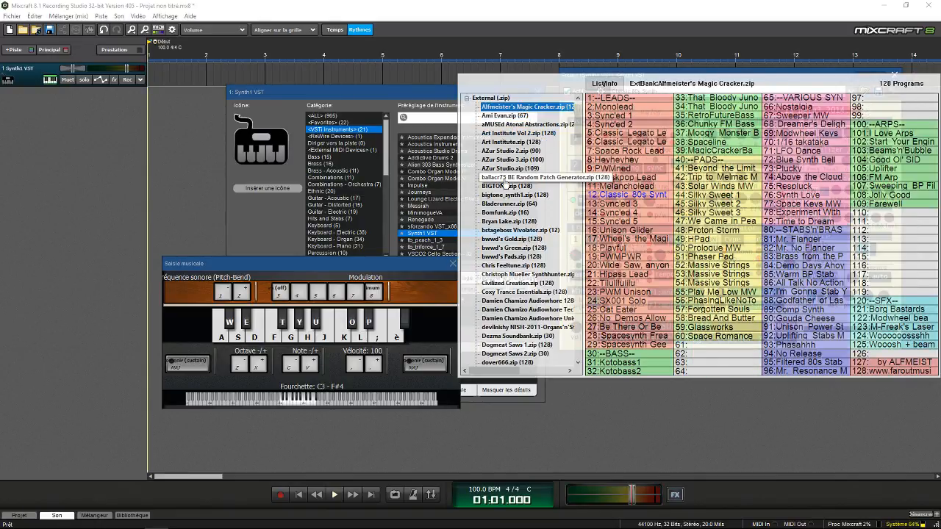
# Step: View the programs of the external banks from ballacr75 BE Random Patch Generator.zip down to bstageboss Vivolator.zip
pyautogui.click(505, 177)
pyautogui.click(505, 186)
pyautogui.click(507, 205)
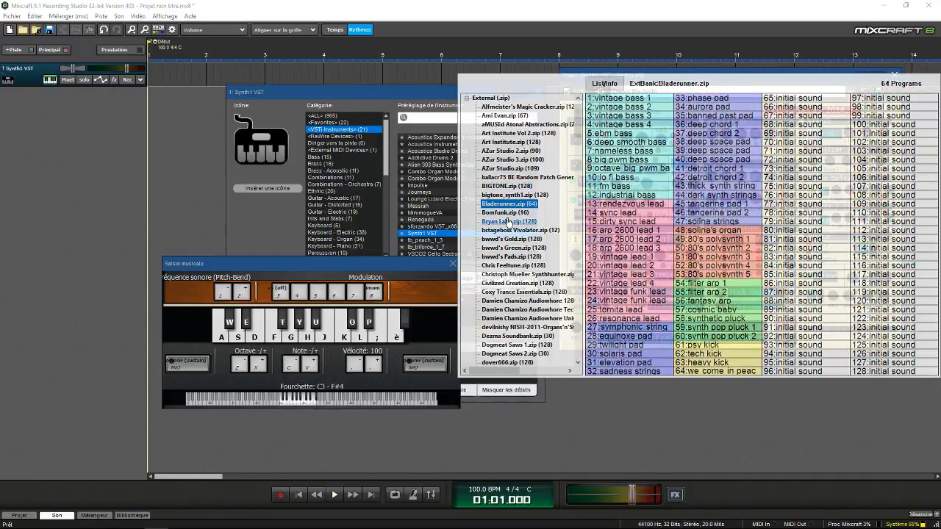
pyautogui.click(508, 212)
pyautogui.click(507, 221)
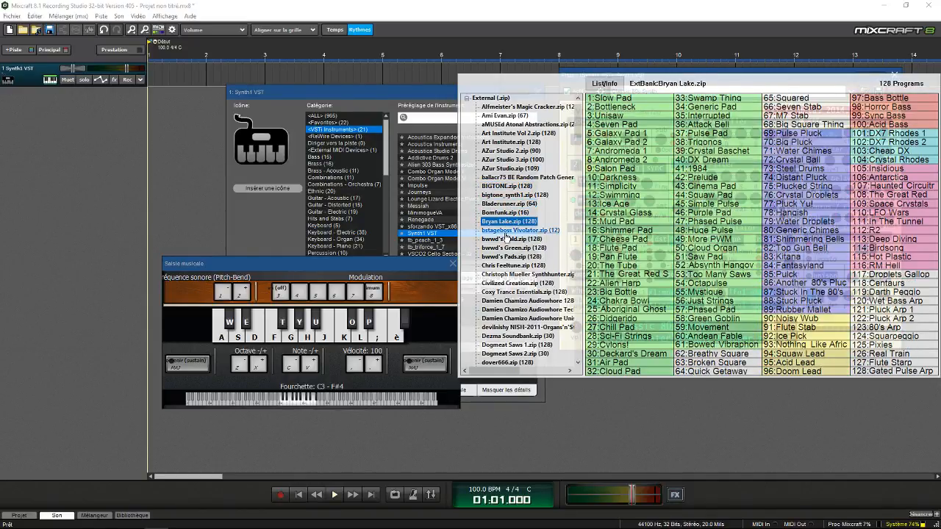
pyautogui.click(506, 231)
# Step: View the programs of banks further down the external list, from EvilDragon.zip to kevosince85 CreateAudio Presets 45.zip
pyautogui.scroll(-3, 539, 296)
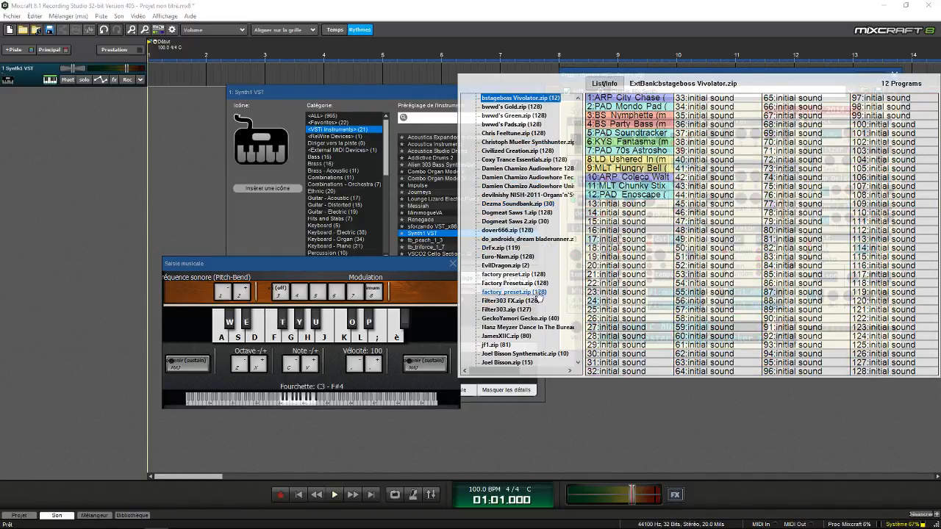
pyautogui.click(514, 266)
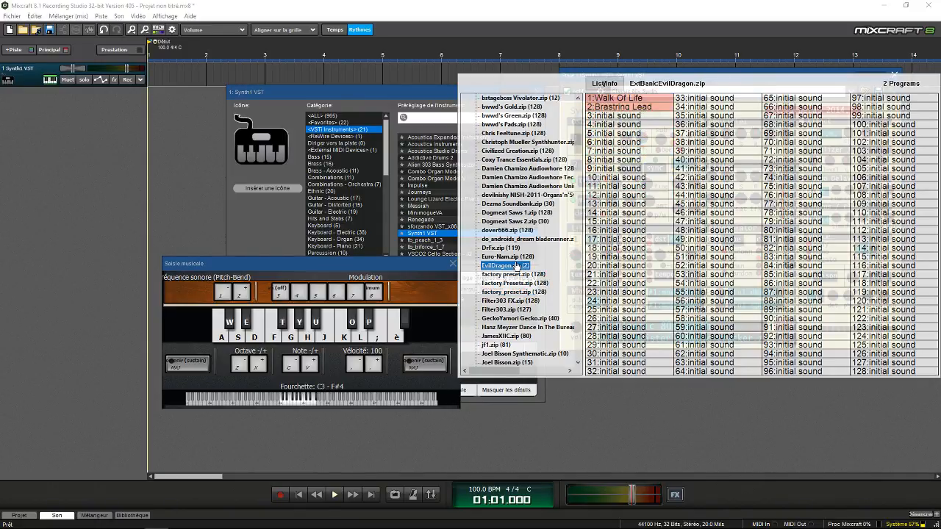
pyautogui.scroll(-2, 516, 266)
pyautogui.click(507, 266)
pyautogui.click(507, 274)
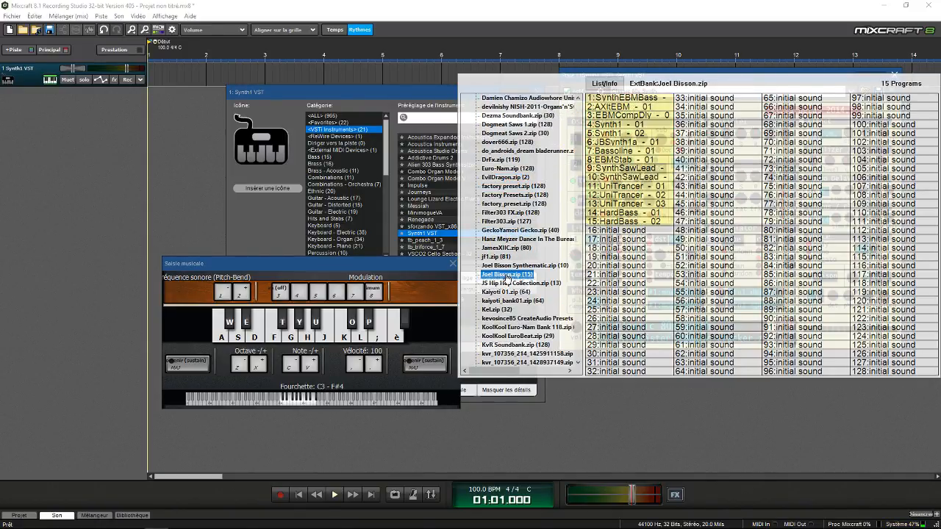
pyautogui.click(507, 292)
pyautogui.click(509, 301)
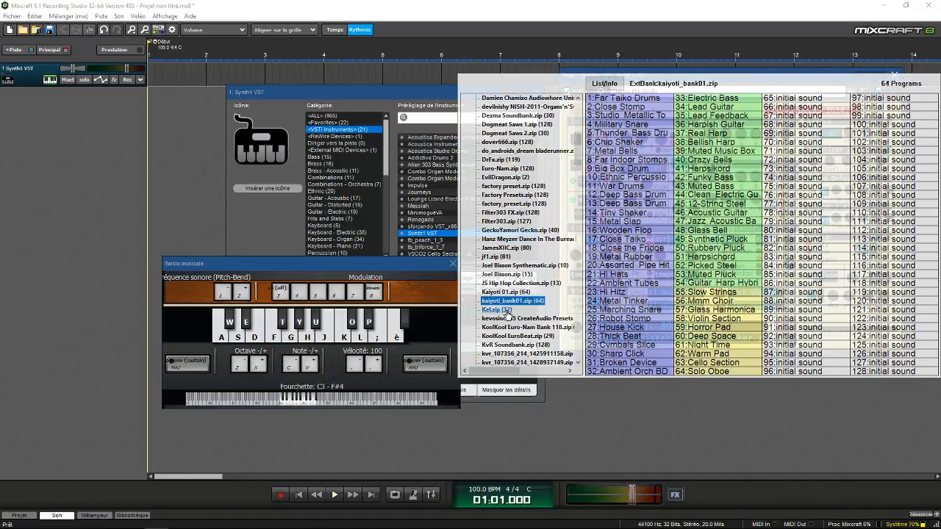
pyautogui.click(507, 309)
pyautogui.click(508, 318)
# Step: View the programs of the KoolKool EuroBeat.zip and KvR Soundbank.zip banks
pyautogui.scroll(-3, 508, 324)
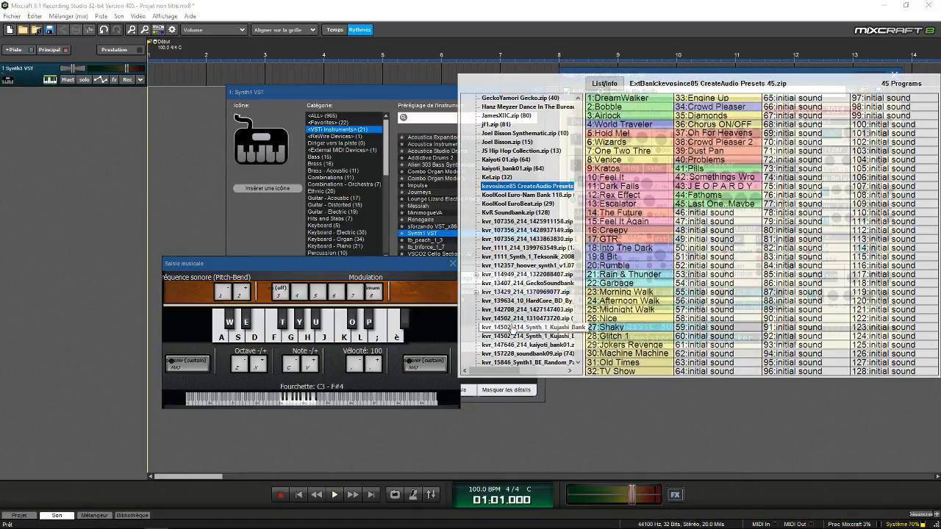
pyautogui.click(526, 204)
pyautogui.click(533, 213)
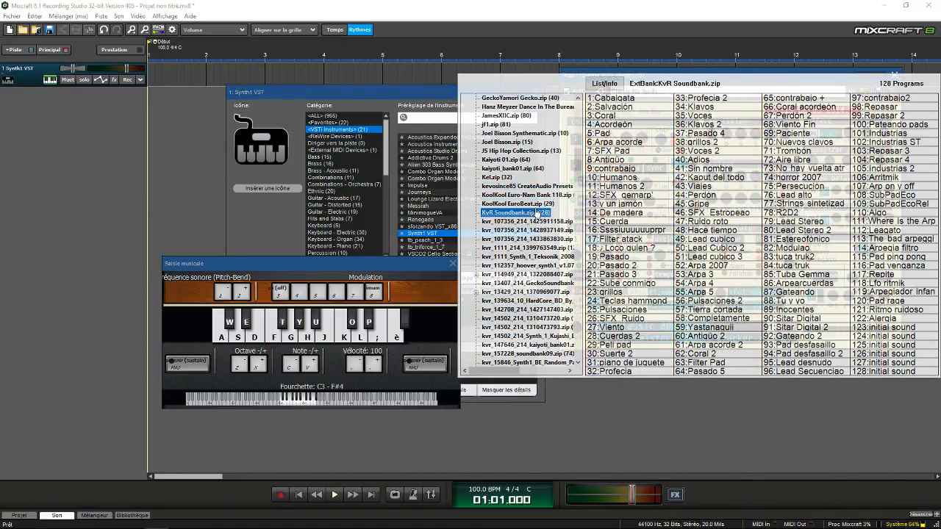
pyautogui.press('Up')
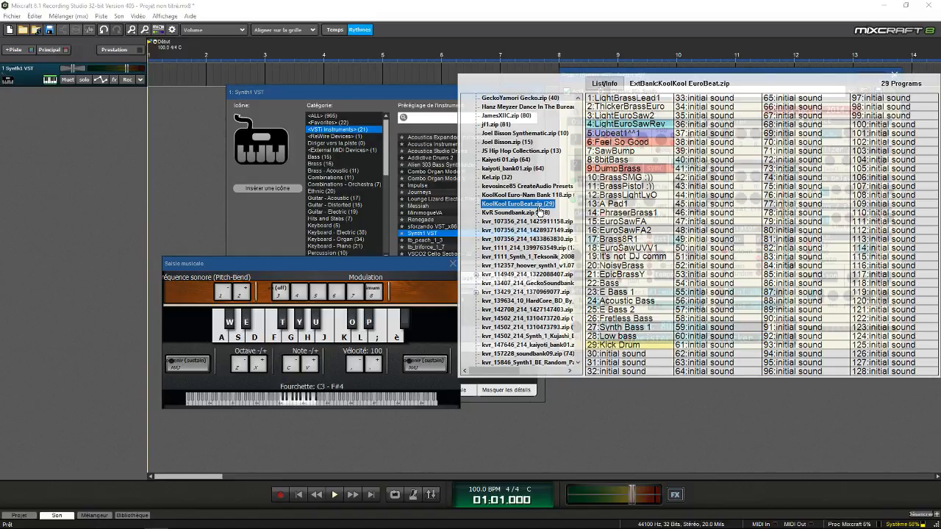
# Step: Load the program Eurodance 90s from the KoolKool Euro-Nam Bank 118.zip bank into Synth1
pyautogui.click(557, 196)
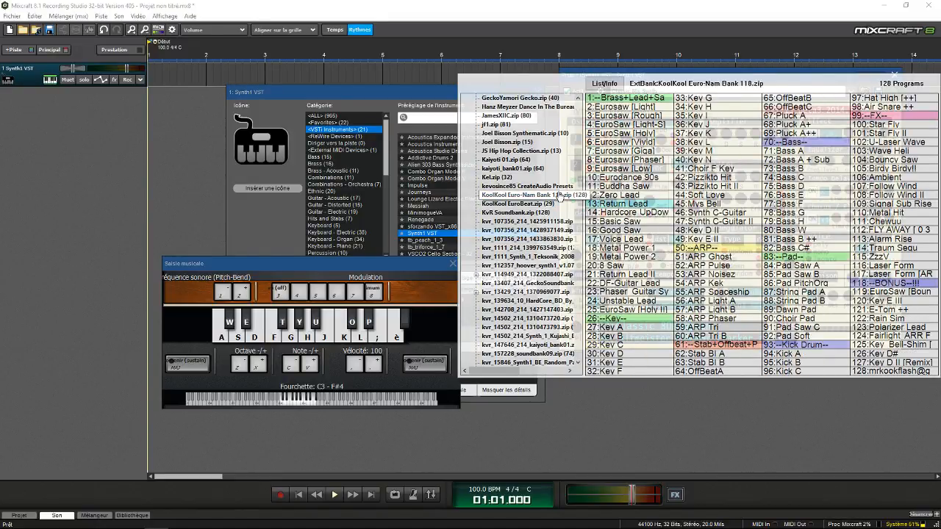
pyautogui.click(630, 100)
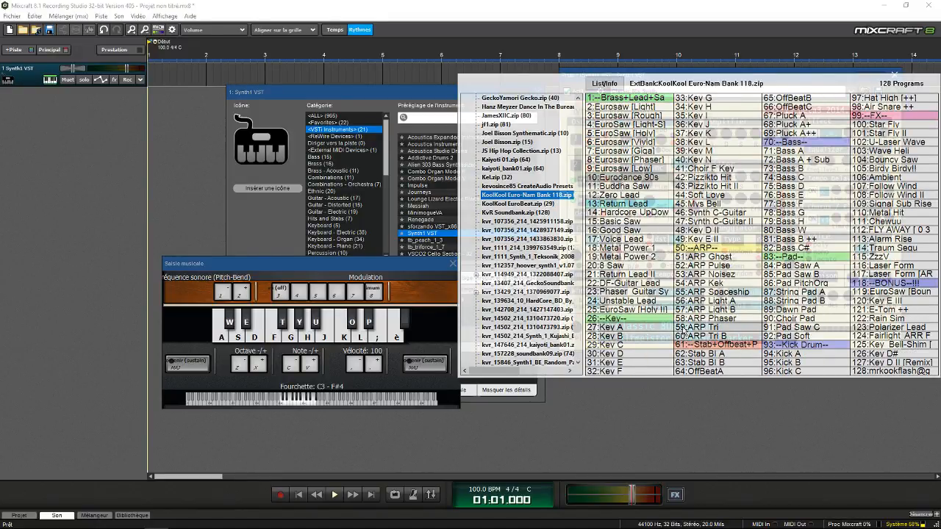
pyautogui.click(622, 178)
# Step: Play the Eurodance 90s sound on the typing keyboard while raising its range to C4 - F#5
pyautogui.click(320, 339)
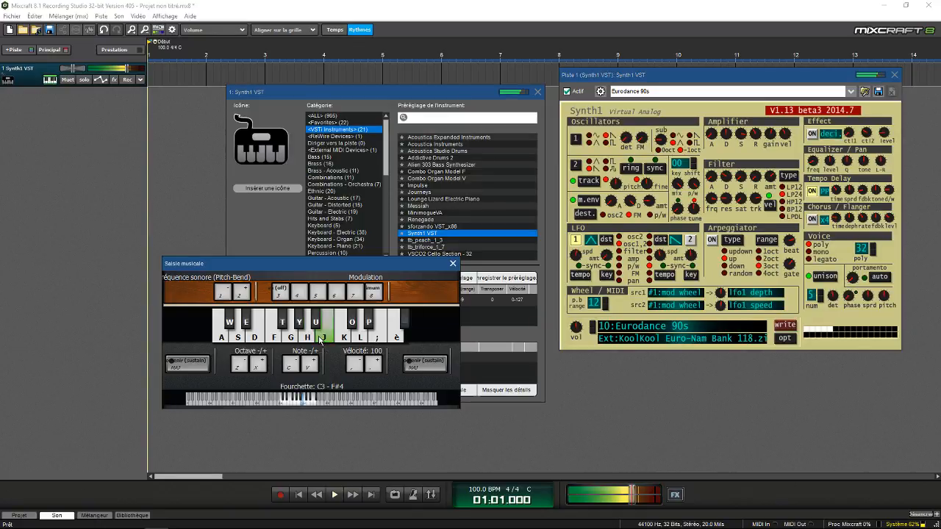
pyautogui.click(291, 337)
pyautogui.click(222, 338)
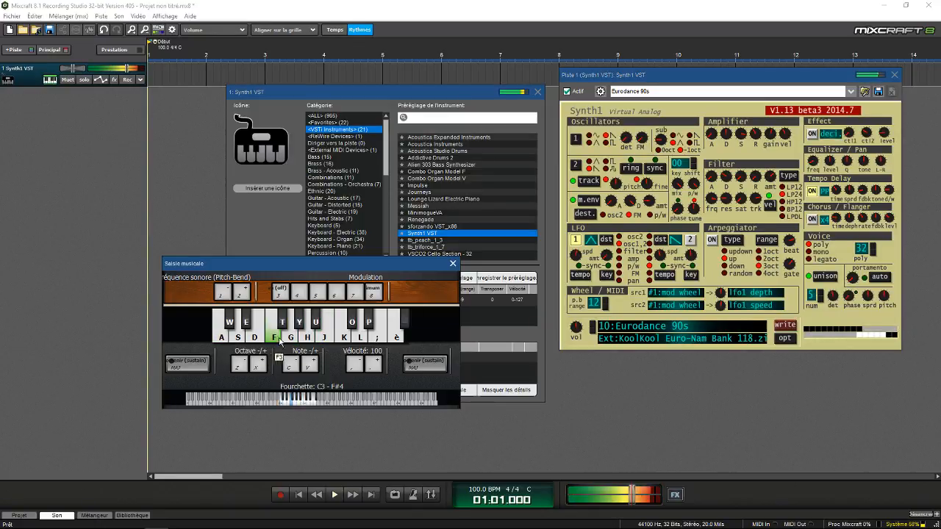
pyautogui.click(245, 365)
pyautogui.click(256, 368)
pyautogui.click(256, 367)
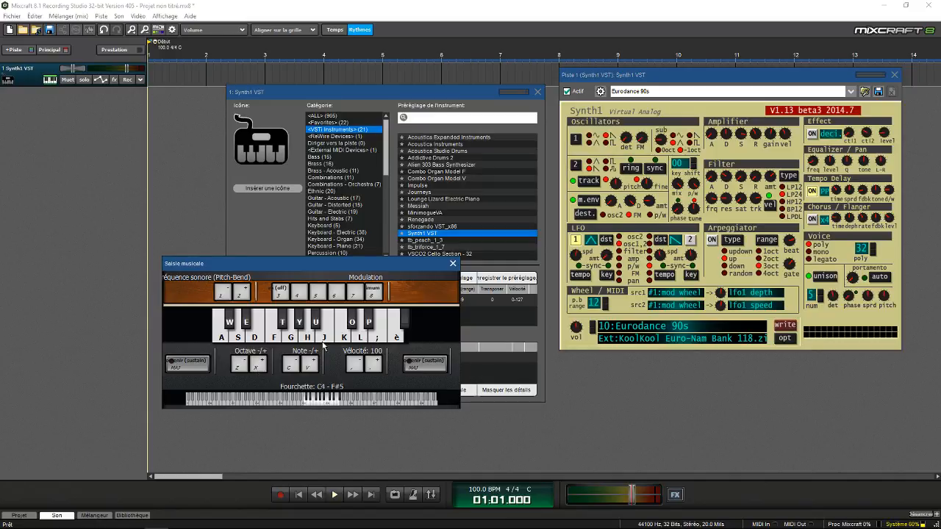
pyautogui.click(326, 337)
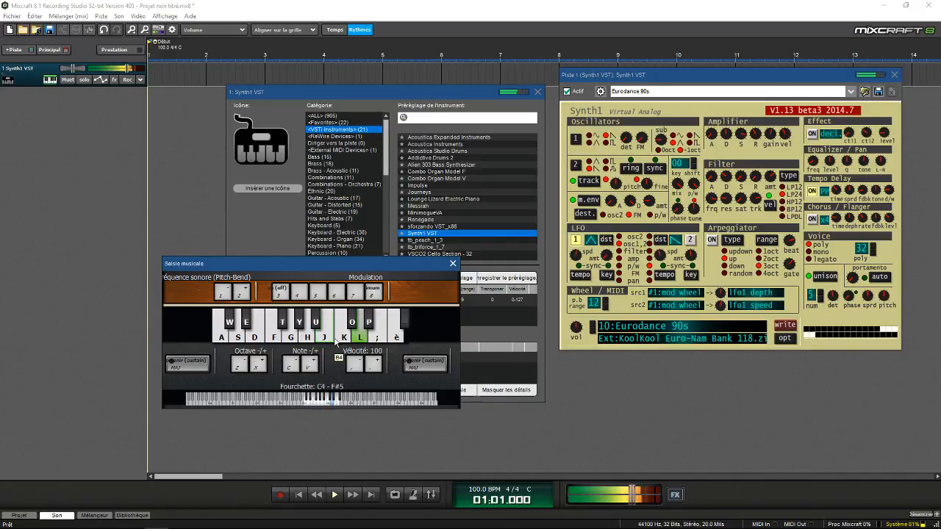
# Step: Raise the typing keyboard's range to C5 - F#6 and play a few notes of Eurodance 90s
pyautogui.click(264, 368)
pyautogui.press('h')
pyautogui.press('f')
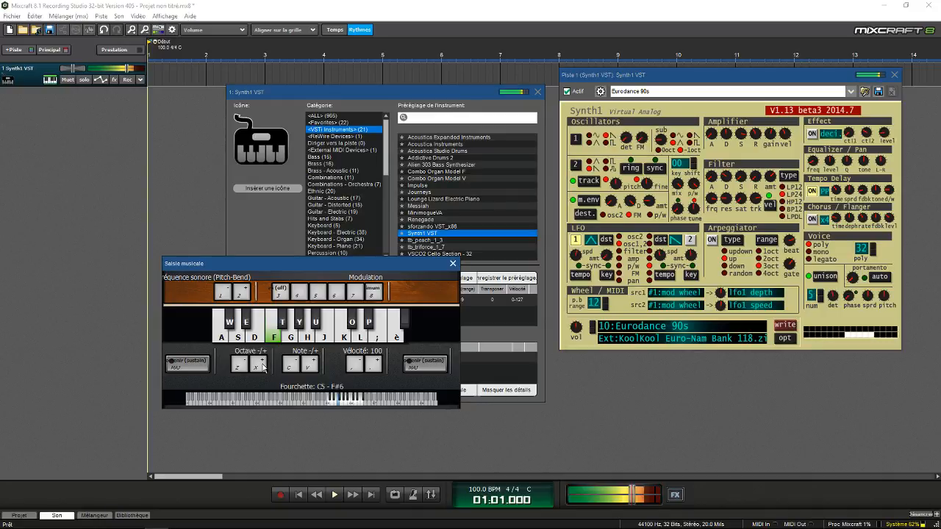
pyautogui.press('t')
pyautogui.press('s')
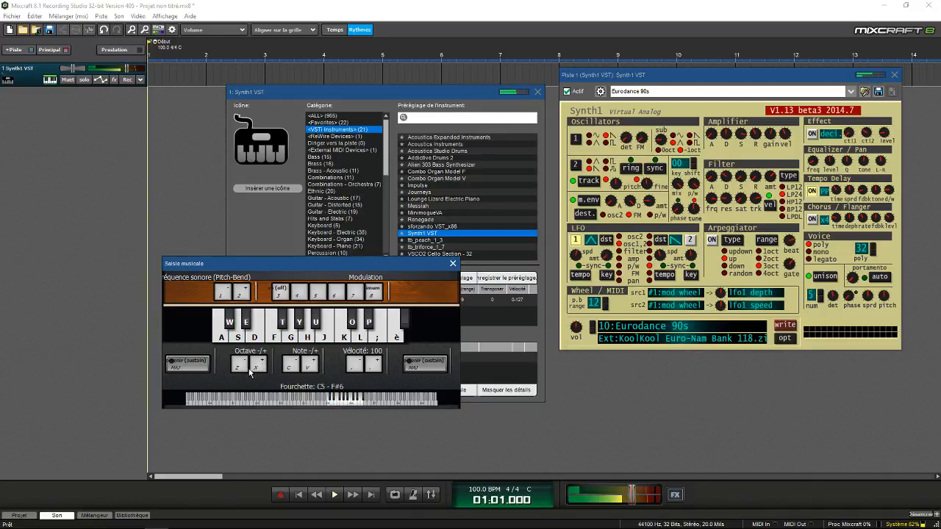
# Step: Lower the typing keyboard's range note by note to F4 - B5
pyautogui.click(288, 369)
pyautogui.click(289, 369)
pyautogui.click(288, 369)
pyautogui.click(288, 369)
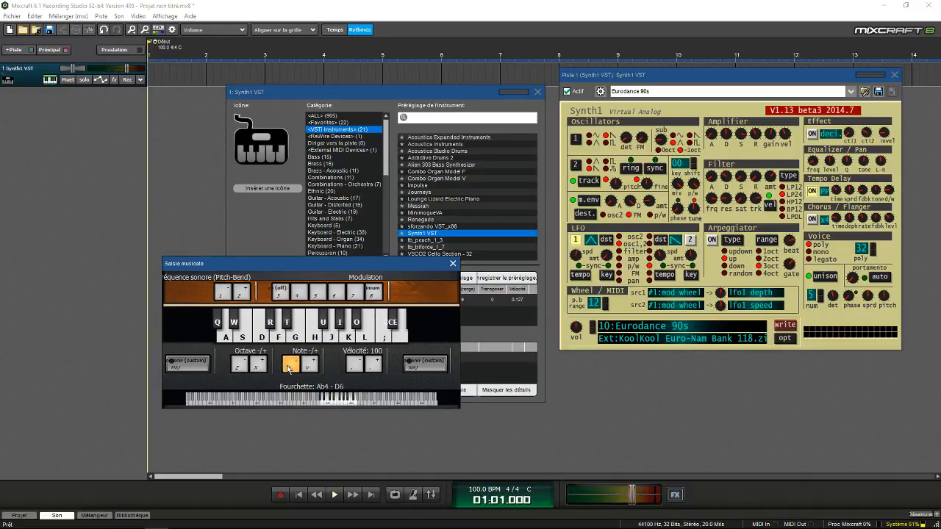
pyautogui.click(288, 369)
pyautogui.click(288, 369)
pyautogui.click(288, 369)
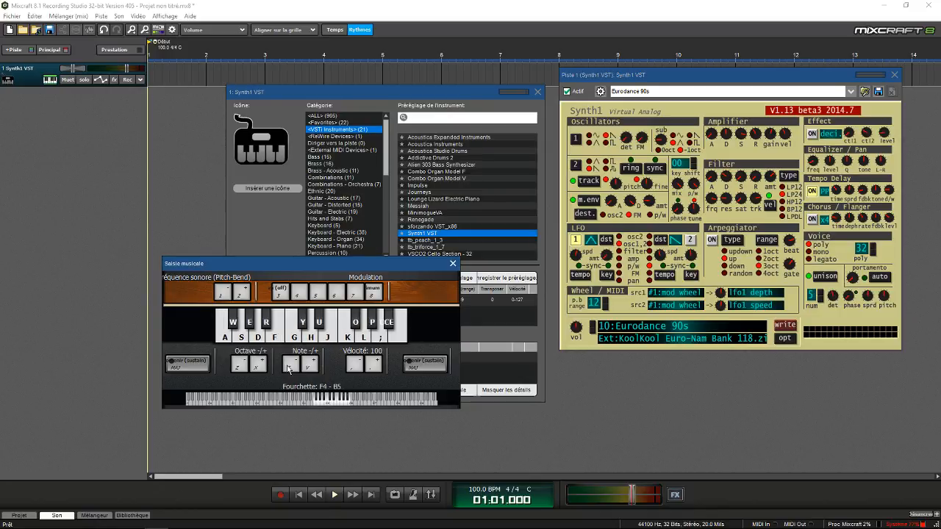
# Step: Play a short melody with the Eurodance 90s sound in the F4 - B5 range
pyautogui.press('o')
pyautogui.press('o')
pyautogui.press('h')
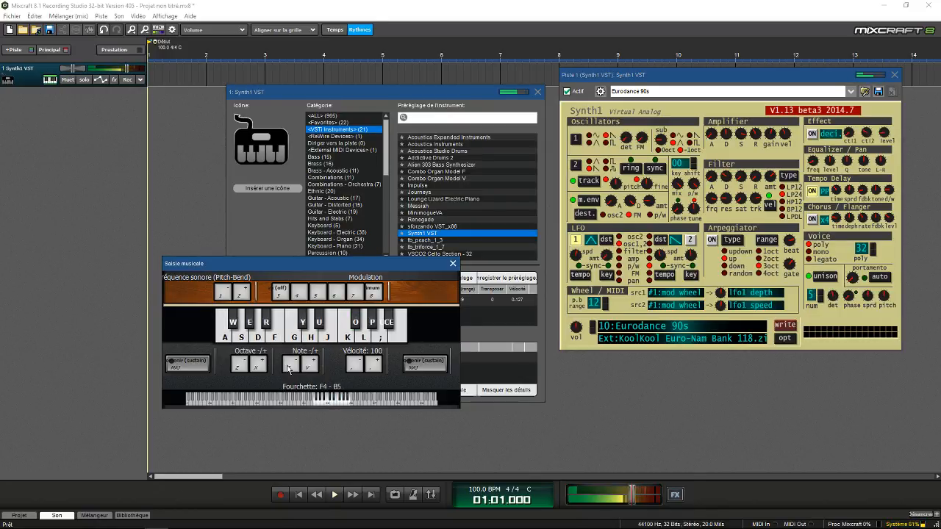
pyautogui.press('o')
pyautogui.press('g')
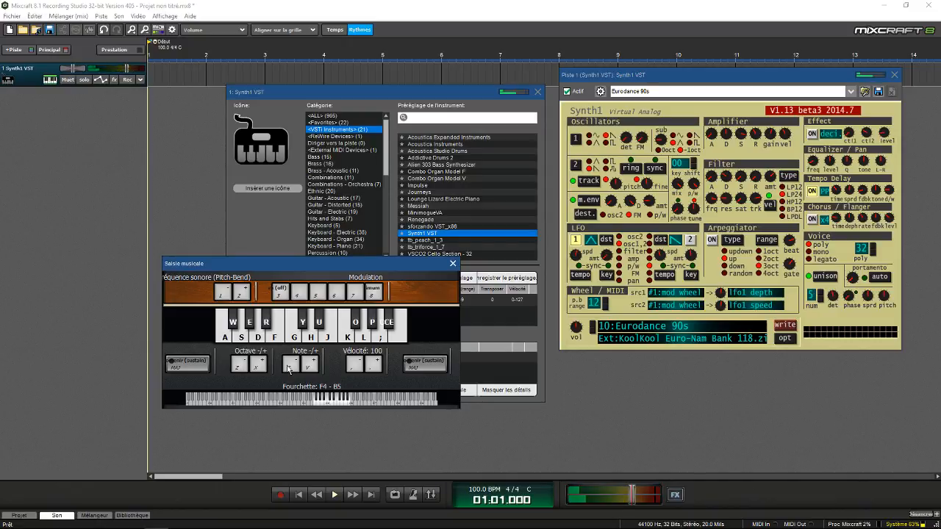
pyautogui.press('o')
pyautogui.press('j')
pyautogui.press('o')
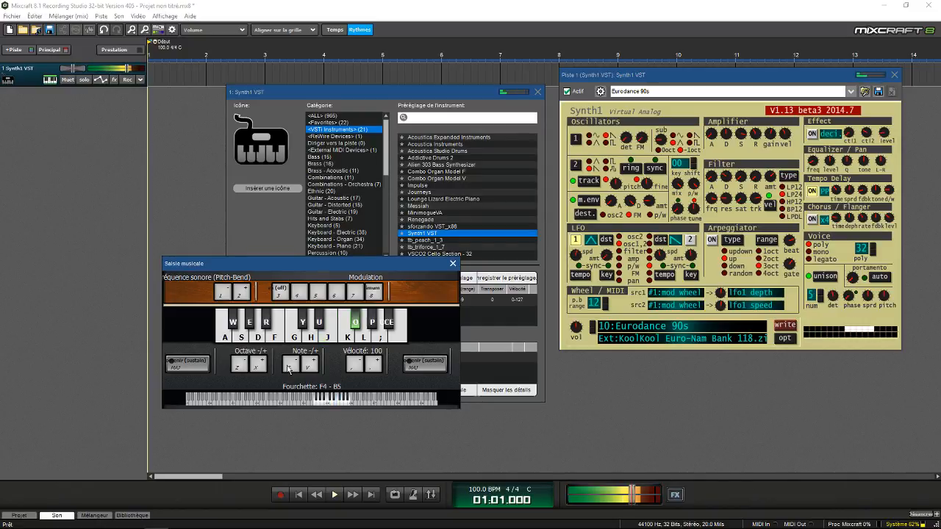
pyautogui.press('u')
pyautogui.press('h')
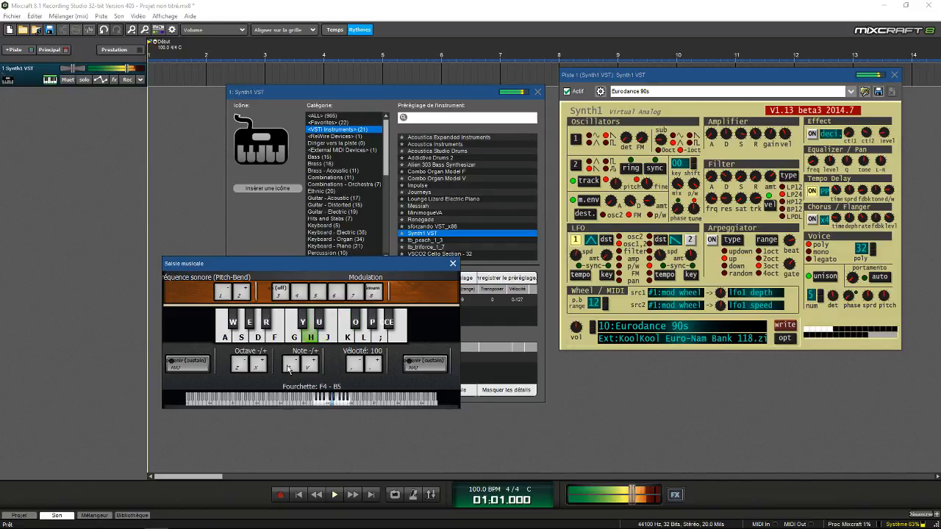
pyautogui.press('f')
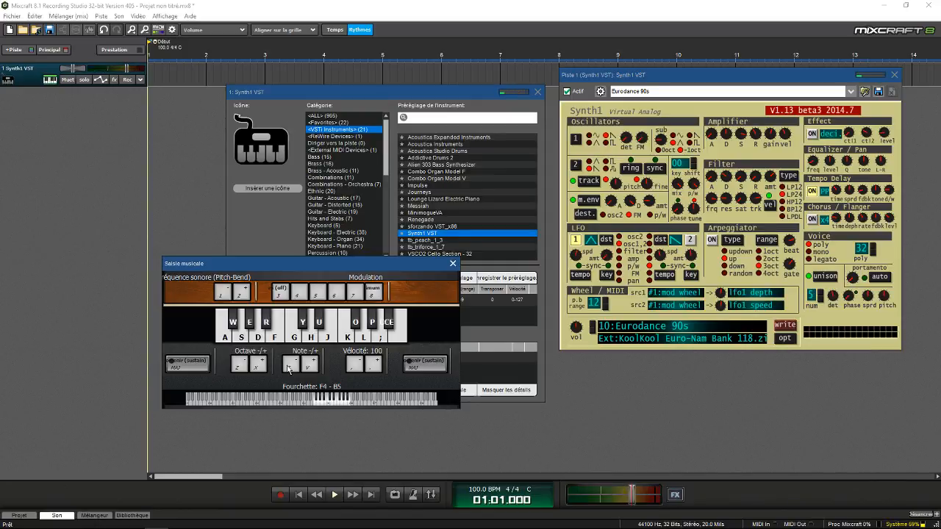
# Step: Continue the Eurodance 90s melody on the typing keyboard, keeping its range at F4 - B5
pyautogui.press('o')
pyautogui.press('d')
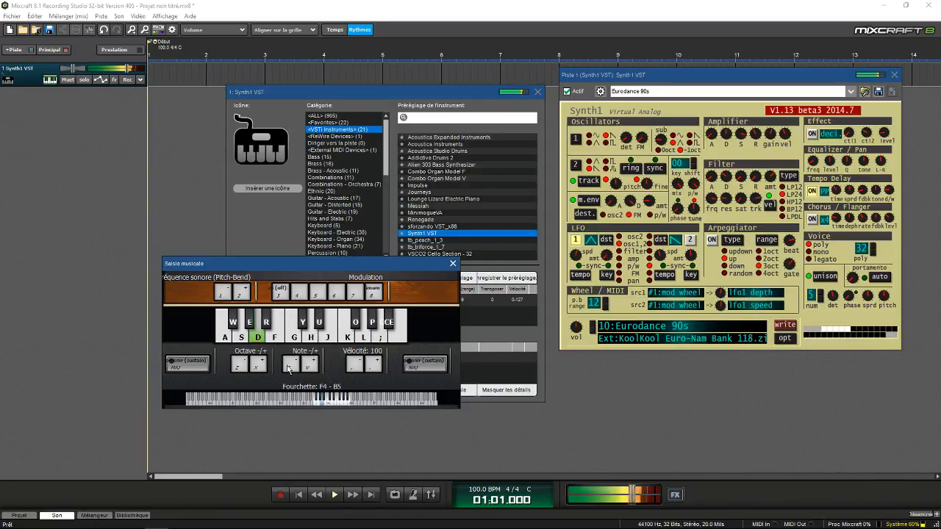
pyautogui.press('o')
pyautogui.press('h')
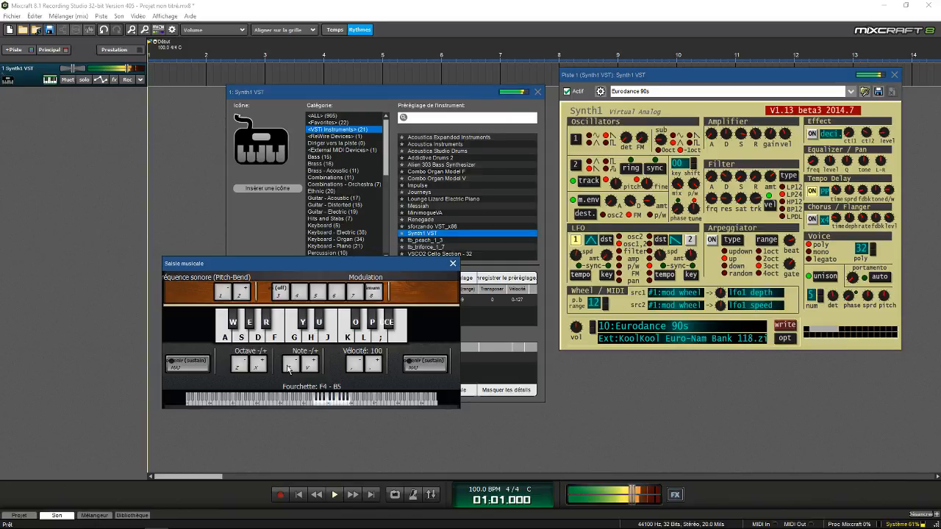
pyautogui.press('o')
pyautogui.press('f')
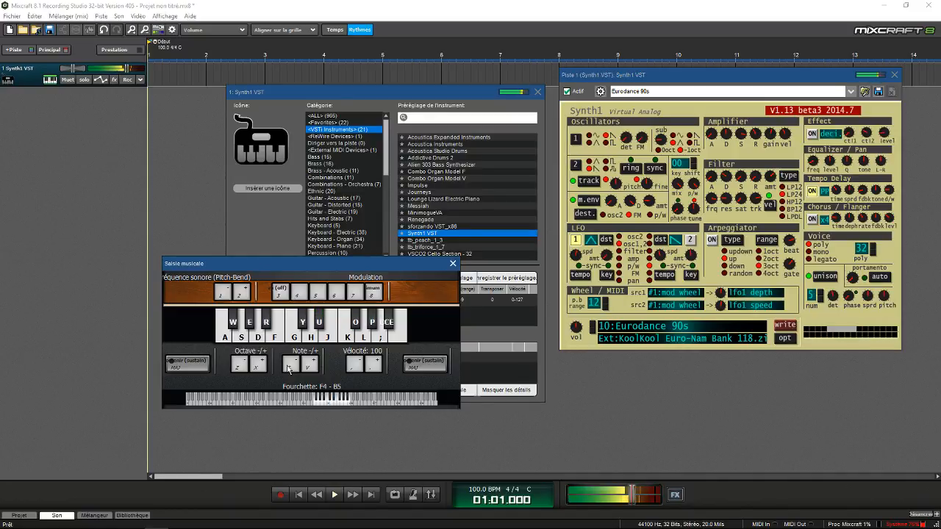
pyautogui.press('j')
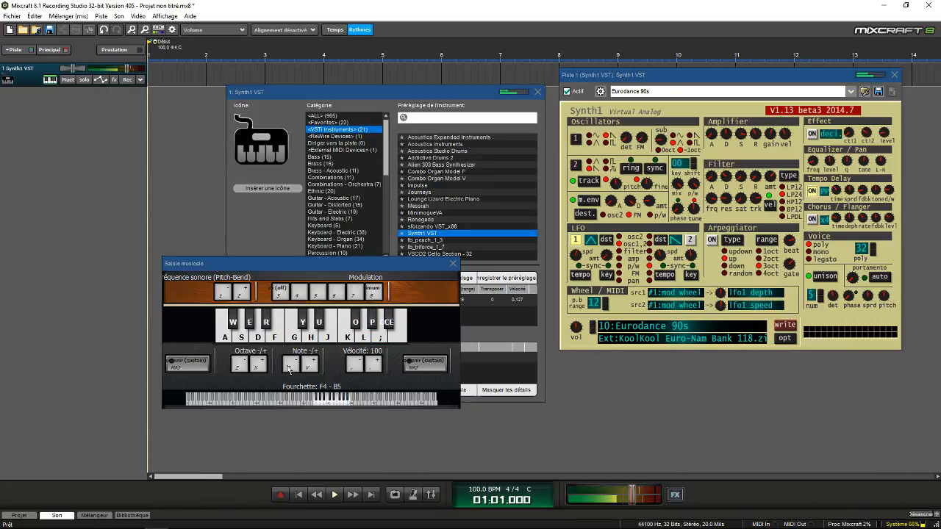
# Step: Raise the typing keyboard's range by one note to F#4 - C6 and play a melody with Eurodance 90s
pyautogui.click(315, 365)
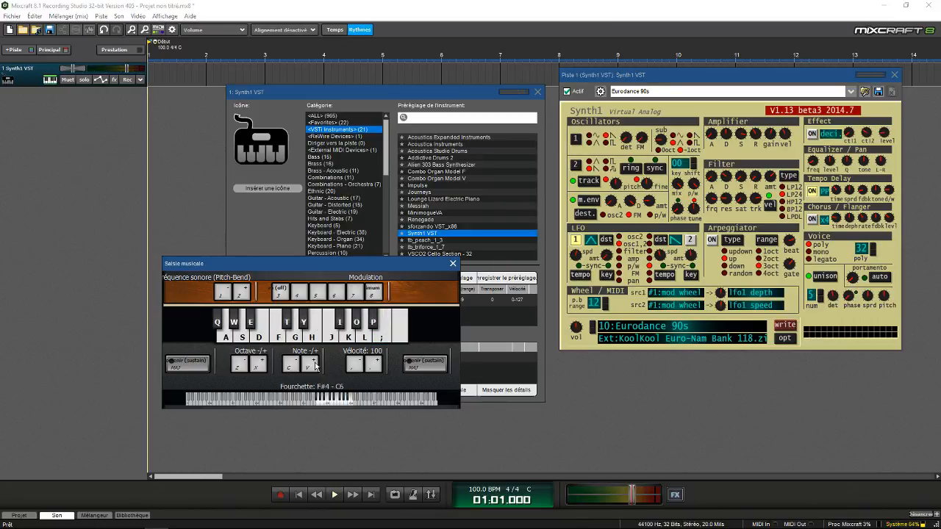
pyautogui.press('i')
pyautogui.press('g')
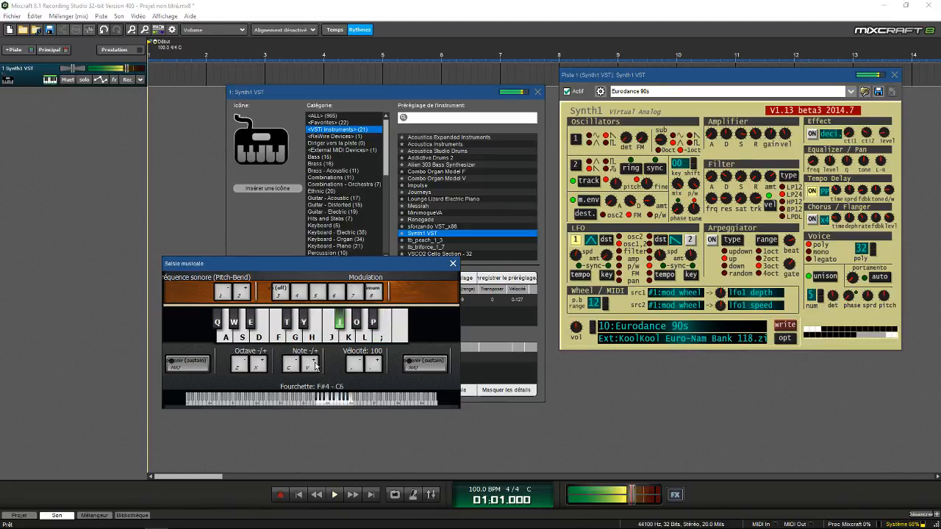
pyautogui.press('g')
pyautogui.press('d')
pyautogui.press('d')
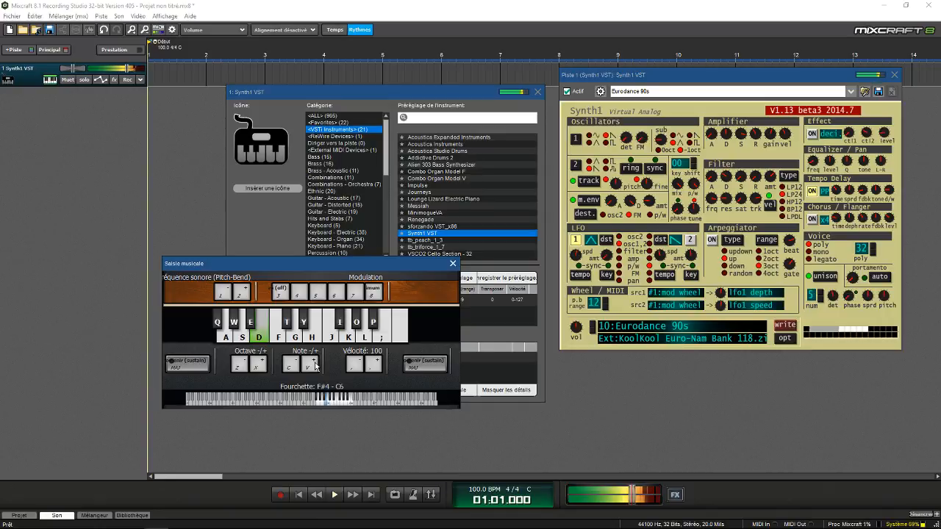
pyautogui.press('h')
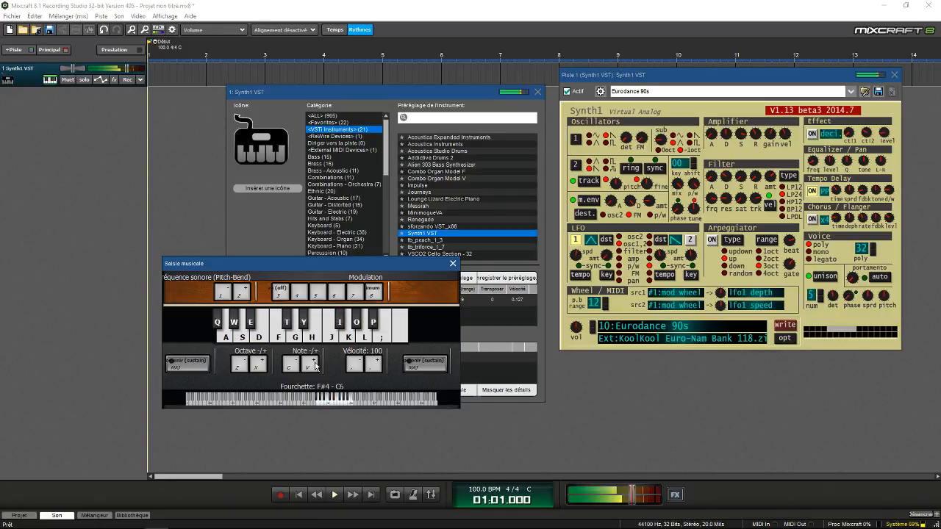
pyautogui.press('o')
pyautogui.press('l')
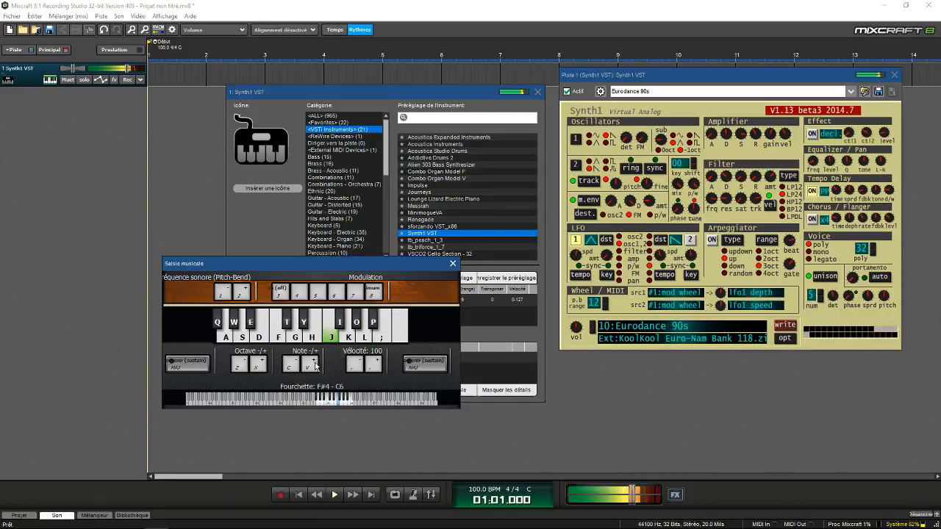
pyautogui.press('h')
pyautogui.press('g')
pyautogui.press('h')
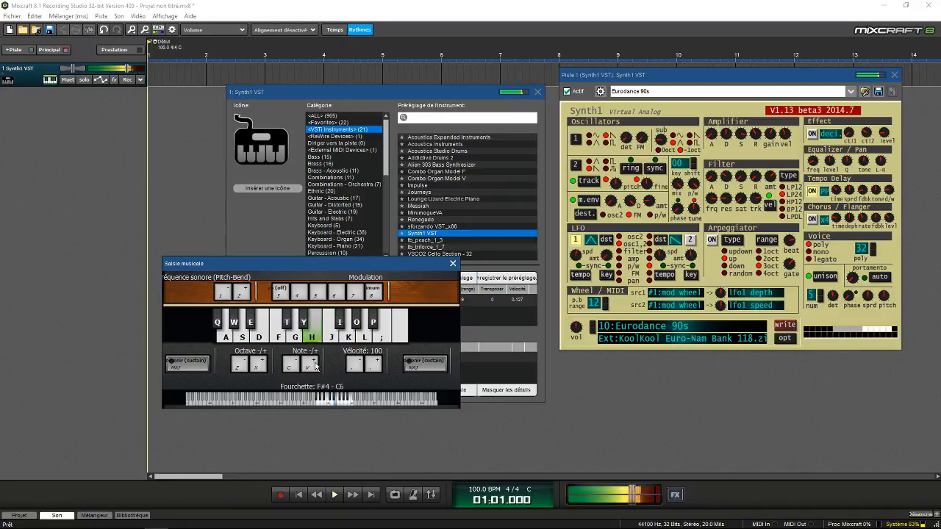
pyautogui.press('d')
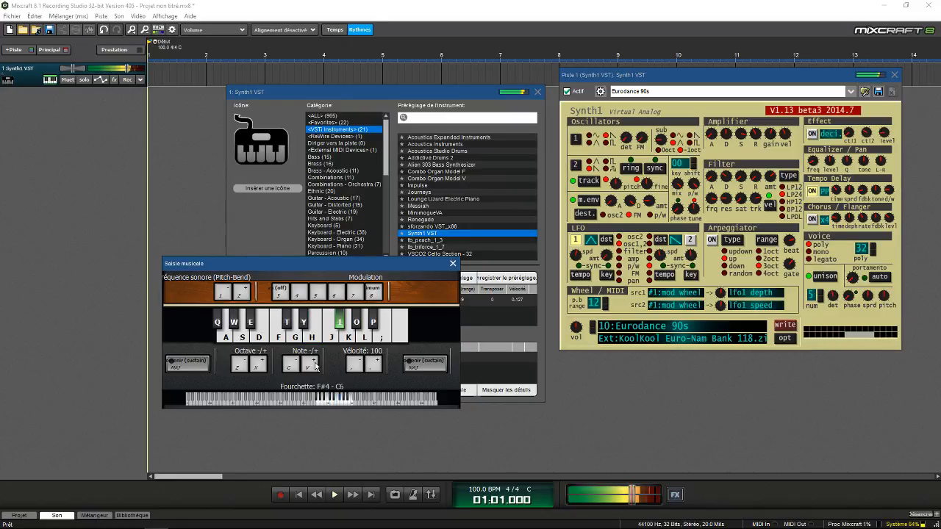
pyautogui.press('g')
pyautogui.press('d')
pyautogui.press('h')
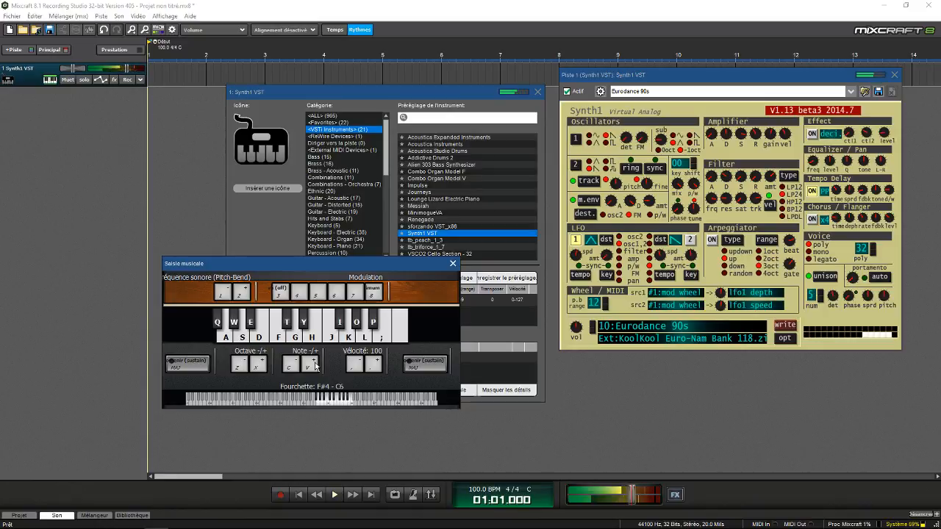
pyautogui.press('o')
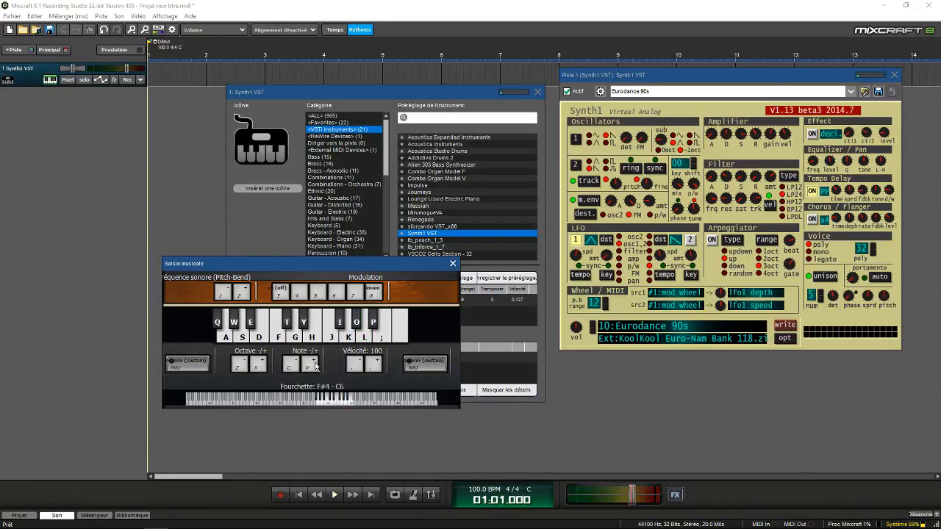
# Step: Play another melodic phrase with the Eurodance 90s sound in the F#4 - C6 range
pyautogui.press('i')
pyautogui.press('i')
pyautogui.press('g')
pyautogui.press('d')
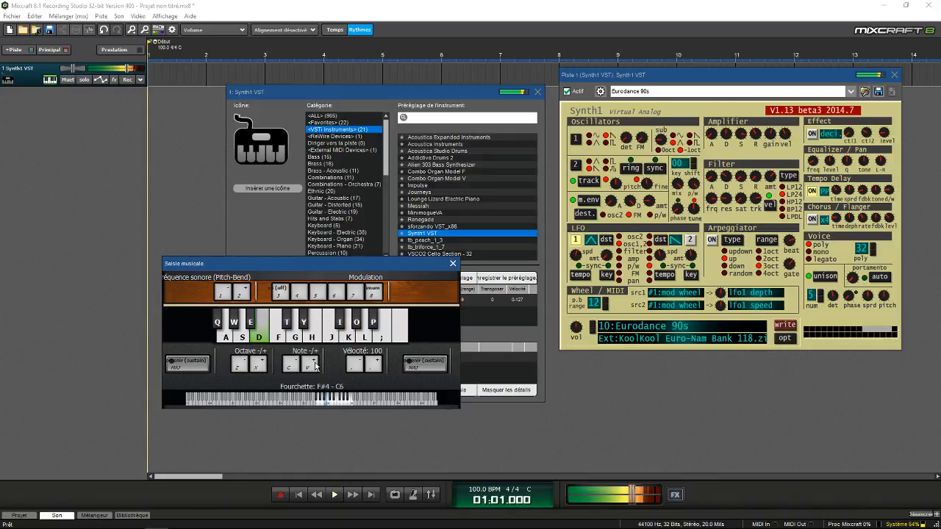
pyautogui.press('h')
pyautogui.press(';')
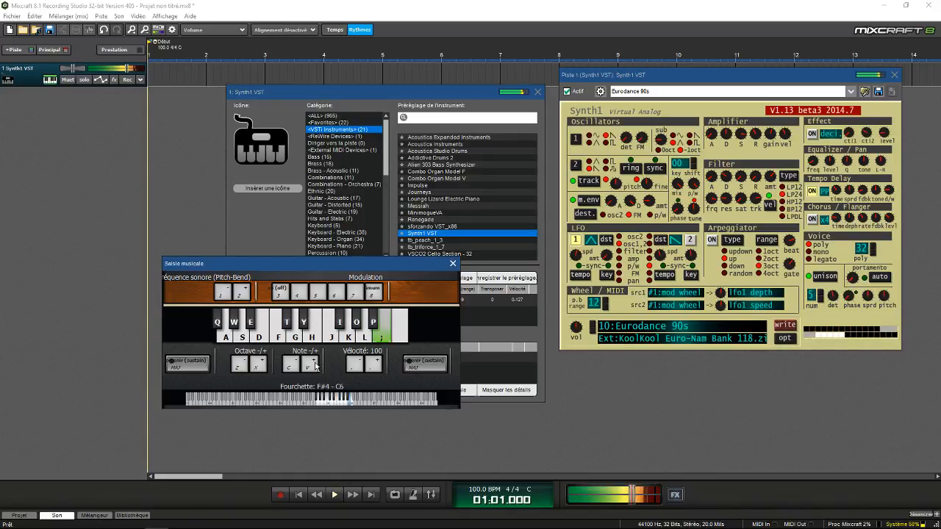
pyautogui.press('l')
pyautogui.press('f')
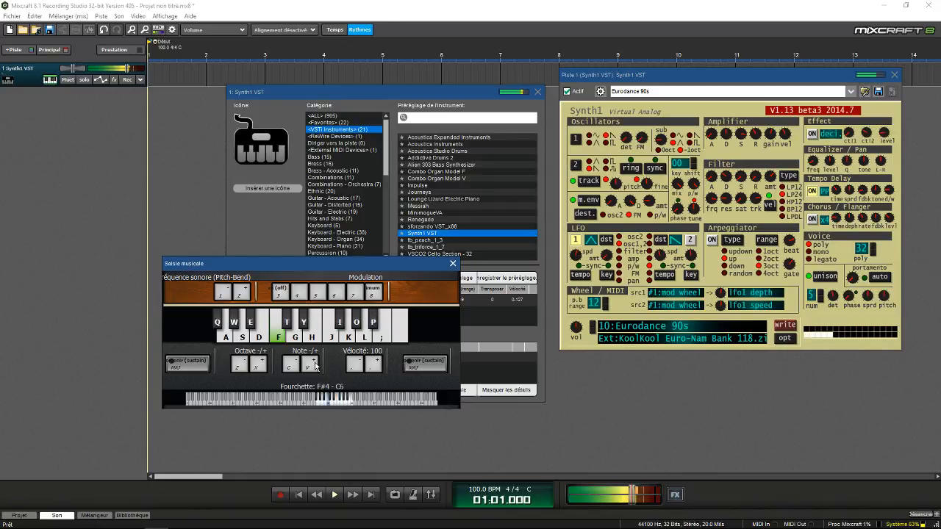
pyautogui.press('h')
pyautogui.press('i')
pyautogui.press('i')
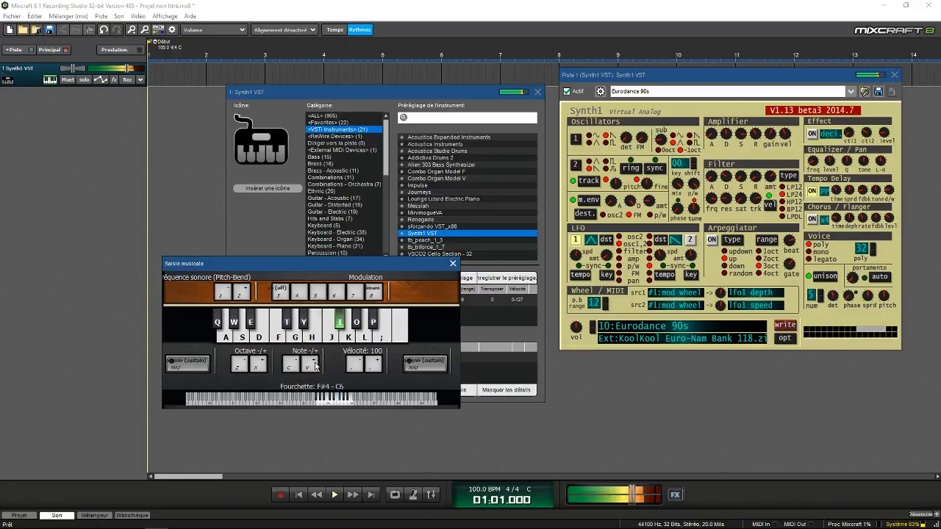
pyautogui.press('h')
pyautogui.press('i')
pyautogui.press('d')
pyautogui.press('d')
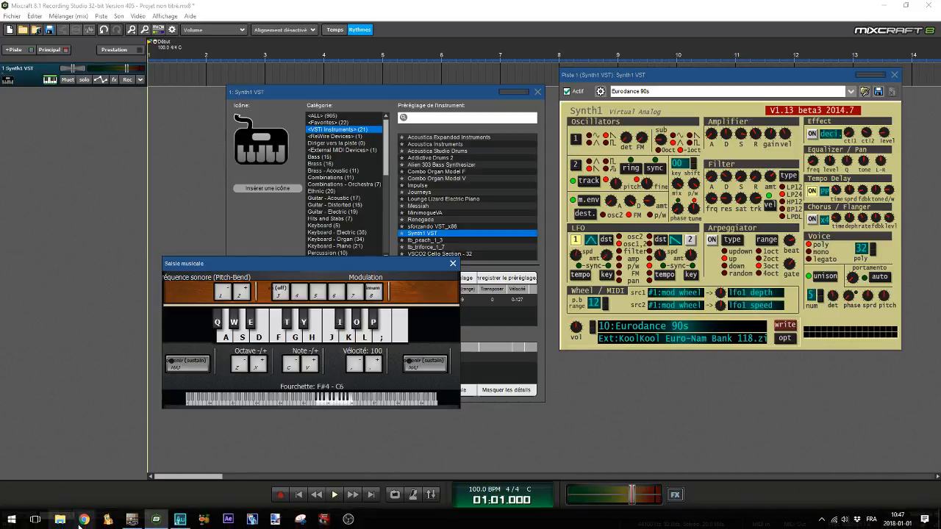
pyautogui.hotkey('alt', 'Tab')
pyautogui.hotkey('alt', 'Tab')
pyautogui.hotkey('alt', 'Tab')
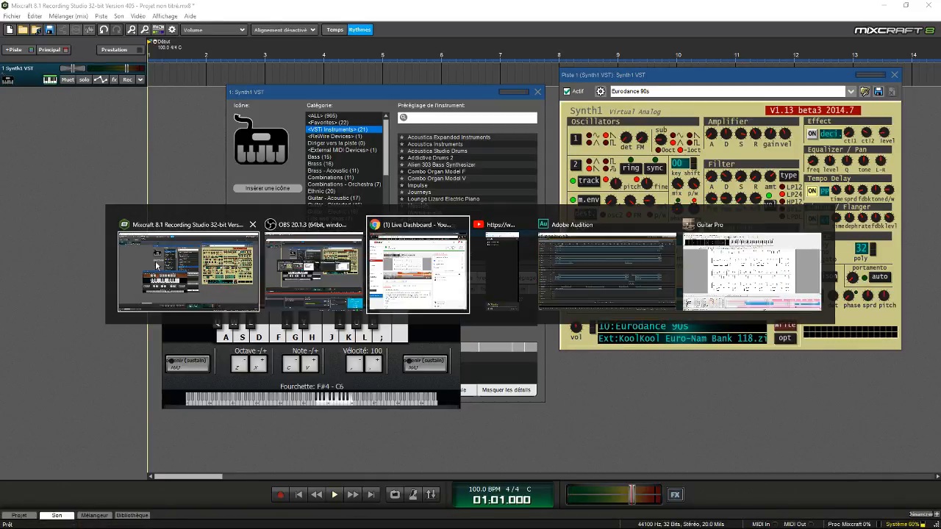
pyautogui.click(191, 266)
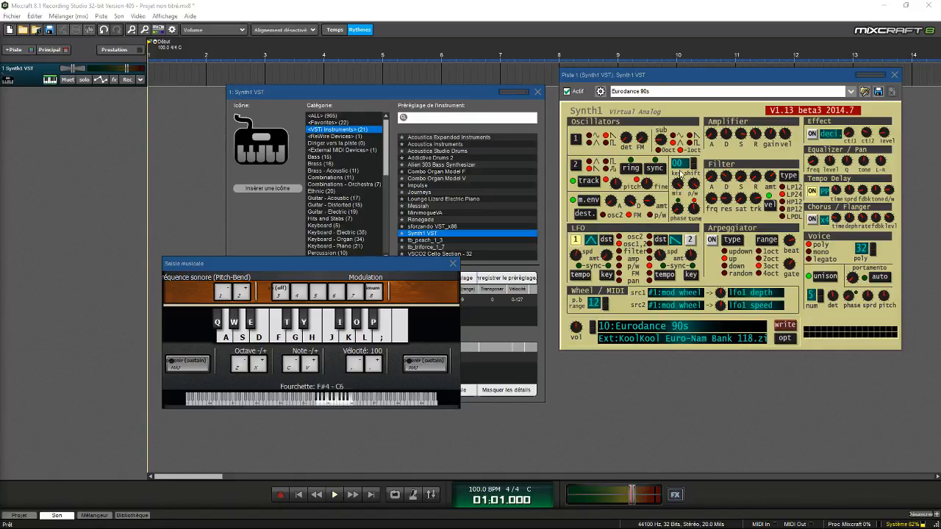
# Step: Load program 8, Eurosaw [Phaser], from KoolKool Euro-Nam Bank 118 and play a test note on the typing keyboard
pyautogui.click(636, 325)
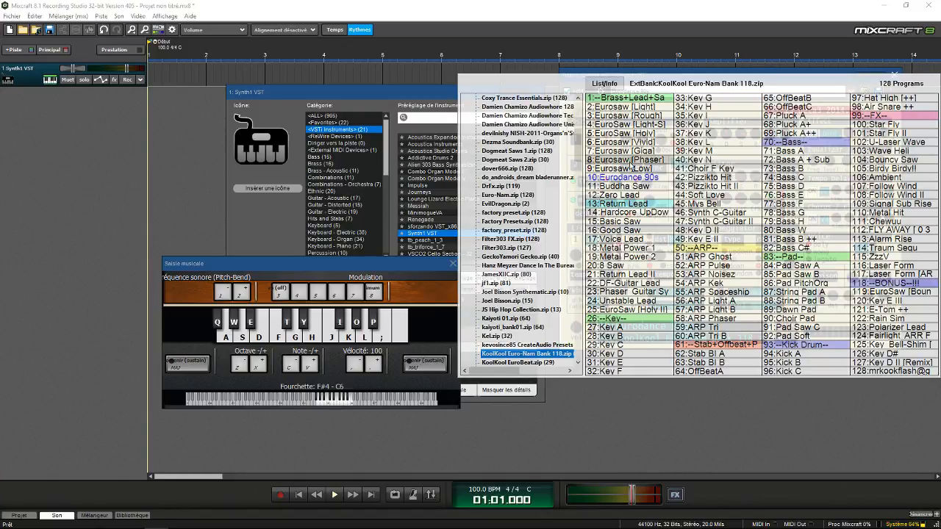
pyautogui.click(637, 160)
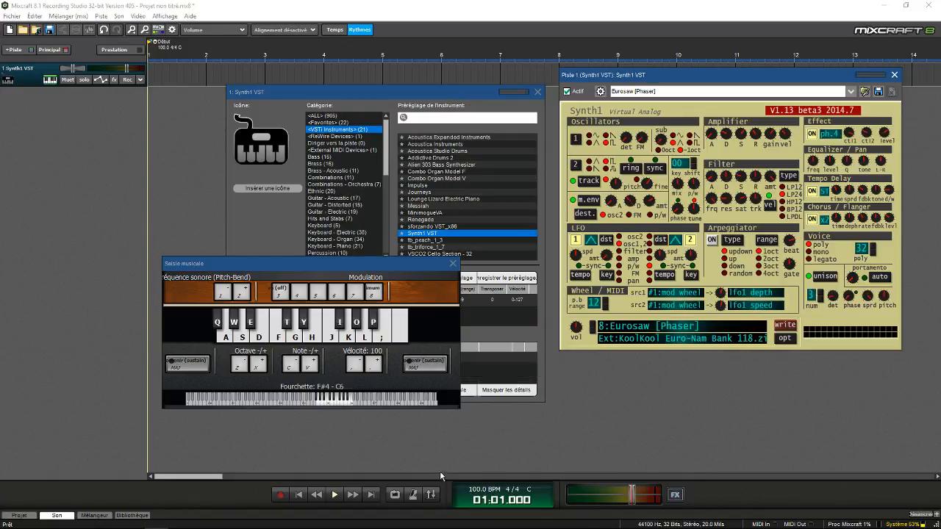
pyautogui.click(355, 337)
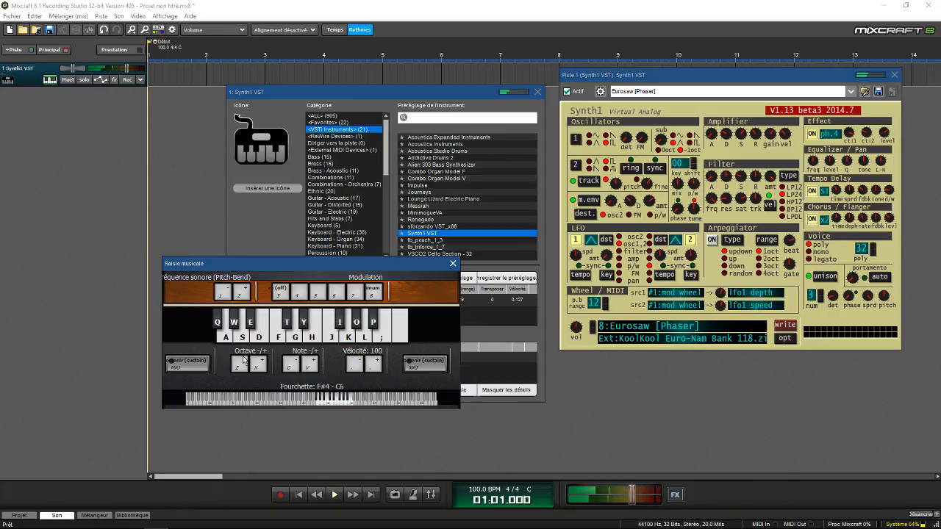
# Step: Lower the typing keyboard's range by an octave and several notes to C3 - F#4
pyautogui.click(241, 361)
pyautogui.click(298, 369)
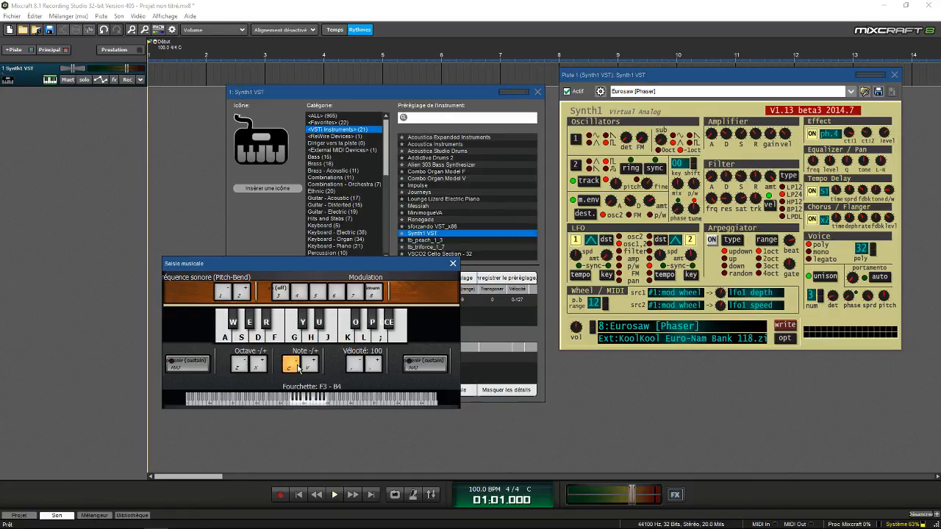
pyautogui.click(298, 369)
pyautogui.click(297, 368)
pyautogui.click(298, 368)
pyautogui.click(298, 368)
pyautogui.click(298, 368)
pyautogui.click(297, 369)
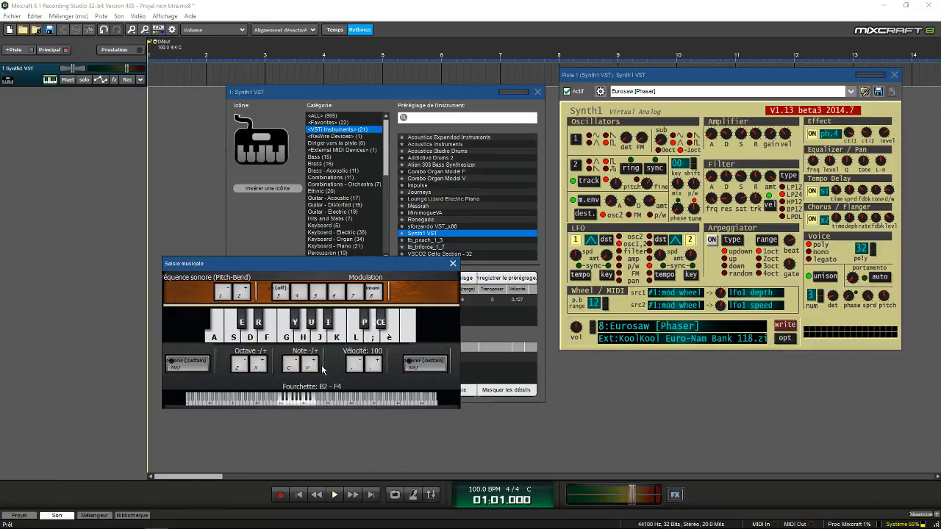
pyautogui.click(310, 366)
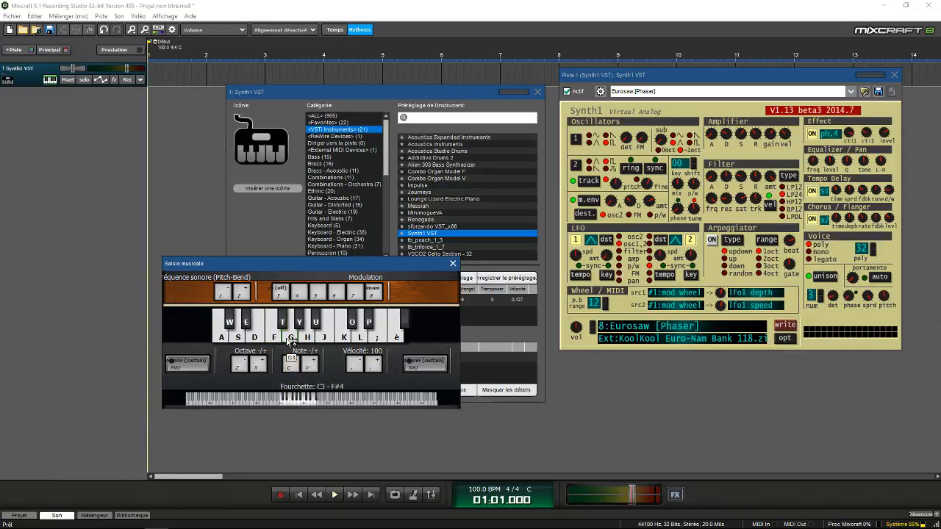
# Step: Play five ascending white keys with the Eurosaw [Phaser] sound, starting from the G key
pyautogui.click(291, 339)
pyautogui.click(306, 337)
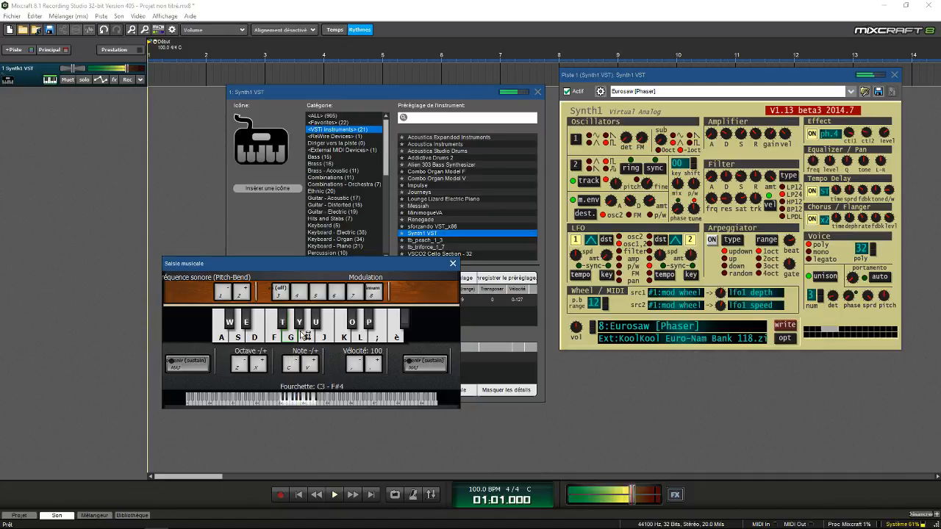
pyautogui.click(325, 334)
pyautogui.click(343, 336)
pyautogui.click(362, 335)
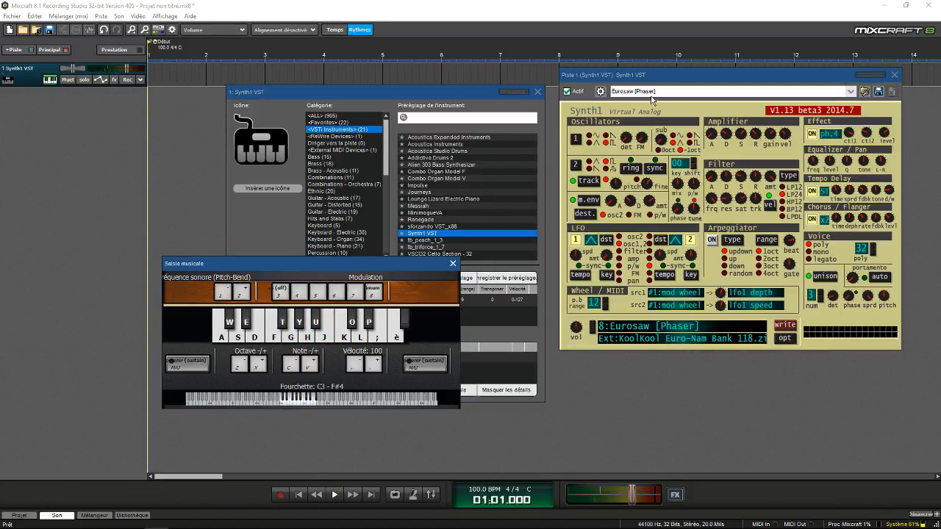
# Step: Load program 5, EuroSaw [Holy], from the KoolKool Euro-Nam bank and play a test note
pyautogui.click(641, 338)
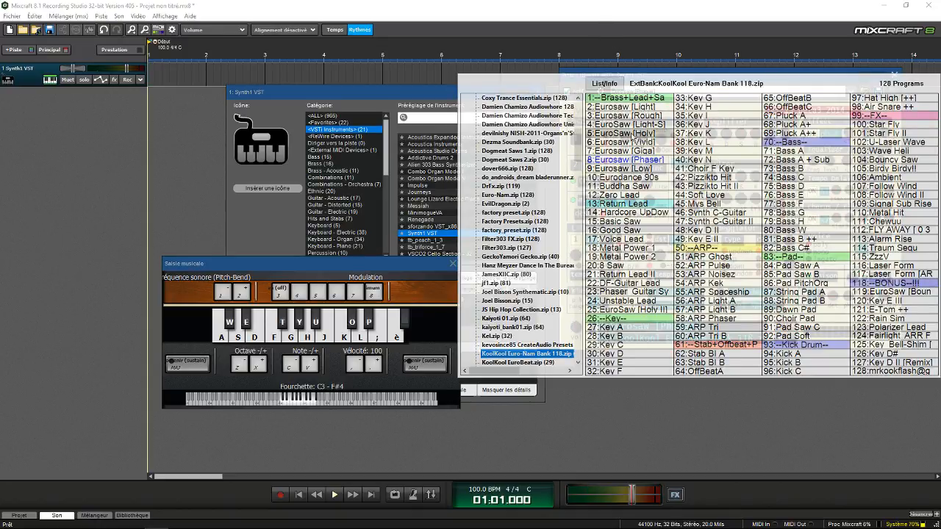
pyautogui.click(647, 134)
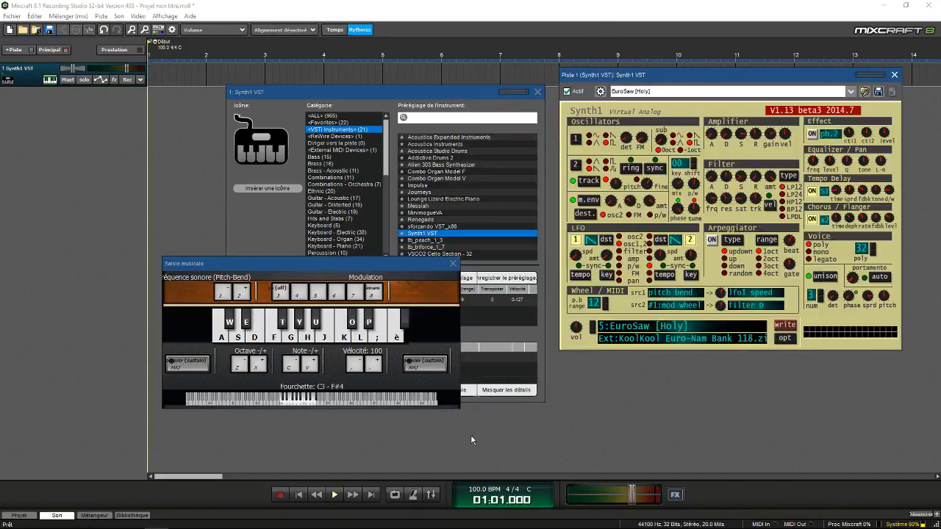
pyautogui.click(333, 334)
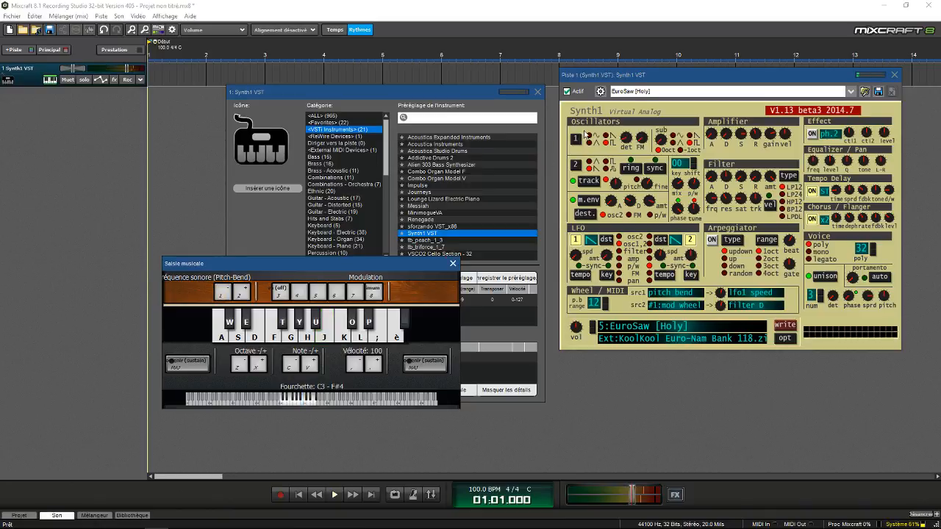
# Step: Load program 3, Eurosaw [Rough], from the KoolKool Euro-Nam bank and play a test note
pyautogui.click(639, 339)
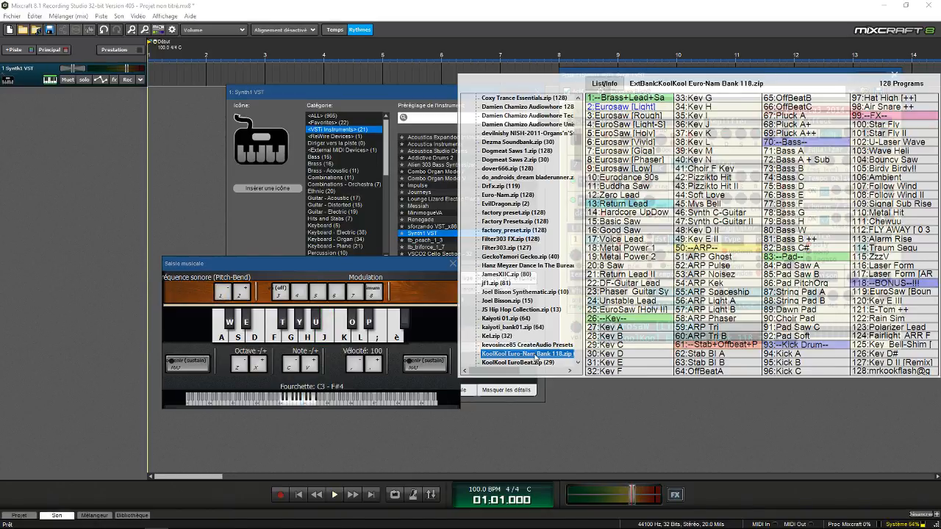
pyautogui.click(625, 115)
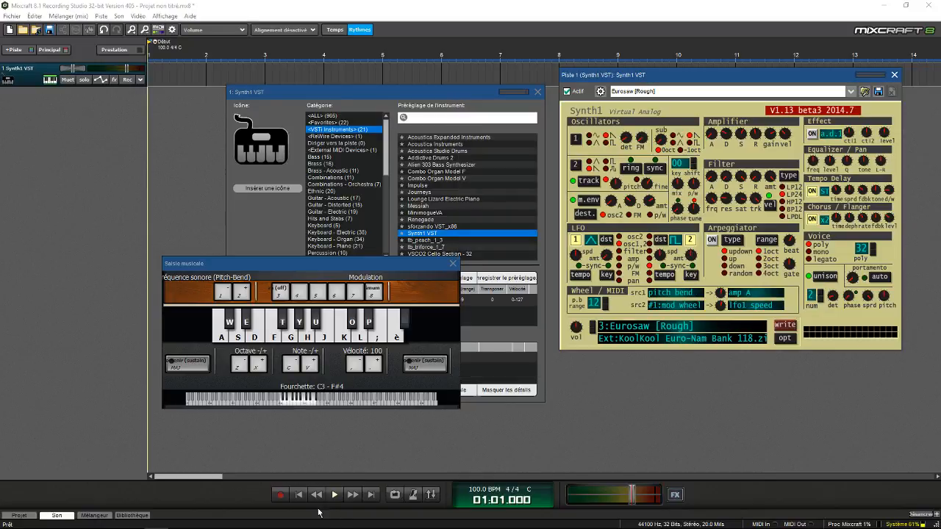
pyautogui.click(318, 335)
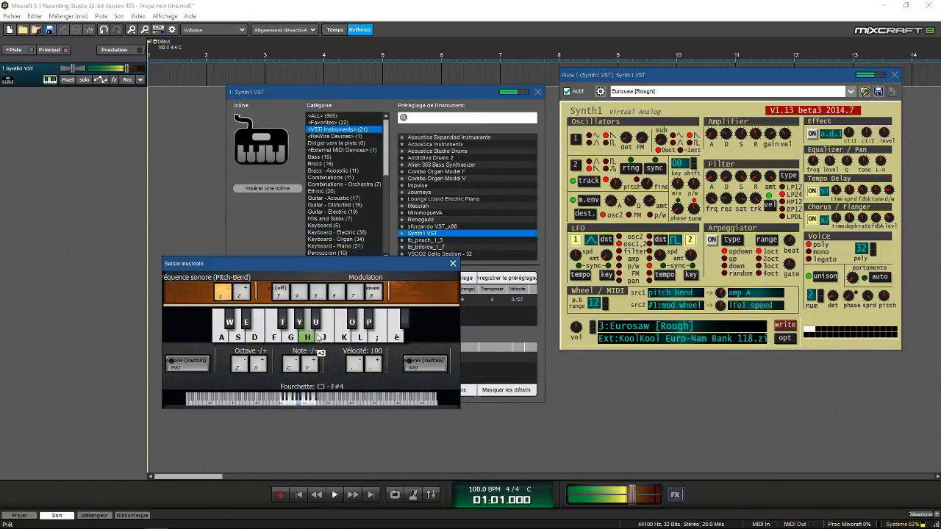
# Step: Close the typing keyboard and the Synth1 editor without loading another bank program
pyautogui.click(685, 329)
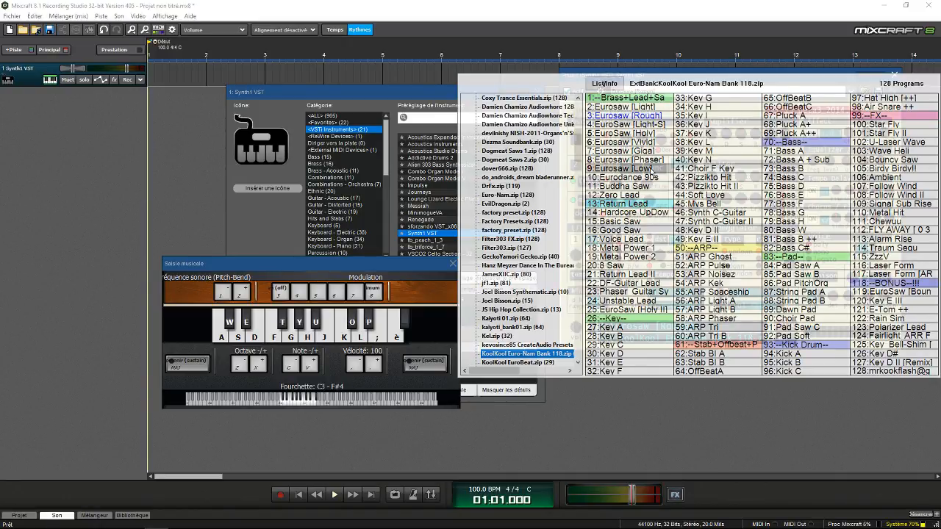
pyautogui.click(363, 258)
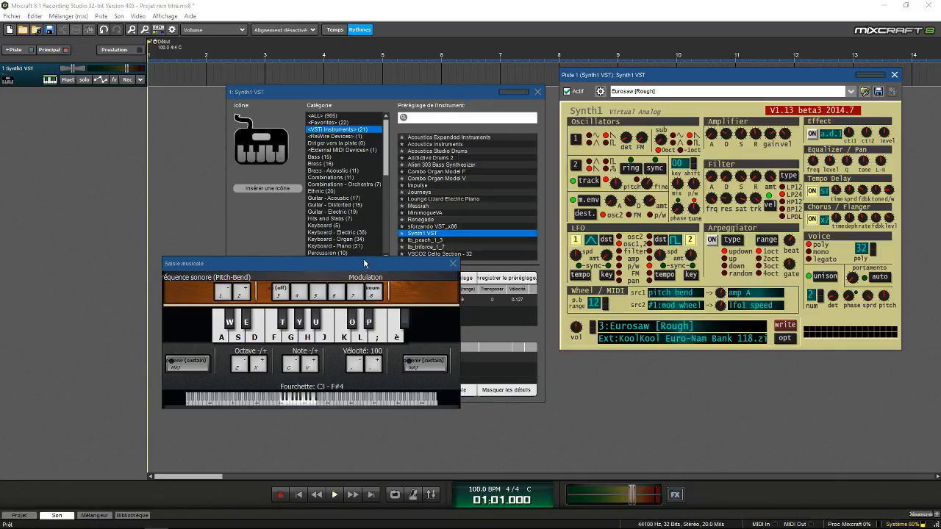
pyautogui.click(453, 264)
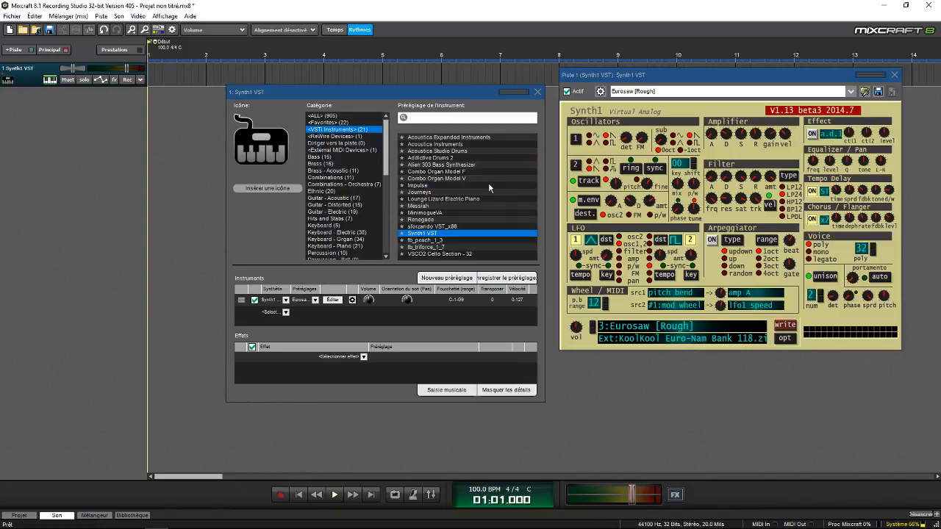
pyautogui.click(894, 76)
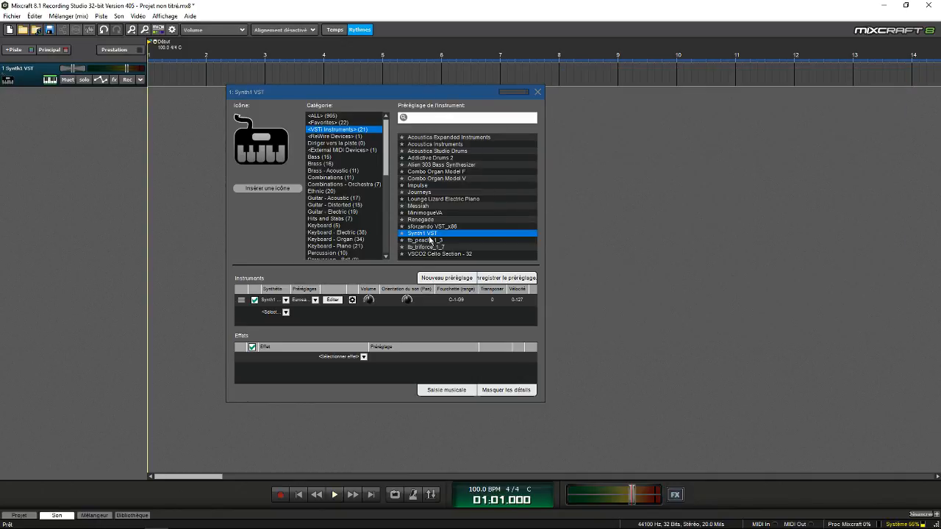
# Step: Load the tb_peach_1_3 instrument on track 1 and open its editor
pyautogui.click(430, 241)
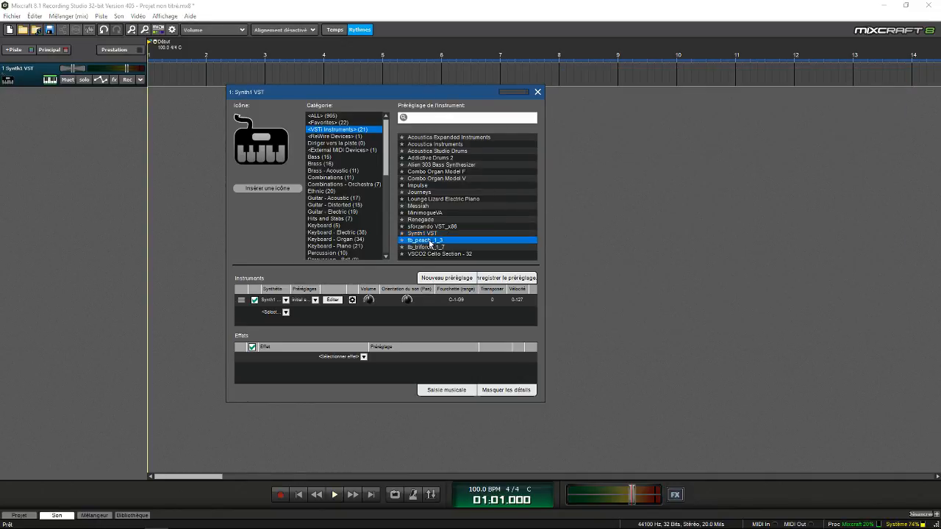
pyautogui.click(331, 300)
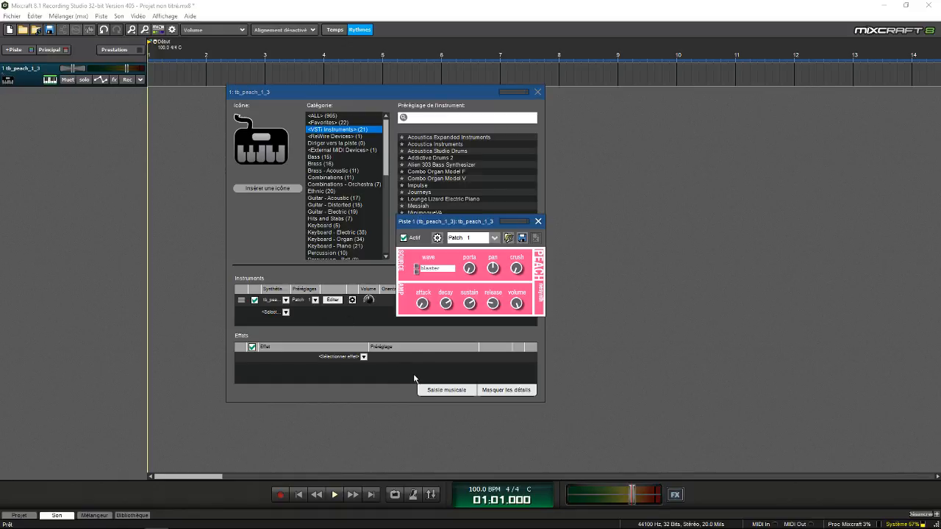
pyautogui.moveTo(449, 227); pyautogui.dragTo(432, 267)
pyautogui.moveTo(350, 205); pyautogui.dragTo(437, 192)
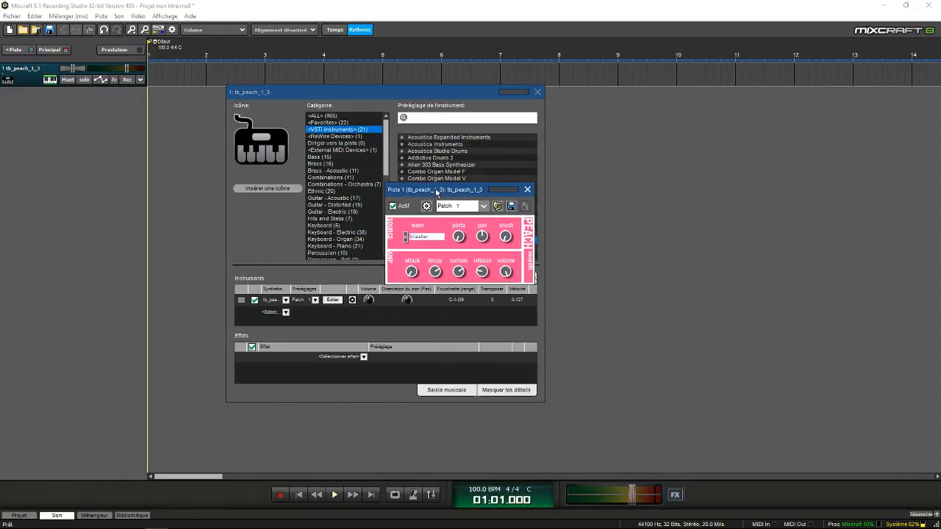
# Step: Open the typing keyboard and arrange it, the Peach editor and the instrument window so that none overlap
pyautogui.click(445, 391)
pyautogui.moveTo(368, 272); pyautogui.dragTo(324, 277)
pyautogui.moveTo(409, 91); pyautogui.dragTo(743, 80)
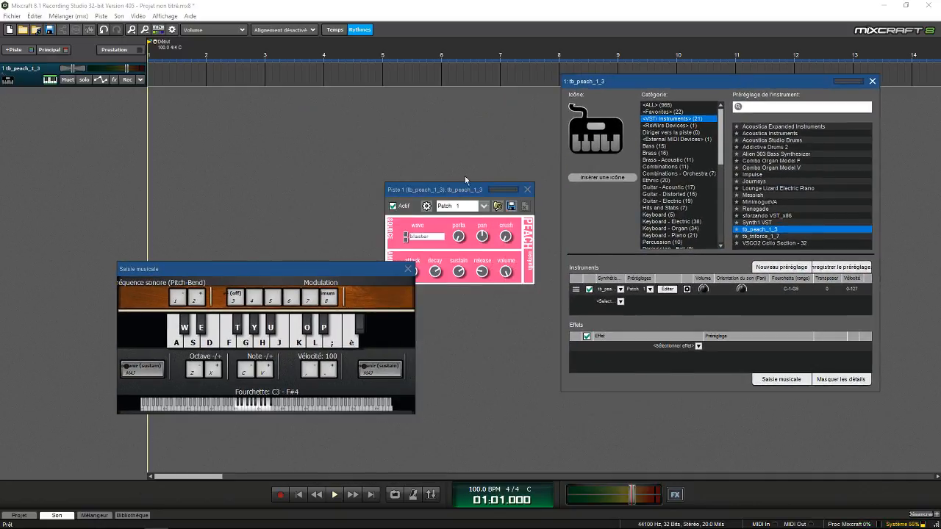
pyautogui.moveTo(432, 191); pyautogui.dragTo(216, 117)
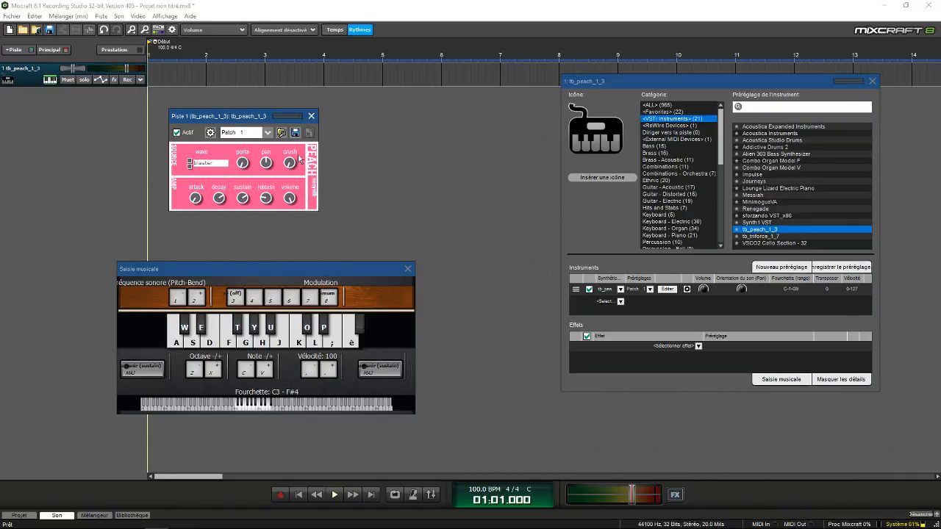
pyautogui.moveTo(291, 270)
pyautogui.mouseDown()
pyautogui.moveTo(293, 225)
pyautogui.moveTo(294, 253)
pyautogui.mouseUp()
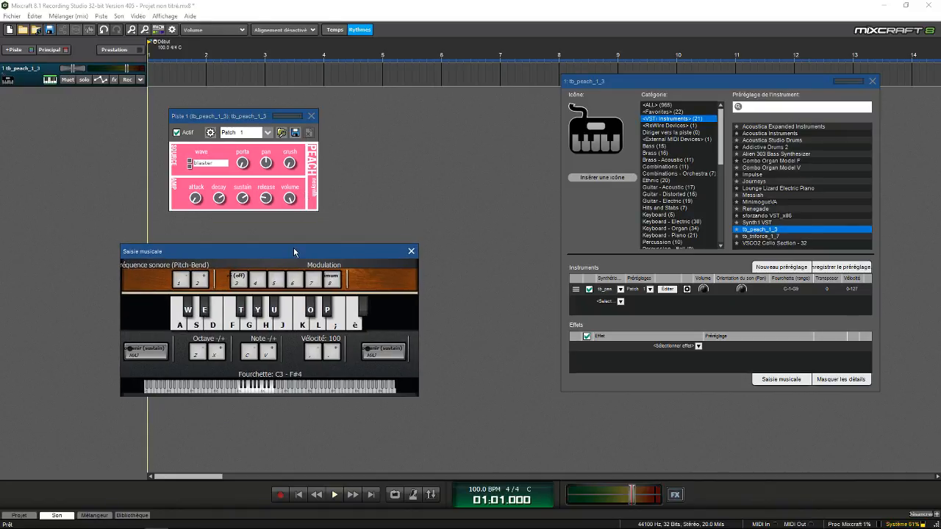
pyautogui.moveTo(589, 82); pyautogui.dragTo(472, 79)
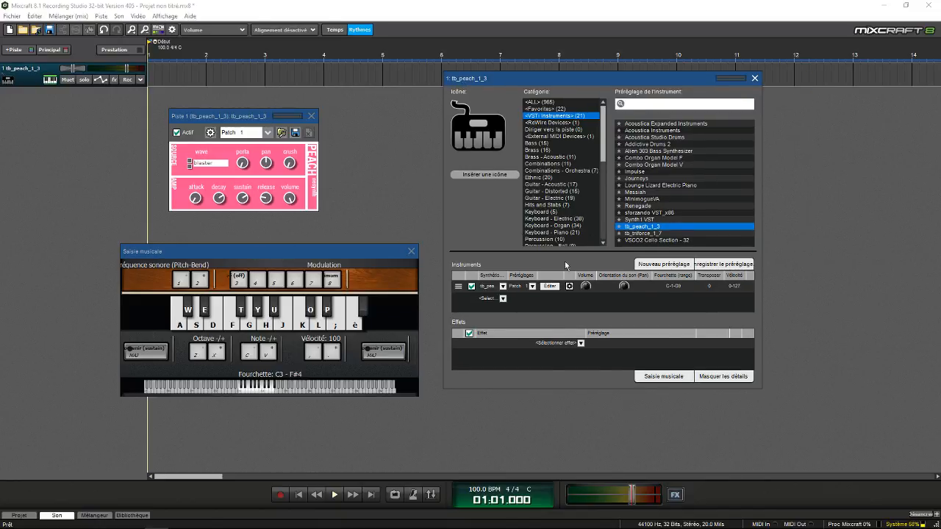
# Step: Play several white-key notes with Peach's blaster wave, including the H, K and L keys
pyautogui.click(301, 329)
pyautogui.click(267, 329)
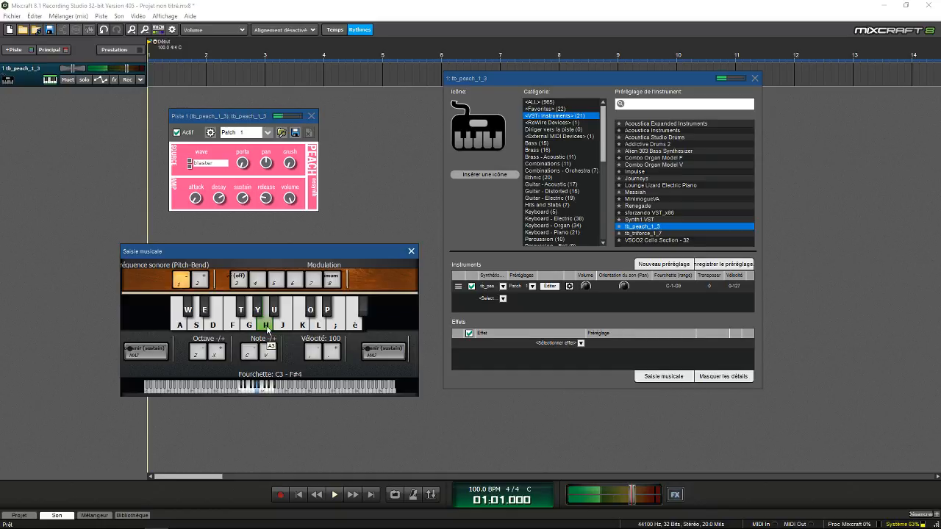
pyautogui.click(302, 328)
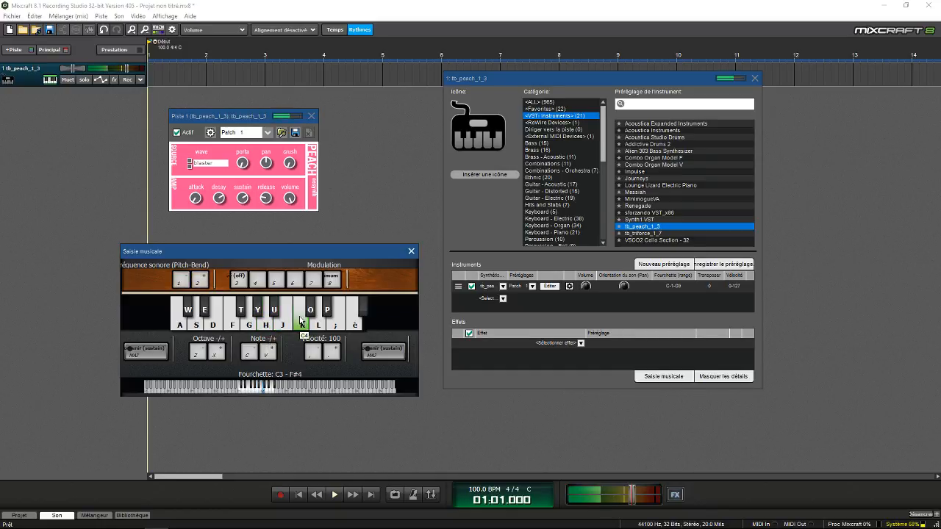
pyautogui.click(319, 328)
pyautogui.click(335, 328)
# Step: Set the Peach wave to master and play the G and K keys
pyautogui.click(190, 167)
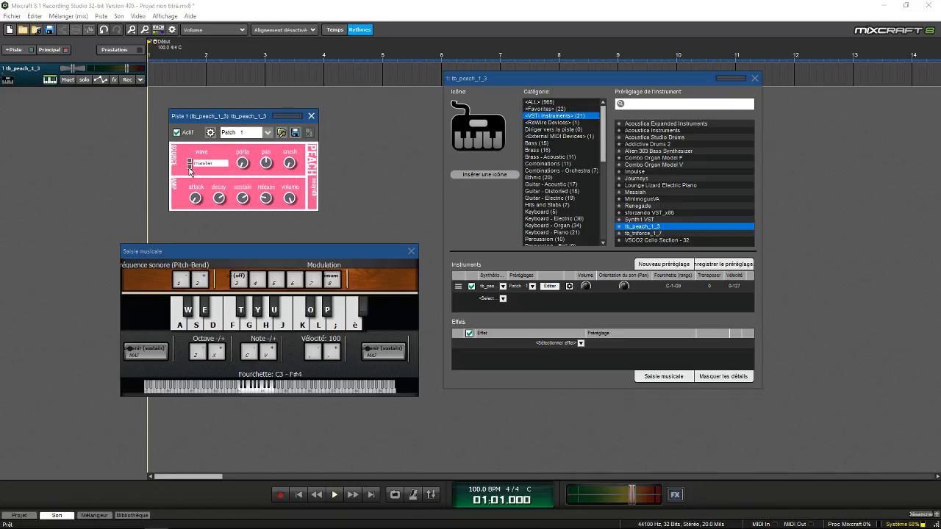
pyautogui.click(249, 328)
pyautogui.click(302, 328)
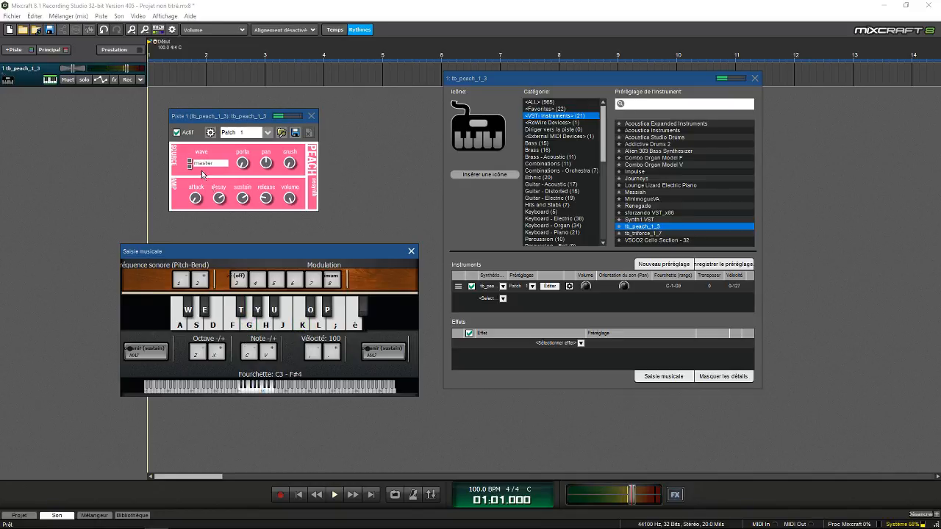
# Step: Cycle through the Peach waves to rupees and play a test note A3
pyautogui.click(191, 164)
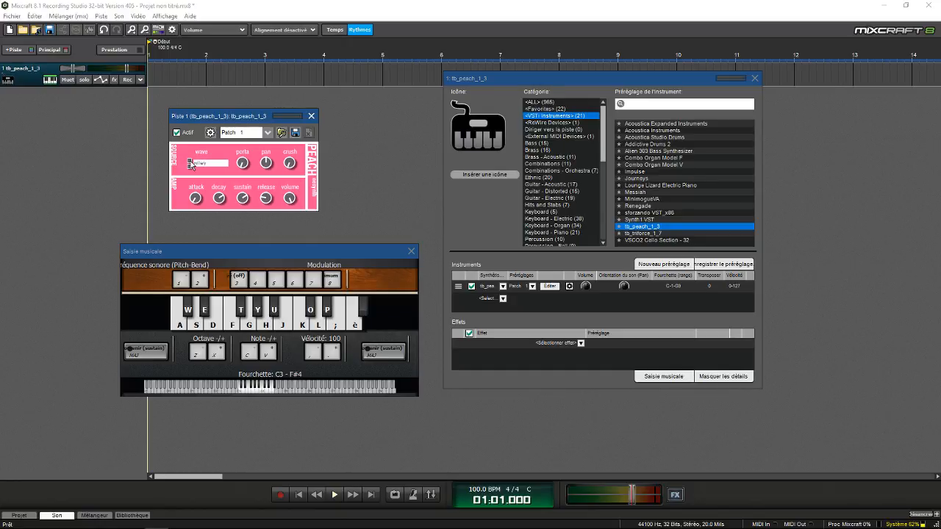
pyautogui.click(190, 164)
pyautogui.click(190, 164)
pyautogui.click(190, 171)
pyautogui.click(267, 324)
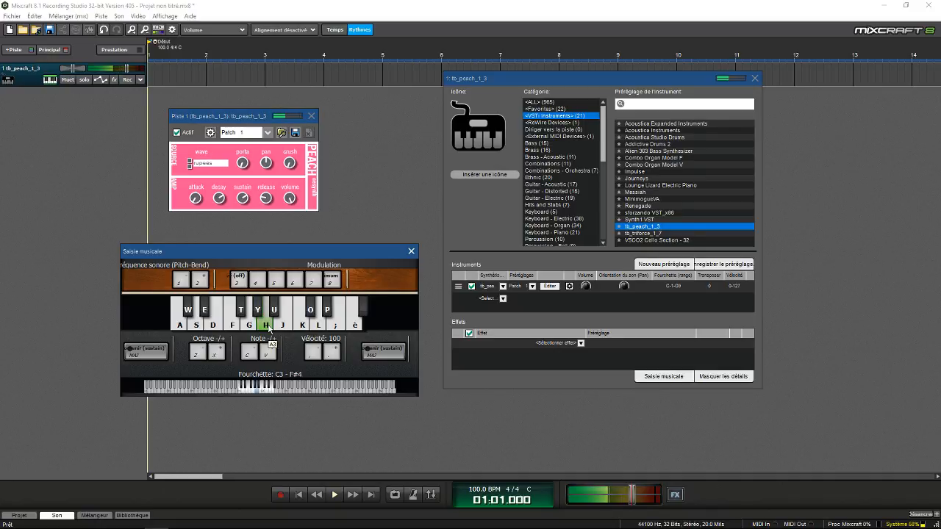
# Step: Play a game-style melody with the Peach rupees wave from the computer keyboard
pyautogui.press('f')
pyautogui.press('d')
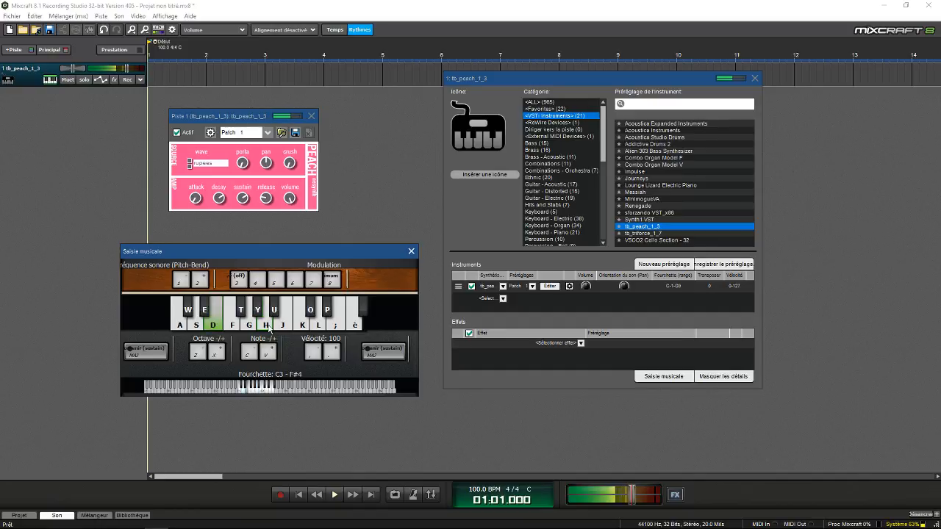
pyautogui.press('h')
pyautogui.press('g')
pyautogui.press('f')
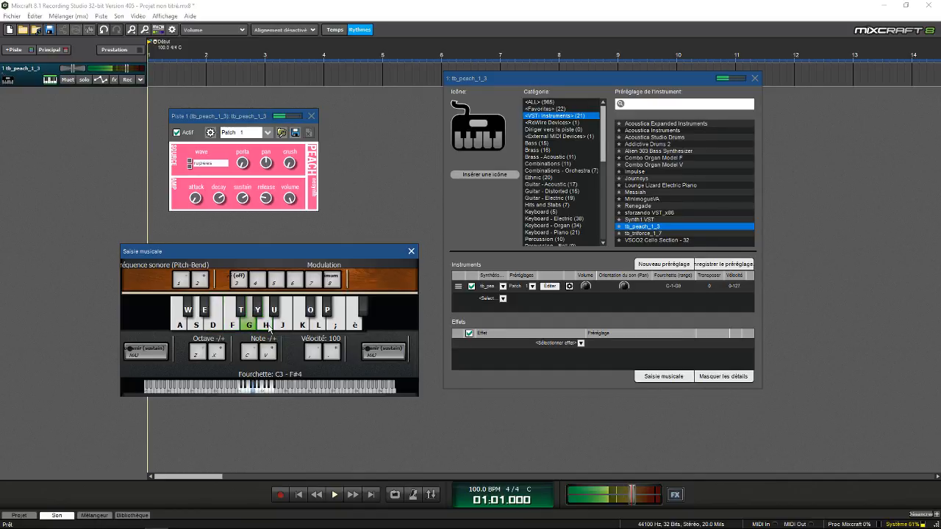
pyautogui.press('h')
pyautogui.press('f')
pyautogui.press('h')
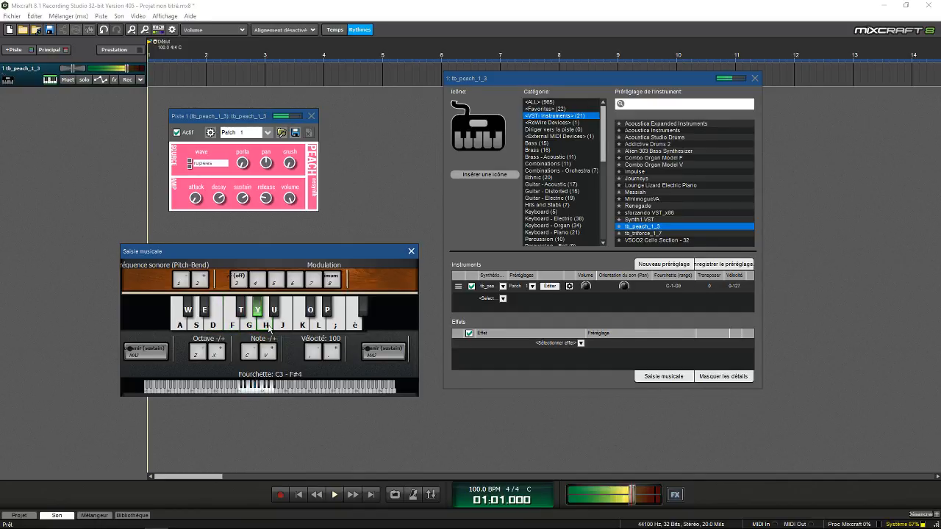
pyautogui.press('g')
pyautogui.press('y')
pyautogui.press('t')
pyautogui.press('y')
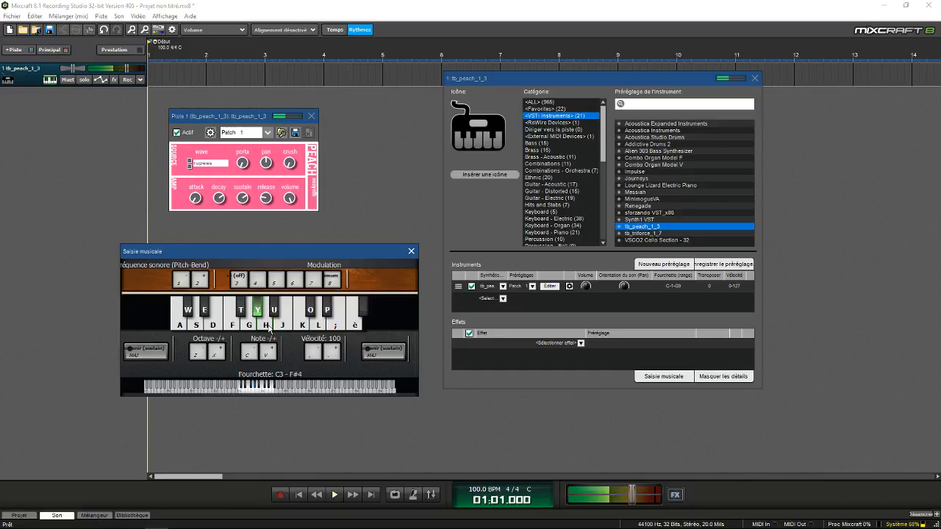
pyautogui.press('h')
pyautogui.press('f')
pyautogui.press('h')
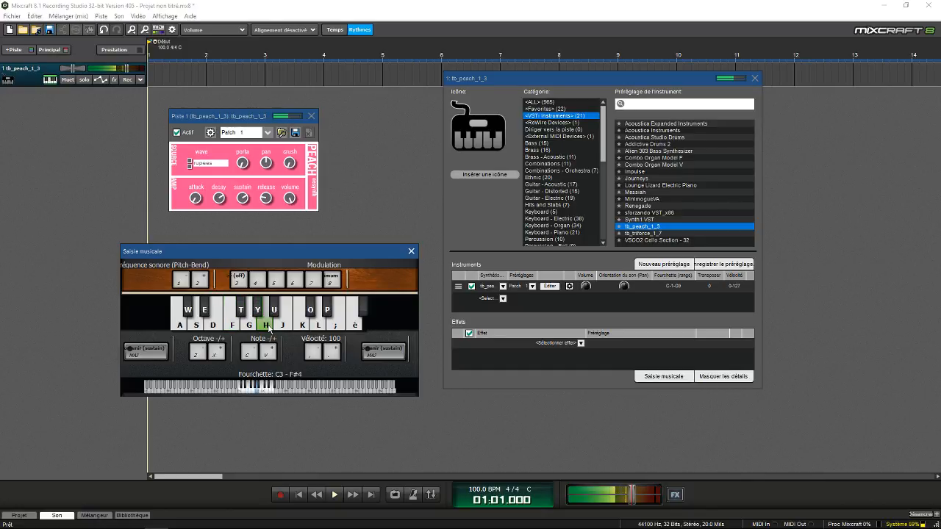
pyautogui.press('d')
pyautogui.press('j')
pyautogui.press('l')
pyautogui.press(';')
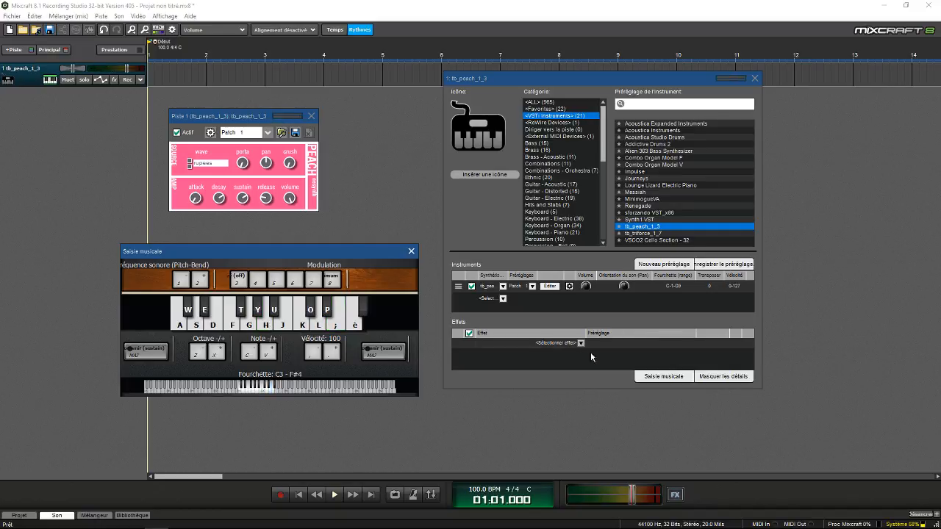
# Step: Load the tb_triforce_1_7 instrument, open its editor and play a note with the SQ1 preset
pyautogui.click(652, 239)
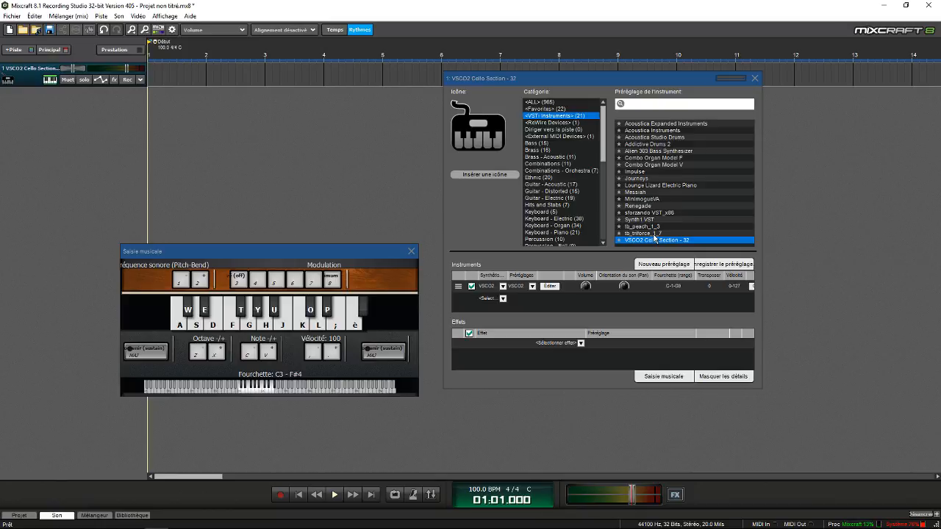
pyautogui.click(653, 233)
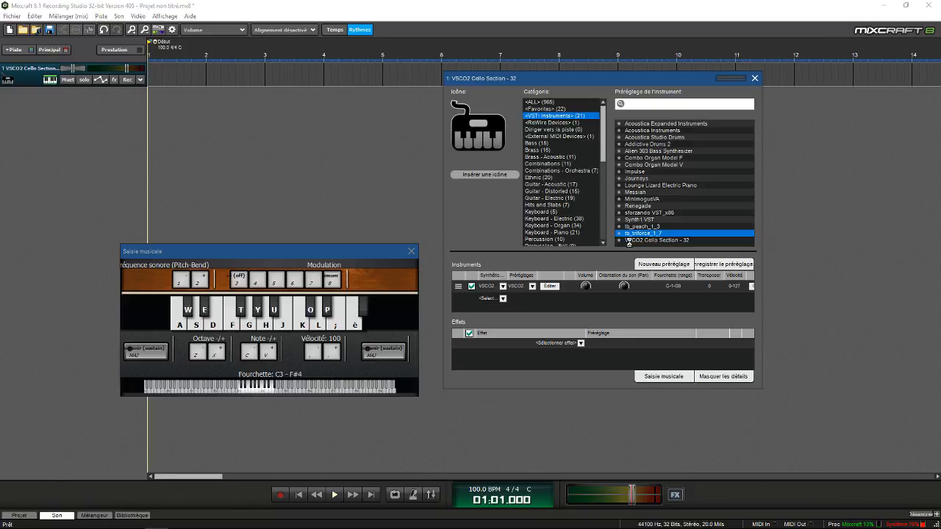
pyautogui.click(550, 286)
pyautogui.moveTo(302, 322); pyautogui.dragTo(305, 277)
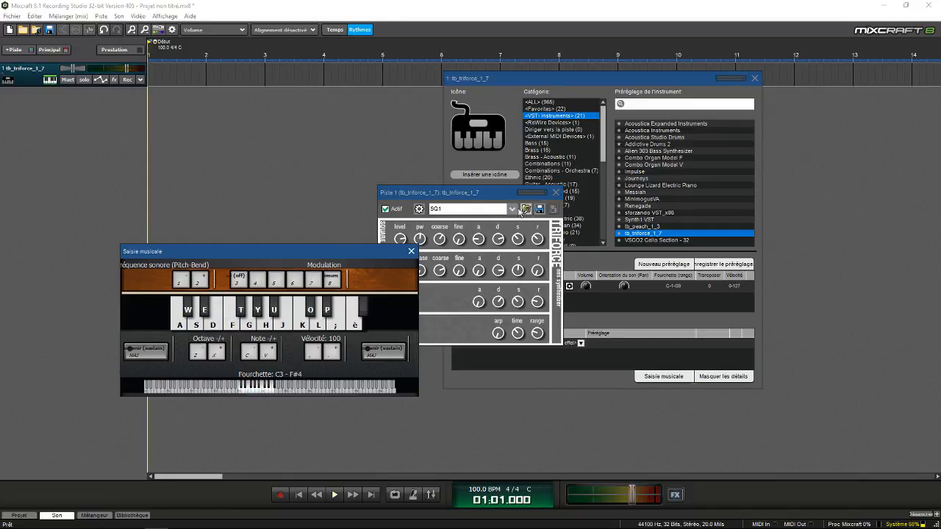
# Step: Switch Triforce to the SQ2 preset, play a test note, and close the typing keyboard and Triforce editor
pyautogui.click(512, 210)
pyautogui.click(438, 239)
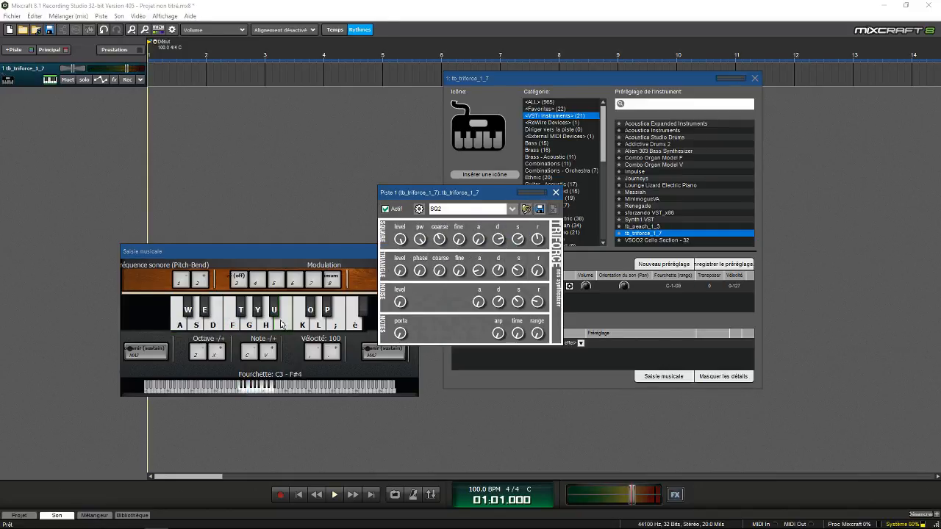
pyautogui.moveTo(283, 324)
pyautogui.mouseDown()
pyautogui.moveTo(178, 325)
pyautogui.moveTo(286, 323)
pyautogui.mouseUp()
pyautogui.click(411, 252)
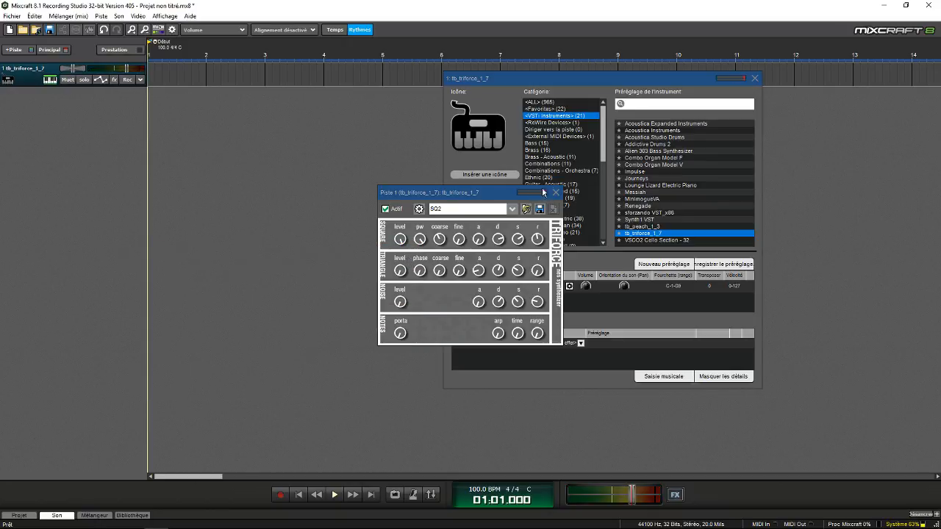
pyautogui.click(556, 192)
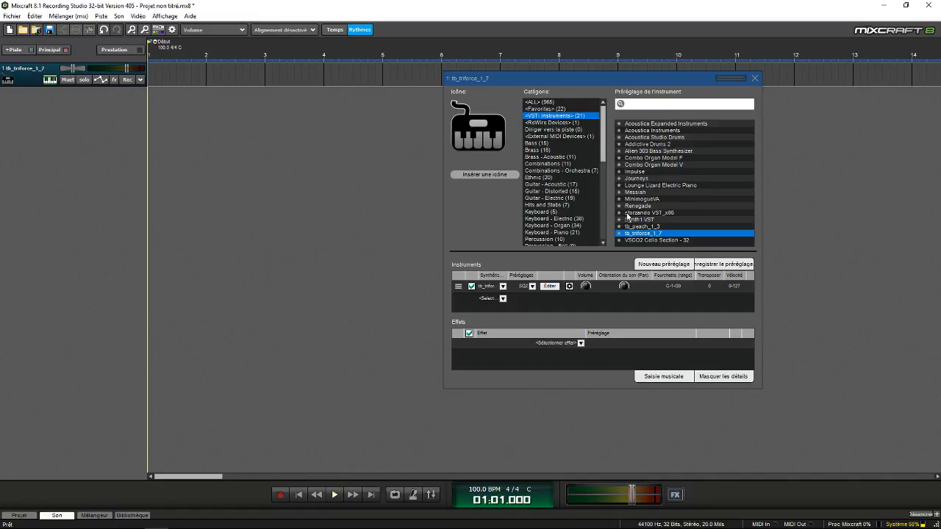
# Step: Load the Renegade instrument and place its open editor beside the instrument window
pyautogui.click(654, 207)
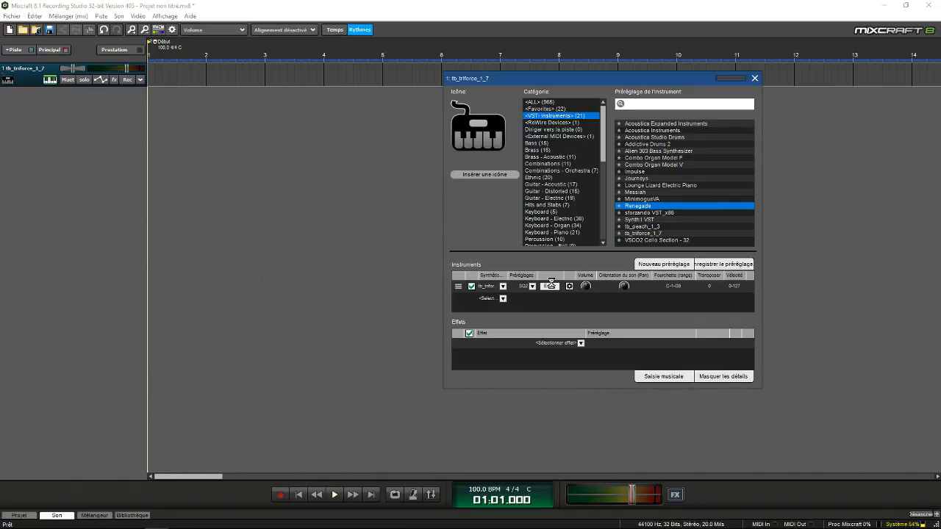
pyautogui.click(547, 286)
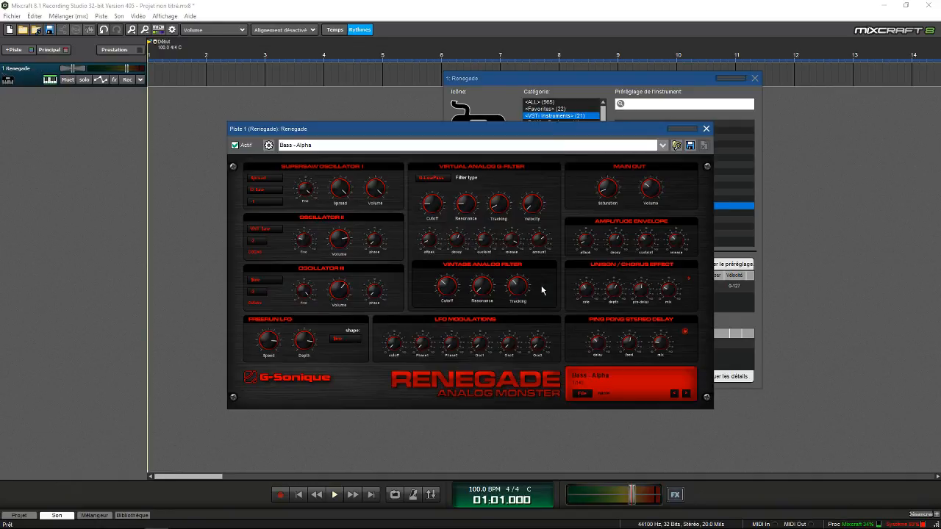
pyautogui.moveTo(452, 129); pyautogui.dragTo(223, 28)
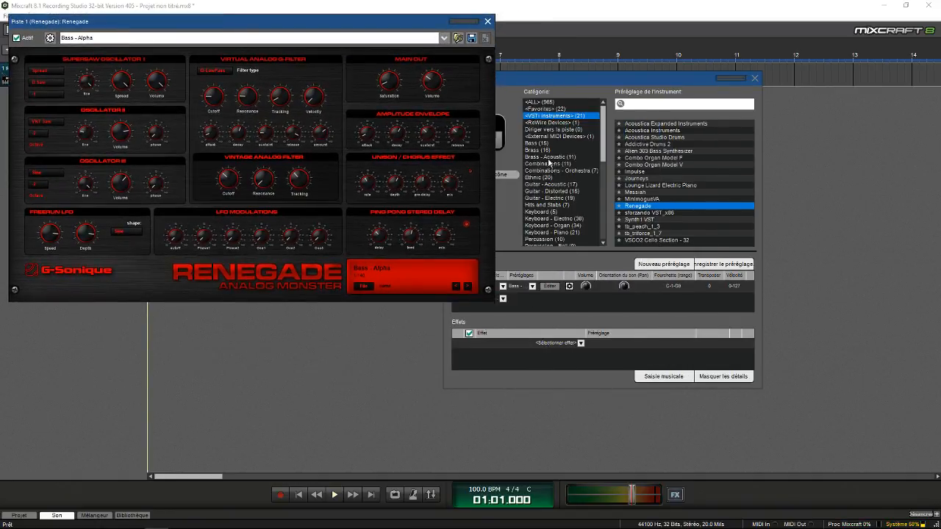
pyautogui.moveTo(651, 81); pyautogui.dragTo(728, 85)
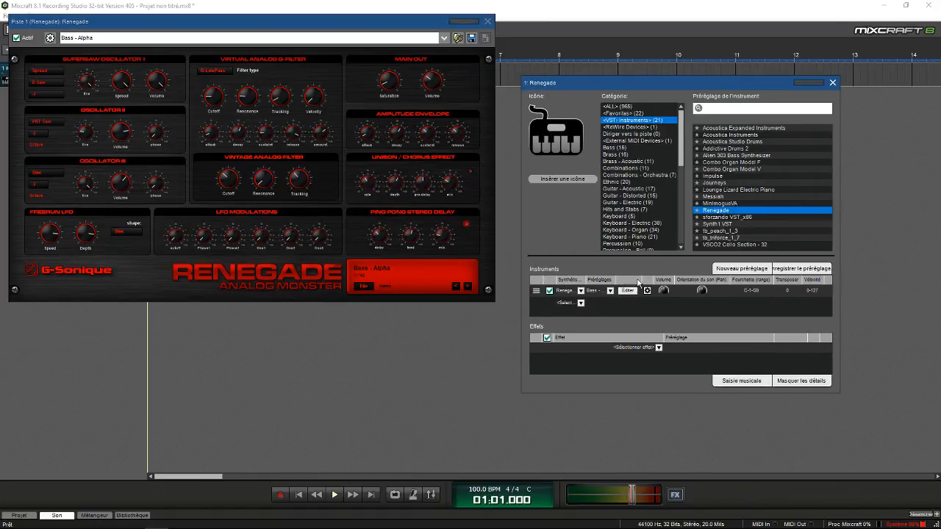
# Step: Open the typing keyboard and play a run of notes with Renegade's Bass - Alpha preset
pyautogui.click(734, 381)
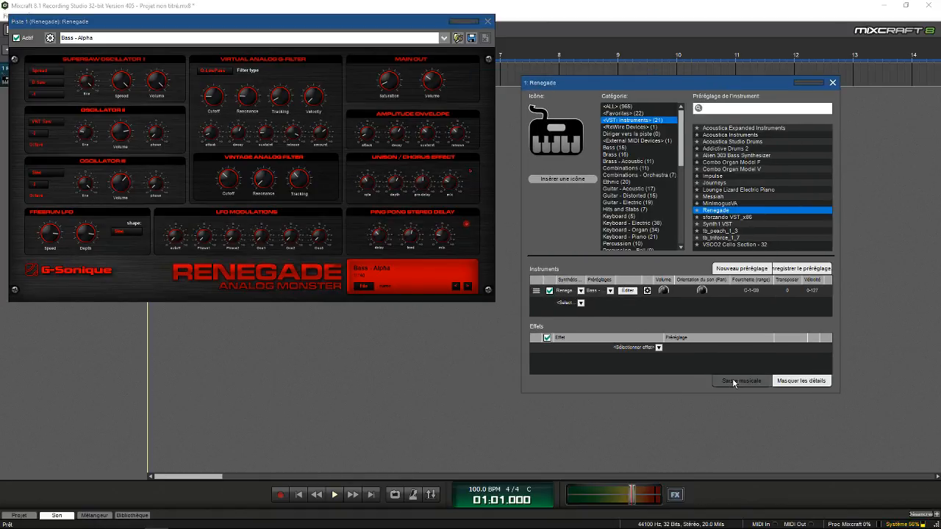
pyautogui.moveTo(184, 324); pyautogui.dragTo(264, 318)
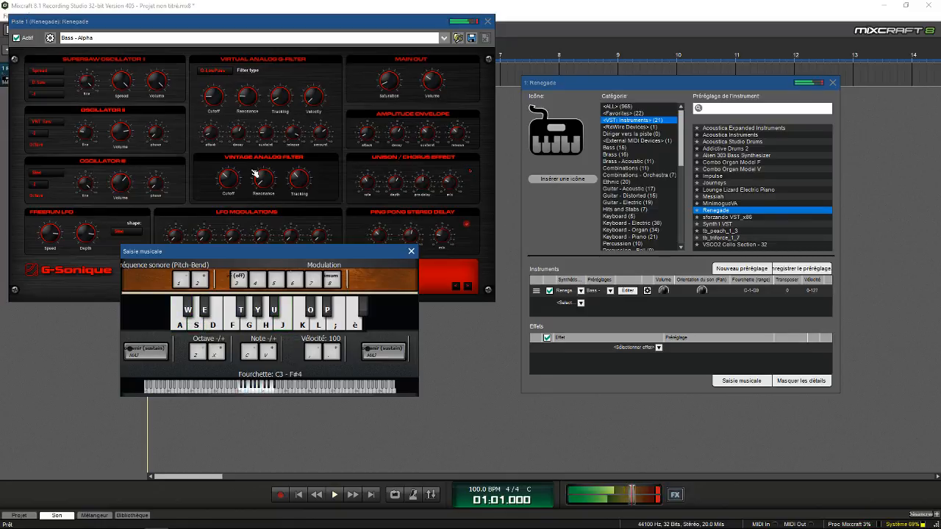
# Step: Switch Renegade to the Lead - Brass preset and play a note, bending its pitch down and up
pyautogui.click(238, 41)
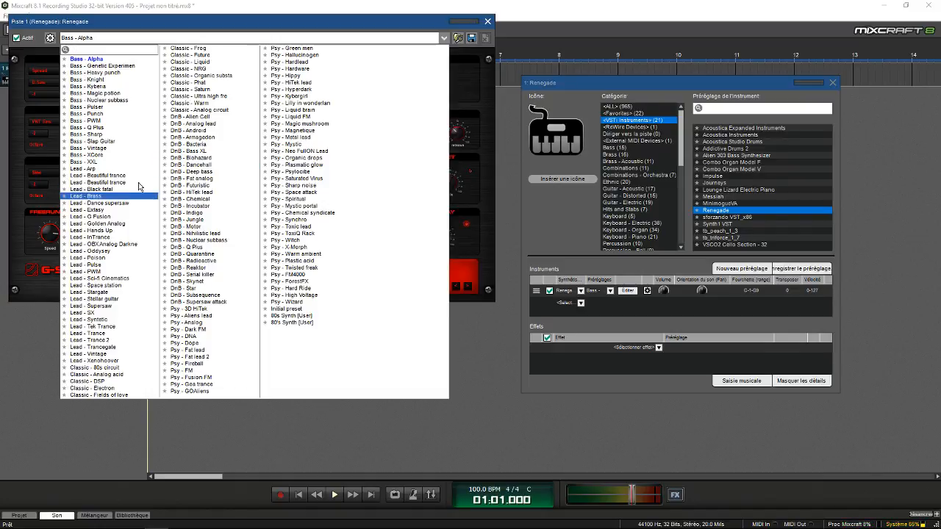
pyautogui.click(123, 198)
pyautogui.click(254, 323)
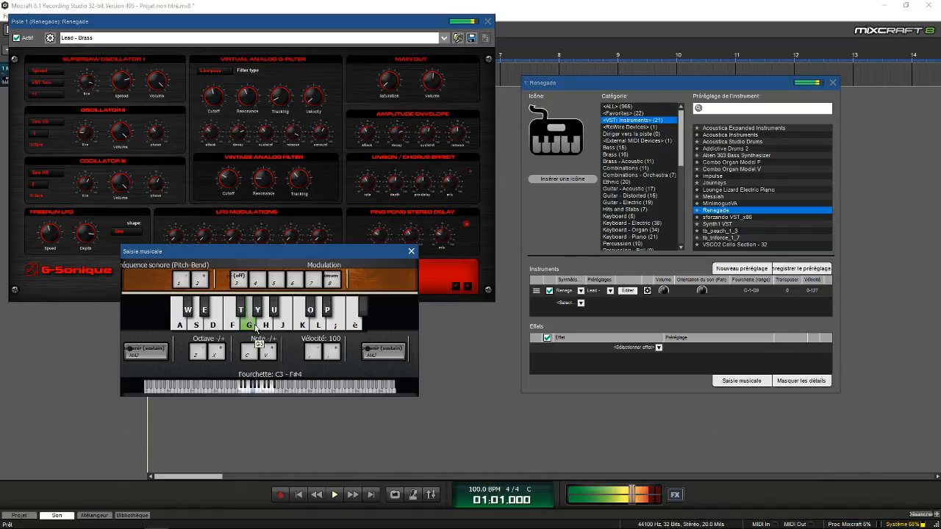
pyautogui.press('1')
pyautogui.press('1')
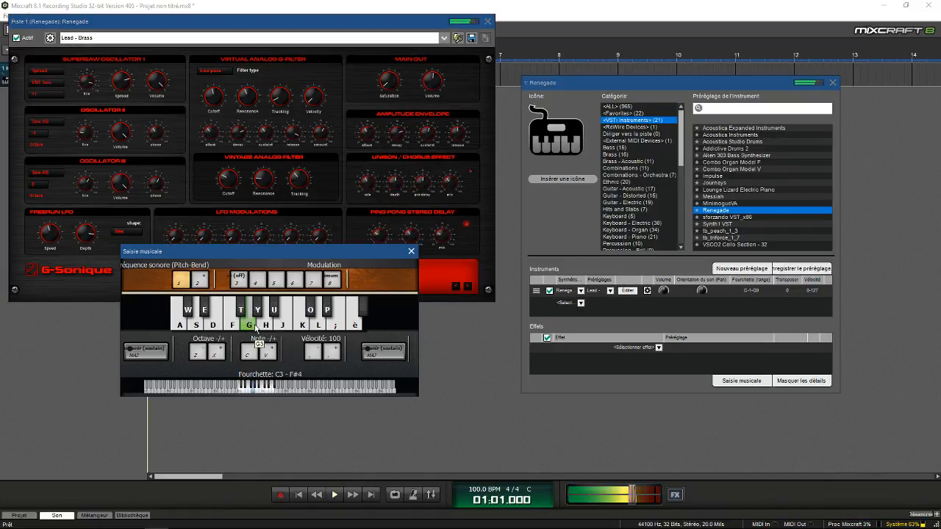
pyautogui.press('2')
# Step: Choose Renegade's Lead - Trance preset, switch to Lead - Supersaw and play a run of notes on the typing keyboard
pyautogui.click(234, 38)
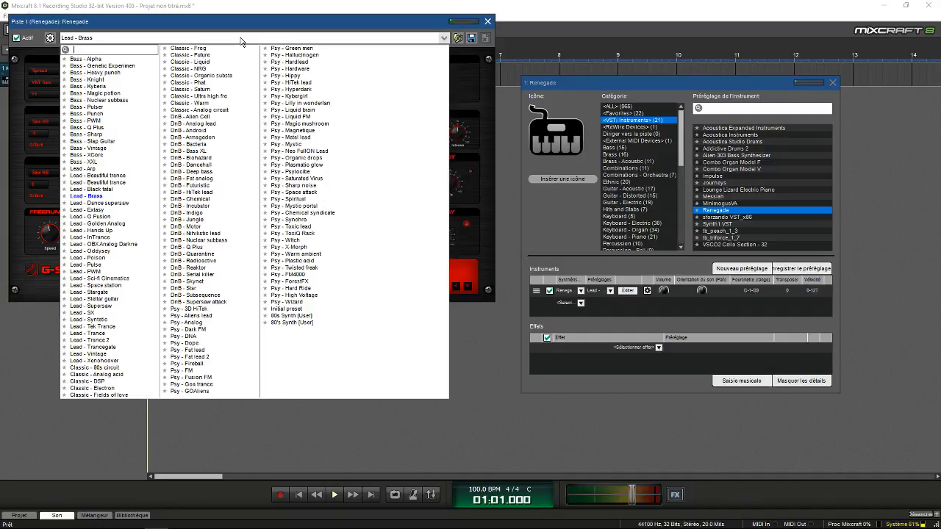
pyautogui.click(113, 333)
pyautogui.click(187, 37)
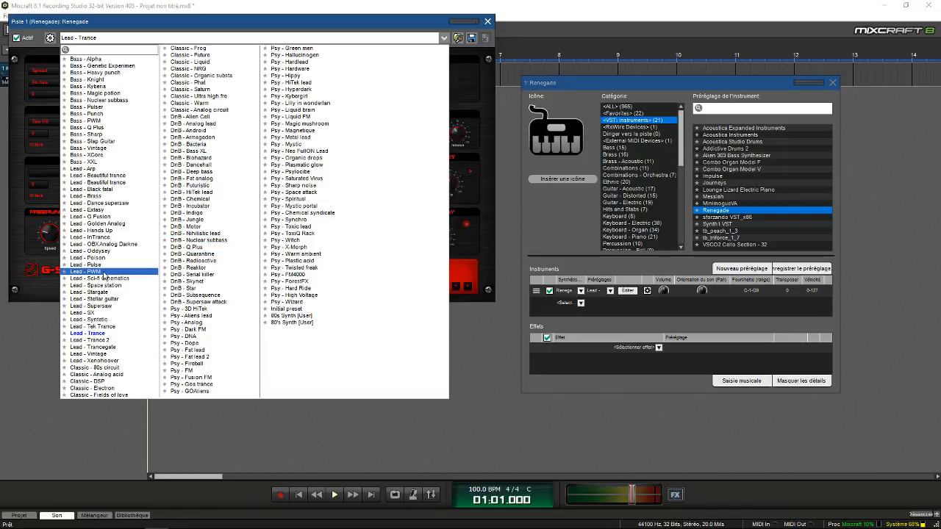
pyautogui.click(110, 312)
pyautogui.moveTo(247, 328); pyautogui.dragTo(318, 327)
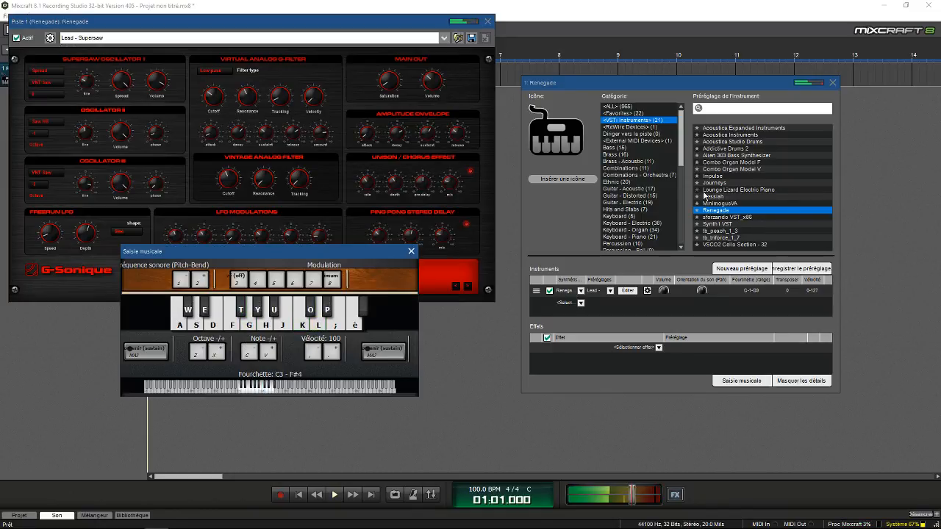
# Step: Load the MinimogueVA instrument, place its open editor clear of the typing keyboard and play an upward run of notes
pyautogui.click(729, 203)
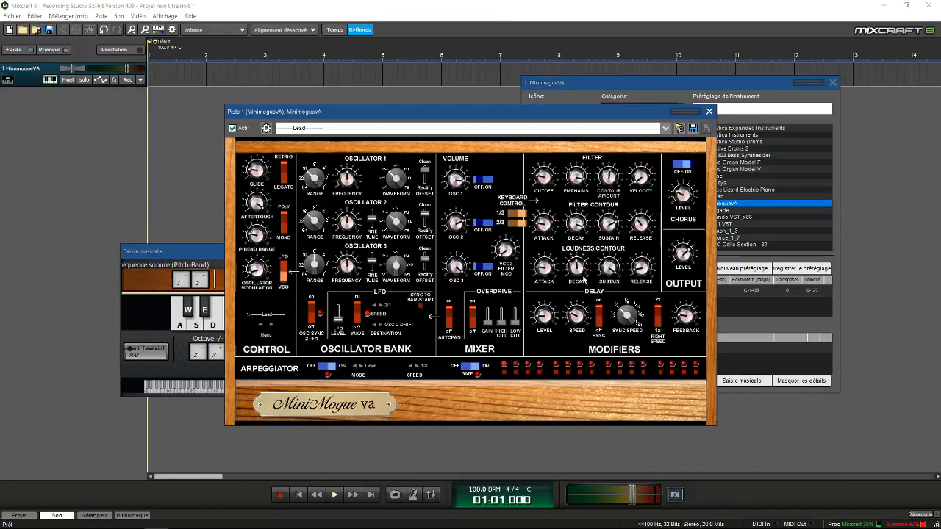
pyautogui.moveTo(505, 110); pyautogui.dragTo(719, 52)
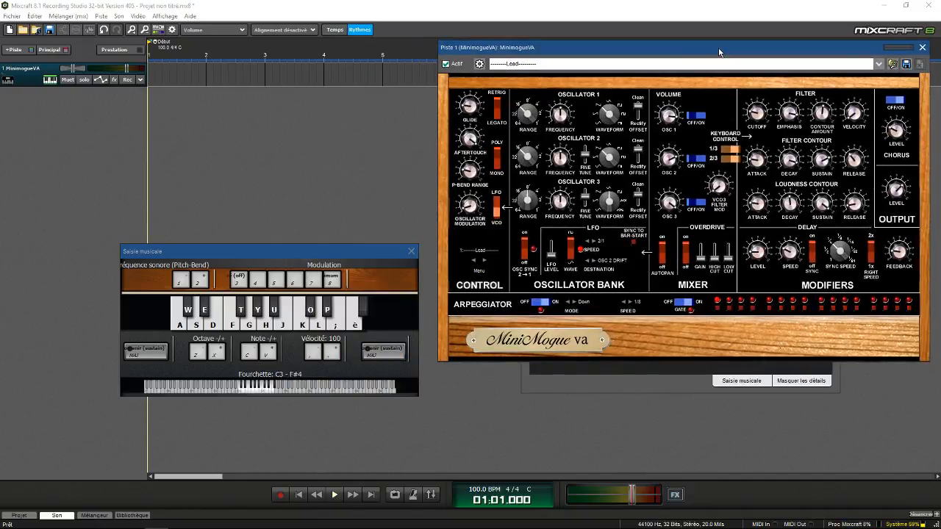
pyautogui.click(306, 330)
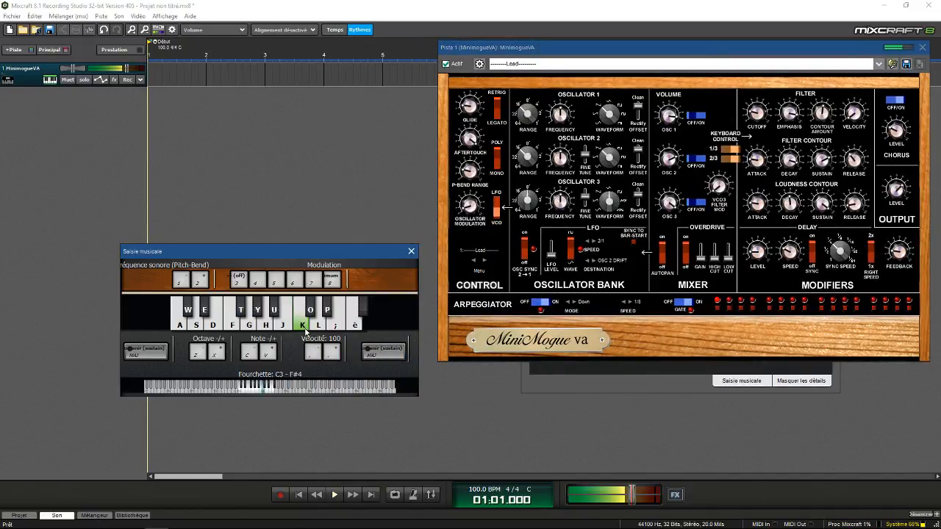
pyautogui.moveTo(306, 329); pyautogui.dragTo(357, 312)
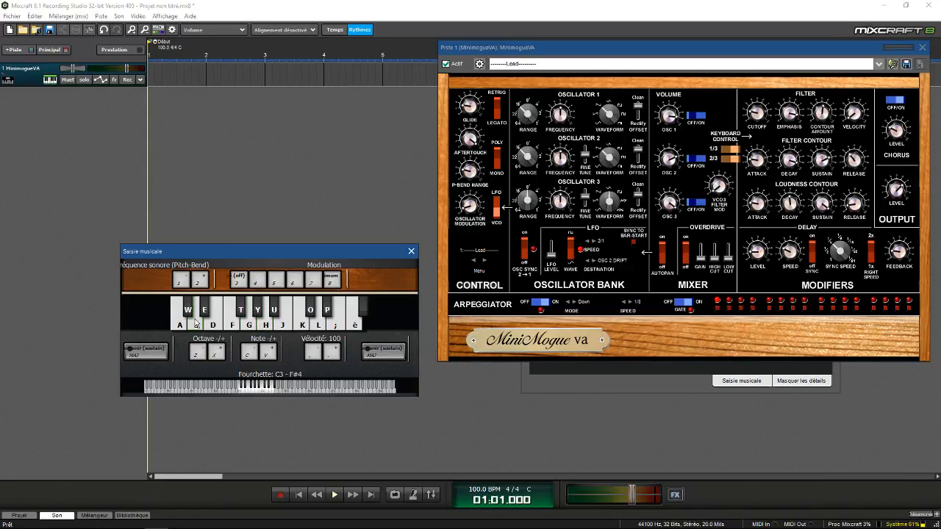
# Step: Play repeated notes with MinimogueVA's default Lead sound, bend a held C4 down and up, and sweep down the keyboard
pyautogui.click(291, 325)
pyautogui.click(292, 326)
pyautogui.click(292, 326)
pyautogui.click(301, 326)
pyautogui.press('1')
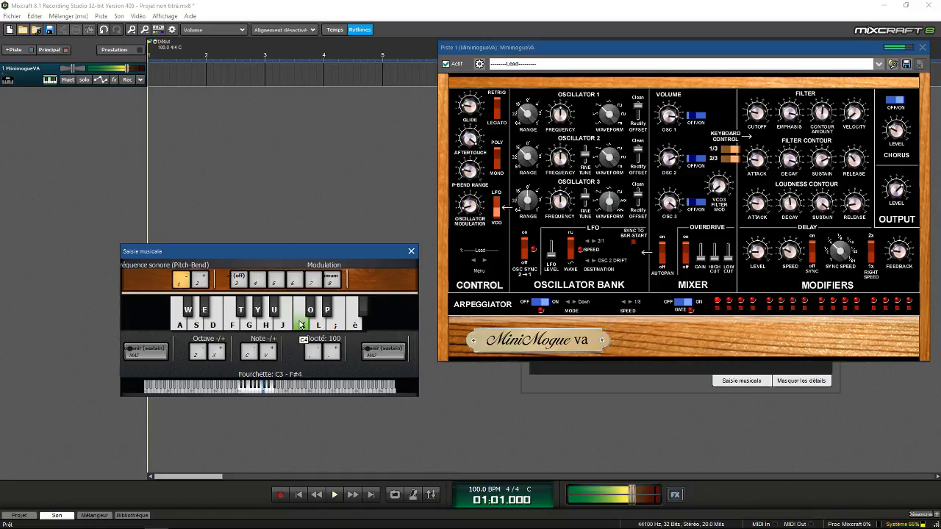
pyautogui.press('2')
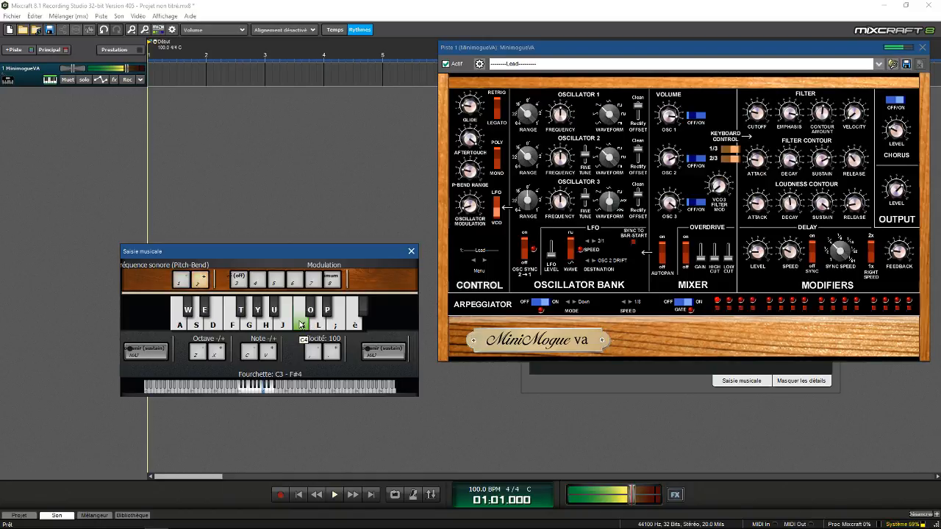
pyautogui.moveTo(300, 324); pyautogui.dragTo(173, 327)
# Step: Switch MinimogueVA to the Synth Lead [User] preset and play test notes with a downward pitch bend
pyautogui.click(580, 63)
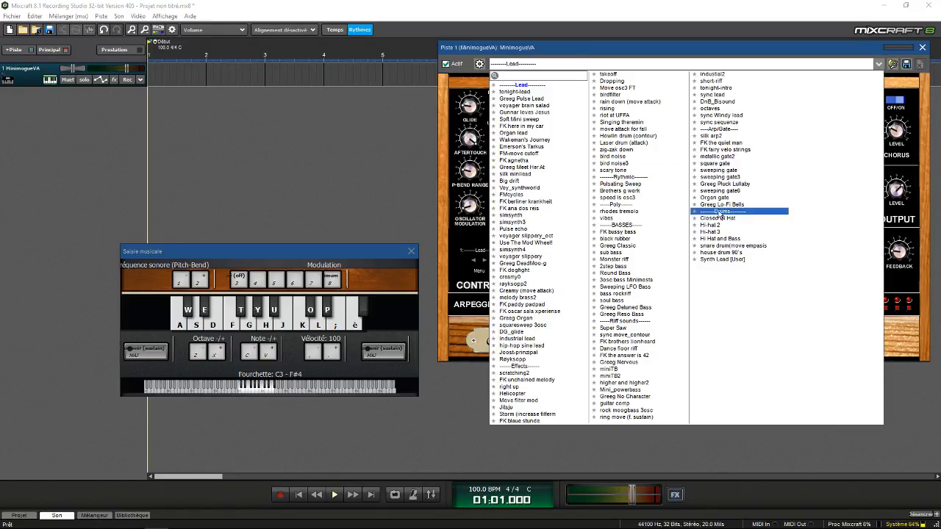
pyautogui.click(721, 259)
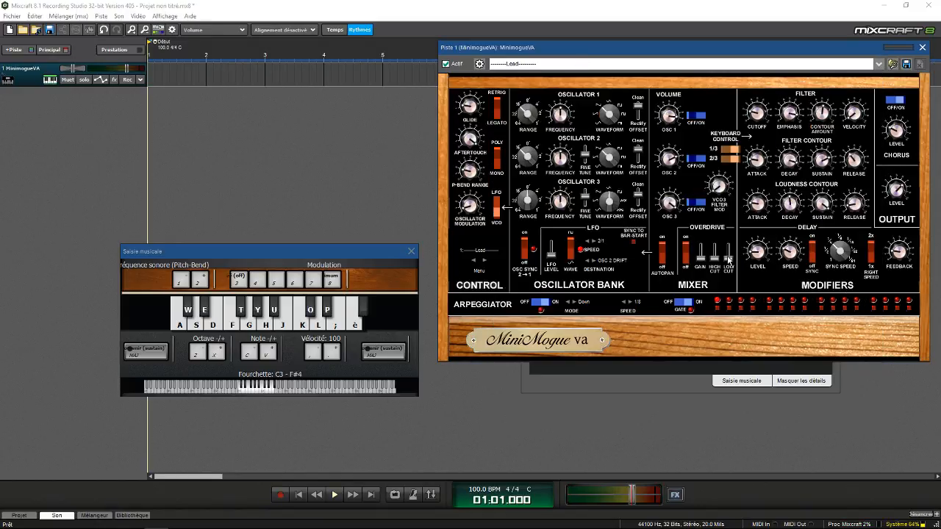
pyautogui.click(243, 261)
pyautogui.press('s')
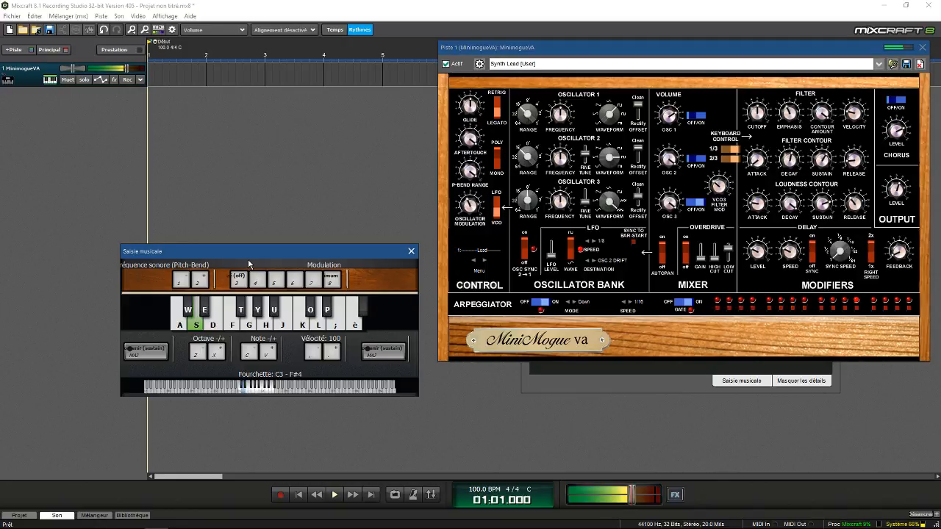
pyautogui.press('1')
pyautogui.press('1')
pyautogui.click(289, 318)
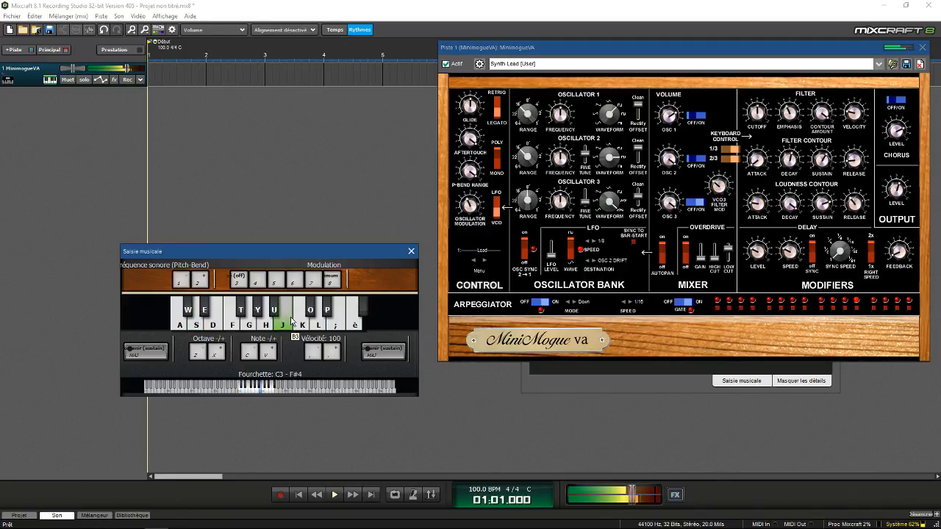
# Step: Play a short melody with the Synth Lead preset and end it with a downward pitch bend
pyautogui.press('a')
pyautogui.press('s')
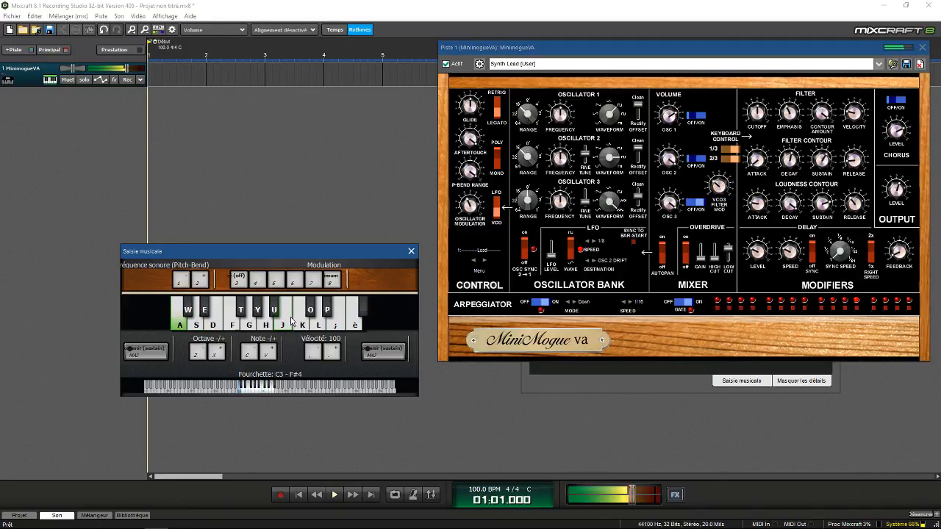
pyautogui.press('f')
pyautogui.press('a')
pyautogui.press('j')
pyautogui.press('k')
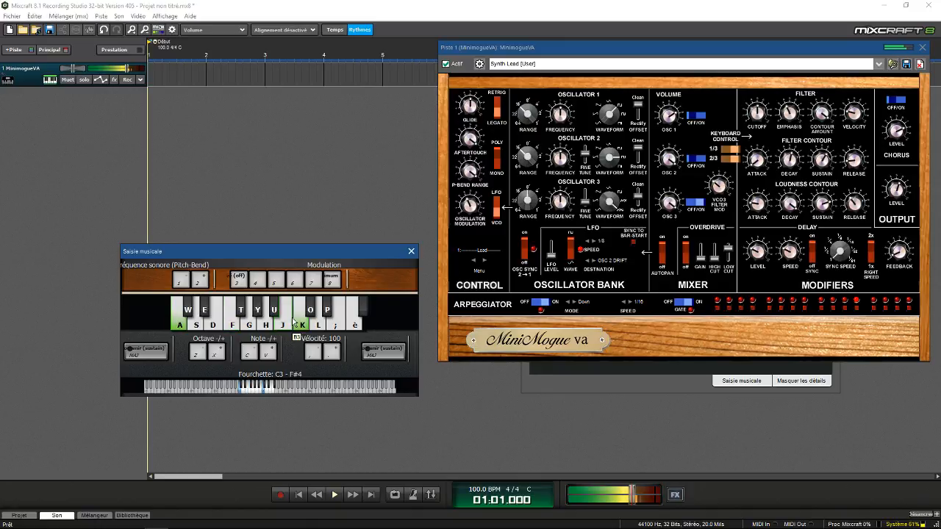
pyautogui.click(180, 280)
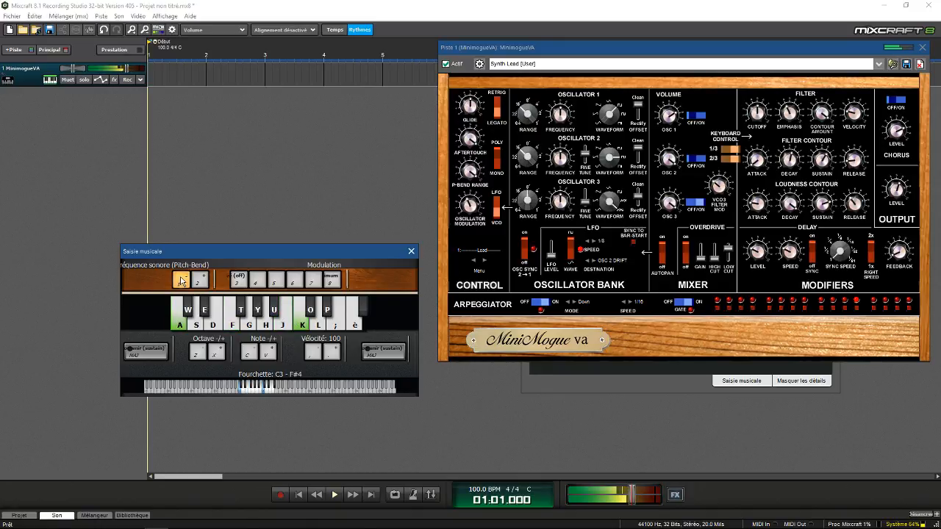
# Step: Switch MinimogueVA to the Wakeman's Journey preset, play an upward run of notes, and close its editor
pyautogui.click(533, 65)
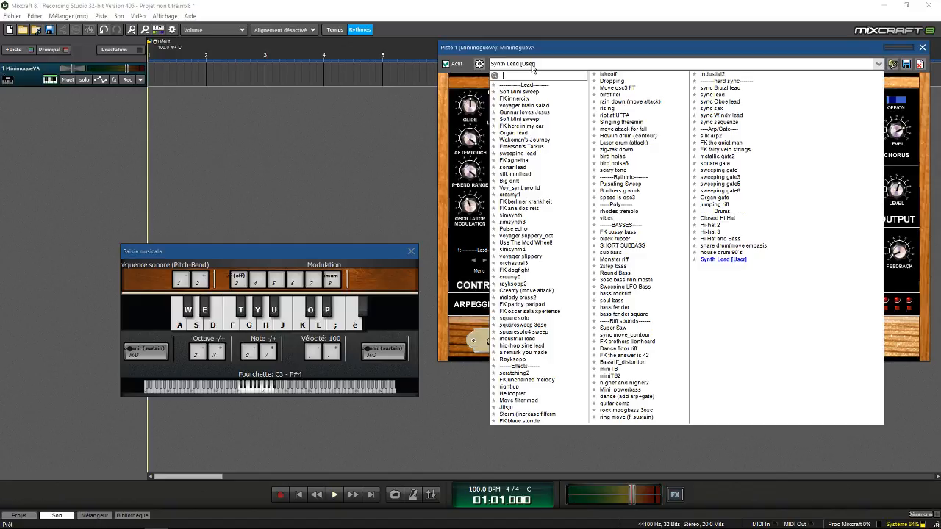
pyautogui.click(523, 140)
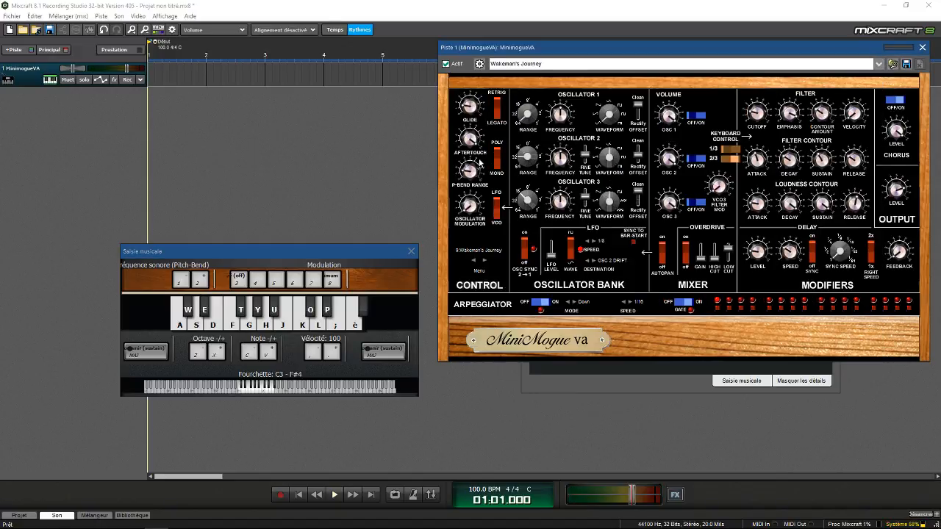
pyautogui.moveTo(228, 326); pyautogui.dragTo(349, 328)
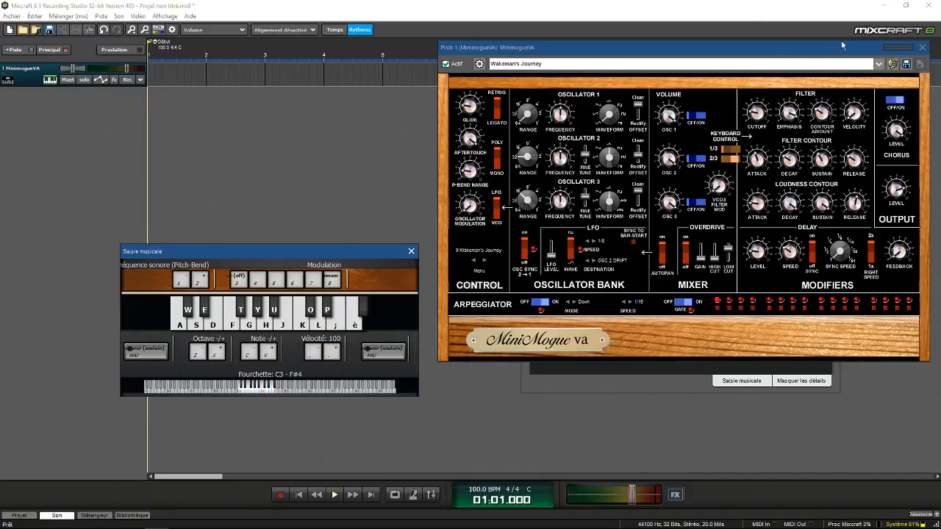
pyautogui.click(921, 48)
# Step: Load the Messiah instrument, look through the preset list in its editor, and close the editor
pyautogui.click(731, 197)
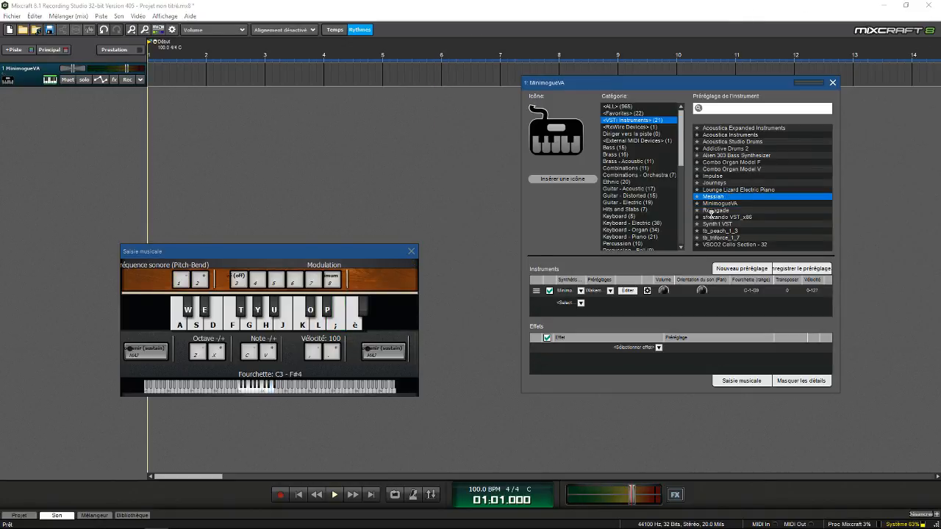
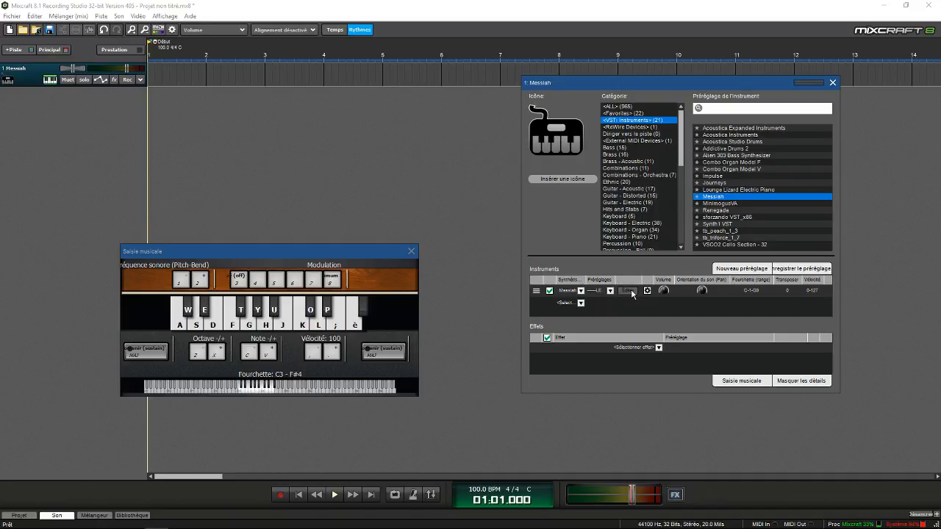
pyautogui.moveTo(552, 151); pyautogui.dragTo(641, 129)
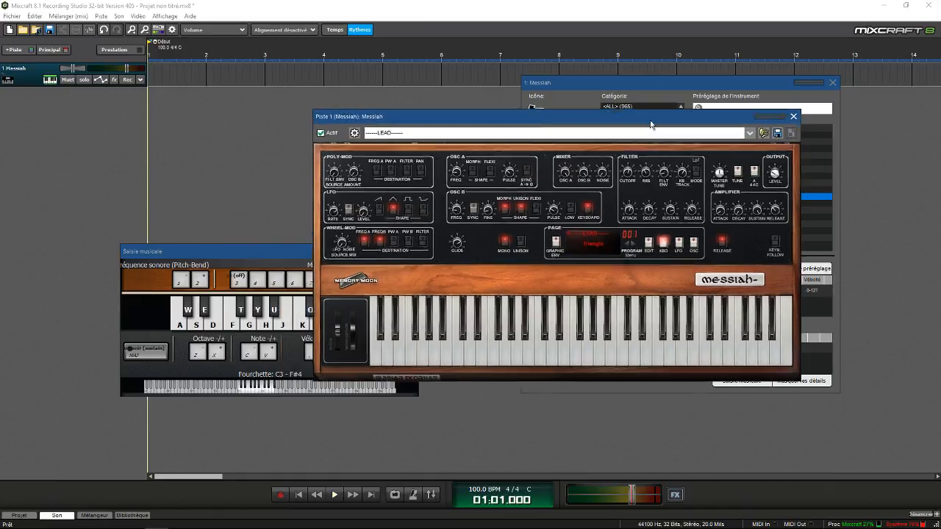
pyautogui.click(645, 135)
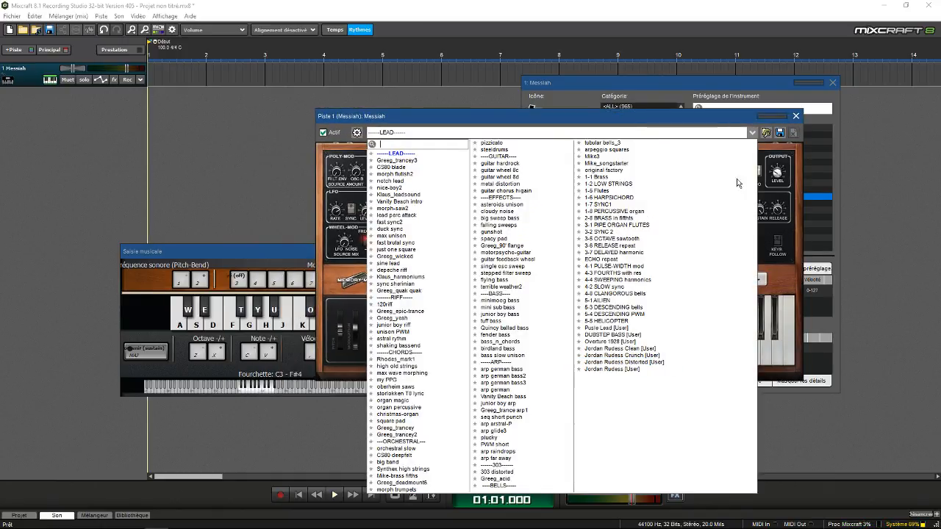
pyautogui.click(795, 117)
pyautogui.click(794, 116)
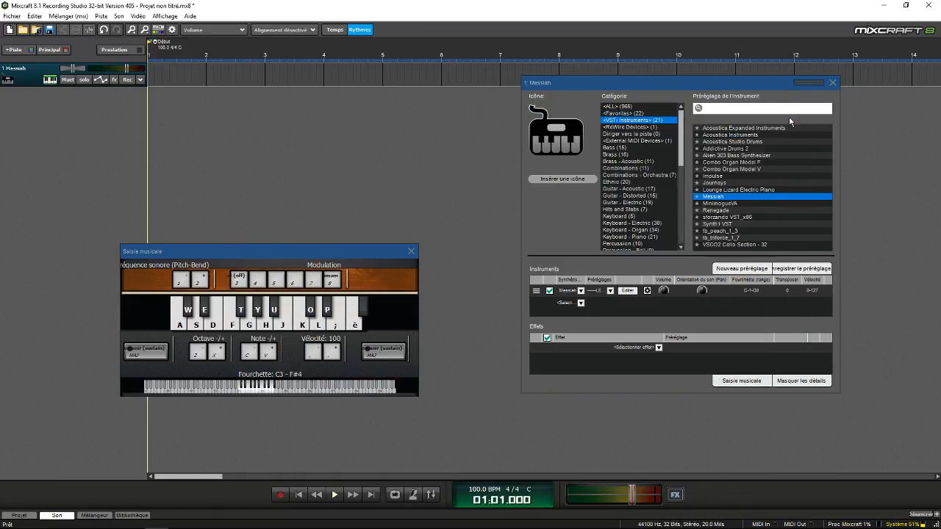
# Step: Load the Jordan Rudess Synth sound from the favorites and place its open Messiah editor clear of the typing keyboard
pyautogui.click(634, 114)
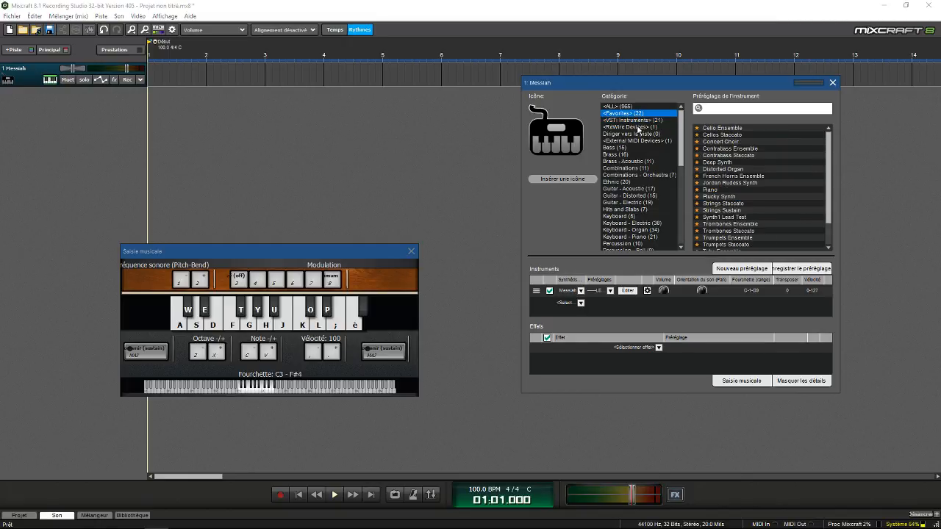
pyautogui.click(747, 183)
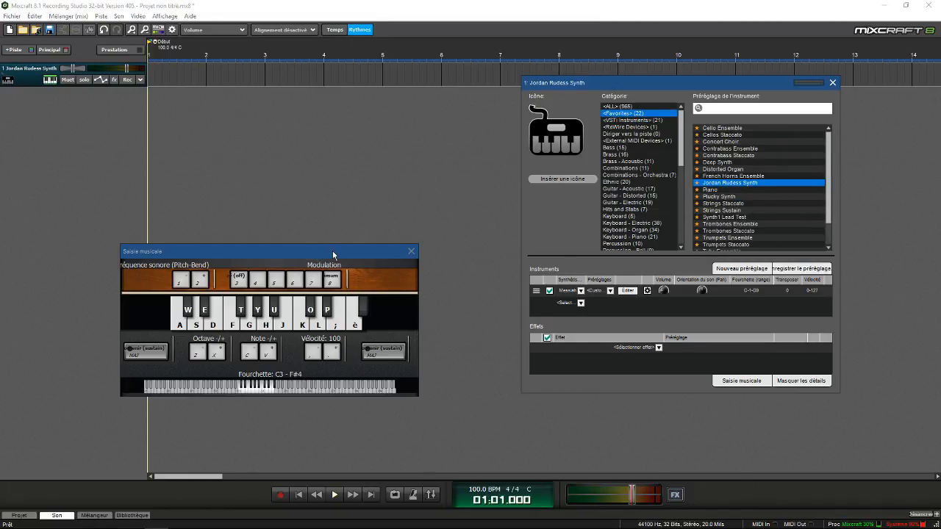
pyautogui.click(625, 291)
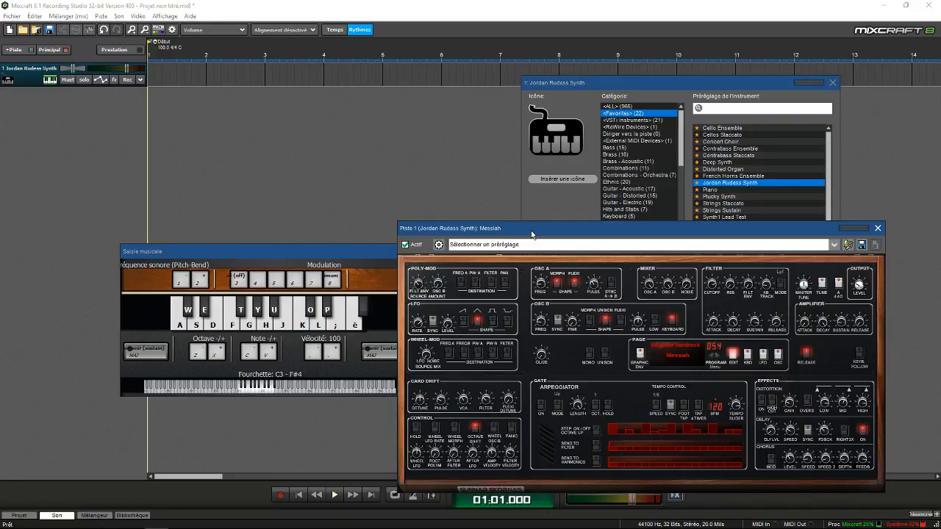
pyautogui.moveTo(531, 234); pyautogui.dragTo(559, 24)
pyautogui.click(276, 256)
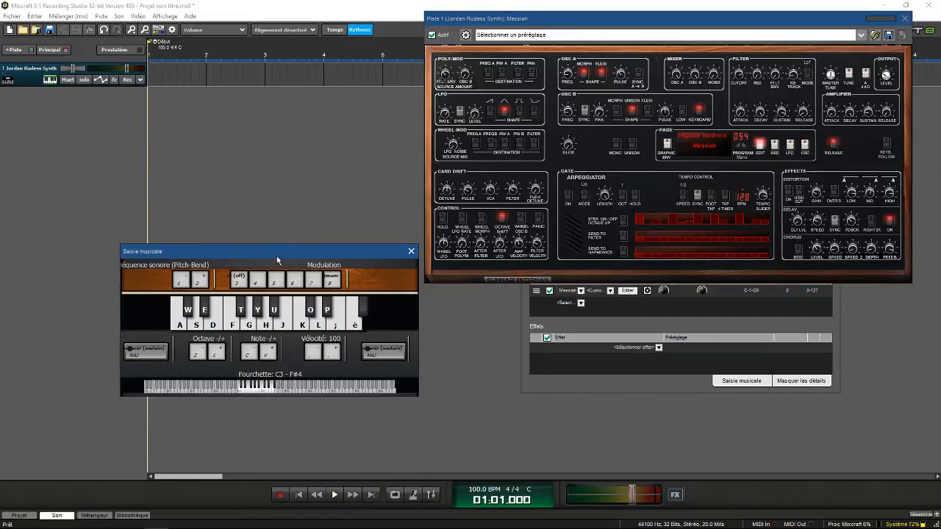
# Step: Play a note with a downward pitch bend and raise the typing keyboard two octaves to C5 - F#6
pyautogui.press('s')
pyautogui.press('1')
pyautogui.click(217, 351)
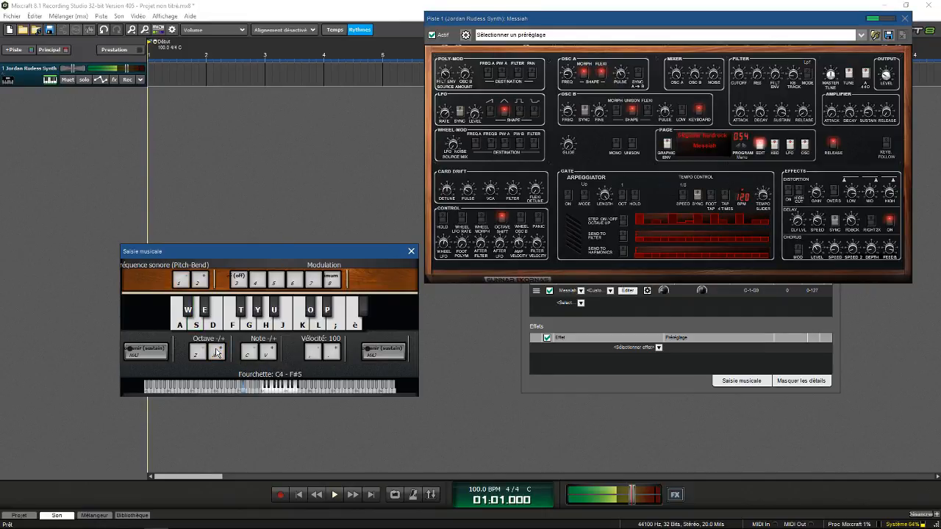
pyautogui.click(217, 351)
# Step: Play a melody with the Jordan Rudess Synth in the raised octave, bending the first note's pitch down
pyautogui.press('s')
pyautogui.press('1')
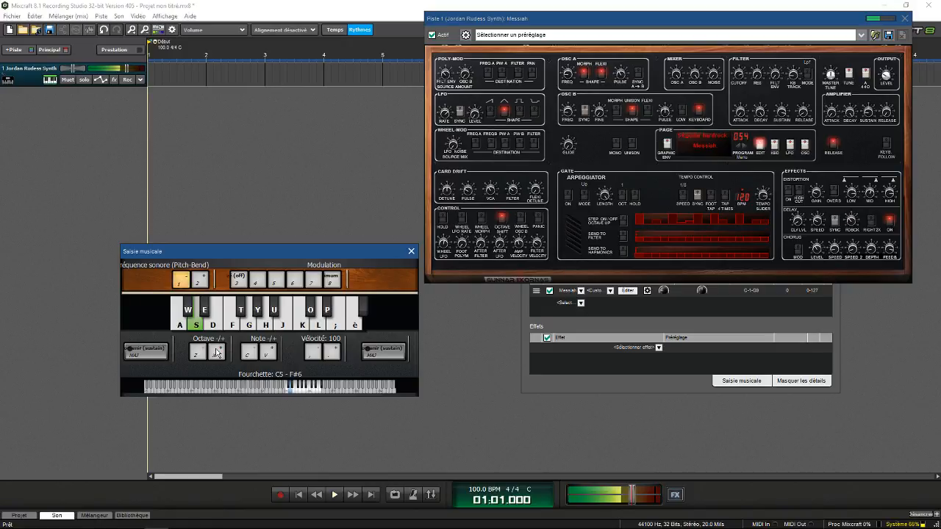
pyautogui.press('g')
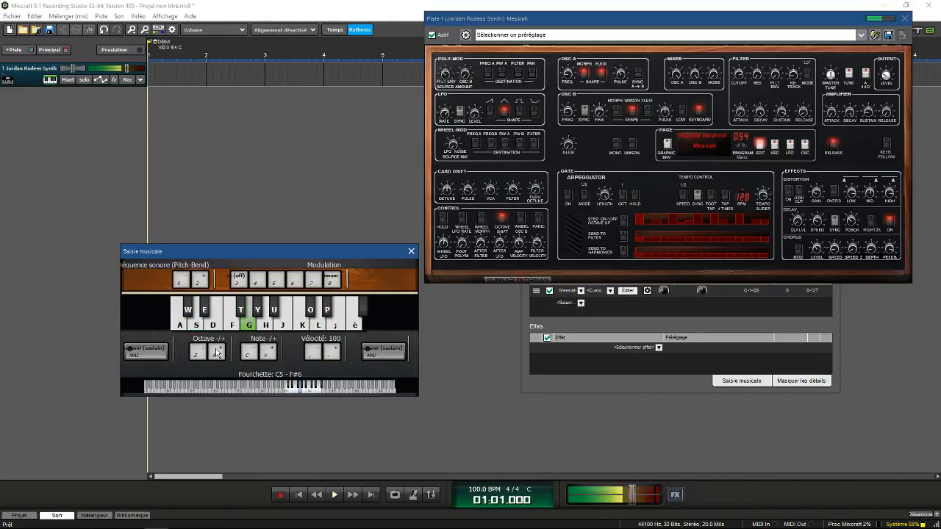
pyautogui.press('h')
pyautogui.press('l')
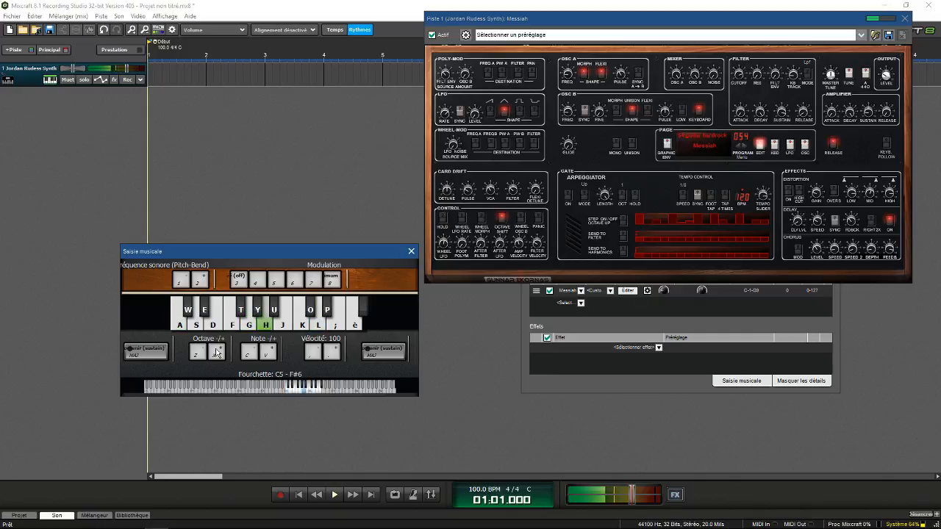
# Step: End the Jordan Rudess Synth melody, close the Messiah editor, and load the Synth1 Lead Test sound from the favorites
pyautogui.press('k')
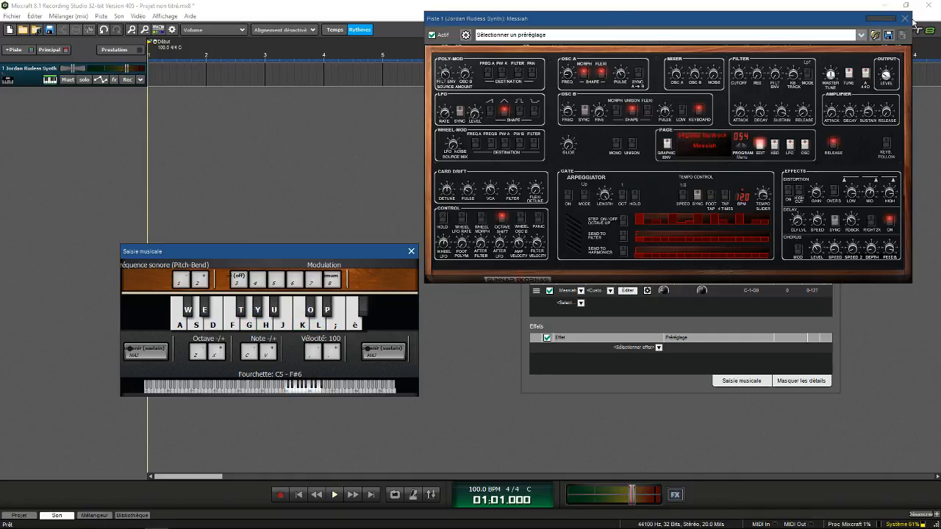
pyautogui.click(906, 18)
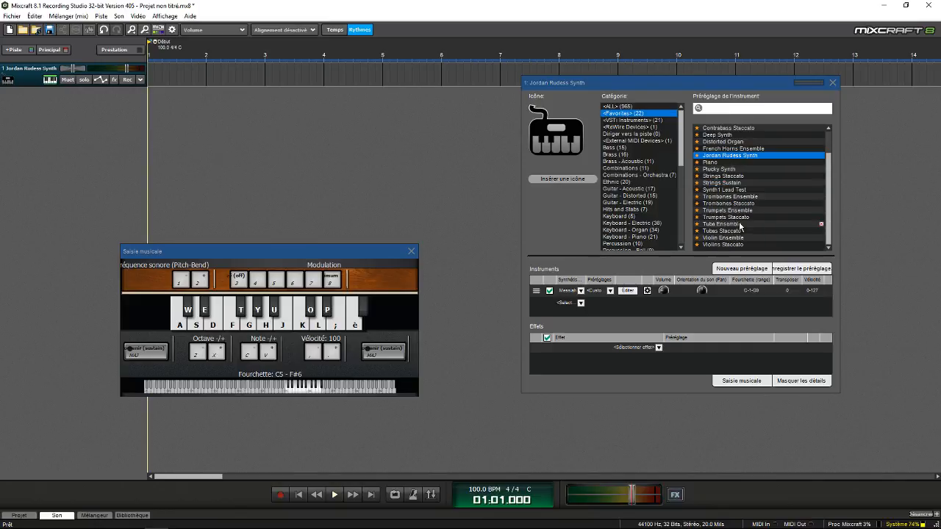
pyautogui.click(746, 218)
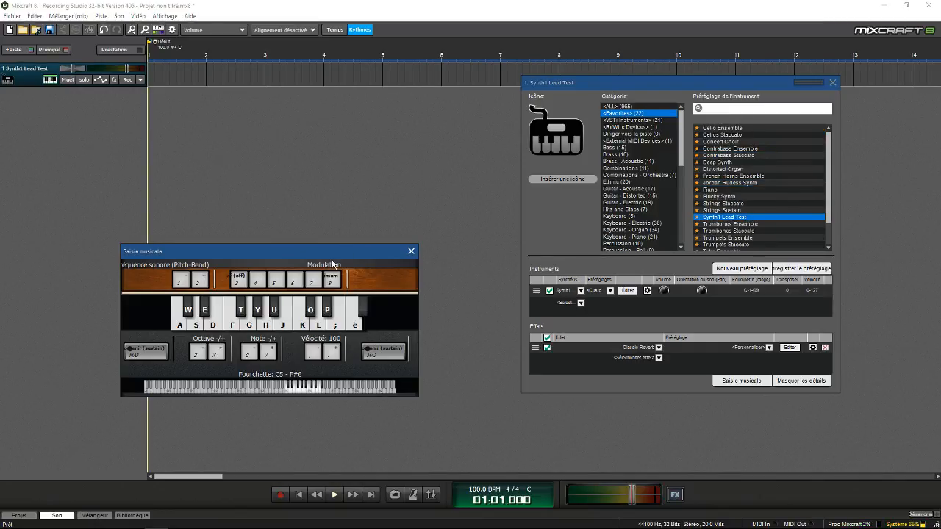
# Step: Play the S note with a downward pitch bend and lower the typing keyboard two octaves to C3 - F#4
pyautogui.press('s')
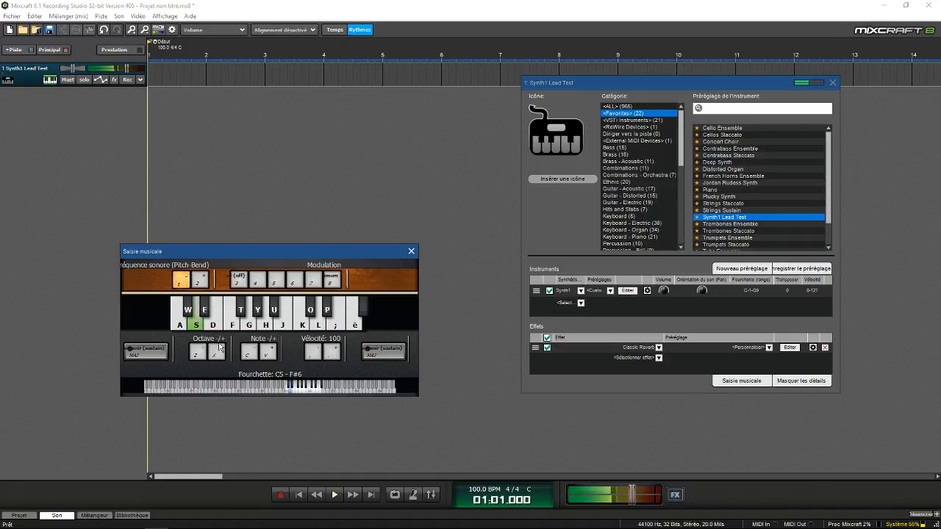
pyautogui.press('s')
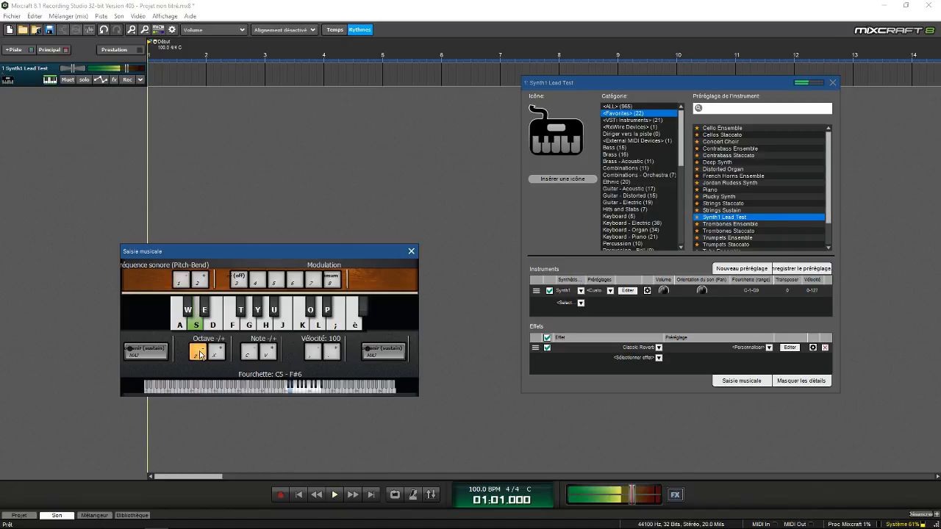
pyautogui.press('1')
pyautogui.click(200, 355)
pyautogui.click(200, 355)
# Step: Play the S note with pitch bends at C3 - F#4 and one octave lower at C2 - F#3, and close the typing keyboard
pyautogui.press('s')
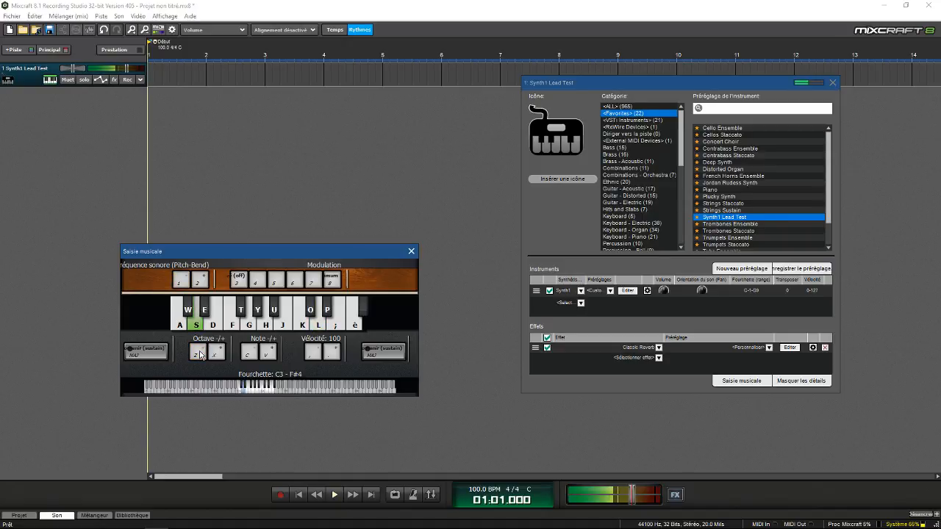
pyautogui.press('1')
pyautogui.press('2')
pyautogui.press('1')
pyautogui.press('z')
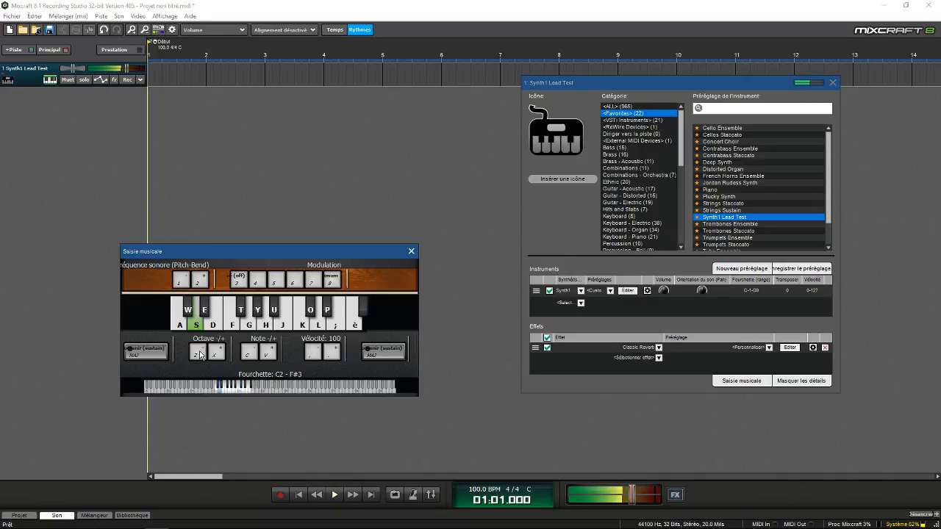
pyautogui.press('1')
pyautogui.click(410, 252)
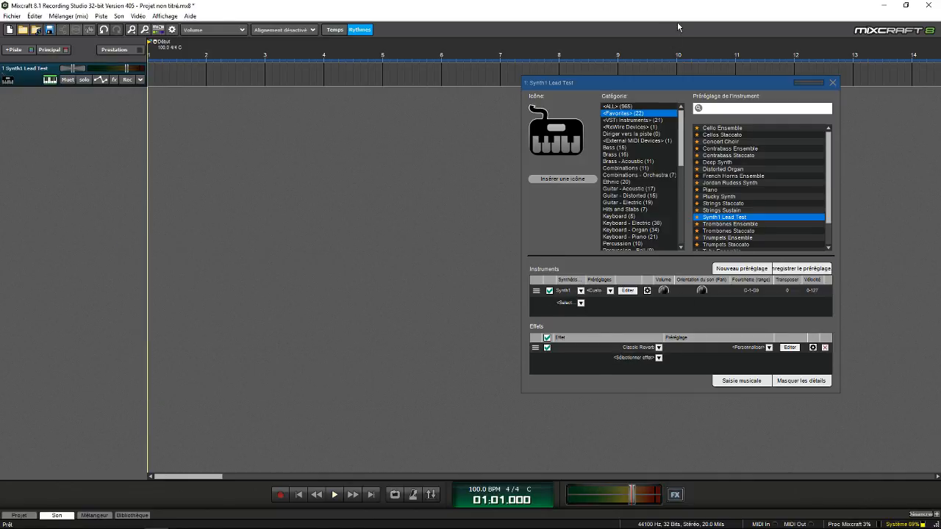
# Step: Load Journeys from the VSTi instruments and look through the Journeys bank's sound list in its editor
pyautogui.click(623, 121)
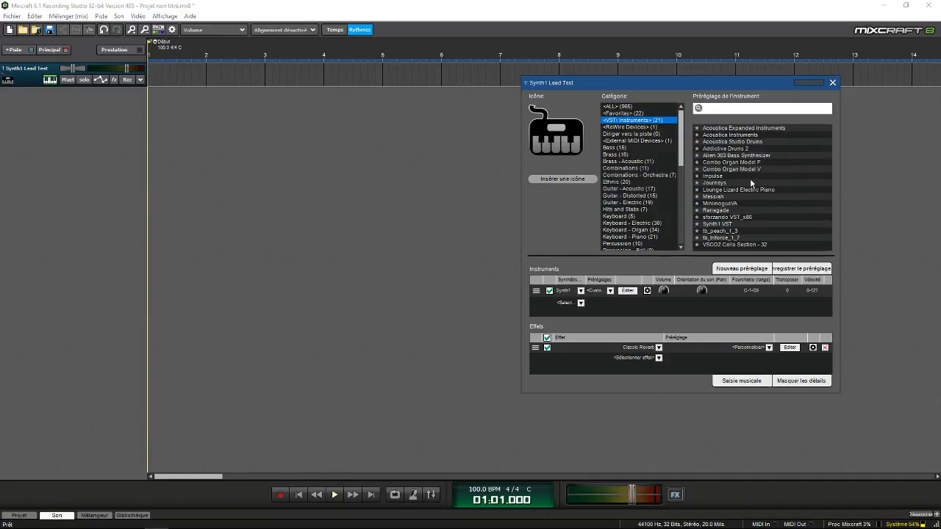
pyautogui.click(751, 183)
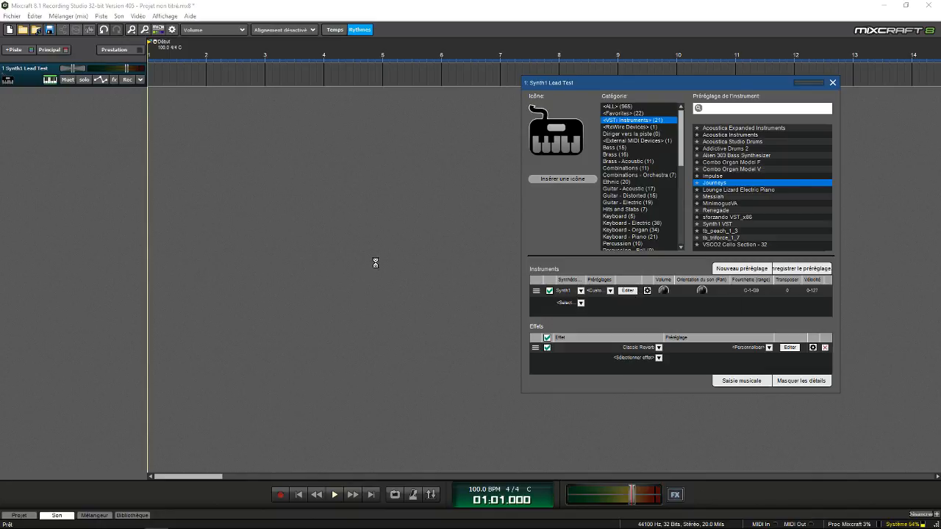
pyautogui.click(627, 290)
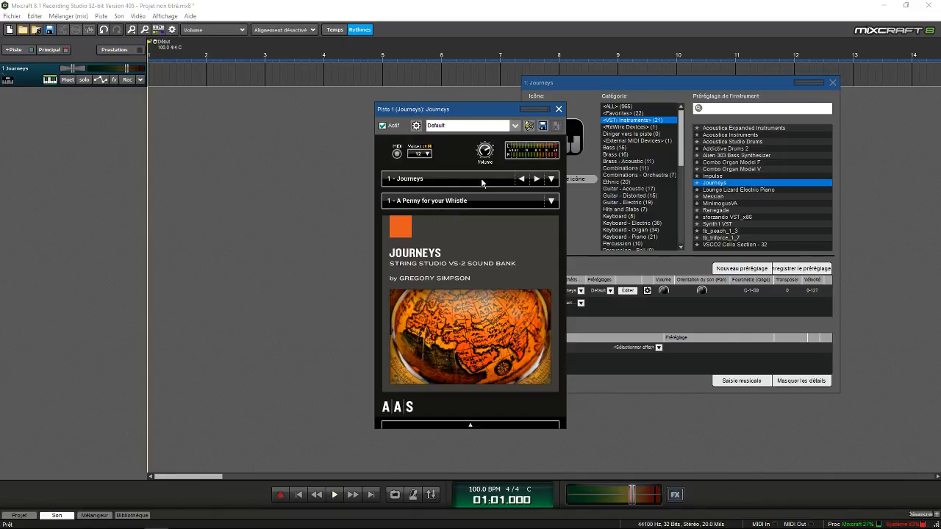
pyautogui.click(552, 203)
pyautogui.scroll(-3, 498, 241)
pyautogui.scroll(3, 498, 242)
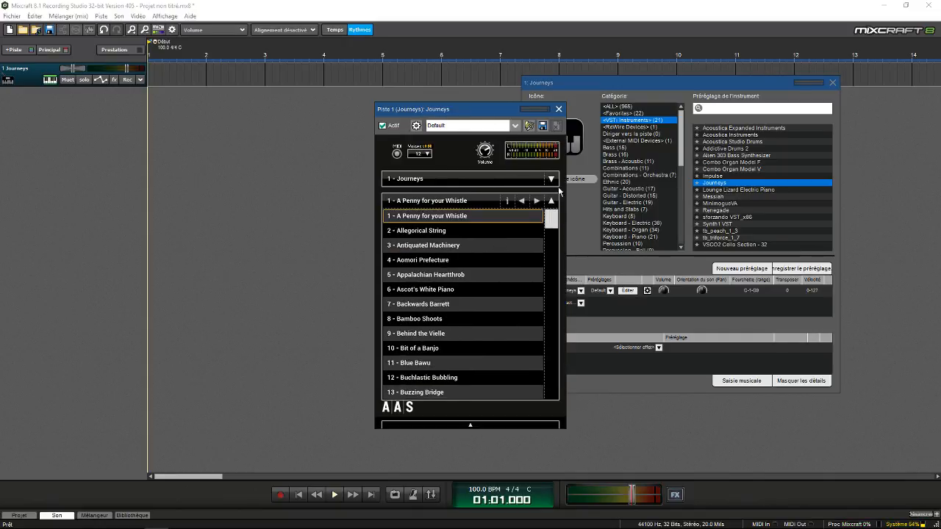
# Step: Switch to the Entangled Species bank and look through its sound list, returning to the first sounds
pyautogui.click(552, 179)
pyautogui.click(492, 209)
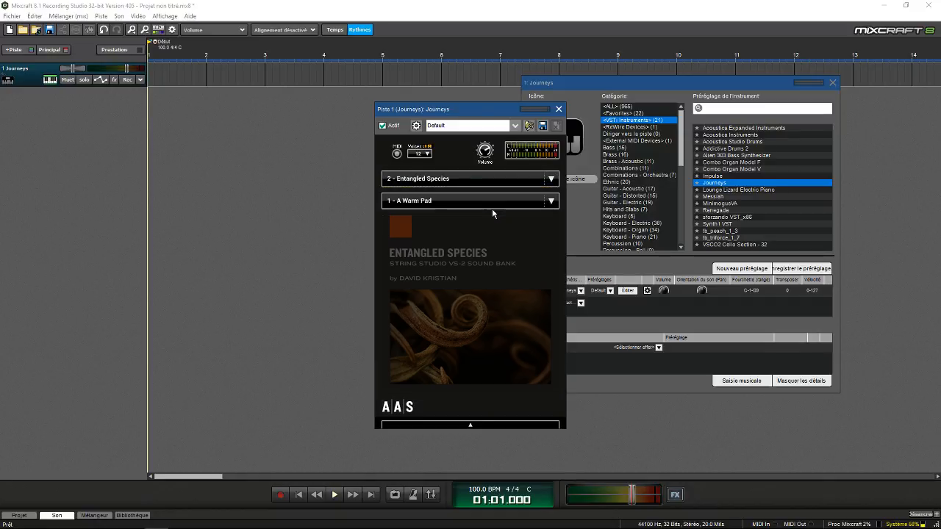
pyautogui.click(552, 202)
pyautogui.scroll(-2, 461, 259)
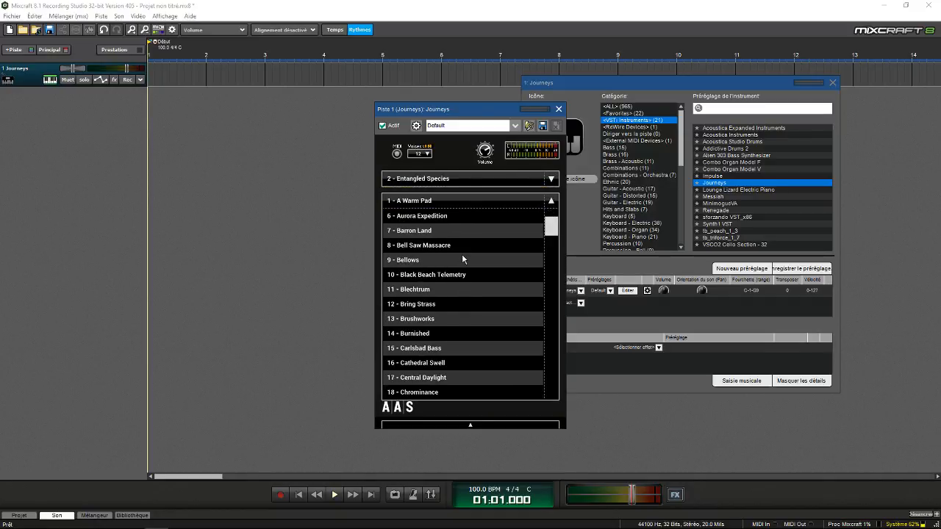
pyautogui.scroll(-19, 462, 256)
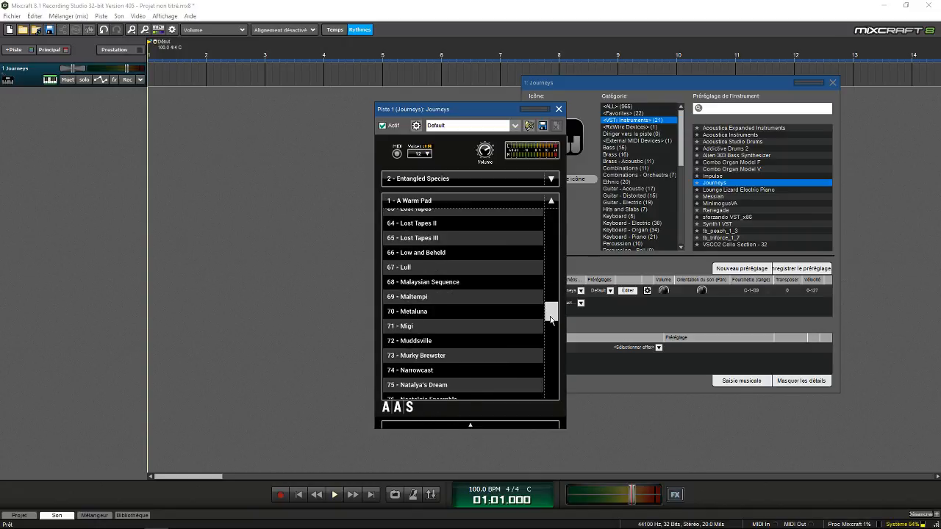
pyautogui.moveTo(552, 318); pyautogui.dragTo(575, 191)
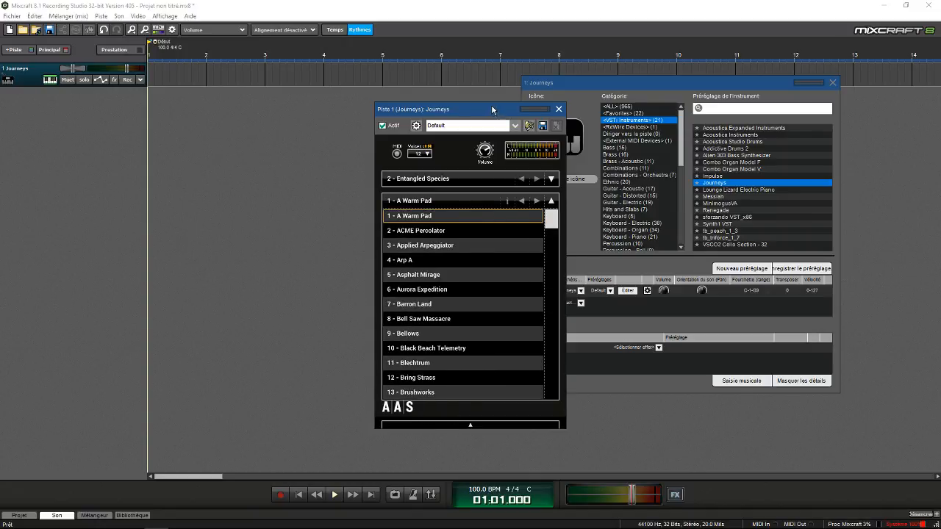
# Step: Switch back to the Journeys bank and look through the rest of its sound list
pyautogui.click(527, 178)
pyautogui.scroll(-10, 507, 269)
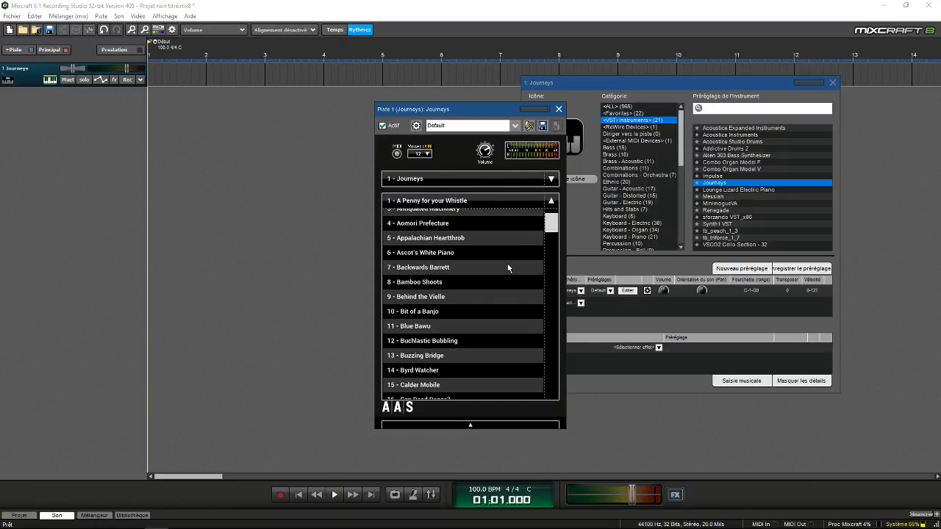
pyautogui.scroll(-5, 507, 268)
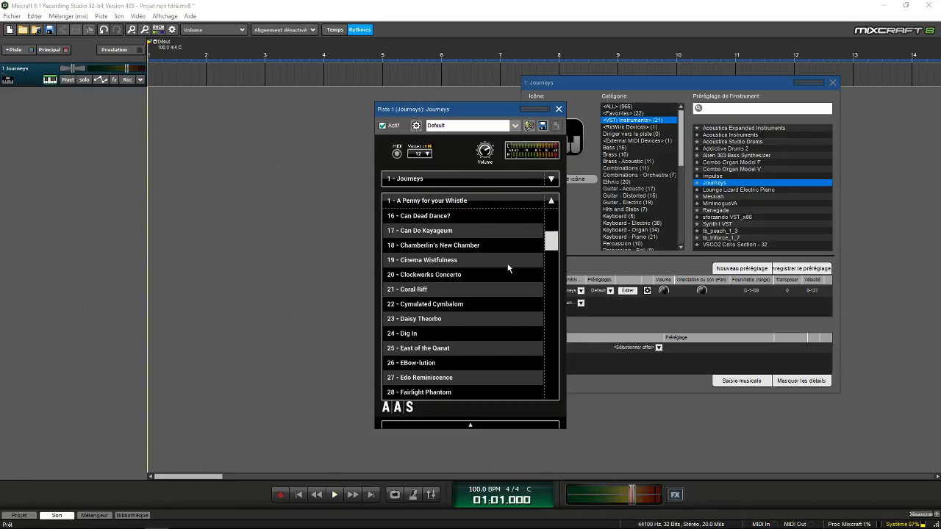
pyautogui.scroll(-5, 507, 268)
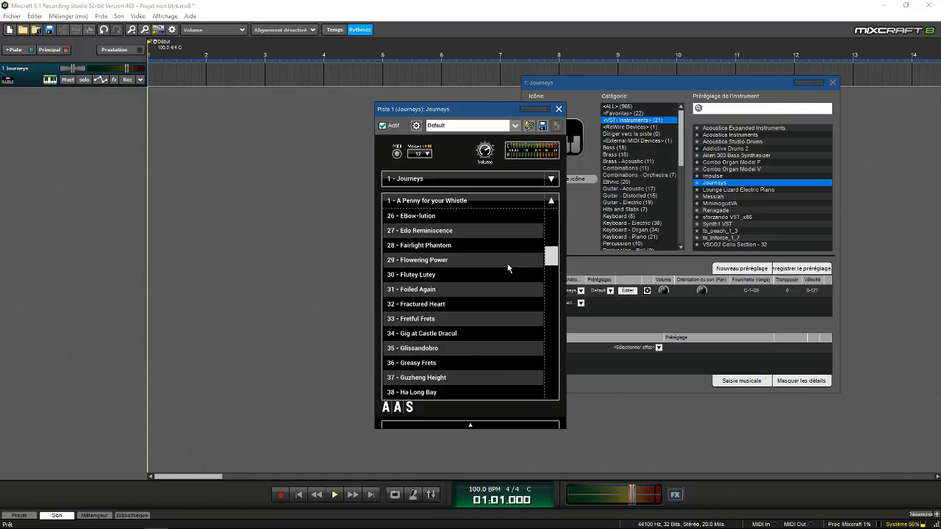
pyautogui.scroll(2, 463, 292)
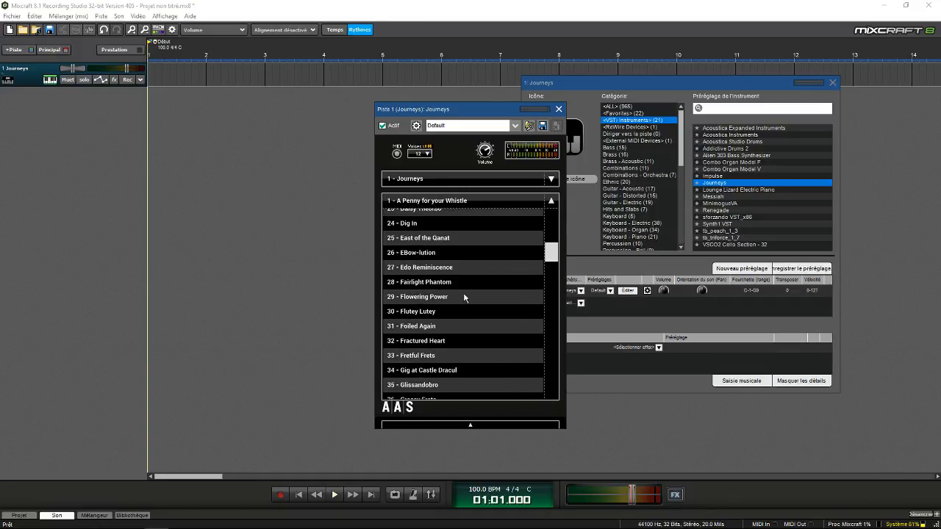
pyautogui.scroll(-20, 462, 294)
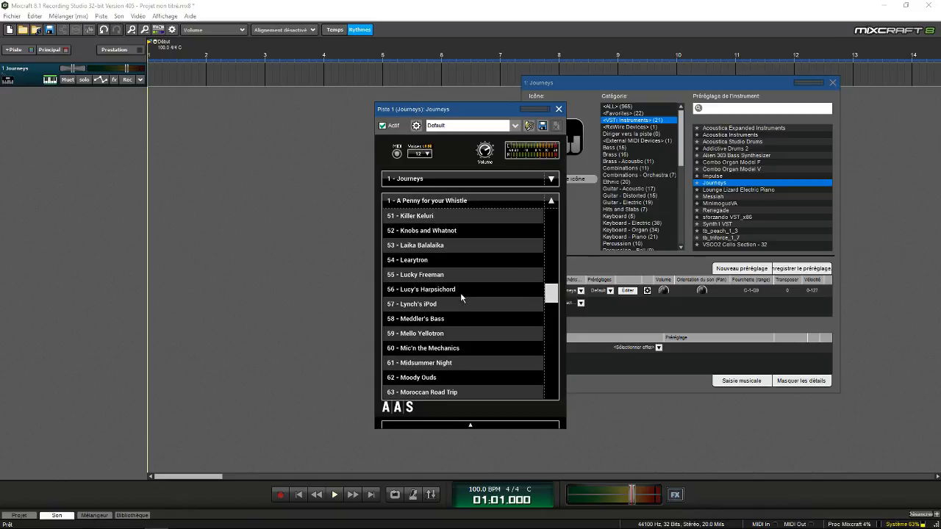
pyautogui.scroll(-15, 460, 293)
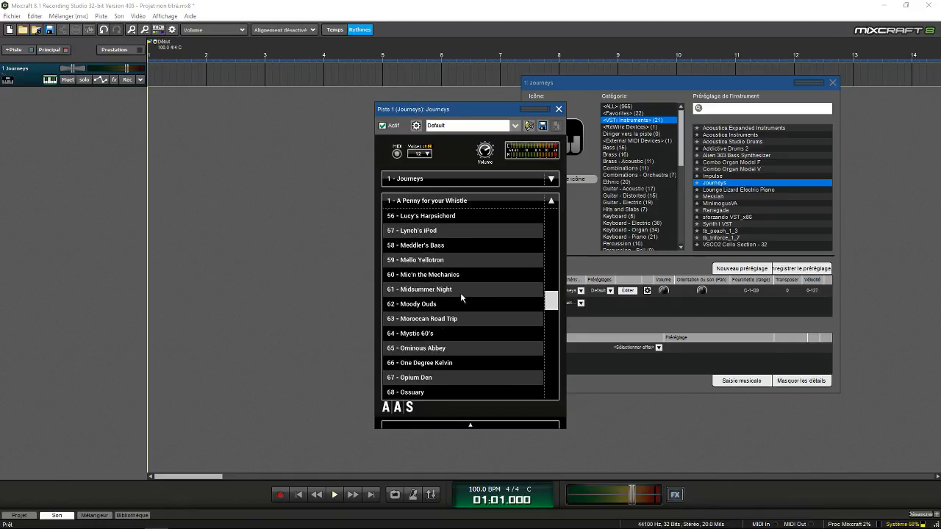
pyautogui.scroll(-20, 460, 293)
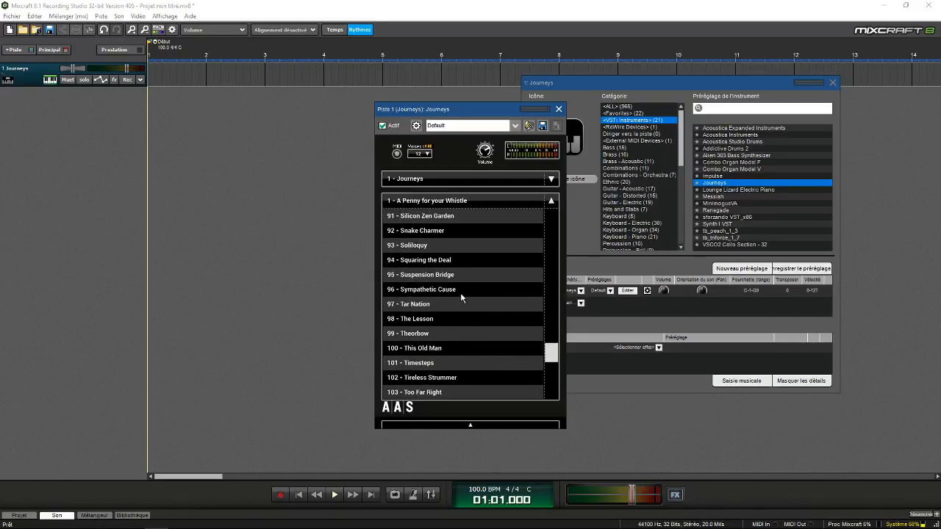
# Step: Select the Entangled Species bank again, look over its sounds once more, and close the Journeys editor
pyautogui.click(535, 179)
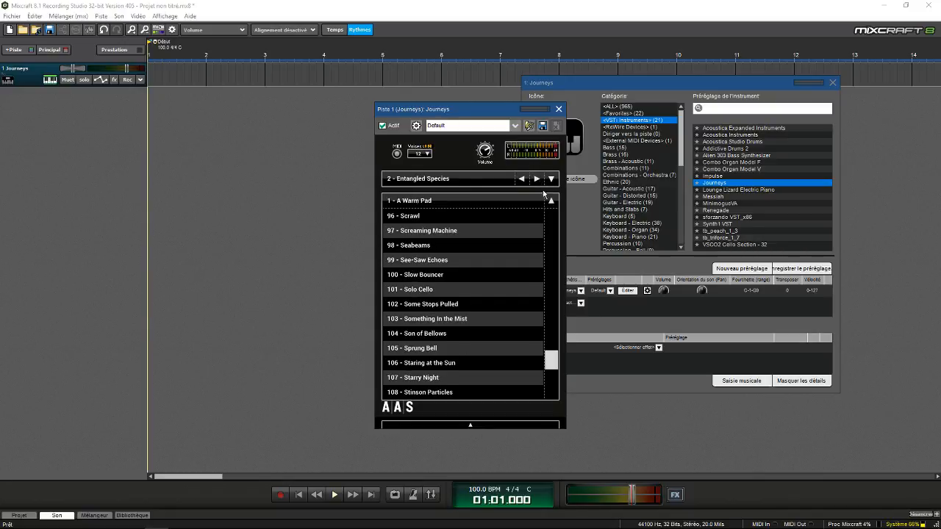
pyautogui.click(551, 201)
pyautogui.click(552, 201)
pyautogui.scroll(18, 487, 264)
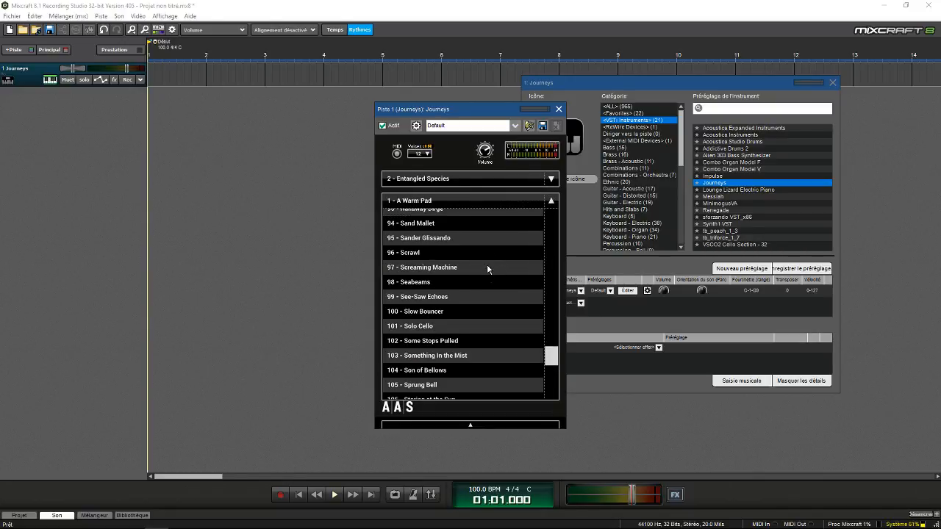
pyautogui.scroll(20, 489, 263)
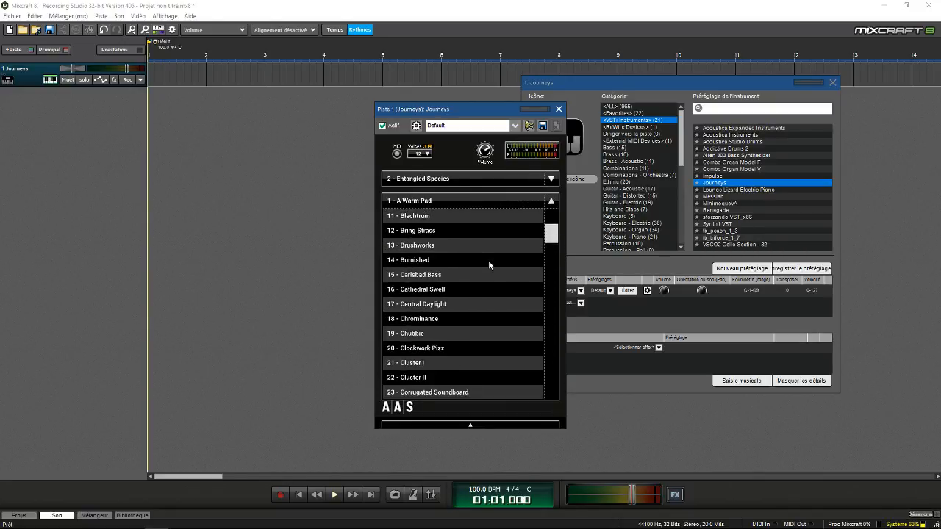
pyautogui.scroll(-10, 483, 282)
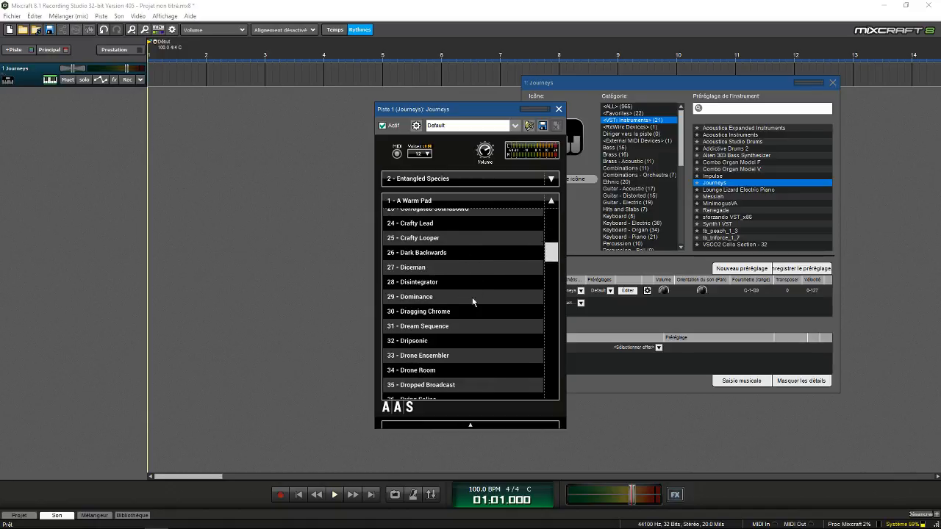
pyautogui.scroll(-12, 473, 302)
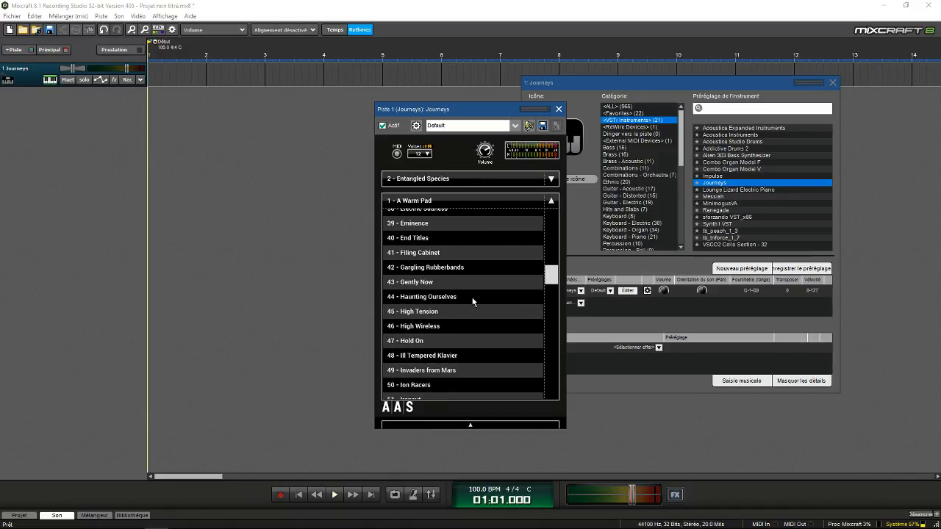
pyautogui.scroll(3, 473, 302)
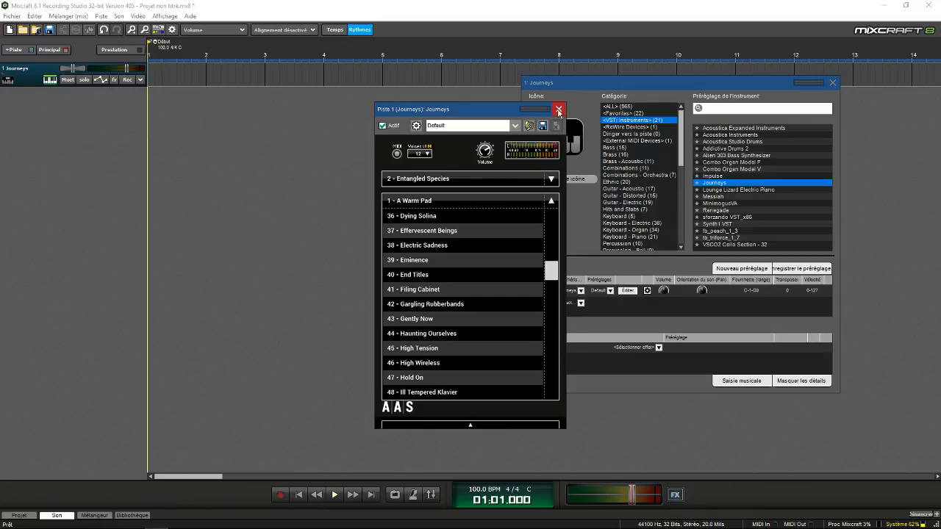
pyautogui.click(558, 111)
# Step: Show the favorite presets, switch to the category of all presets, and look through its instrument list
pyautogui.click(652, 113)
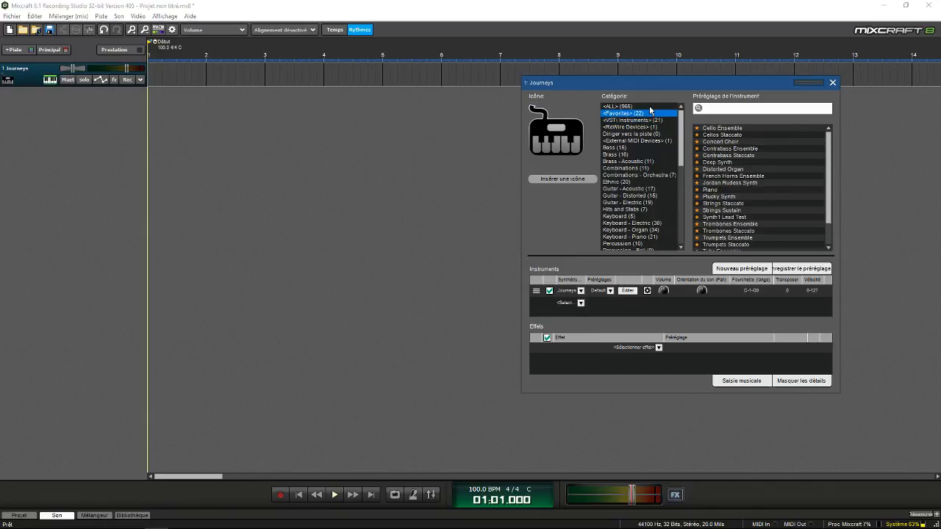
pyautogui.click(652, 107)
pyautogui.scroll(-3, 732, 213)
pyautogui.scroll(10, 733, 213)
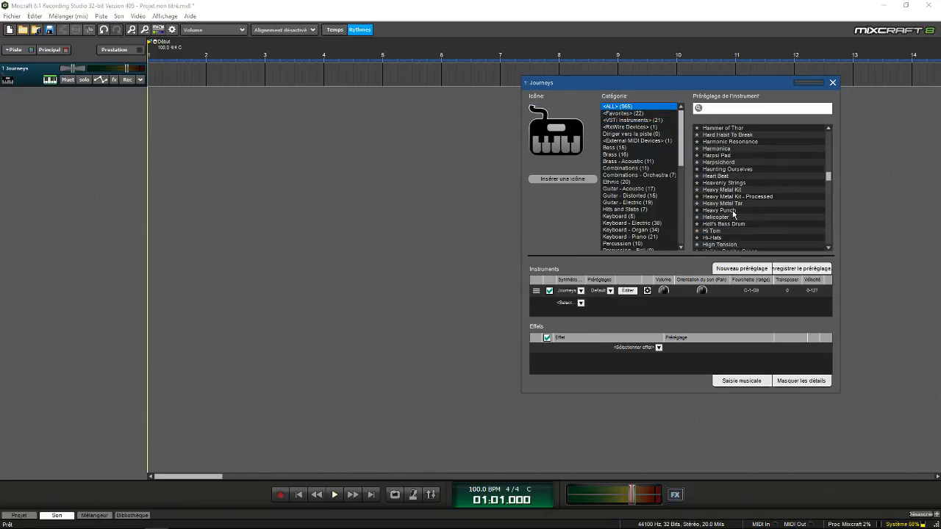
pyautogui.scroll(7, 732, 213)
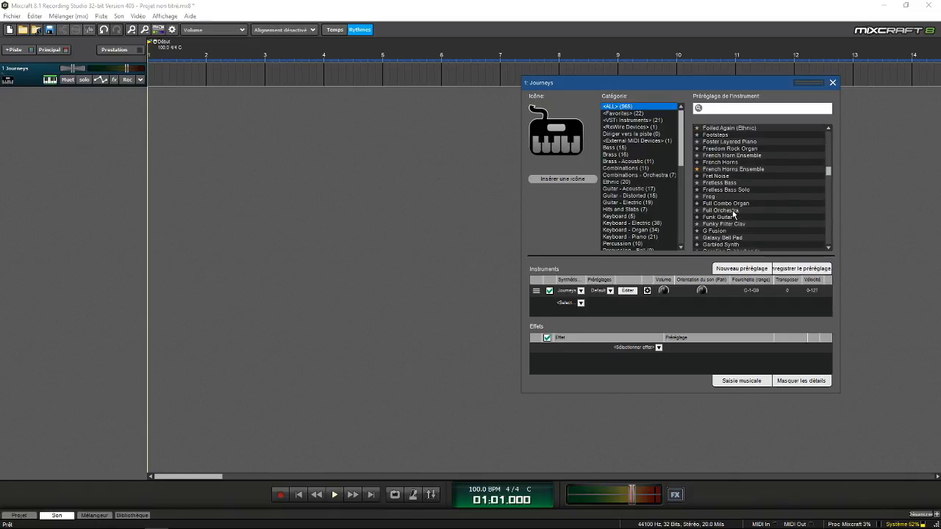
pyautogui.scroll(7, 733, 213)
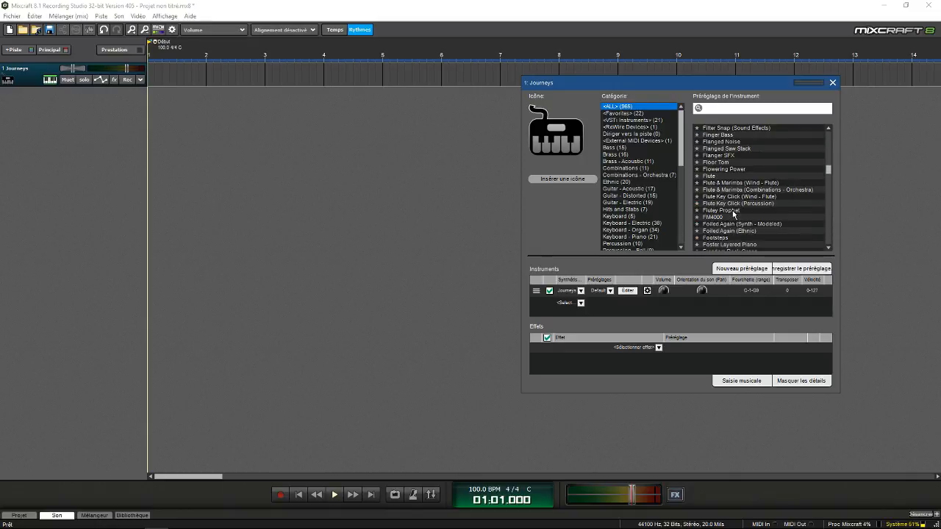
pyautogui.scroll(4, 733, 214)
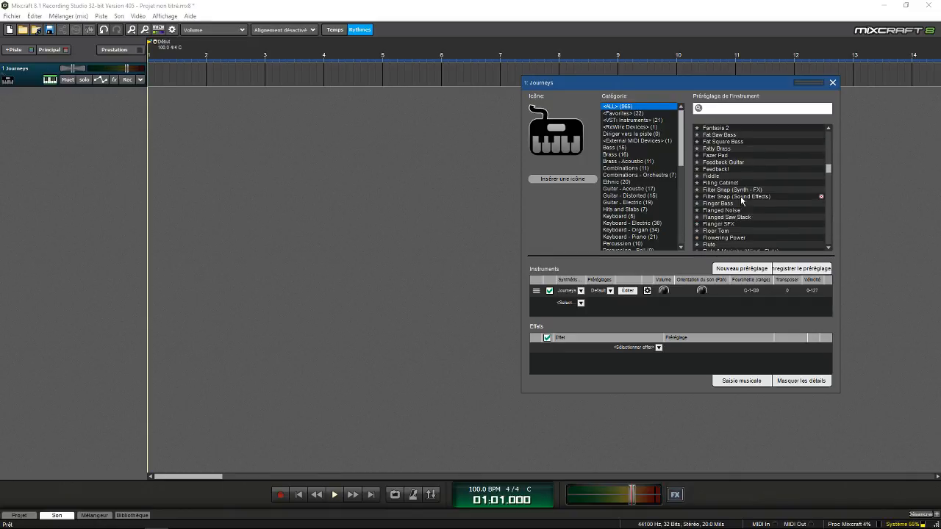
pyautogui.scroll(2, 743, 195)
pyautogui.scroll(8, 743, 196)
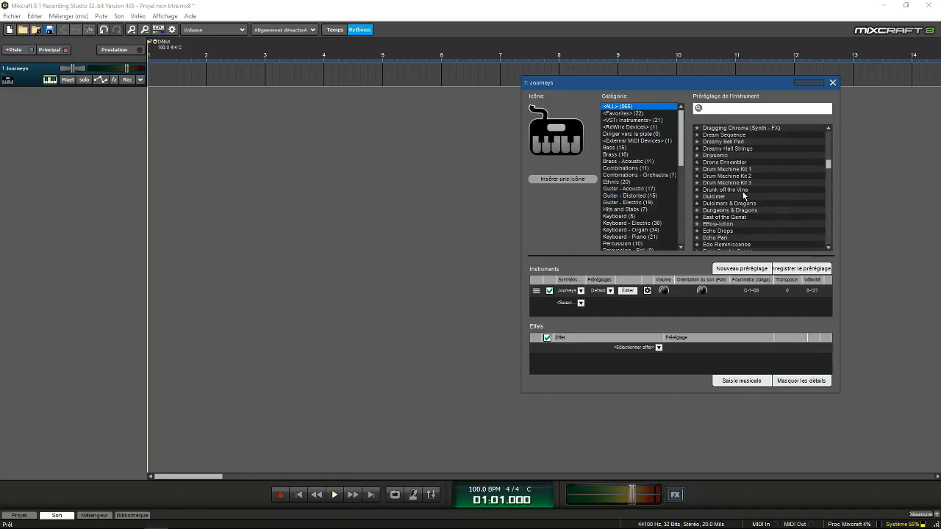
pyautogui.scroll(2, 738, 155)
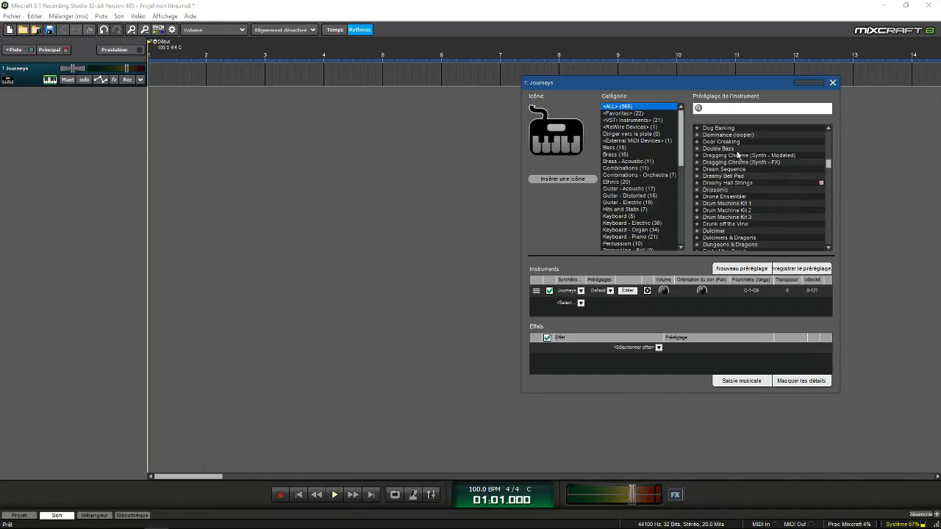
pyautogui.scroll(2, 738, 155)
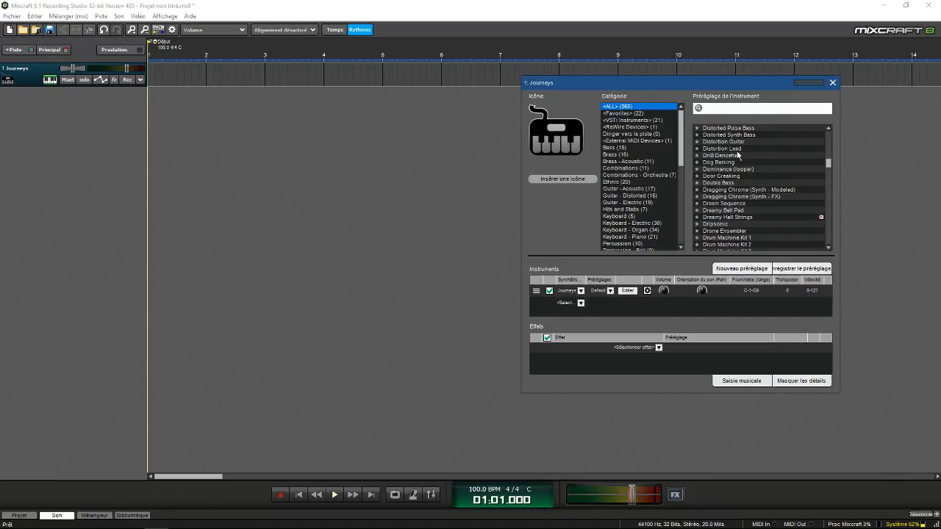
pyautogui.scroll(3, 738, 155)
pyautogui.scroll(5, 737, 183)
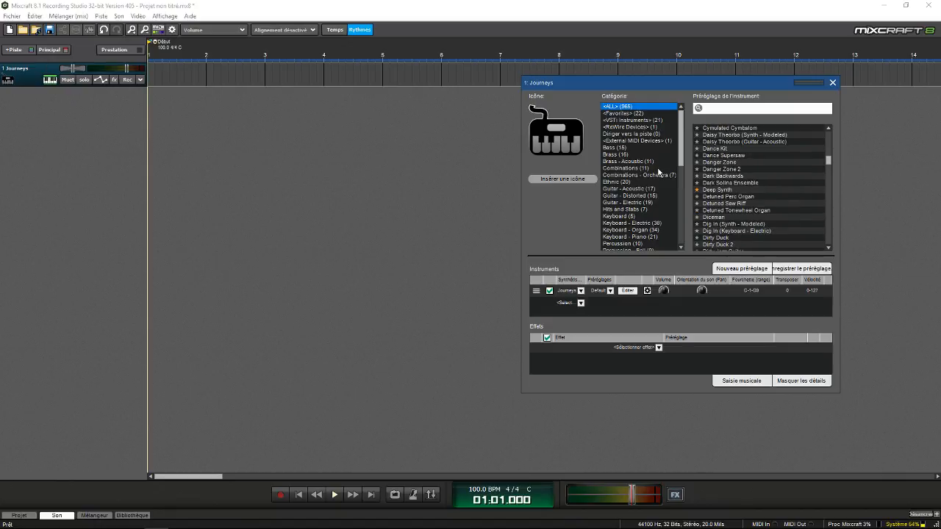
# Step: Load the Danger Zone preset on the track and show the musical typing keyboard
pyautogui.scroll(2, 707, 203)
pyautogui.click(720, 197)
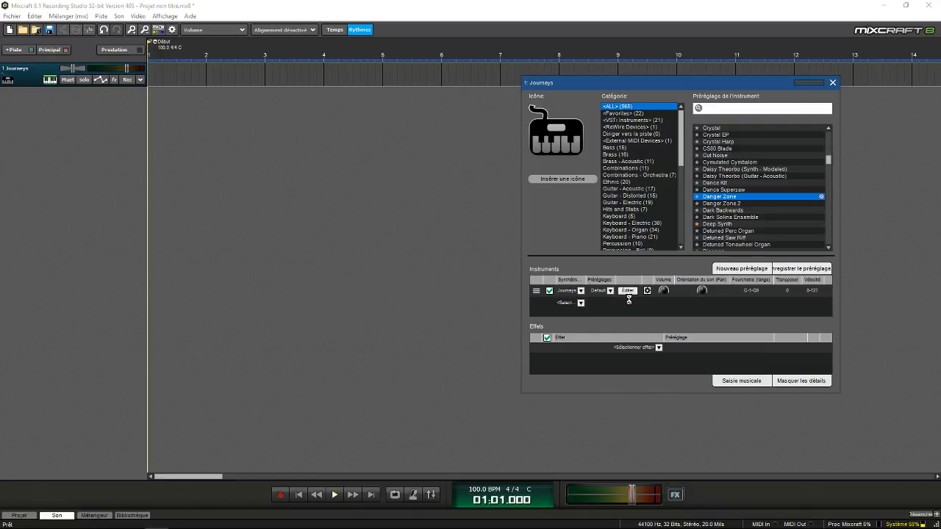
pyautogui.click(740, 381)
# Step: Audition the Danger Zone sound by playing a melody on the musical typing keyboard, mostly with the notes S, D, F, G and H
pyautogui.click(196, 327)
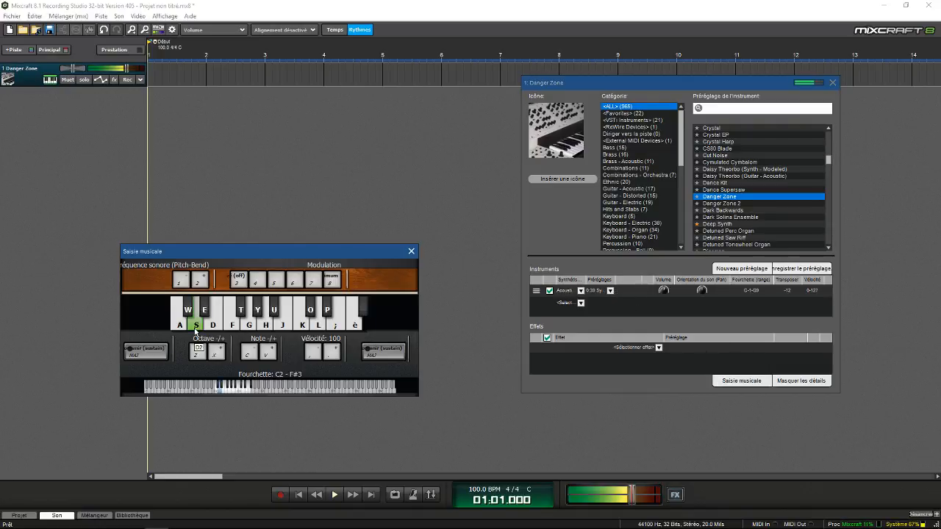
pyautogui.click(197, 328)
pyautogui.press('f')
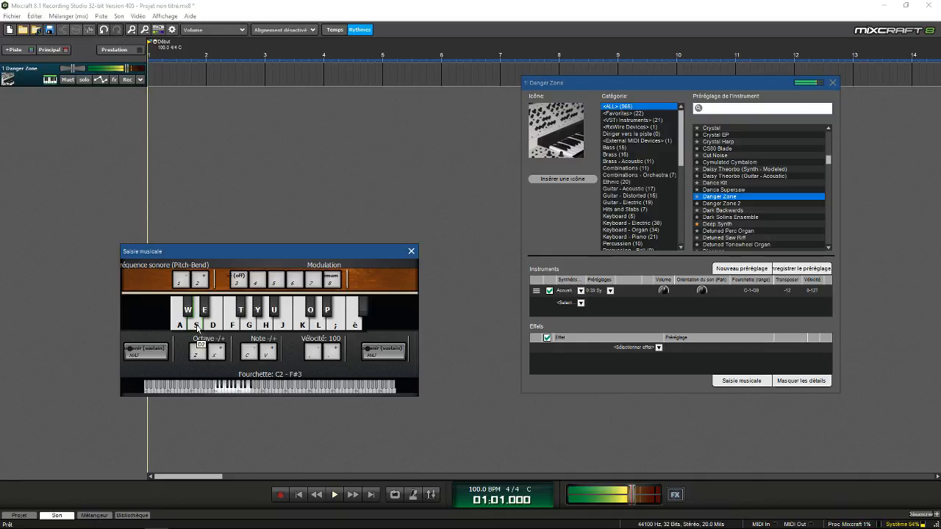
pyautogui.press('s')
pyautogui.press('d')
pyautogui.press('f')
pyautogui.press('h')
pyautogui.press('s')
pyautogui.press('f')
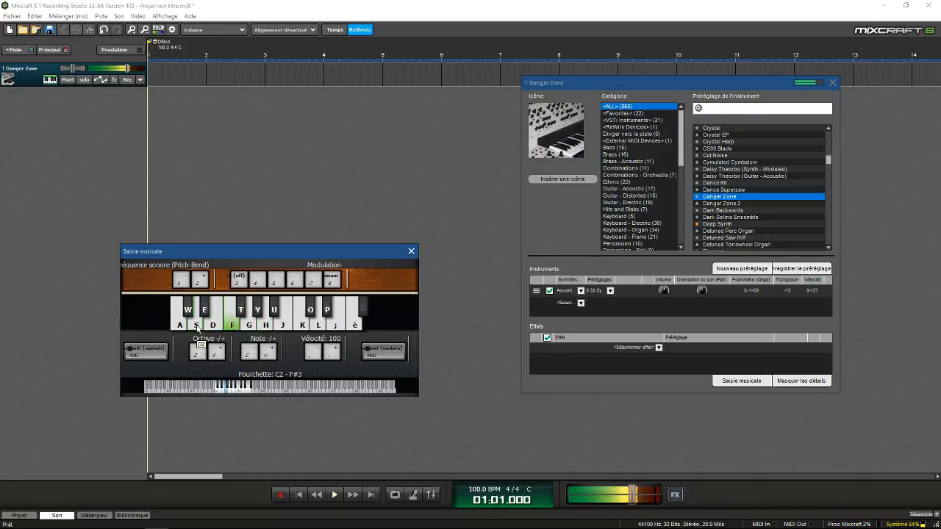
pyautogui.press('s')
pyautogui.press('d')
pyautogui.press('t')
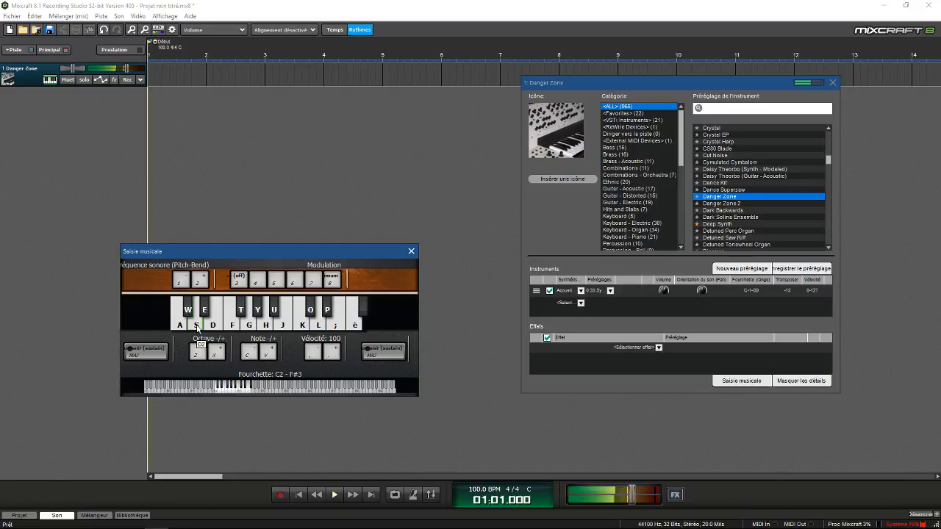
pyautogui.press('s')
pyautogui.press('g')
pyautogui.press('h')
pyautogui.press('g')
pyautogui.press('s')
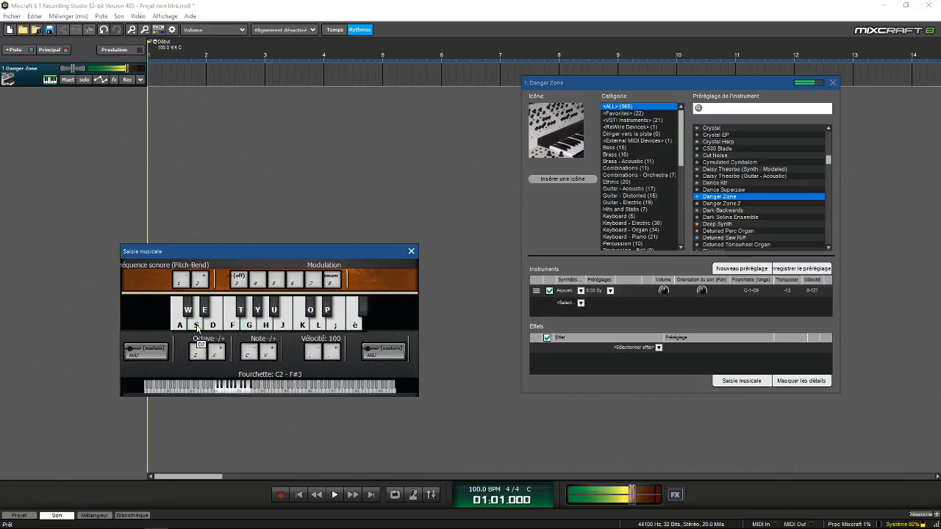
pyautogui.press('d')
pyautogui.press('s')
pyautogui.press('d')
pyautogui.press('h')
pyautogui.press('g')
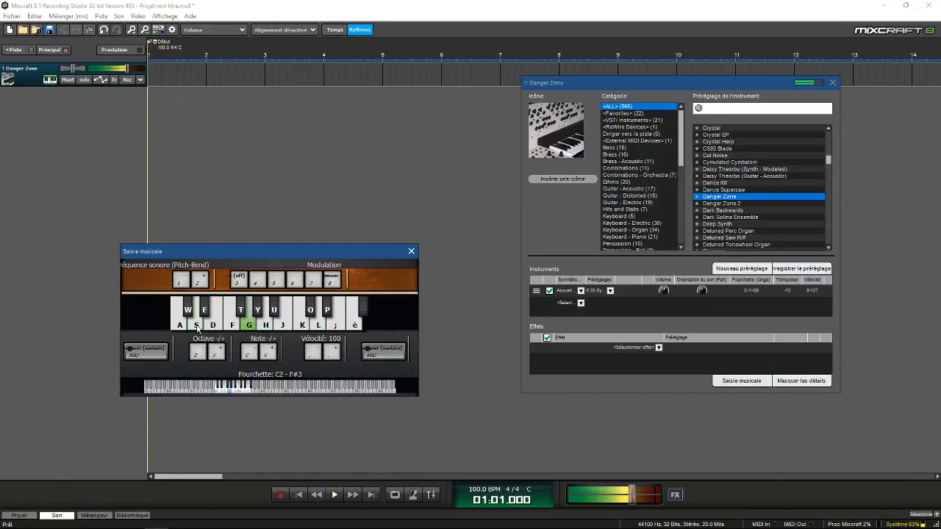
pyautogui.press('s')
pyautogui.press('s')
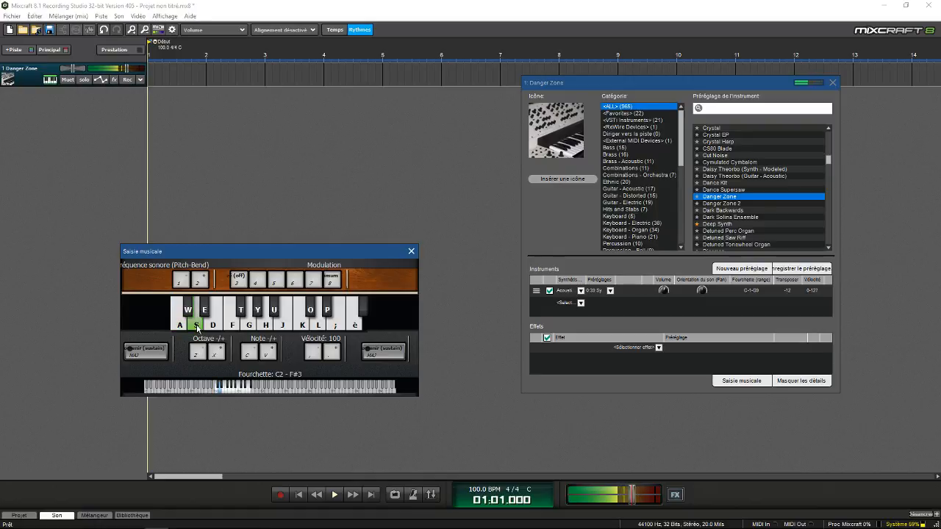
pyautogui.press('s')
pyautogui.press('d')
pyautogui.press('g')
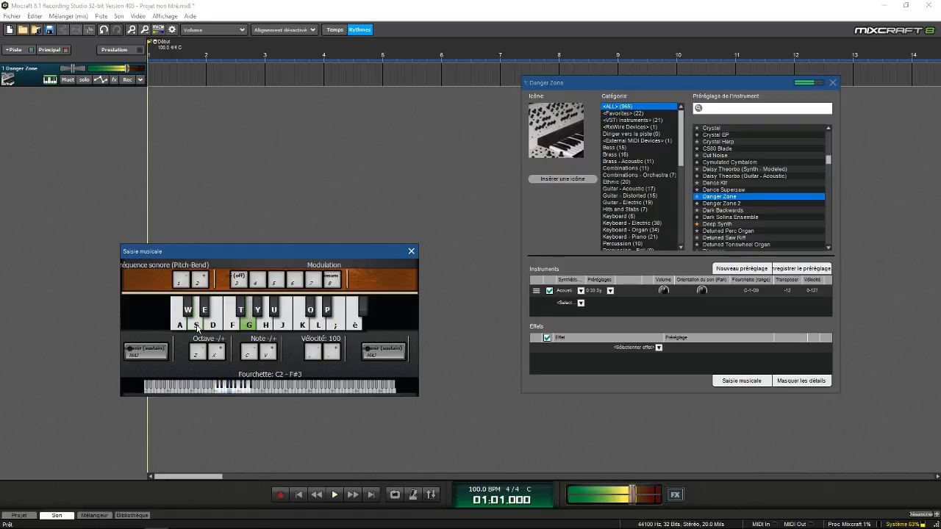
pyautogui.press('s')
pyautogui.press('d')
pyautogui.press('g')
pyautogui.press('h')
pyautogui.press('g')
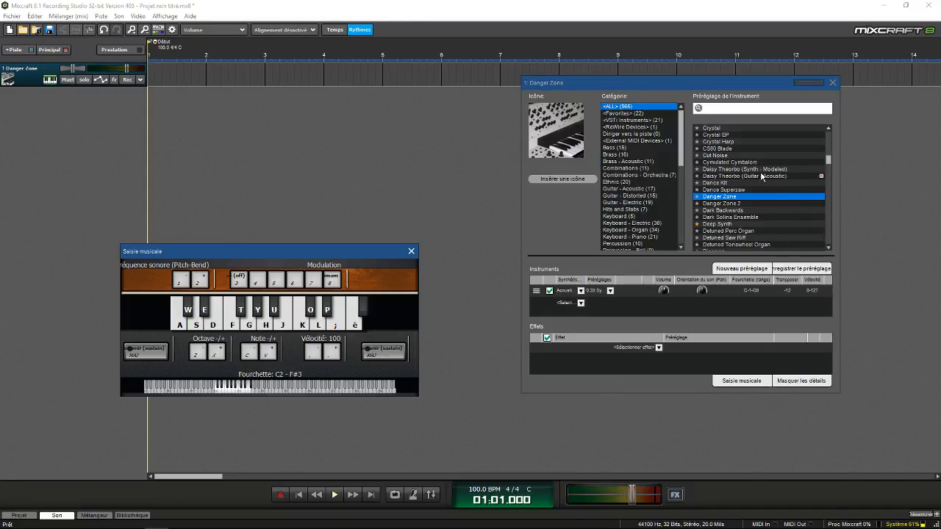
# Step: Look through the instrument categories, select Synth - Modeled, and examine its preset list to the end
pyautogui.scroll(-5, 671, 178)
pyautogui.scroll(5, 671, 178)
pyautogui.scroll(-3, 664, 159)
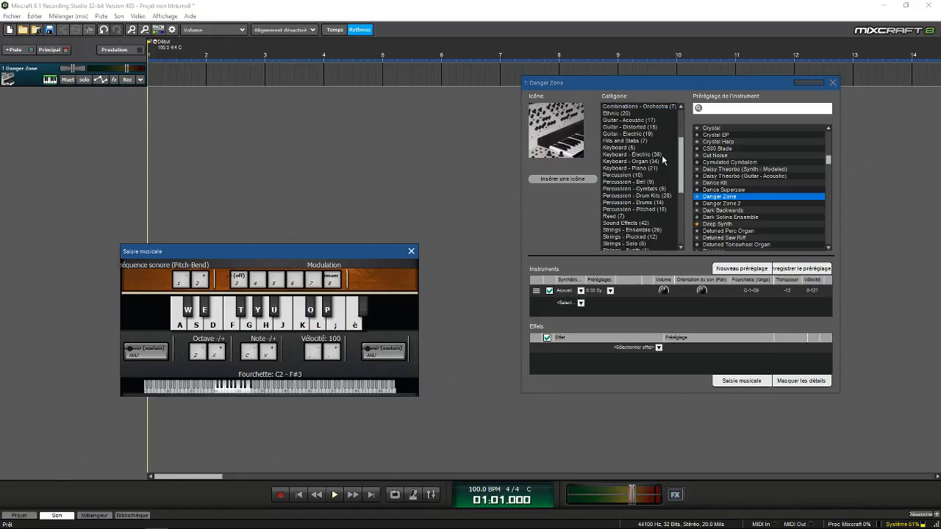
pyautogui.scroll(-2, 659, 177)
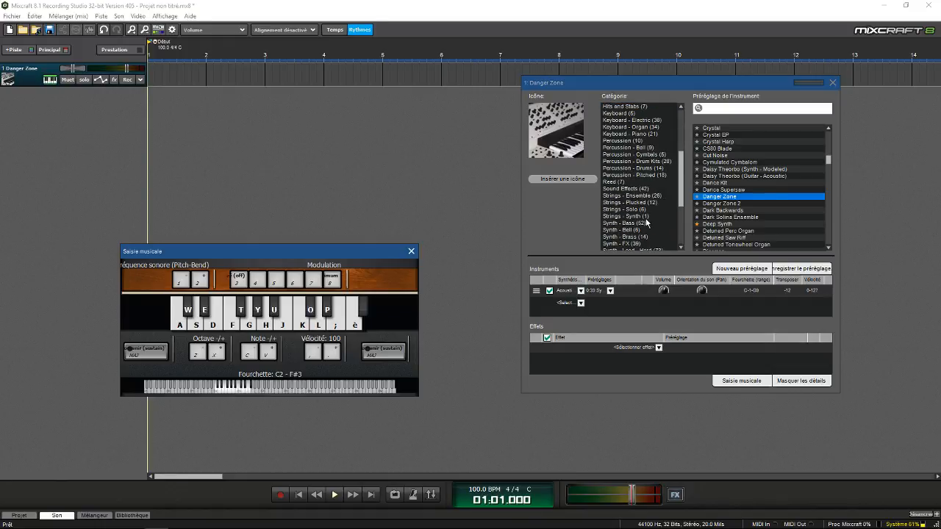
pyautogui.scroll(-2, 648, 209)
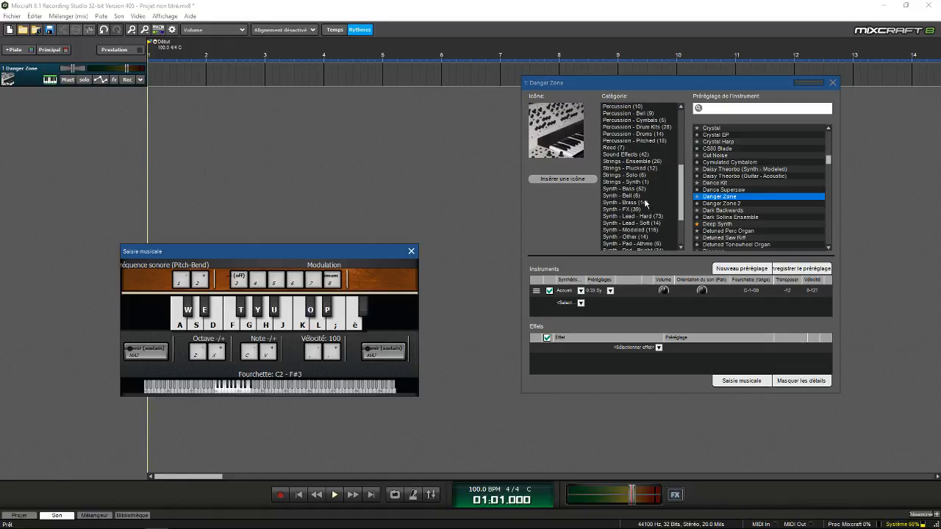
pyautogui.click(651, 229)
pyautogui.scroll(-3, 652, 233)
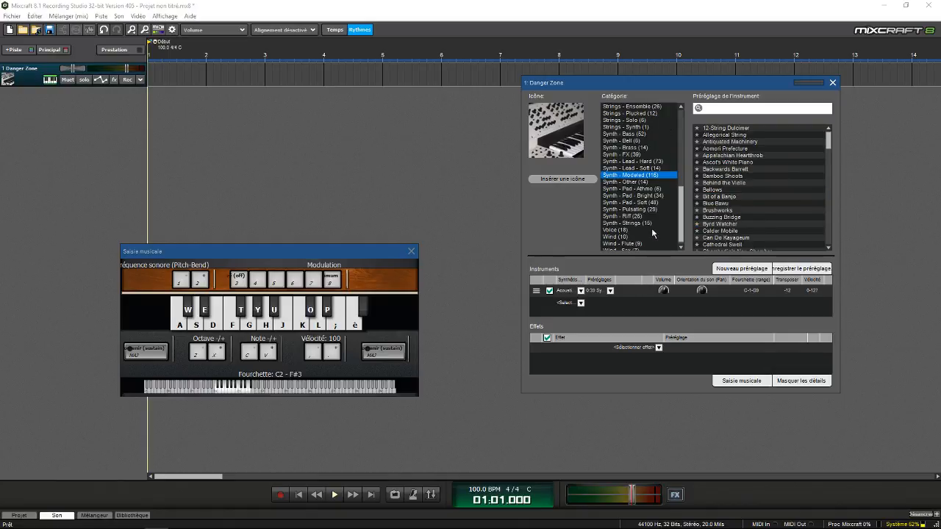
pyautogui.scroll(-3, 779, 170)
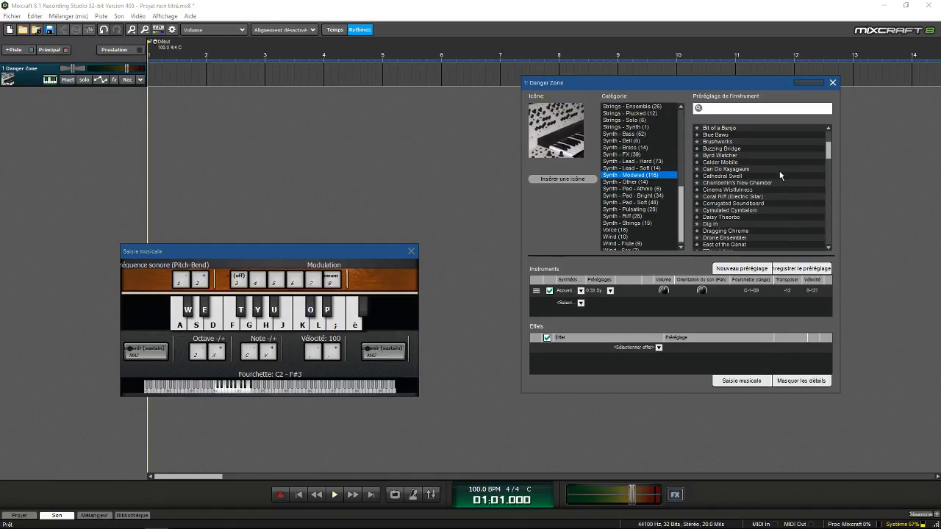
pyautogui.scroll(-2, 781, 176)
pyautogui.scroll(-7, 781, 175)
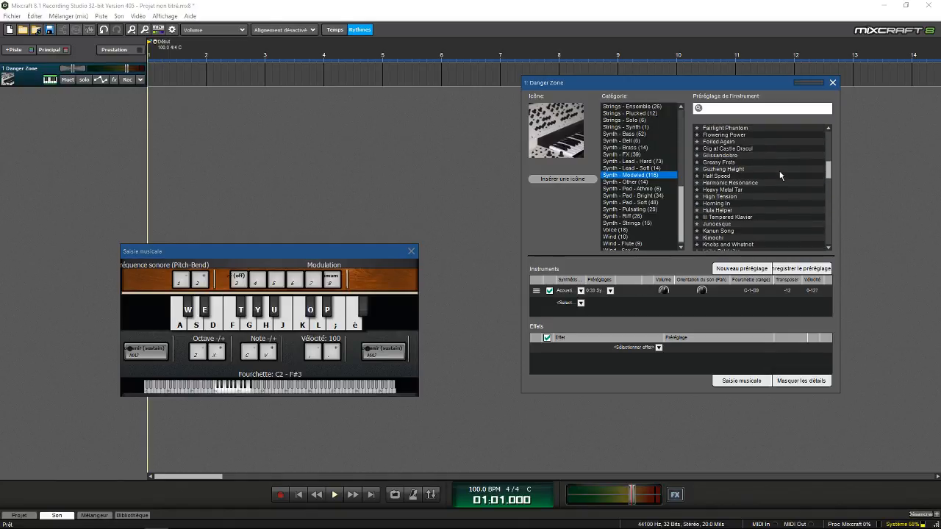
pyautogui.scroll(-3, 781, 175)
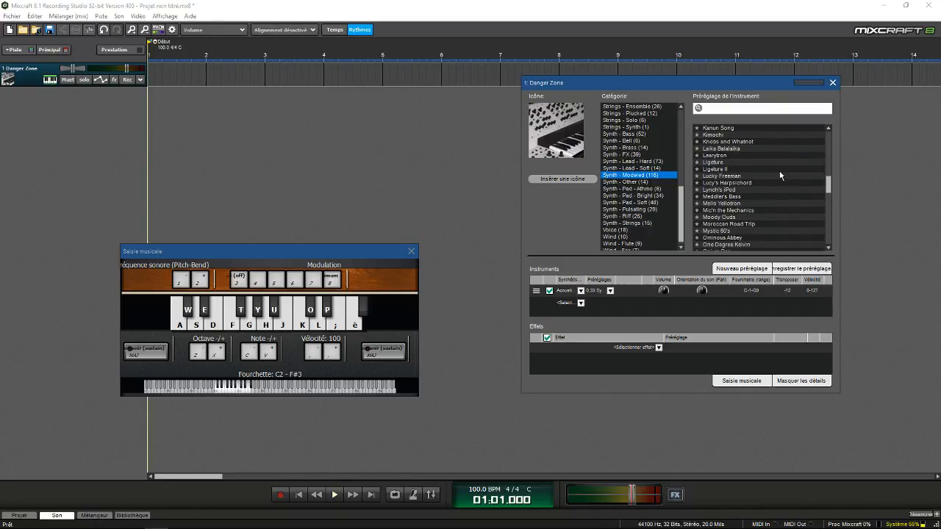
pyautogui.scroll(-3, 781, 176)
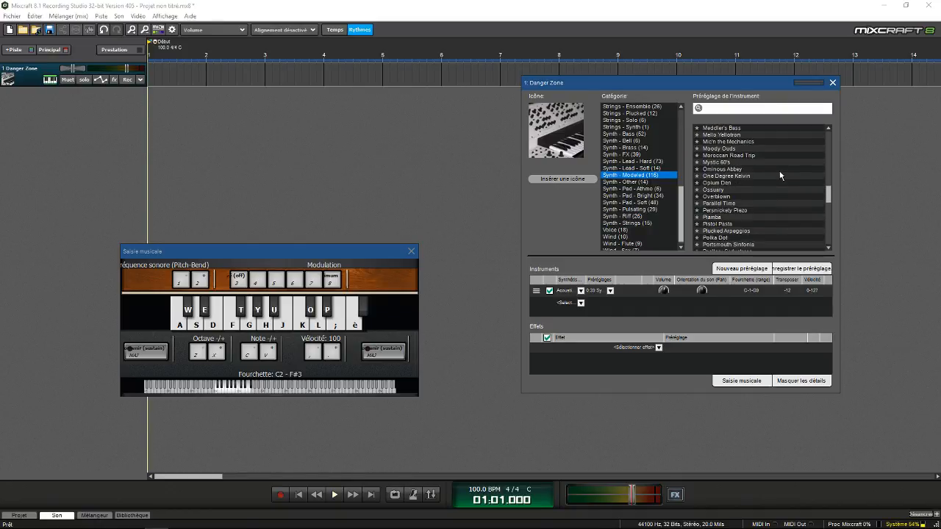
pyautogui.scroll(-9, 780, 176)
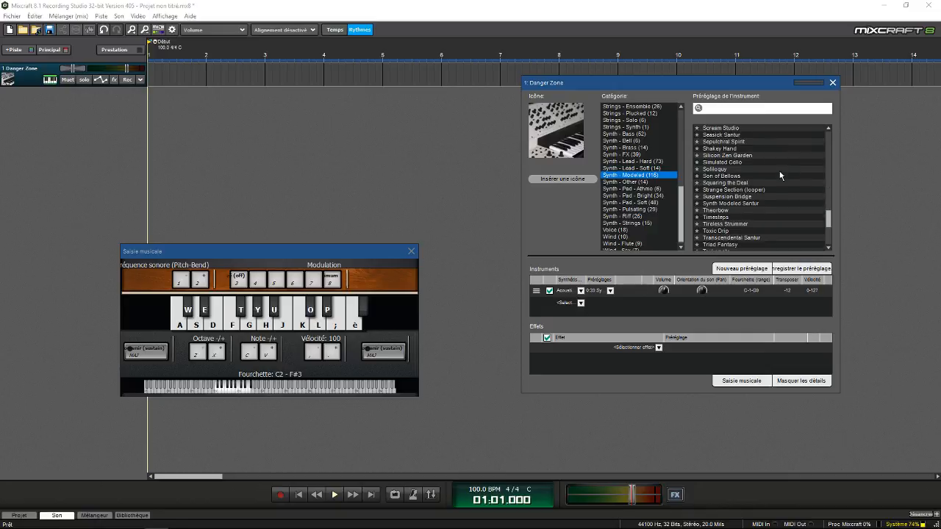
pyautogui.scroll(-6, 780, 176)
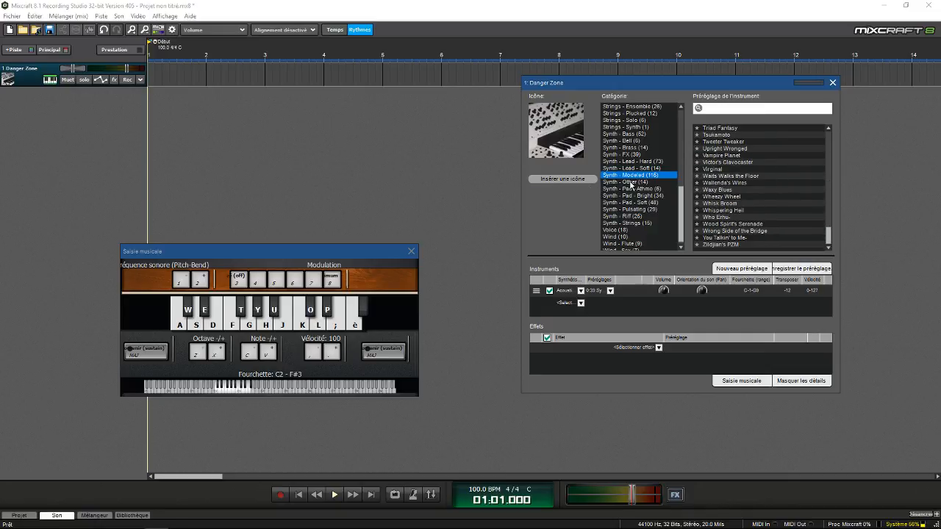
# Step: Look over the presets in the Synth - Other, Pad - Athmo, Pad - Bright, Pad - Soft and Pulsating categories
pyautogui.click(630, 183)
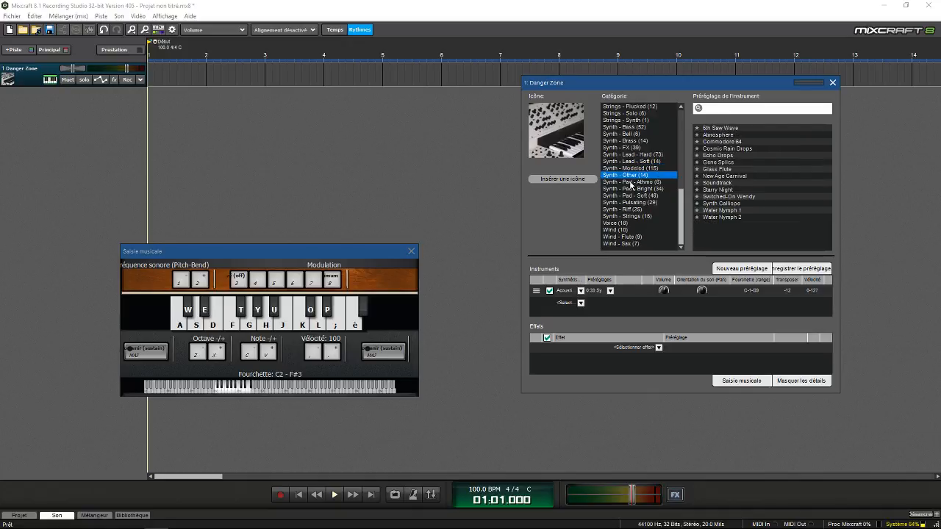
pyautogui.click(636, 184)
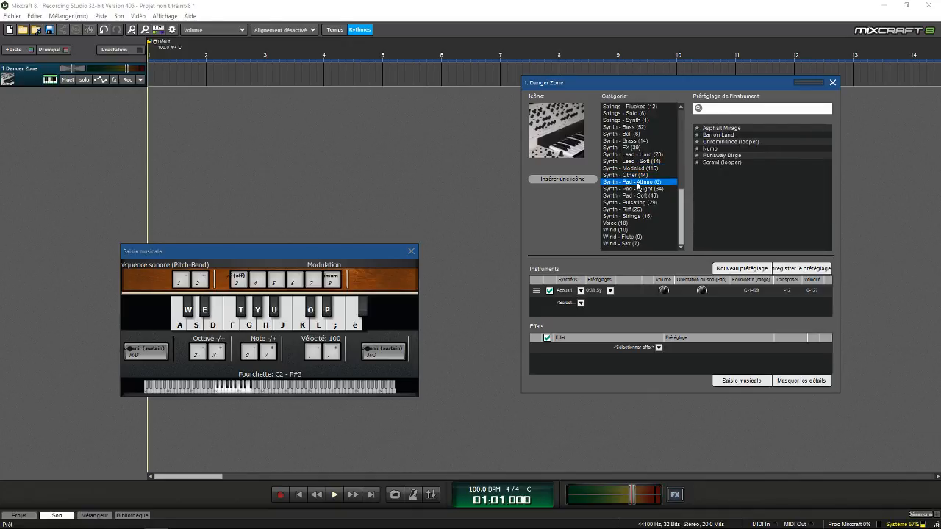
pyautogui.click(635, 191)
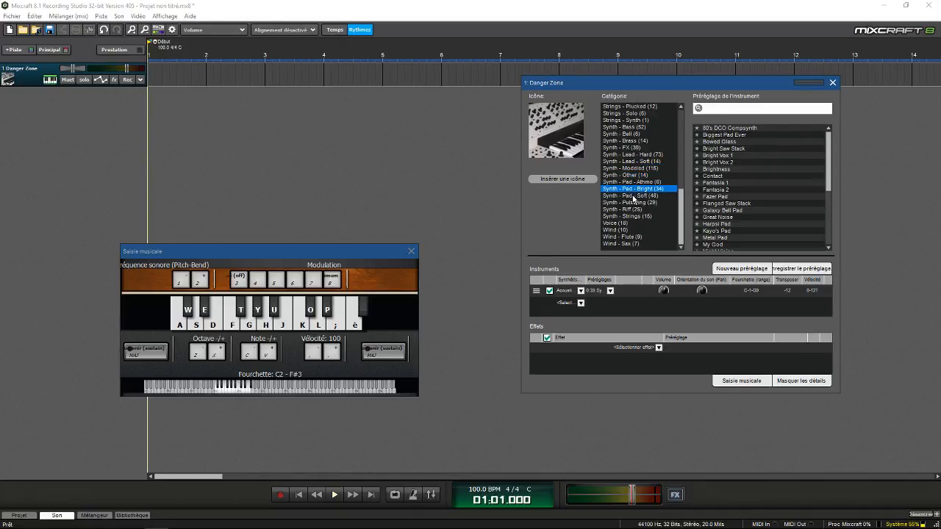
pyautogui.scroll(-6, 781, 198)
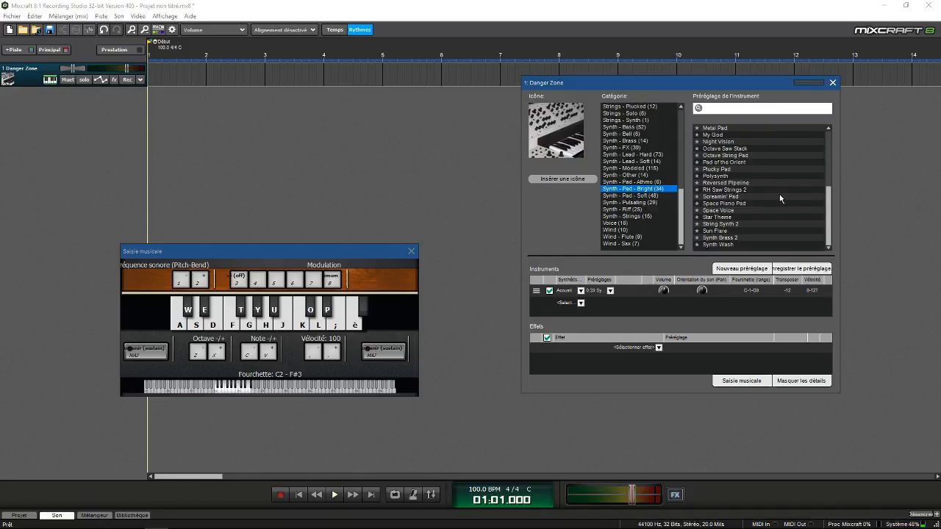
pyautogui.click(636, 195)
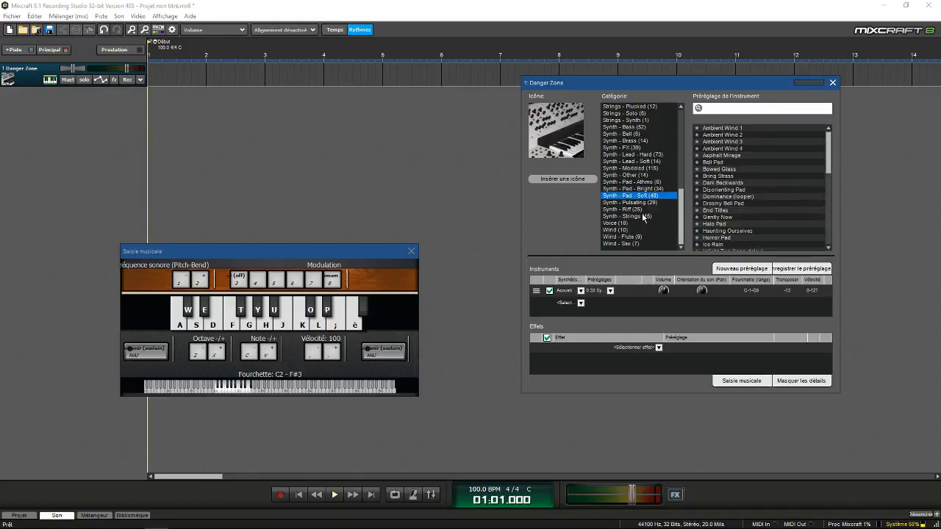
pyautogui.click(636, 204)
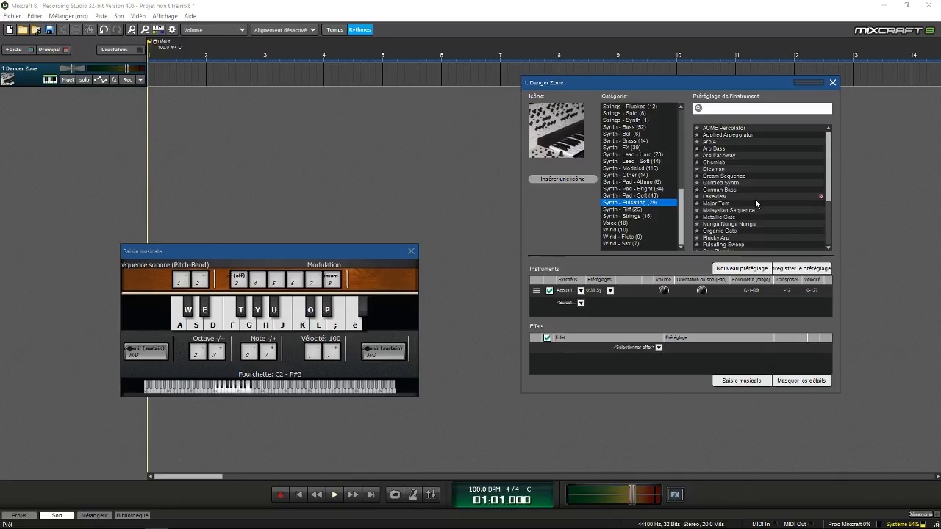
# Step: Load the Frog preset and its replacement Junoesque from the Synth - Riff category, trying notes on the musical typing keyboard
pyautogui.scroll(-3, 752, 180)
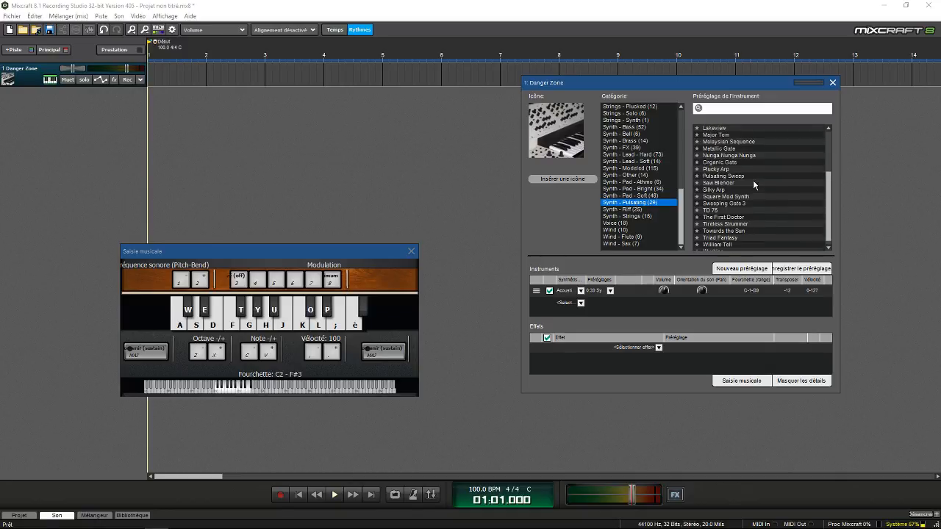
pyautogui.click(645, 209)
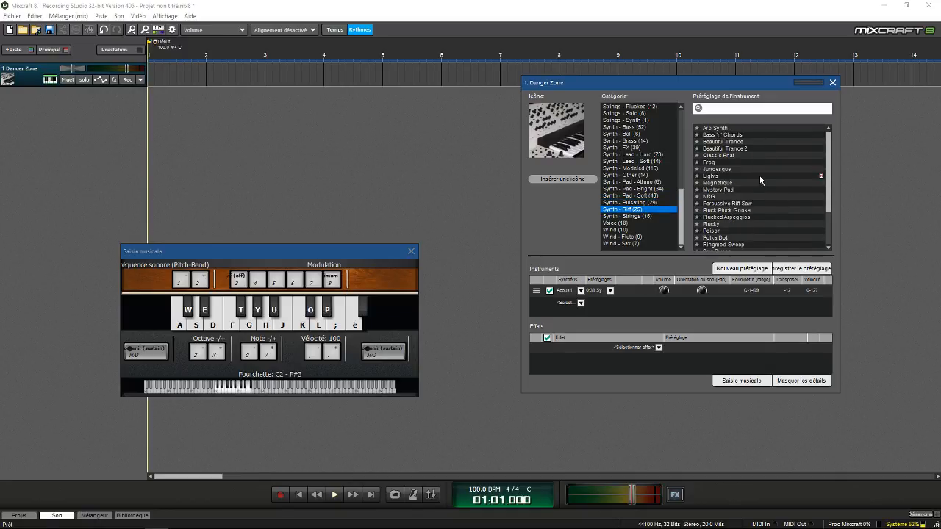
pyautogui.click(729, 162)
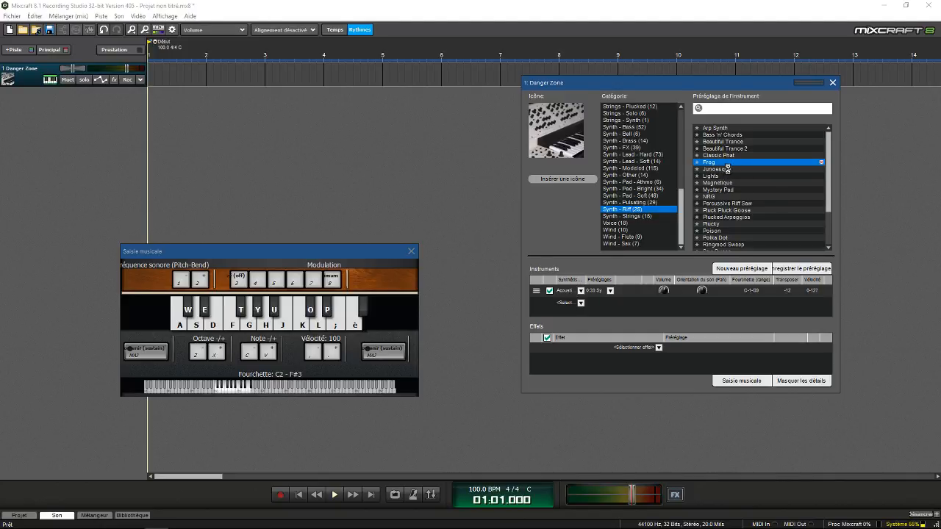
pyautogui.click(727, 169)
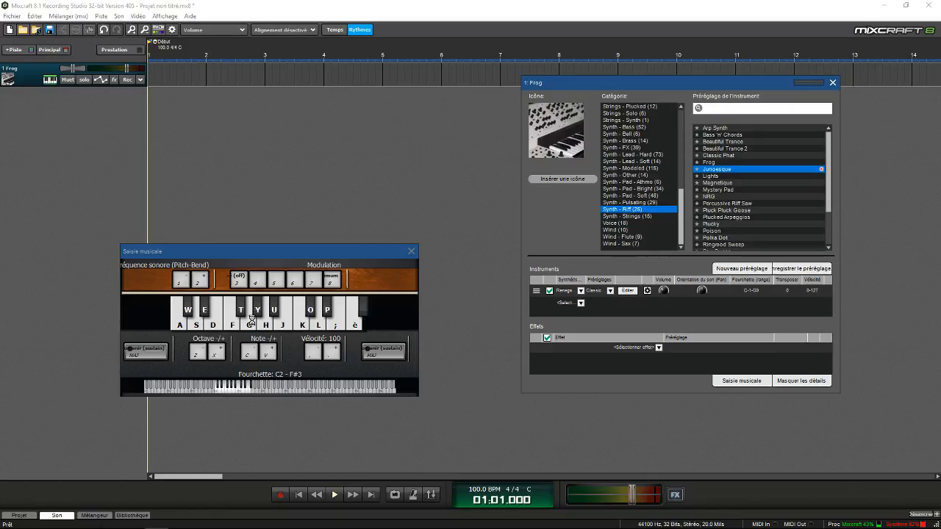
pyautogui.moveTo(234, 309); pyautogui.dragTo(299, 324)
# Step: Look through the Synth - Riff preset list to its end, and over the presets in Synth - Strings and Synth - Pad - Soft
pyautogui.scroll(-2, 757, 176)
pyautogui.scroll(-1, 758, 181)
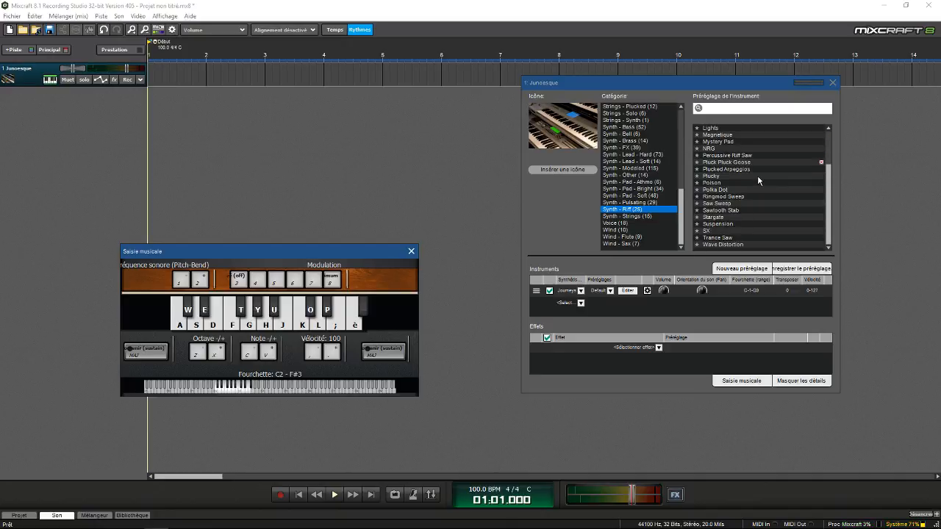
pyautogui.scroll(2, 758, 193)
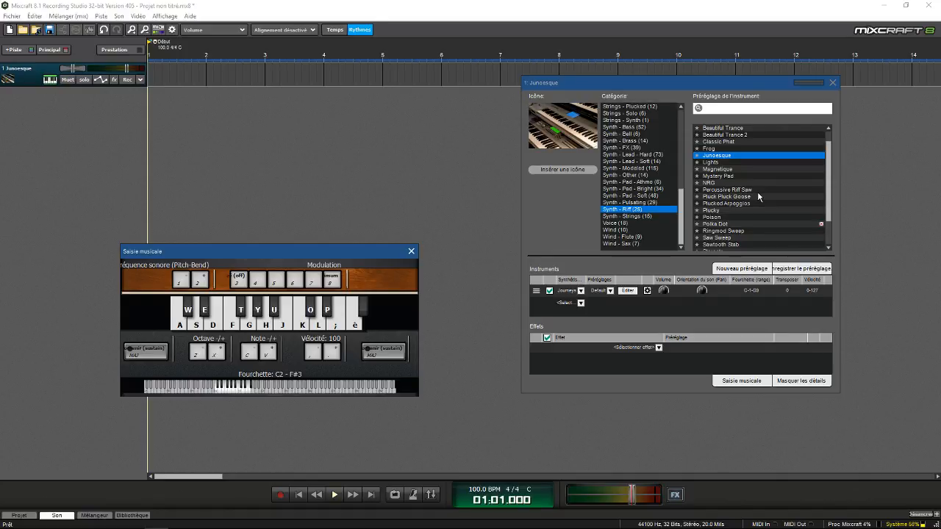
pyautogui.scroll(1, 758, 196)
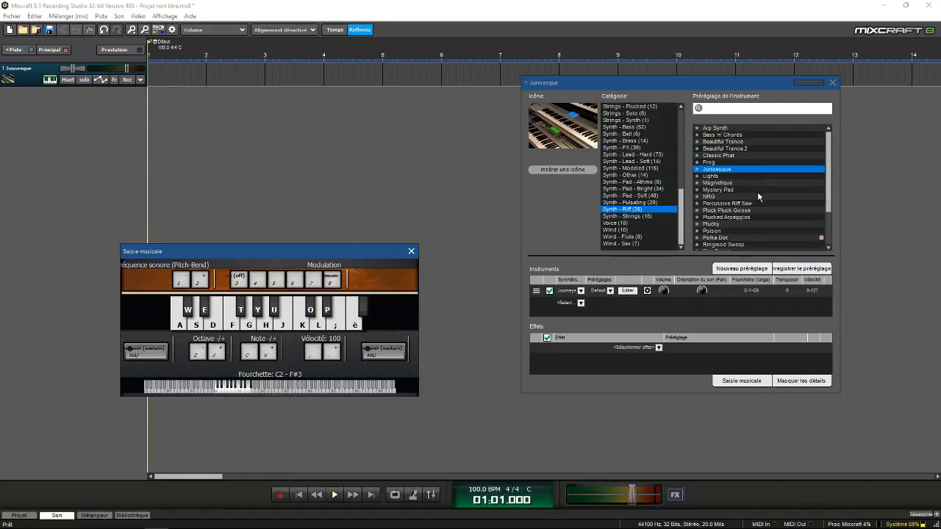
pyautogui.scroll(-2, 765, 173)
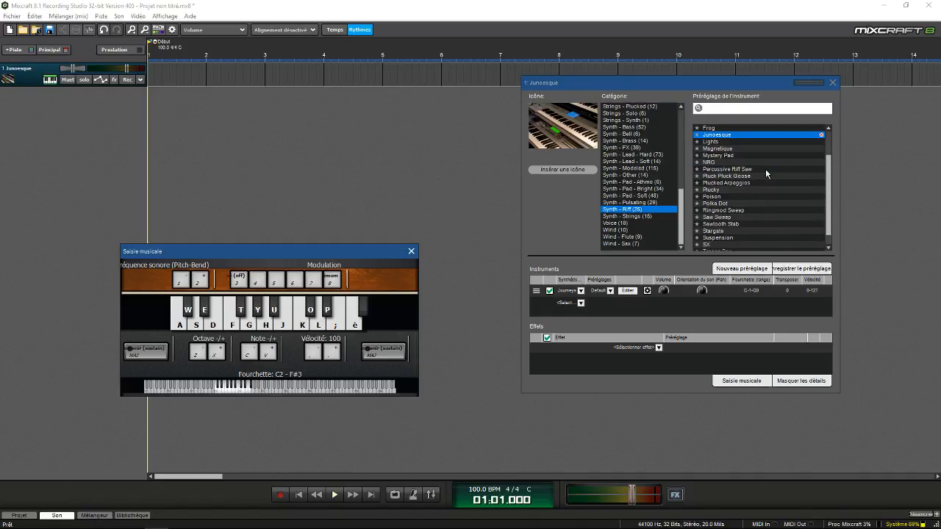
pyautogui.scroll(2, 804, 175)
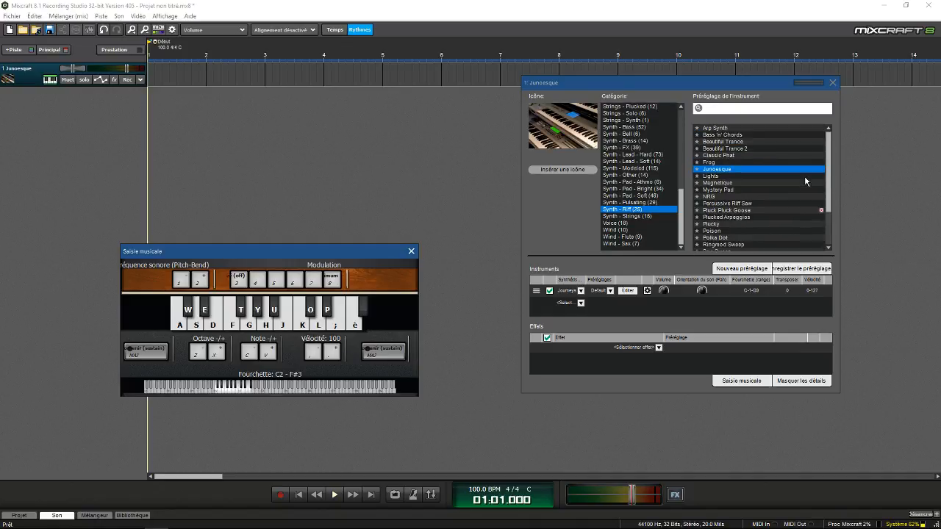
pyautogui.click(642, 216)
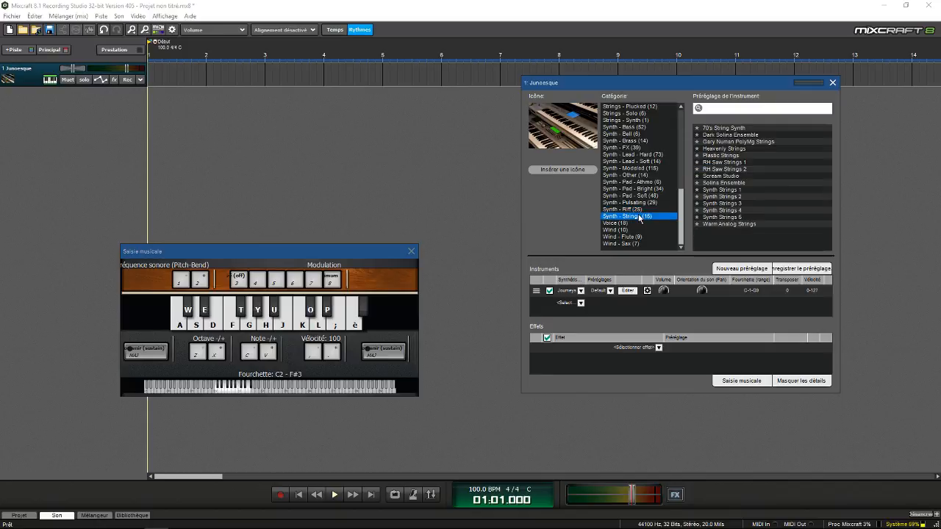
pyautogui.click(646, 195)
pyautogui.scroll(-2, 749, 194)
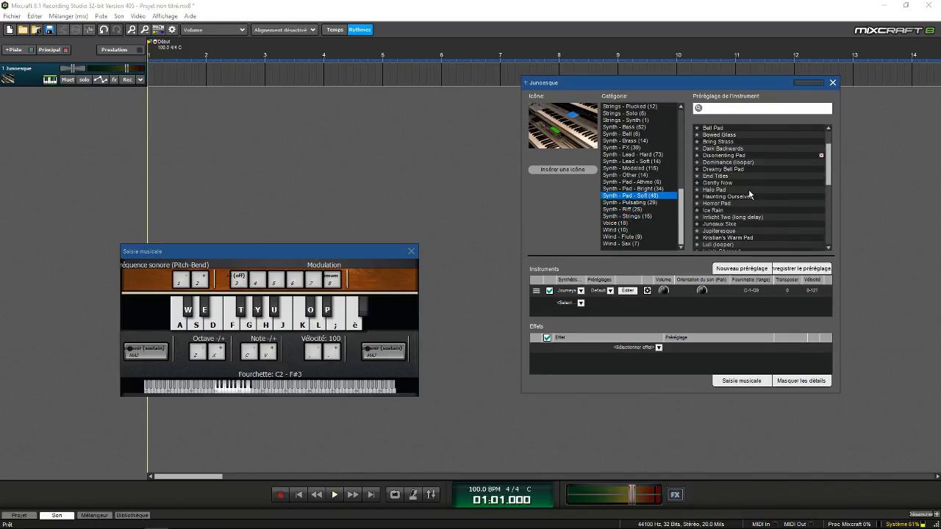
# Step: Load the Jupiteresque preset from the Synth - Pad - Soft category and sound a test note on the musical keyboard
pyautogui.scroll(-2, 749, 194)
pyautogui.click(730, 197)
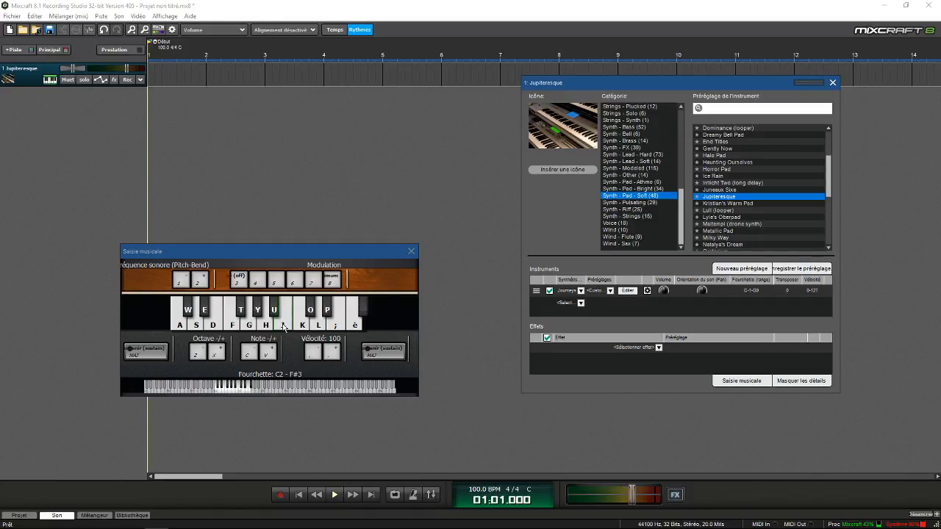
pyautogui.click(284, 325)
# Step: Raise the musical keyboard by two octaves to the C4 - F#5 range while playing a D-G-J key chord
pyautogui.click(218, 354)
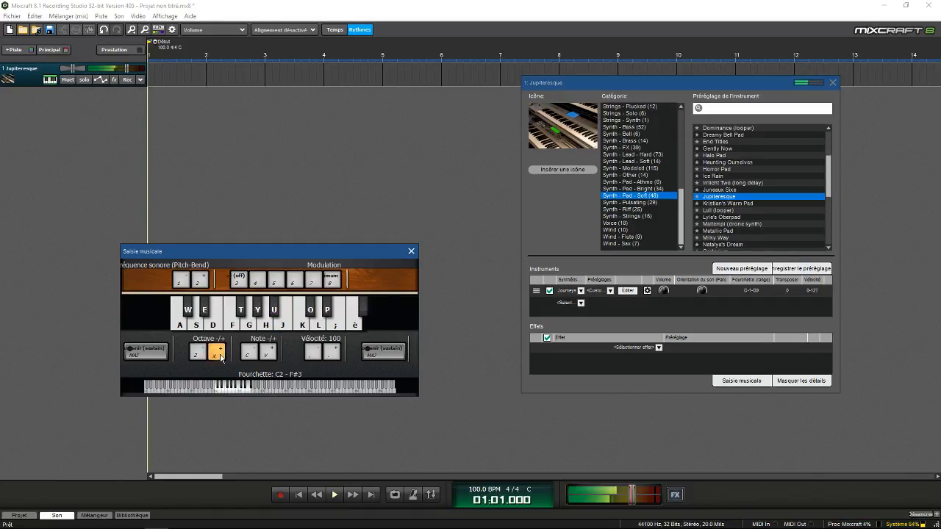
pyautogui.press('d')
pyautogui.press('g')
pyautogui.press('j')
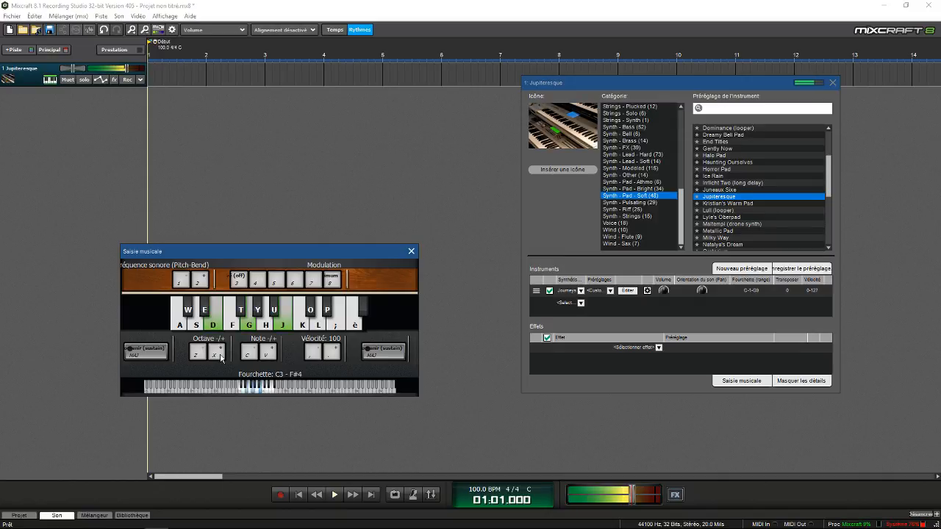
pyautogui.click(219, 358)
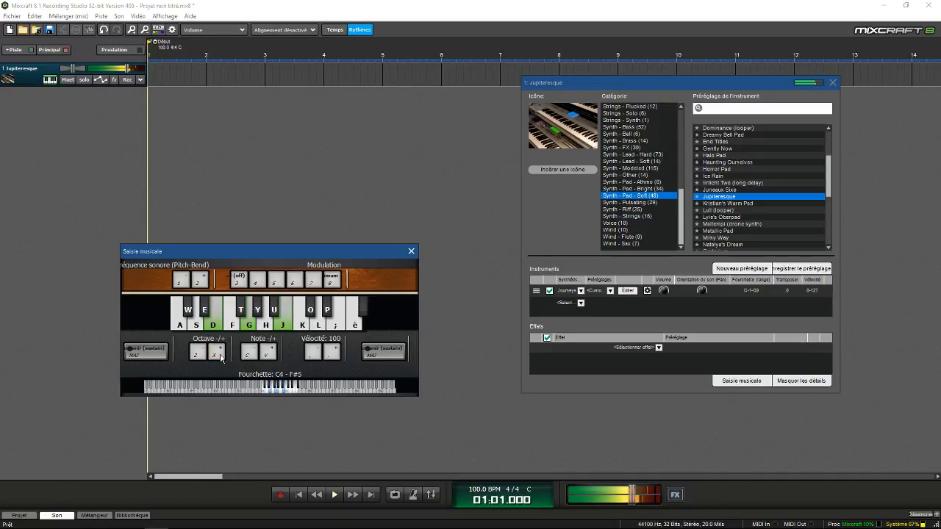
# Step: Audition the Jupiteresque pad by playing a series of chords and melody notes in the C4 - F#5 range
pyautogui.press('k')
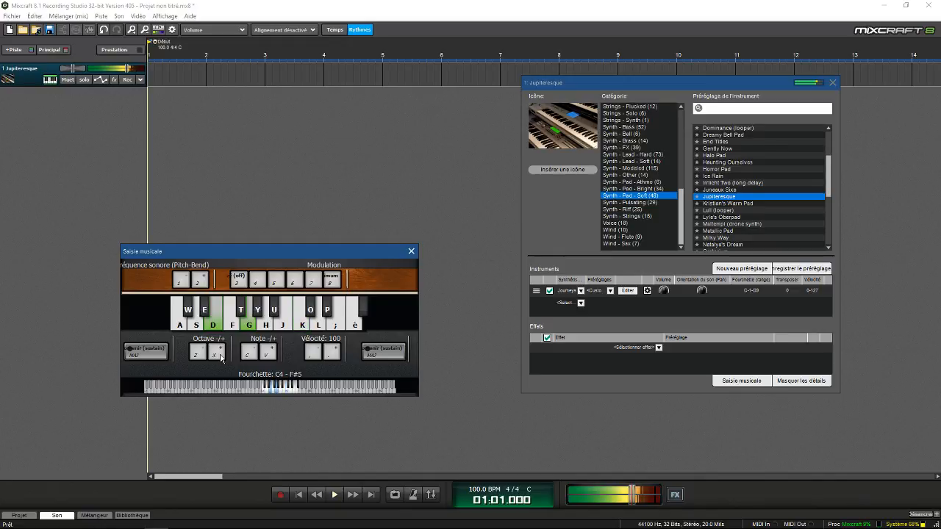
pyautogui.press('a')
pyautogui.press('j')
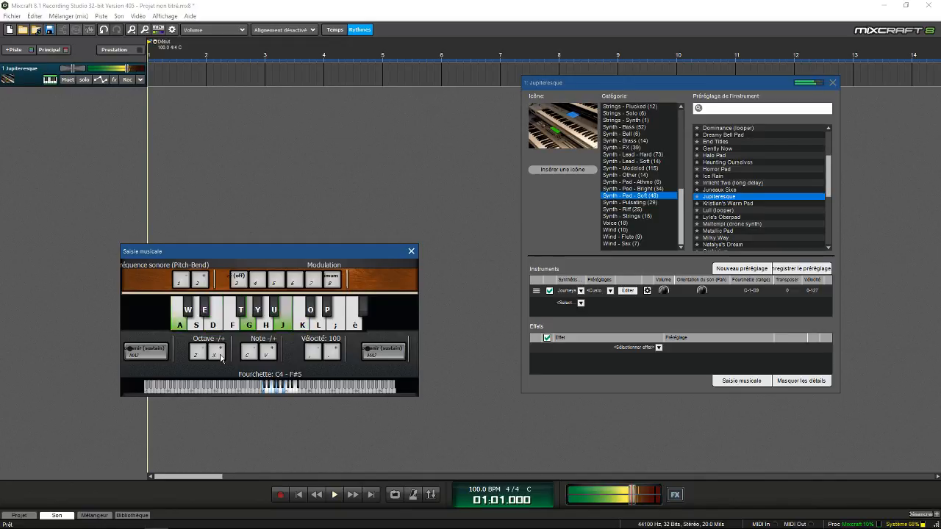
pyautogui.press('d')
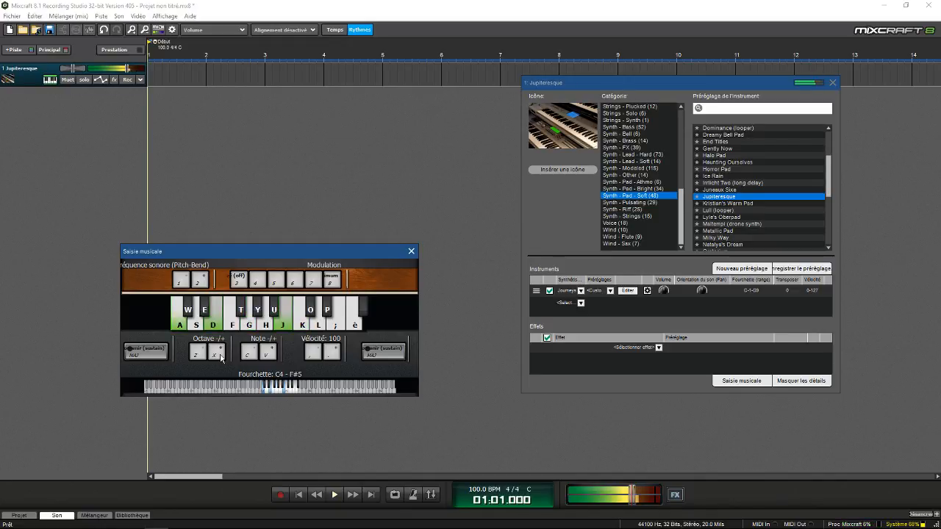
pyautogui.press(';')
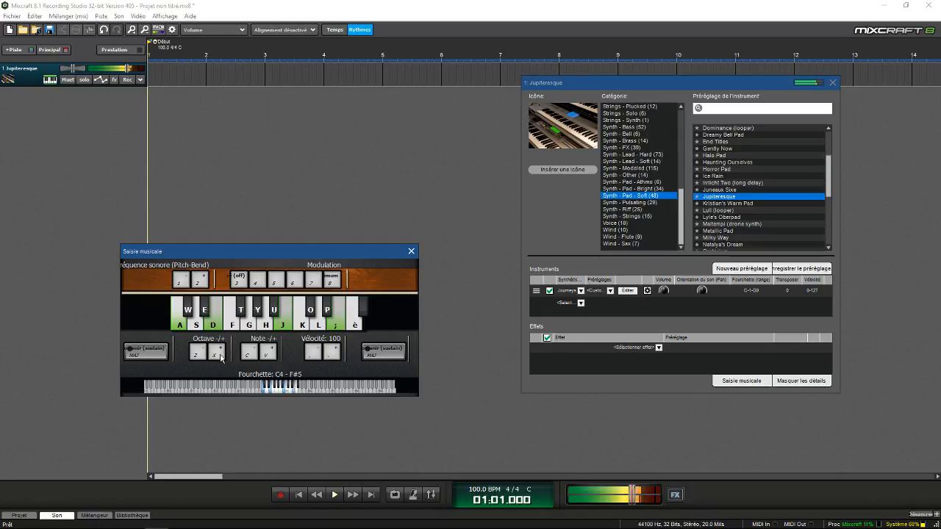
pyautogui.press('egrave')
pyautogui.press('l')
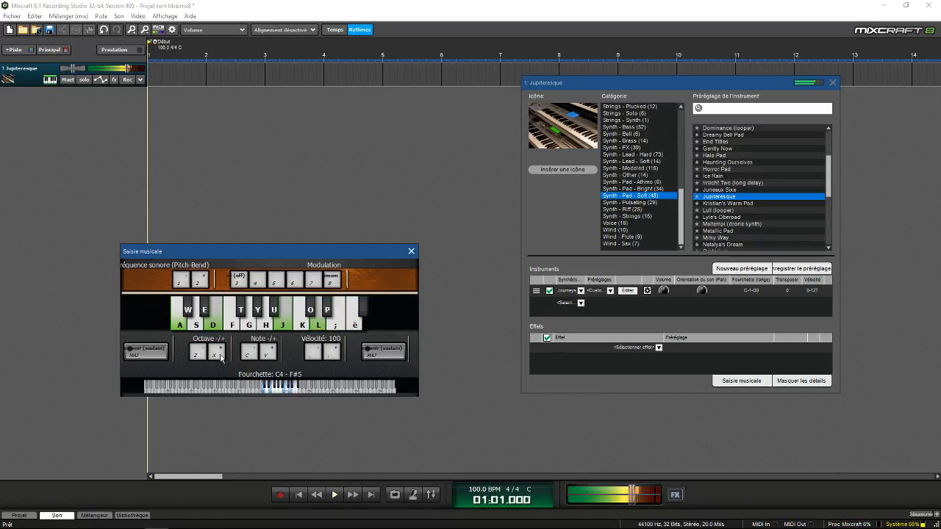
pyautogui.press('g')
pyautogui.press(';')
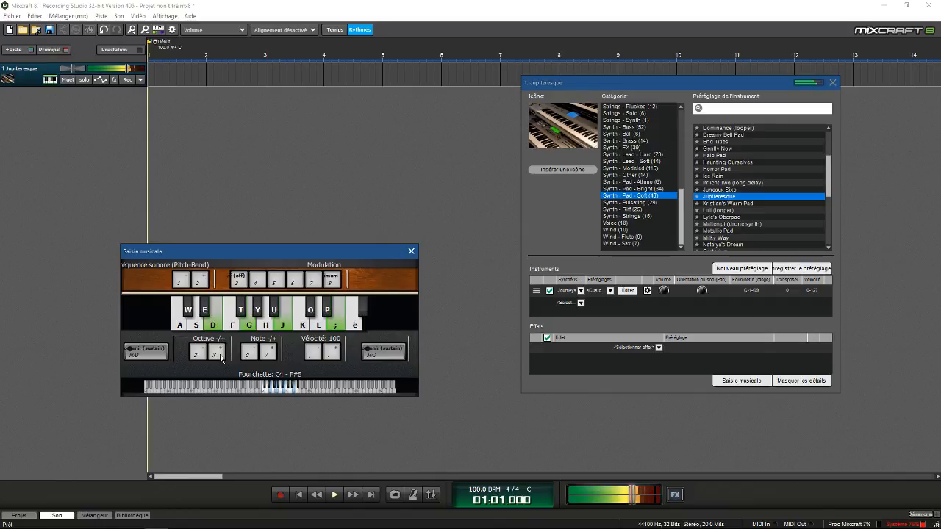
pyautogui.press('k')
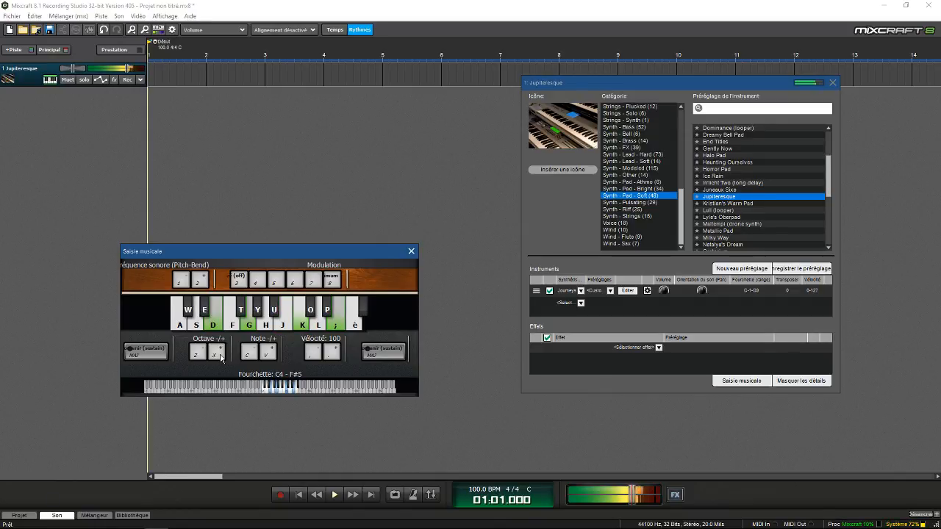
pyautogui.press('f')
pyautogui.press('h')
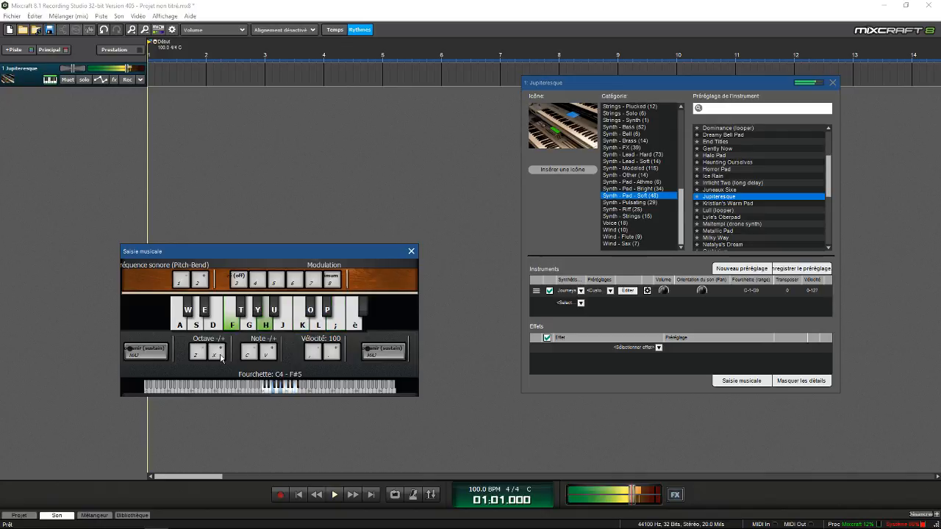
pyautogui.press('a')
pyautogui.press('s')
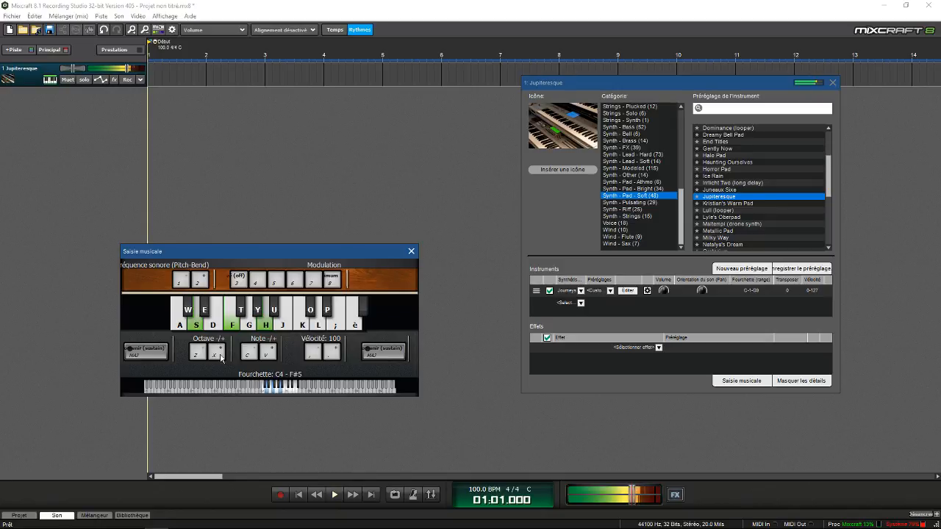
pyautogui.press('j')
pyautogui.press('h')
pyautogui.press('t')
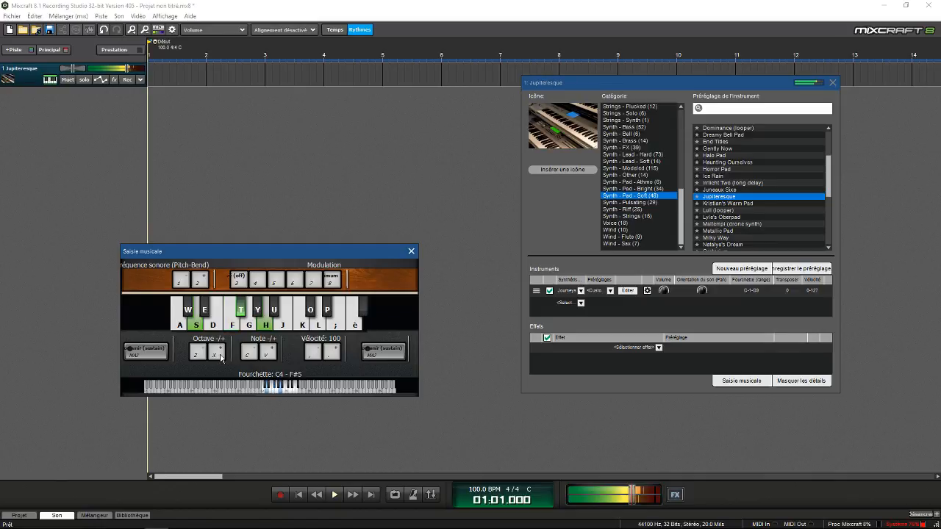
pyautogui.press('f')
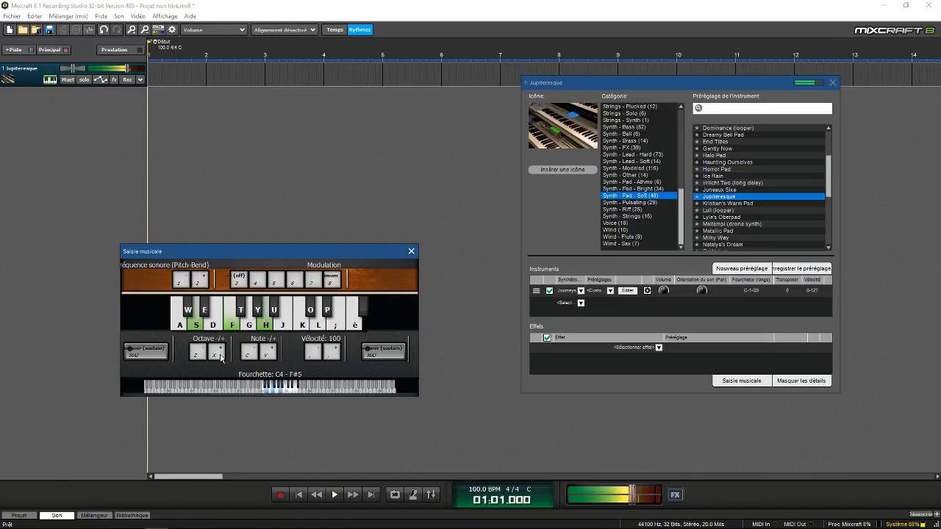
pyautogui.press('u')
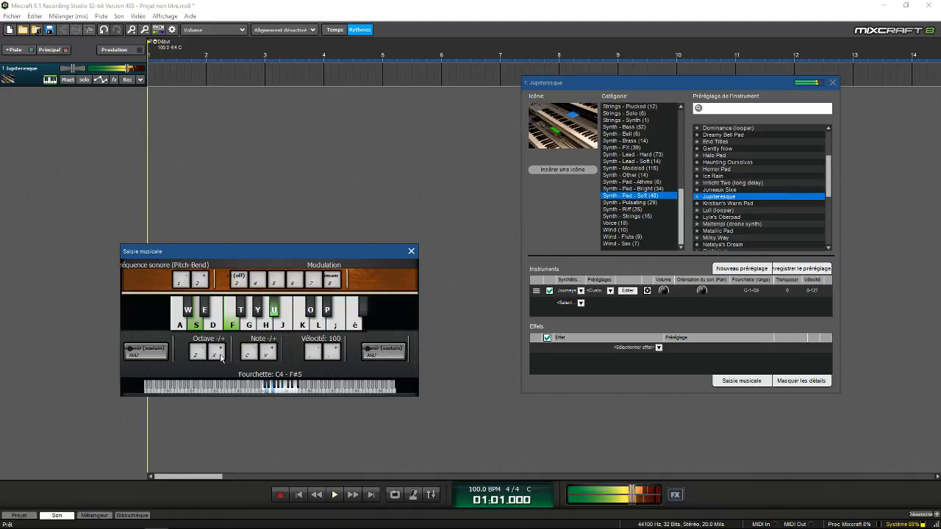
pyautogui.press('a')
pyautogui.press('h')
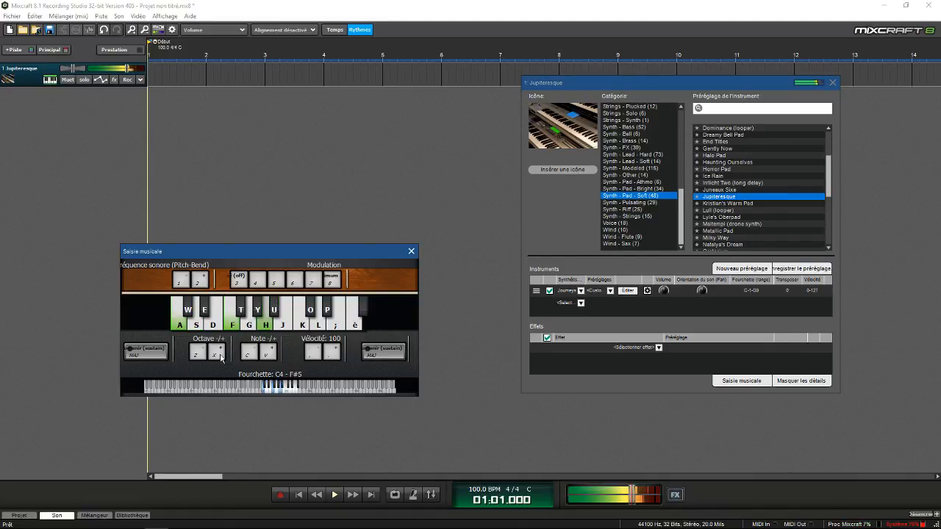
pyautogui.press('k')
pyautogui.press('l')
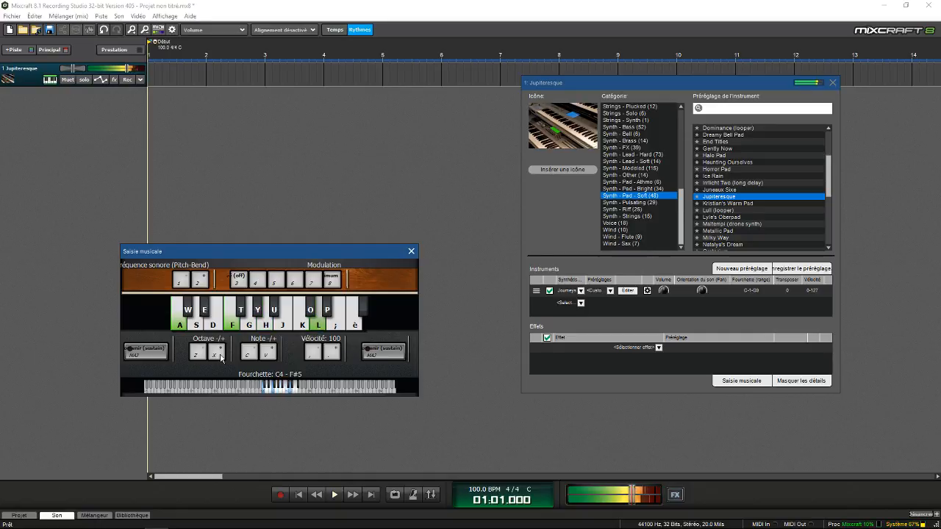
pyautogui.press('k')
pyautogui.press('h')
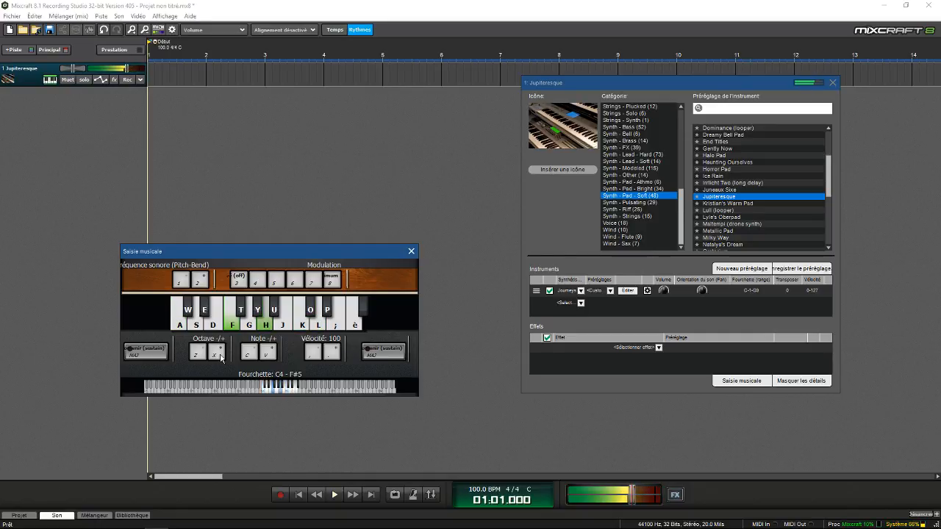
pyautogui.press('f')
pyautogui.press('k')
pyautogui.press('y')
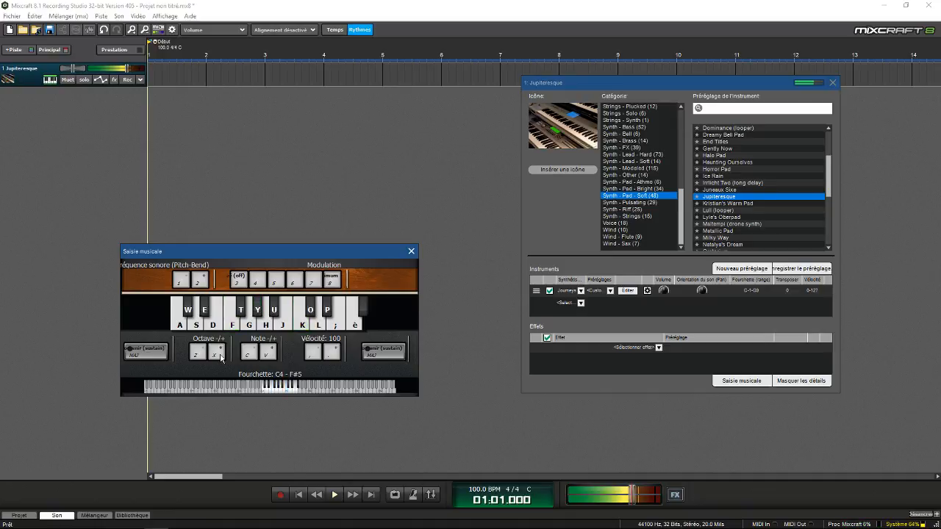
pyautogui.press('f')
pyautogui.press('k')
pyautogui.press('f')
pyautogui.press('d')
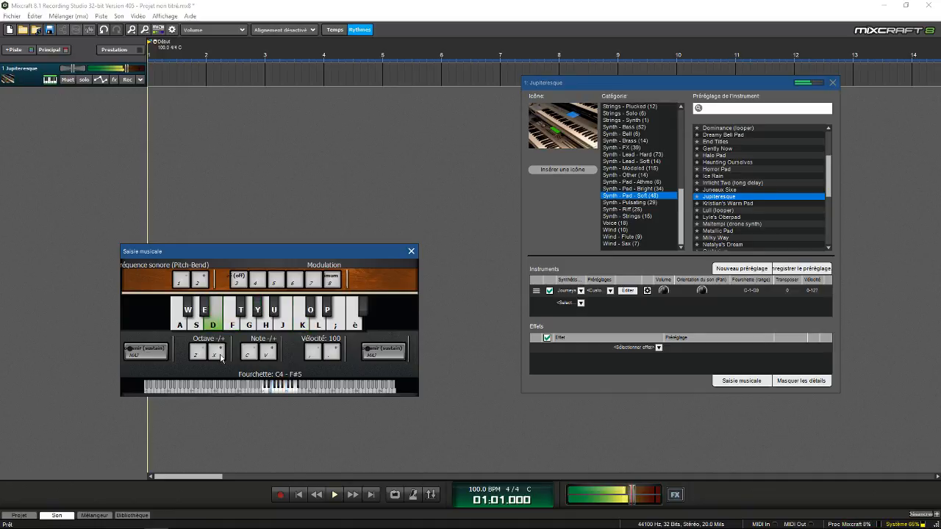
pyautogui.press('h')
pyautogui.press('k')
pyautogui.press('g')
pyautogui.press('k')
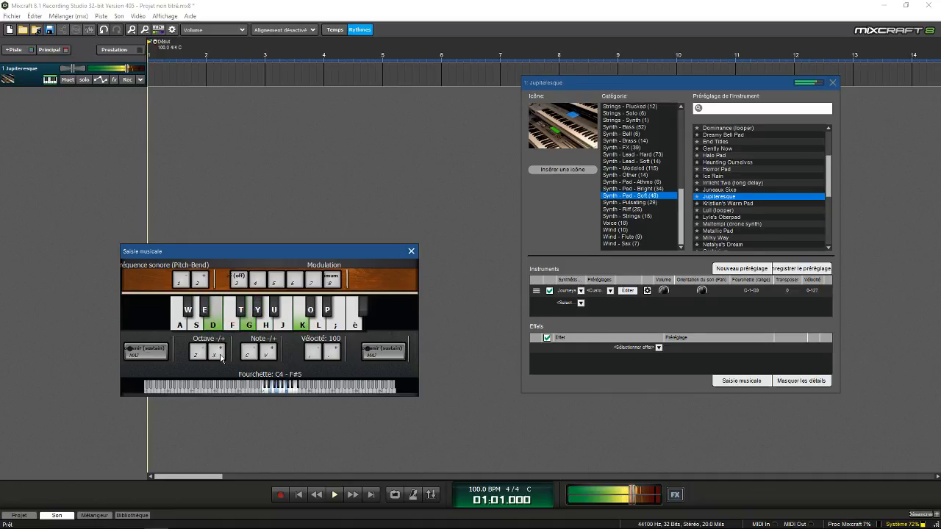
pyautogui.press('s')
pyautogui.press('f')
pyautogui.press('h')
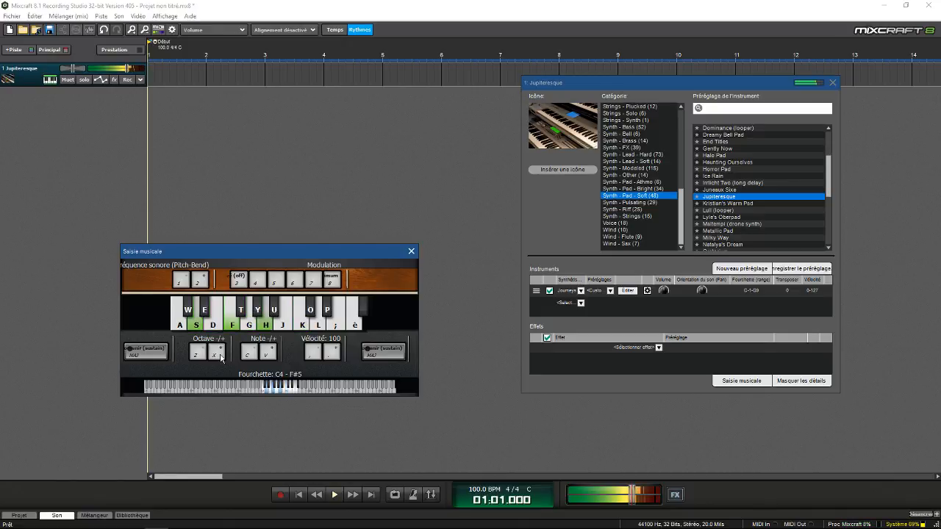
pyautogui.press('u')
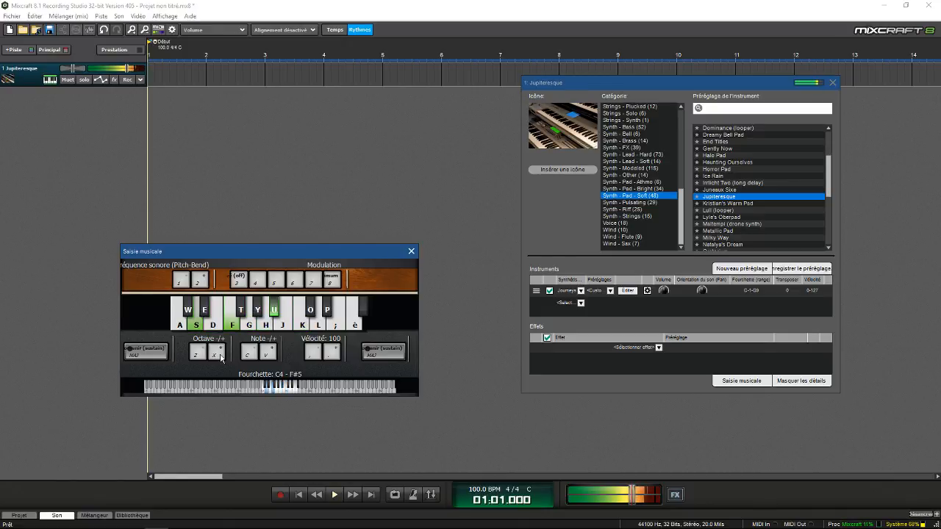
pyautogui.press('a')
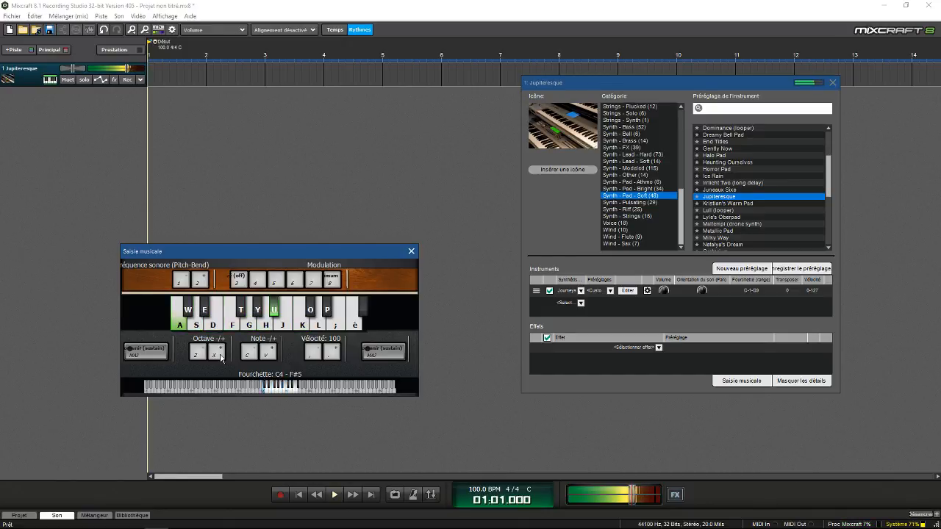
pyautogui.press('f')
pyautogui.press('h')
pyautogui.press('f')
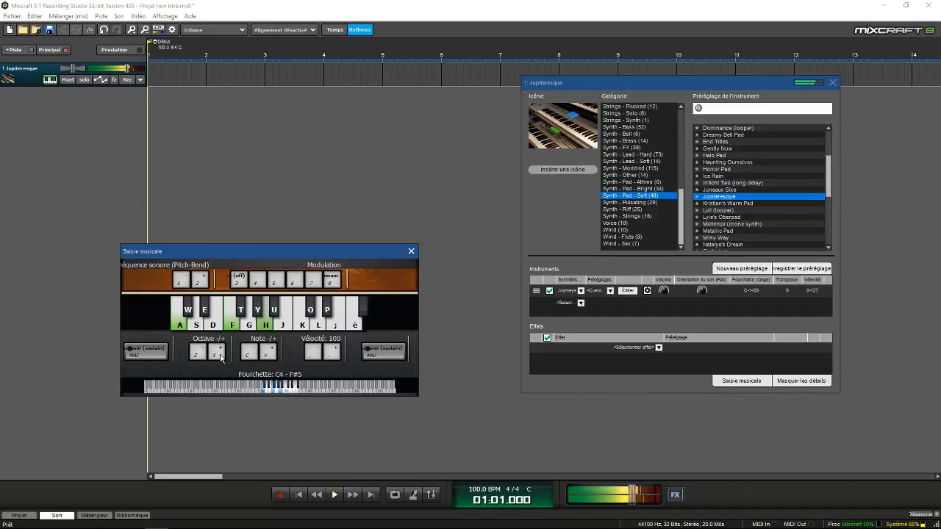
pyautogui.press('d')
pyautogui.press('g')
pyautogui.press('k')
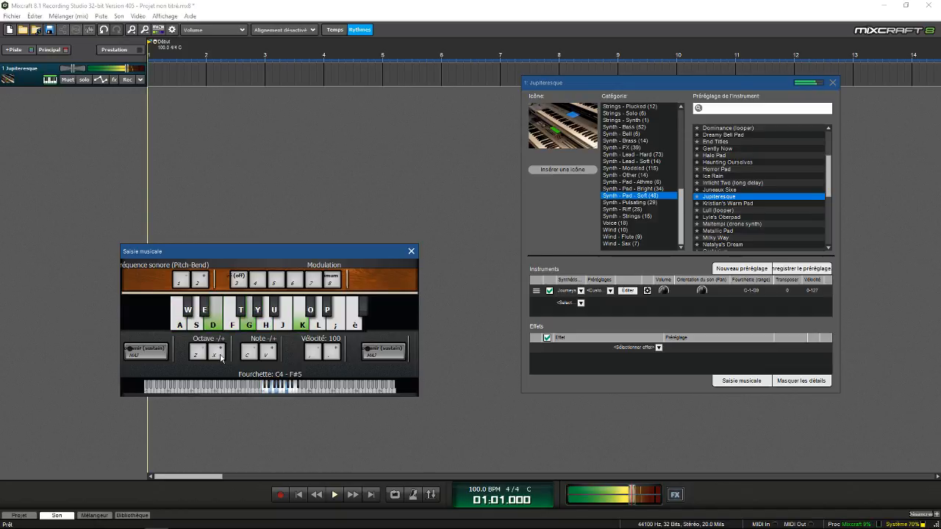
# Step: Close the Saisie musicale keyboard and bring up the editor of the track's Jupiteresque synthesizer
pyautogui.click(410, 250)
pyautogui.click(627, 290)
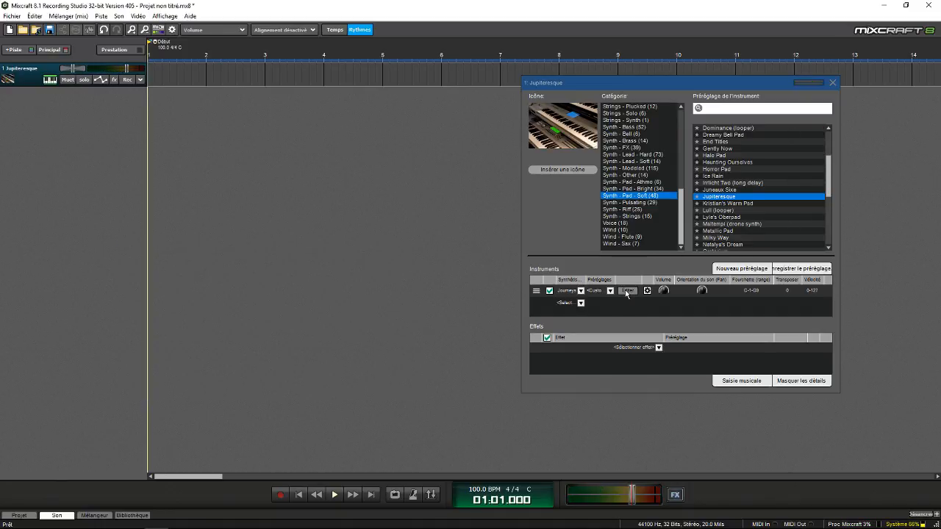
pyautogui.click(581, 228)
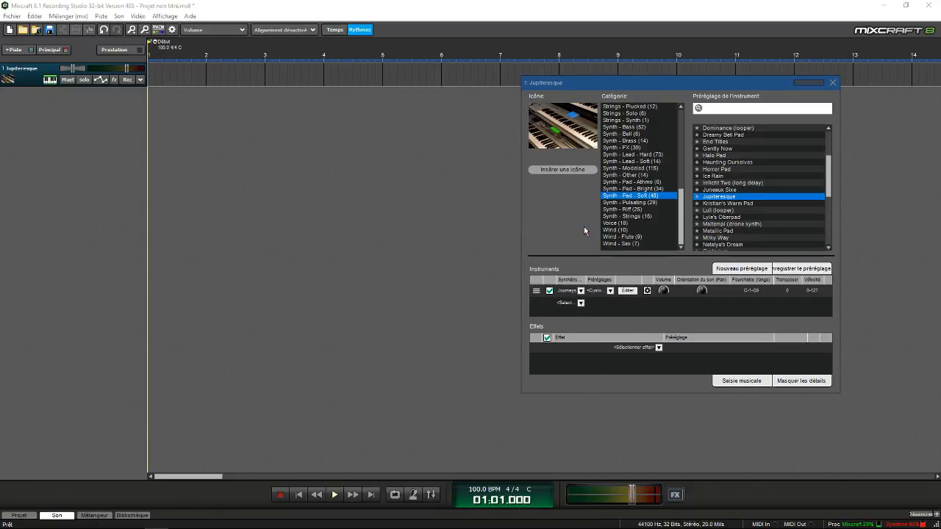
# Step: Browse the presets of the Synth - Pulsating, Pad - Bright, Pad - Athmo, Other and Modeled categories
pyautogui.scroll(3, 760, 166)
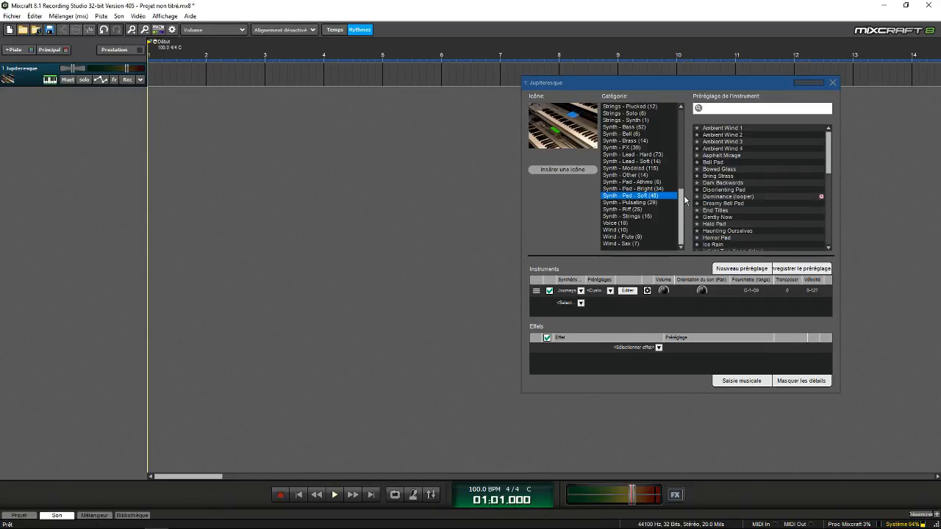
pyautogui.click(642, 203)
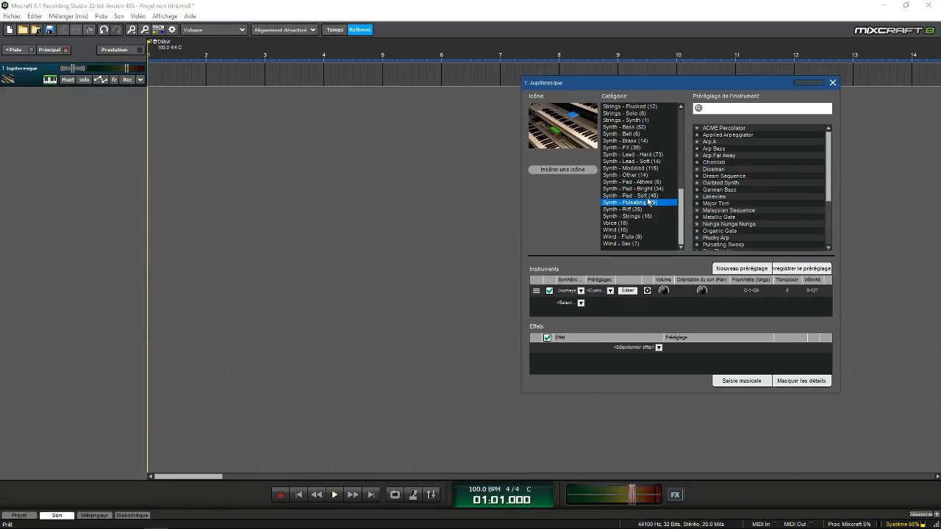
pyautogui.click(654, 190)
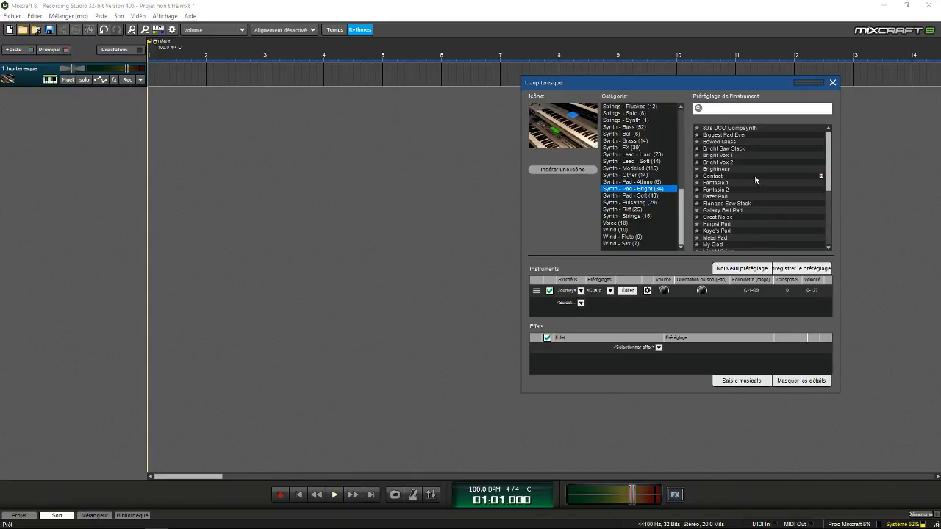
pyautogui.click(650, 182)
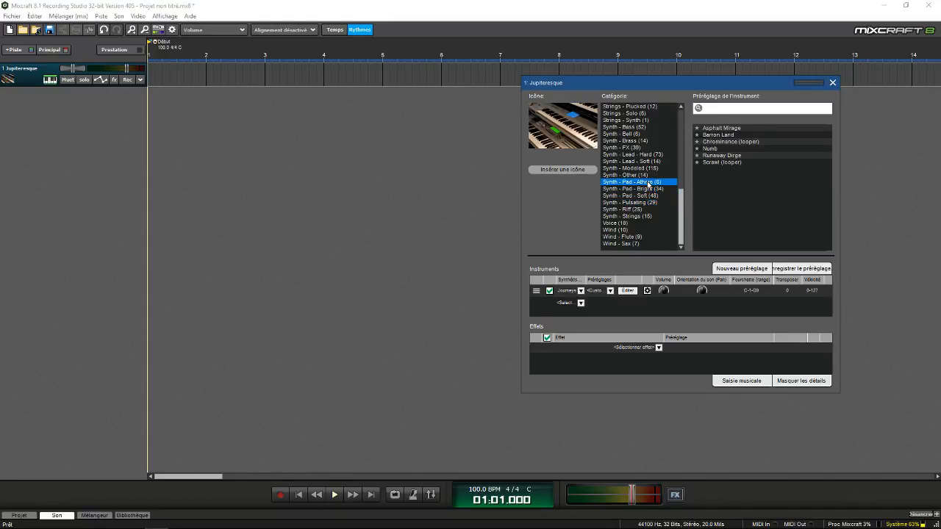
pyautogui.click(645, 175)
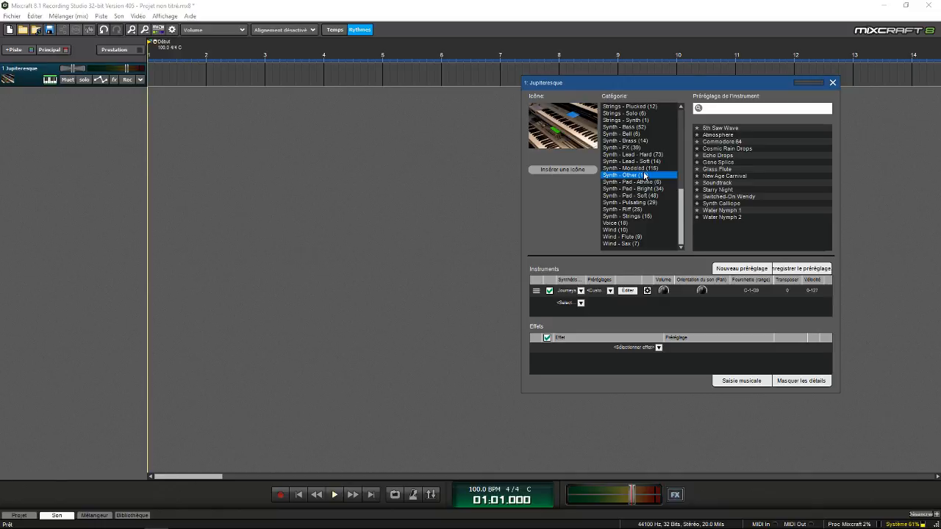
pyautogui.click(644, 168)
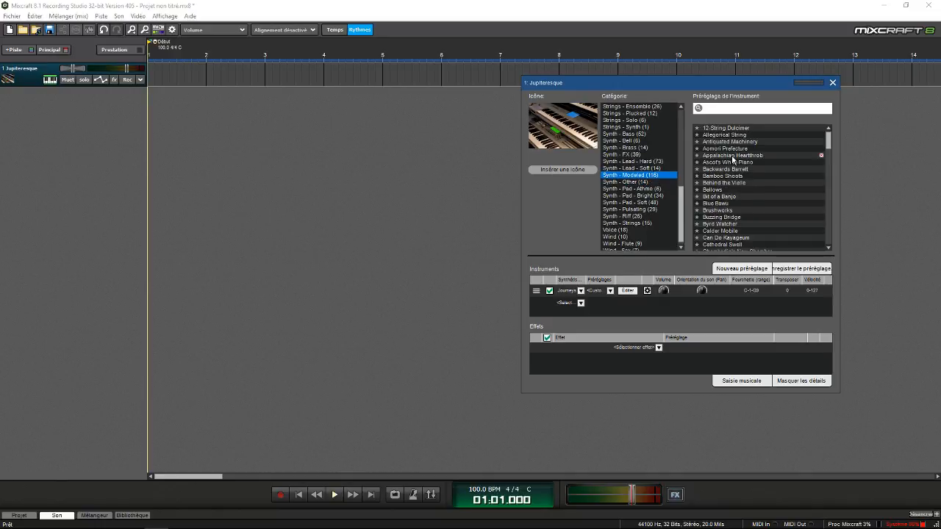
# Step: Load The Final Frontier preset from the Synth - Lead - Soft category and dismiss its MinimogueVA editor
pyautogui.scroll(-5, 735, 166)
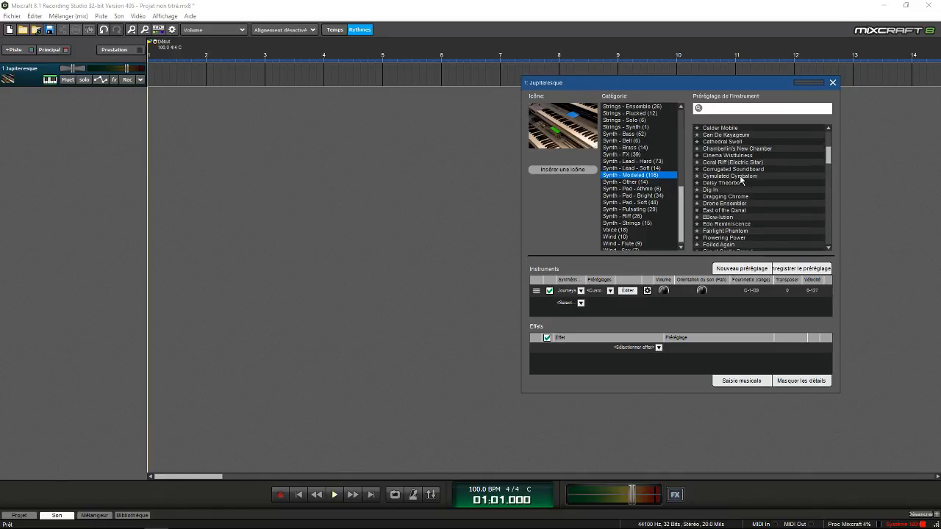
pyautogui.scroll(-3, 741, 180)
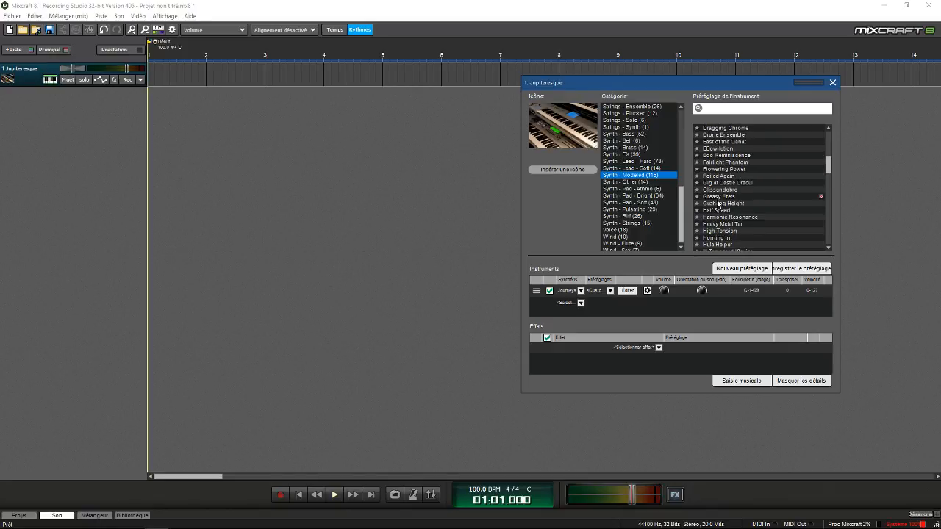
pyautogui.click(657, 169)
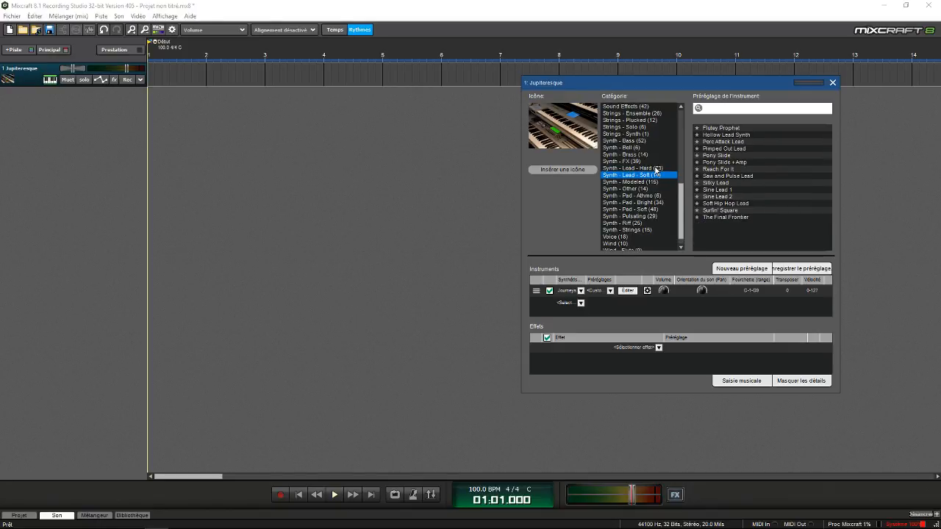
pyautogui.click(735, 217)
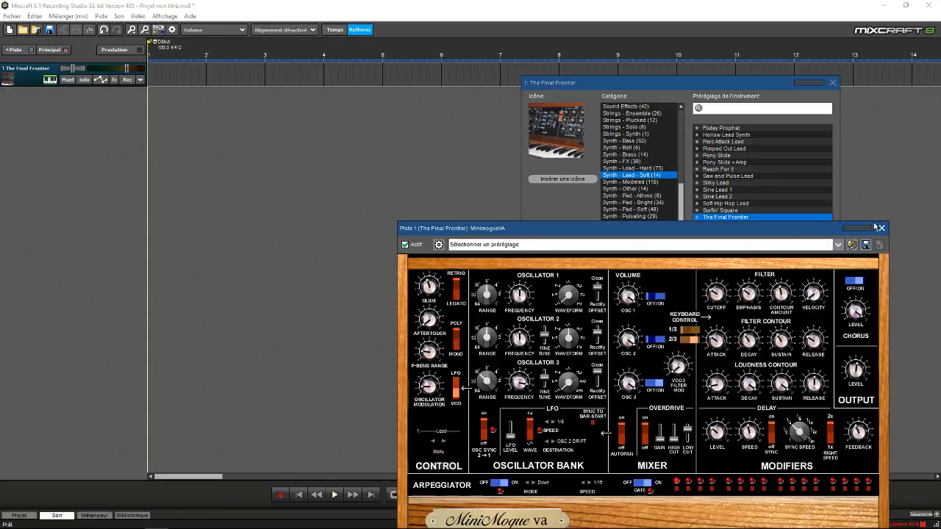
pyautogui.click(880, 228)
# Step: Audition The Final Frontier with a single K-key note on the Saisie musicale keyboard and close the keyboard
pyautogui.click(739, 380)
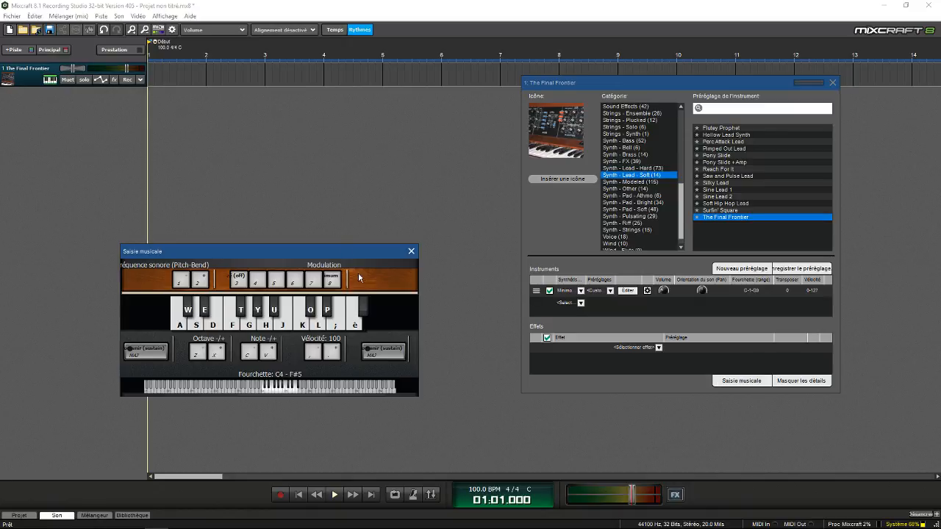
pyautogui.press('k')
pyautogui.click(411, 251)
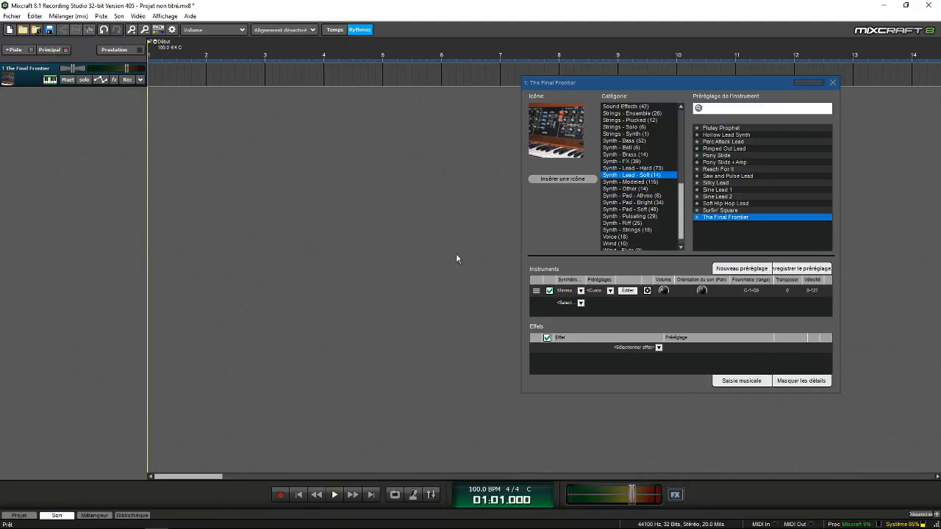
# Step: Browse the presets of the Synth - Lead - Hard and Synth - FX categories
pyautogui.click(651, 168)
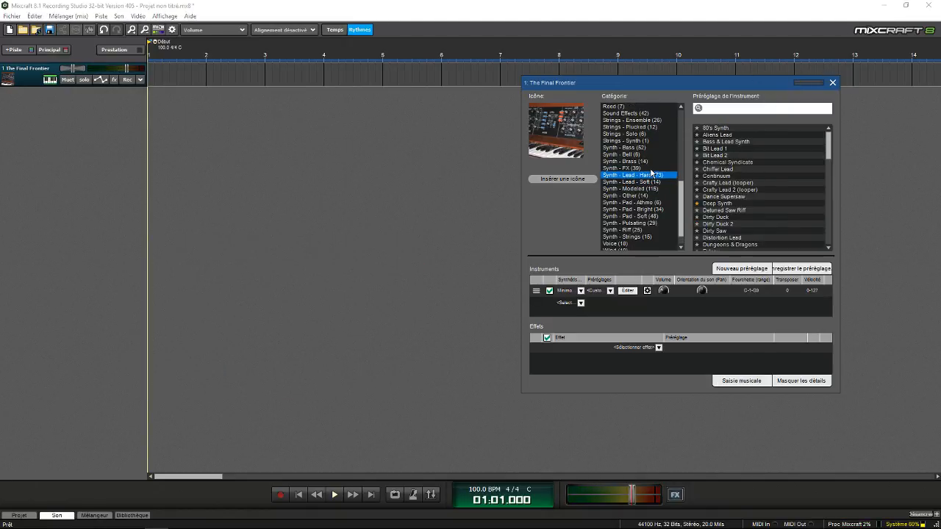
pyautogui.scroll(-2, 747, 201)
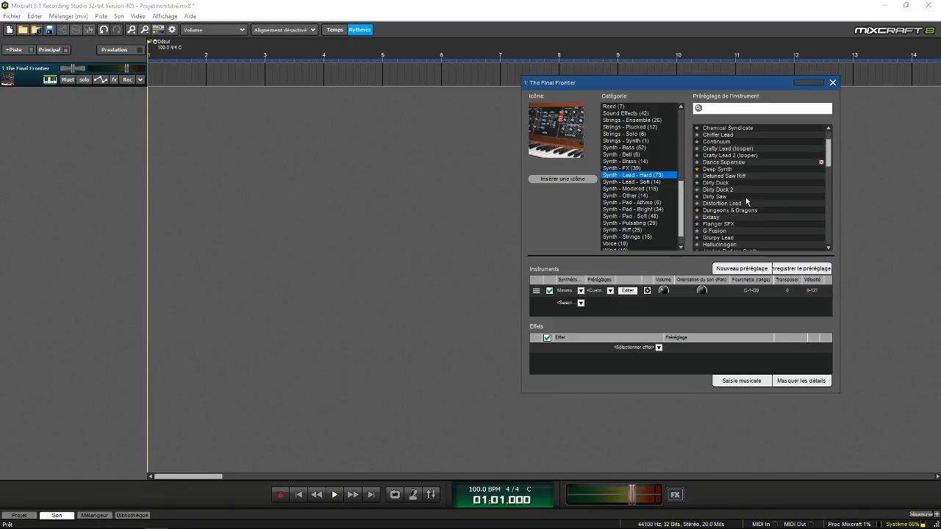
pyautogui.scroll(-8, 752, 218)
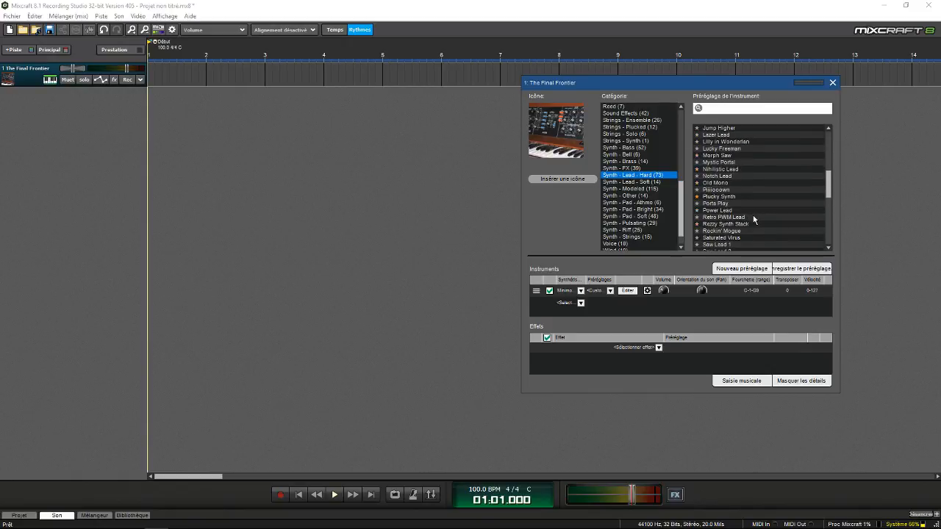
pyautogui.scroll(-4, 754, 219)
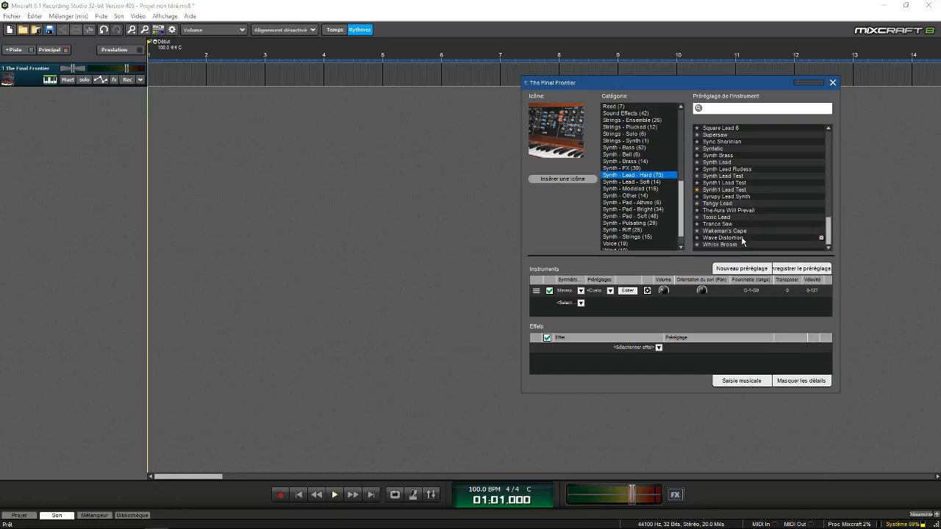
pyautogui.scroll(5, 742, 241)
pyautogui.click(629, 169)
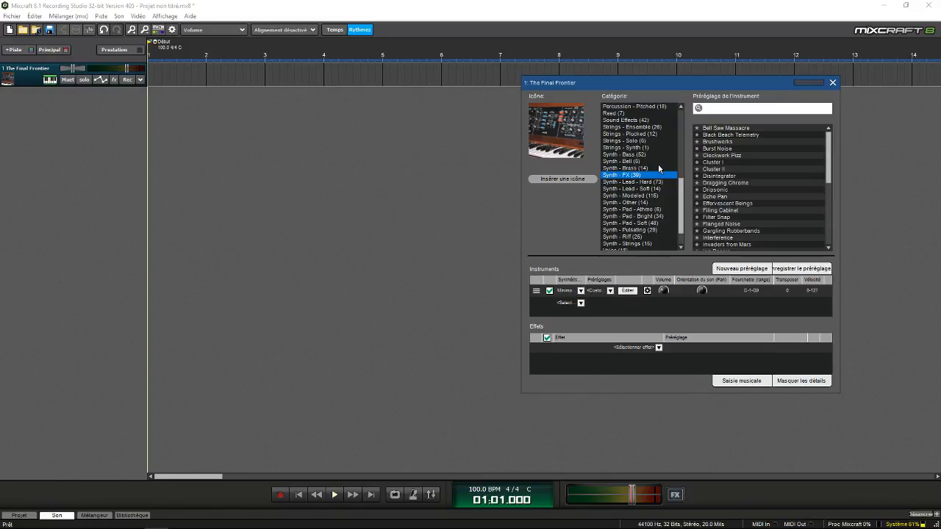
# Step: Load the Africa preset from the Synth - Brass category and try it with a chord on the Saisie musicale keyboard
pyautogui.click(645, 169)
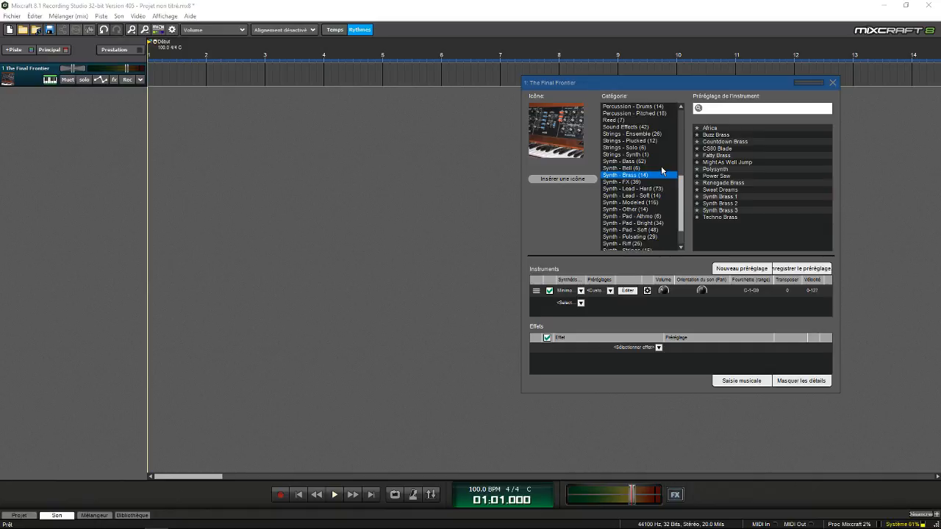
pyautogui.click(724, 128)
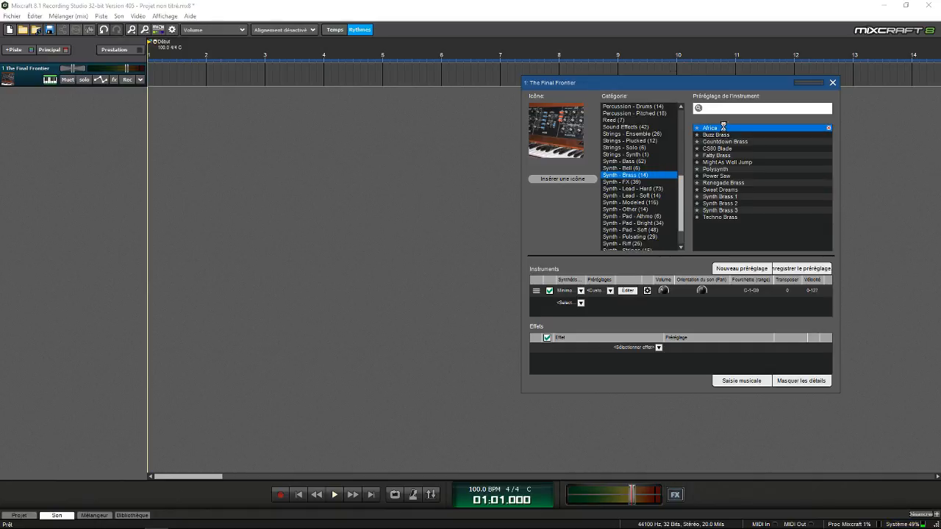
pyautogui.click(741, 381)
pyautogui.press('d')
pyautogui.press('g')
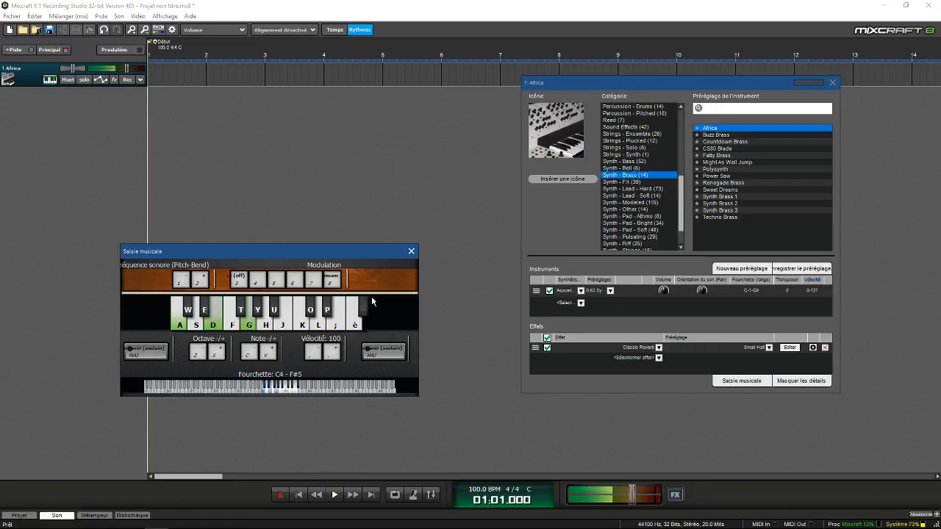
# Step: Lower the musical keyboard by one octave to the C3 - F#4 range and audition Africa with several chords and short melody notes
pyautogui.click(205, 351)
pyautogui.press('d')
pyautogui.press('g')
pyautogui.press('k')
pyautogui.press('s')
pyautogui.press('f')
pyautogui.press('h')
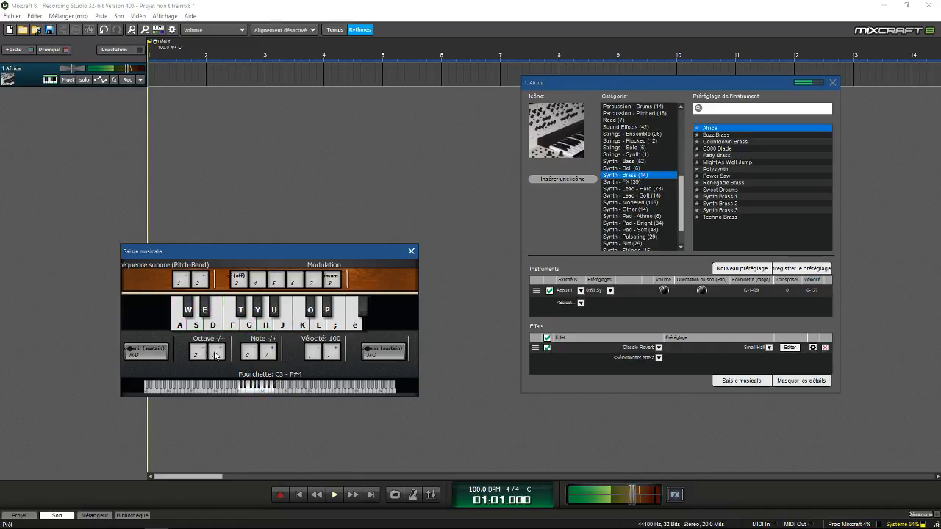
pyautogui.press('s')
pyautogui.press('f')
pyautogui.press('h')
pyautogui.press('d')
pyautogui.press('g')
pyautogui.press('j')
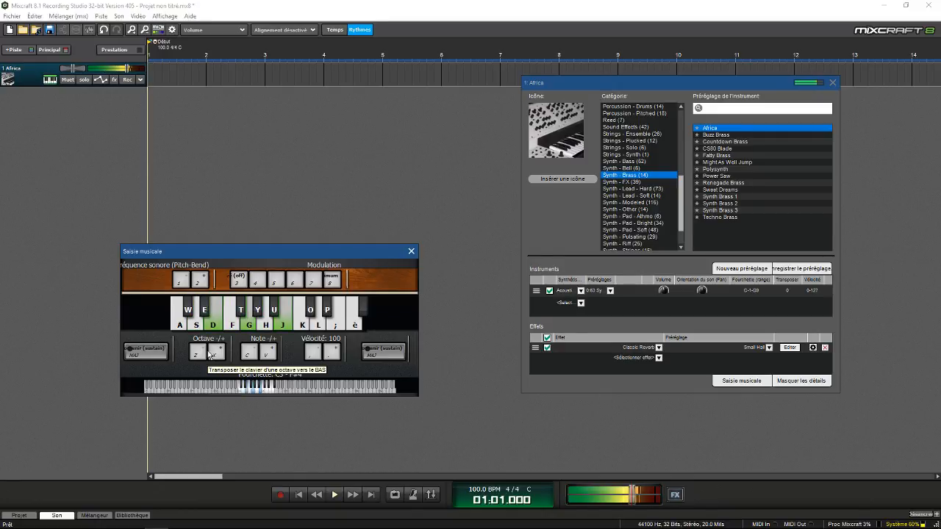
pyautogui.press('f')
pyautogui.press('h')
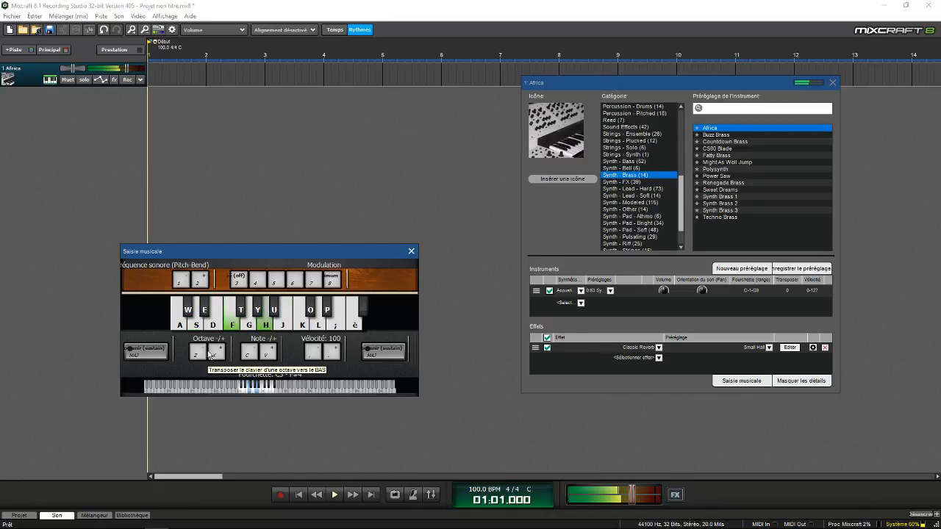
pyautogui.press('t')
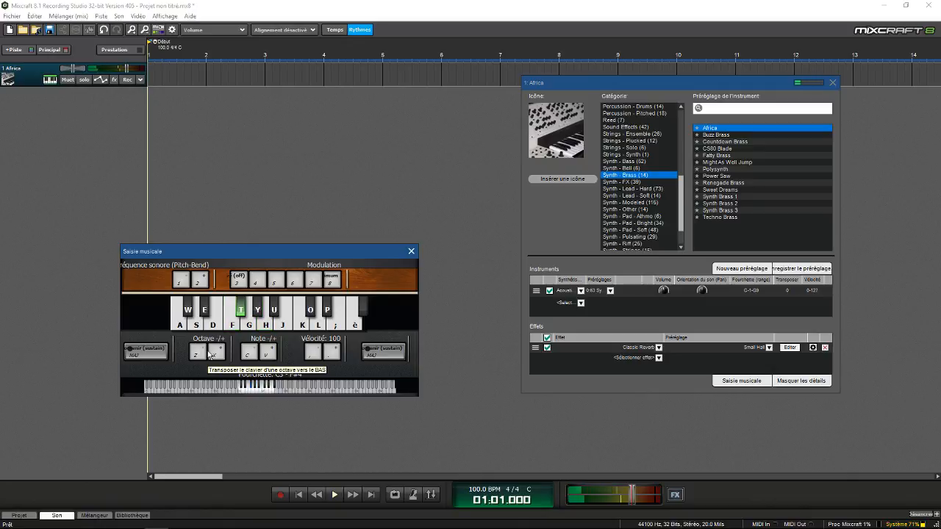
pyautogui.press('y')
pyautogui.press('u')
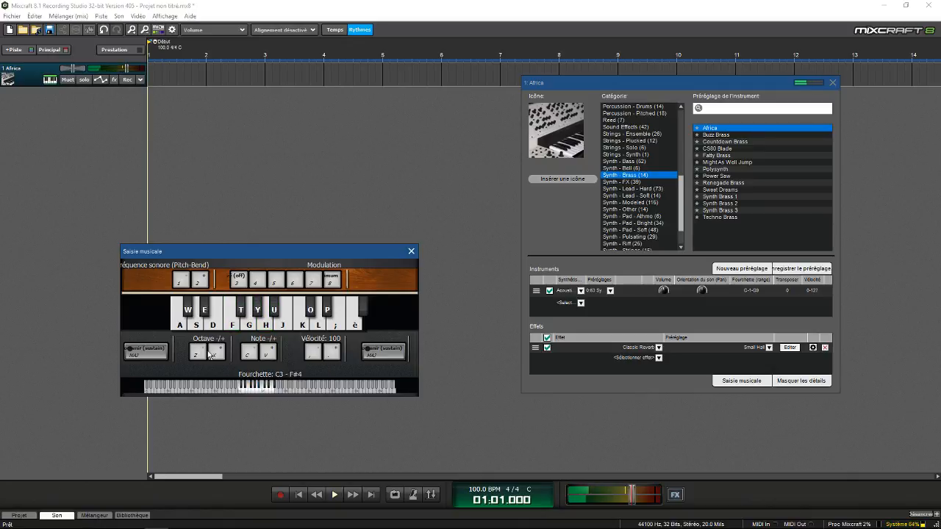
pyautogui.press('h')
pyautogui.press('f')
pyautogui.press('d')
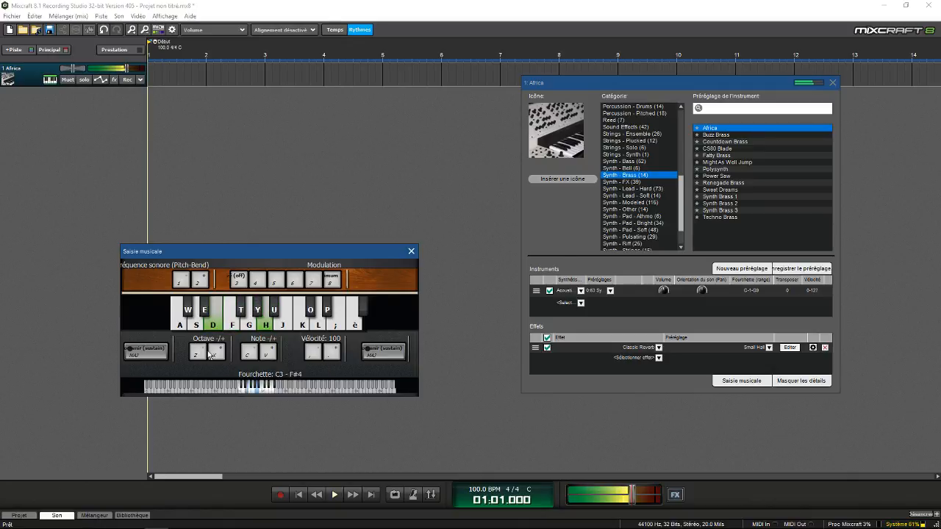
# Step: Play a riff on the Africa brass alternating between the D-H-O and E-Y-J key chords
pyautogui.press('a')
pyautogui.press('w')
pyautogui.press('d')
pyautogui.press('h')
pyautogui.press('d')
pyautogui.press('h')
pyautogui.press('o')
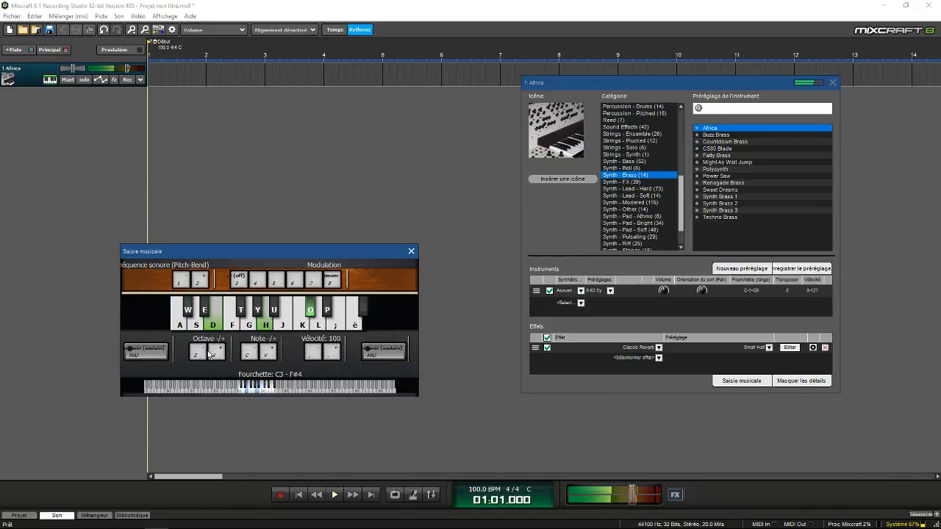
pyautogui.press('j')
pyautogui.press('d')
pyautogui.press('h')
pyautogui.press('o')
pyautogui.press('h')
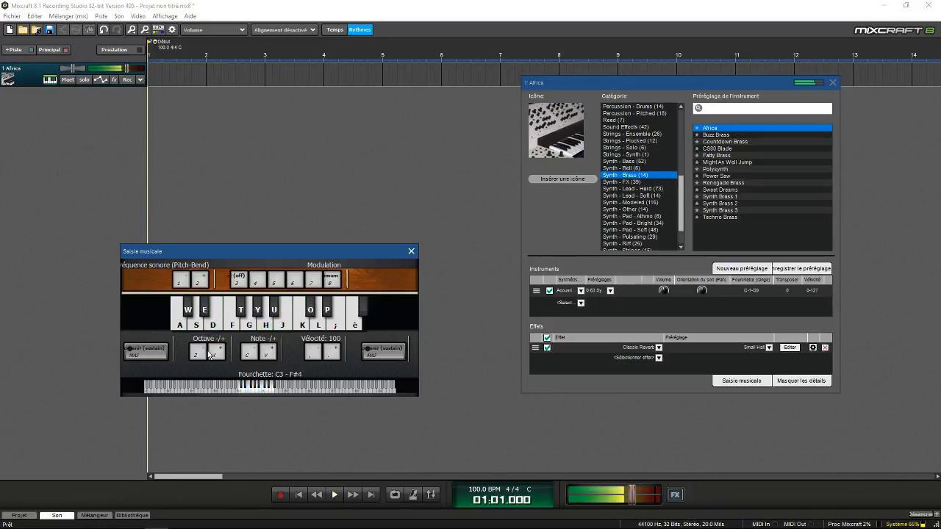
pyautogui.press('d')
pyautogui.press('h')
pyautogui.press('o')
pyautogui.press('y')
pyautogui.press('j')
pyautogui.press('e')
pyautogui.press('e')
pyautogui.press('y')
pyautogui.press('j')
pyautogui.press('d')
pyautogui.press('h')
pyautogui.press('o')
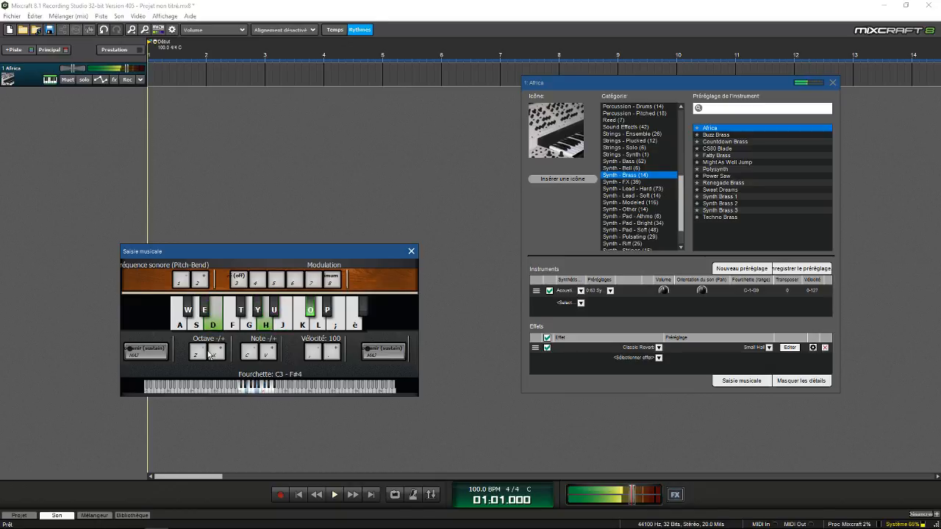
pyautogui.press('d')
pyautogui.press('h')
pyautogui.press('o')
pyautogui.press('e')
pyautogui.press('y')
pyautogui.press('j')
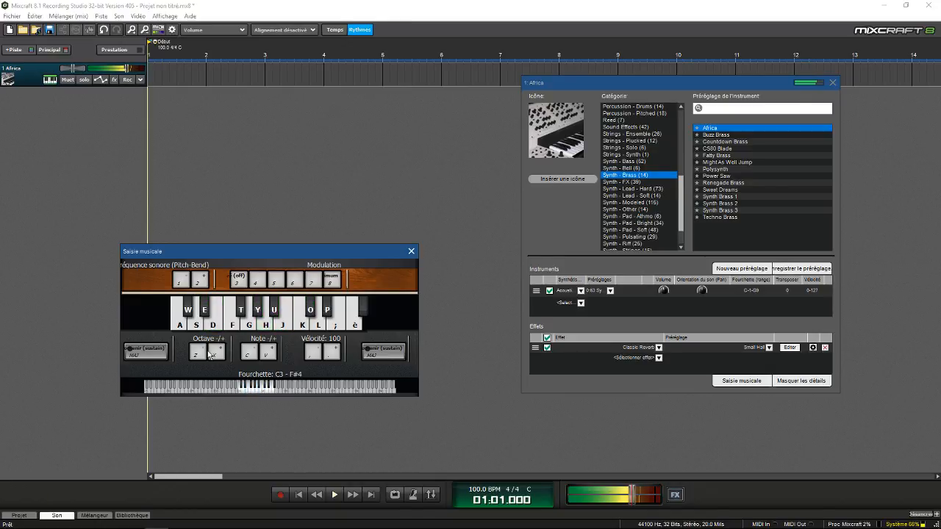
pyautogui.press('e')
pyautogui.press('y')
pyautogui.press('j')
pyautogui.press('d')
pyautogui.press('h')
pyautogui.press('o')
pyautogui.press('d')
pyautogui.press('h')
pyautogui.press('o')
pyautogui.press('e')
pyautogui.press('y')
pyautogui.press('j')
pyautogui.press('d')
pyautogui.press('h')
pyautogui.press('o')
pyautogui.press('e')
pyautogui.press('y')
pyautogui.press('j')
pyautogui.press('e')
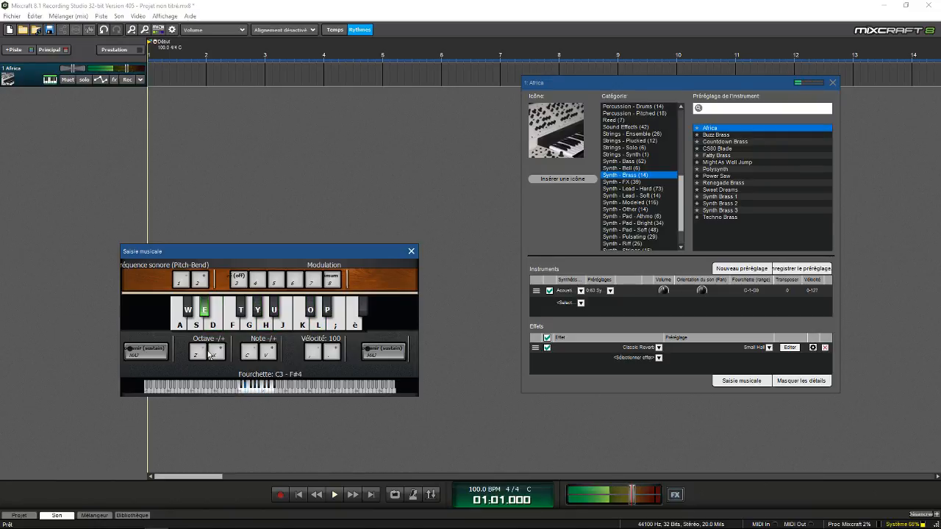
# Step: Extend the Africa riff with W-Y-semicolon and D-H-O key chords and some closing notes
pyautogui.press('w')
pyautogui.press('y')
pyautogui.press(';')
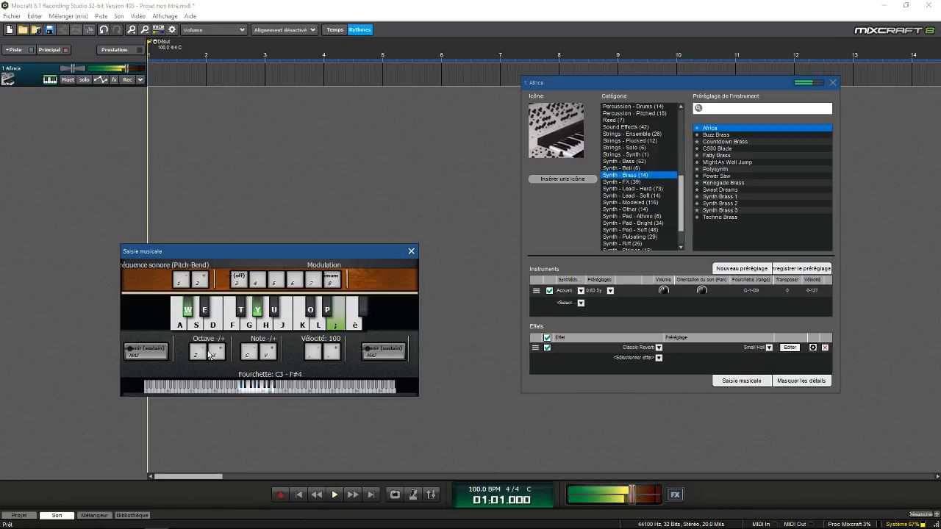
pyautogui.press('d')
pyautogui.press('h')
pyautogui.press('o')
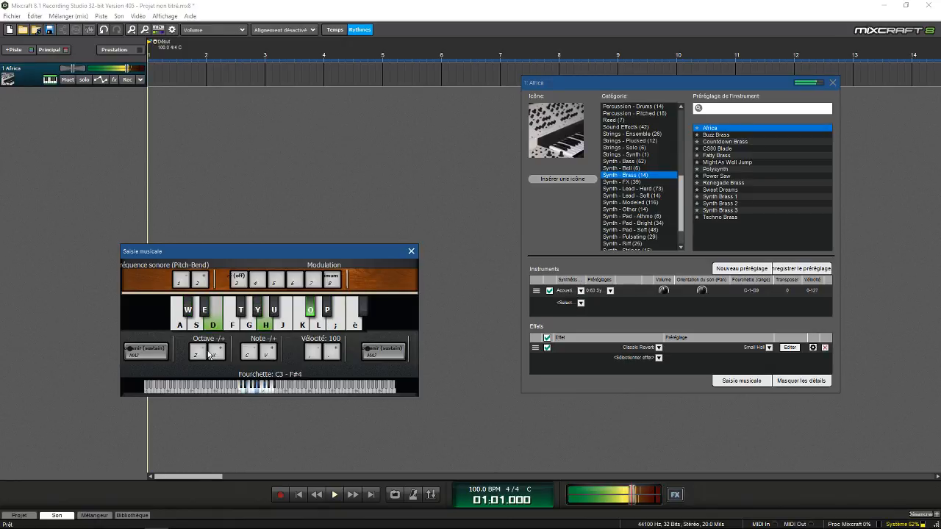
pyautogui.press('d')
pyautogui.press('h')
pyautogui.press('o')
pyautogui.press('h')
pyautogui.press('e')
pyautogui.press('j')
pyautogui.press('k')
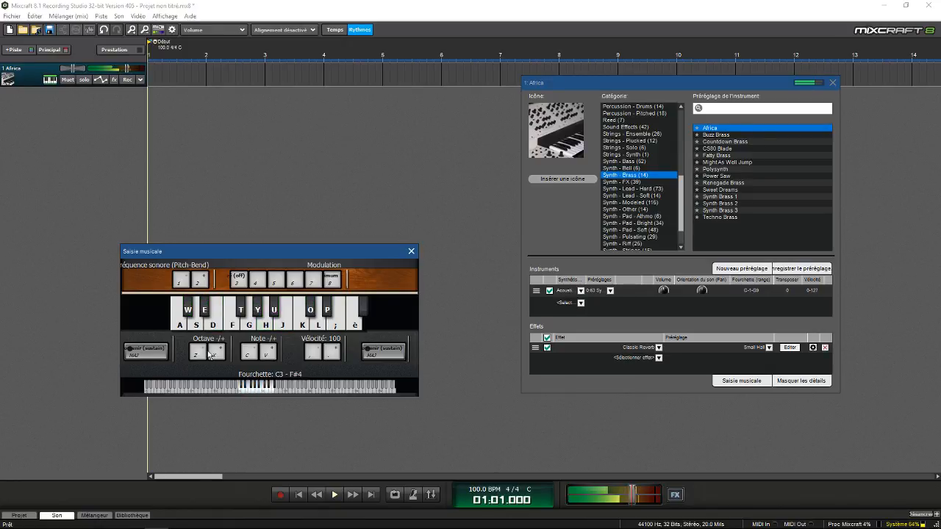
pyautogui.press('d')
pyautogui.press('h')
pyautogui.press('o')
pyautogui.press('e')
pyautogui.press('u')
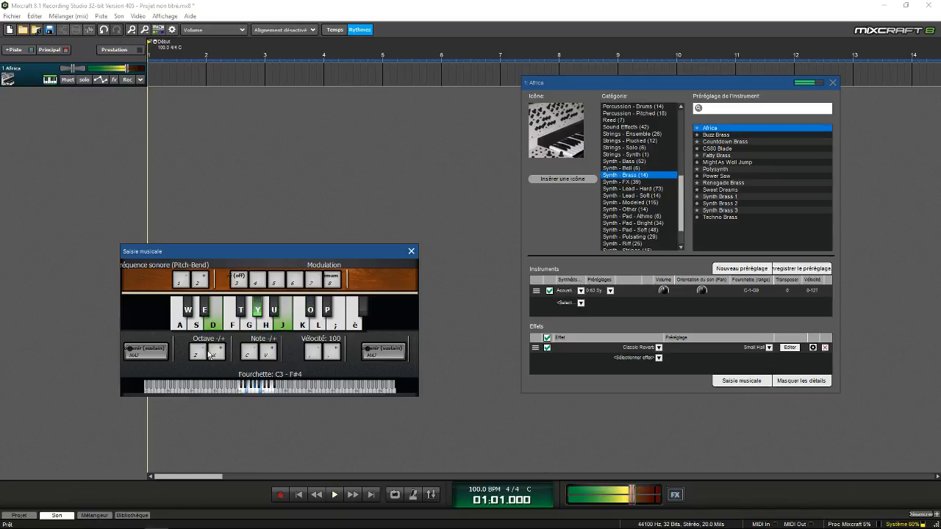
pyautogui.press('u')
pyautogui.press(';')
pyautogui.press('e')
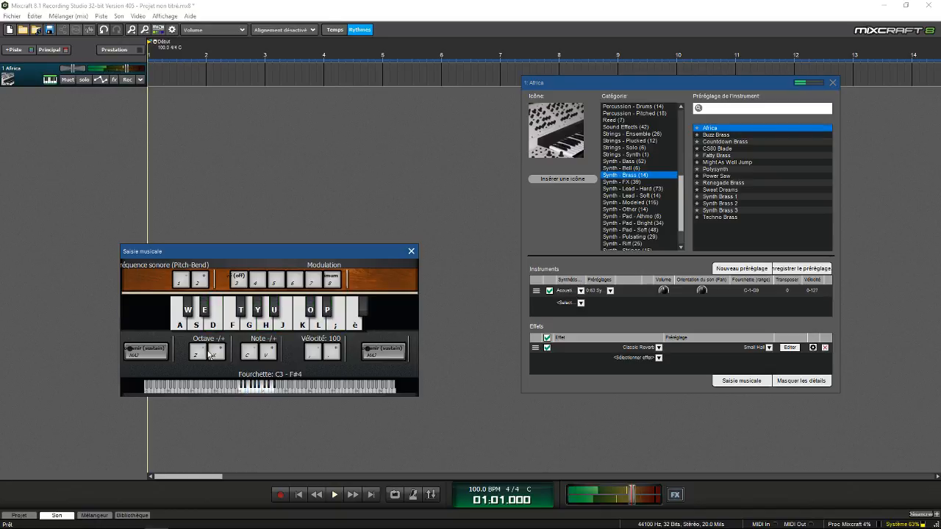
pyautogui.press(';')
pyautogui.press('y')
pyautogui.press('w')
pyautogui.press(';')
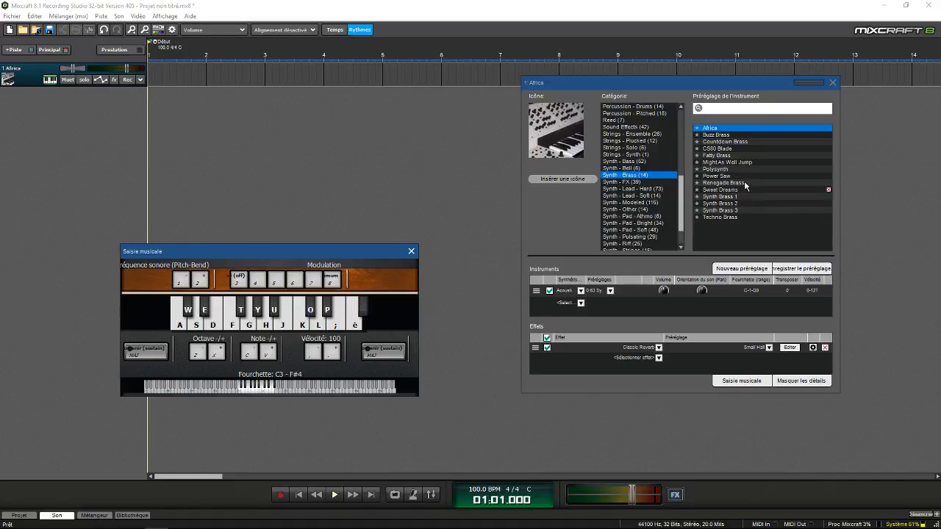
# Step: Load the Countdown Brass preset, raise the musical keyboard one octave to C4 - F#5, and play an opening melody ending on G, J and F
pyautogui.click(733, 141)
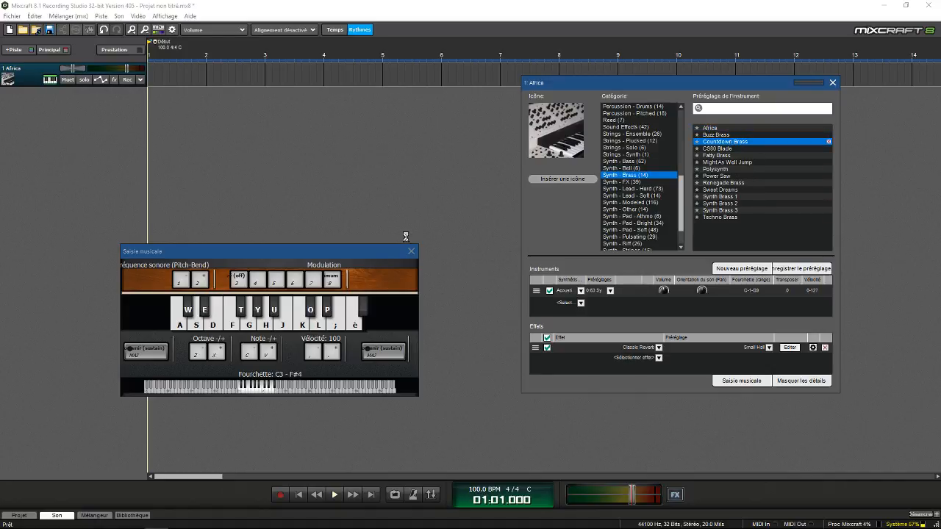
pyautogui.click(217, 355)
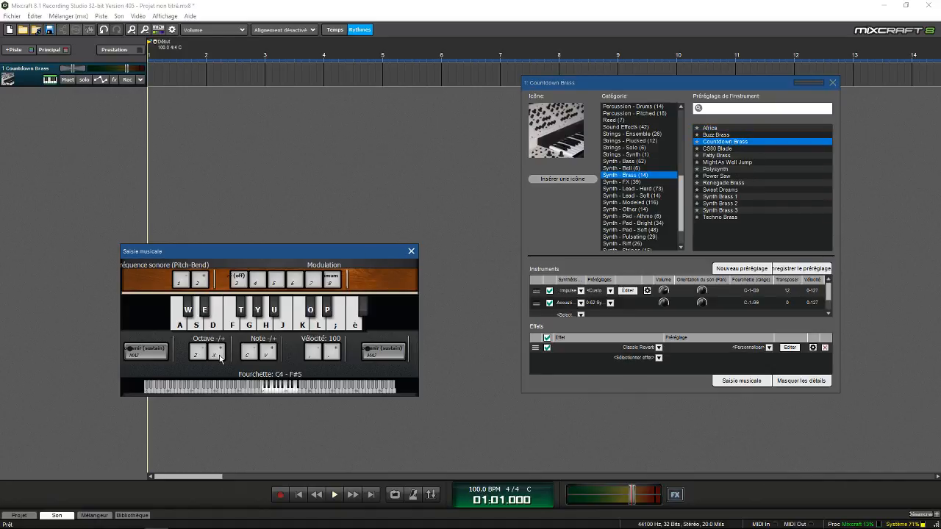
pyautogui.press('o')
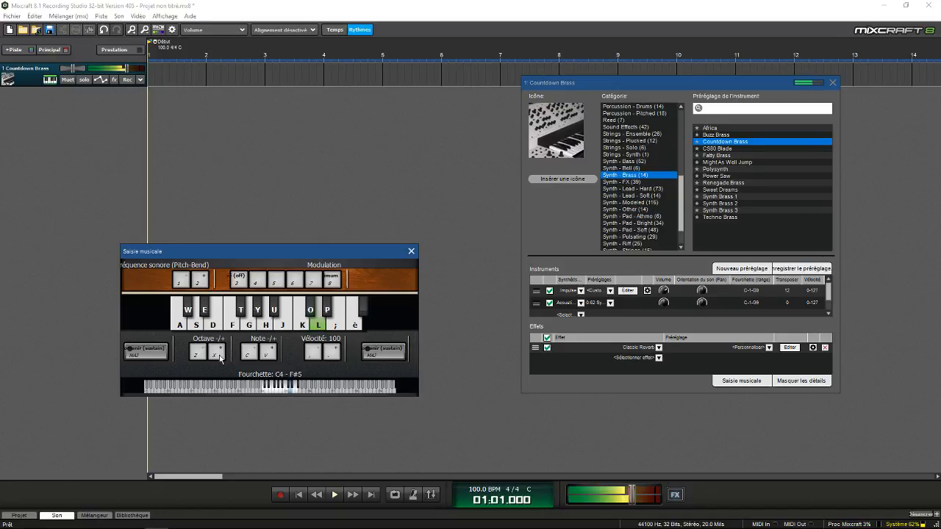
pyautogui.press('k')
pyautogui.press('o')
pyautogui.press('h')
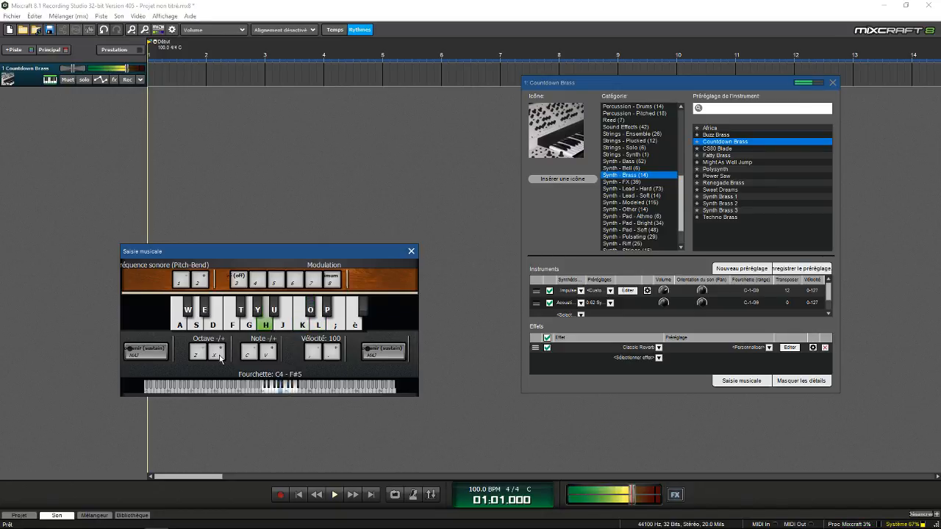
pyautogui.press('g')
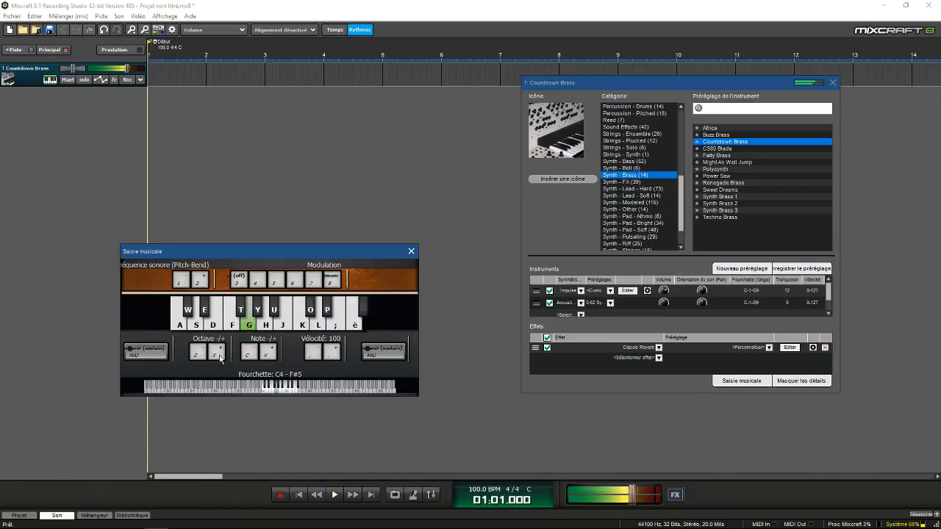
pyautogui.press('j')
pyautogui.press('f')
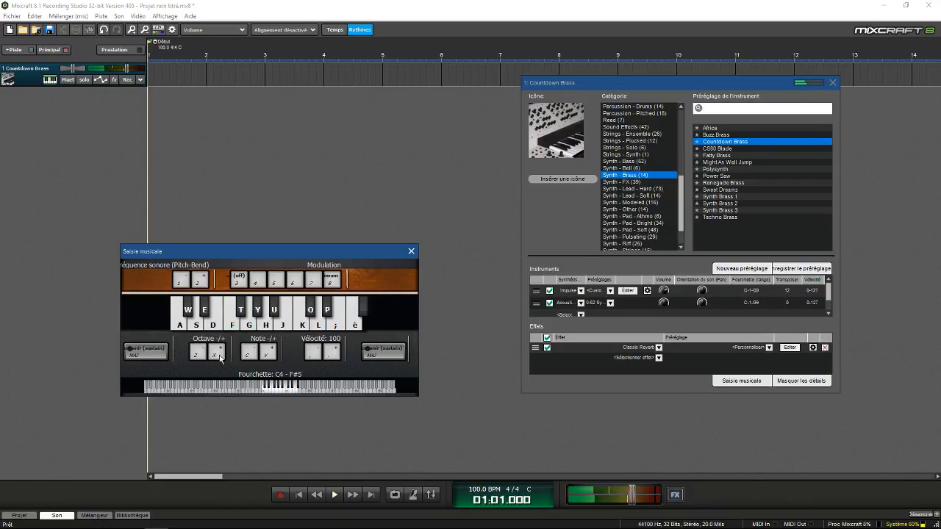
# Step: Continue the Countdown Brass melody with repeated phrases on the O, J and L keys, finishing with T, Y and J
pyautogui.press('o')
pyautogui.press('t')
pyautogui.press('o')
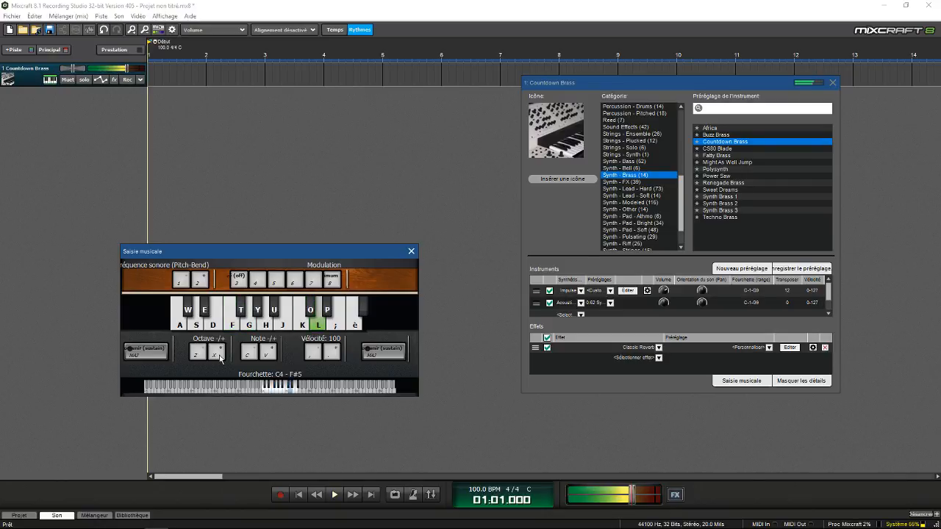
pyautogui.press('o')
pyautogui.press('j')
pyautogui.press('o')
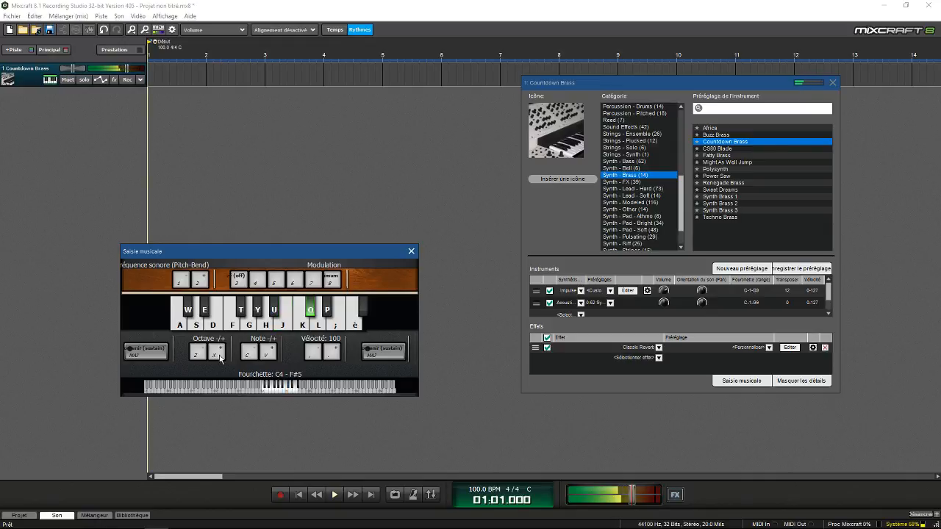
pyautogui.press('j')
pyautogui.press('o')
pyautogui.press('l')
pyautogui.press('j')
pyautogui.press('o')
pyautogui.press('l')
pyautogui.press('t')
pyautogui.press('y')
pyautogui.press('j')
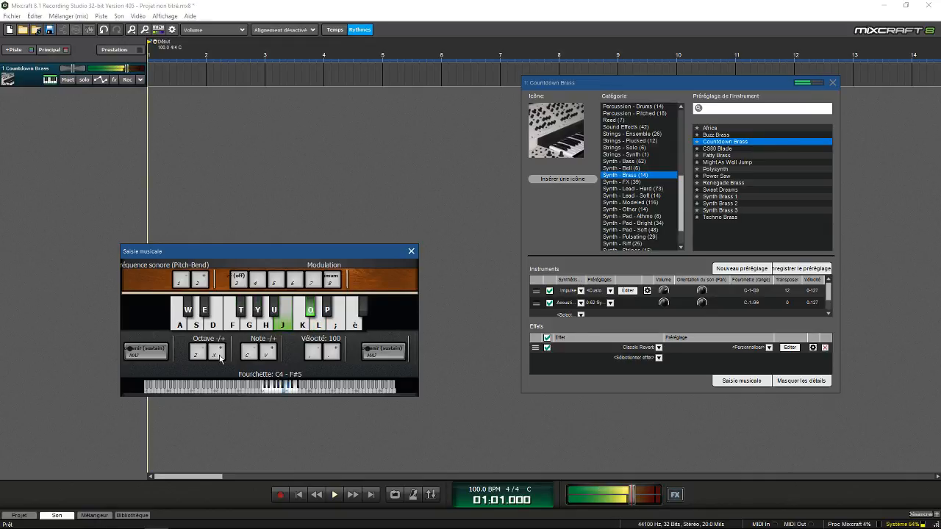
# Step: Play further Countdown Brass melody phrases using the O, J, H, Y and T keys
pyautogui.press('o')
pyautogui.press('j')
pyautogui.press('h')
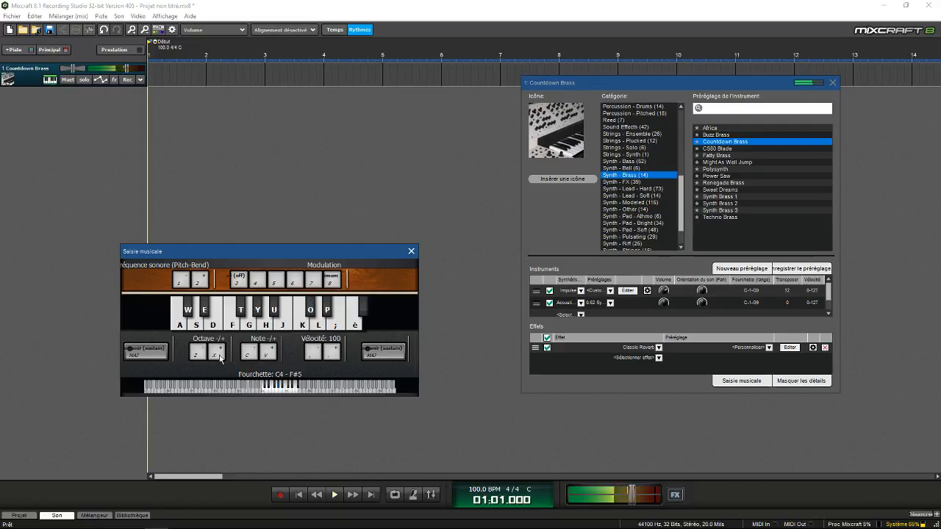
pyautogui.press('y')
pyautogui.press('h')
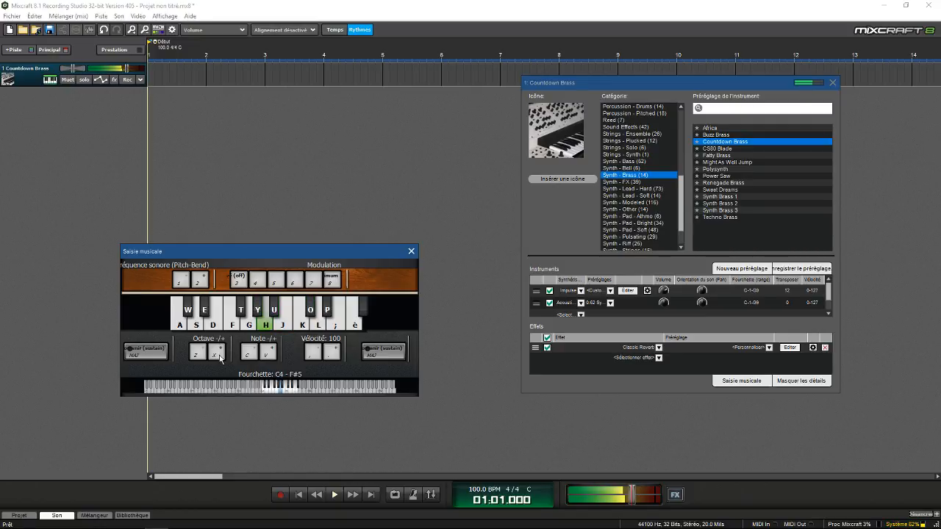
pyautogui.press('h')
pyautogui.press('j')
pyautogui.press('o')
pyautogui.press('j')
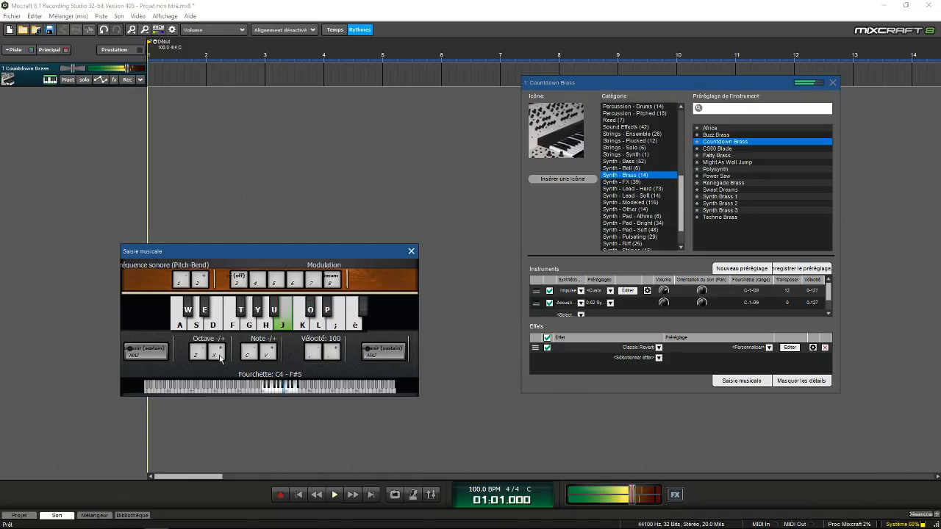
pyautogui.press('h')
pyautogui.press('t')
pyautogui.press('r')
pyautogui.press(';')
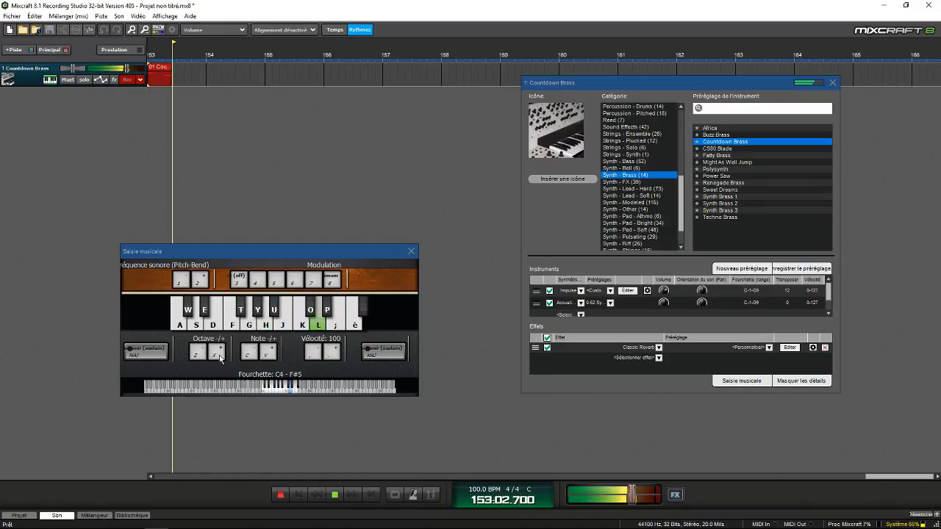
pyautogui.press('l')
pyautogui.press('j')
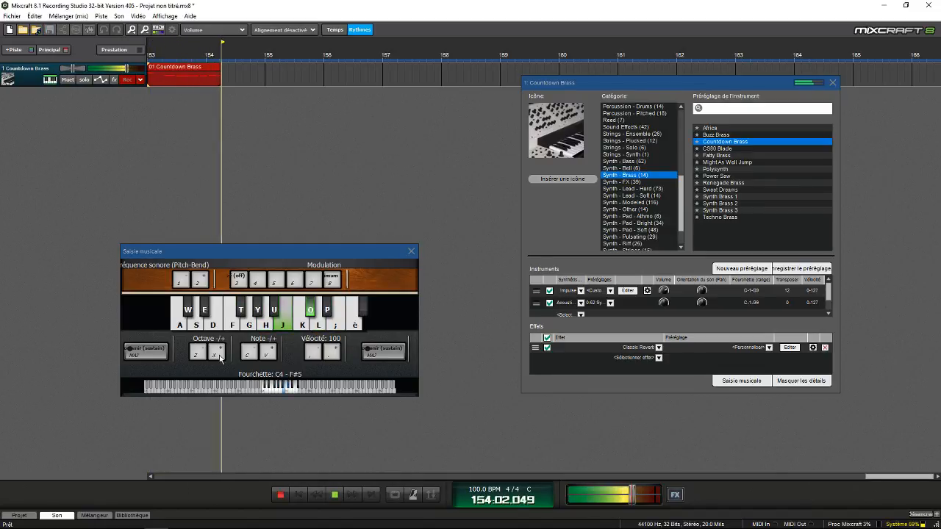
pyautogui.press('o')
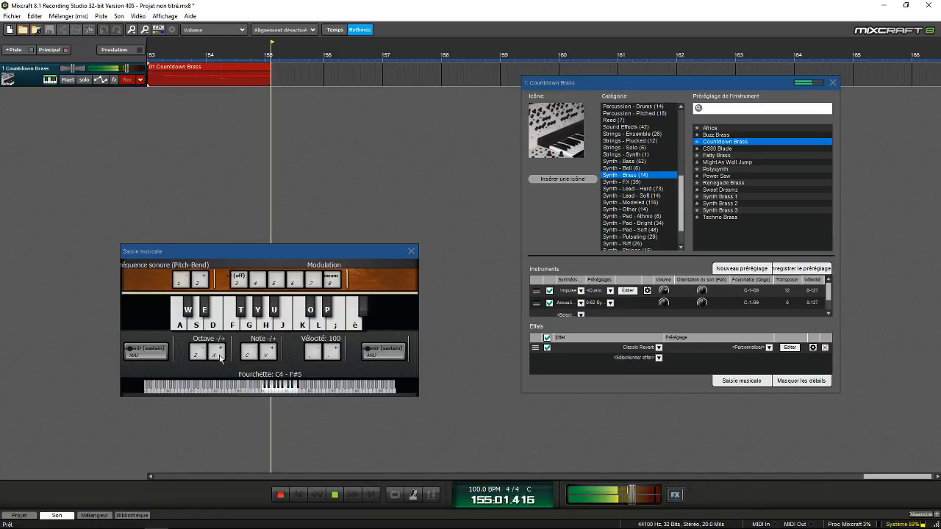
pyautogui.press('space')
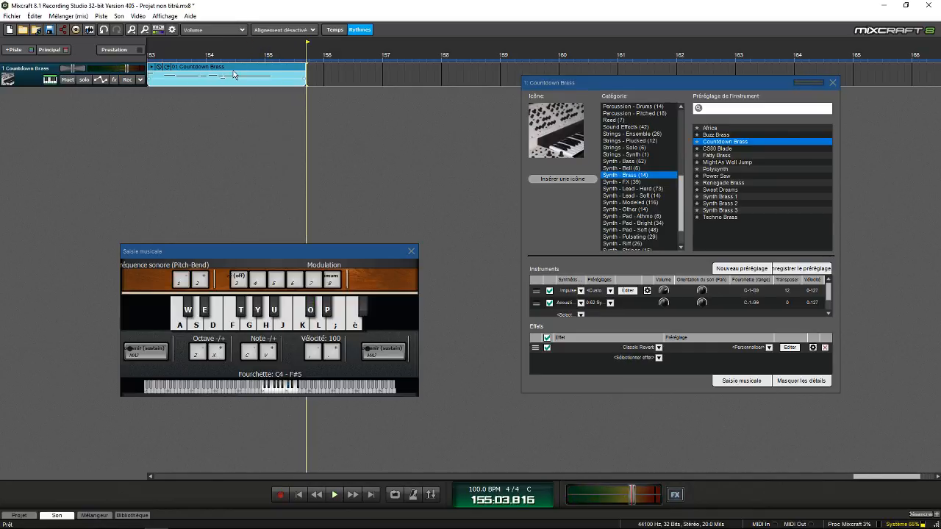
pyautogui.click(234, 55)
pyautogui.hotkey('ctrl', 'z')
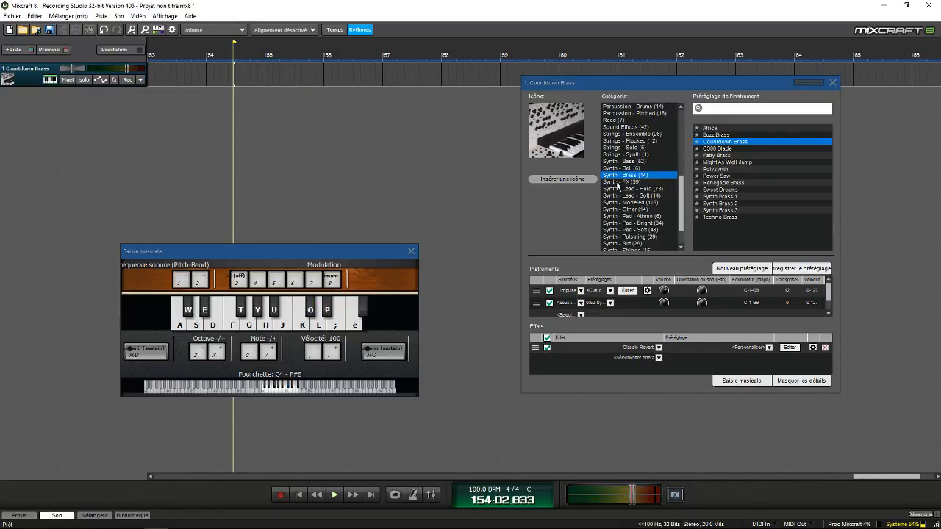
# Step: Load the CS80 Blade preset and audition it with an A-D-G chord, followed by D and G one octave lower at C3 - F#4
pyautogui.click(732, 150)
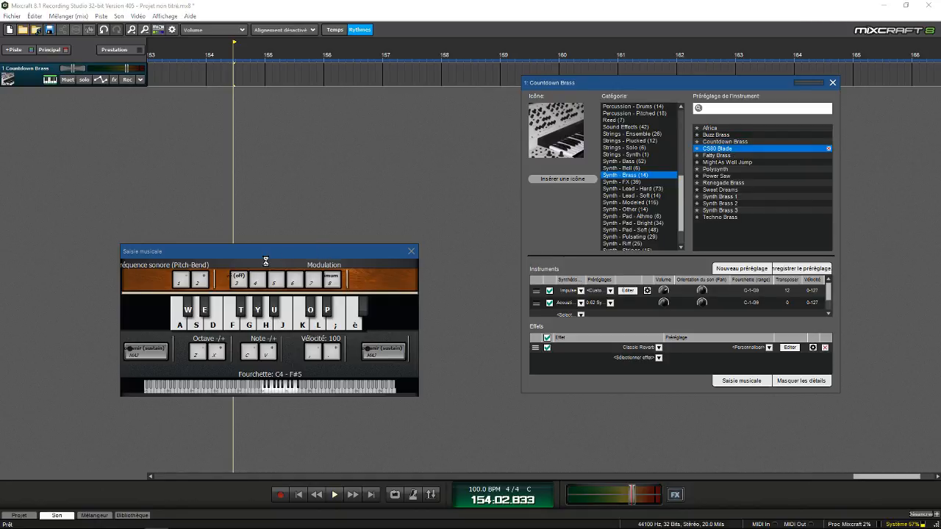
pyautogui.press('a')
pyautogui.press('d')
pyautogui.press('g')
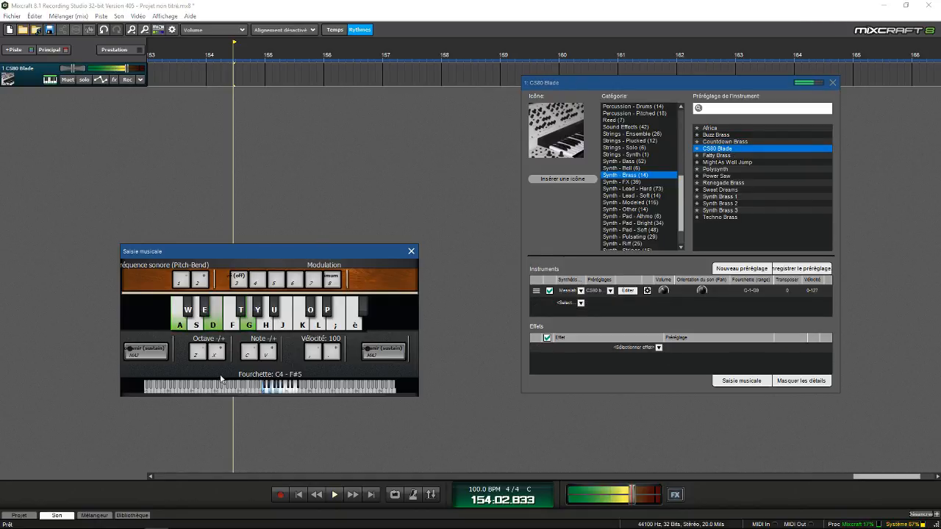
pyautogui.press('z')
pyautogui.press('d')
pyautogui.press('g')
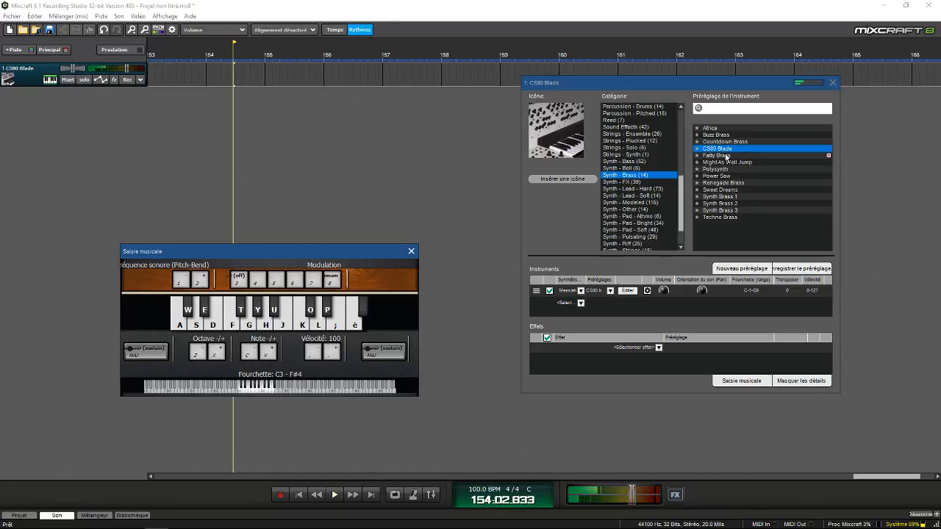
# Step: Load the Might As Well Jump preset and try it with the A, G and L notes
pyautogui.click(727, 161)
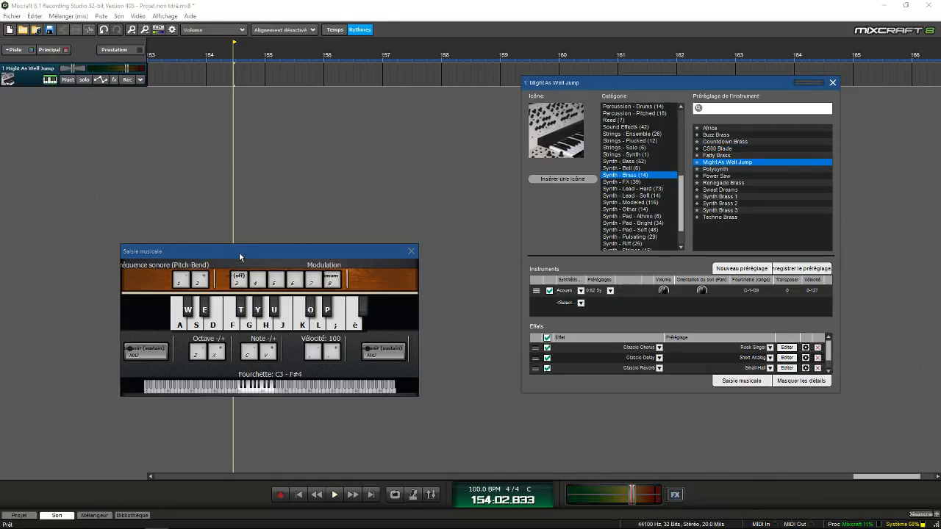
pyautogui.press('a')
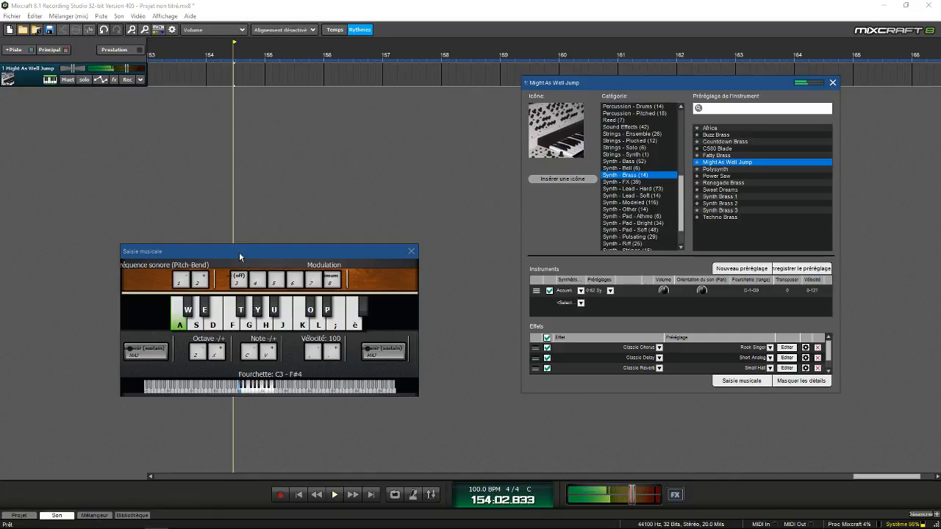
pyautogui.press('g')
pyautogui.press('l')
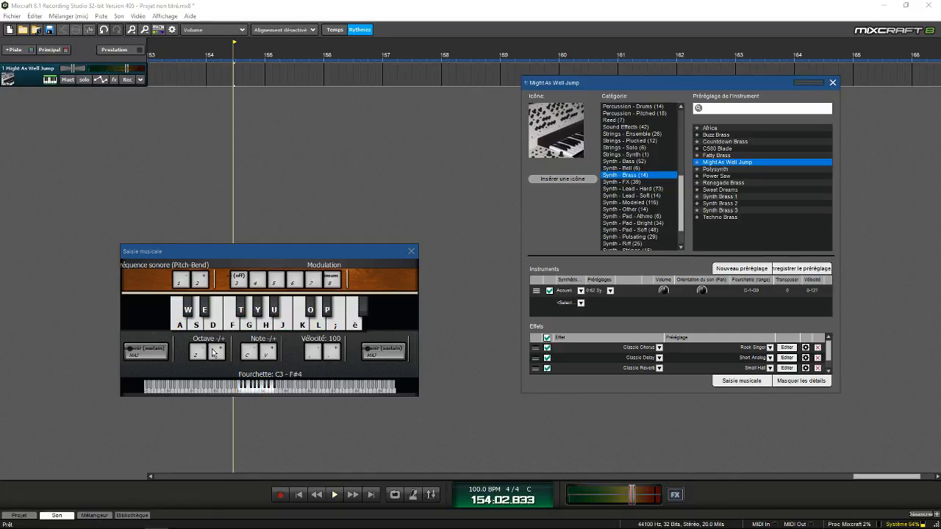
# Step: Raise the musical keyboard one octave to C4 - F#5 and play a Might As Well Jump riff built on G-J, J-L and H-K chords
pyautogui.click(213, 353)
pyautogui.press('g')
pyautogui.press('j')
pyautogui.press('g')
pyautogui.press('j')
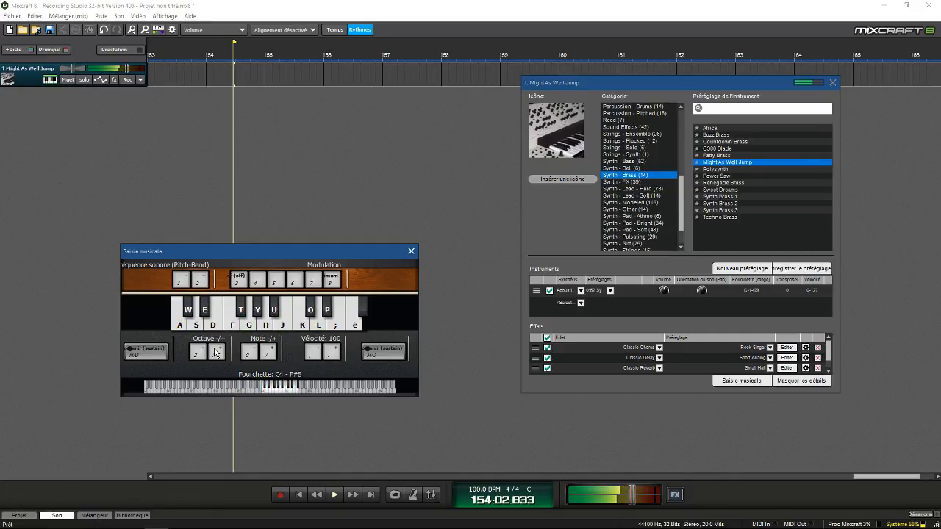
pyautogui.press('j')
pyautogui.press('l')
pyautogui.press('g')
pyautogui.press(';')
pyautogui.press('h')
pyautogui.press('k')
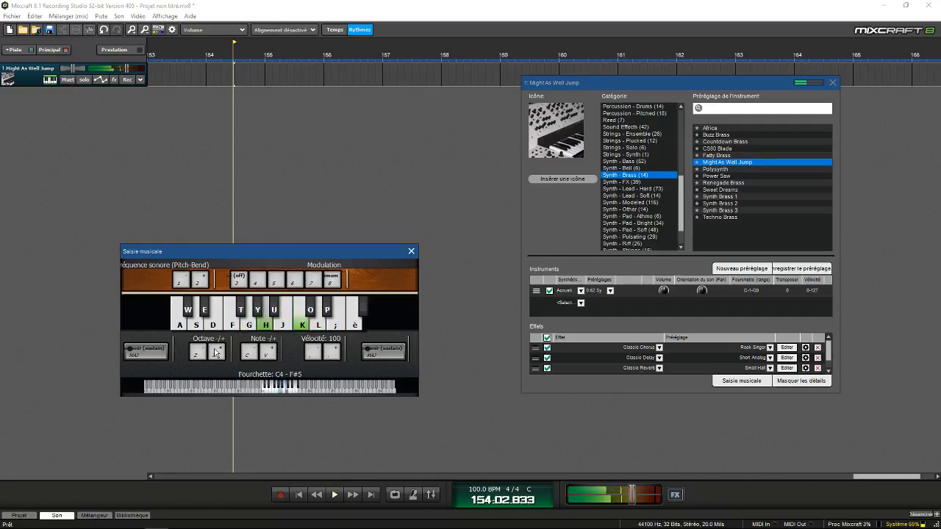
# Step: Repeat the Might As Well Jump chord riff and extend it with an A-F-H chord and closing D, S and G notes
pyautogui.press('h')
pyautogui.press('k')
pyautogui.press('g')
pyautogui.press('j')
pyautogui.press('j')
pyautogui.press('l')
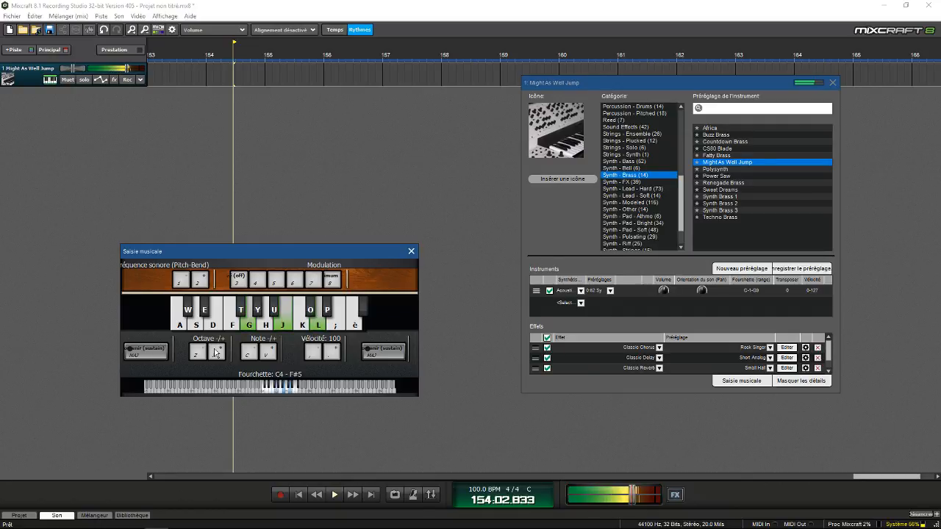
pyautogui.press(';')
pyautogui.press('h')
pyautogui.press('k')
pyautogui.press('f')
pyautogui.press('h')
pyautogui.press('a')
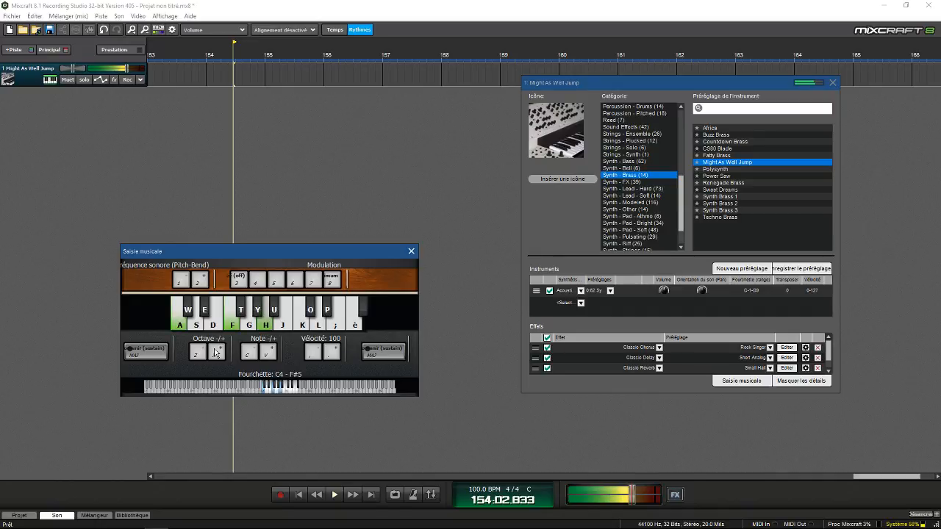
pyautogui.press('d')
pyautogui.press('s')
pyautogui.press('g')
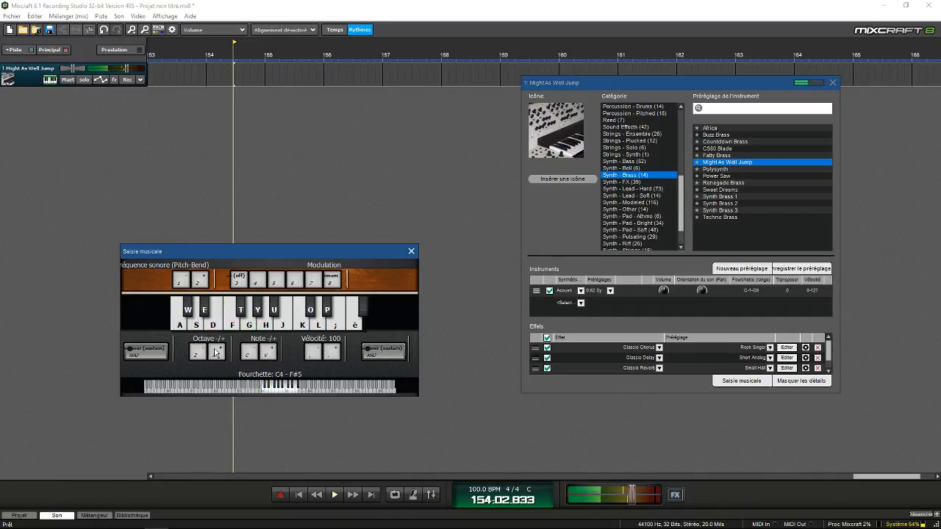
# Step: Load the Sweet Dreams preset, lower the musical keyboard one octave to C3 - F#4, and try the A, K and semicolon notes
pyautogui.click(733, 189)
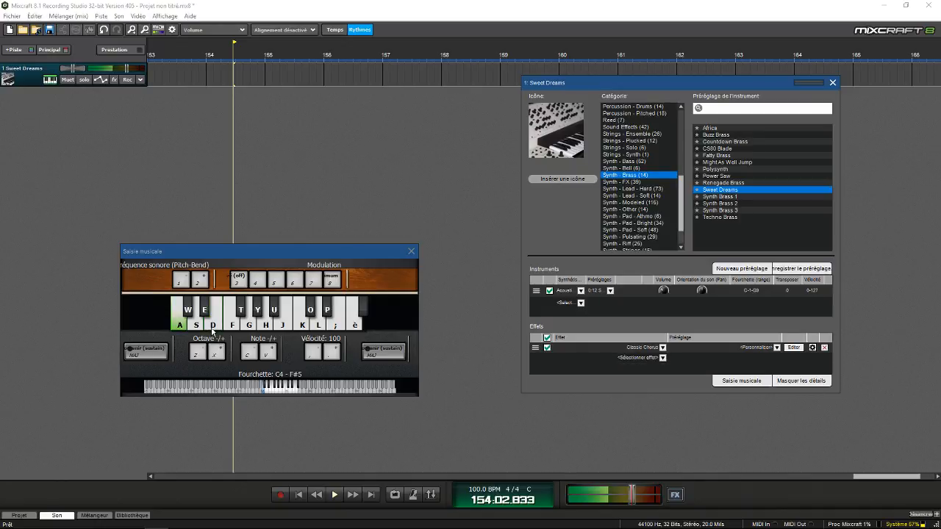
pyautogui.click(197, 350)
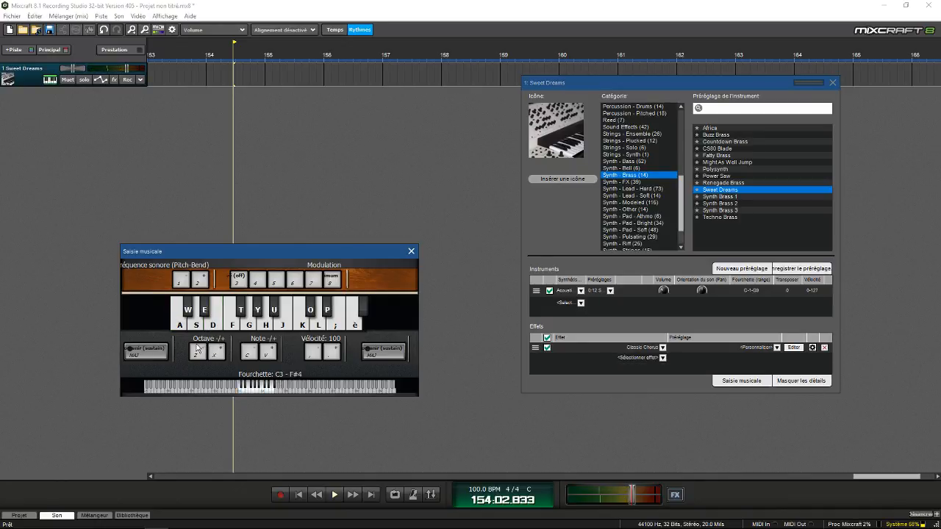
pyautogui.press('a')
pyautogui.press('k')
pyautogui.press('a')
pyautogui.press(';')
pyautogui.press('a')
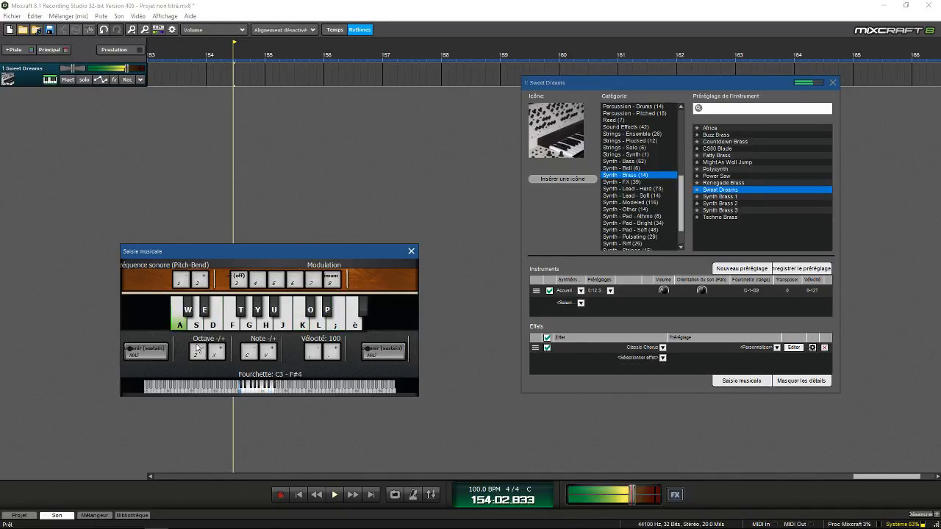
# Step: Play a Sweet Dreams bass riff alternating the A and K keys, with J and H as passing notes
pyautogui.press('a')
pyautogui.press('k')
pyautogui.press('a')
pyautogui.press('j')
pyautogui.press('k')
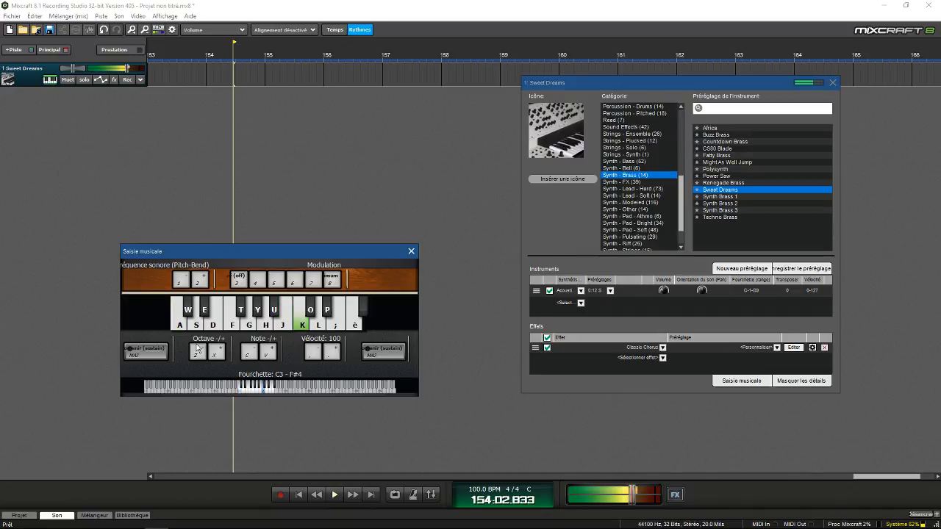
pyautogui.press('a')
pyautogui.press('k')
pyautogui.press('a')
pyautogui.press('k')
pyautogui.press('a')
pyautogui.press('k')
pyautogui.press('h')
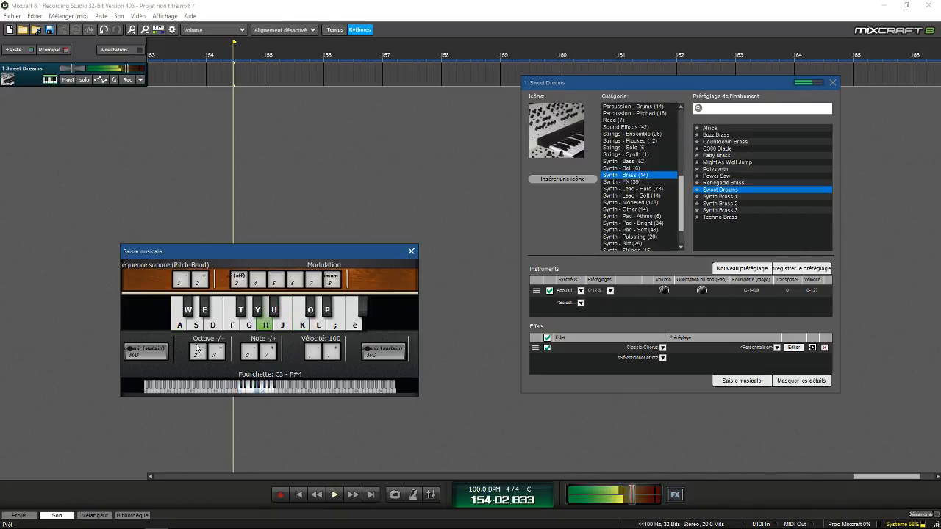
# Step: Extend the Sweet Dreams riff with a phrase on the G, J, H, K, Y and U keys
pyautogui.press('g')
pyautogui.press('j')
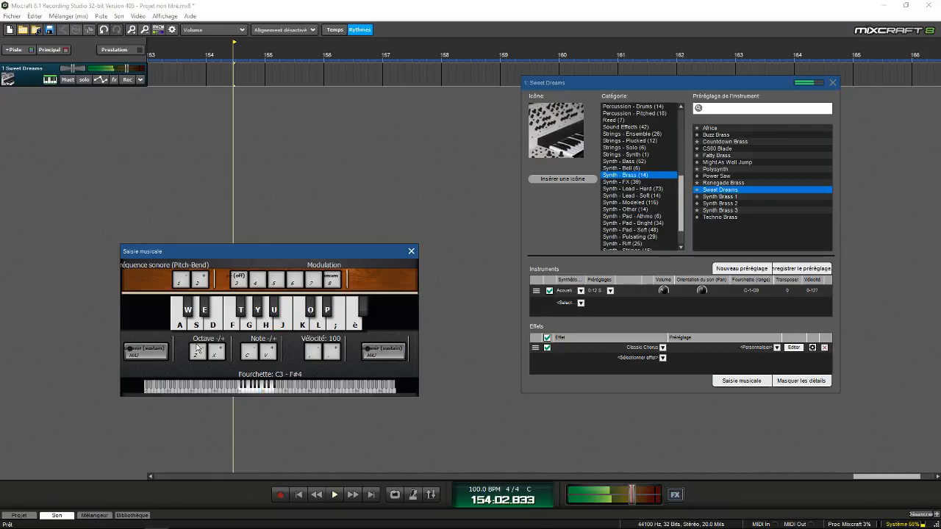
pyautogui.press('h')
pyautogui.press('k')
pyautogui.press('y')
pyautogui.press('u')
pyautogui.press('k')
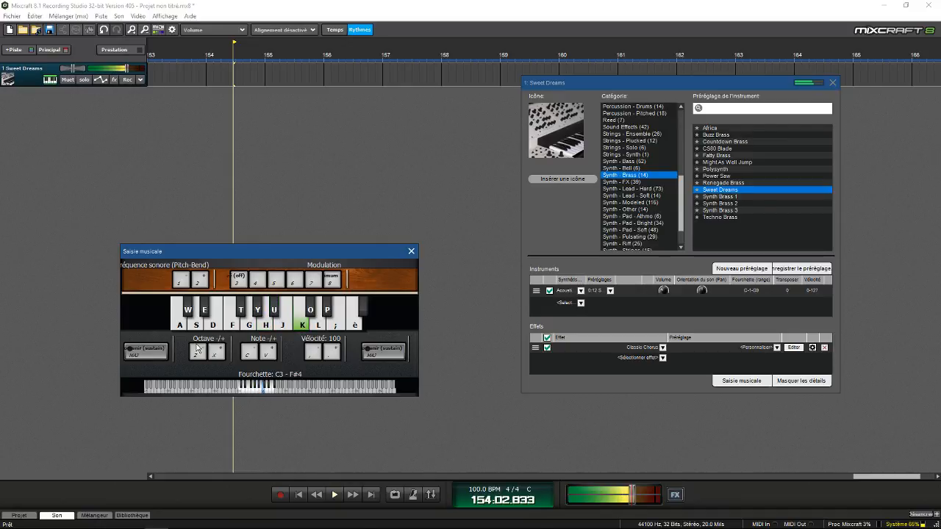
# Step: Continue the Sweet Dreams riff with a phrase on the G, U, K and semicolon notes
pyautogui.press('g')
pyautogui.press('u')
pyautogui.press('k')
pyautogui.press('k')
pyautogui.press(';')
pyautogui.press('k')
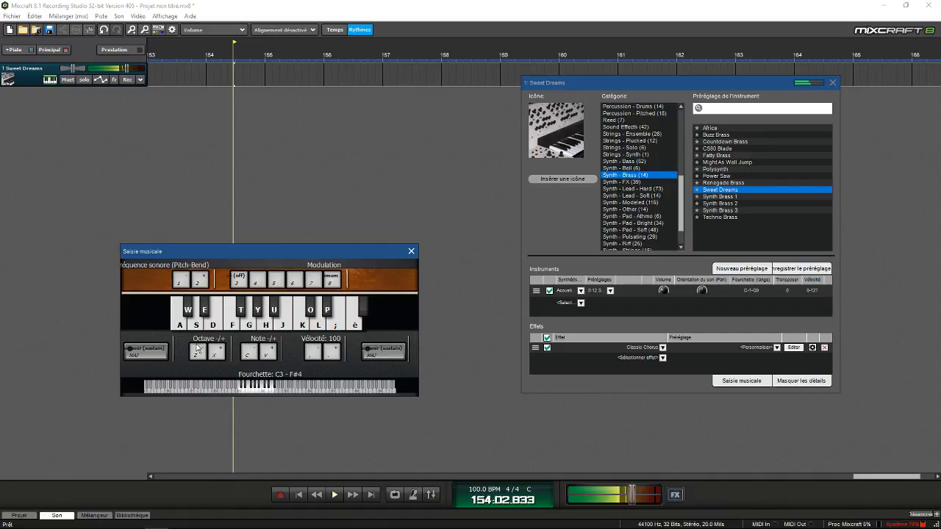
# Step: Finish the Sweet Dreams riff with a phrase on the K, H, Y and U notes
pyautogui.press('k')
pyautogui.press('h')
pyautogui.press('y')
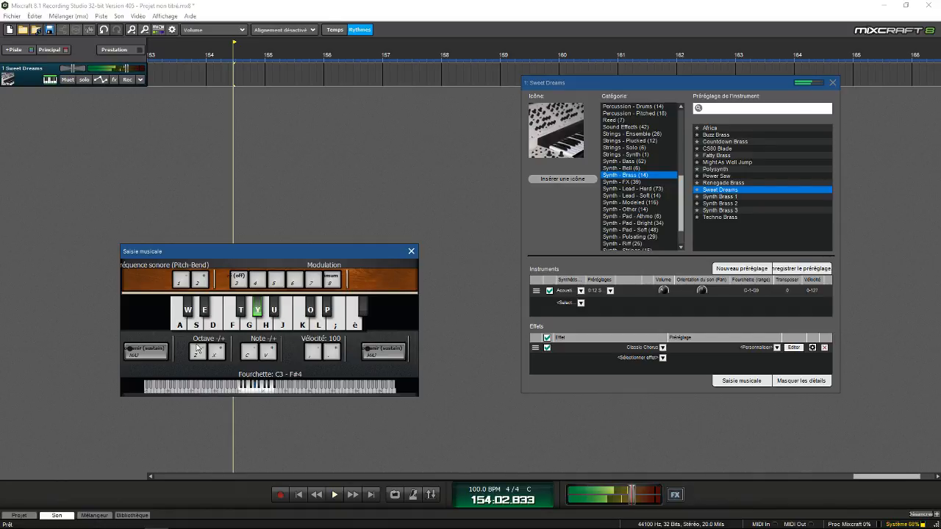
pyautogui.press('y')
pyautogui.press('y')
pyautogui.press('k')
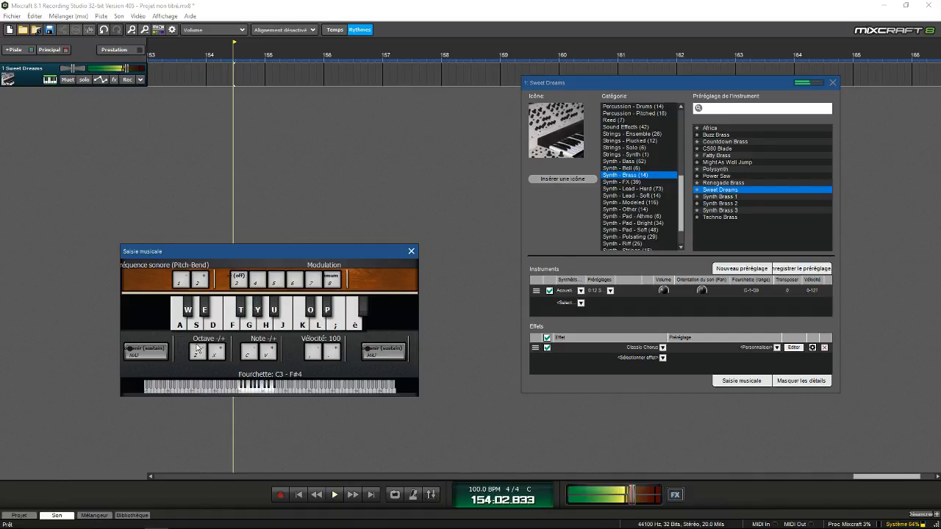
pyautogui.press('u')
pyautogui.press('k')
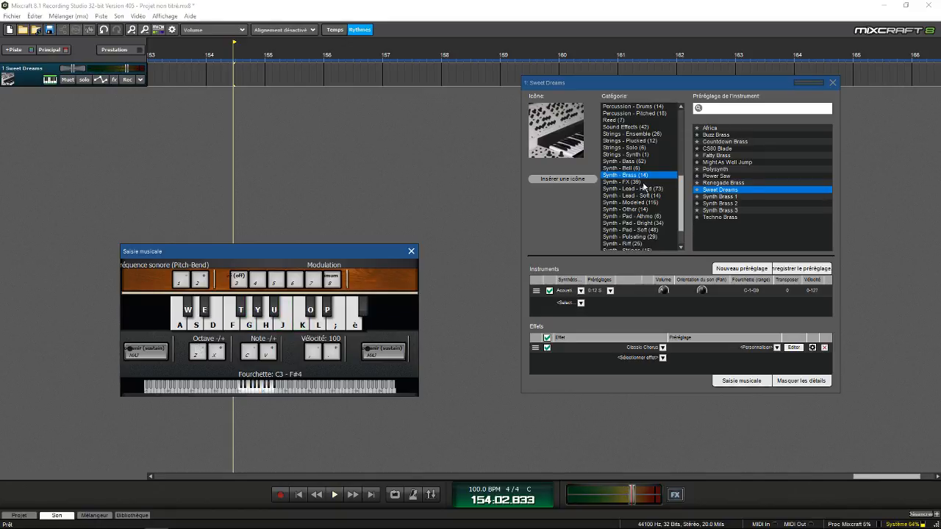
# Step: Look through the instrument category list and display the presets of the VSTi Instruments category
pyautogui.scroll(3, 644, 188)
pyautogui.scroll(1, 647, 157)
pyautogui.scroll(-1, 644, 234)
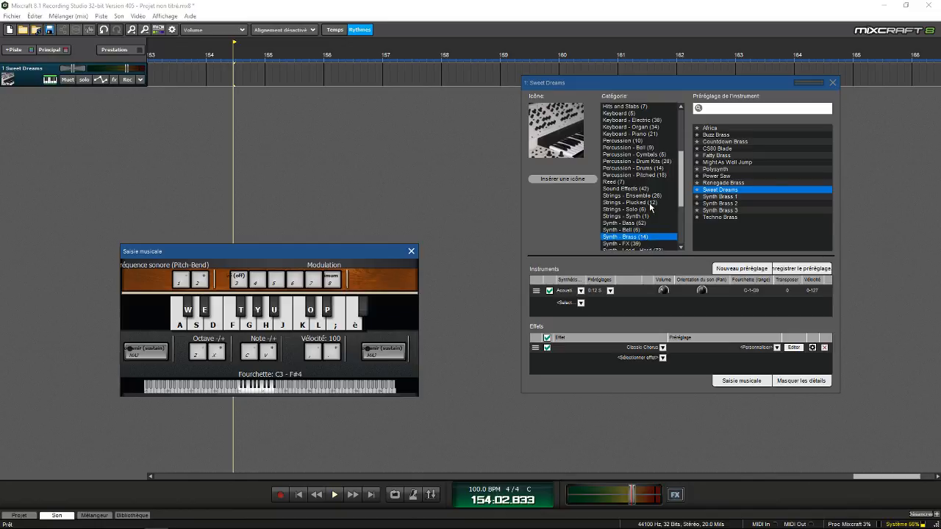
pyautogui.scroll(2, 664, 200)
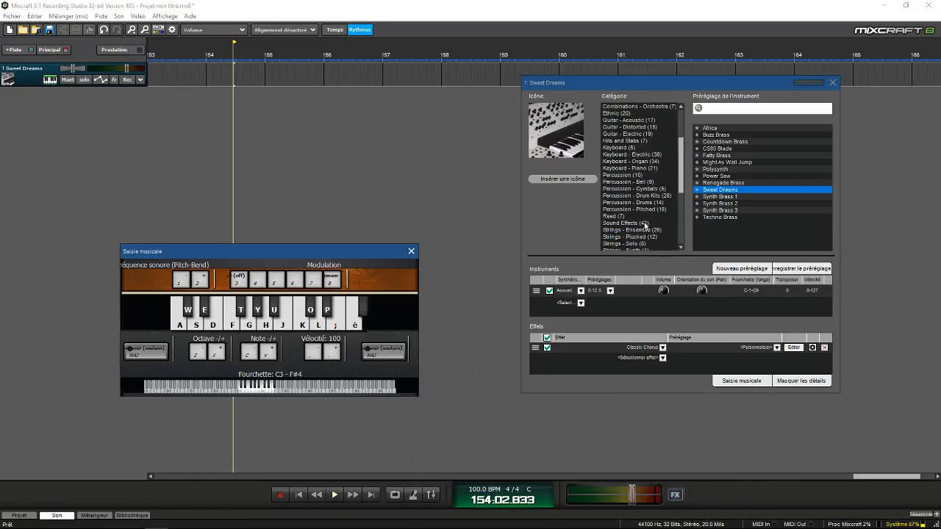
pyautogui.scroll(-5, 646, 226)
pyautogui.scroll(-1, 669, 211)
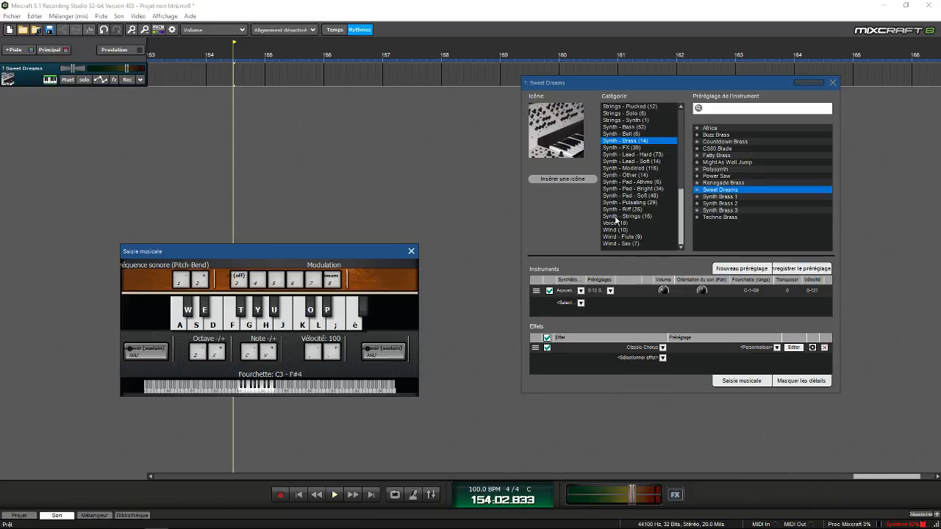
pyautogui.scroll(10, 651, 192)
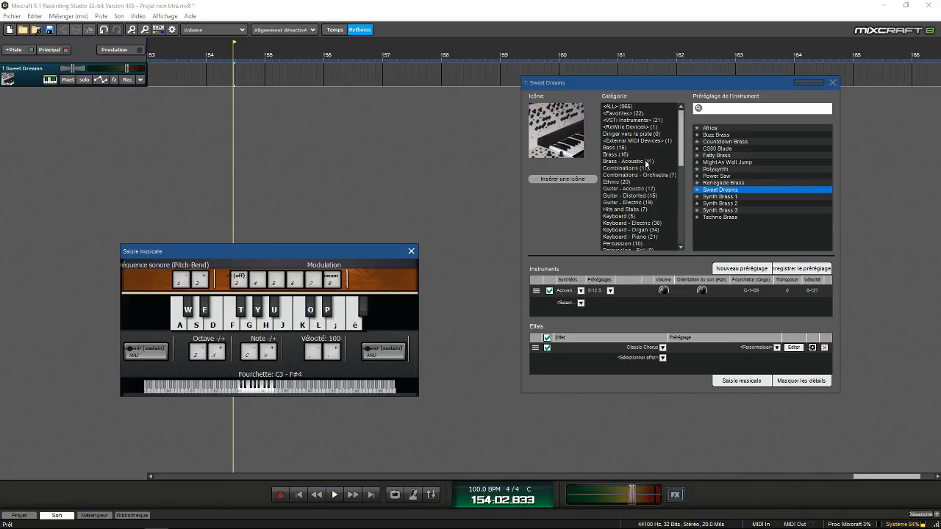
pyautogui.click(651, 120)
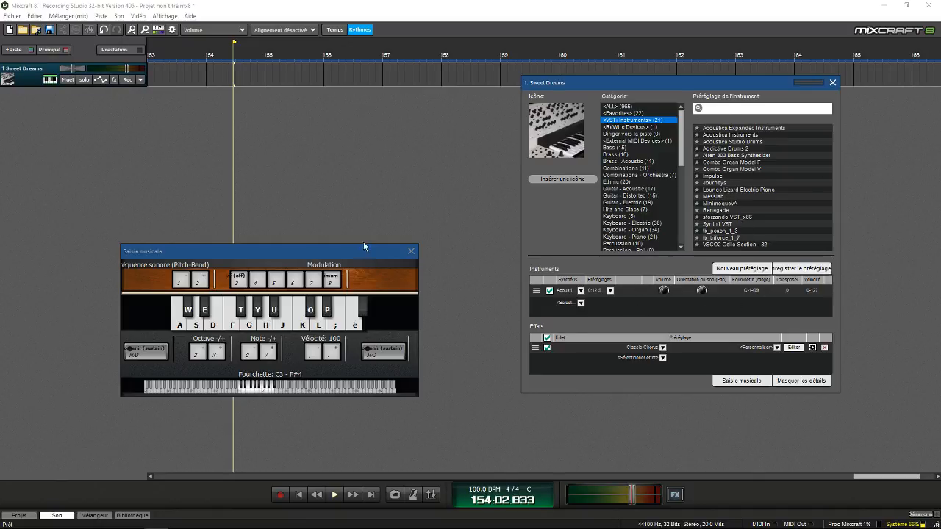
# Step: Close the musical typing keyboard and the instrument window, and zoom the timeline out to the project start
pyautogui.click(410, 251)
pyautogui.click(832, 82)
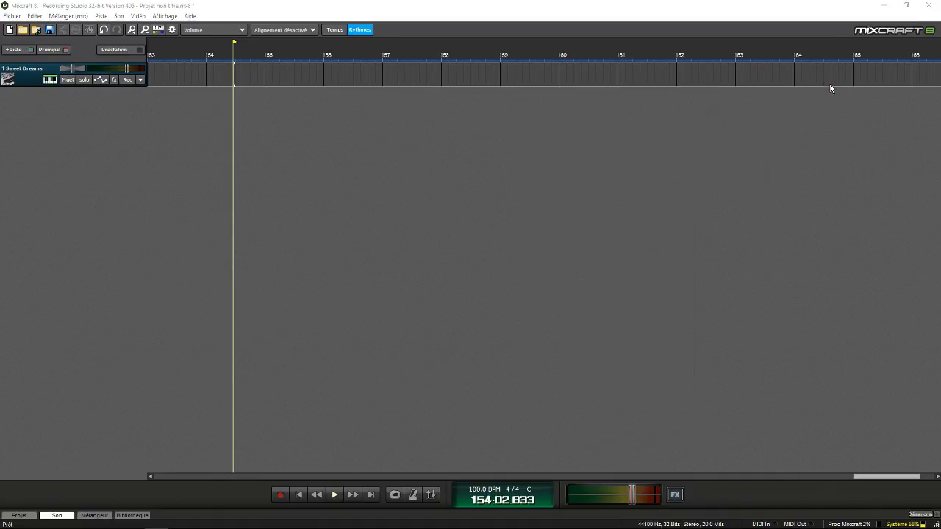
pyautogui.scroll(-3, 231, 51)
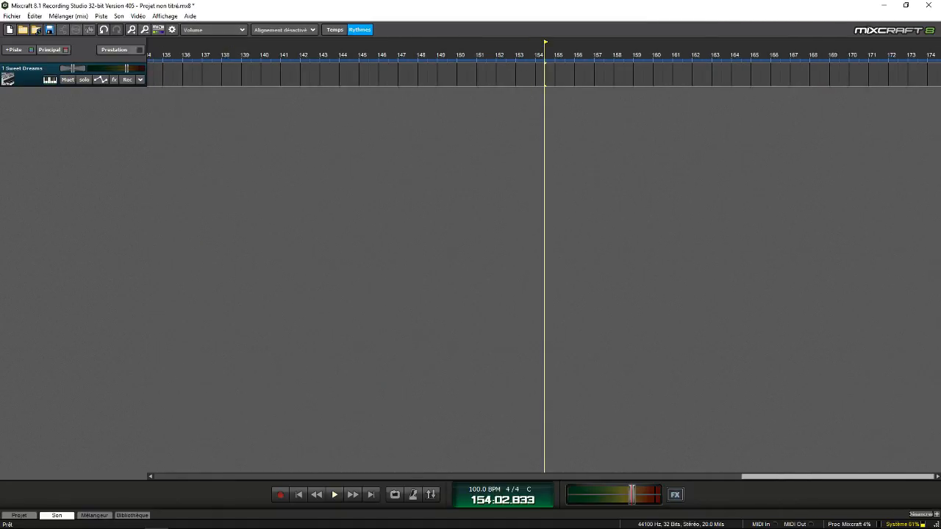
pyautogui.scroll(-5, 358, 58)
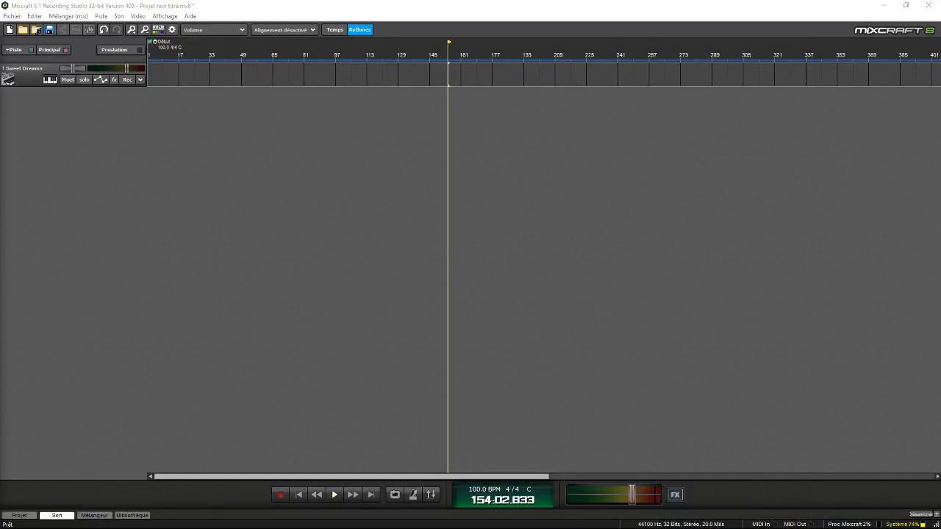
pyautogui.click(491, 30)
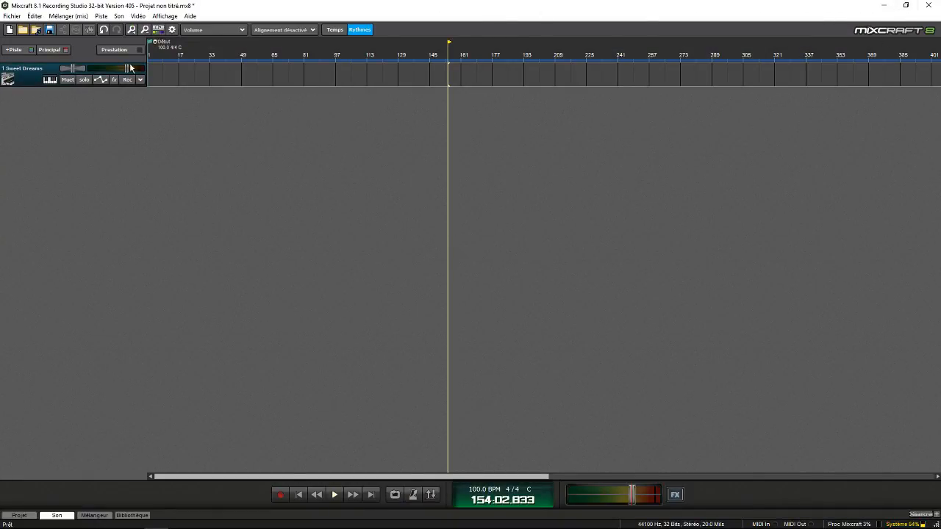
# Step: Quit Mixcraft and return to the desktop
pyautogui.click(12, 16)
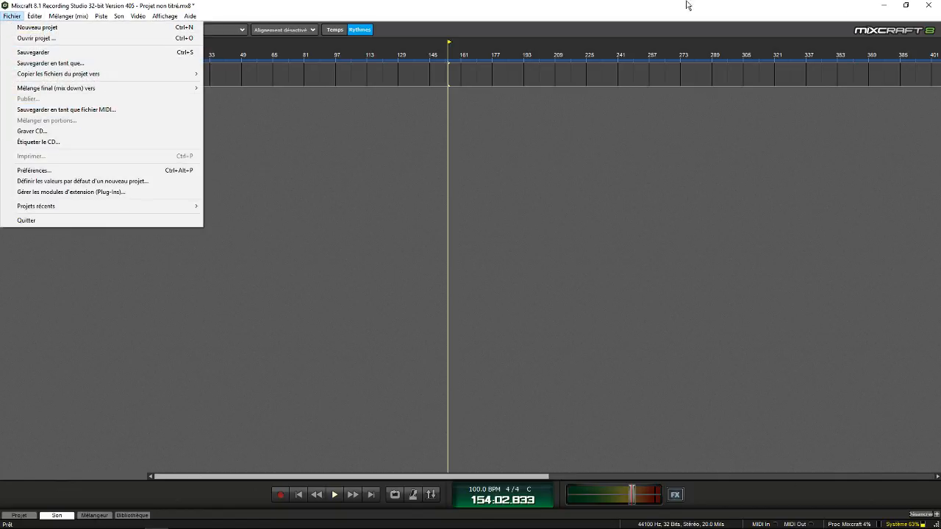
pyautogui.click(544, 407)
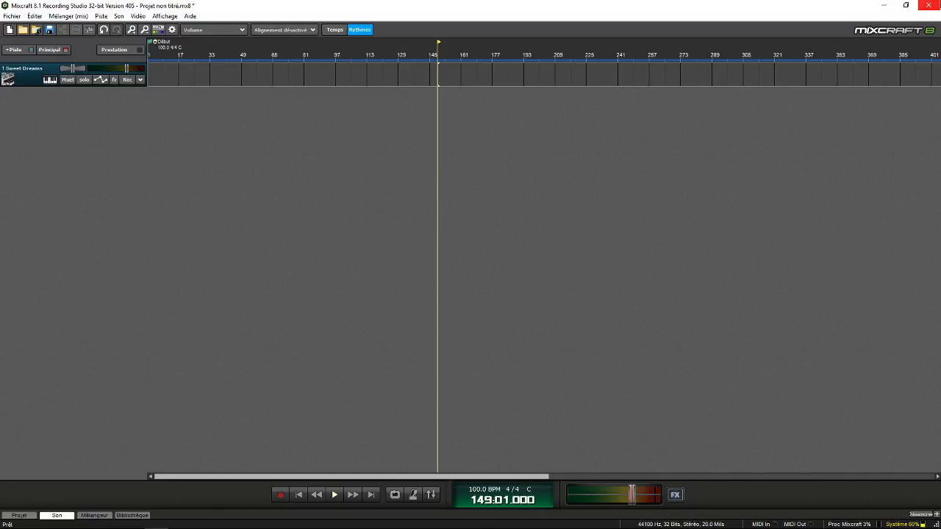
pyautogui.click(929, 5)
pyautogui.click(467, 288)
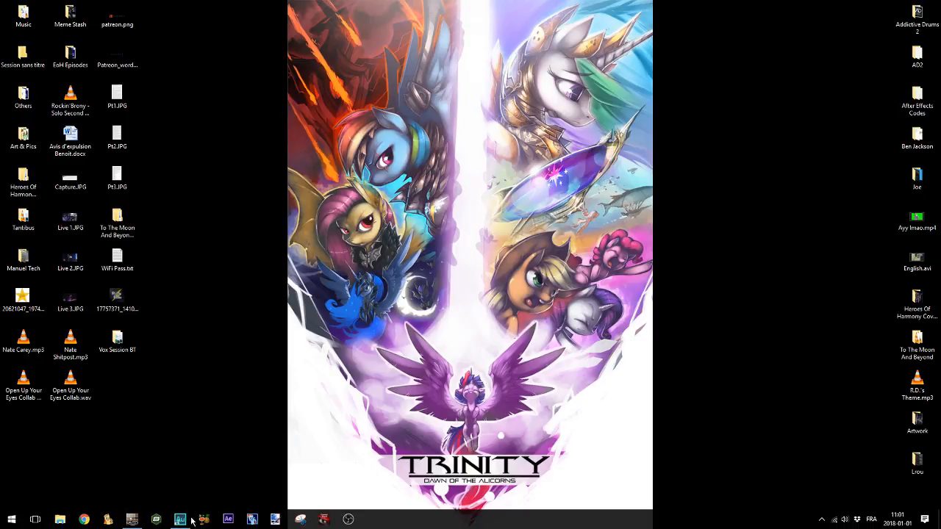
# Step: Switch to Adobe Audition with the Laughter session and bring the floating Files, Effects Rack and Mixer window over the editor
pyautogui.click(192, 513)
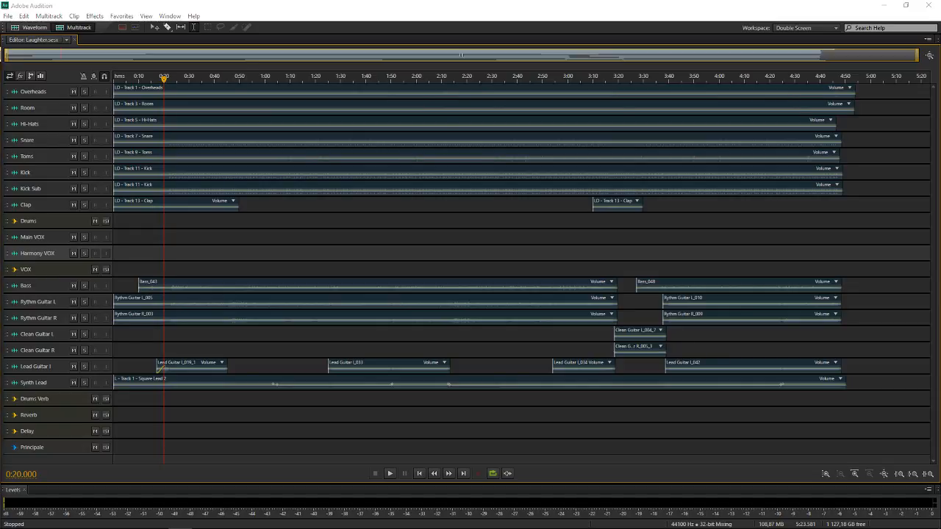
pyautogui.moveTo(0, 377); pyautogui.dragTo(0, 411)
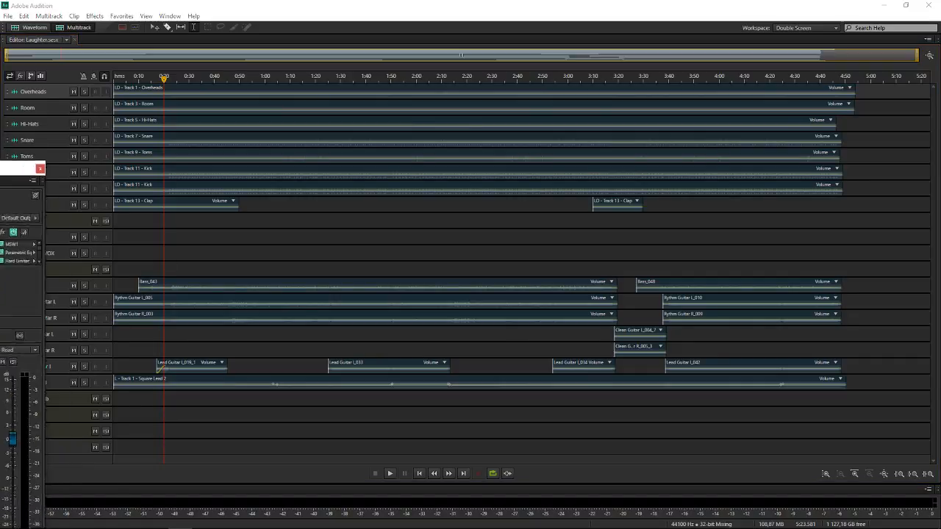
pyautogui.moveTo(0, 166); pyautogui.dragTo(610, 31)
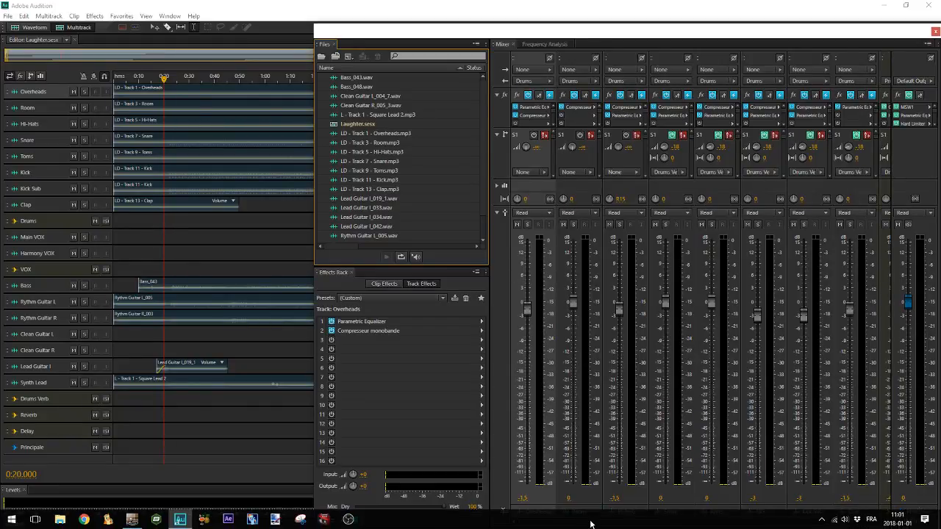
pyautogui.moveTo(562, 526); pyautogui.dragTo(511, 503)
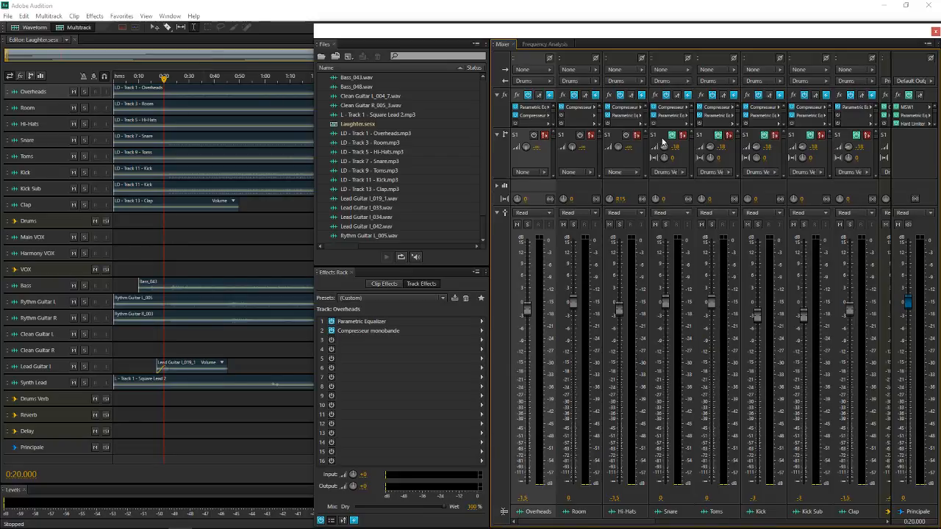
# Step: Look along the mixer's channel strips and center the floating mixer window over the multitrack editor
pyautogui.moveTo(620, 522); pyautogui.dragTo(757, 504)
pyautogui.moveTo(668, 513); pyautogui.dragTo(500, 512)
pyautogui.moveTo(484, 31); pyautogui.dragTo(353, 19)
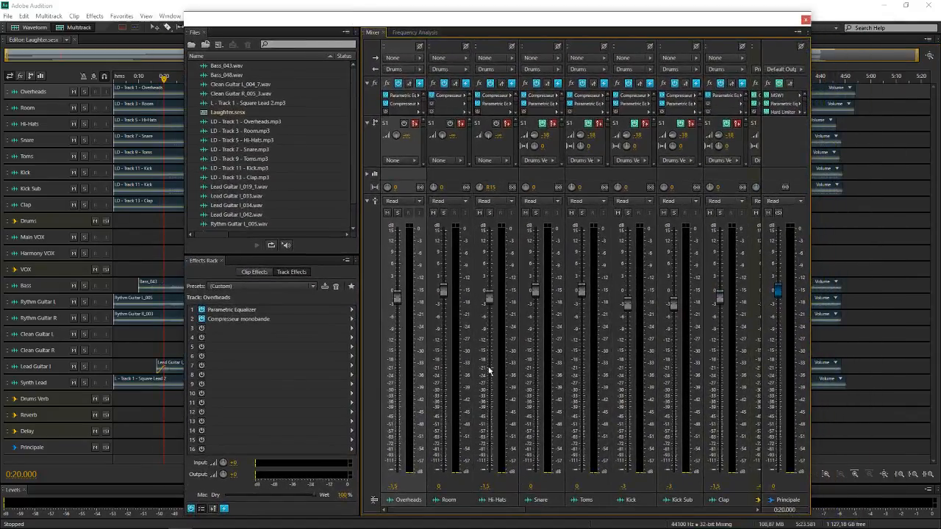
pyautogui.moveTo(489, 512); pyautogui.dragTo(319, 432)
# Step: Inspect the Overheads track's Compresseur monobande settings, close them, and select the Hi-Hats track
pyautogui.doubleClick(403, 104)
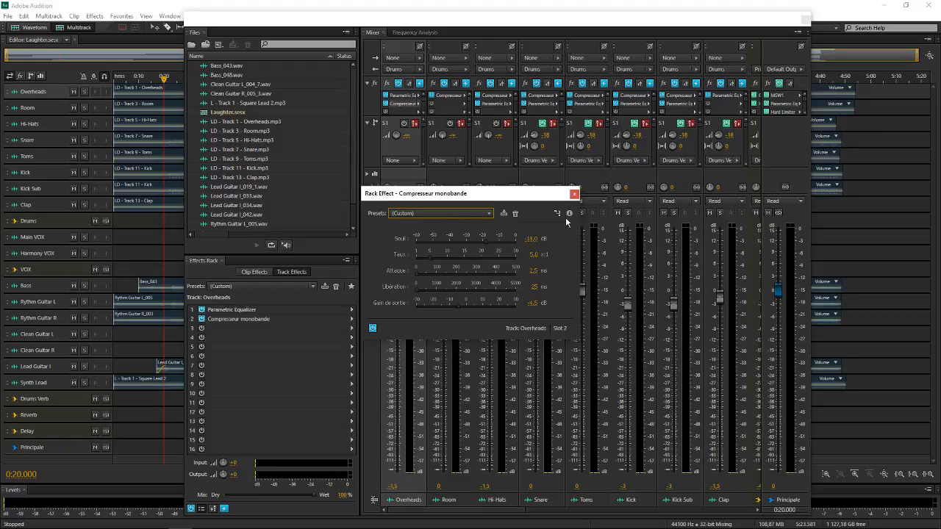
pyautogui.click(575, 194)
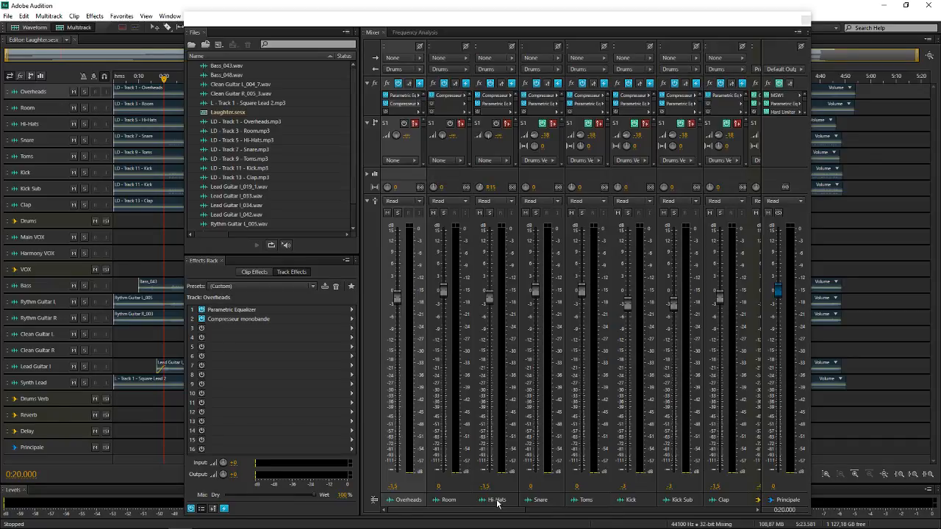
pyautogui.click(499, 203)
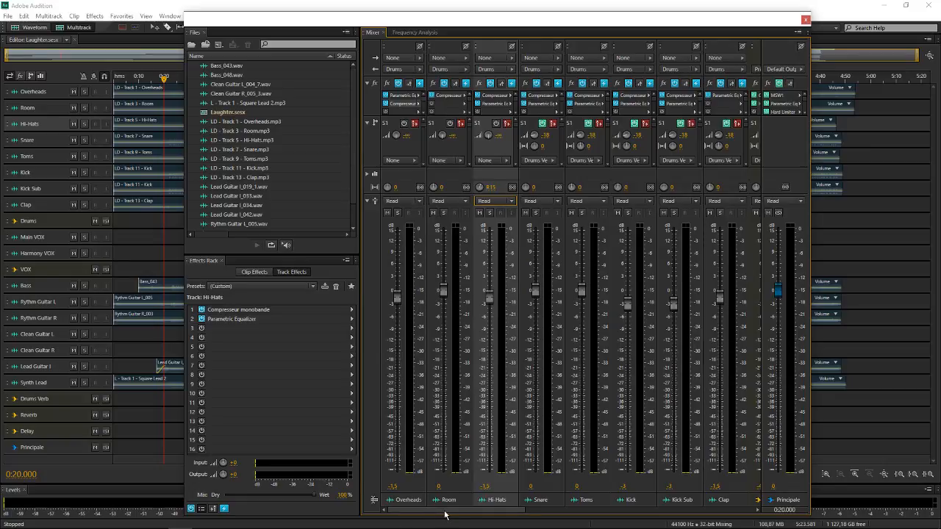
# Step: Examine the reverb and delay buses at the end of the mixer and select the Drums Verb bus
pyautogui.moveTo(446, 513); pyautogui.dragTo(570, 503)
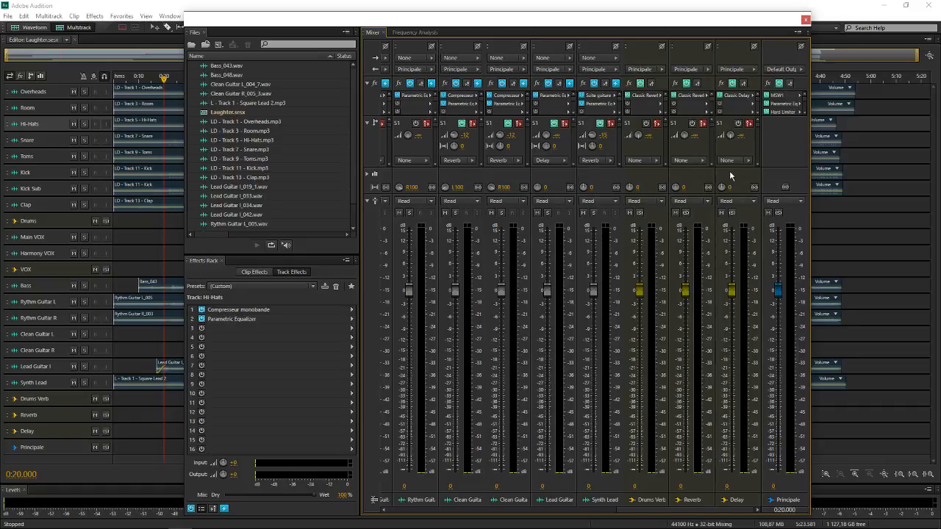
pyautogui.click(684, 177)
pyautogui.click(639, 175)
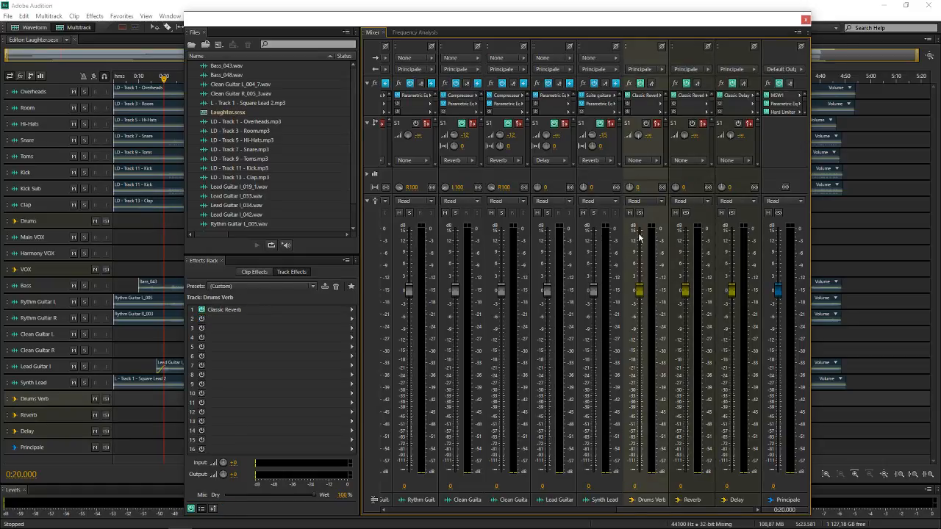
pyautogui.moveTo(674, 511)
pyautogui.mouseDown()
pyautogui.moveTo(651, 510)
pyautogui.moveTo(662, 509)
pyautogui.mouseUp()
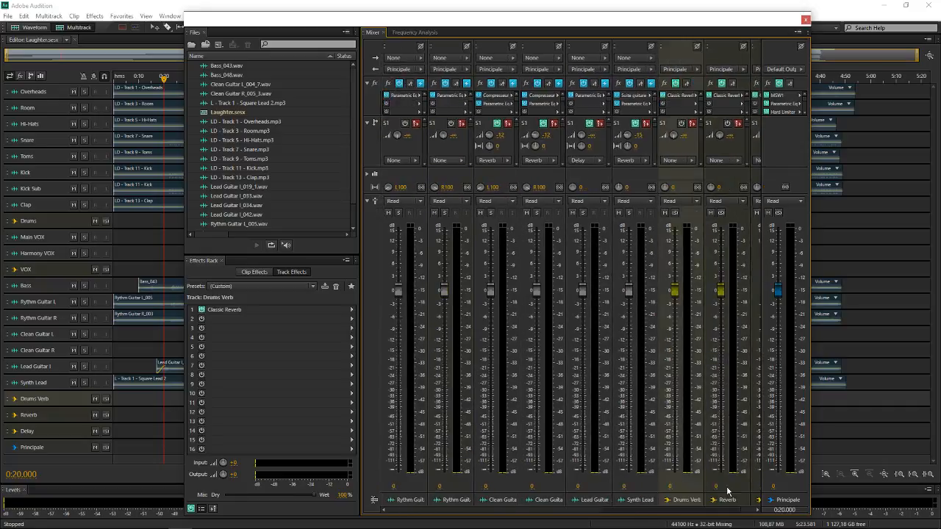
pyautogui.moveTo(727, 488); pyautogui.dragTo(659, 510)
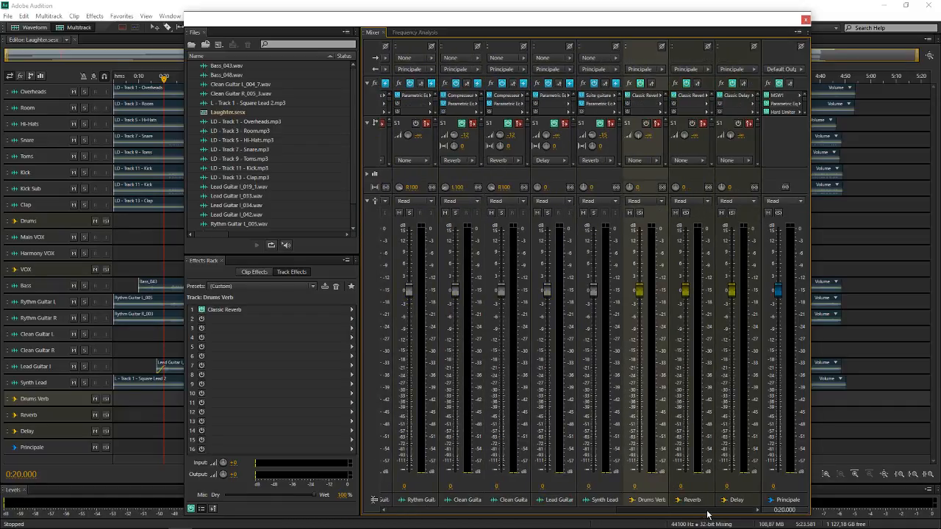
# Step: Inspect the Classic Reverb on the Drums Verb bus and the Classic Delay on the Delay bus
pyautogui.doubleClick(648, 96)
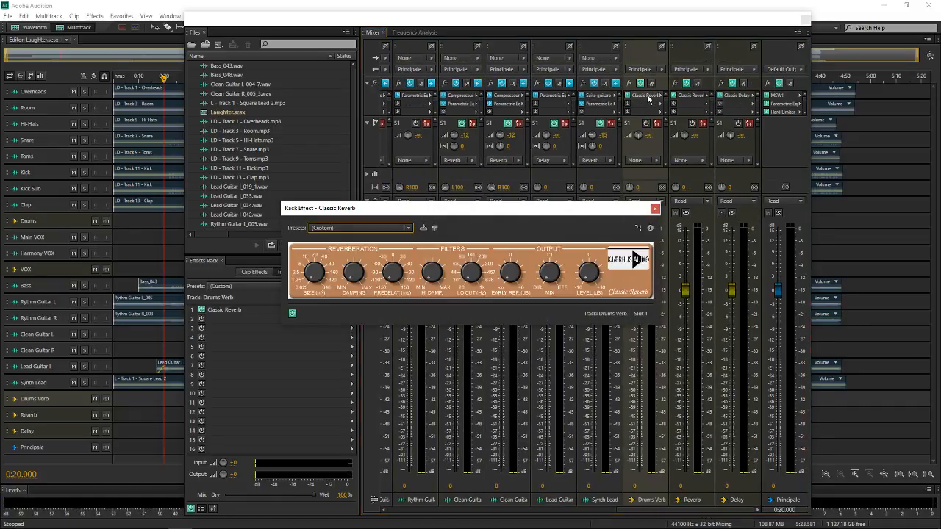
pyautogui.click(655, 208)
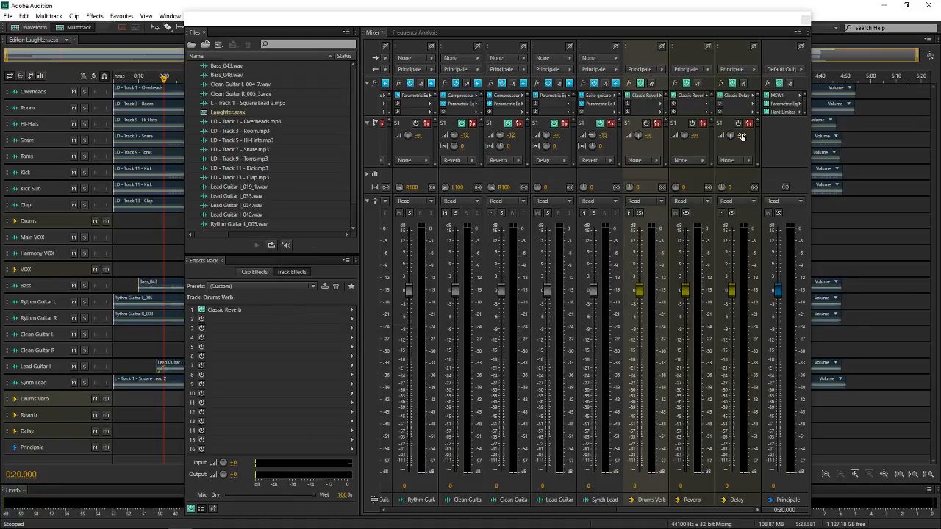
pyautogui.doubleClick(738, 95)
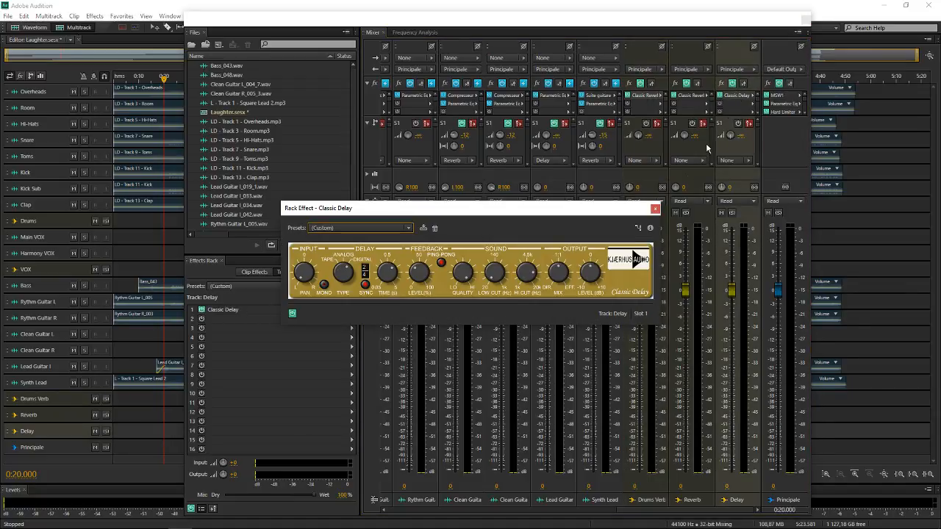
pyautogui.click(655, 208)
# Step: Add the VST effect Classic Chorus to slot 2 of the Delay bus and close its settings
pyautogui.rightClick(349, 324)
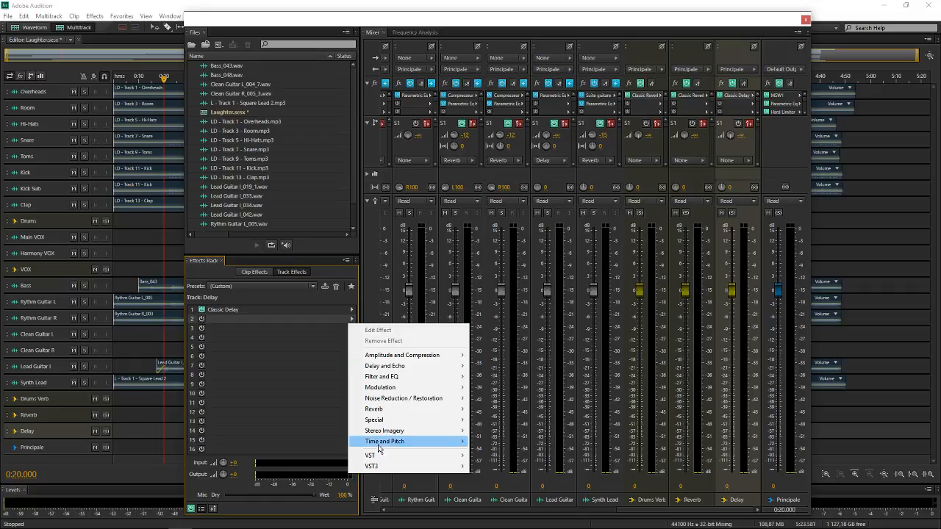
pyautogui.moveTo(433, 455)
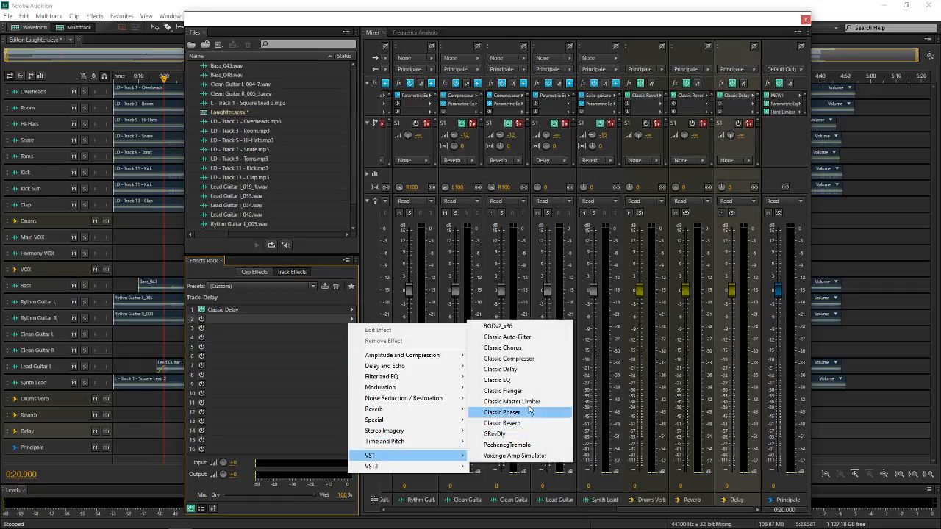
pyautogui.click(550, 347)
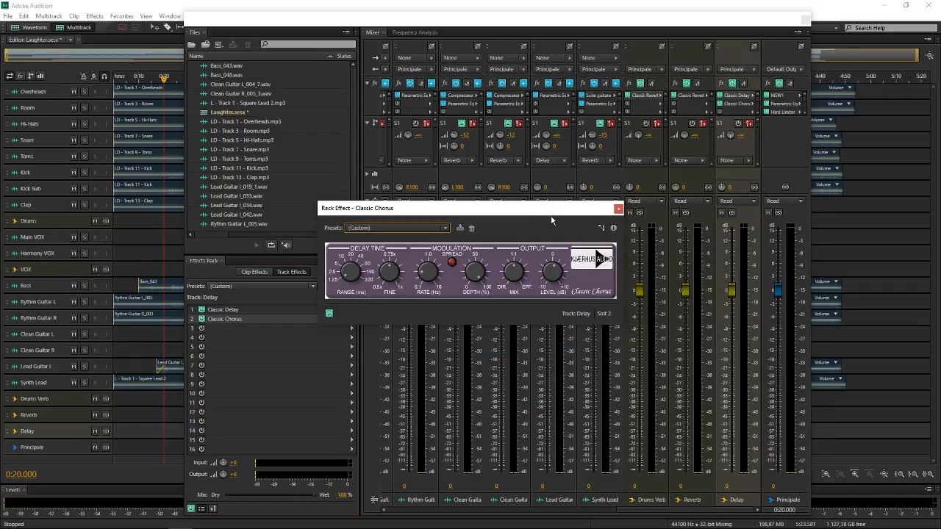
pyautogui.click(619, 209)
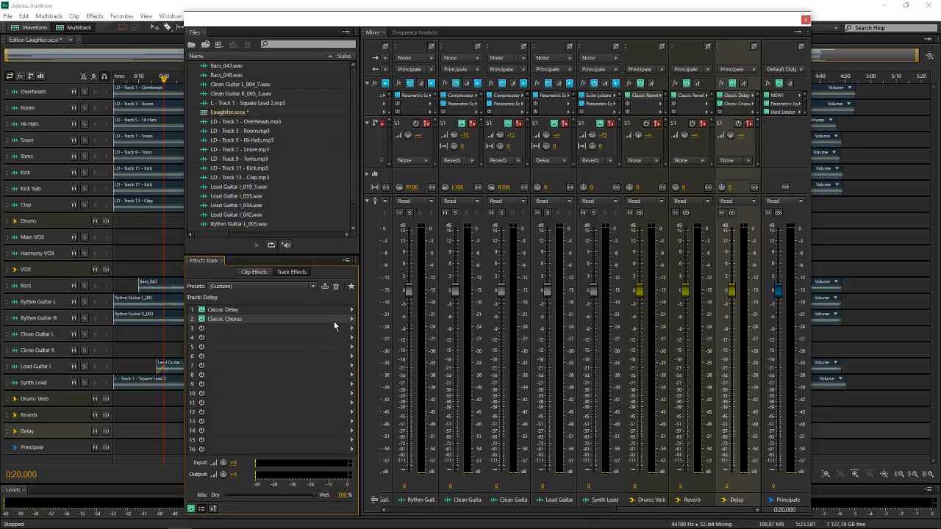
# Step: Reopen the Classic Chorus settings in slot 2 of the Delay bus, review them, and close them
pyautogui.doubleClick(334, 321)
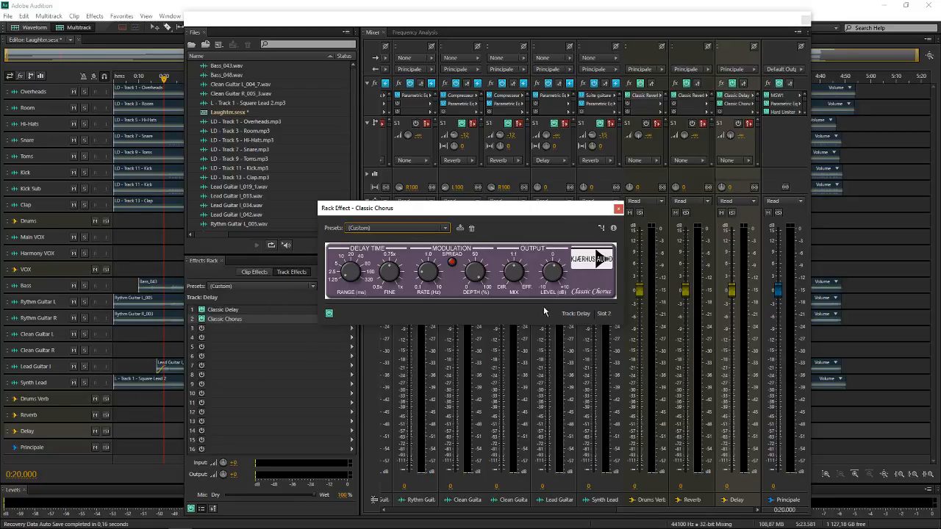
pyautogui.click(619, 208)
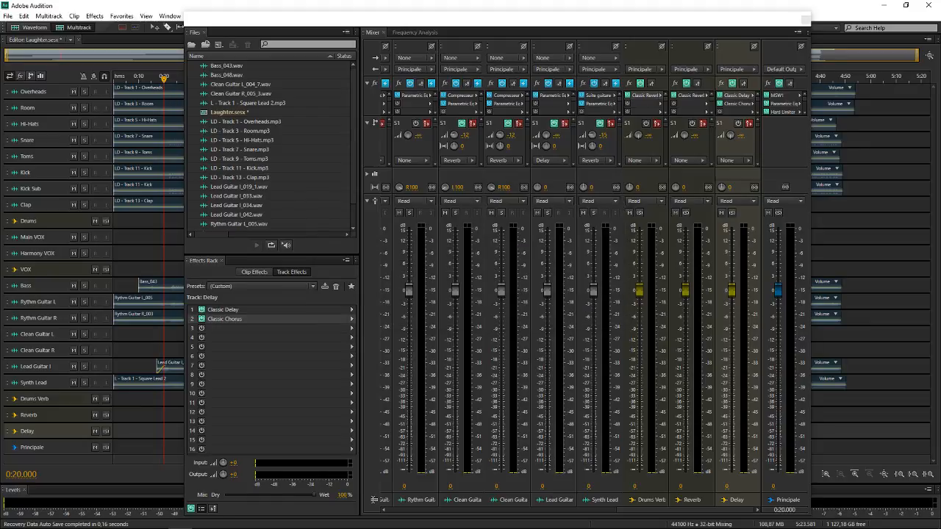
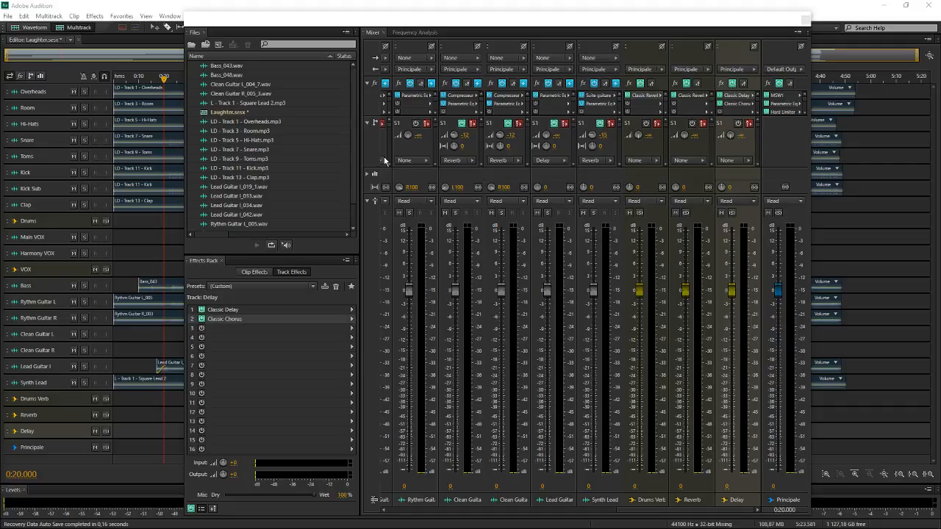
# Step: Inspect the MSW1 stereo width effect in slot 1 of the Principale master track and close its settings
pyautogui.moveTo(628, 511); pyautogui.dragTo(392, 501)
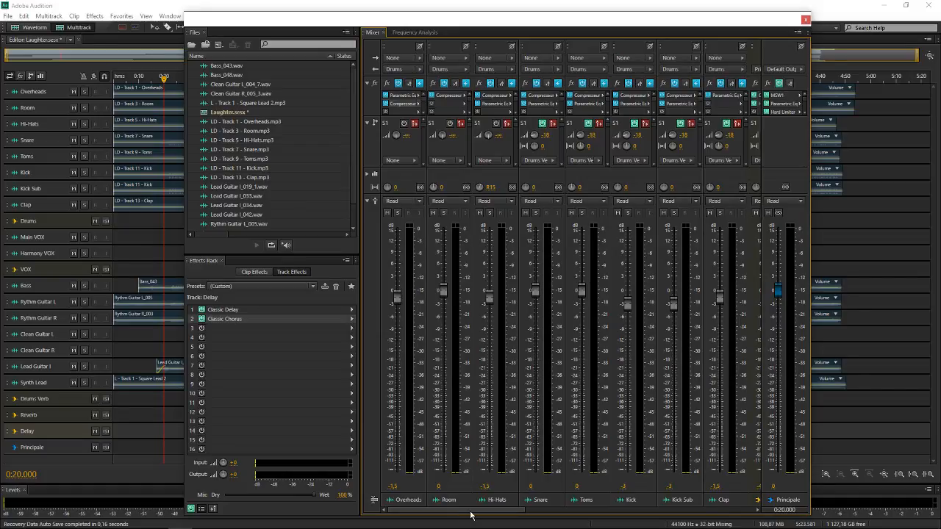
pyautogui.moveTo(471, 512); pyautogui.dragTo(441, 502)
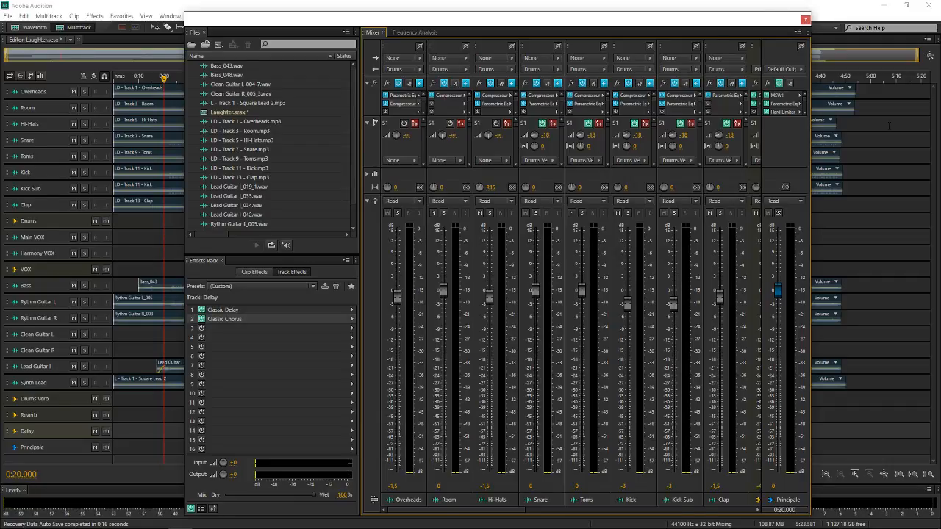
pyautogui.moveTo(451, 517); pyautogui.dragTo(522, 518)
pyautogui.doubleClick(780, 95)
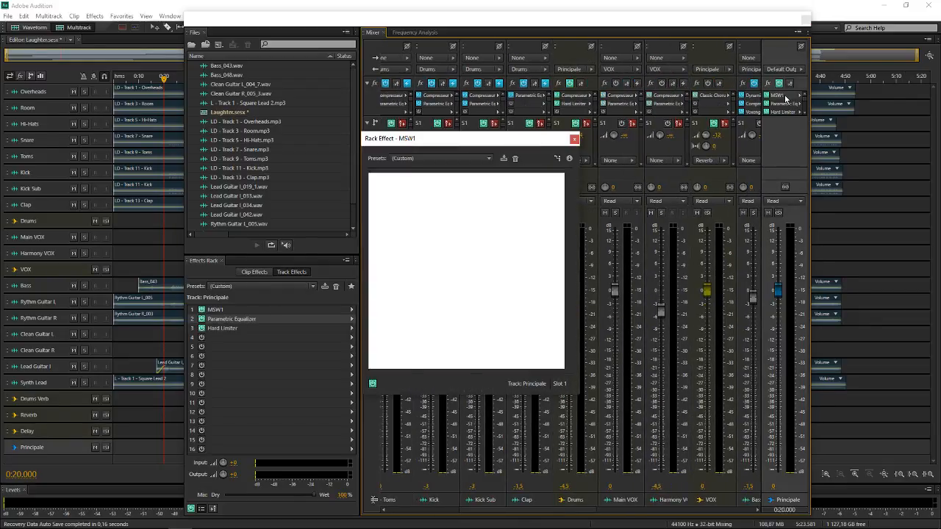
pyautogui.moveTo(471, 132)
pyautogui.mouseDown()
pyautogui.moveTo(581, 104)
pyautogui.moveTo(558, 26)
pyautogui.moveTo(502, 105)
pyautogui.moveTo(415, 120)
pyautogui.moveTo(491, 132)
pyautogui.moveTo(477, 129)
pyautogui.mouseUp()
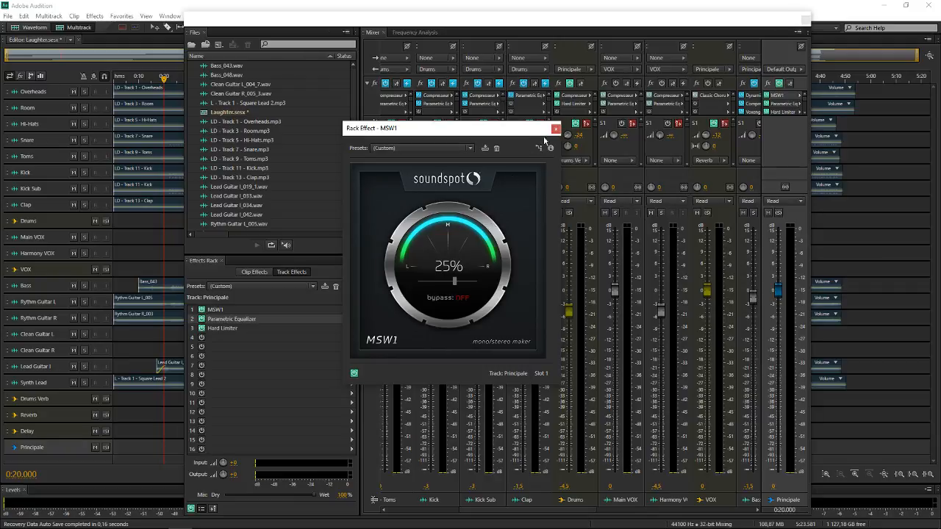
pyautogui.click(555, 129)
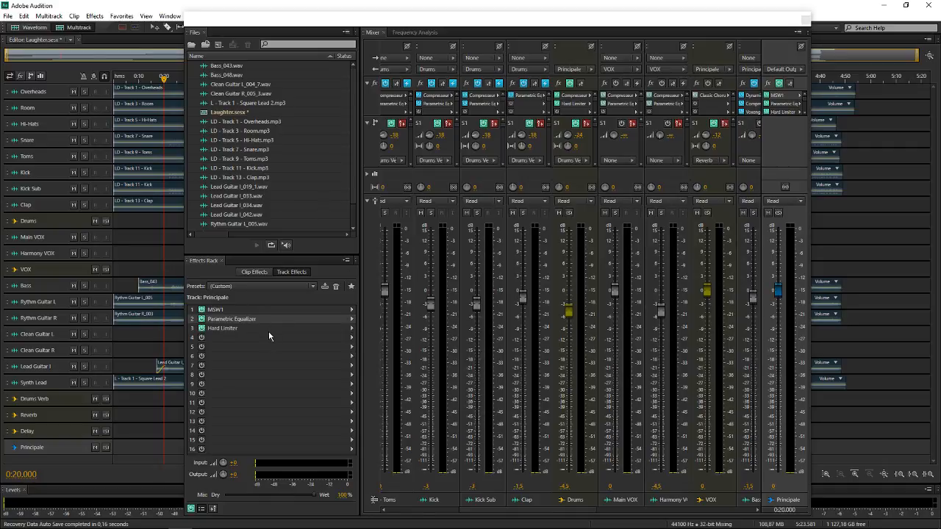
# Step: Enable the Limiter No6 VST plug-in in the Audio Plug-In Manager and apply the change
pyautogui.click(351, 339)
pyautogui.moveTo(383, 477)
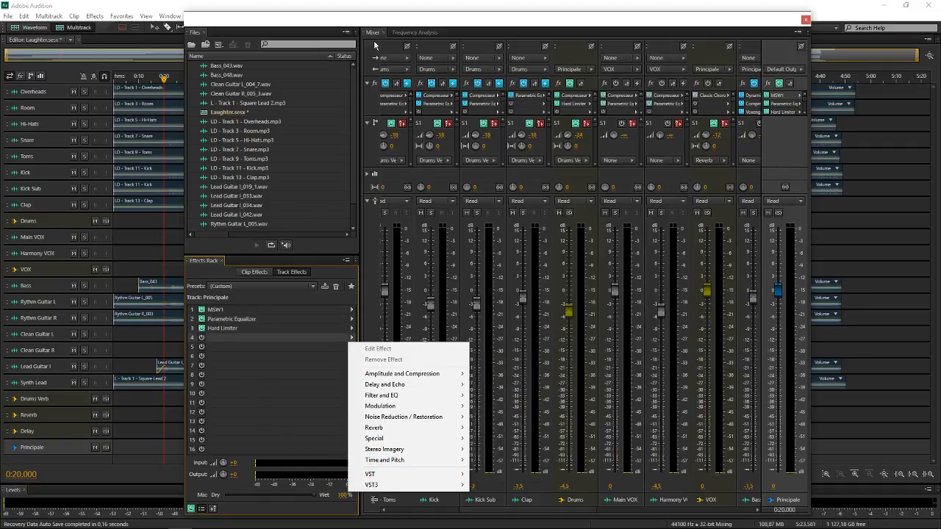
pyautogui.moveTo(453, 26); pyautogui.dragTo(427, 71)
pyautogui.click(95, 15)
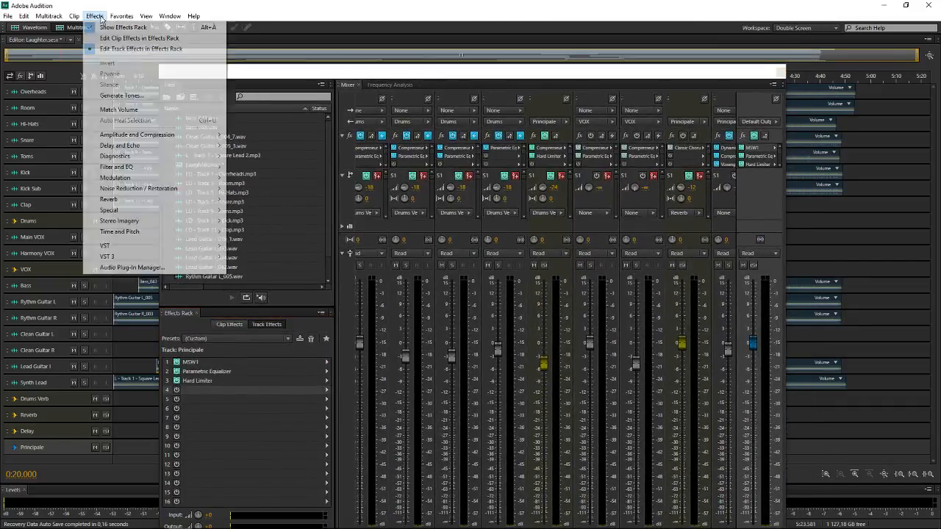
pyautogui.click(156, 268)
pyautogui.scroll(-5, 327, 294)
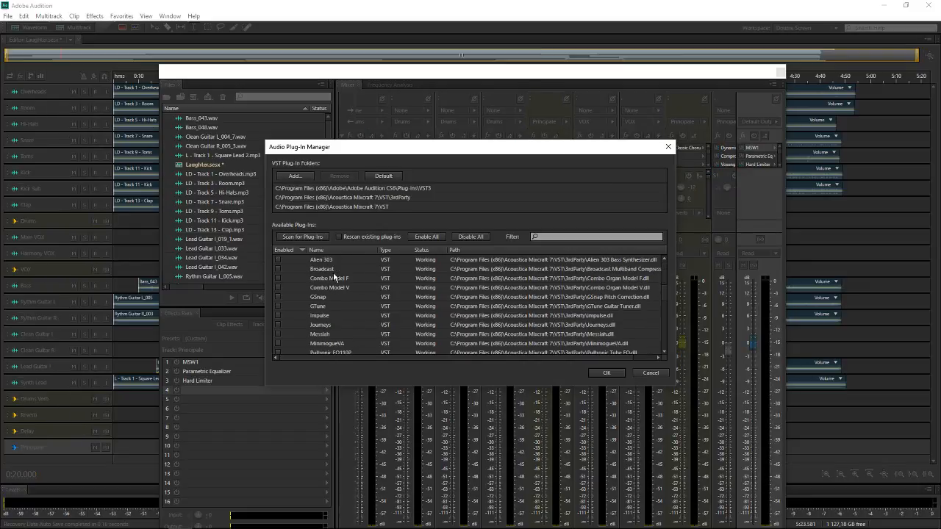
pyautogui.scroll(-4, 291, 322)
pyautogui.scroll(-5, 291, 327)
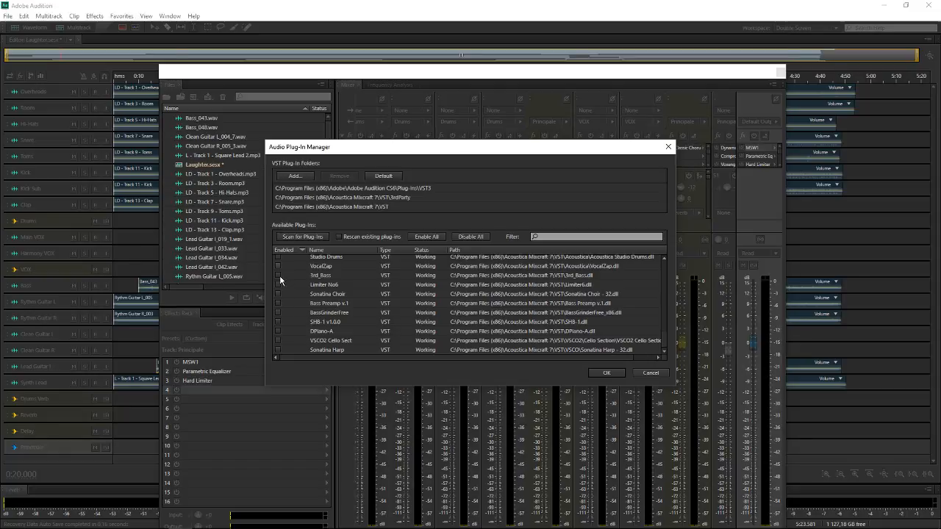
pyautogui.click(607, 373)
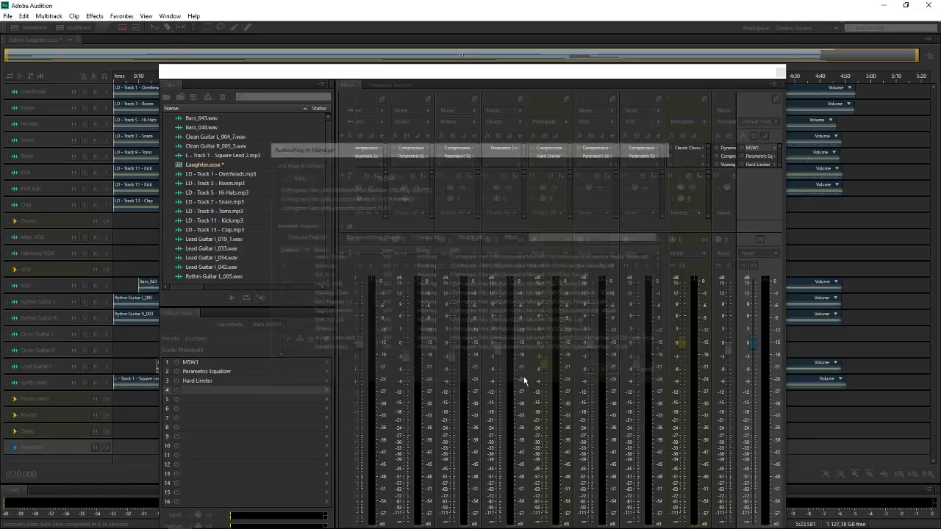
# Step: Add the VST effect Limiter6 to slot 4 of the Principale track, view its controls, and remove it from the rack
pyautogui.click(329, 390)
pyautogui.moveTo(364, 370)
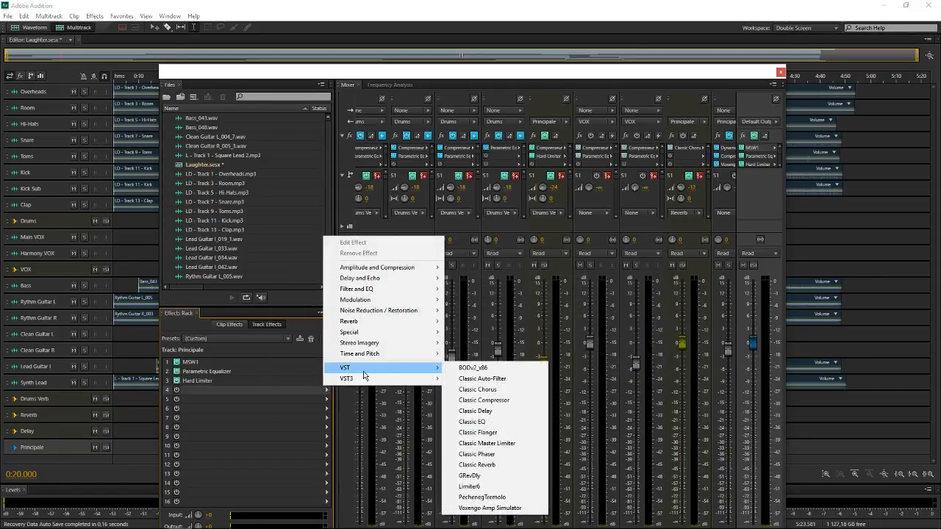
pyautogui.click(474, 486)
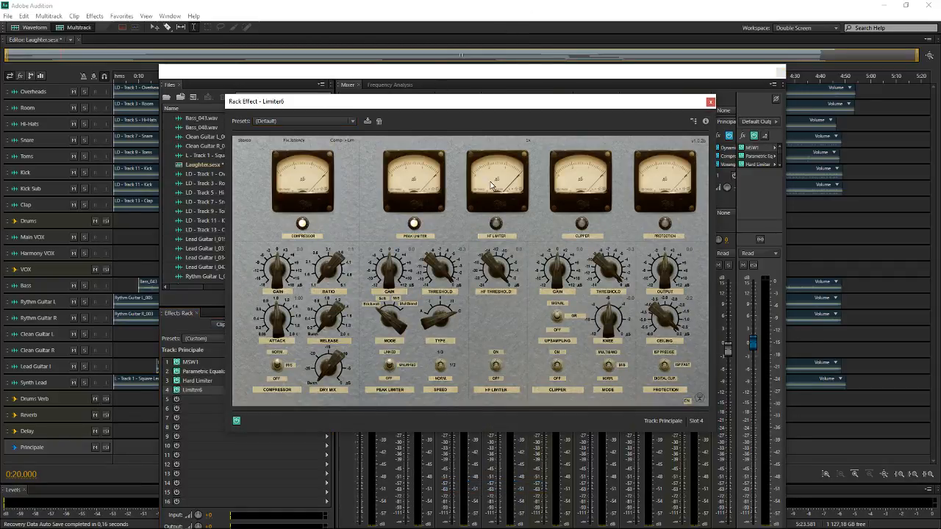
pyautogui.moveTo(483, 101); pyautogui.dragTo(497, 134)
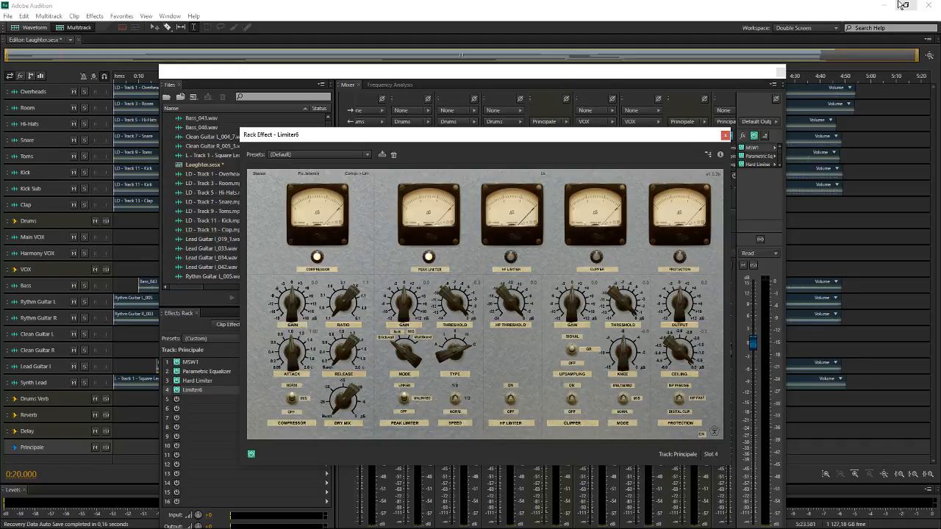
pyautogui.click(726, 135)
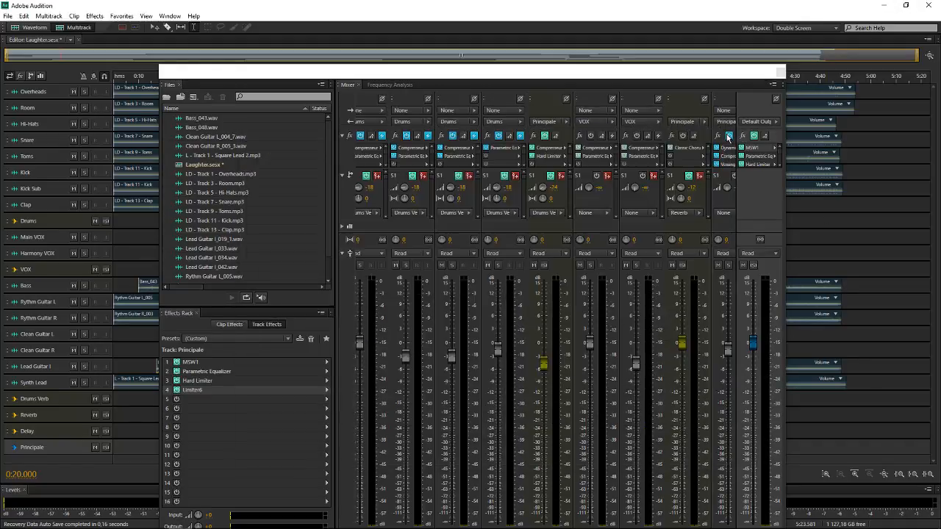
pyautogui.click(210, 389)
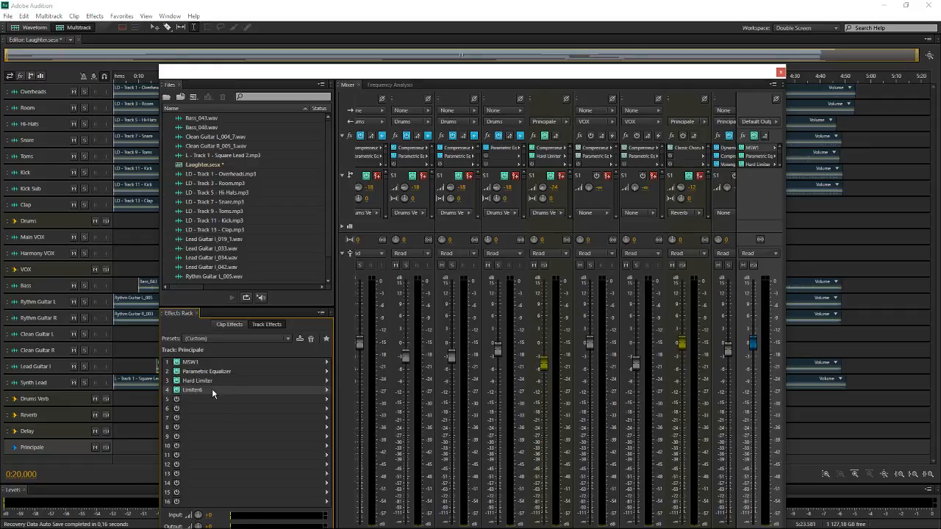
pyautogui.press('Delete')
# Step: Inspect the Hard Limiter settings on the Principale and Drums tracks, close them, and reselect the Principale track
pyautogui.doubleClick(218, 381)
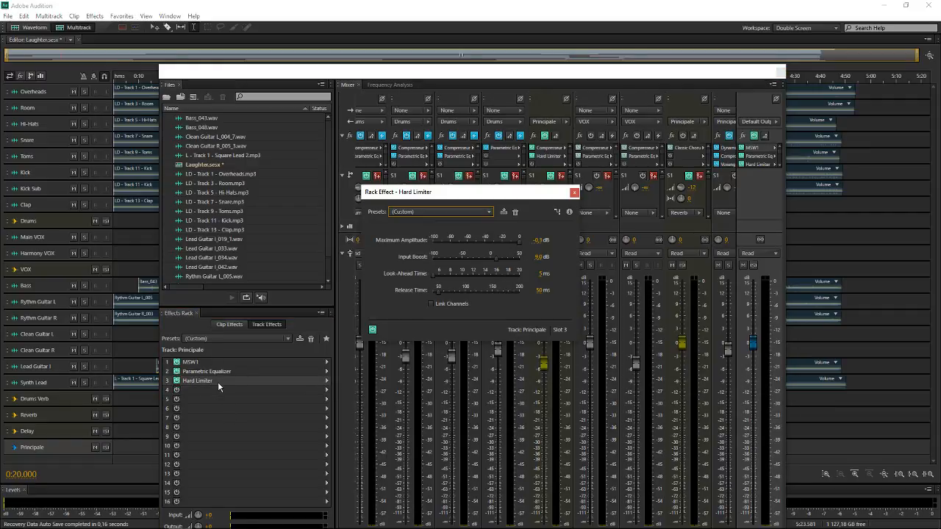
pyautogui.click(574, 193)
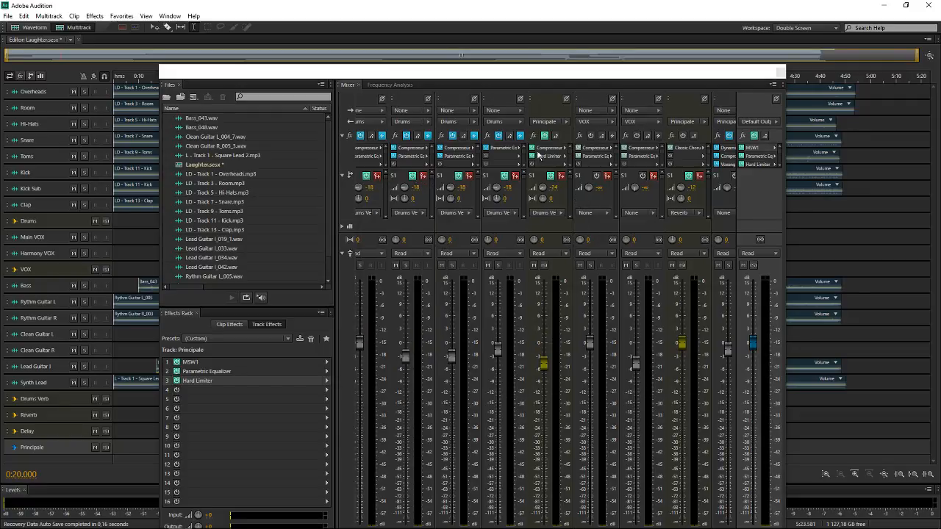
pyautogui.doubleClick(546, 157)
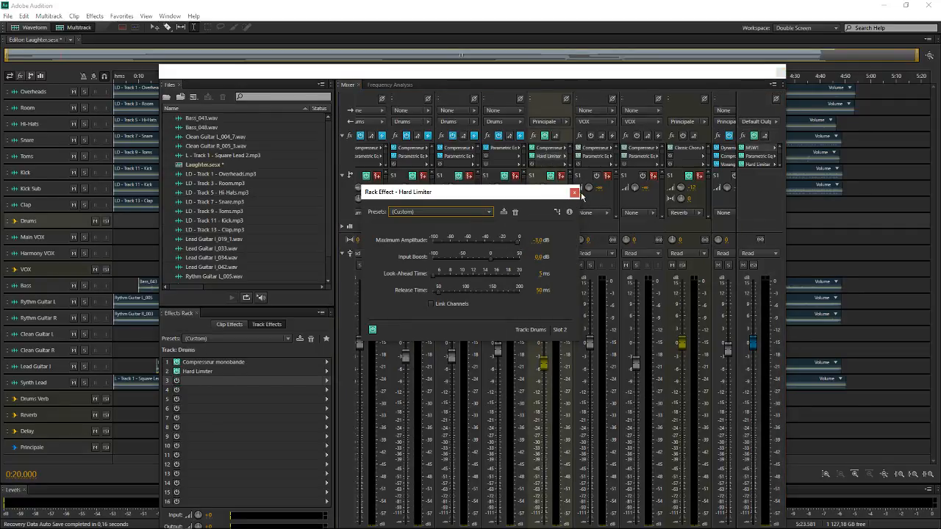
pyautogui.click(574, 193)
pyautogui.click(742, 211)
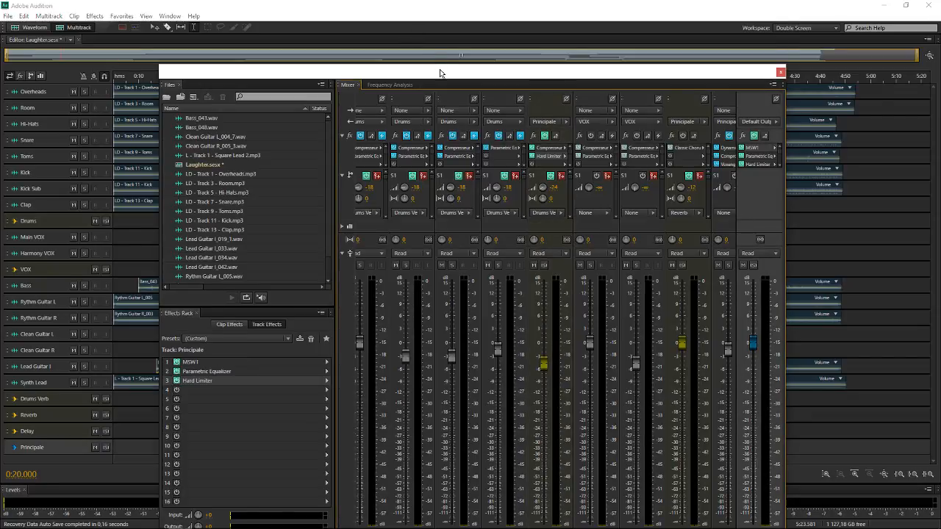
# Step: Move the floating mixer window higher and reopen the MSW1 effect on the Principale track
pyautogui.moveTo(441, 73); pyautogui.dragTo(441, 7)
pyautogui.moveTo(531, 6); pyautogui.dragTo(531, 27)
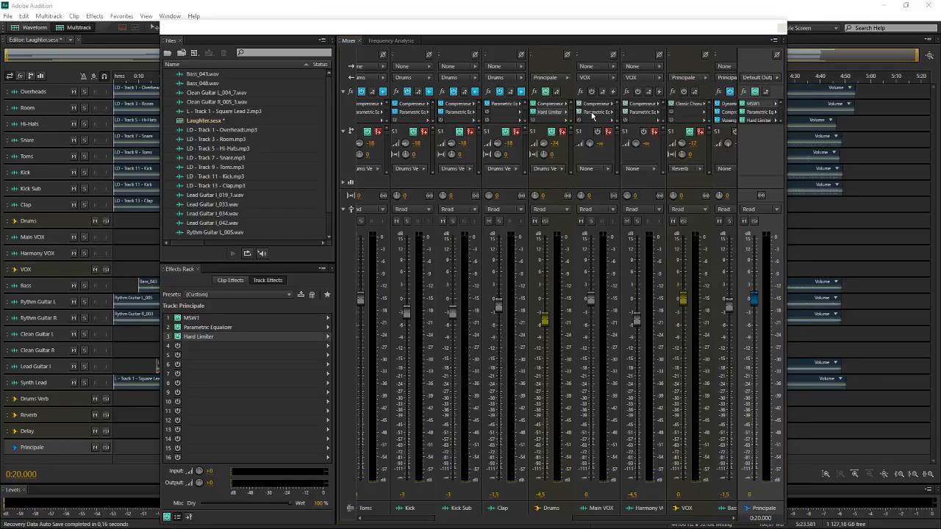
pyautogui.doubleClick(758, 104)
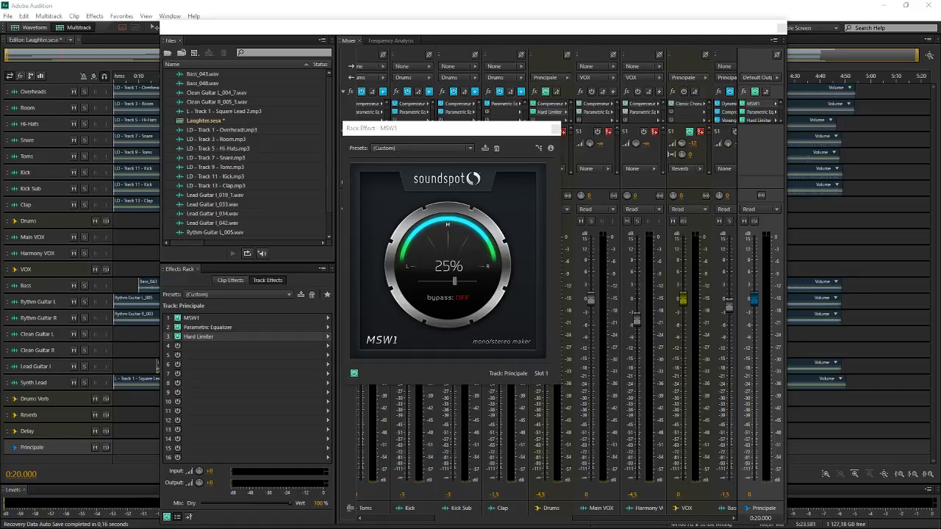
# Step: Switch to the browser and examine the SoundSpot plugins offered on the Plugin Boutique page
pyautogui.hotkey('alt', 'Tab')
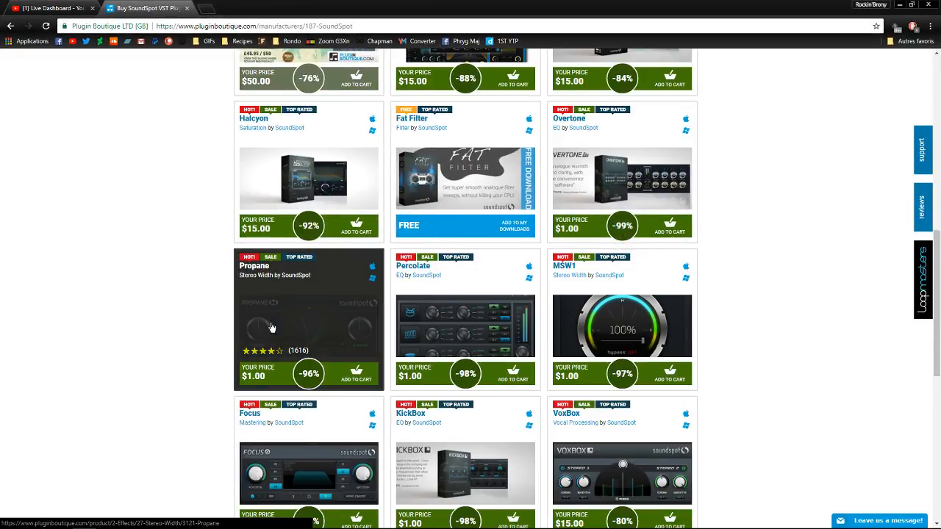
pyautogui.scroll(-3, 861, 308)
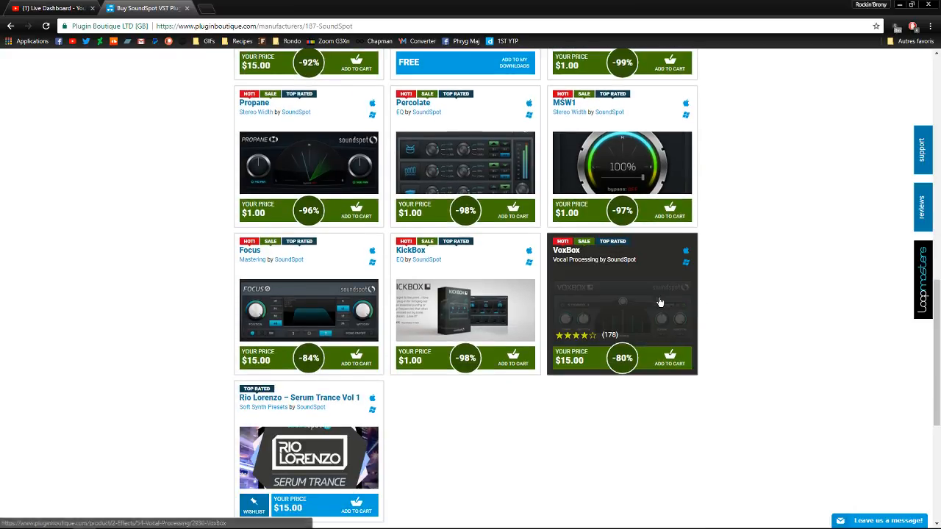
pyautogui.scroll(-1, 288, 319)
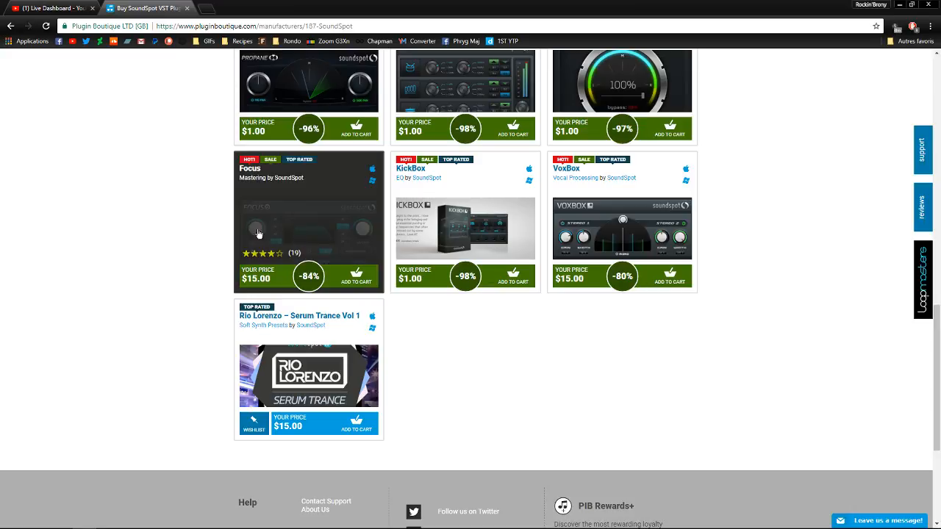
pyautogui.scroll(-2, 163, 233)
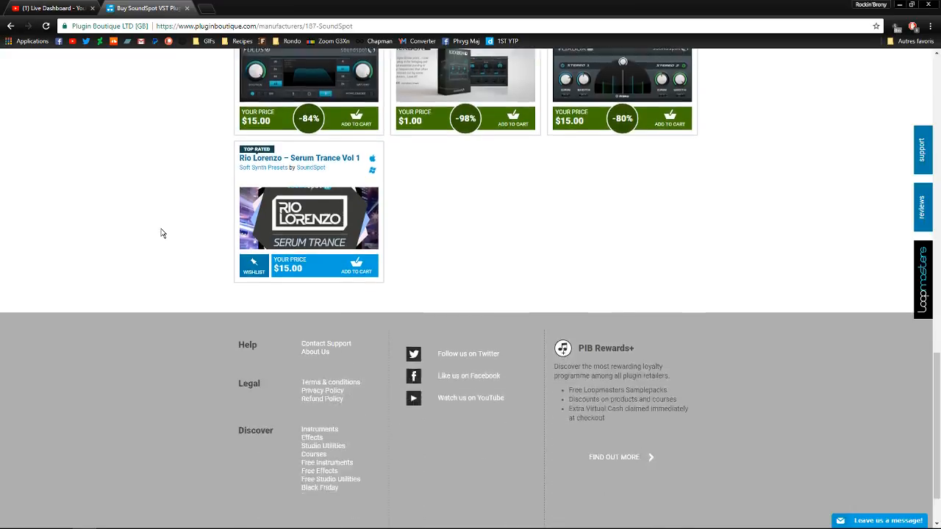
pyautogui.scroll(12, 162, 233)
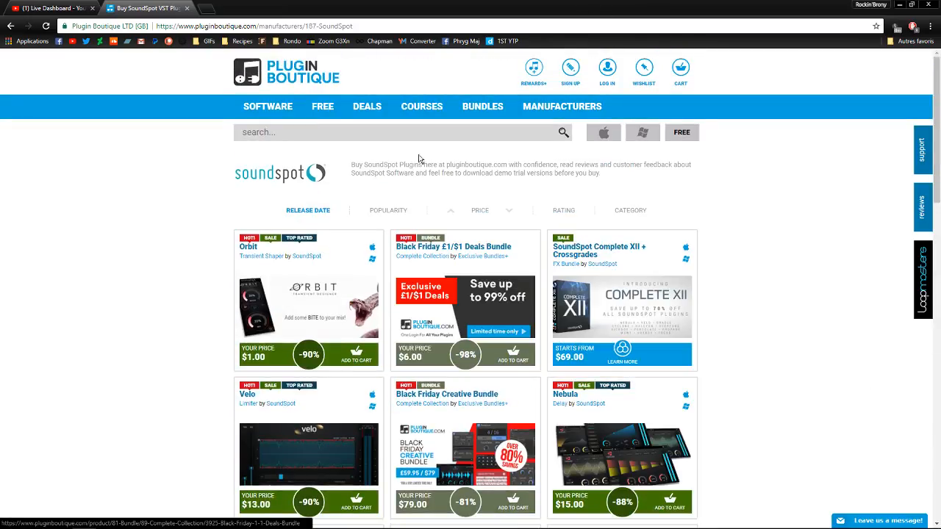
# Step: Open Plugin Boutique's free effects category and look over the amp simulator and bit crusher plugins
pyautogui.moveTo(322, 108)
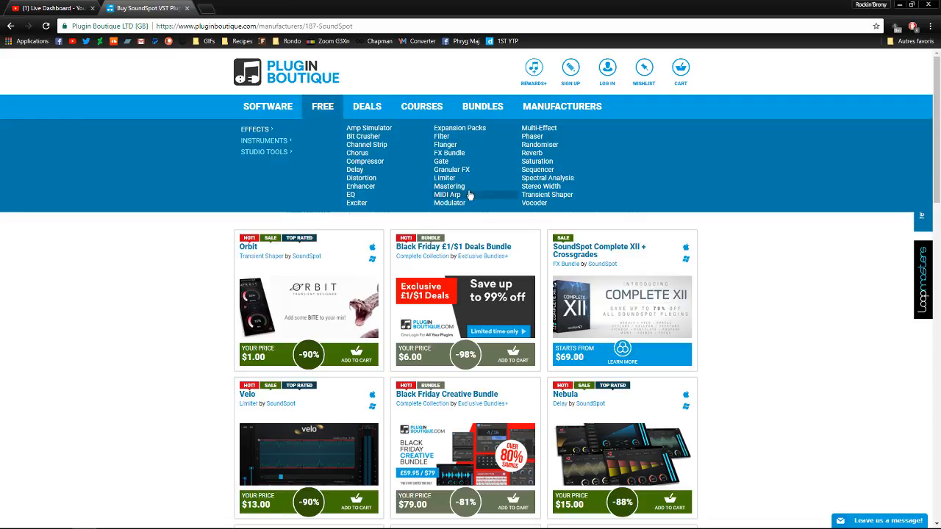
pyautogui.click(249, 130)
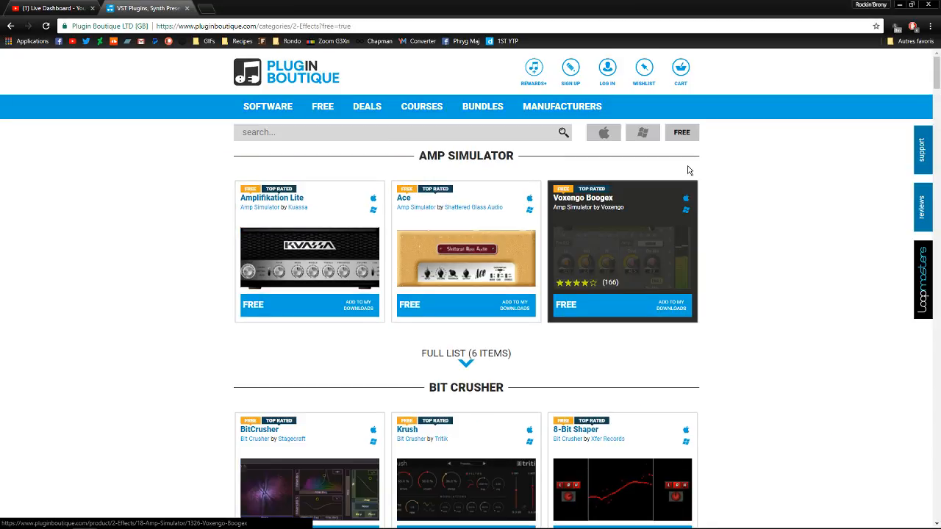
pyautogui.scroll(-4, 688, 170)
pyautogui.scroll(3, 238, 237)
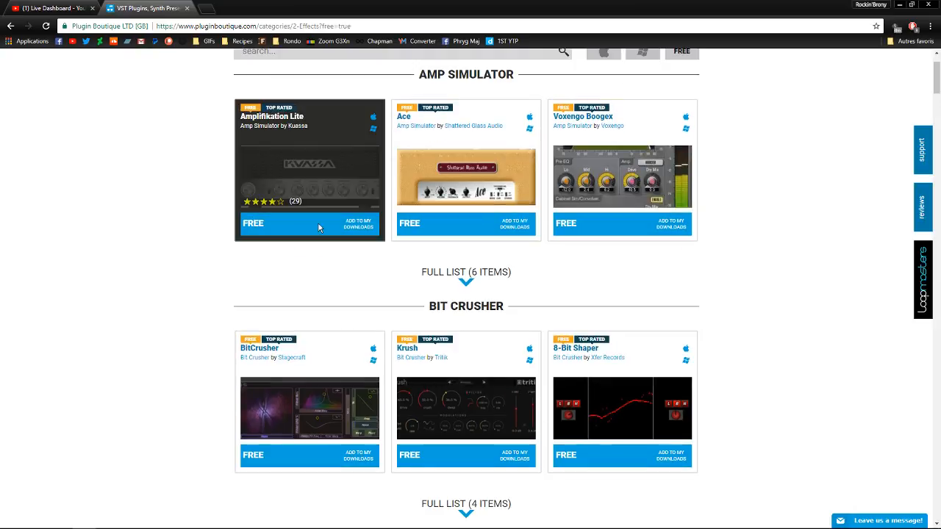
# Step: View the full list of free amp simulator plugins and return to the free effects overview
pyautogui.click(475, 282)
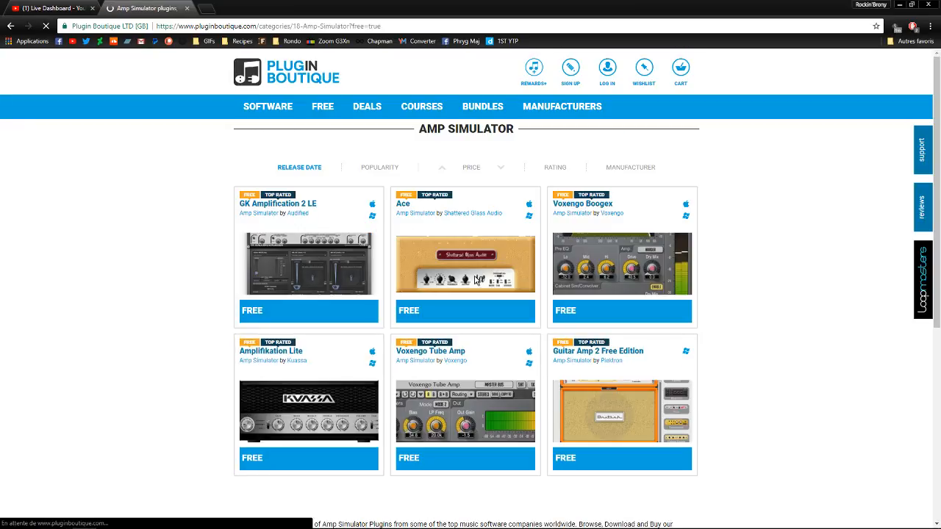
pyautogui.scroll(-2, 281, 265)
pyautogui.scroll(3, 262, 250)
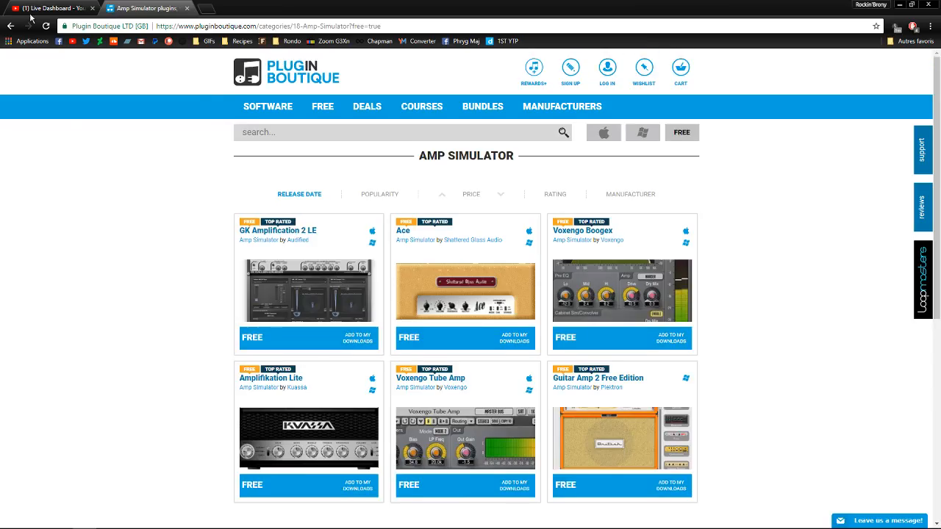
pyautogui.click(11, 26)
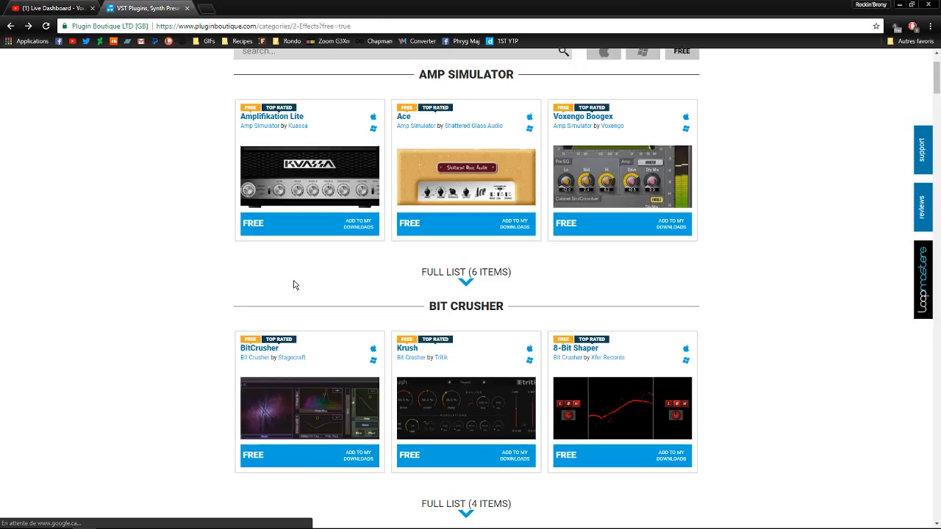
# Step: Look over the free chorus, compressor, enhancer and EQ plugins in the free effects overview
pyautogui.scroll(-3, 280, 272)
pyautogui.scroll(-10, 259, 259)
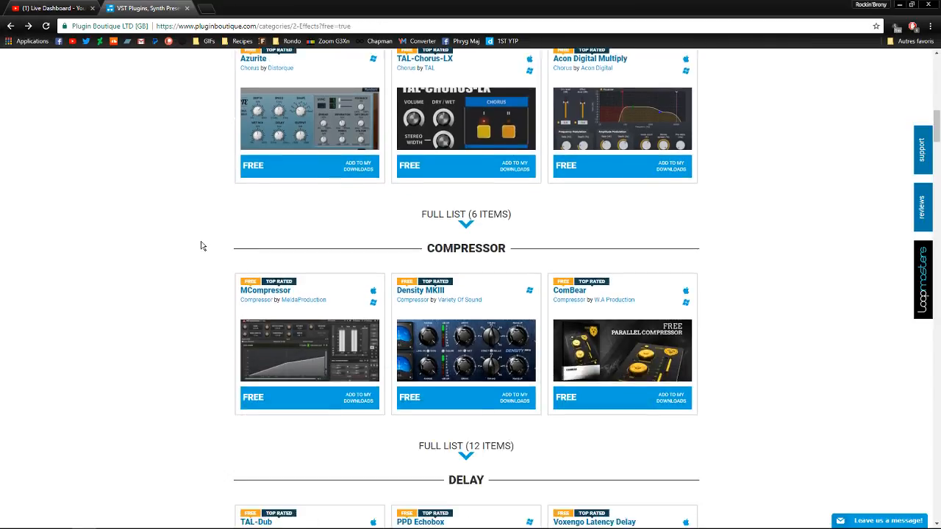
pyautogui.scroll(-13, 203, 246)
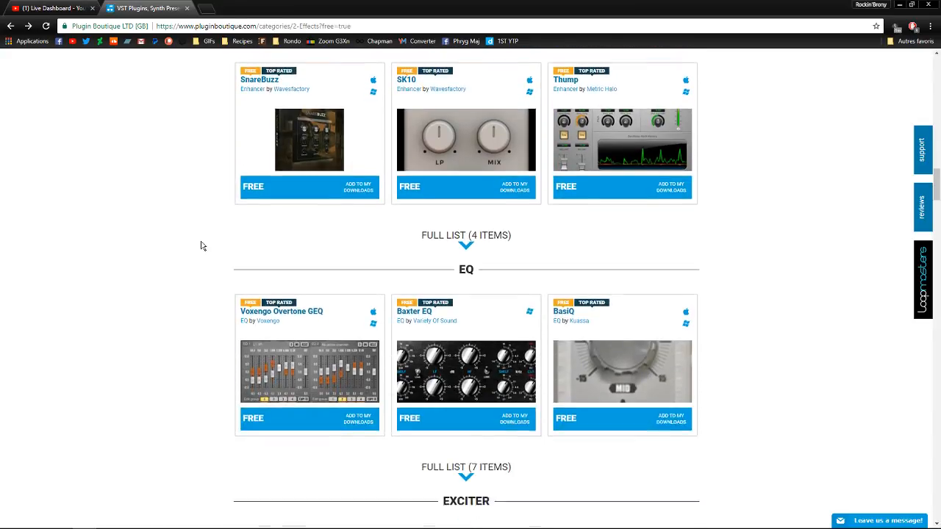
pyautogui.scroll(-3, 610, 213)
pyautogui.scroll(15, 571, 242)
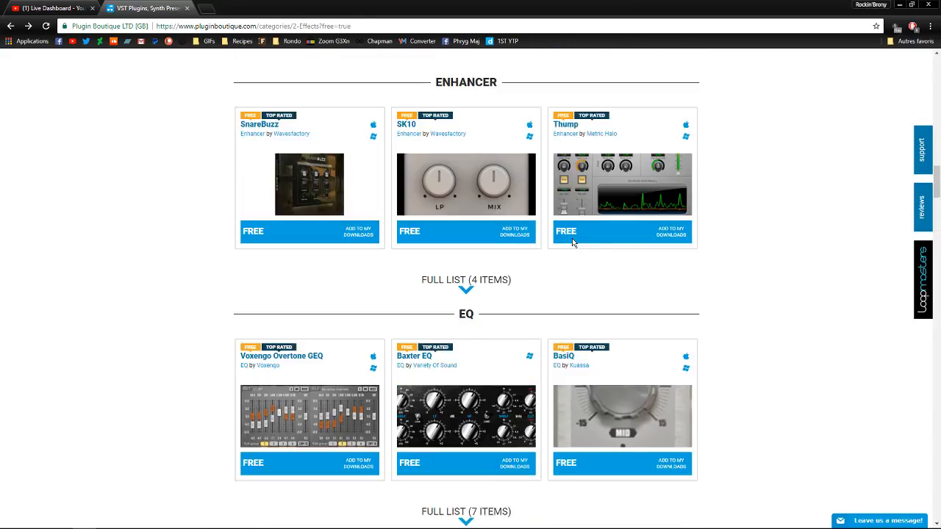
pyautogui.scroll(10, 393, 137)
# Step: Open Plugin Boutique's current deals page and look through the Christmas and holiday sale offers
pyautogui.click(367, 107)
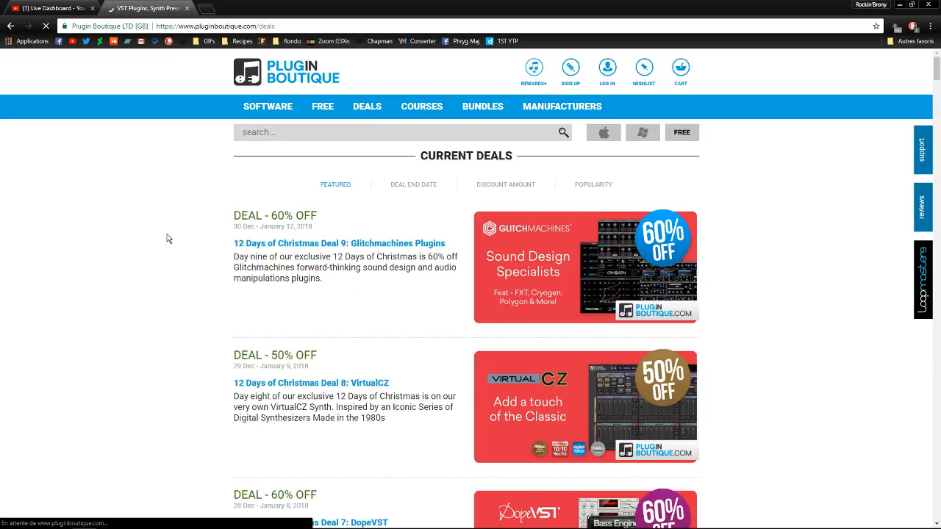
pyautogui.scroll(-3, 167, 238)
pyautogui.scroll(-12, 168, 238)
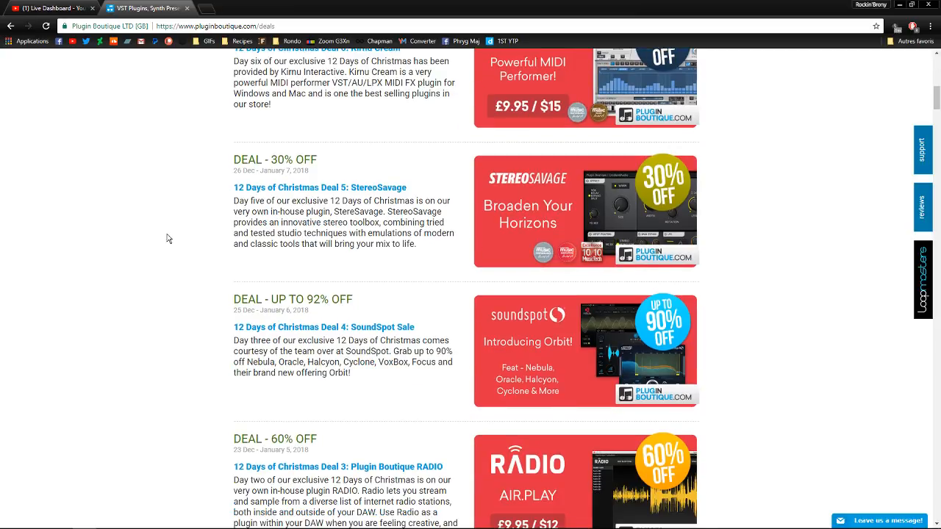
pyautogui.scroll(-10, 152, 238)
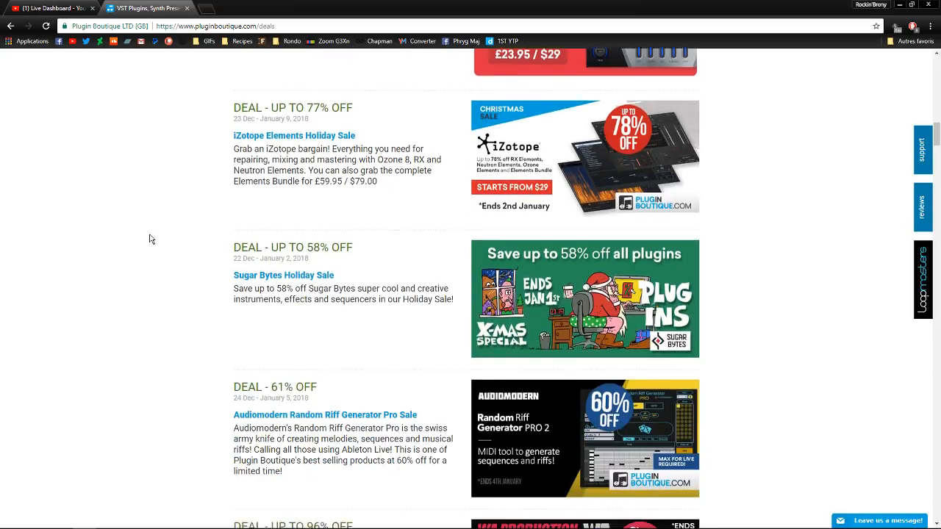
pyautogui.scroll(-2, 149, 238)
pyautogui.scroll(2, 149, 238)
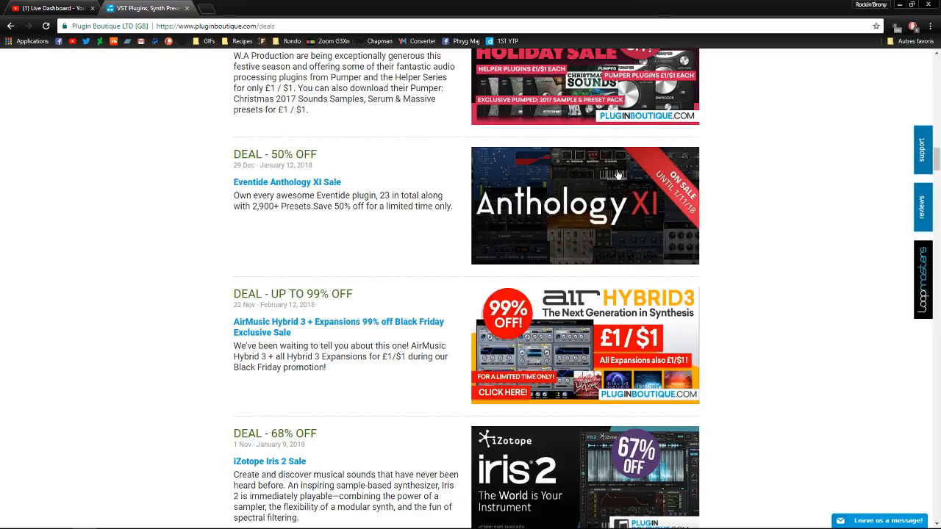
# Step: View the Eventide Anthology XI product page and return to the deals list
pyautogui.click(539, 184)
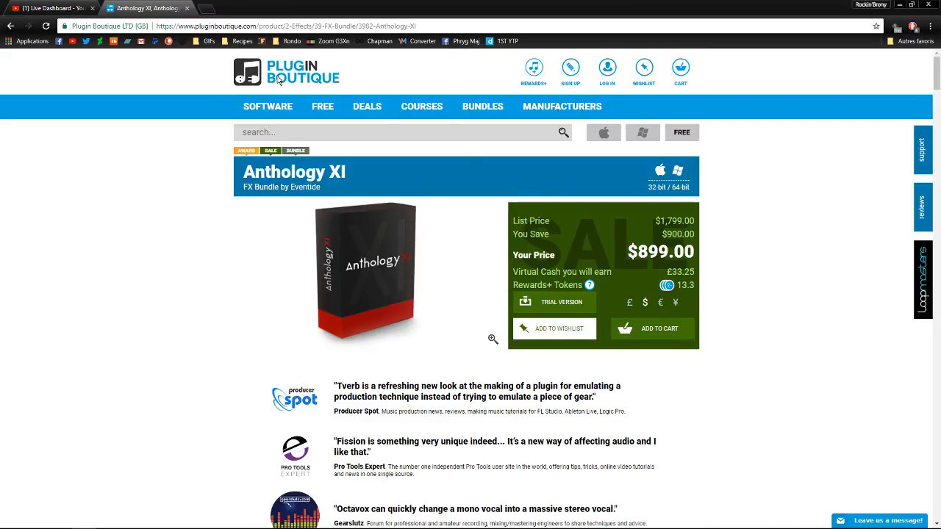
pyautogui.click(11, 26)
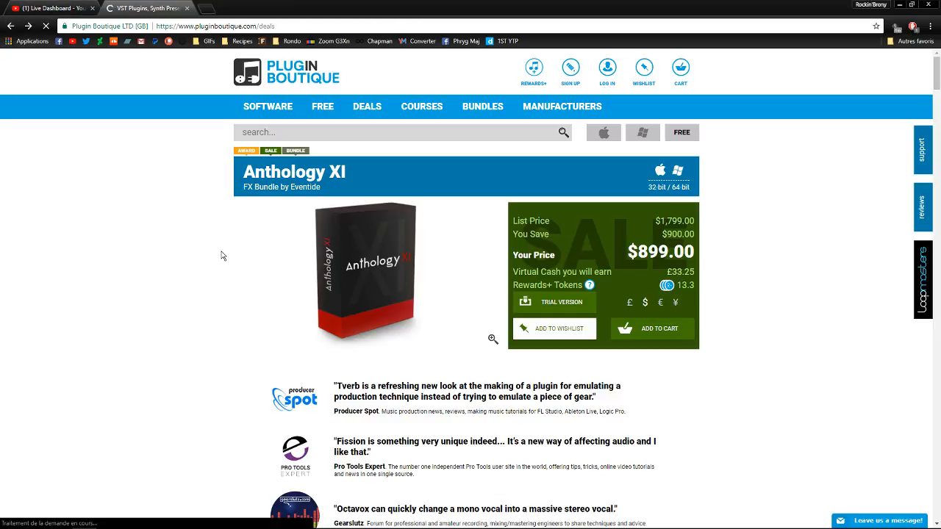
# Step: Examine the remaining plugin deals down to the end of the page, including the Softube, Arturia, SoundSpot and iZotope sales
pyautogui.scroll(-7, 222, 255)
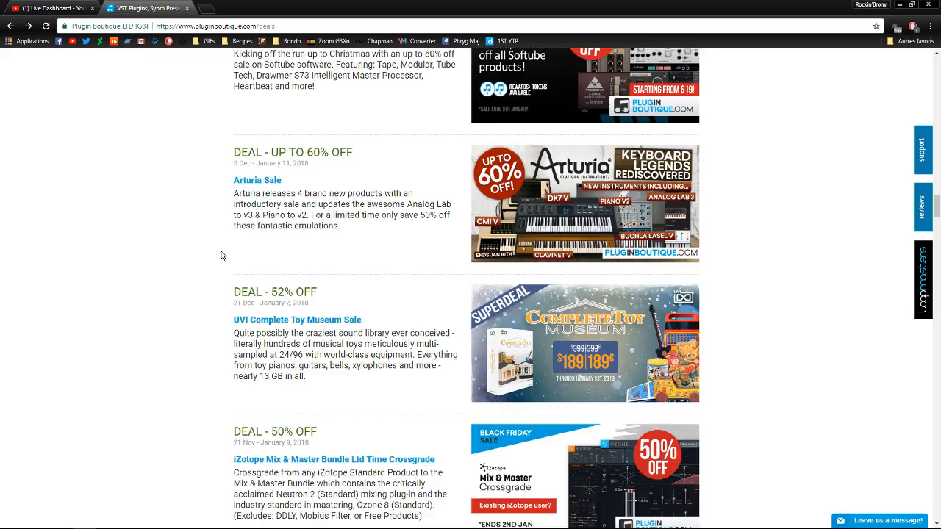
pyautogui.scroll(2, 225, 256)
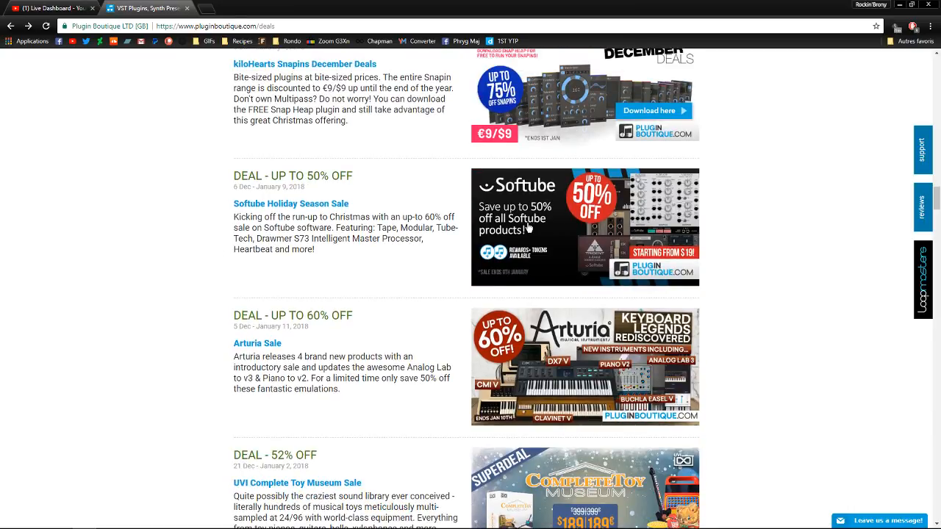
pyautogui.scroll(-2, 528, 228)
pyautogui.scroll(-14, 528, 228)
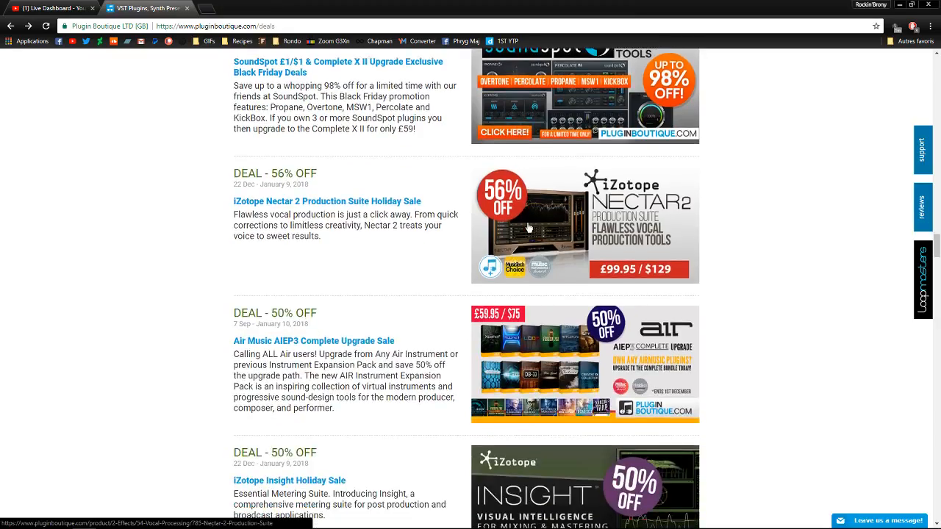
pyautogui.scroll(-4, 528, 228)
pyautogui.scroll(8, 528, 227)
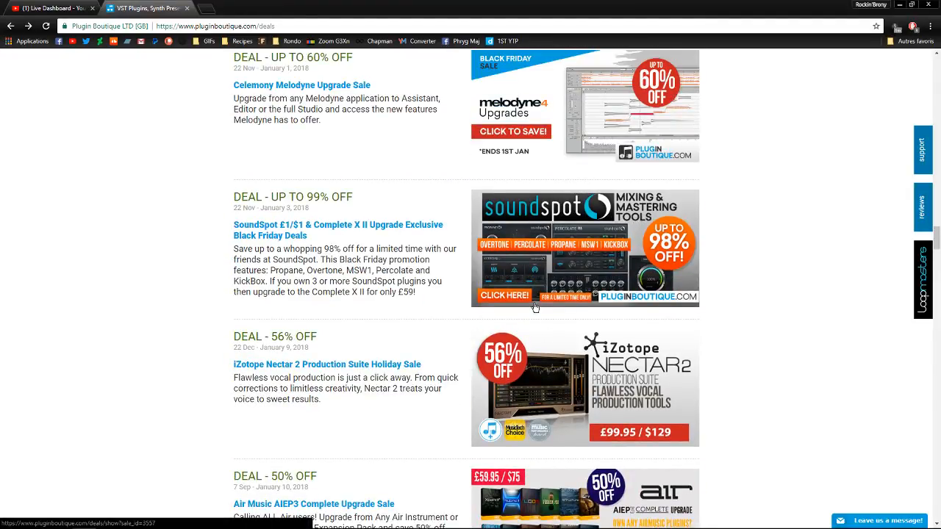
pyautogui.scroll(-1, 556, 292)
pyautogui.scroll(-16, 557, 292)
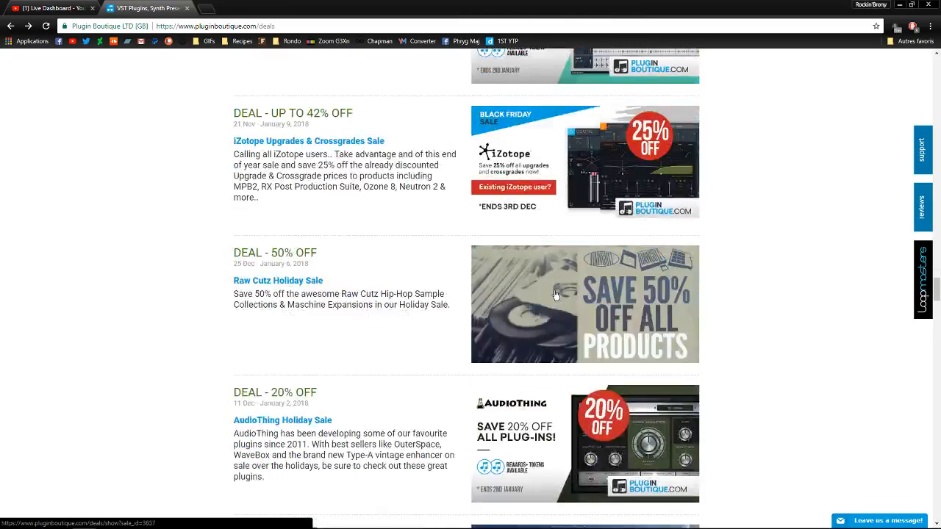
pyautogui.scroll(-9, 557, 295)
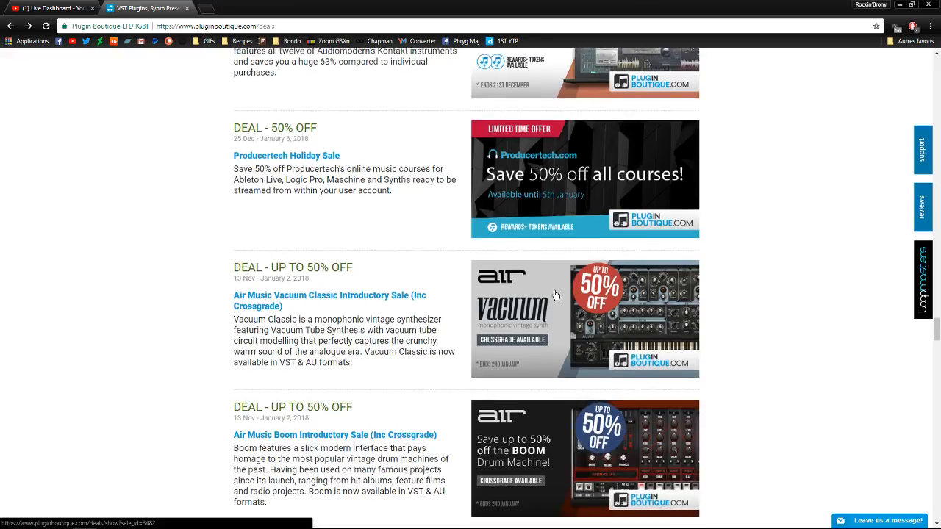
pyautogui.scroll(-20, 555, 295)
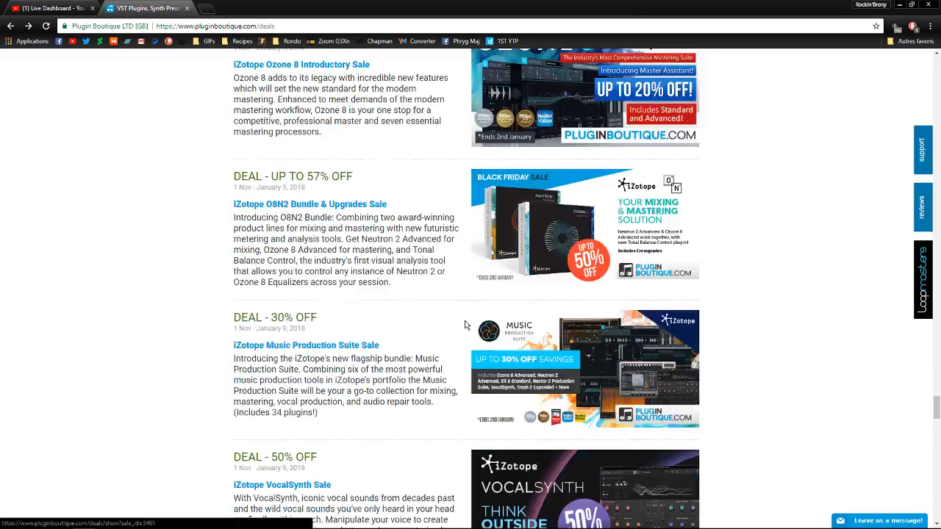
pyautogui.scroll(-20, 464, 324)
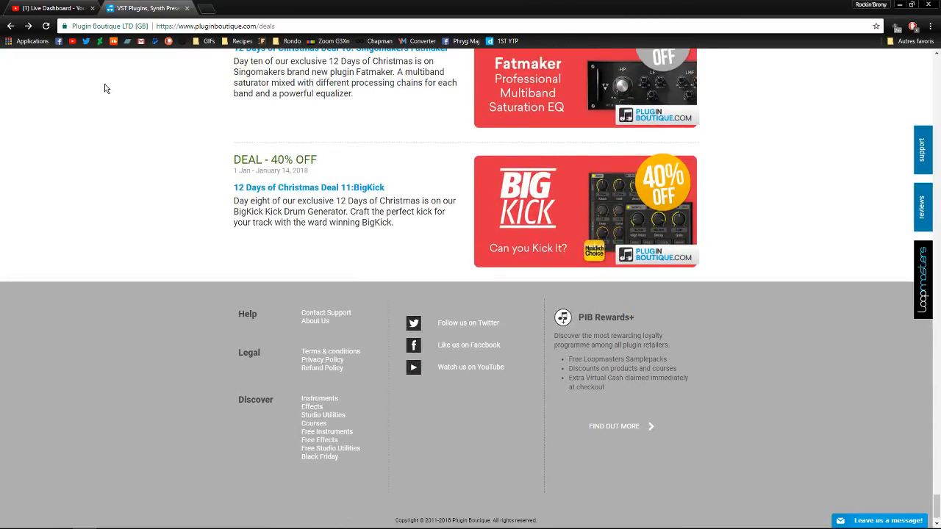
# Step: Close the Plugin Boutique page and minimize the browser to return to Adobe Audition
pyautogui.click(11, 28)
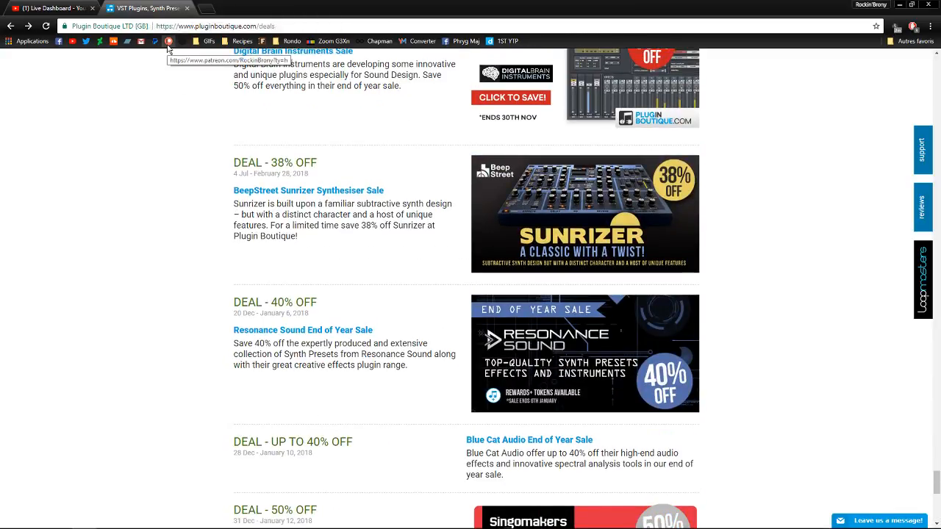
pyautogui.click(189, 9)
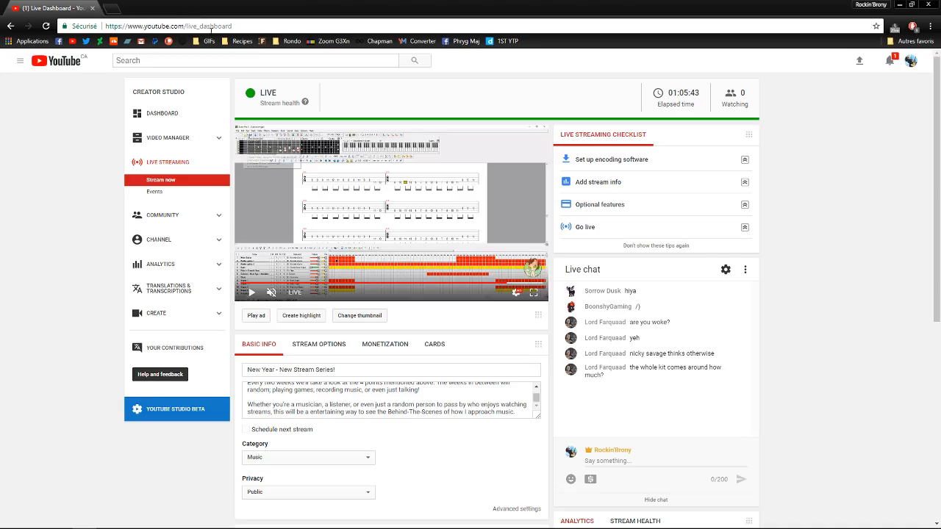
pyautogui.click(900, 5)
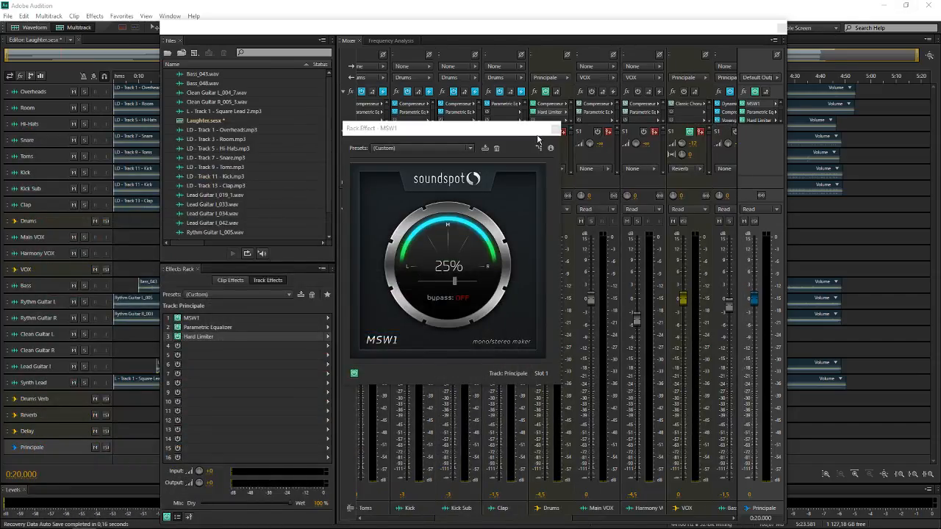
# Step: Close the MSW1 effect window, then view the Drums bus compressor's settings and close them
pyautogui.click(555, 129)
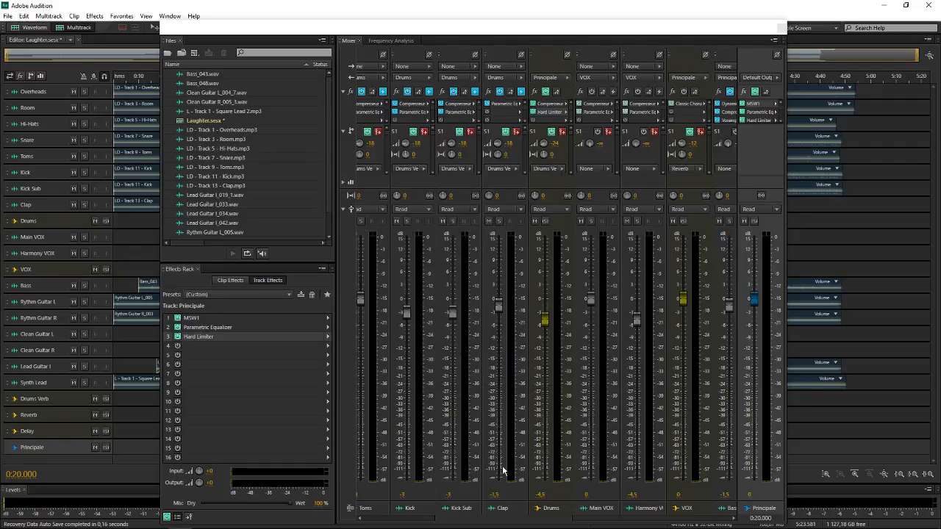
pyautogui.doubleClick(545, 105)
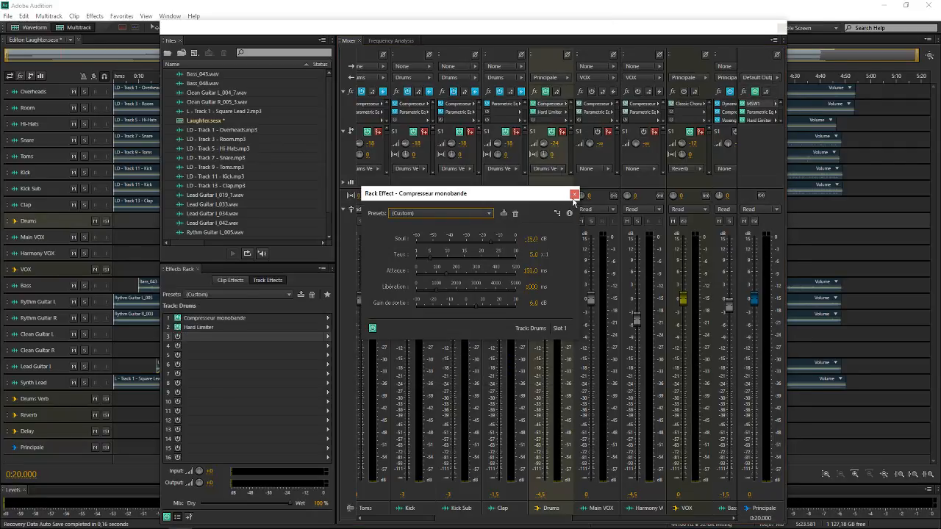
pyautogui.click(576, 193)
# Step: Show the first drum tracks in the mixer, then close the floating window holding the files, effects rack and mixer
pyautogui.click(423, 519)
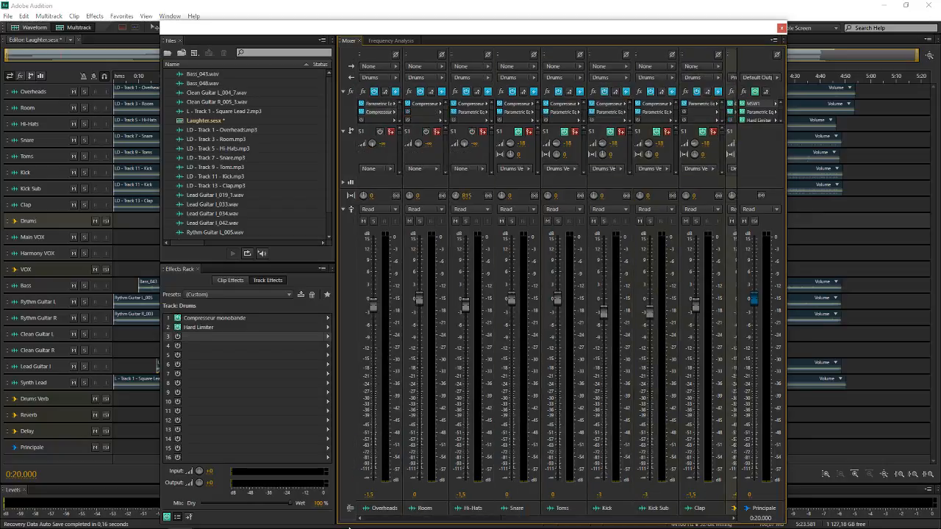
pyautogui.moveTo(422, 521); pyautogui.dragTo(378, 516)
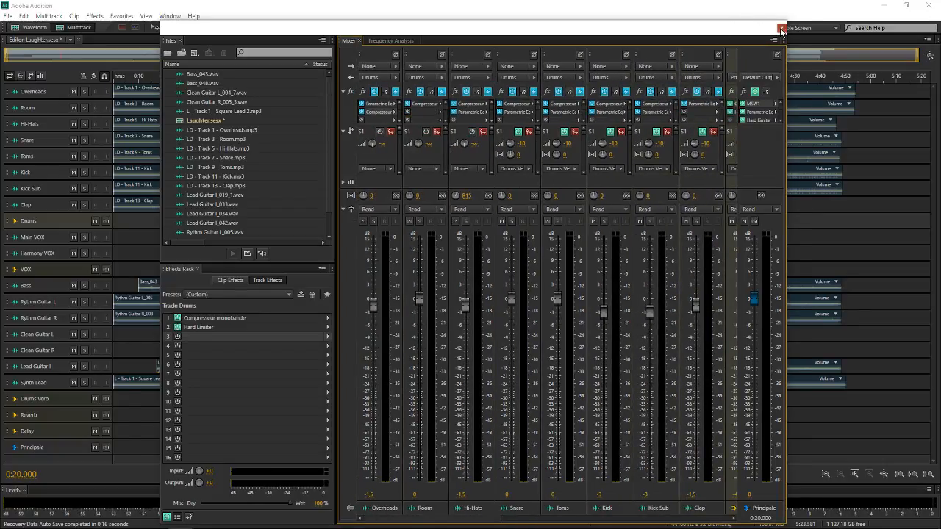
pyautogui.click(780, 28)
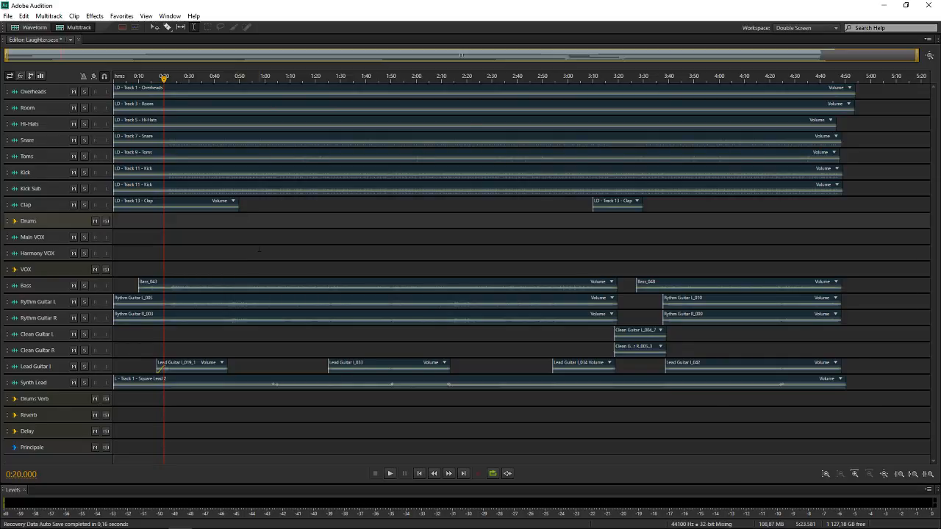
# Step: Reopen the Files and Mixer panels in the floating window
pyautogui.click(151, 16)
pyautogui.moveTo(163, 18)
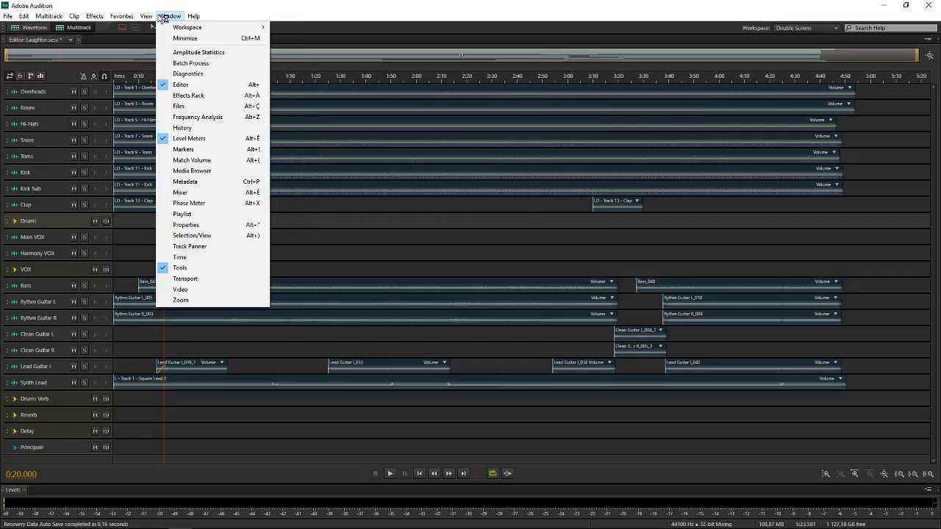
pyautogui.click(198, 110)
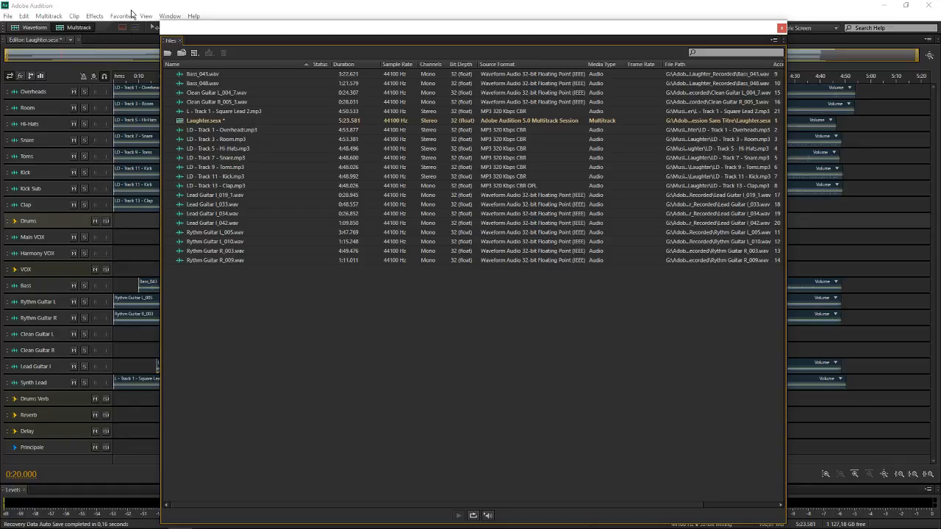
pyautogui.click(146, 17)
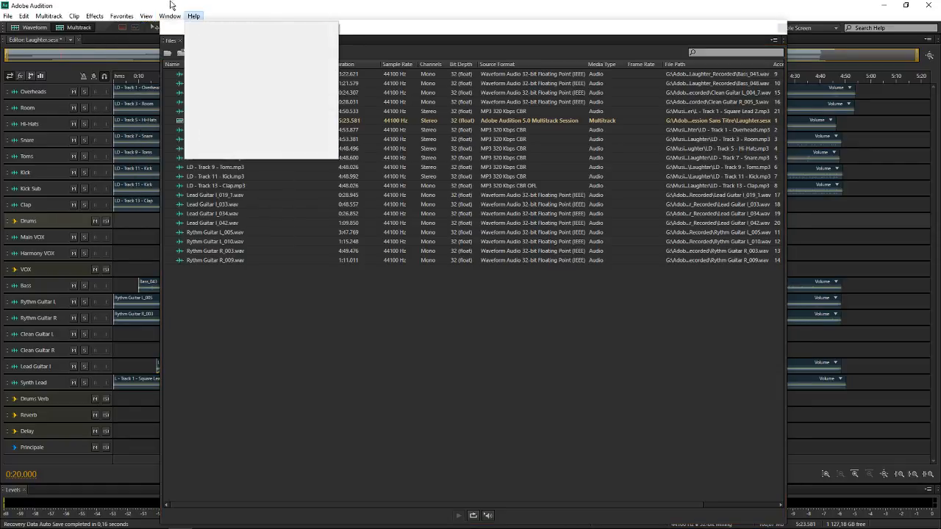
pyautogui.moveTo(167, 19)
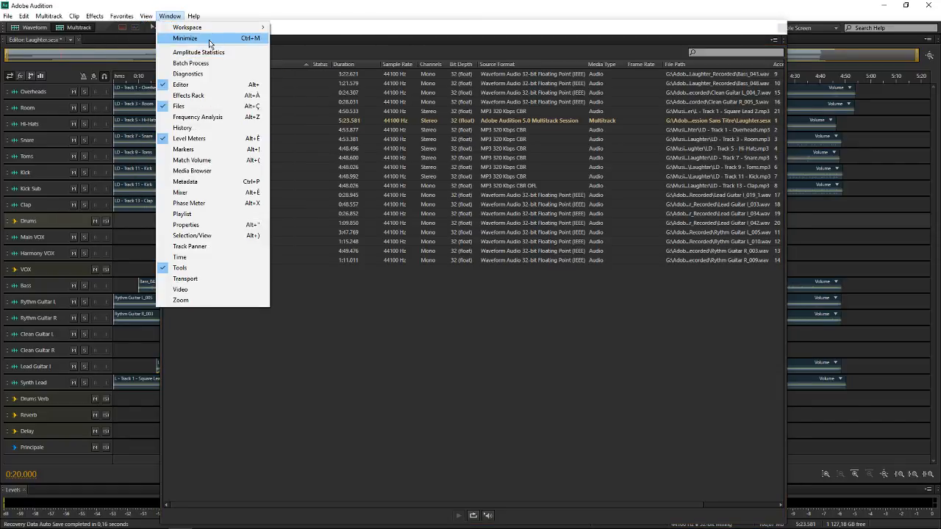
pyautogui.click(191, 192)
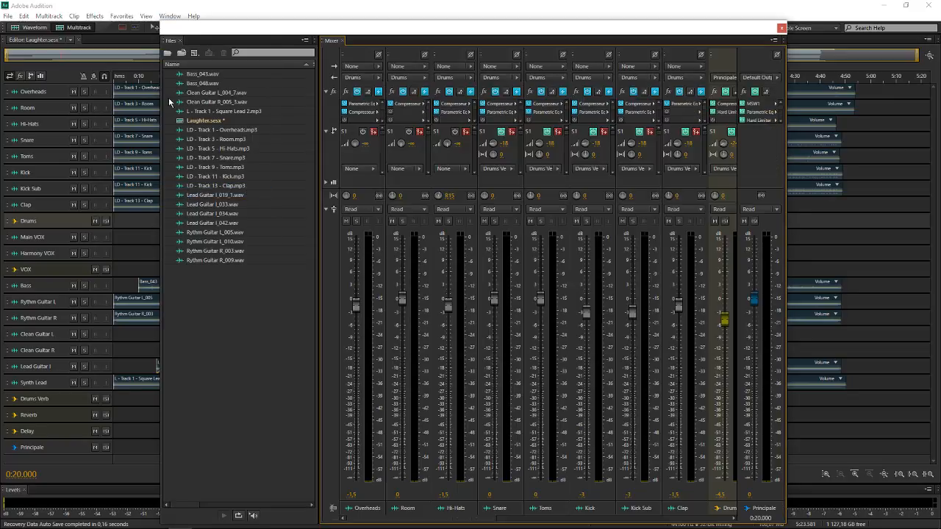
# Step: Add the Effects Rack and Frequency Analysis panels back to the floating window
pyautogui.click(147, 17)
pyautogui.moveTo(168, 18)
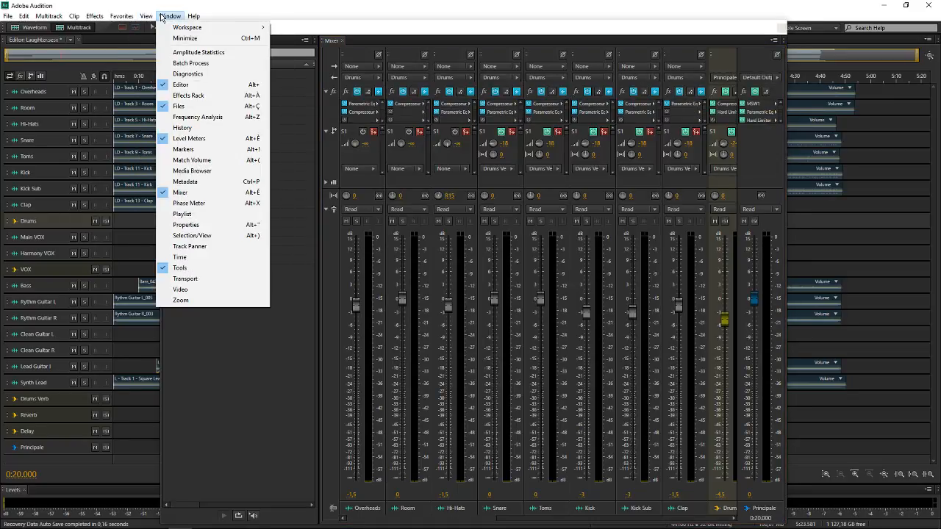
pyautogui.click(218, 98)
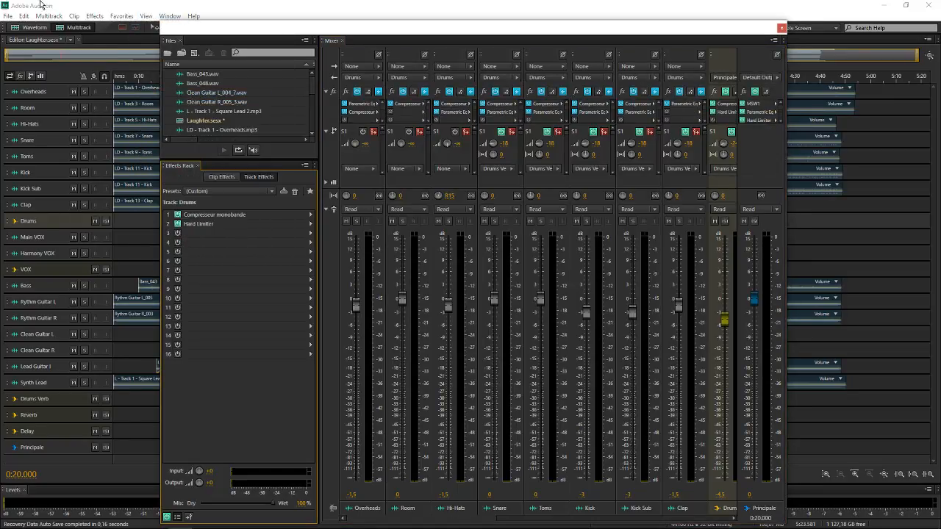
pyautogui.click(145, 17)
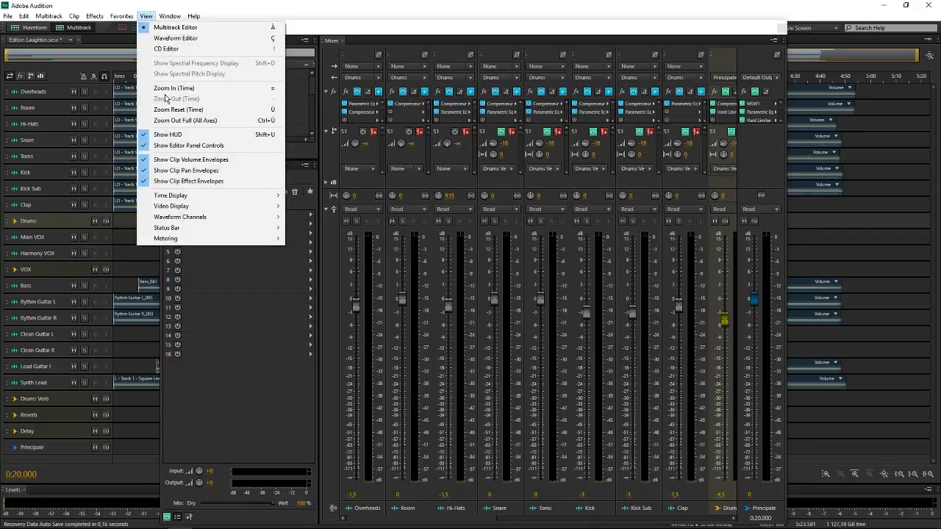
pyautogui.moveTo(176, 17)
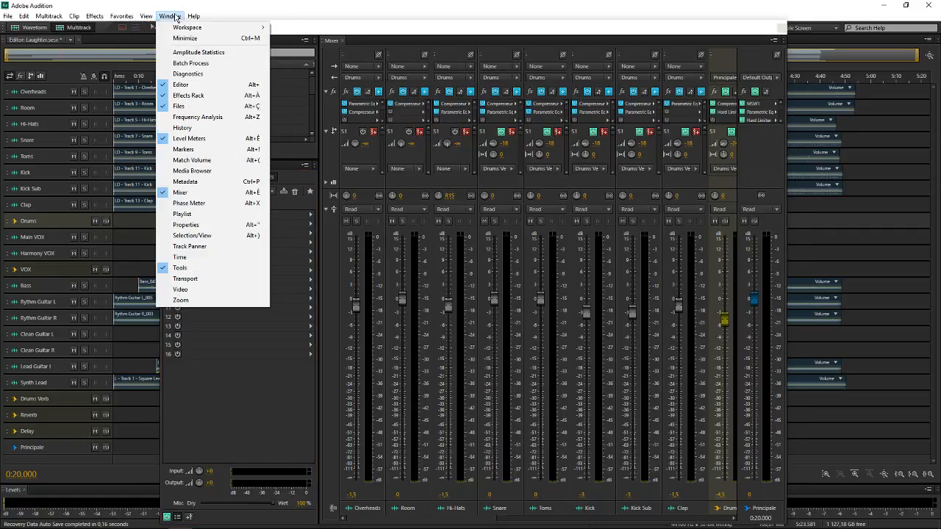
pyautogui.click(197, 117)
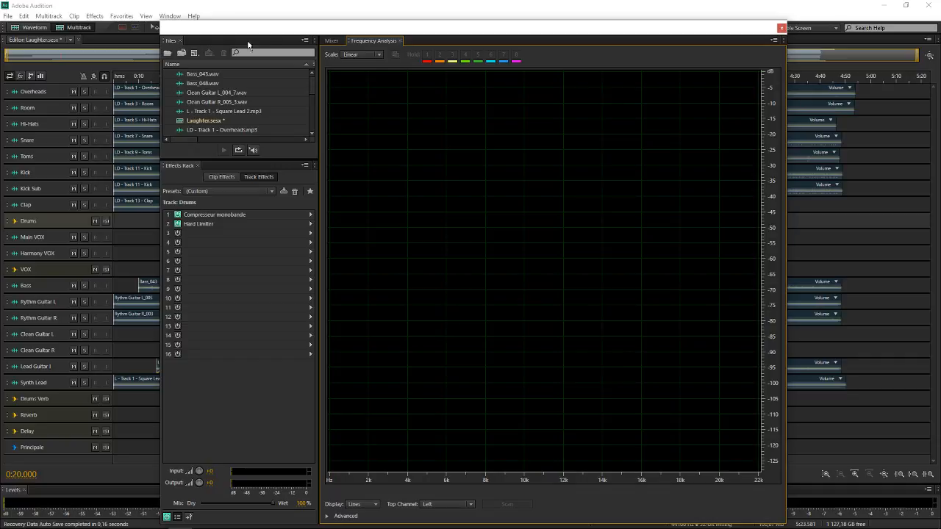
# Step: Show the mixer in the floating panel window and move that window onto the second screen
pyautogui.click(328, 40)
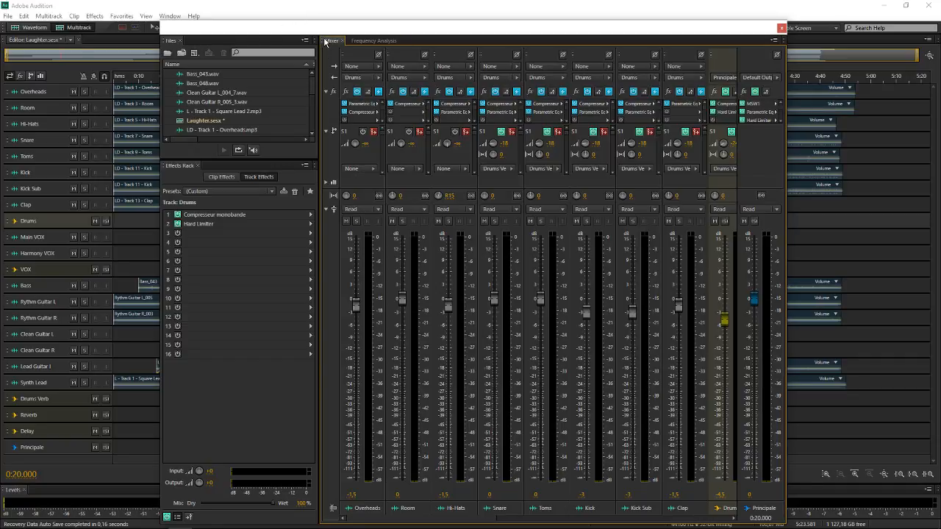
pyautogui.moveTo(313, 29); pyautogui.dragTo(0, 50)
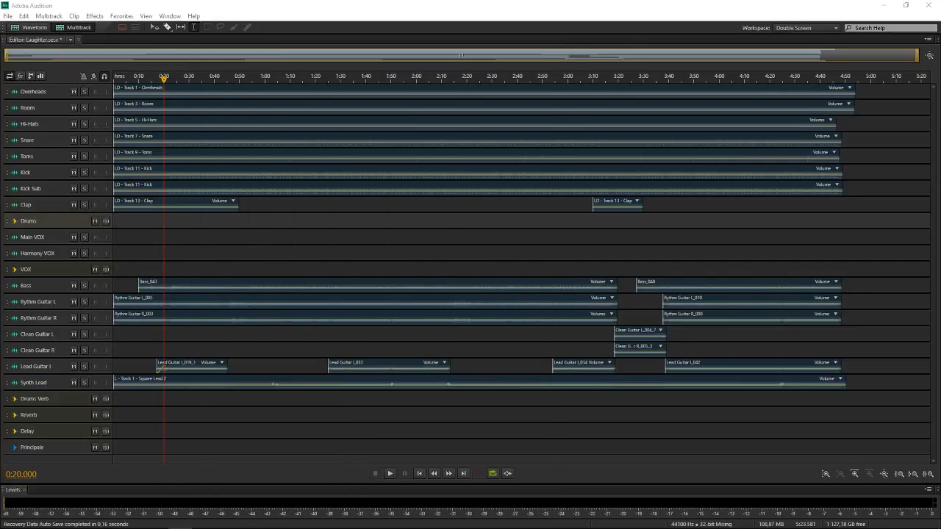
# Step: Look through the view options and the list of panels that can be opened
pyautogui.click(148, 16)
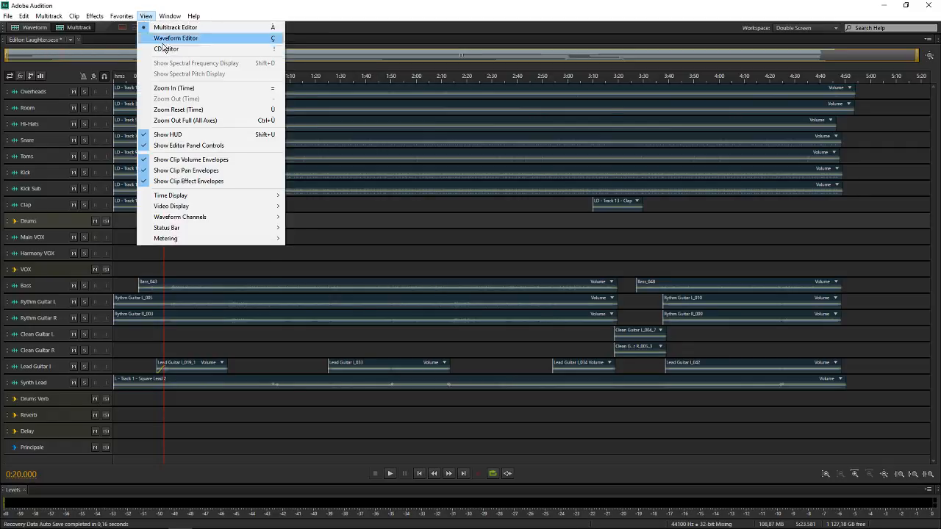
pyautogui.moveTo(175, 19)
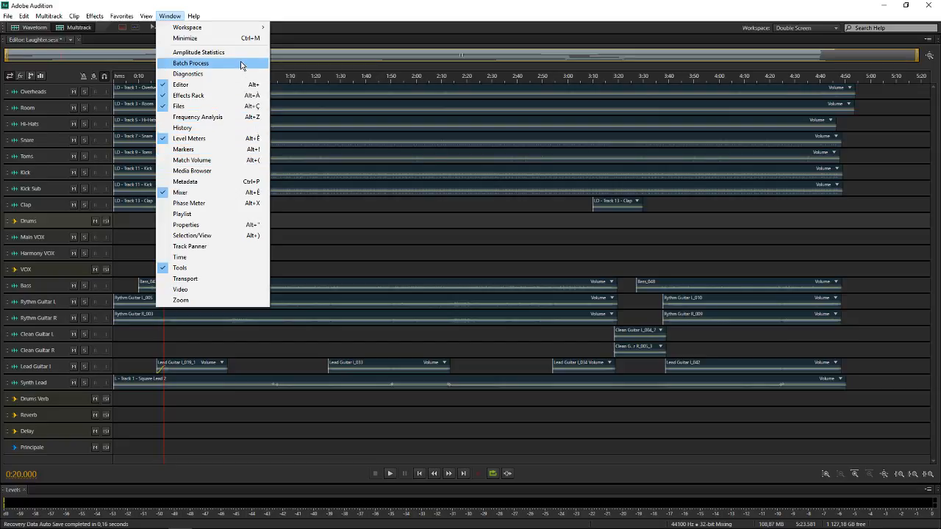
pyautogui.moveTo(242, 29)
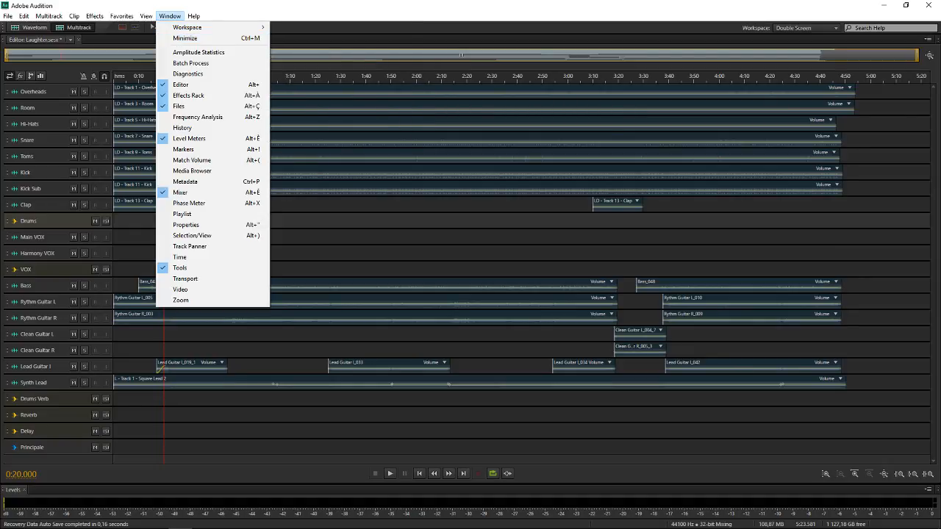
# Step: Bring the floating panel window back to the main screen and enlarge the Files panel above the Effects Rack
pyautogui.moveTo(0, 118); pyautogui.dragTo(378, 7)
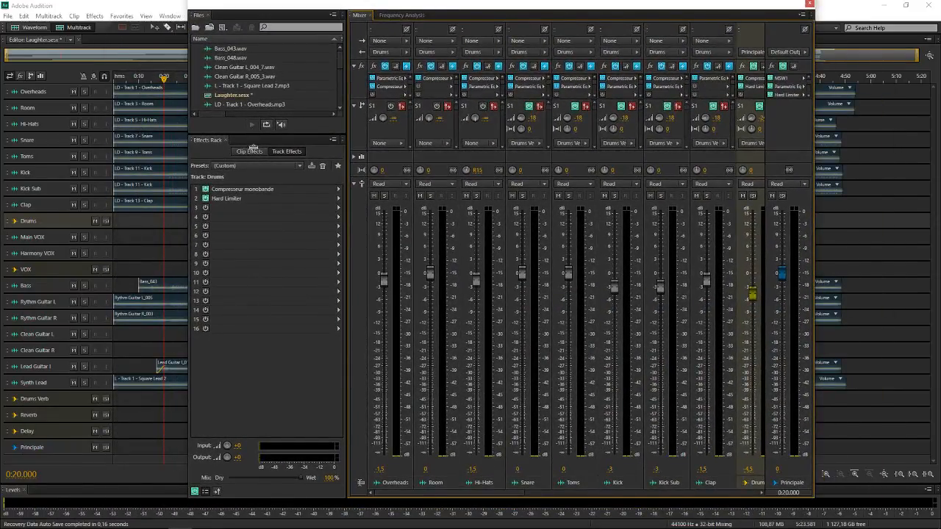
pyautogui.moveTo(253, 133); pyautogui.dragTo(261, 238)
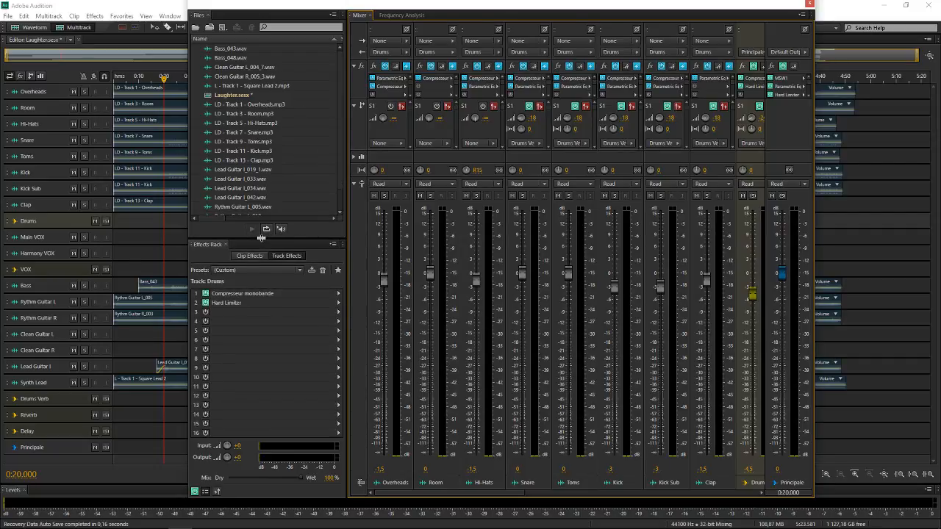
# Step: Switch between the Frequency Analysis and Mixer panels in the floating window, ending on the Mixer
pyautogui.click(389, 17)
pyautogui.click(360, 20)
pyautogui.click(390, 17)
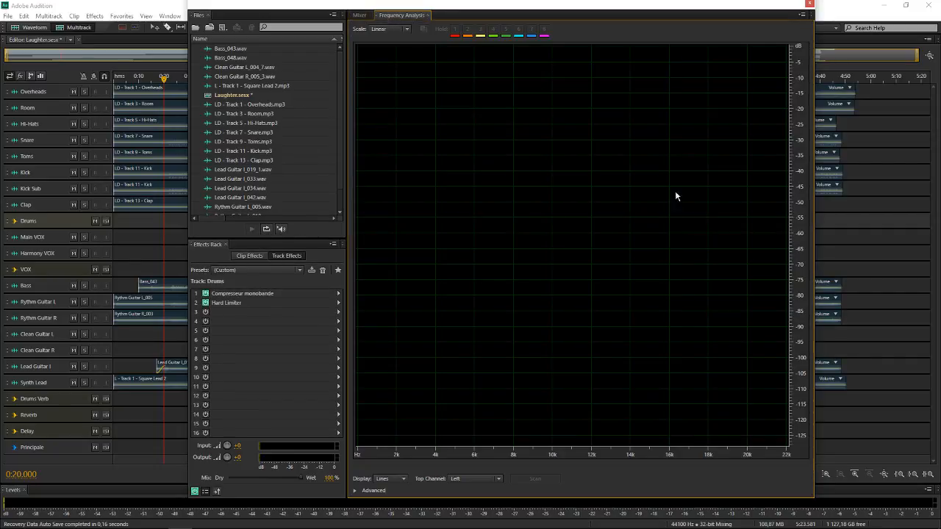
pyautogui.click(363, 20)
# Step: Move the floating panel window back onto the second screen, leaving the multitrack editor uncovered
pyautogui.moveTo(410, 3); pyautogui.dragTo(400, 9)
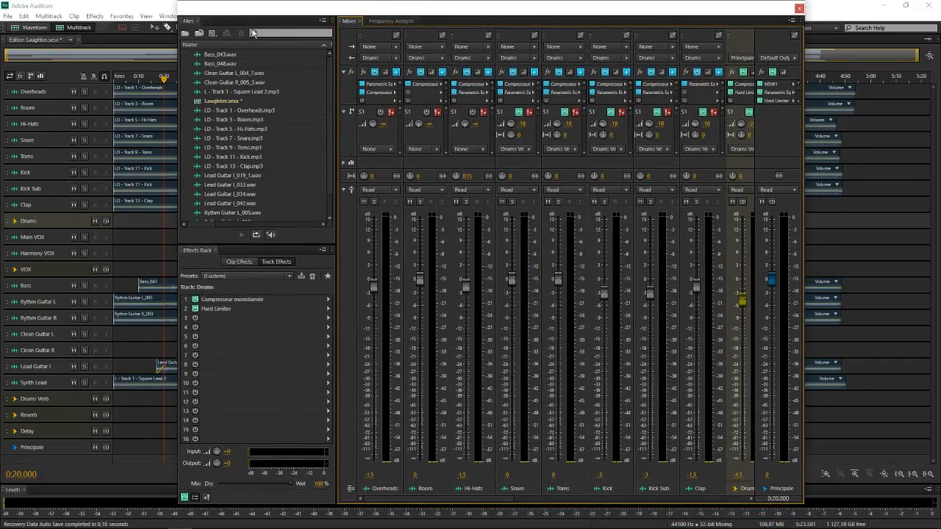
pyautogui.click(145, 3)
pyautogui.moveTo(518, 8); pyautogui.dragTo(0, 40)
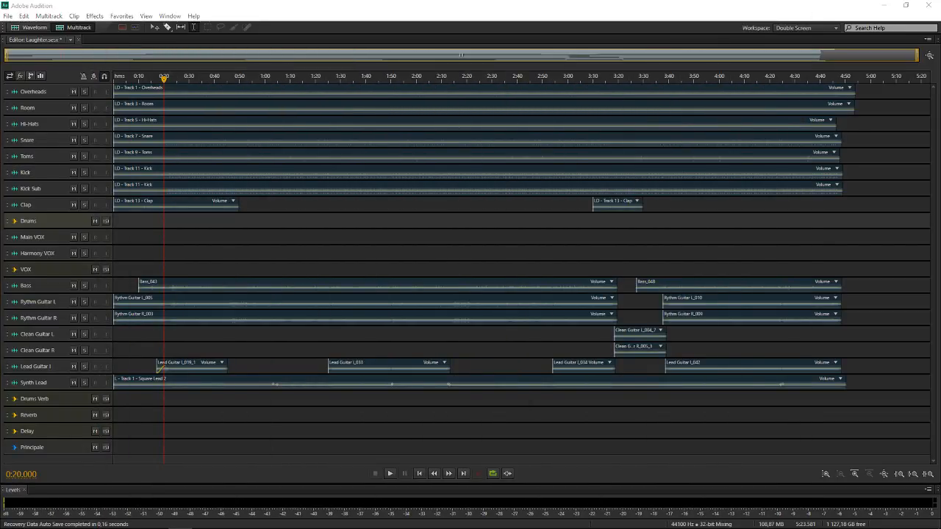
pyautogui.moveTo(0, 220); pyautogui.dragTo(0, 267)
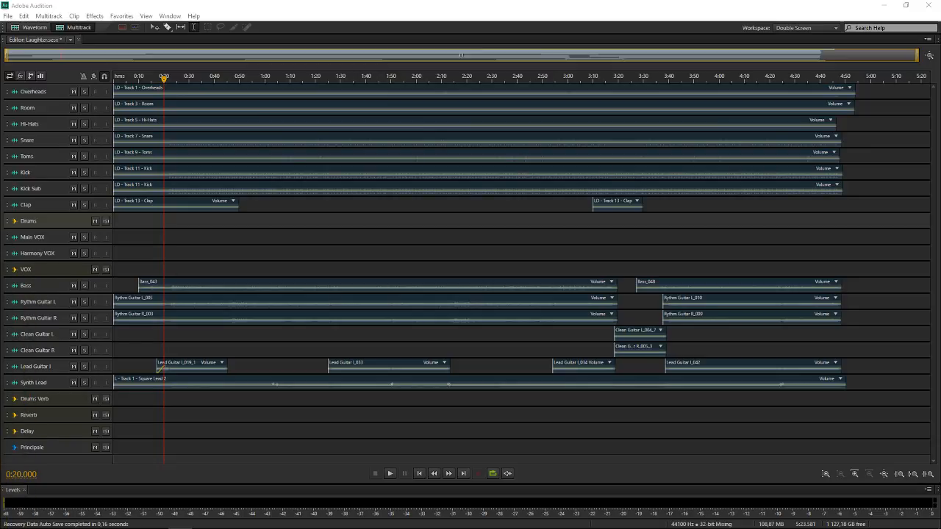
# Step: Return the playhead to the start of the session
pyautogui.click(420, 473)
pyautogui.click(420, 474)
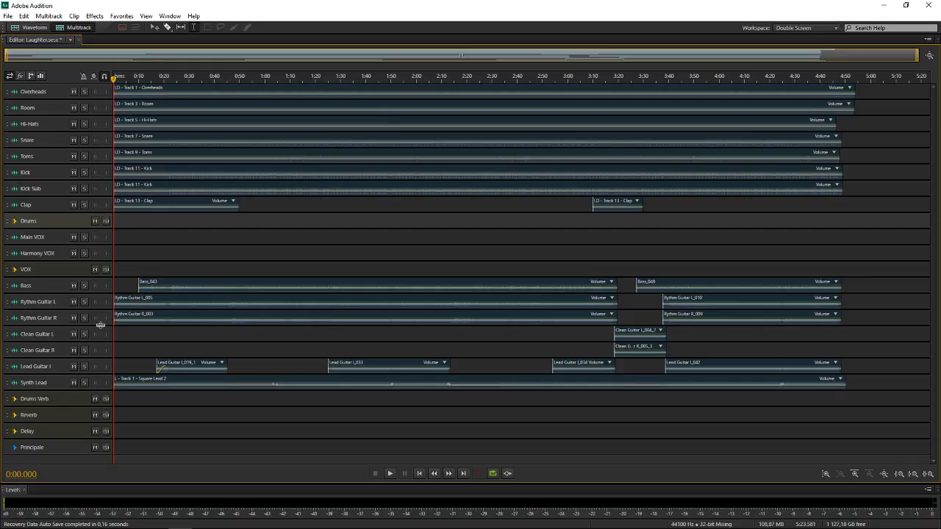
# Step: Solo the Rythm Guitar L and Rythm Guitar R tracks, checking the left guitar's pan setting without changing it
pyautogui.scroll(2, 79, 303)
pyautogui.scroll(-5, 200, 347)
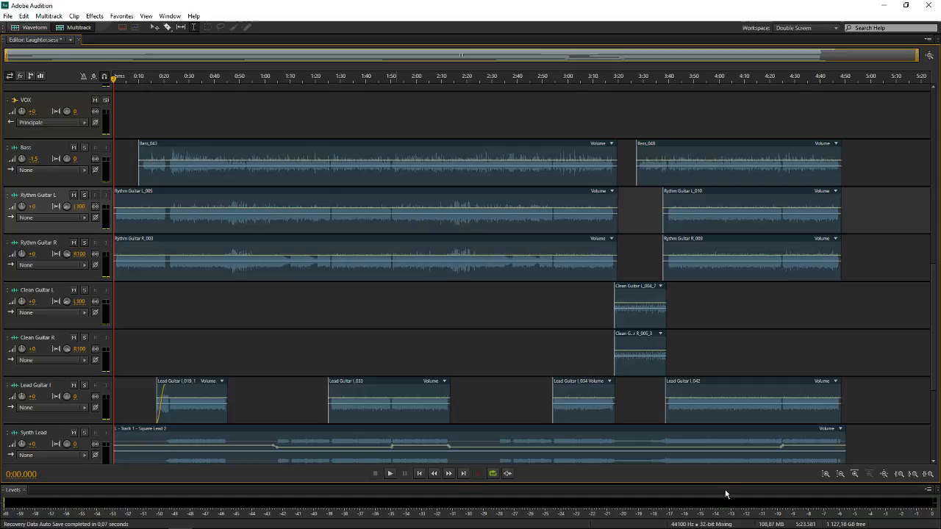
pyautogui.click(84, 195)
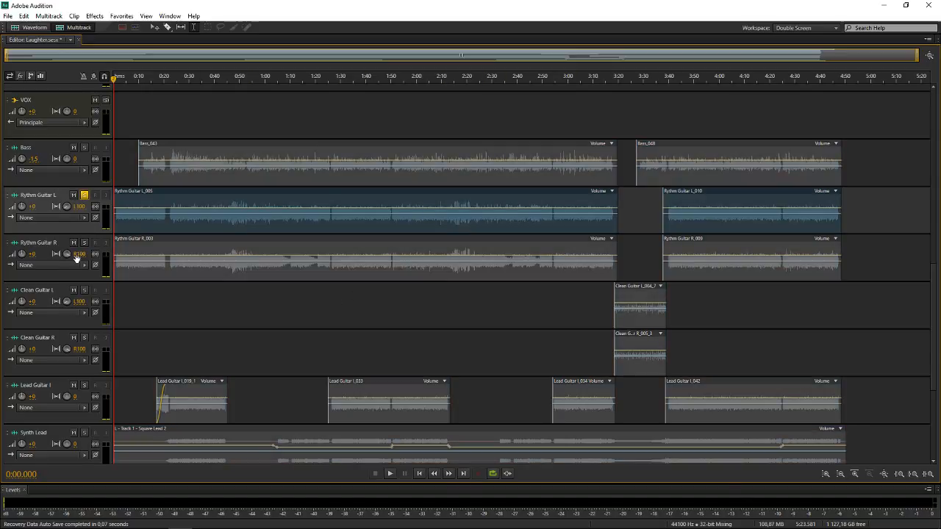
pyautogui.click(84, 243)
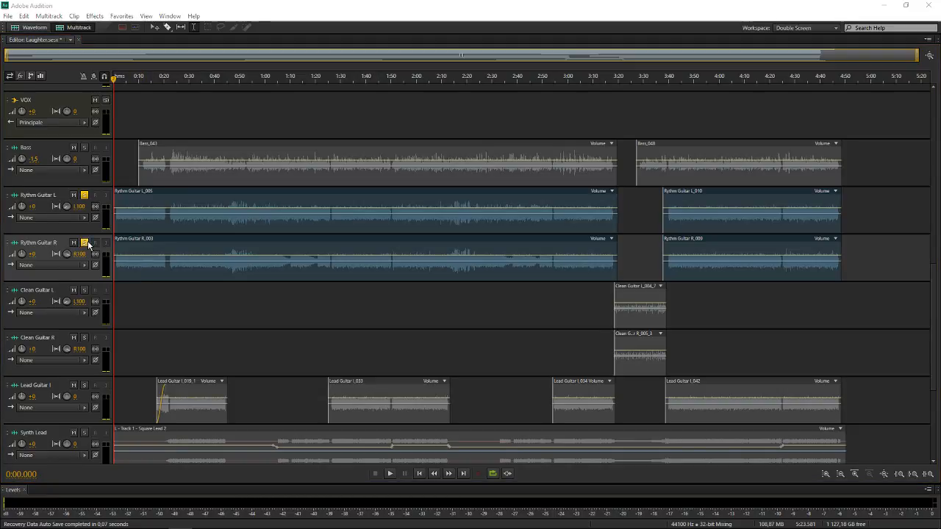
pyautogui.click(85, 243)
pyautogui.click(80, 206)
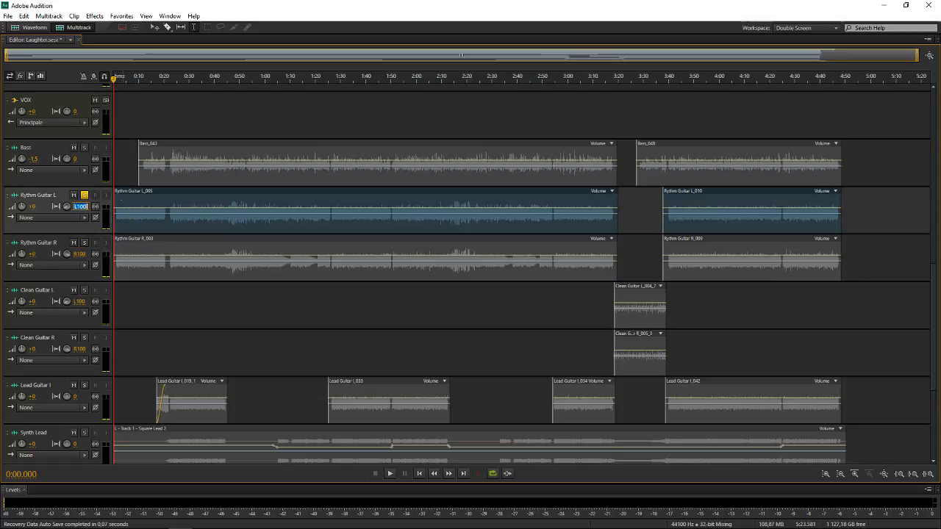
pyautogui.click(42, 206)
pyautogui.click(85, 242)
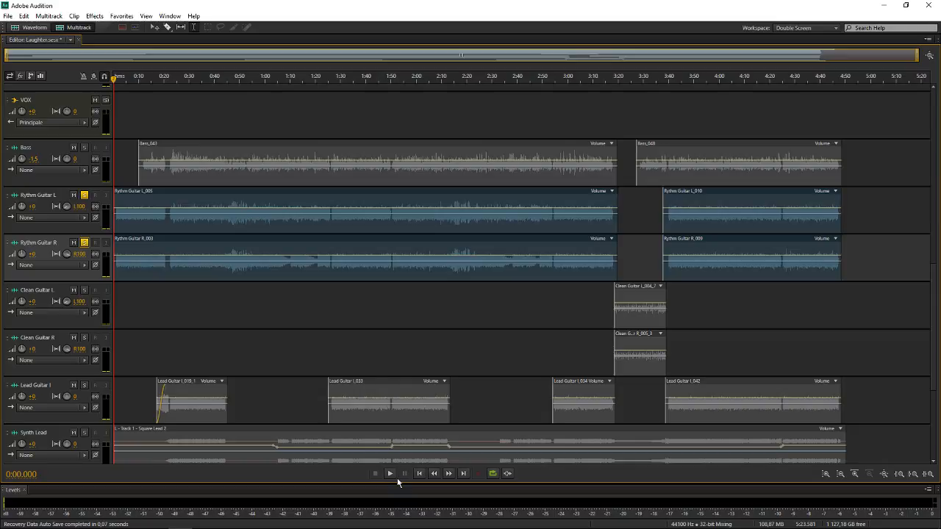
# Step: Solo the Bass, Clean Guitar L, Clean Guitar R and Lead Guitar I tracks as well
pyautogui.click(85, 147)
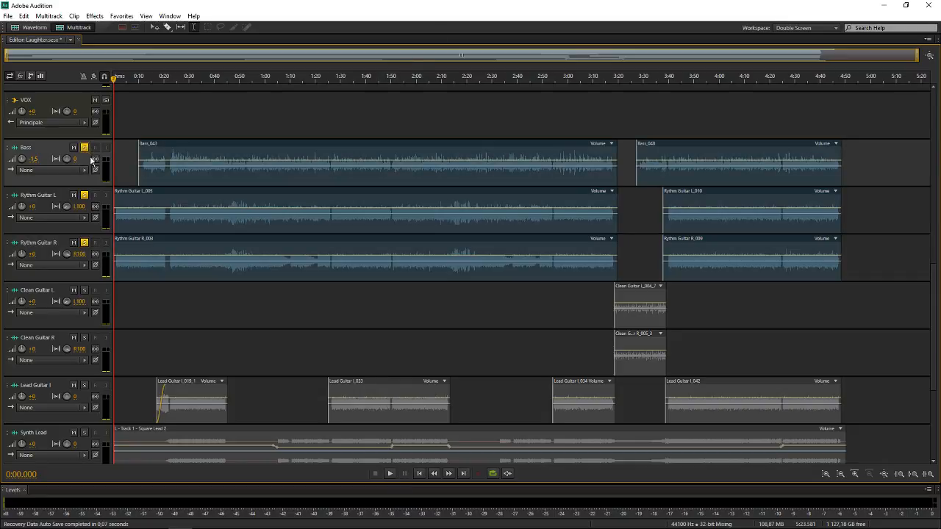
pyautogui.scroll(-3, 68, 285)
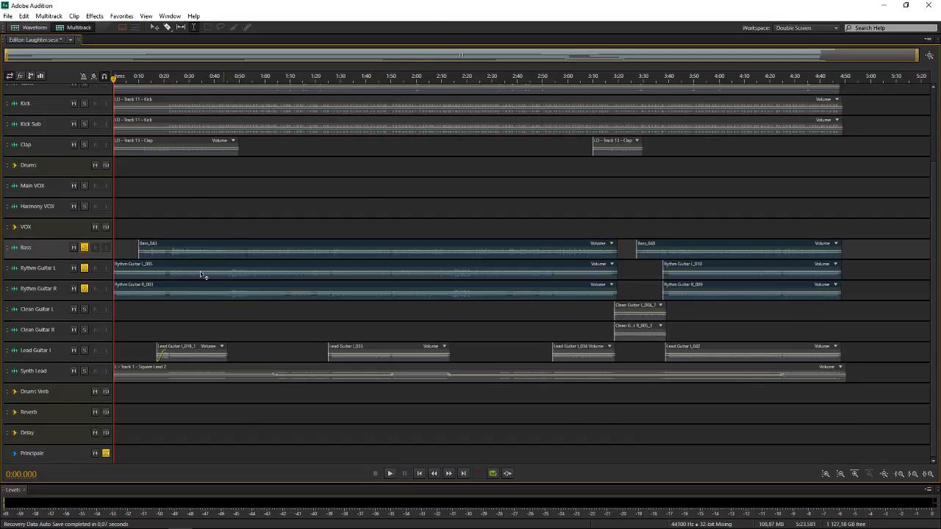
pyautogui.click(84, 309)
pyautogui.click(85, 330)
pyautogui.scroll(3, 56, 326)
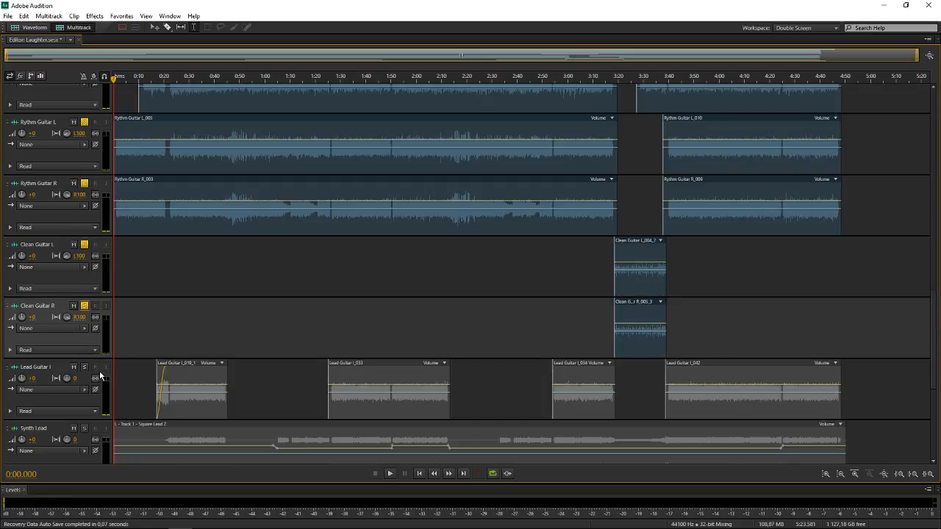
pyautogui.click(84, 366)
# Step: Turn off solo on the Delay bus and on the Principale master track to clear the soloed tracks
pyautogui.scroll(-2, 77, 359)
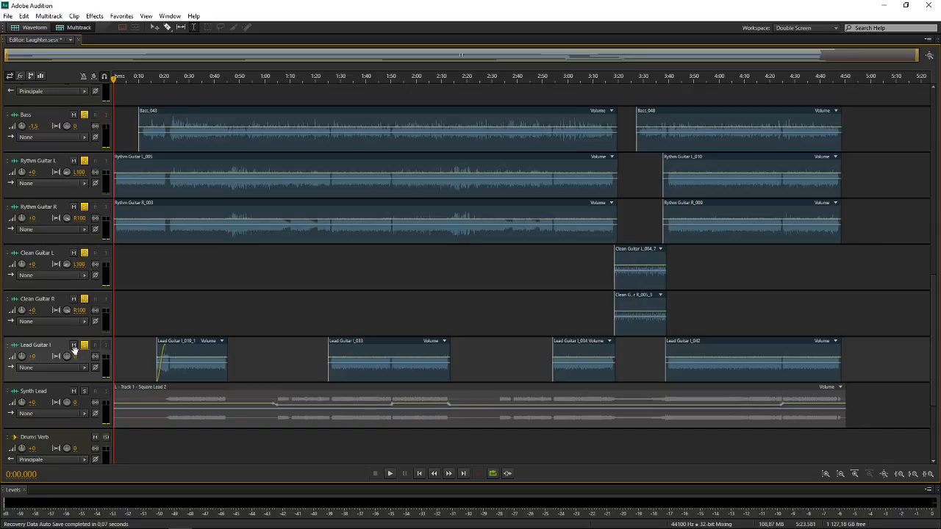
pyautogui.scroll(-3, 74, 349)
pyautogui.scroll(2, 73, 335)
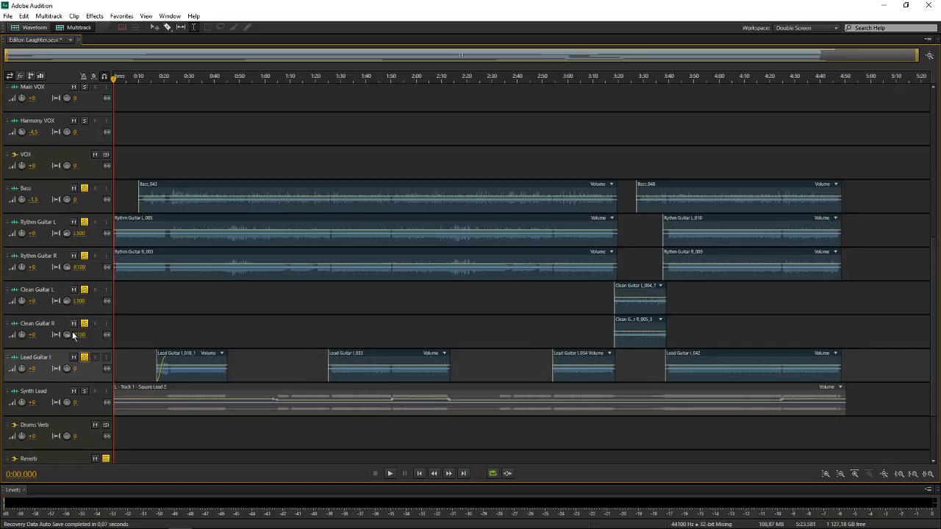
pyautogui.scroll(1, 74, 335)
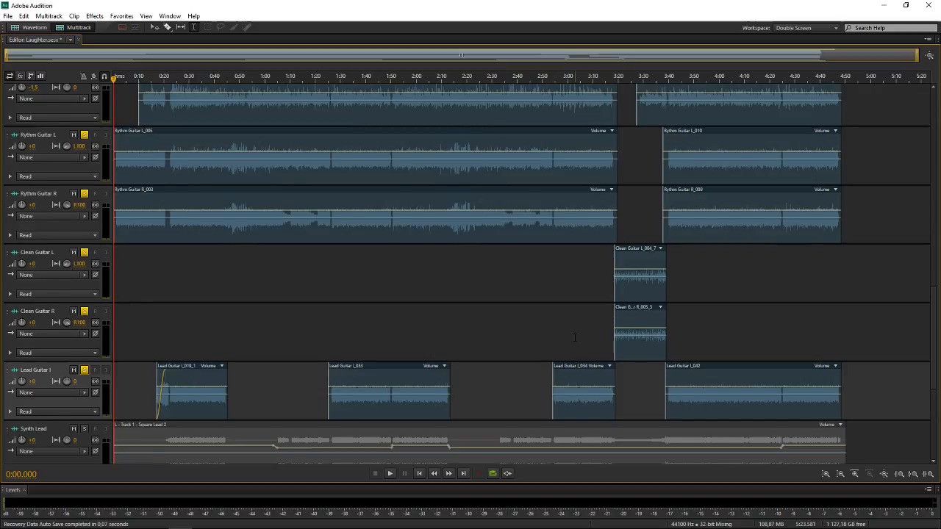
pyautogui.scroll(-2, 593, 383)
pyautogui.scroll(-1, 81, 354)
pyautogui.scroll(-1, 81, 355)
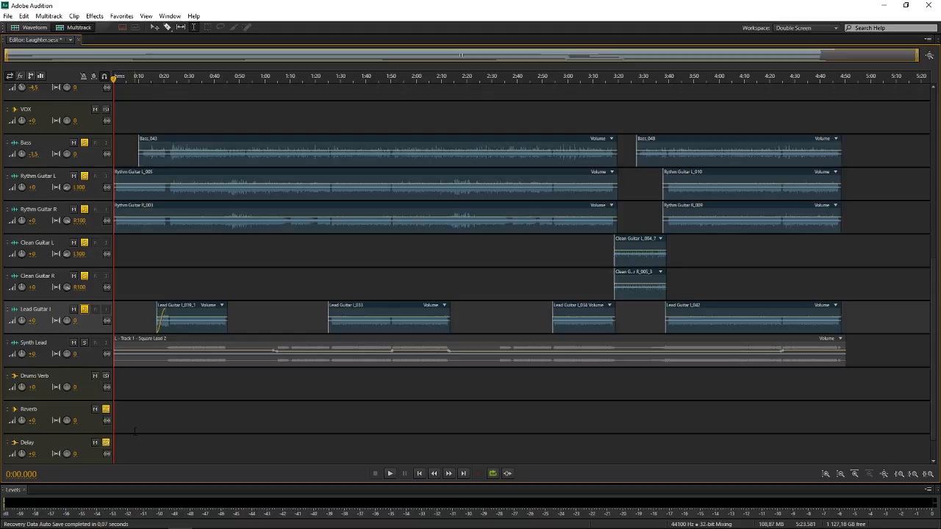
pyautogui.click(106, 442)
pyautogui.scroll(-1, 83, 373)
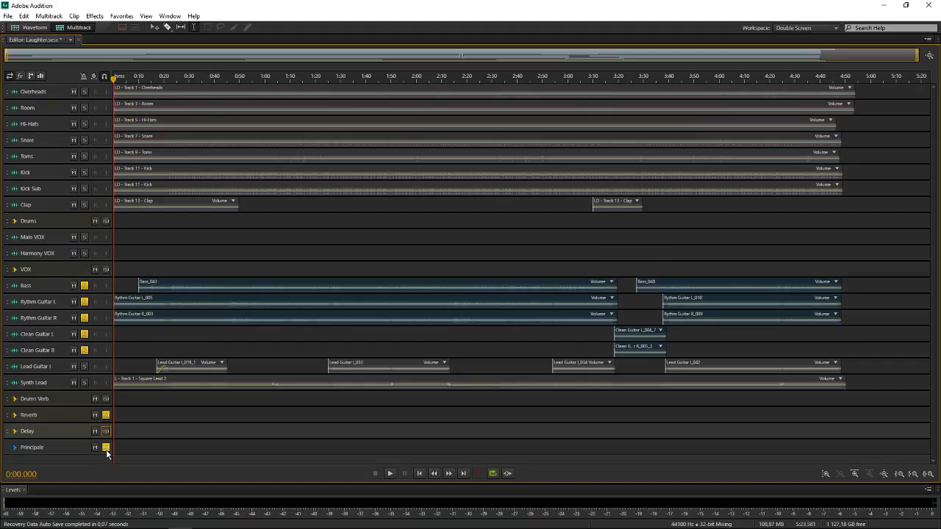
pyautogui.click(106, 447)
# Step: Switch to Guitar Pro, play the Laughter drum tablature from the first bar, jump to bar 18, and stop playback
pyautogui.moveTo(131, 525)
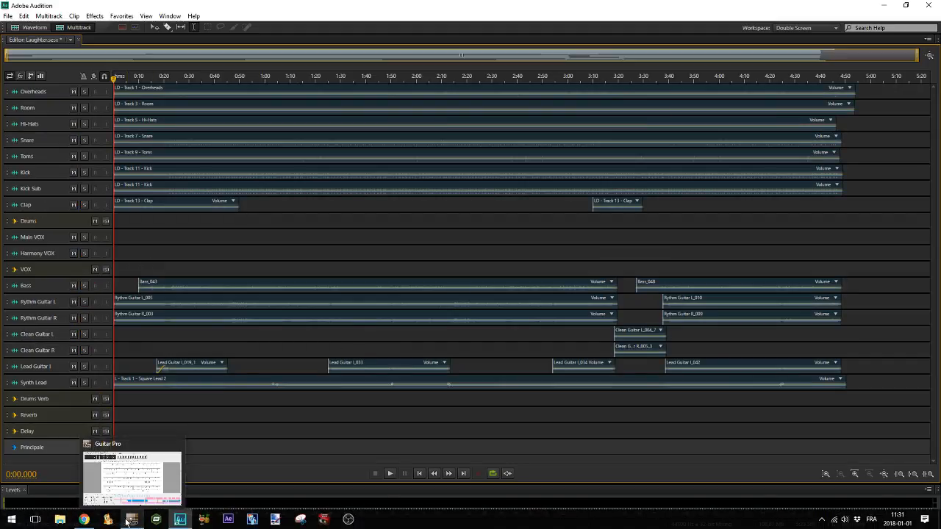
pyautogui.click(133, 475)
pyautogui.scroll(2, 252, 196)
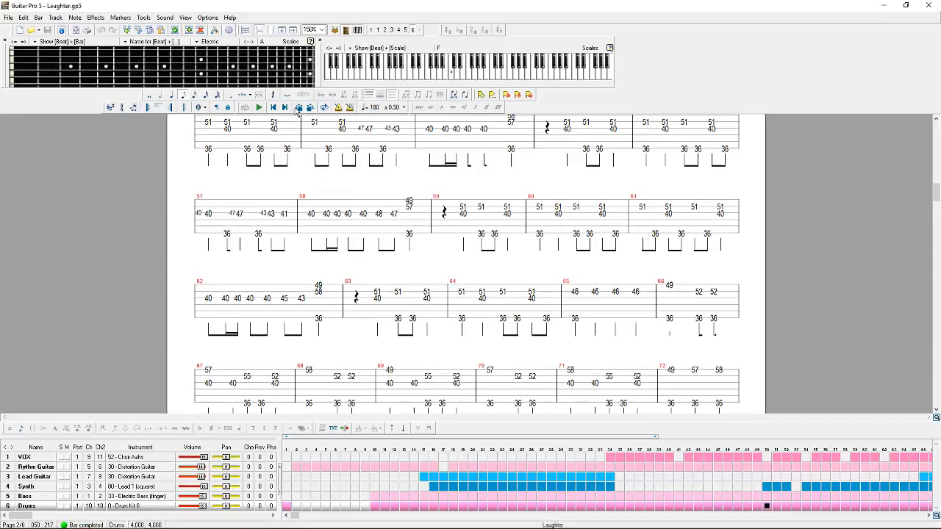
pyautogui.click(274, 108)
pyautogui.press('space')
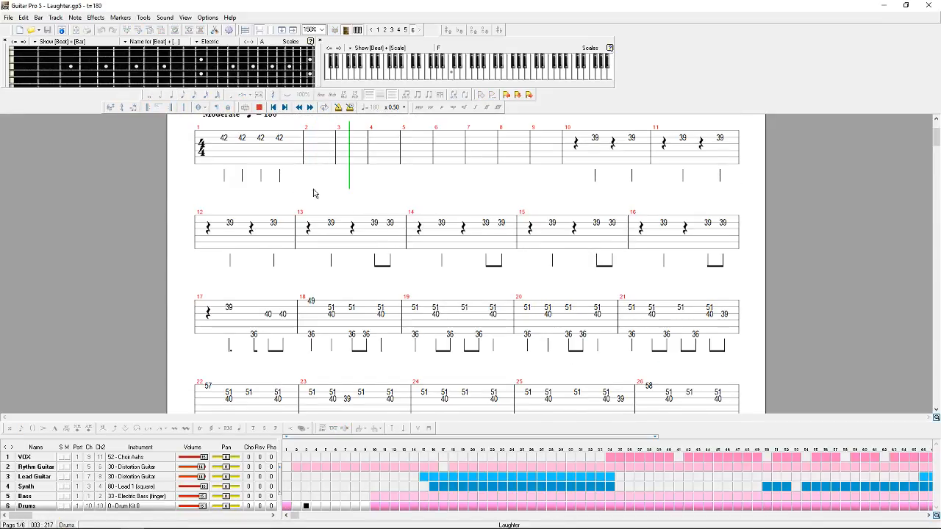
pyautogui.click(314, 327)
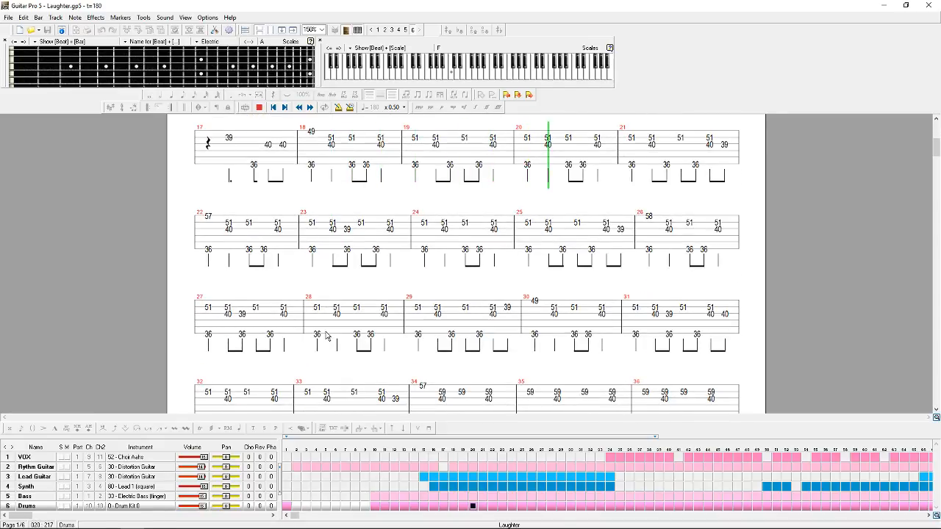
pyautogui.press('space')
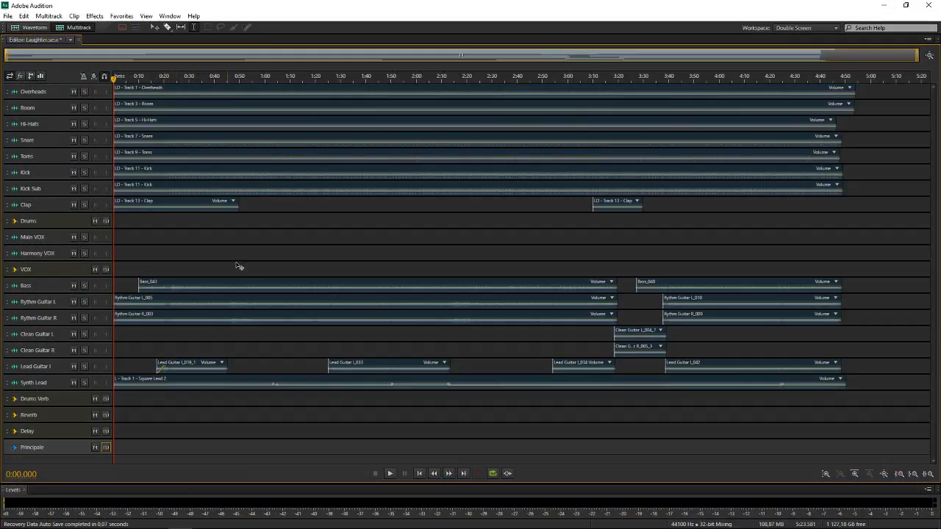
# Step: Play the Audition session from about 0:17 and solo the Drums bus during playback
pyautogui.click(155, 399)
pyautogui.click(383, 473)
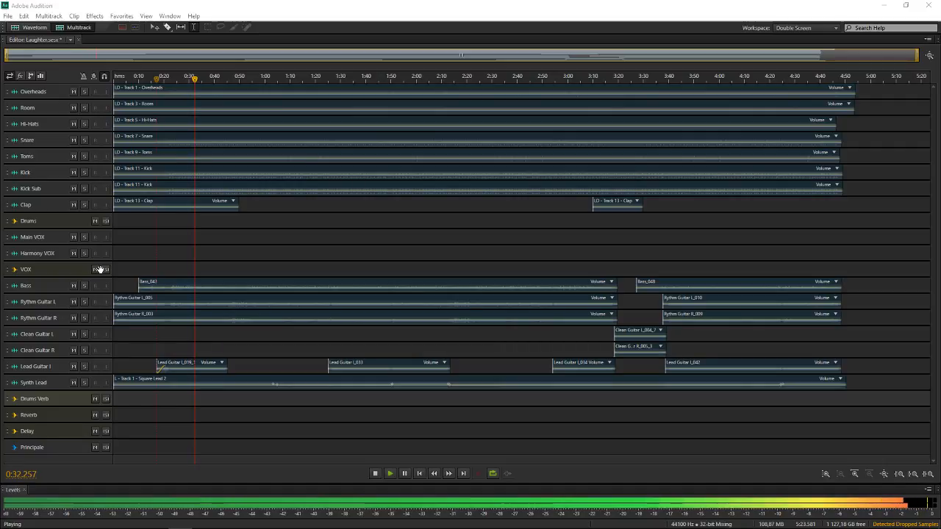
pyautogui.click(105, 220)
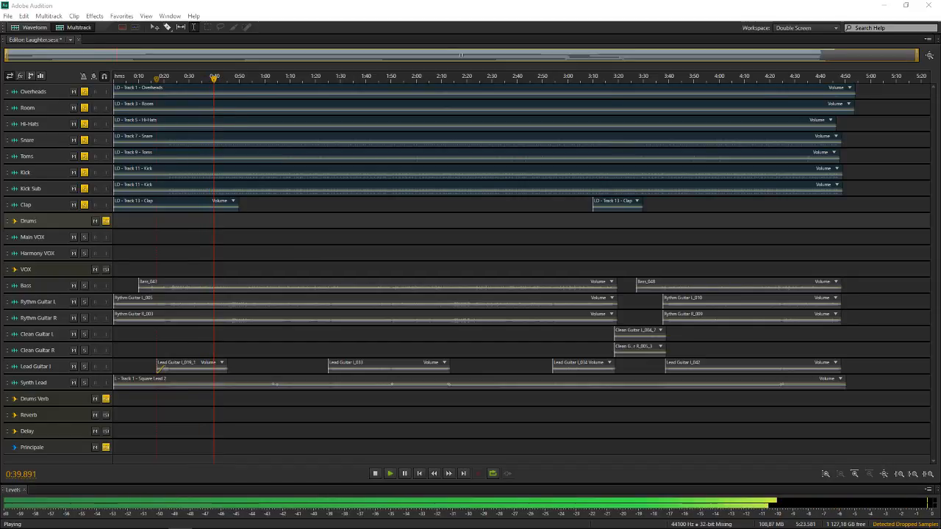
# Step: Toggle the mute on the Drums Verb bus to compare the drums with and without reverb
pyautogui.click(95, 399)
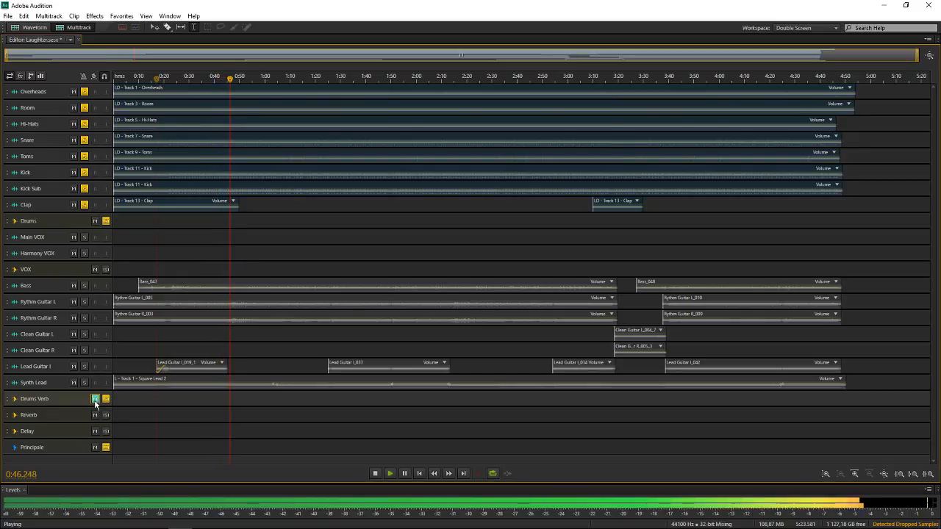
pyautogui.click(94, 399)
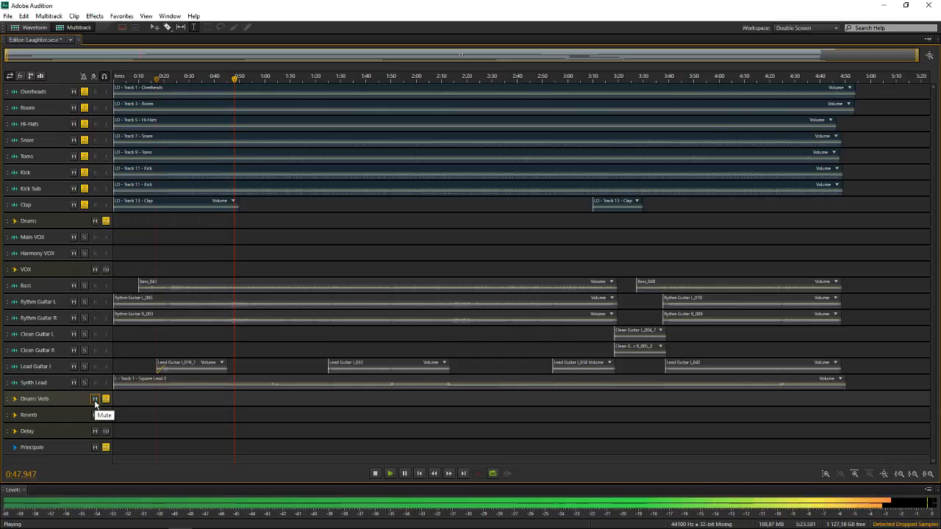
pyautogui.click(95, 399)
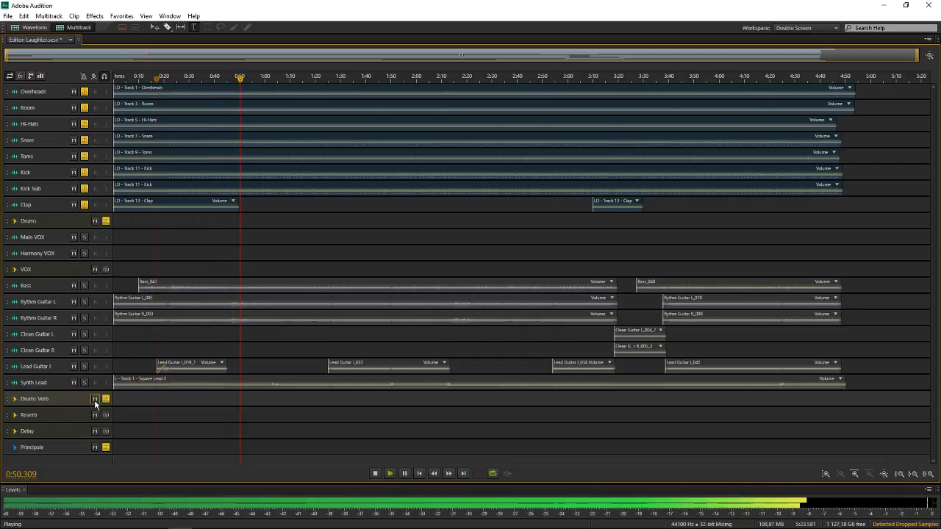
# Step: Mute and unmute the Drums Verb bus once more, and clear the drum solos through the Principale master track
pyautogui.click(95, 399)
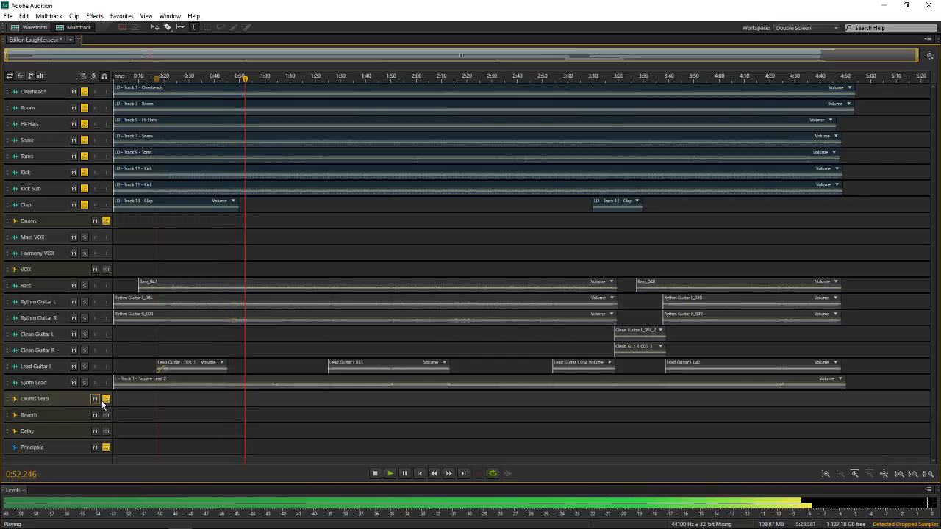
pyautogui.click(94, 400)
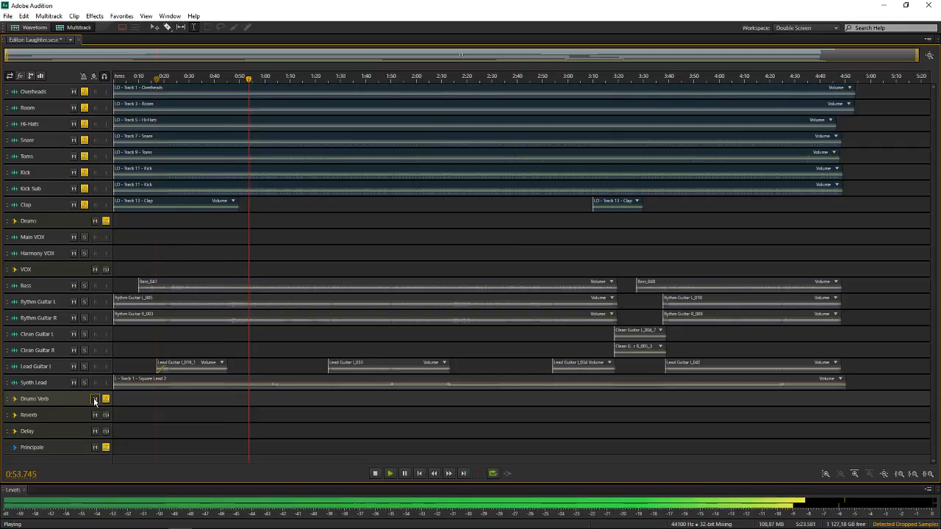
pyautogui.click(105, 446)
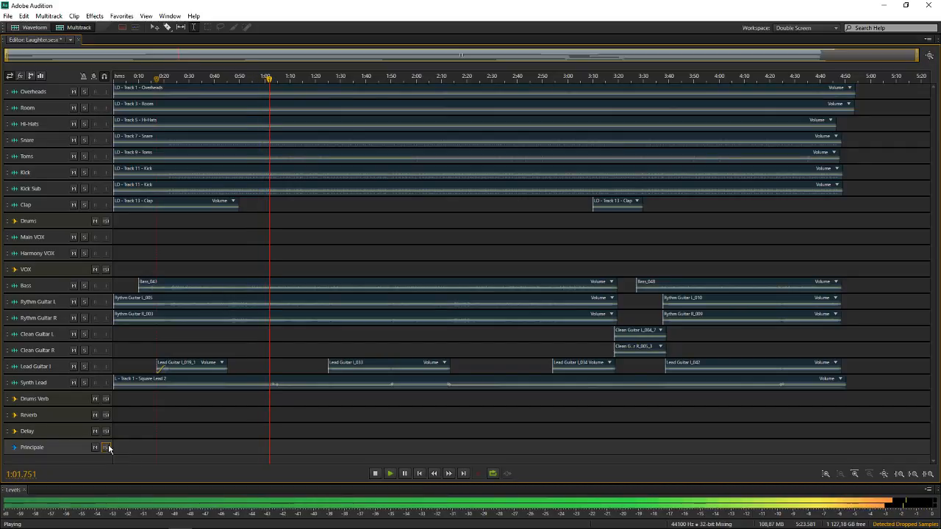
# Step: Solo the Synth Lead track during playback, enlarge the tracks to inspect its waveform, and turn the solo off
pyautogui.scroll(1, 69, 392)
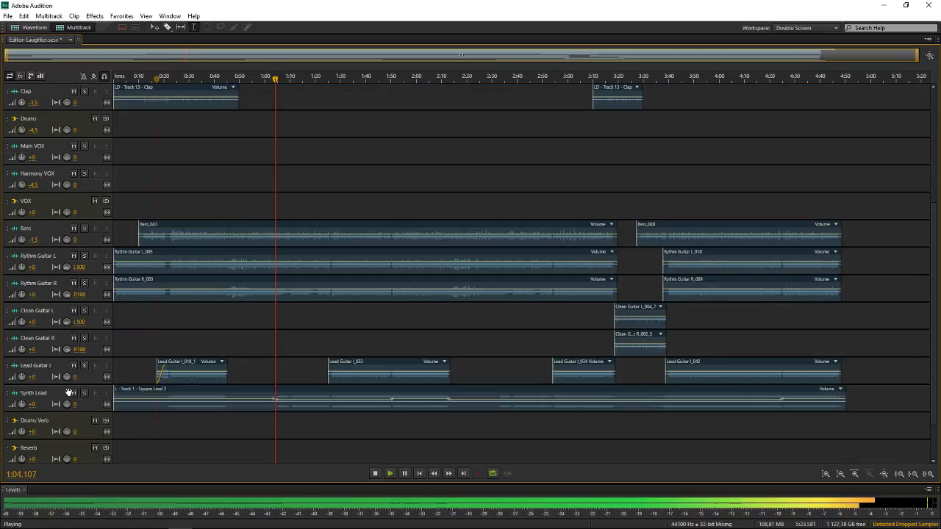
pyautogui.click(85, 394)
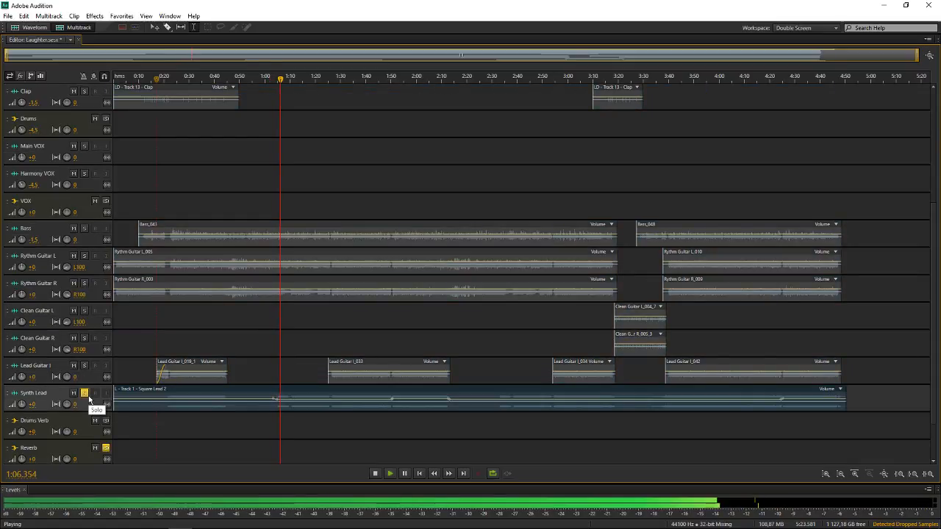
pyautogui.scroll(2, 69, 385)
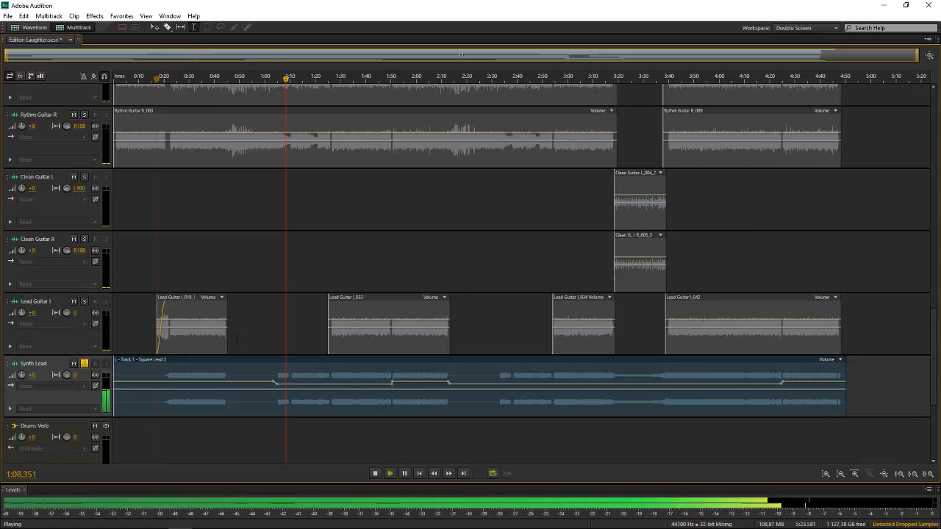
pyautogui.scroll(-5, 229, 347)
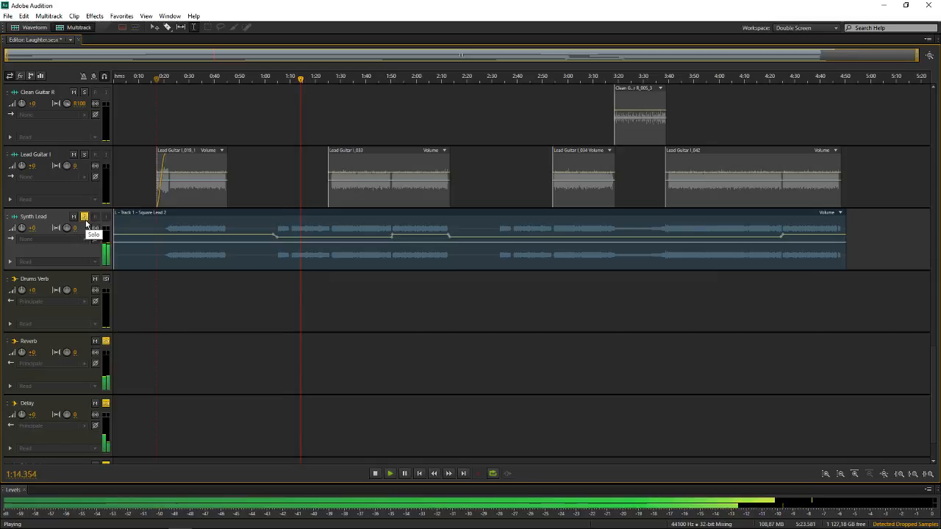
pyautogui.click(85, 220)
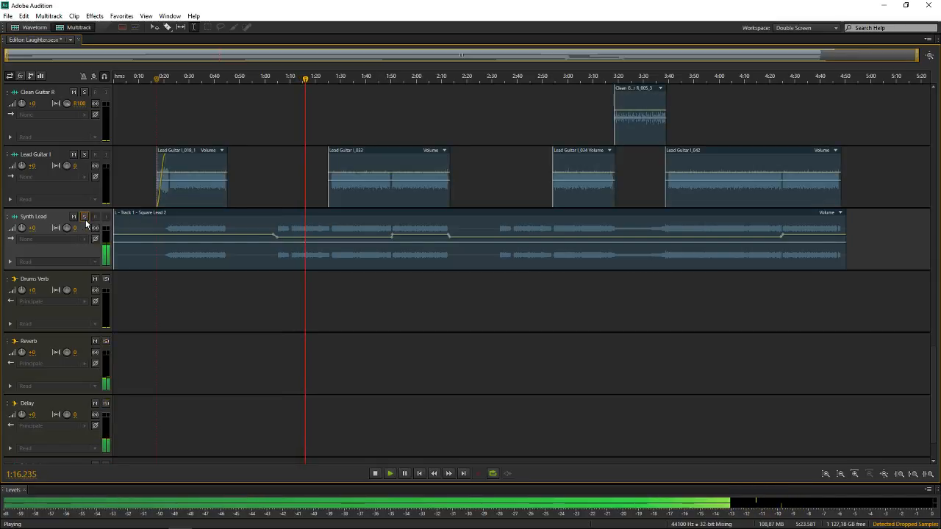
# Step: Solo Synth Lead again, compare it with the Delay bus muted and unmuted, and clear the solo through the Principale track
pyautogui.scroll(-3, 72, 246)
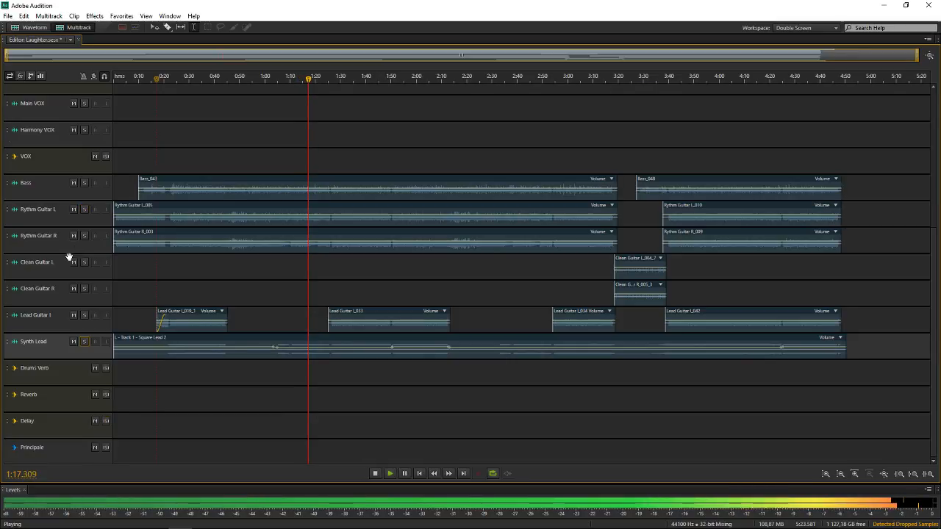
pyautogui.click(84, 341)
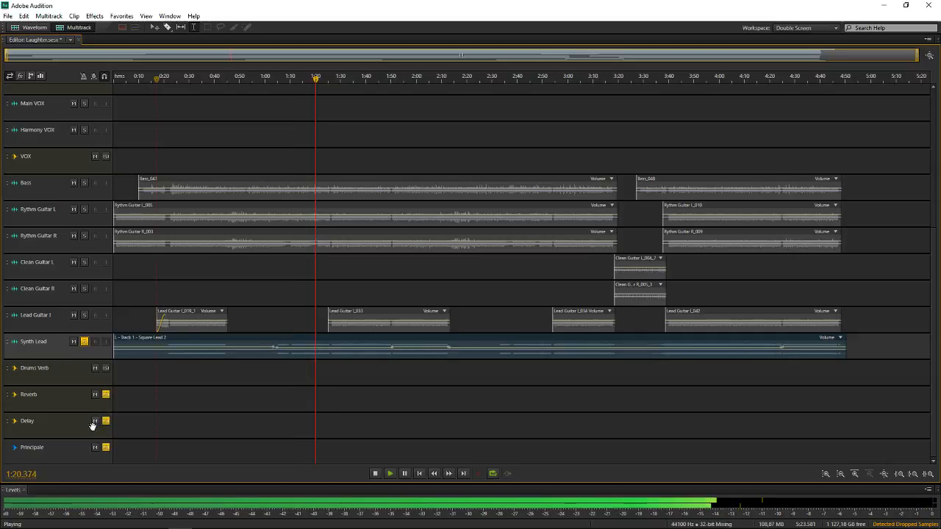
pyautogui.click(94, 421)
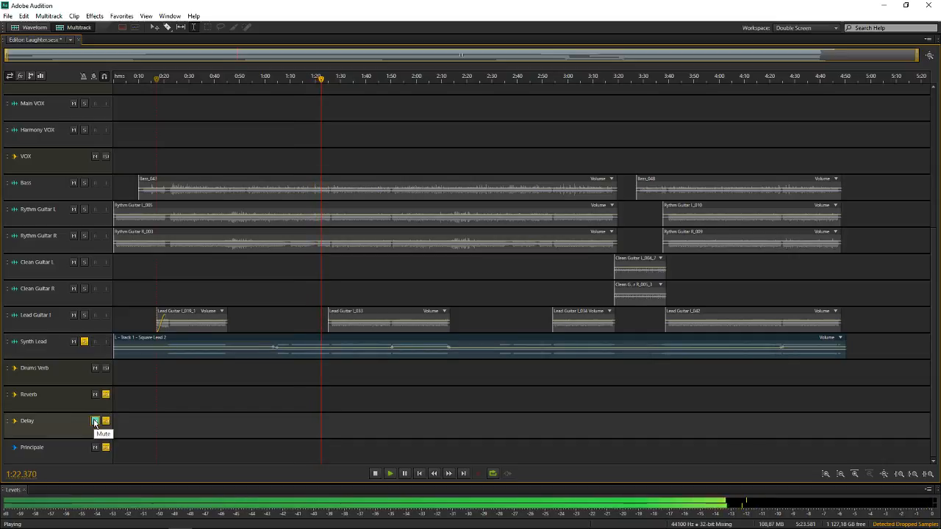
pyautogui.click(95, 423)
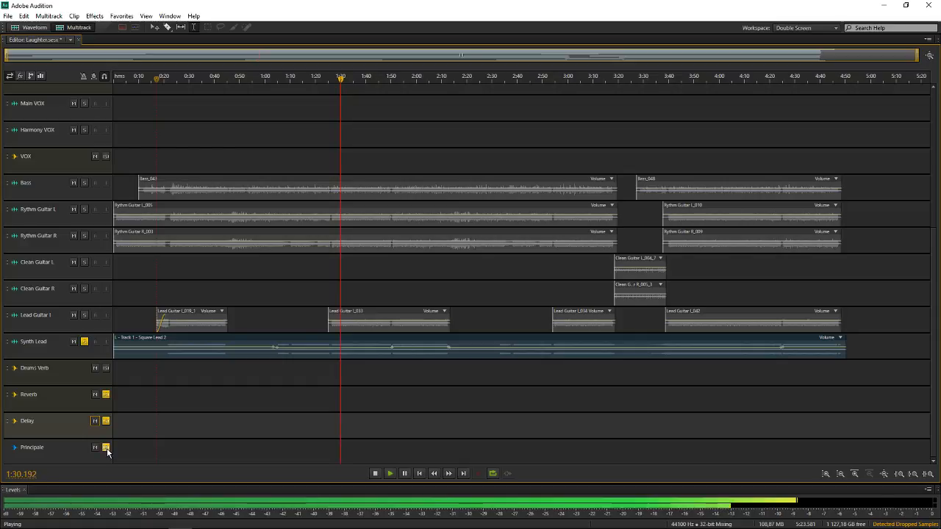
pyautogui.click(106, 446)
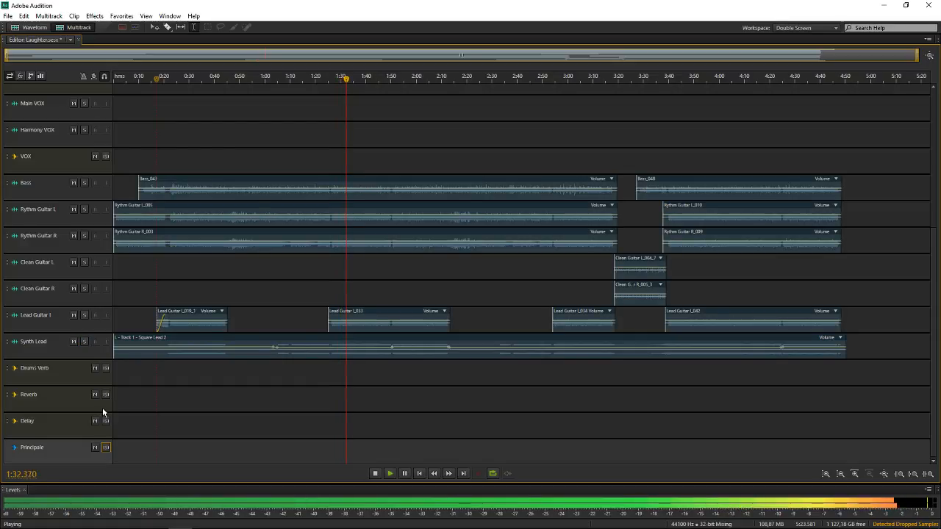
# Step: Listen to the lead guitar track alone and to the Rythm Guitar L and R pair, turning each solo off again
pyautogui.click(85, 317)
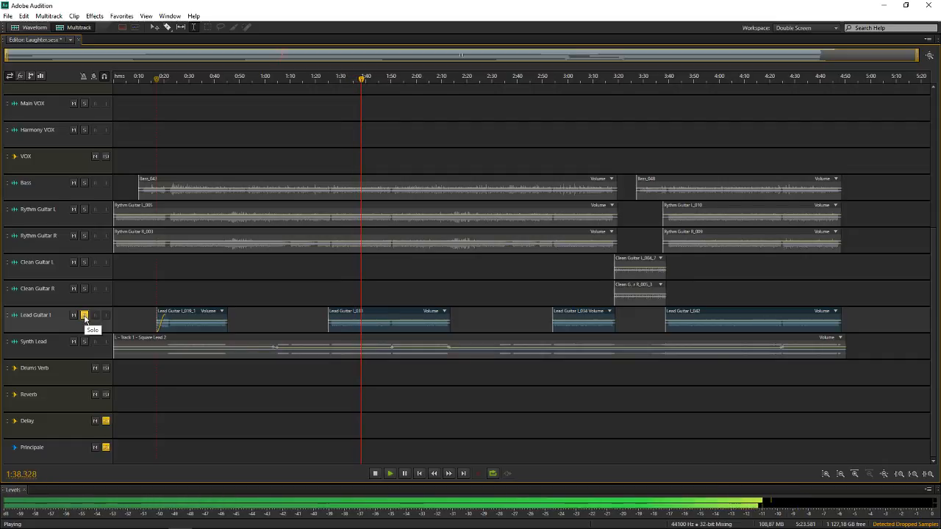
pyautogui.click(85, 317)
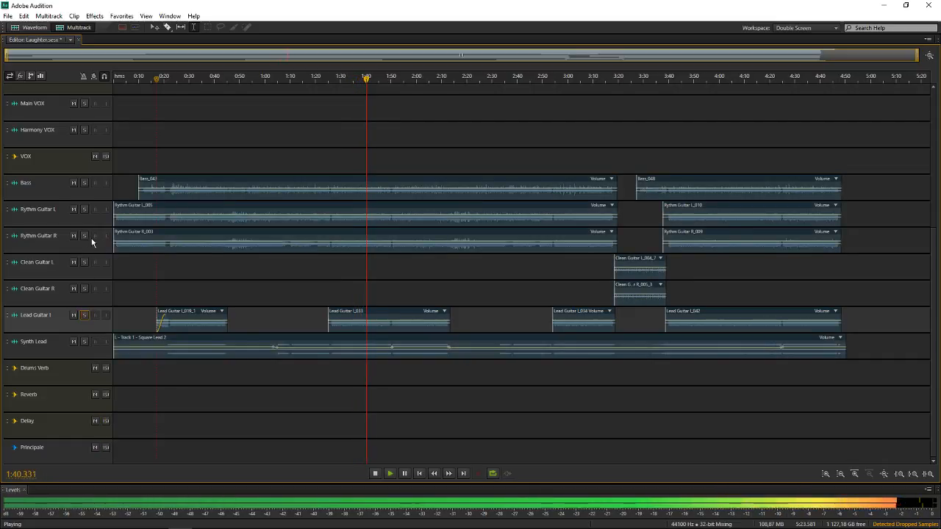
pyautogui.click(84, 235)
pyautogui.click(85, 210)
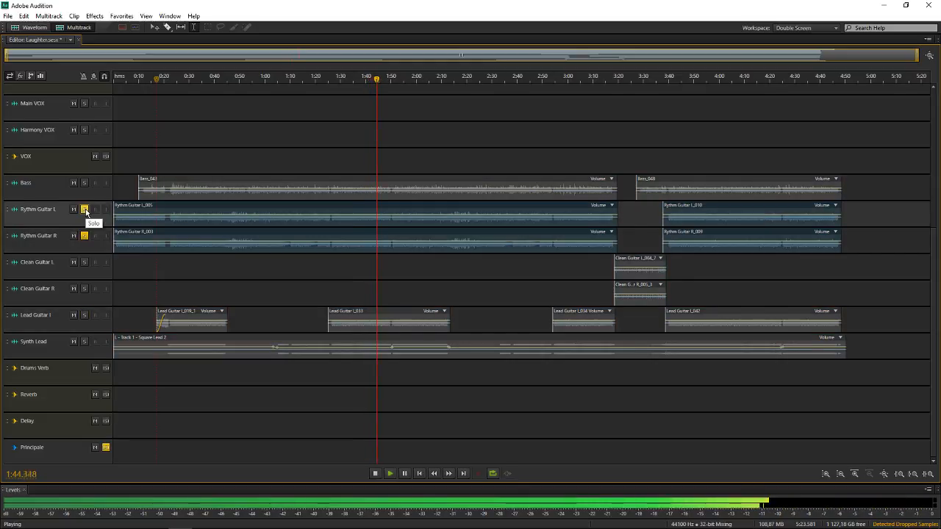
pyautogui.click(85, 237)
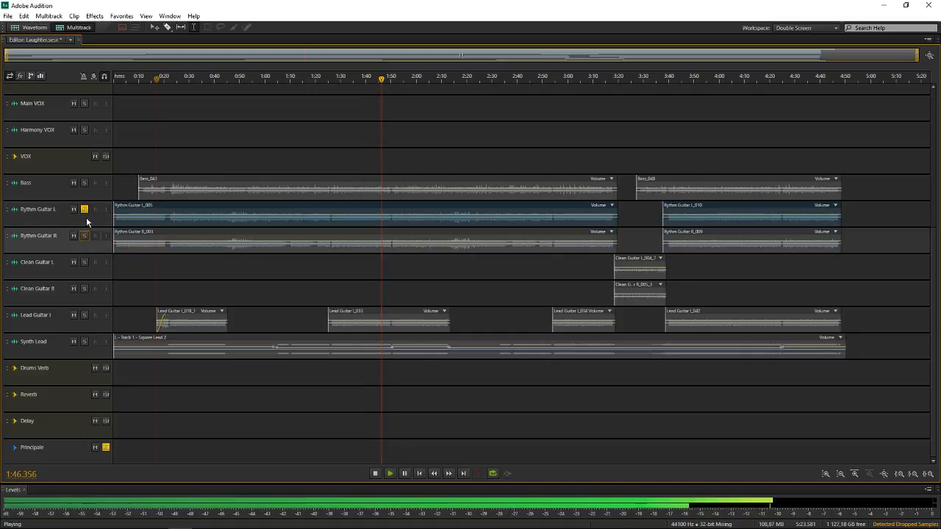
pyautogui.click(86, 211)
# Step: Solo the Bass track, add Rythm Guitar R and L to the solo for comparison, and clear all solos
pyautogui.click(84, 183)
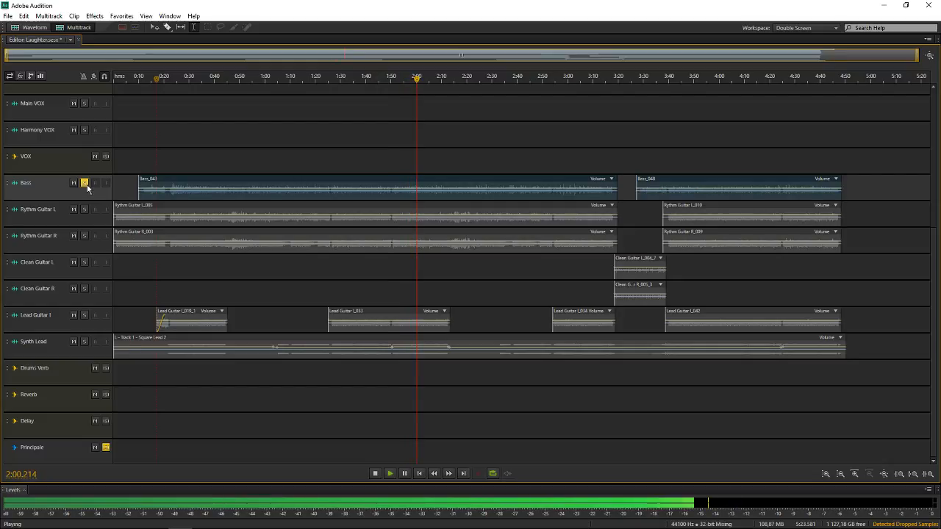
pyautogui.scroll(4, 169, 168)
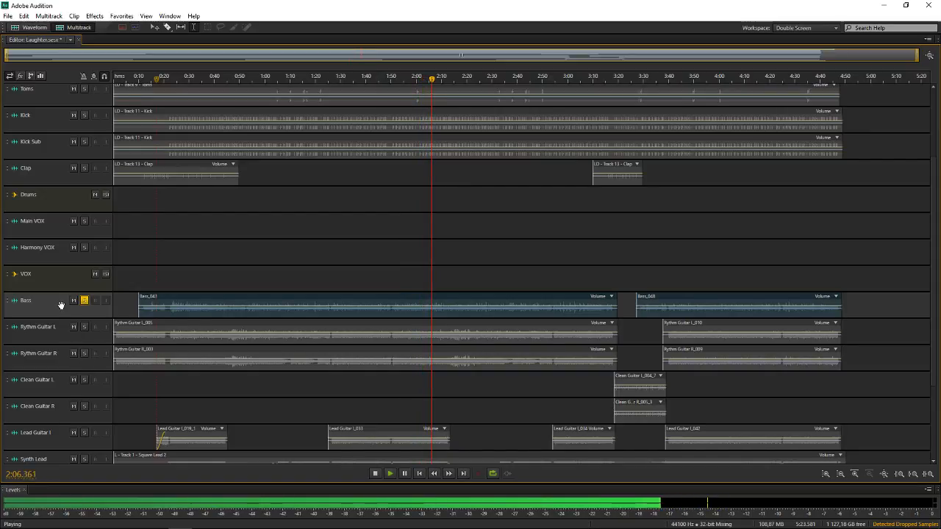
pyautogui.click(84, 352)
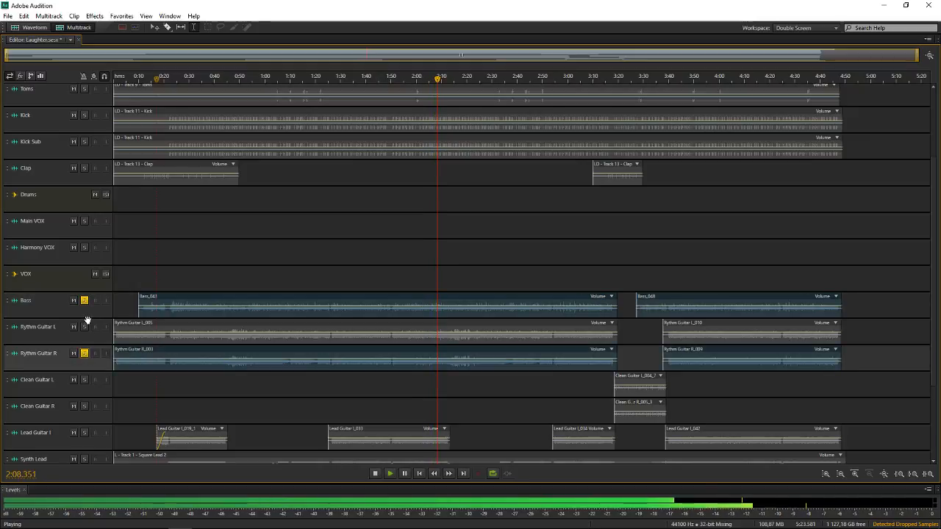
pyautogui.click(84, 326)
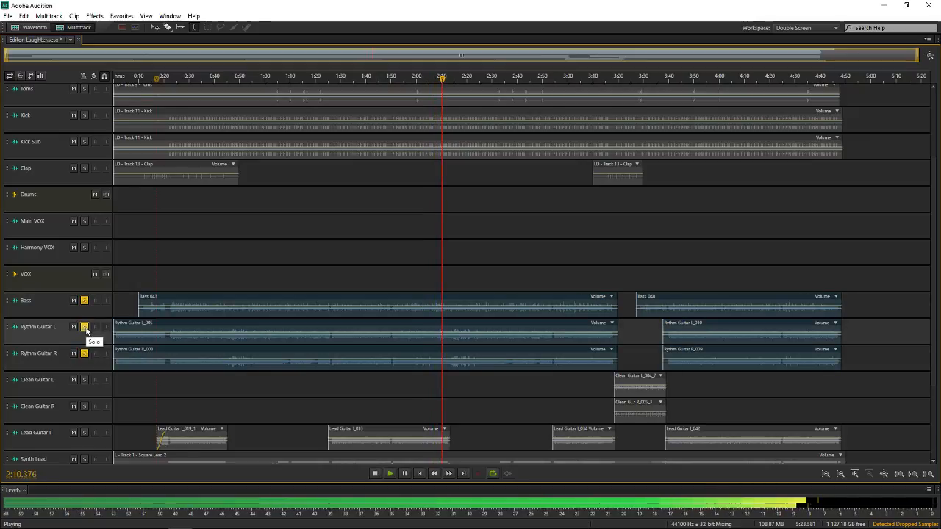
pyautogui.scroll(-3, 86, 332)
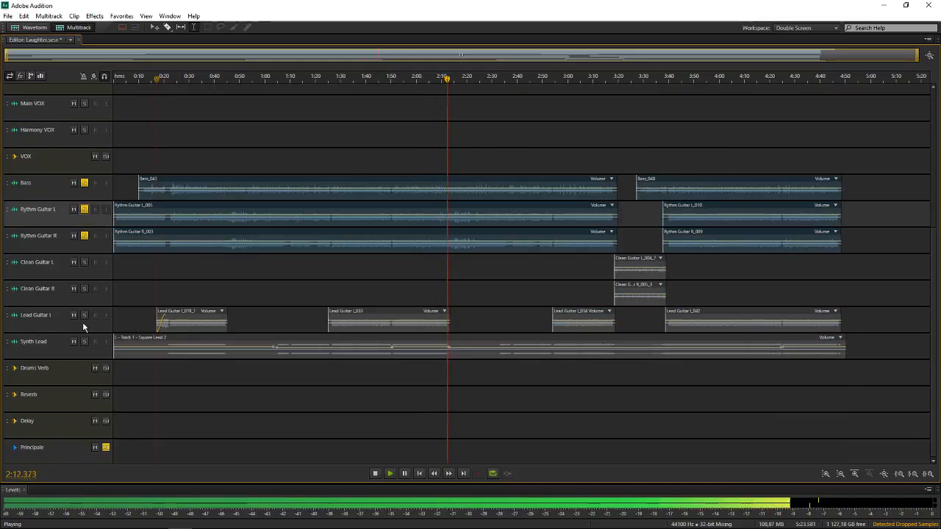
pyautogui.scroll(-2, 86, 410)
pyautogui.scroll(-1, 86, 411)
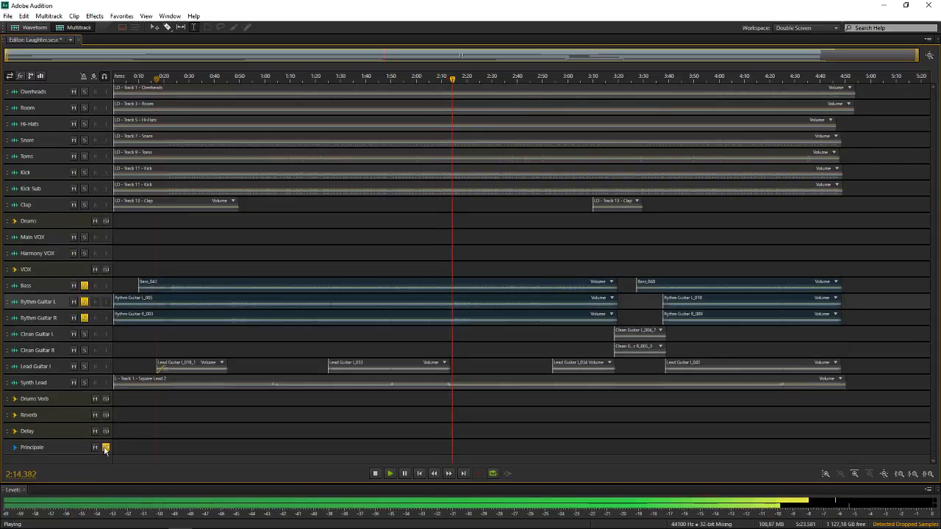
pyautogui.click(107, 447)
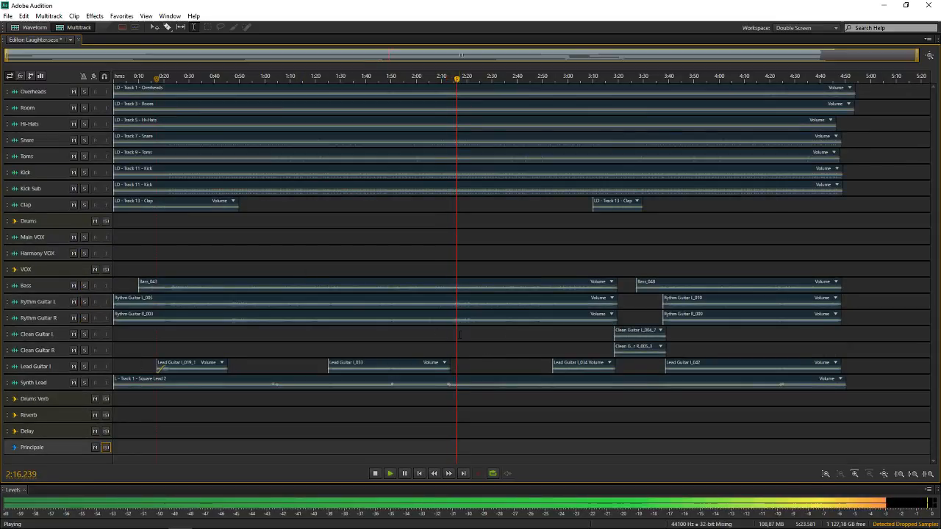
# Step: Restart playback from about 3:14, solo Clean Guitar L and R, and set the start point to their clips at about 3:18
pyautogui.click(605, 266)
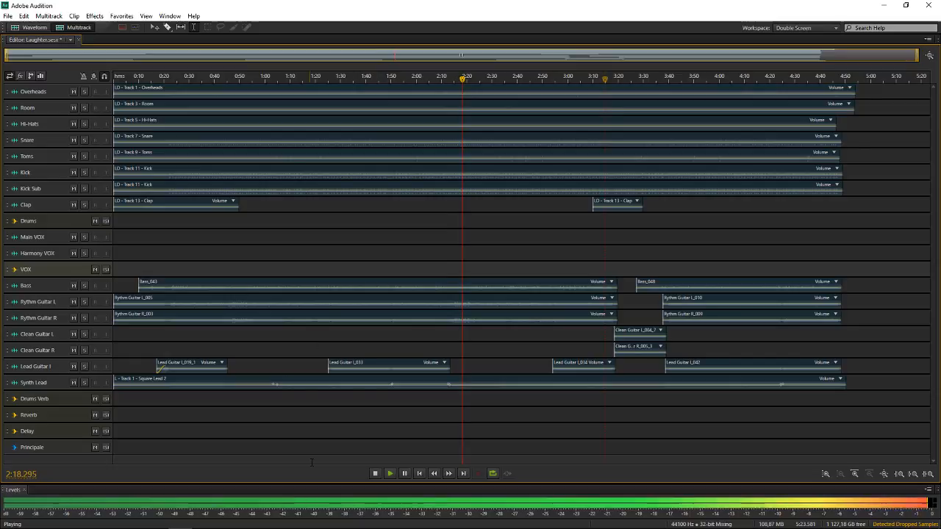
pyautogui.press('space')
pyautogui.press('space')
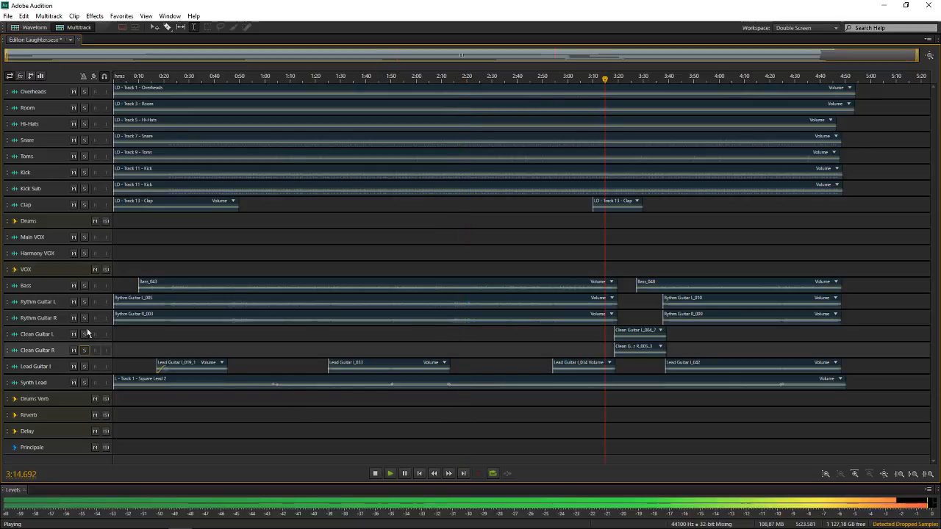
pyautogui.click(83, 350)
pyautogui.click(84, 334)
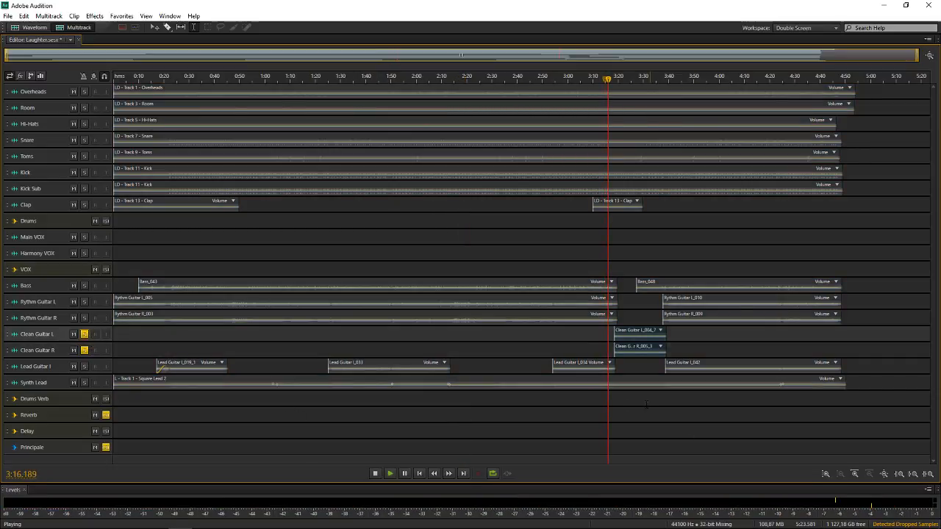
pyautogui.click(610, 399)
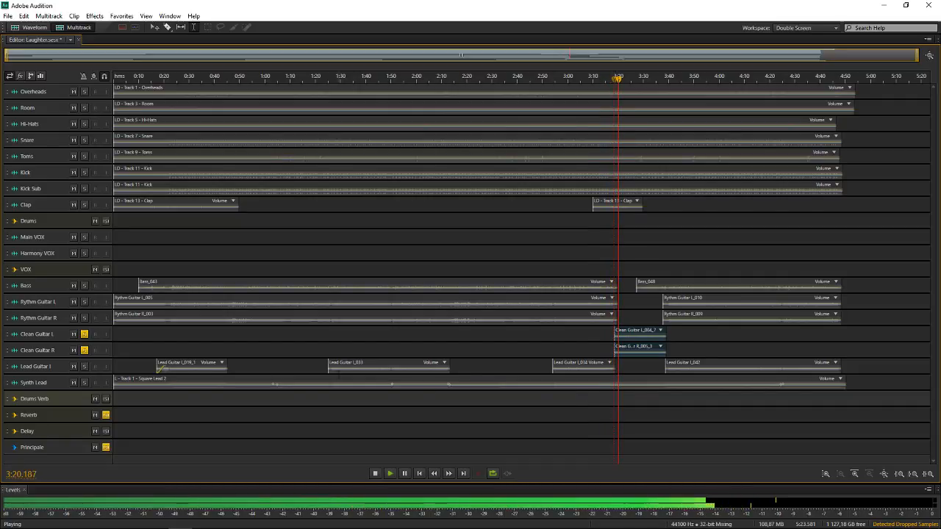
# Step: Clear the Clean Guitar solos through the Principale track and stop playback
pyautogui.scroll(3, 67, 338)
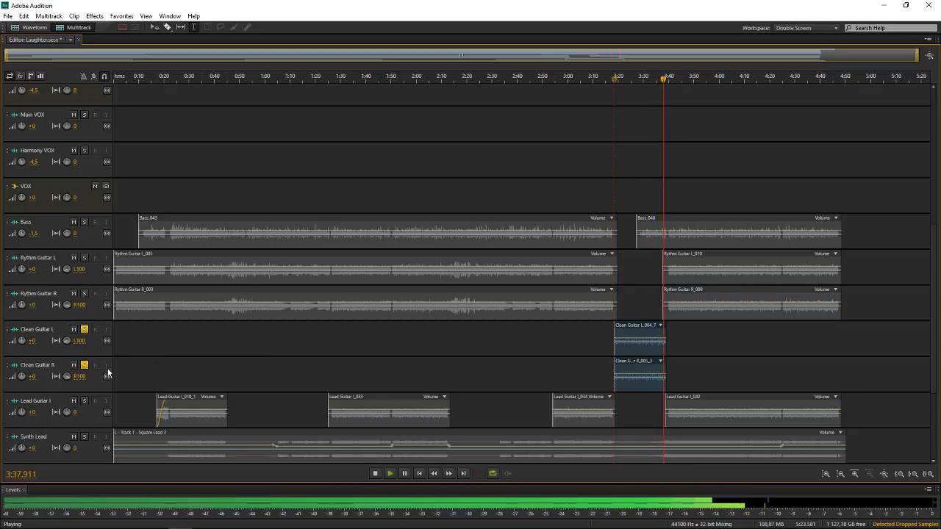
pyautogui.scroll(-3, 68, 374)
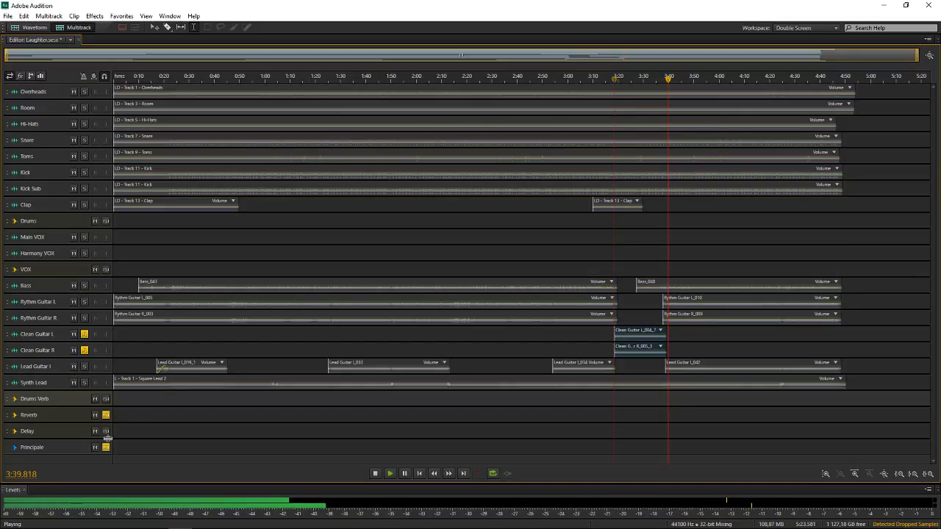
pyautogui.press('space')
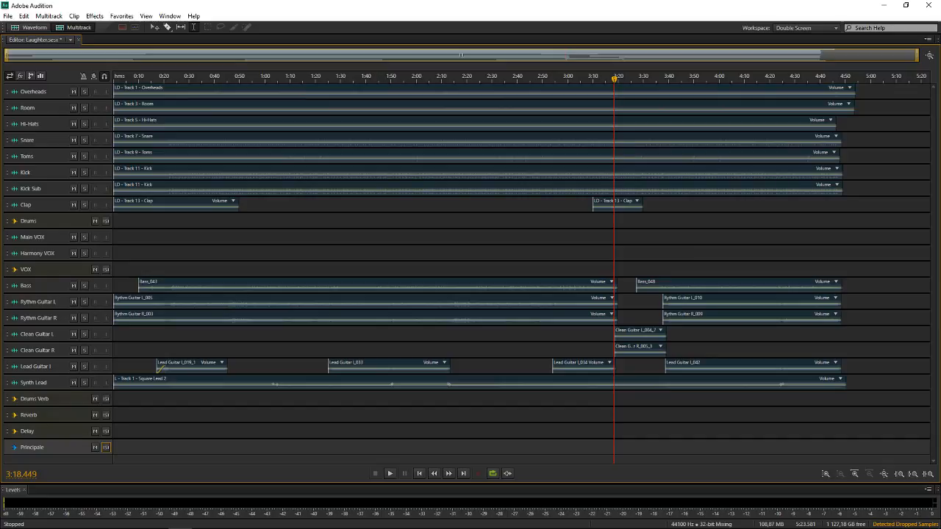
pyautogui.moveTo(0, 44); pyautogui.dragTo(0, 419)
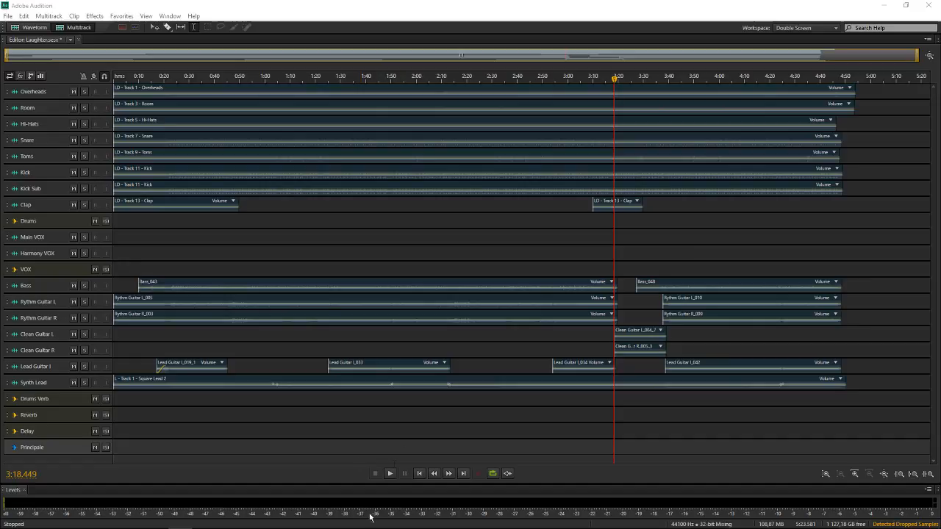
pyautogui.moveTo(346, 519)
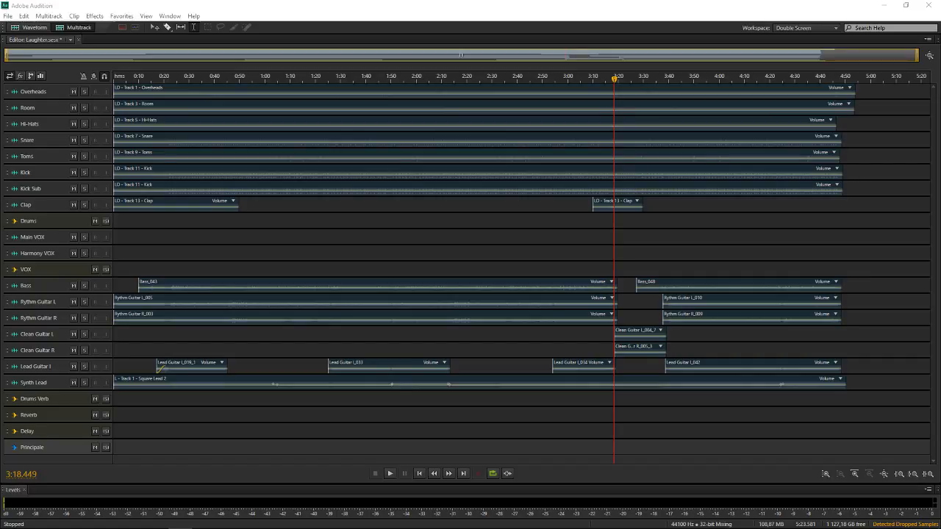
pyautogui.moveTo(0, 528); pyautogui.dragTo(0, 514)
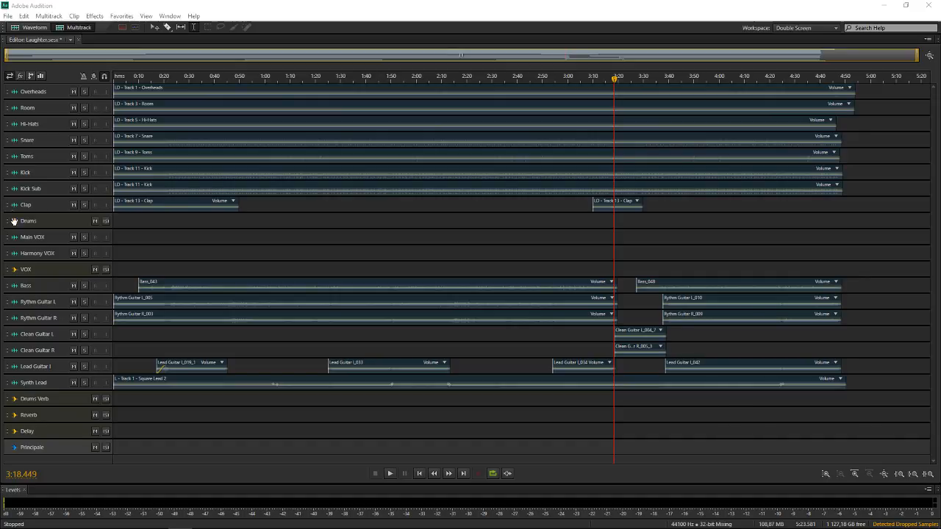
# Step: Place the playhead at the start of the first lead guitar clip, at about 0:17
pyautogui.click(157, 334)
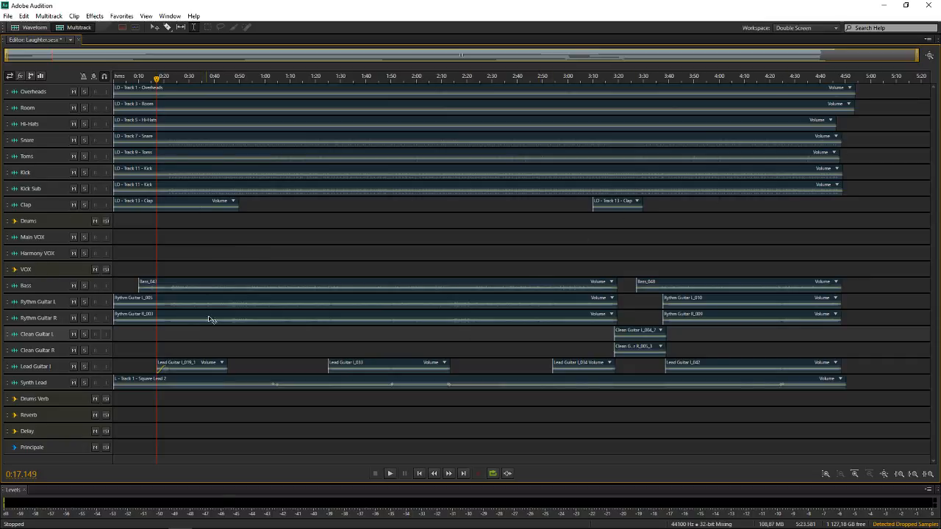
# Step: Place the playhead at the second lead guitar clip at about 1:25, and play the full mix from about 3:43 before stopping playback
pyautogui.click(329, 347)
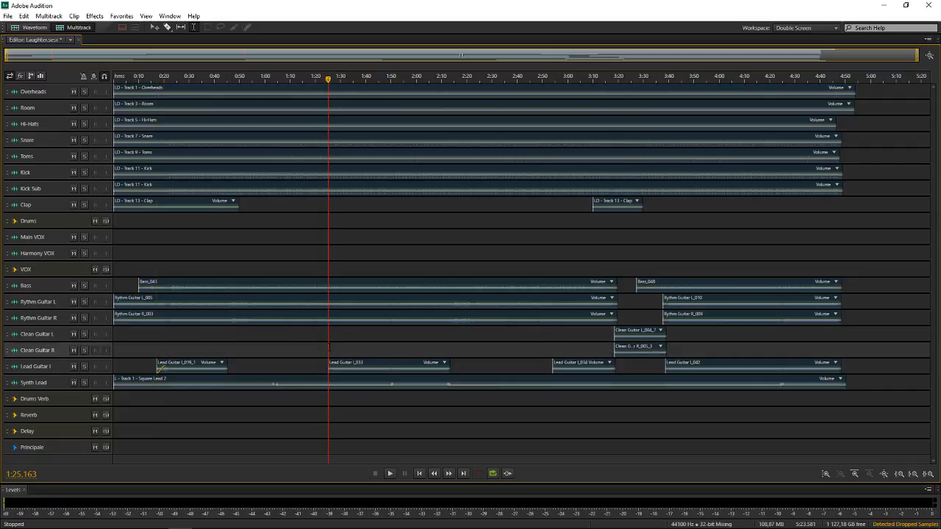
pyautogui.click(636, 397)
pyautogui.click(389, 474)
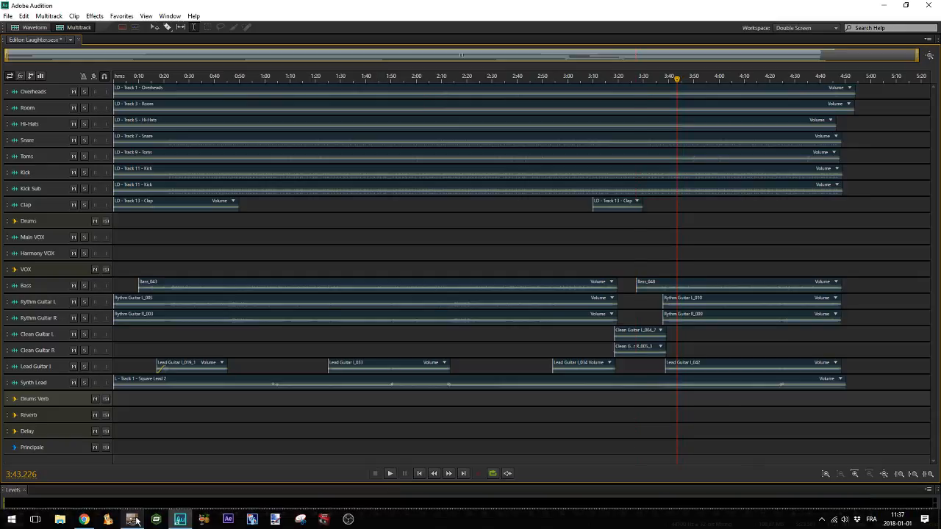
pyautogui.press('space')
pyautogui.moveTo(135, 521)
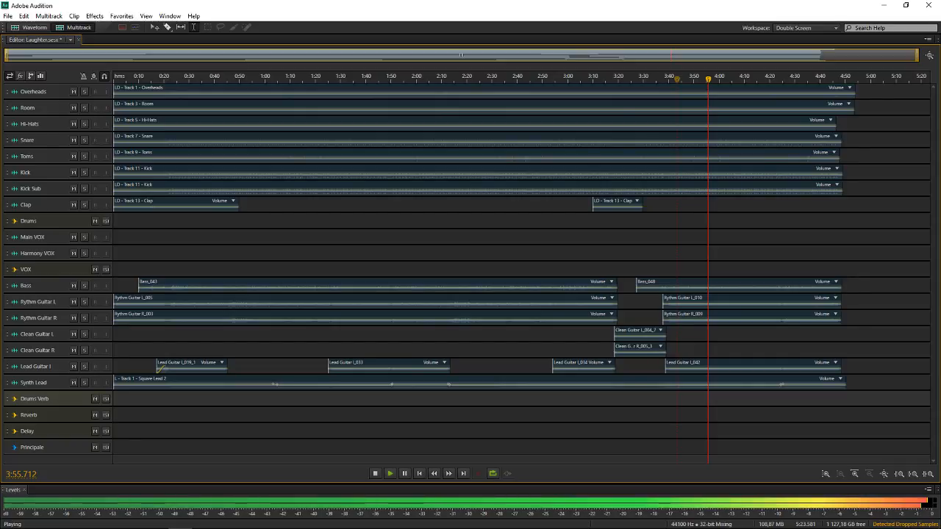
pyautogui.press('space')
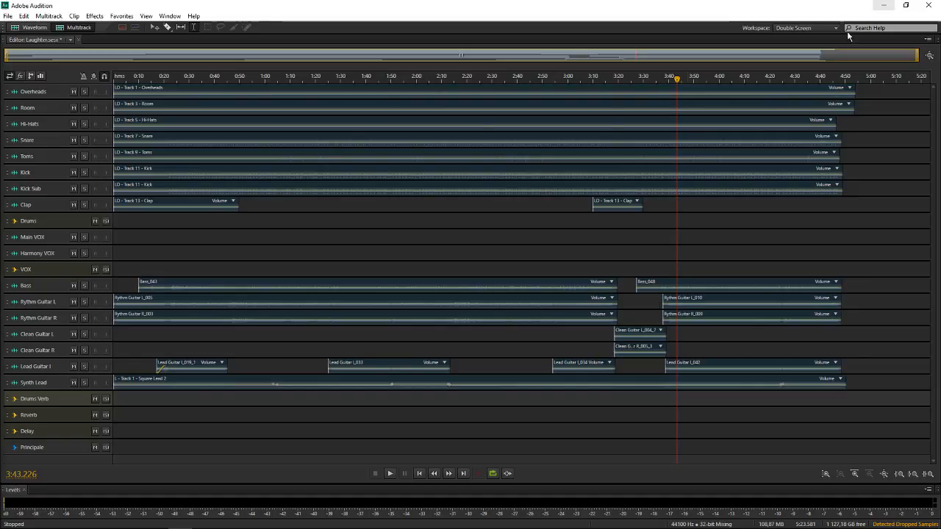
# Step: Close Adobe Audition without saving the changes to Laughter.sess
pyautogui.click(928, 6)
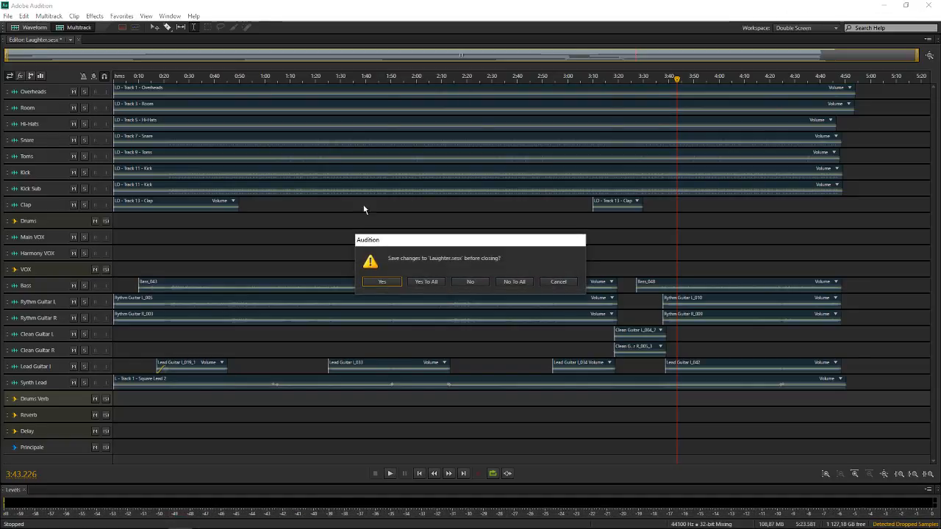
pyautogui.click(463, 280)
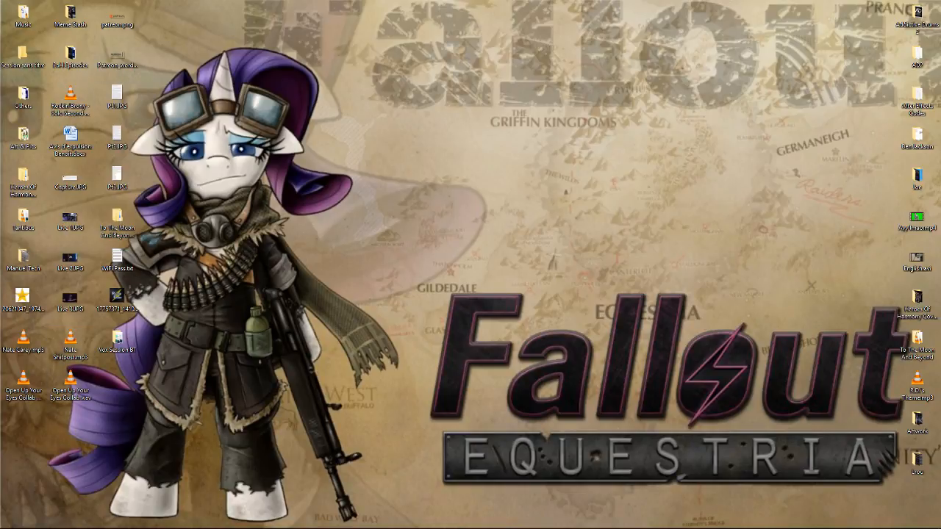
# Step: Show the OBS window briefly on the captured monitor, and replace it with the YouTube live chat pop-out window
pyautogui.moveTo(0, 220); pyautogui.dragTo(493, 3)
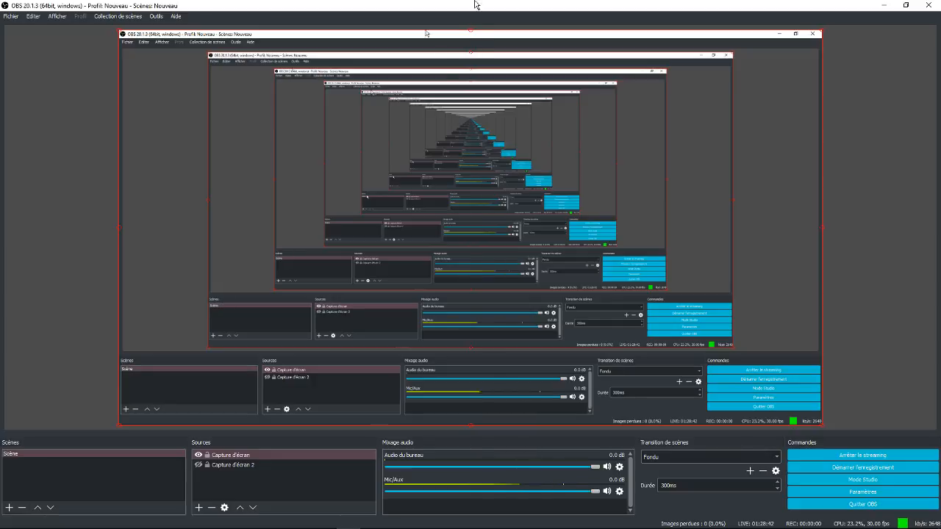
pyautogui.moveTo(476, 4); pyautogui.dragTo(0, 44)
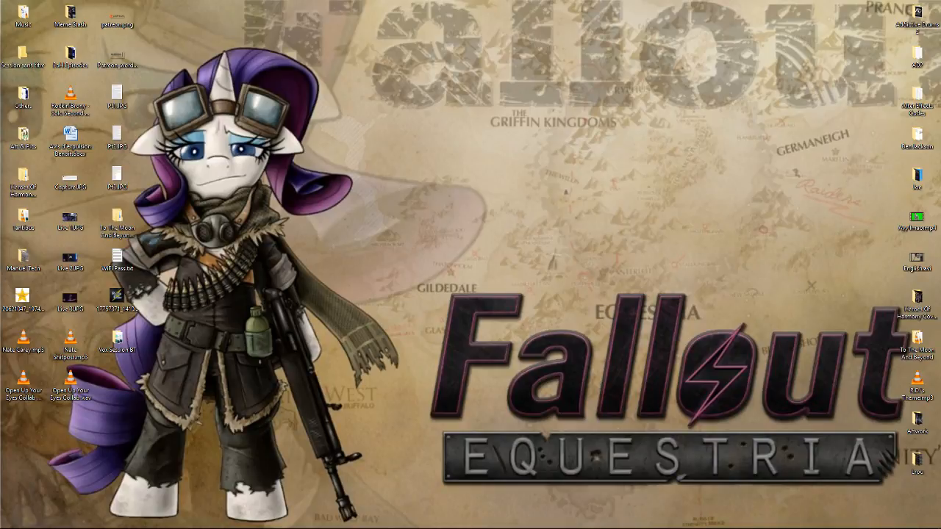
pyautogui.moveTo(0, 147); pyautogui.dragTo(124, 89)
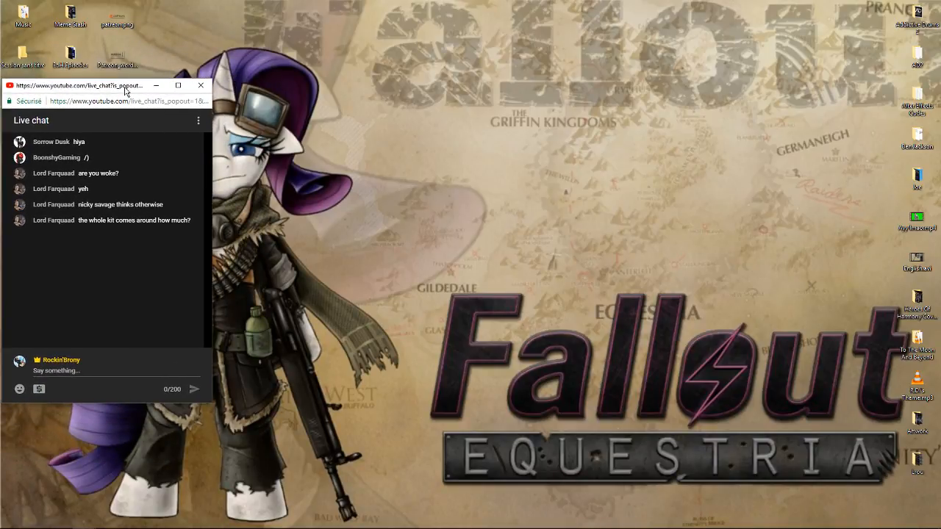